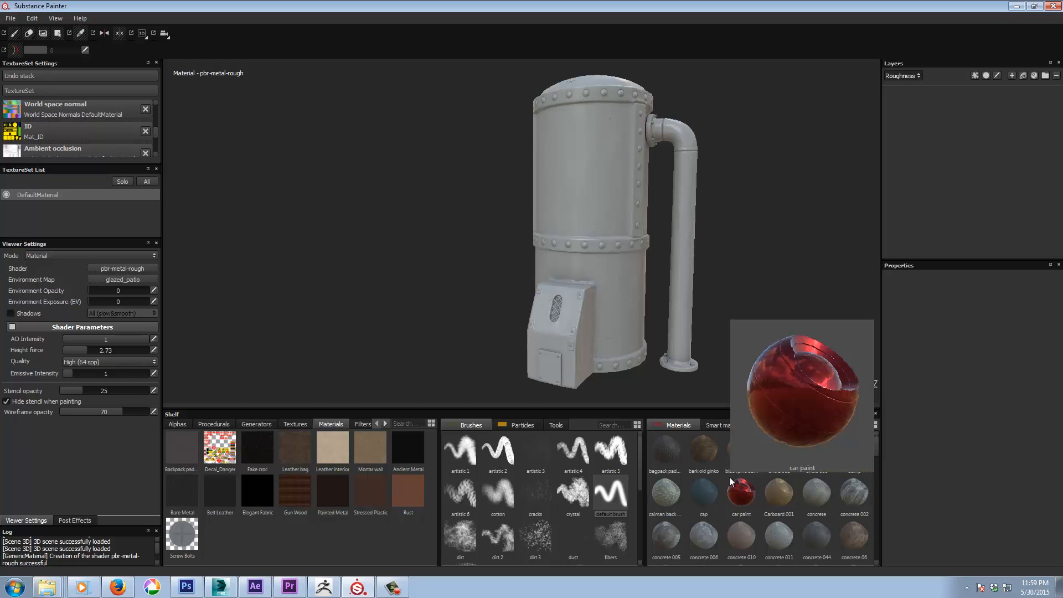
Enlarge the TextureSet Settings area and review the additional maps and the texture channels
mouse_move(729, 477)
mouse_down()
mouse_move(672, 361)
mouse_move(807, 212)
mouse_up()
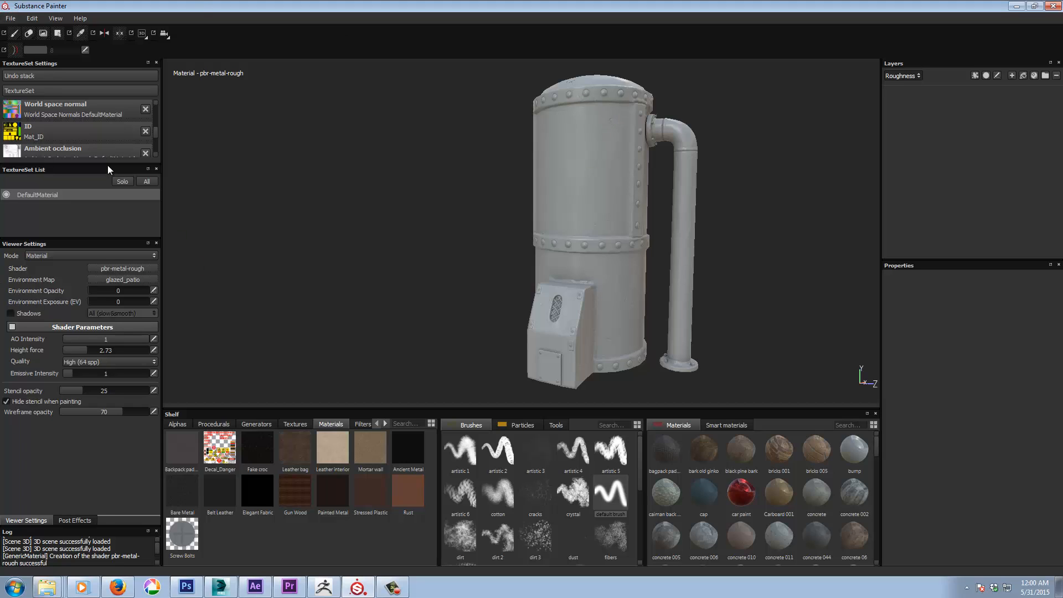
drag(102, 164, 75, 284)
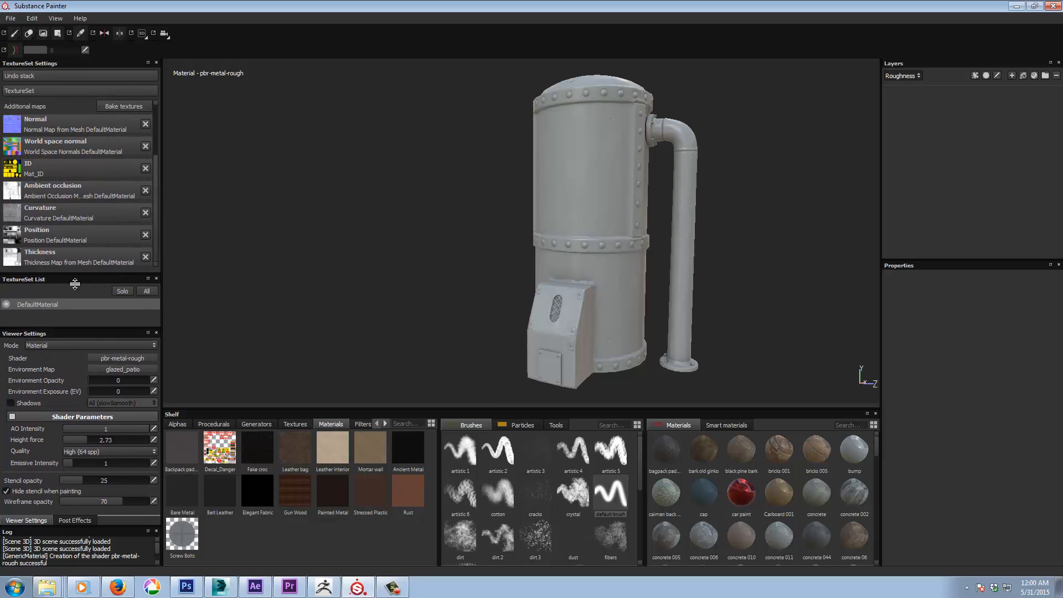
drag(157, 165, 159, 73)
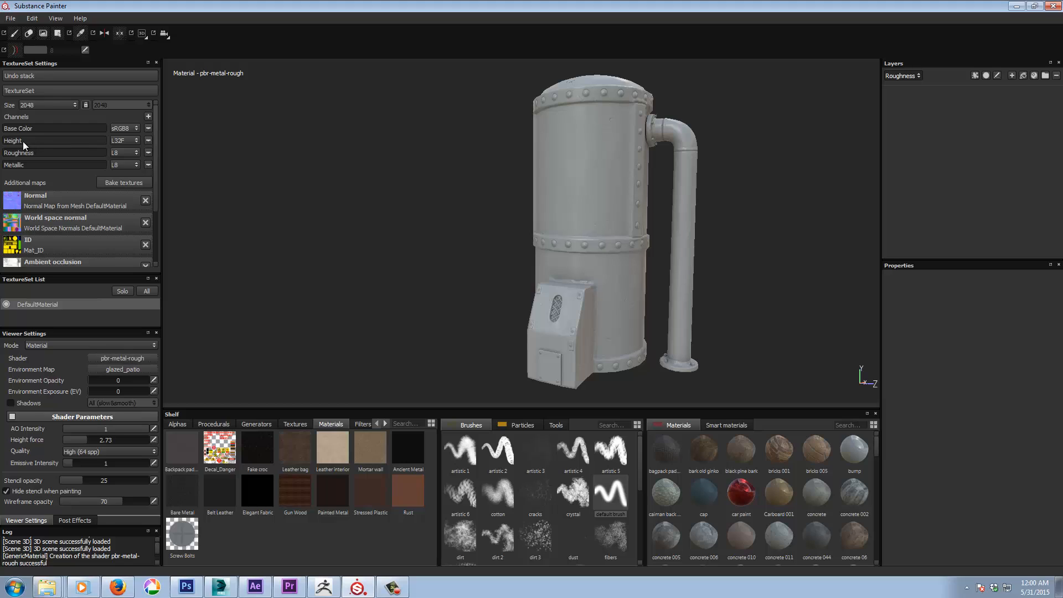
drag(41, 193, 30, 162)
Set the layer stack's channel to Base Color and review the other available channels
click(912, 76)
click(908, 85)
click(902, 78)
click(906, 83)
click(903, 76)
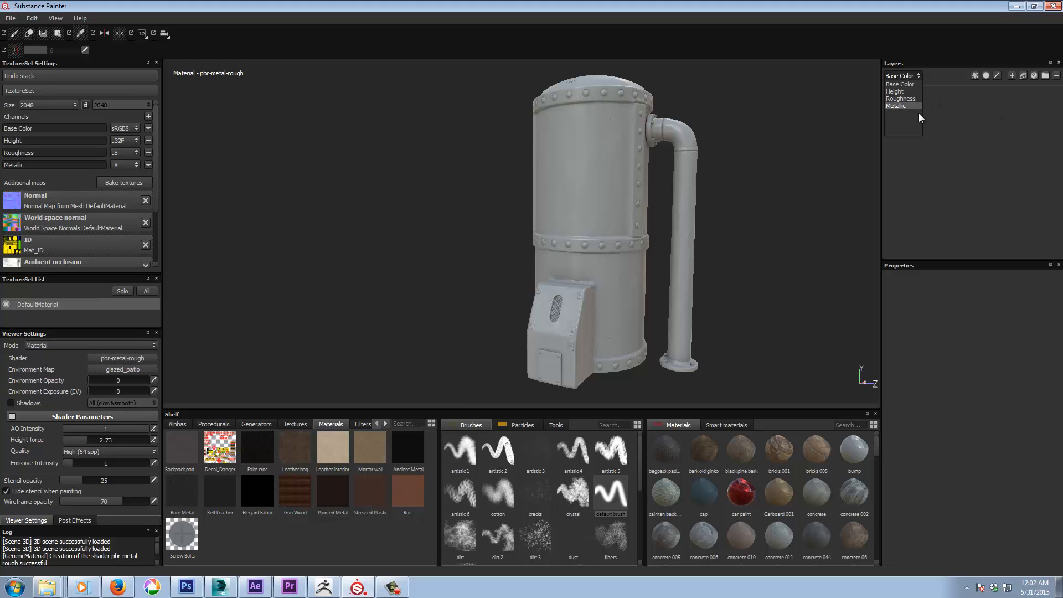
click(903, 73)
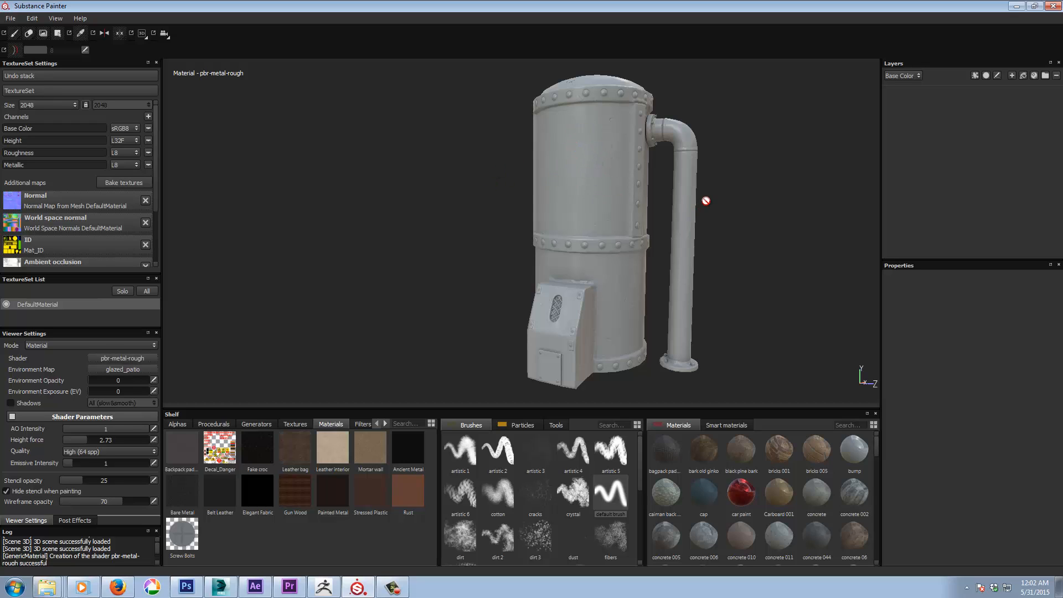
Examine the tank model in the 3D view by orbiting, panning and zooming in and out
alt+drag(705, 199, 731, 206)
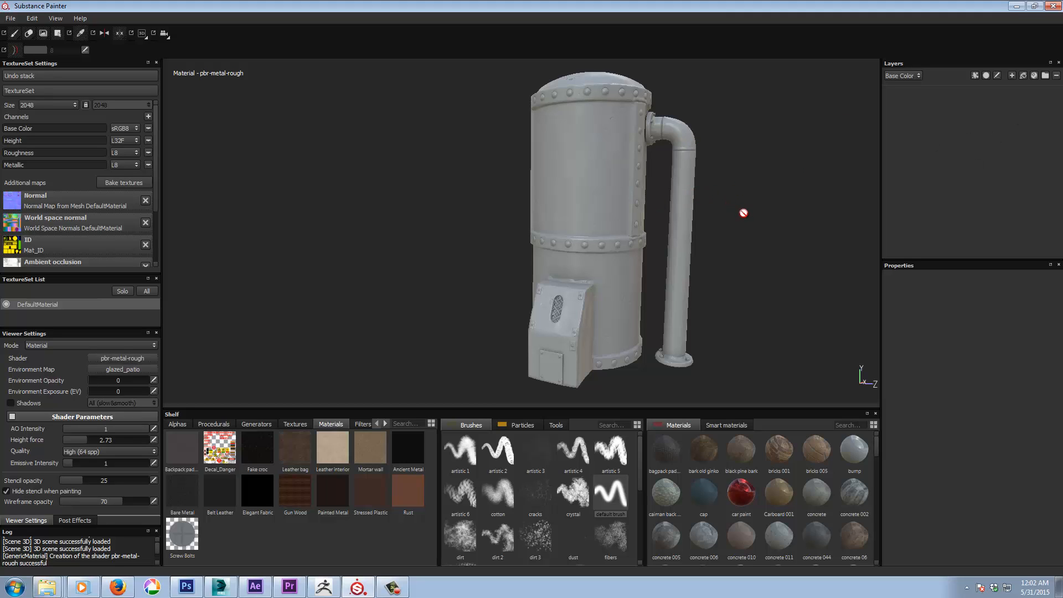
alt+middle_drag(746, 211, 727, 217)
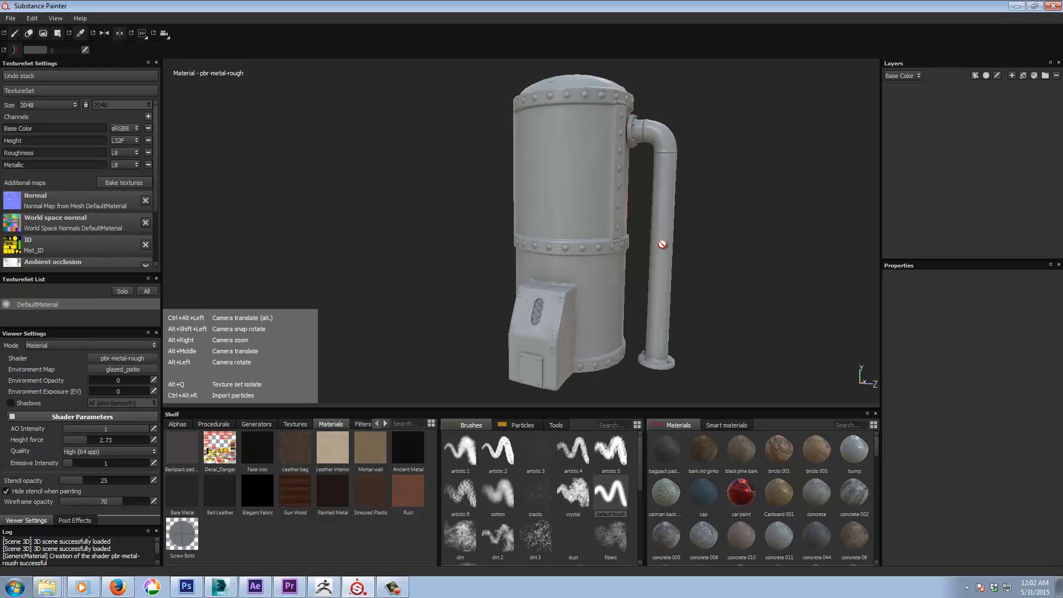
mouse_move(567, 228)
alt+mouse_down()
mouse_move(608, 225)
mouse_move(438, 246)
mouse_move(665, 237)
mouse_move(586, 230)
alt+mouse_up()
mouse_move(586, 230)
alt+middle_down()
mouse_move(638, 183)
mouse_move(580, 222)
alt+middle_up()
alt+right_drag(570, 221, 550, 268)
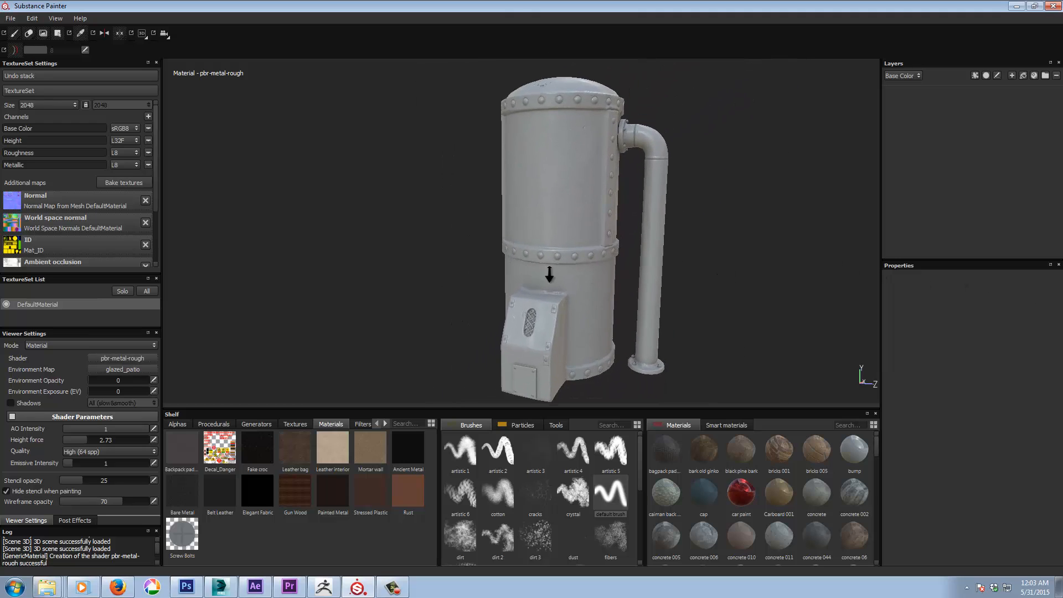
scroll(561, 248, up, 4)
scroll(562, 250, down, 2)
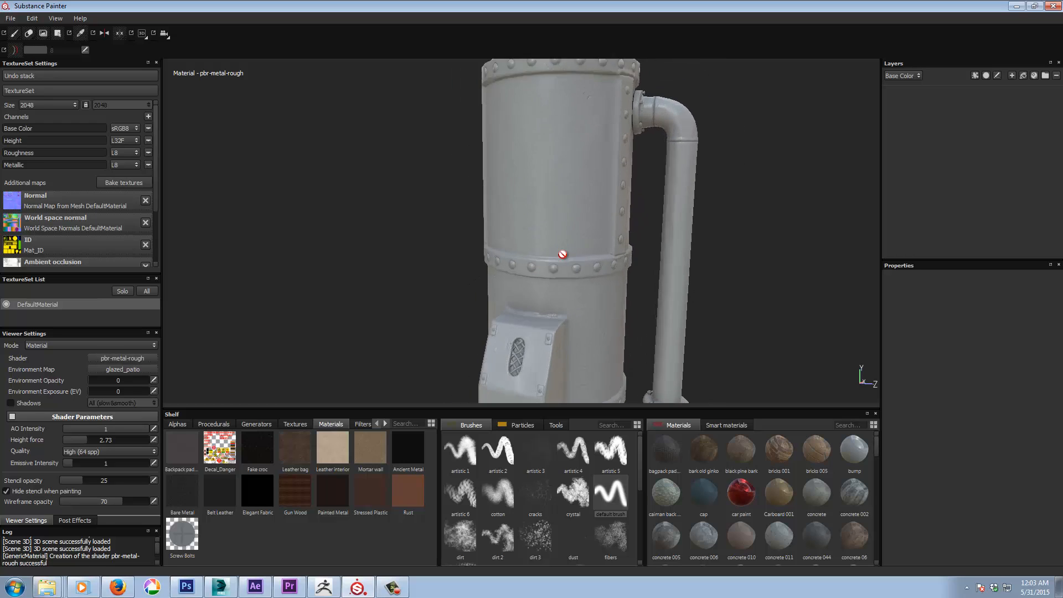
scroll(562, 257, up, 4)
scroll(562, 258, down, 3)
scroll(564, 260, down, 4)
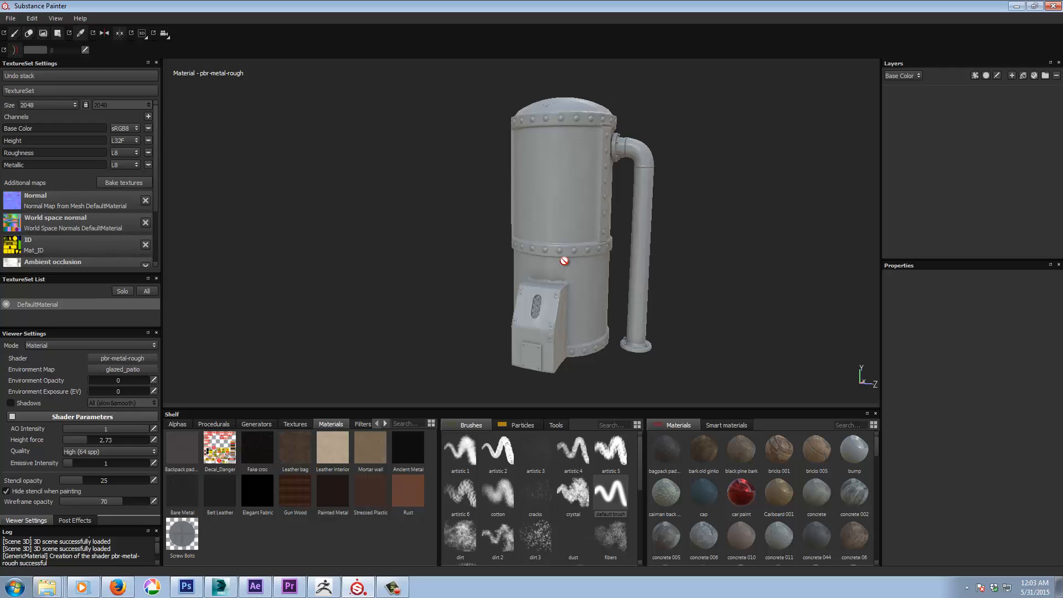
Rotate around the tank to inspect the side with the pipe, and return to the front with the box
mouse_move(720, 245)
alt+mouse_down()
mouse_move(548, 240)
mouse_move(677, 242)
mouse_move(602, 250)
mouse_move(716, 254)
mouse_move(643, 242)
mouse_move(582, 252)
mouse_move(709, 229)
alt+mouse_up()
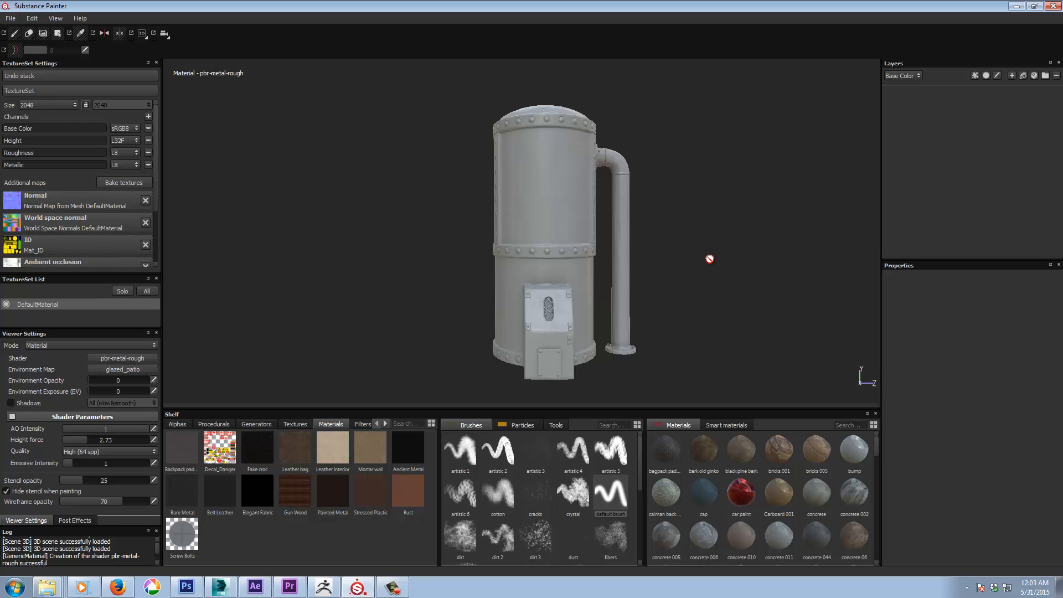
alt+drag(705, 261, 467, 267)
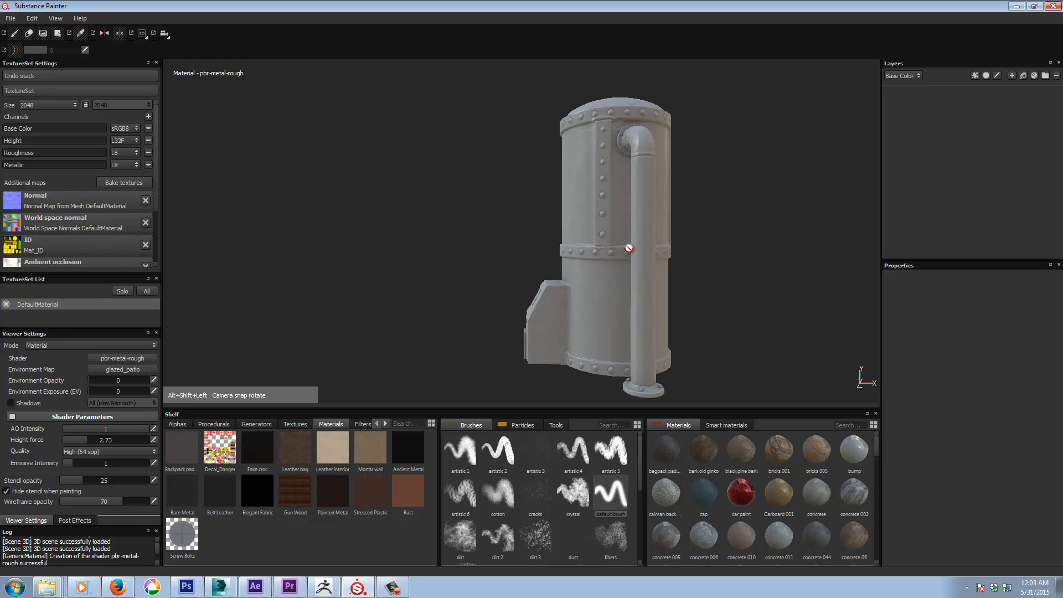
click(733, 278)
mouse_move(743, 205)
alt+mouse_down()
mouse_move(717, 344)
mouse_move(854, 280)
mouse_move(709, 207)
alt+mouse_up()
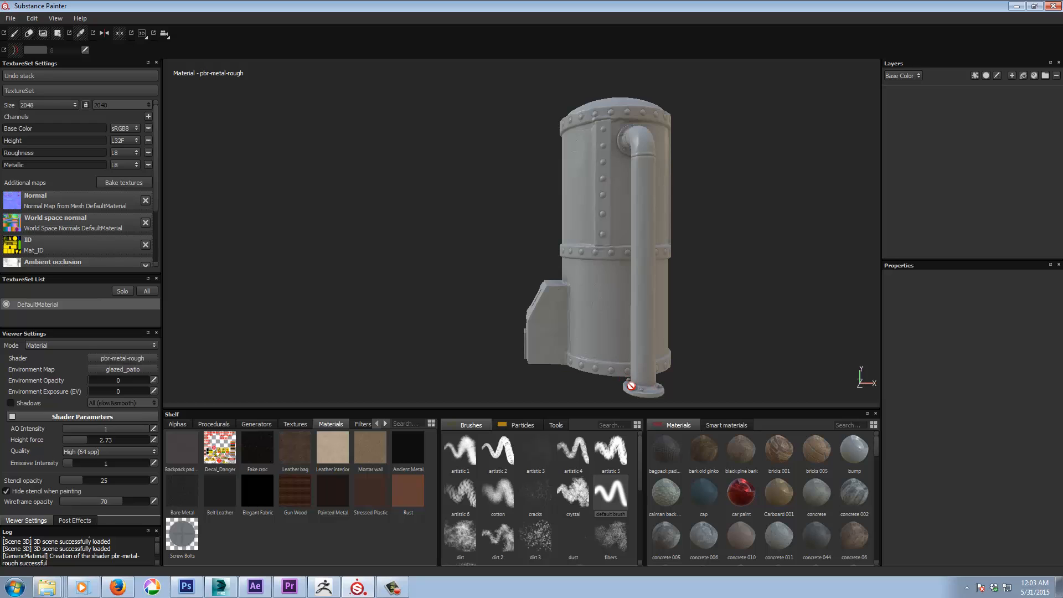
click(717, 288)
alt+drag(738, 288, 954, 290)
alt+right_drag(731, 255, 672, 207)
alt+drag(674, 242, 723, 236)
Display the 3D and 2D views side by side and examine the model's UV layout
click(141, 33)
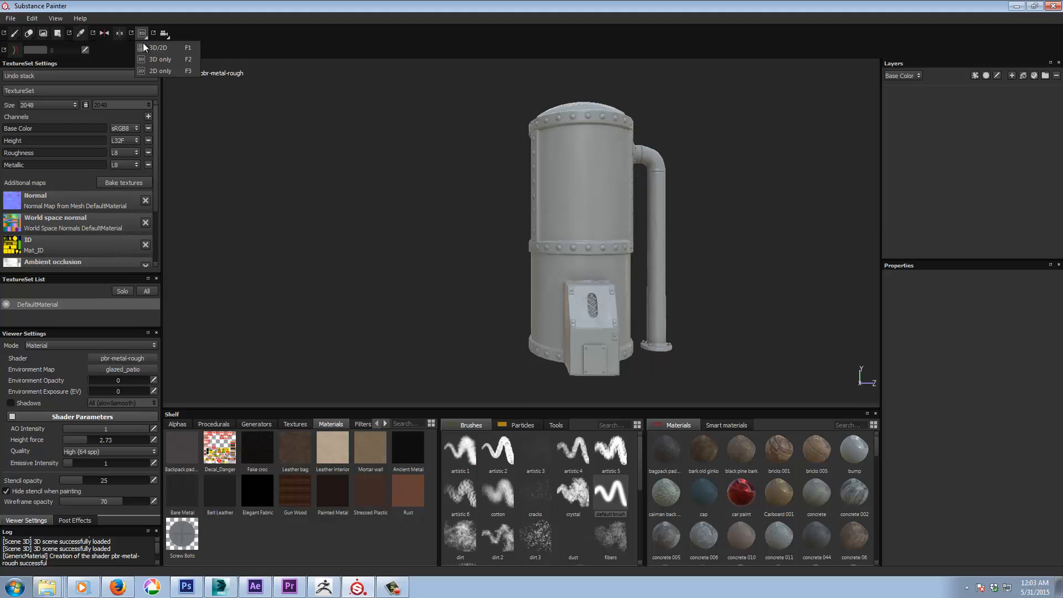
click(151, 45)
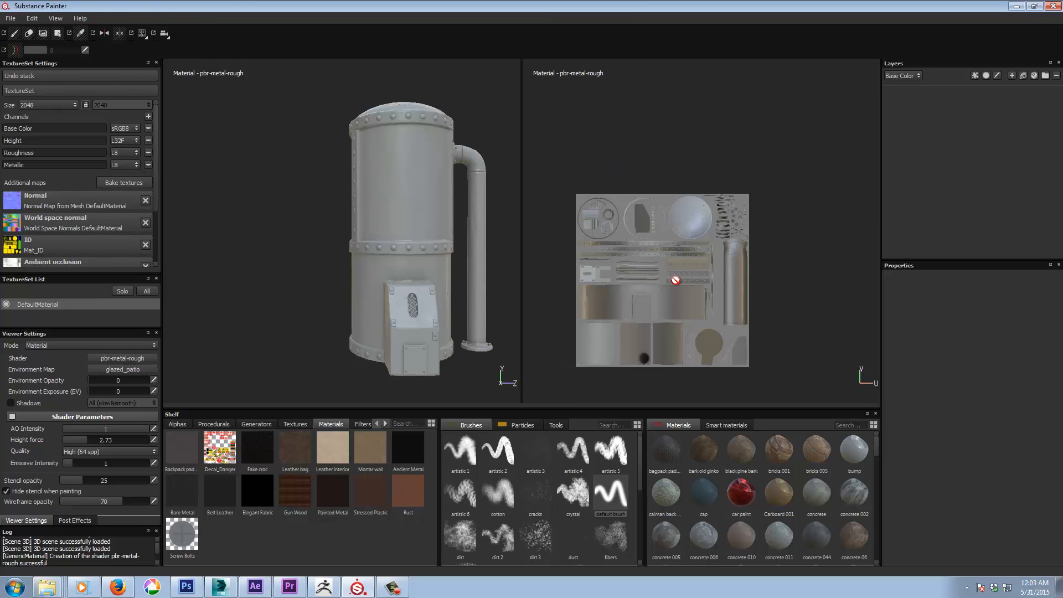
scroll(671, 281, up, 3)
scroll(632, 272, down, 3)
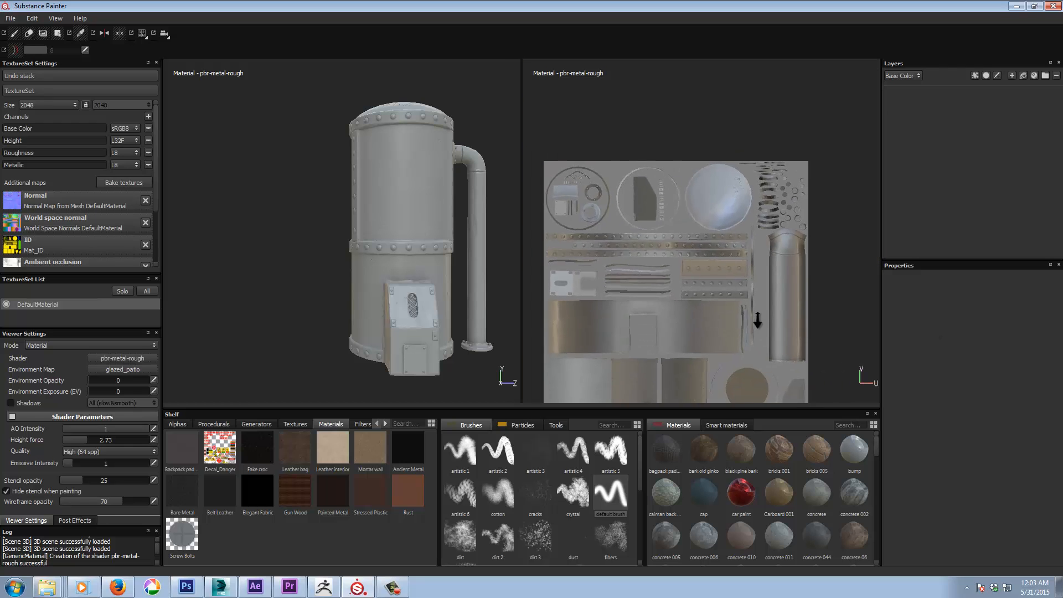
Rotate the UV layout in the 2D view, snap it back upright and frame the whole layout
alt+drag(631, 271, 721, 240)
scroll(659, 260, up, 5)
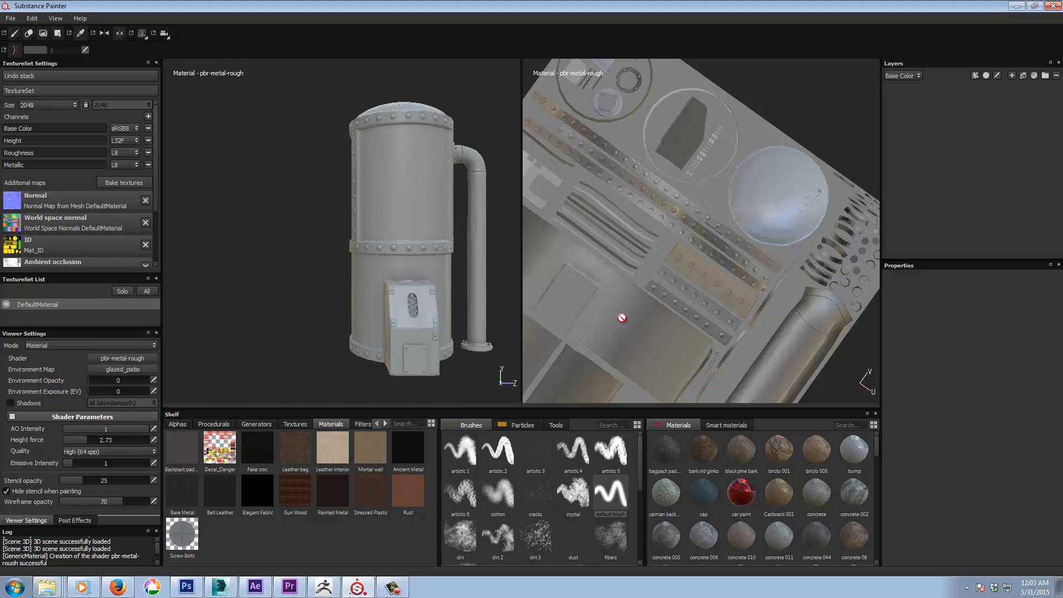
click(677, 303)
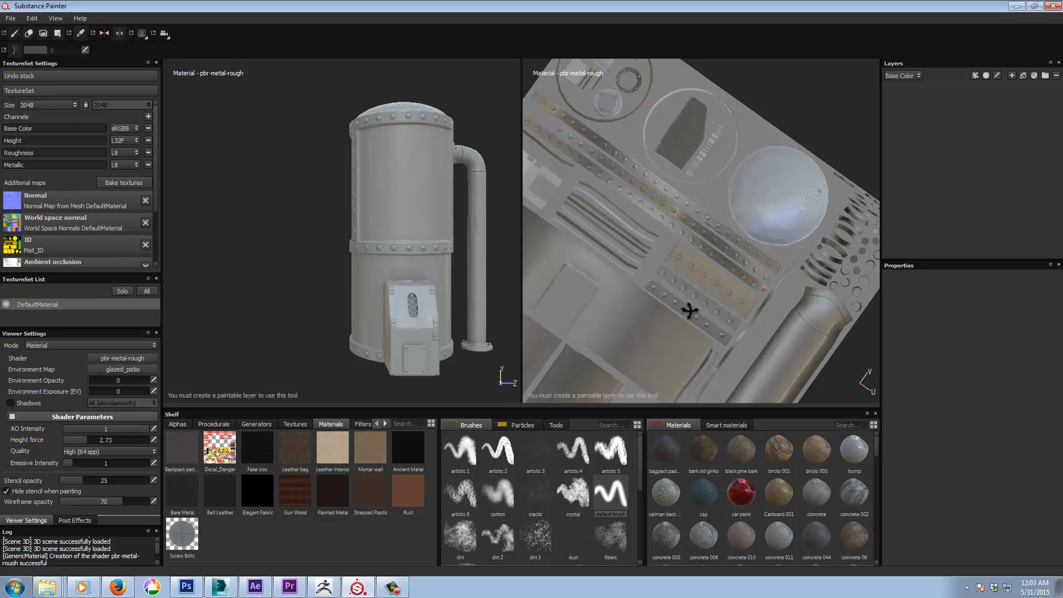
mouse_move(690, 311)
alt+shift+mouse_down()
mouse_move(648, 290)
mouse_move(689, 291)
alt+shift+mouse_up()
scroll(697, 299, down, 3)
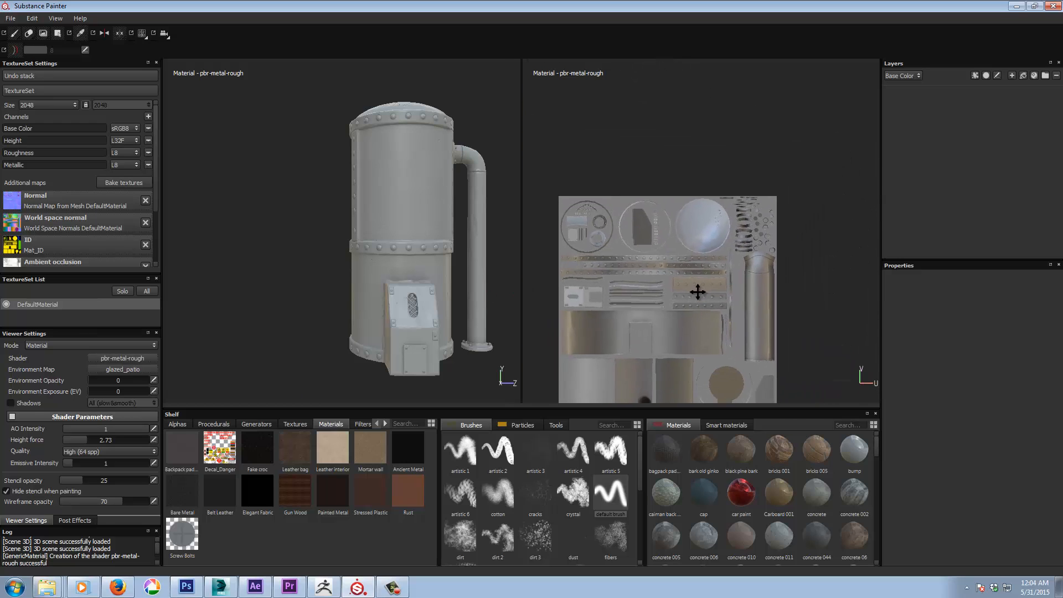
middle_drag(696, 290, 721, 259)
scroll(710, 289, up, 3)
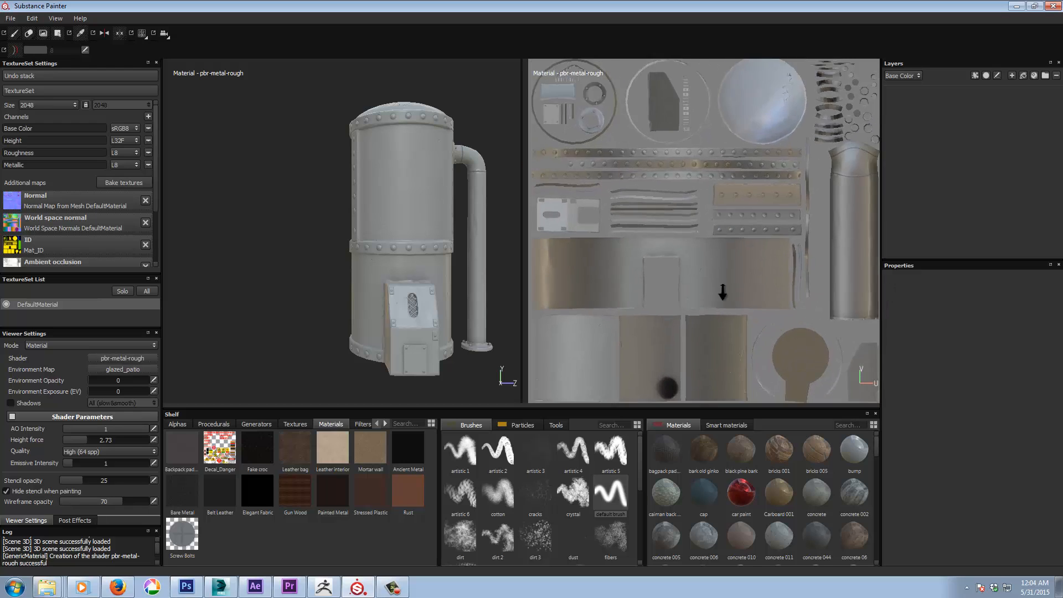
scroll(719, 279, down, 2)
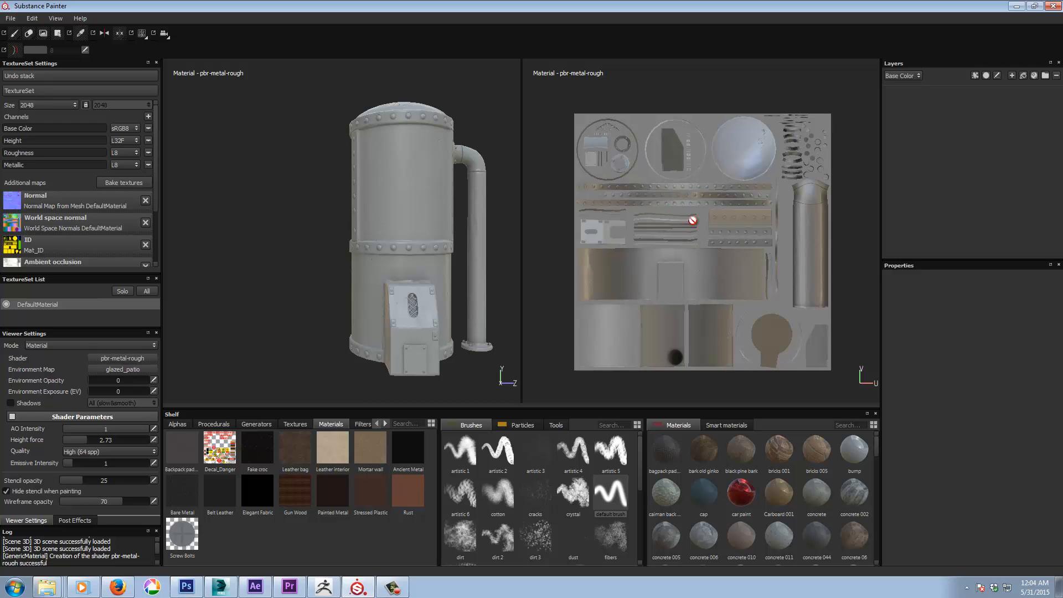
Cycle through the individual texture channels on the model and UV layout, and return to the material view
key(c)
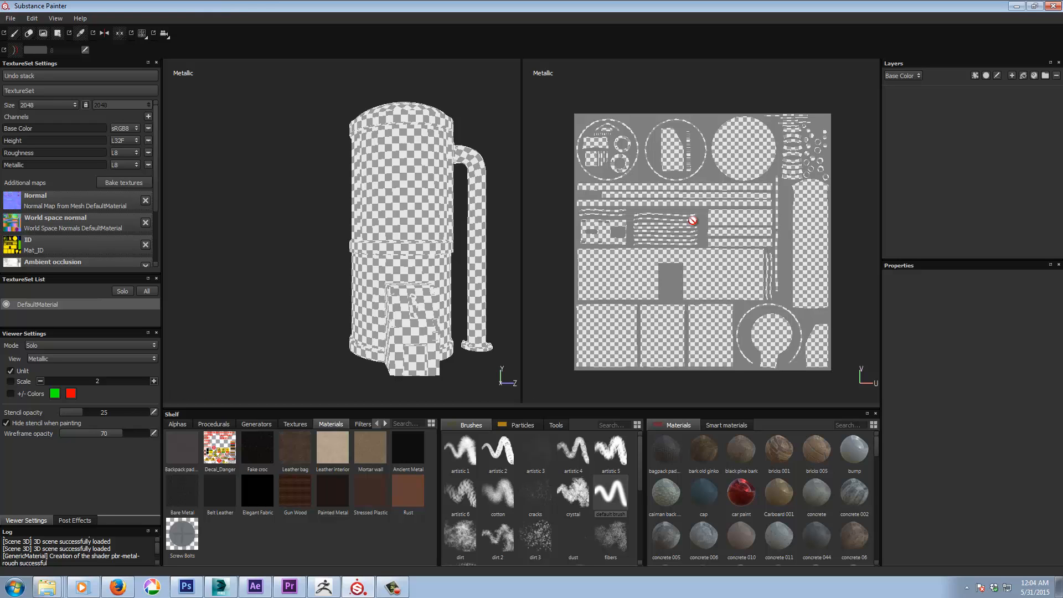
key(c)
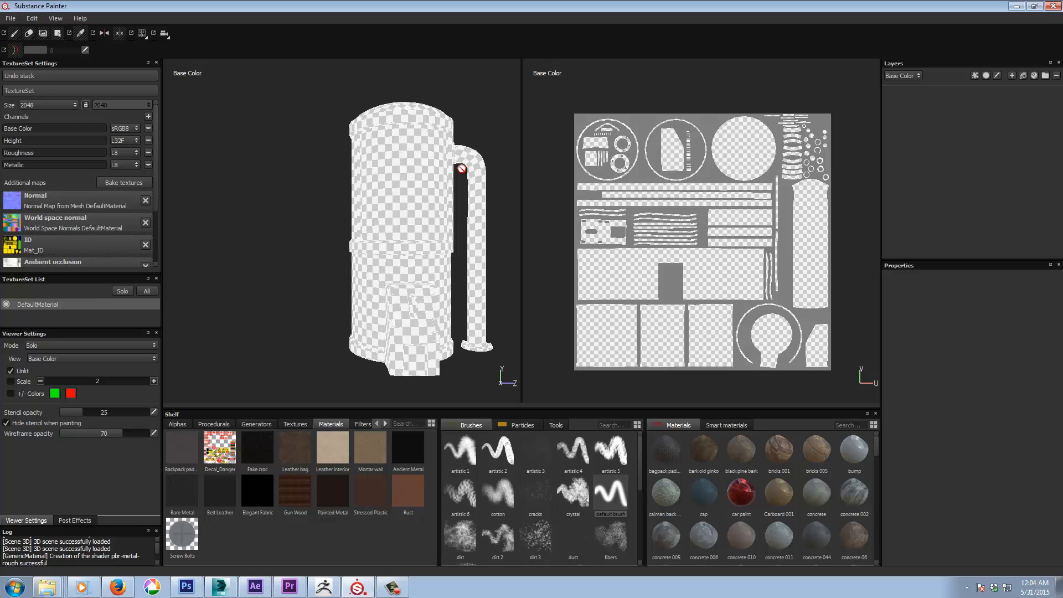
key(c)
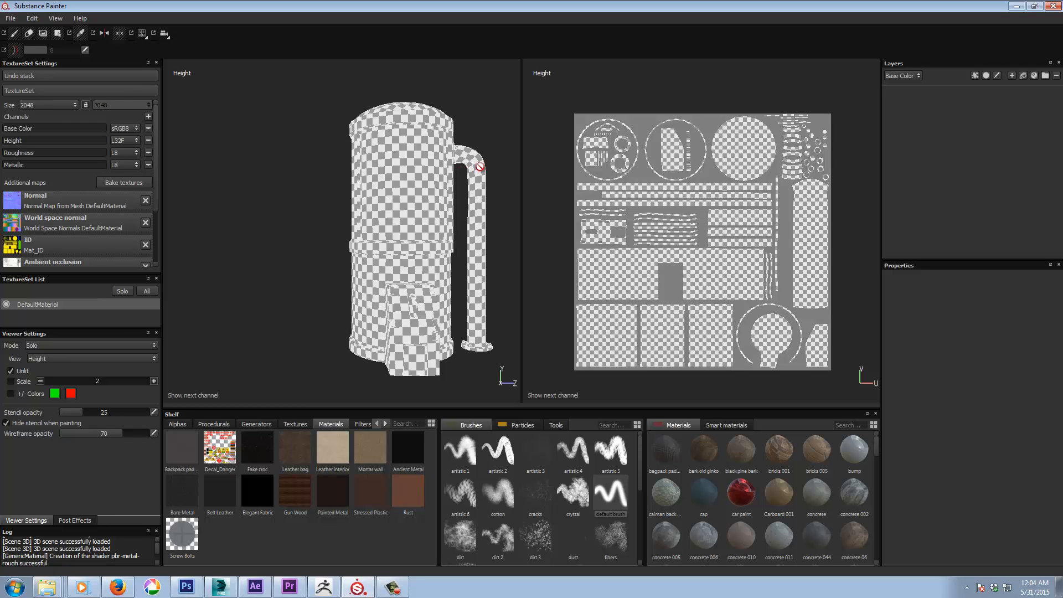
key(c)
key(c)
key(c)
key(c)
key(c)
key(c)
key(c)
key(c)
key(c)
key(m)
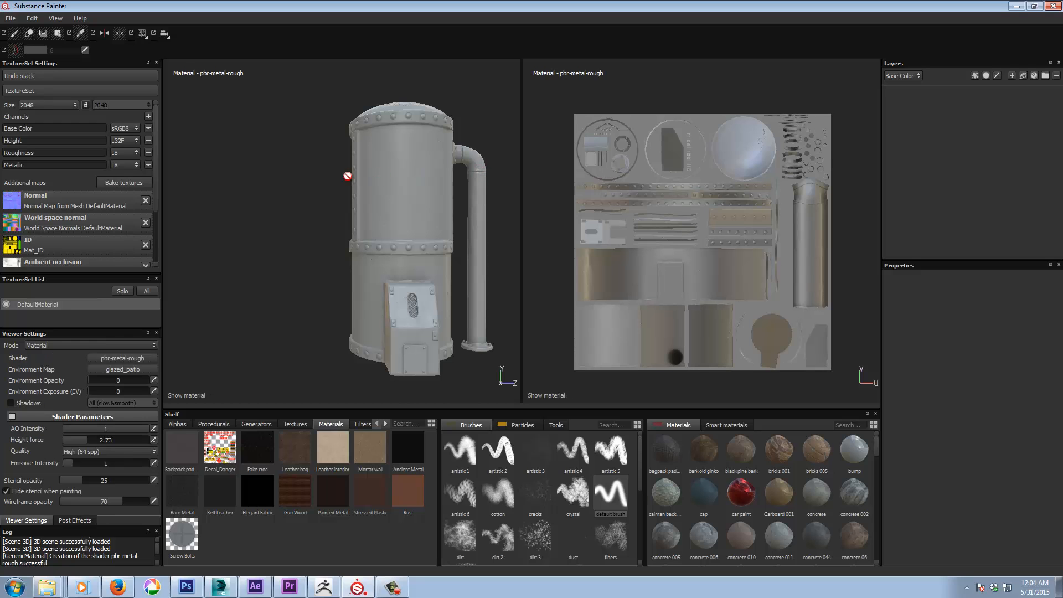
Turn the tank slightly, check its Base Color and Height channels, and restore the material display
mouse_move(291, 188)
alt+mouse_down()
mouse_move(293, 200)
mouse_move(301, 194)
alt+mouse_up()
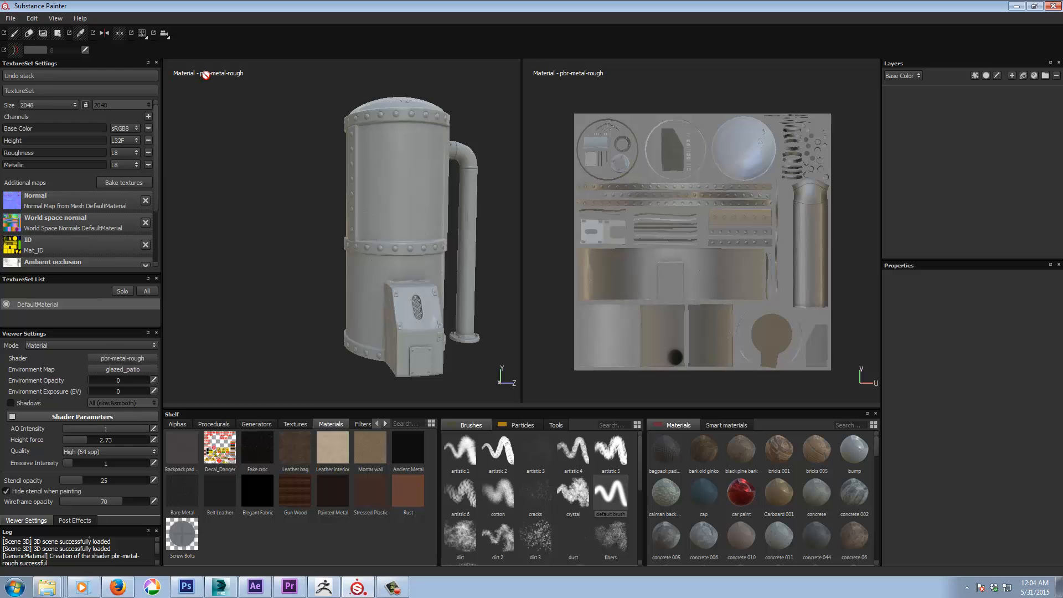
key(c)
key(c)
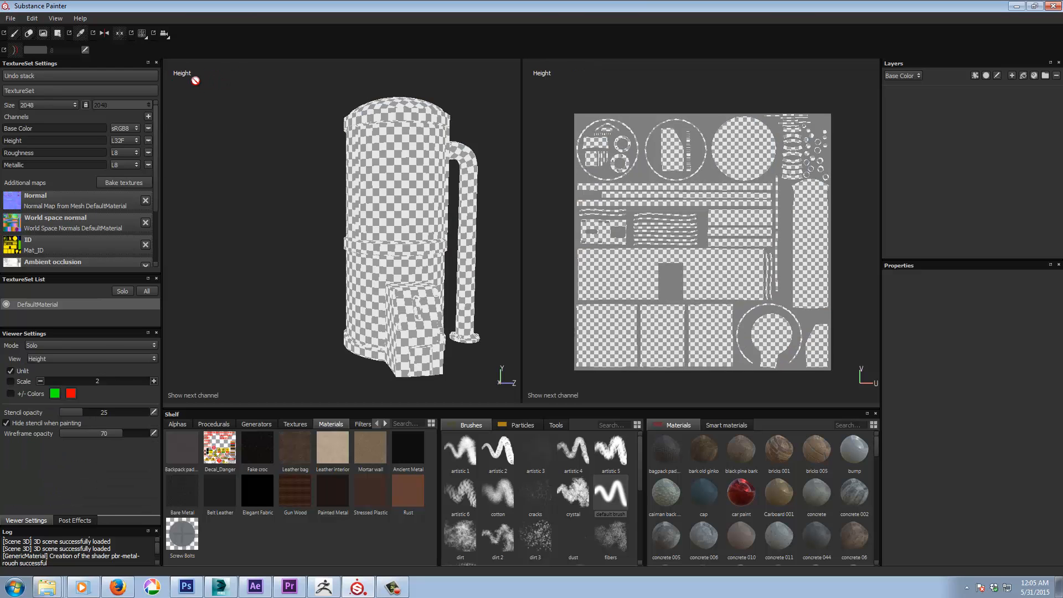
key(m)
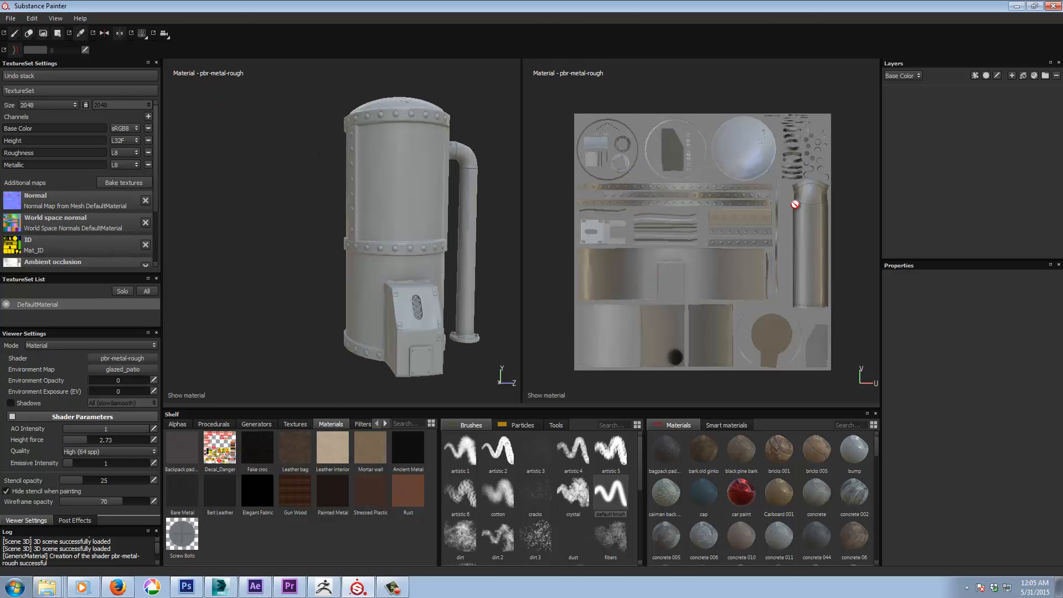
Return to the 3D-only view and add a fill layer to the layer stack
click(141, 33)
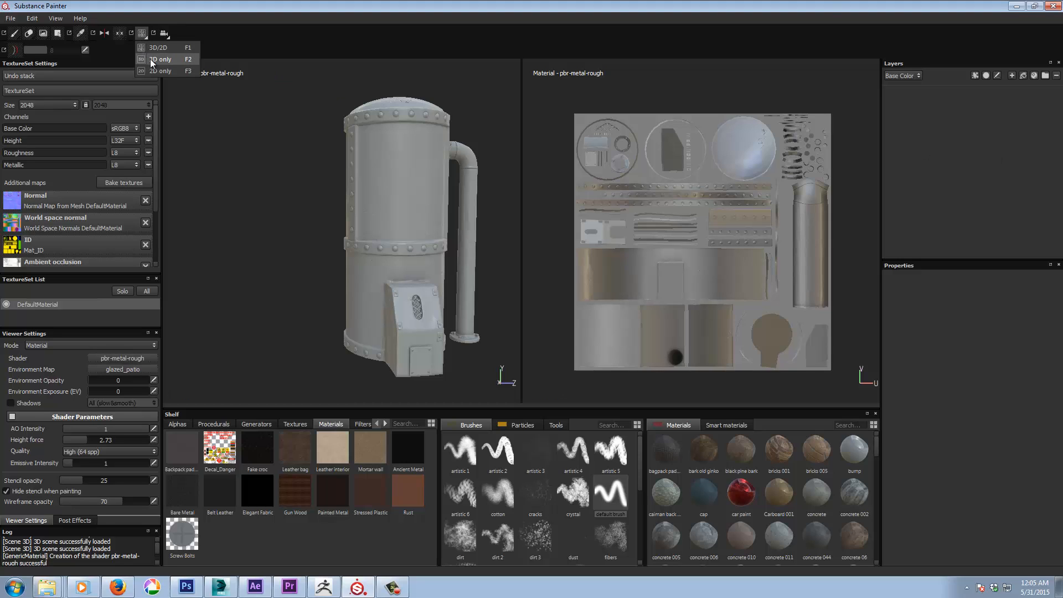
click(150, 59)
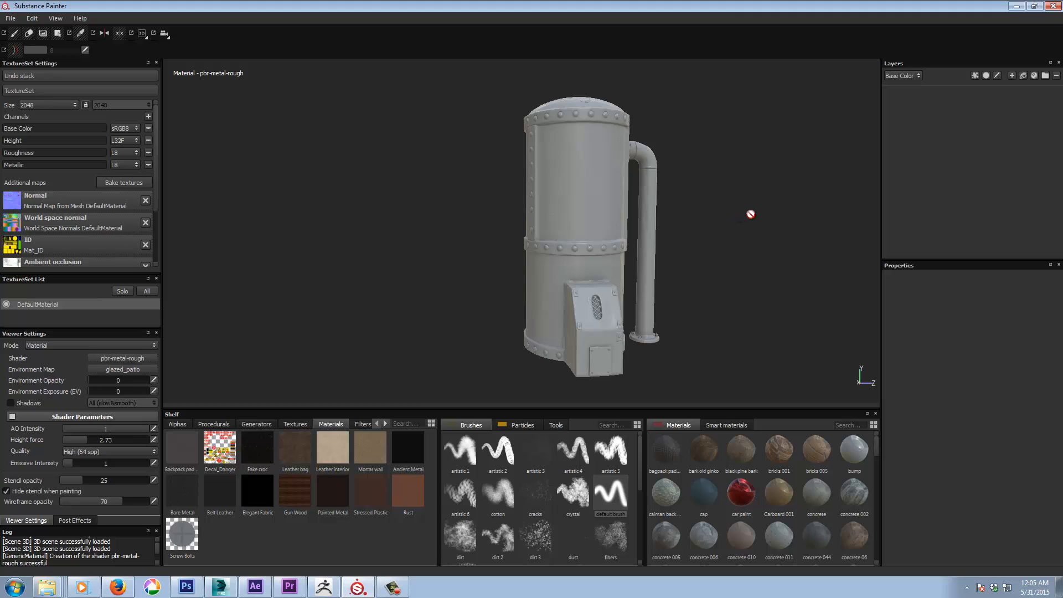
click(1023, 75)
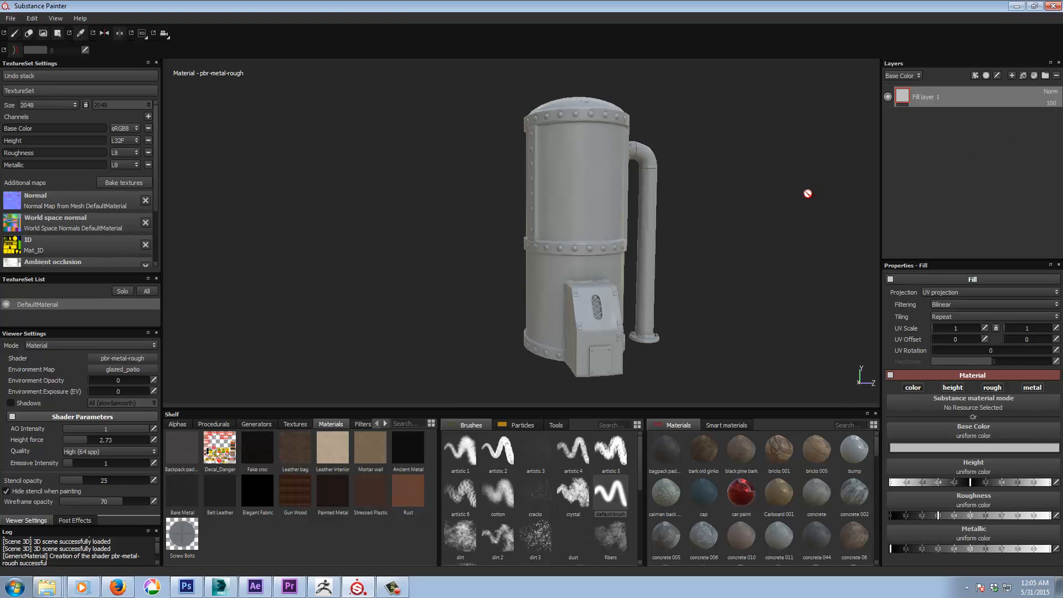
Cycle the model display through the individual channels to Base Color and look at the fill layer's base colour setting
key(c)
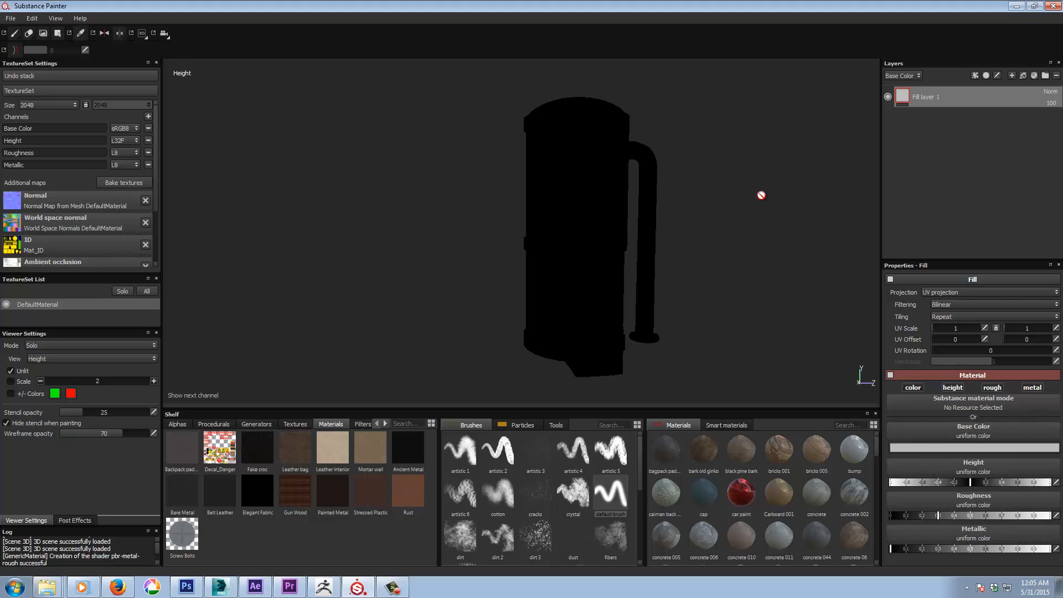
key(c)
key(c)
key(c)
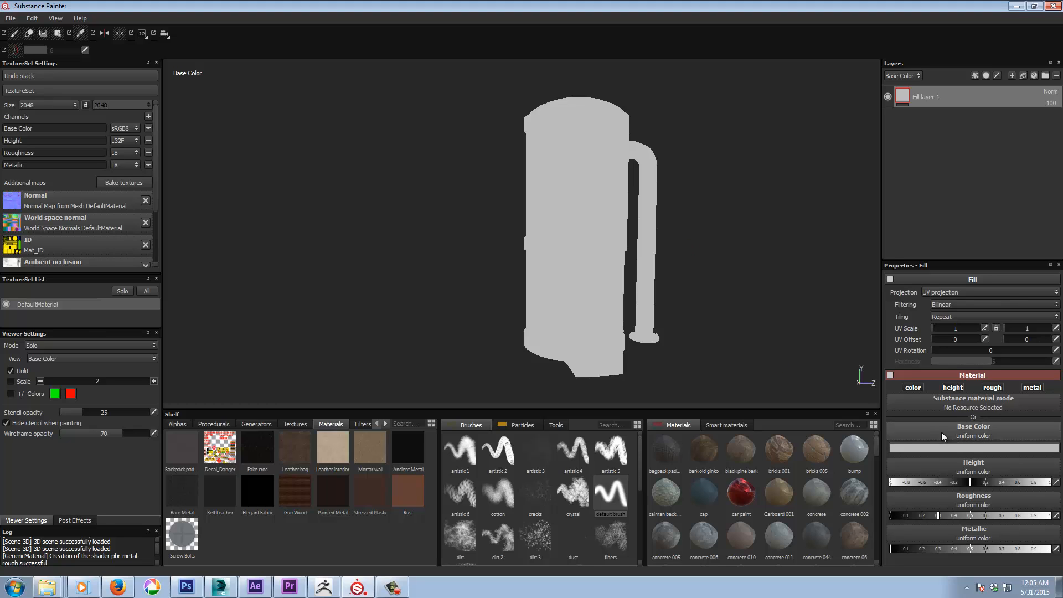
click(961, 448)
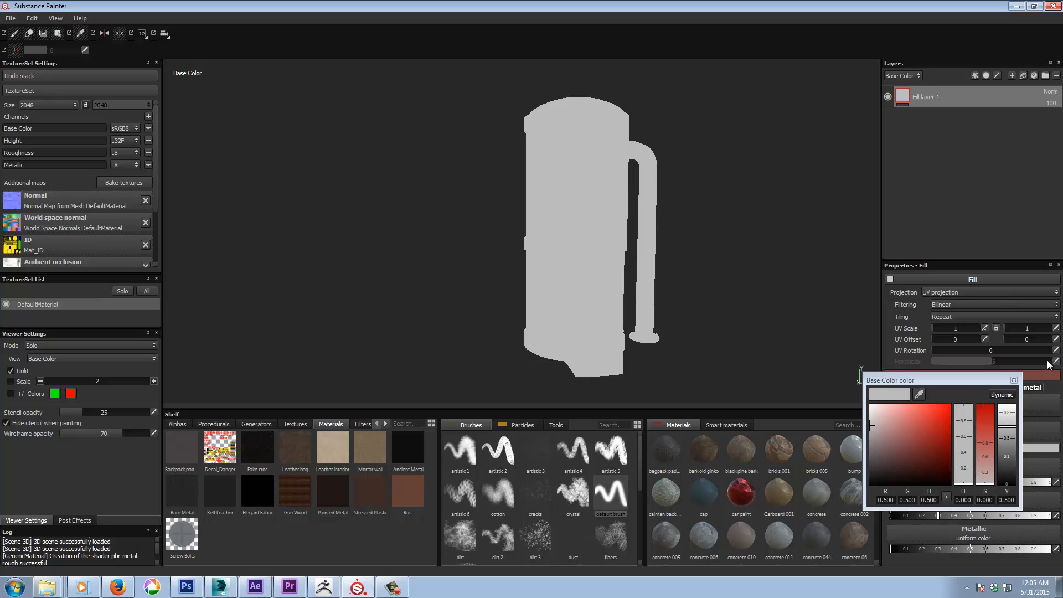
click(1014, 380)
Inspect the Height and Roughness channels against the fill layer's settings and return to the material display
key(c)
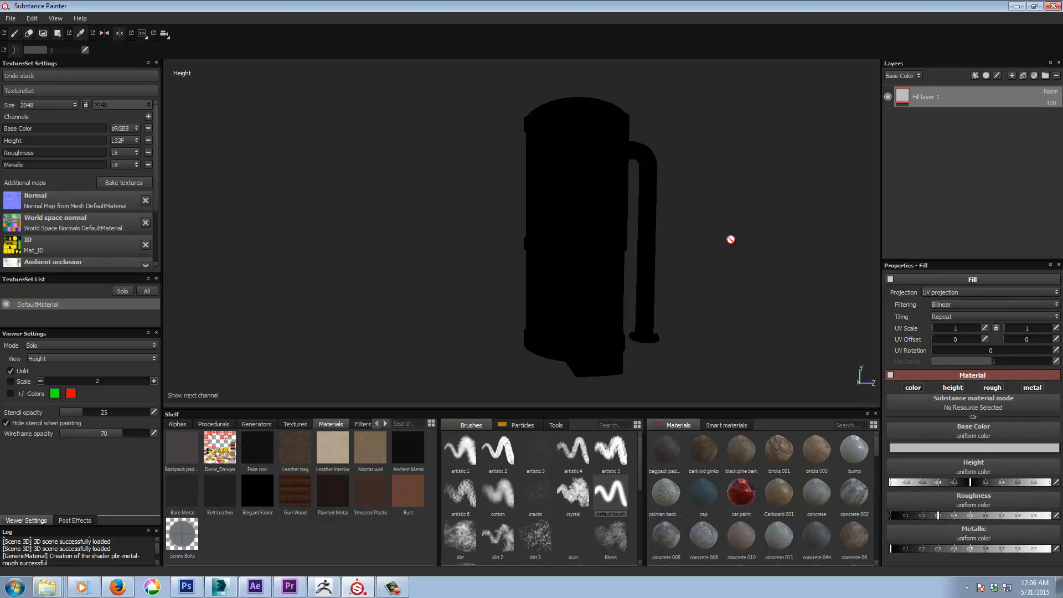
key(c)
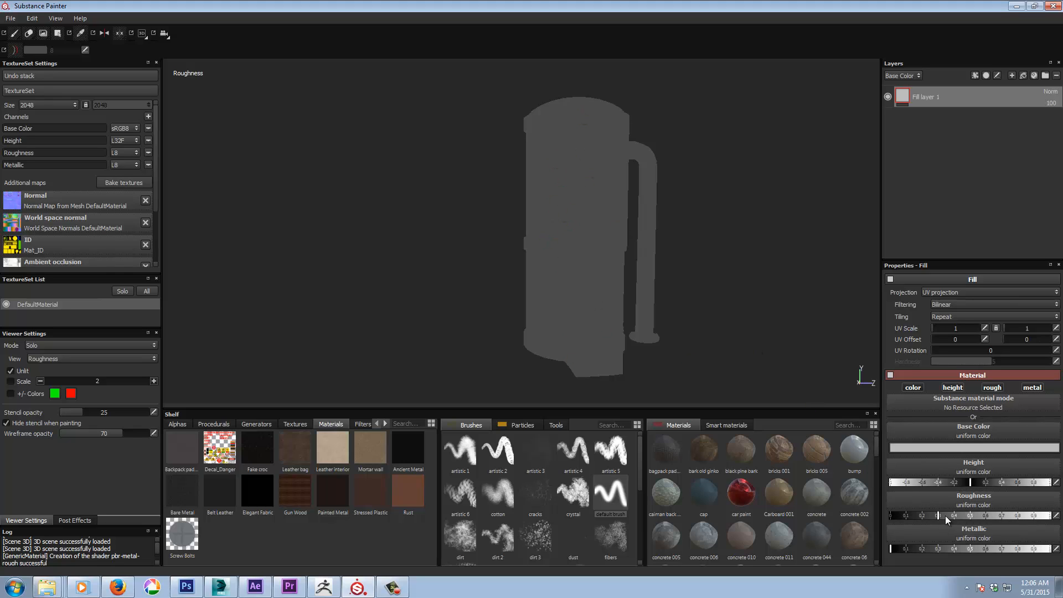
mouse_move(938, 518)
mouse_down()
mouse_move(894, 516)
mouse_move(991, 516)
mouse_move(936, 519)
mouse_up()
key(m)
alt+drag(713, 290, 719, 281)
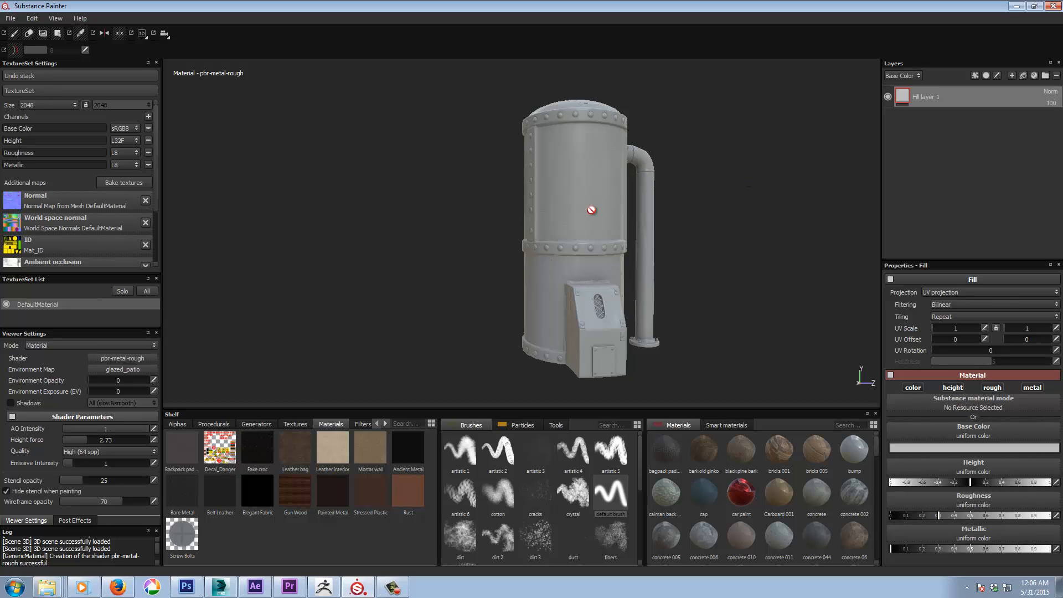
alt+drag(598, 209, 599, 181)
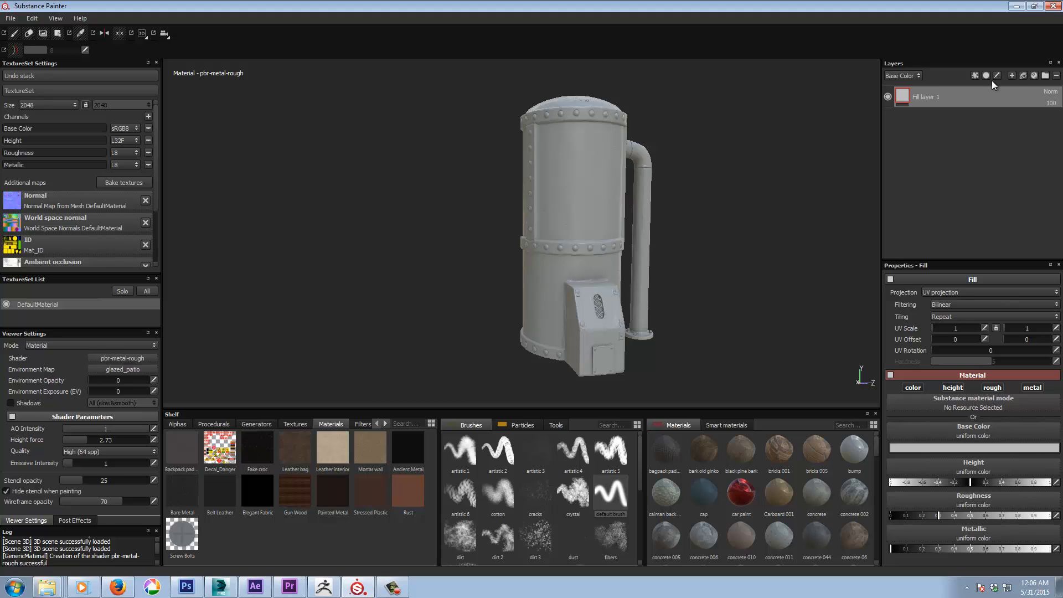
Add a paint layer above the fill layer, brush a low-roughness stroke on the upper tank body and inspect its reflections
click(1013, 77)
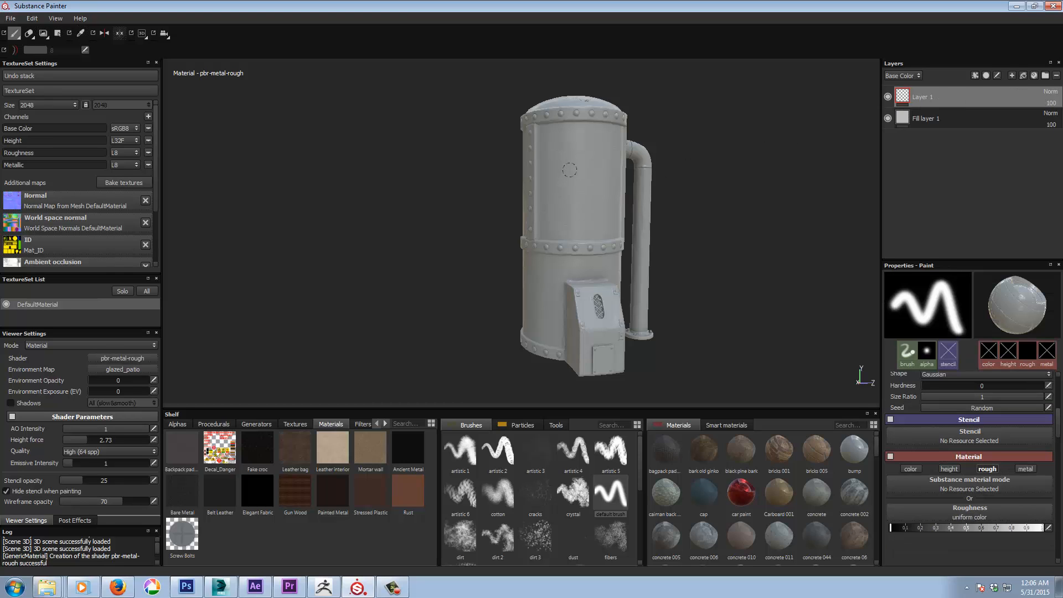
drag(570, 170, 571, 173)
scroll(901, 350, down, 3)
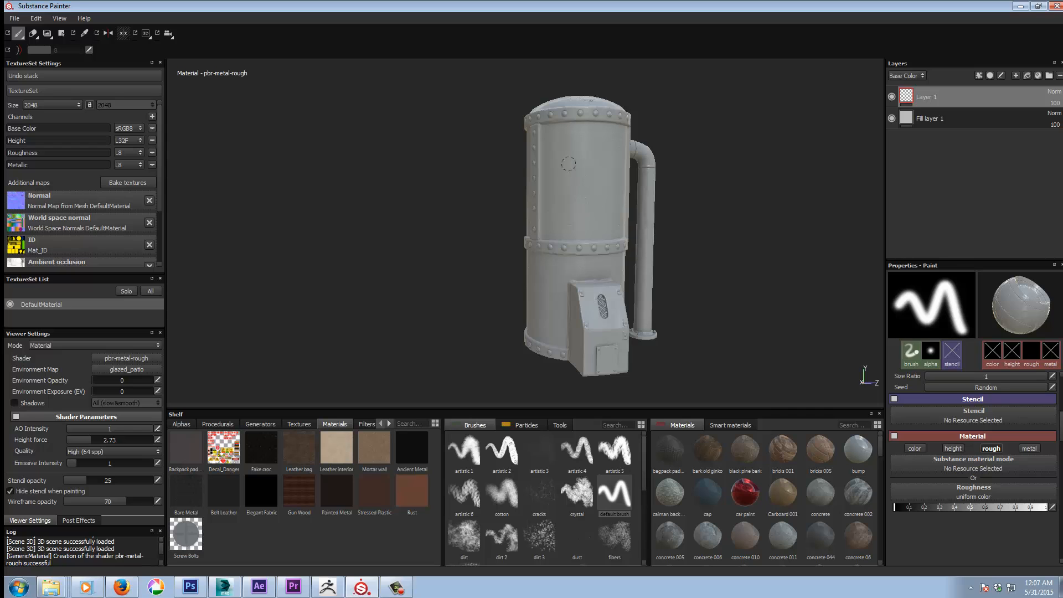
alt+right_drag(781, 193, 803, 360)
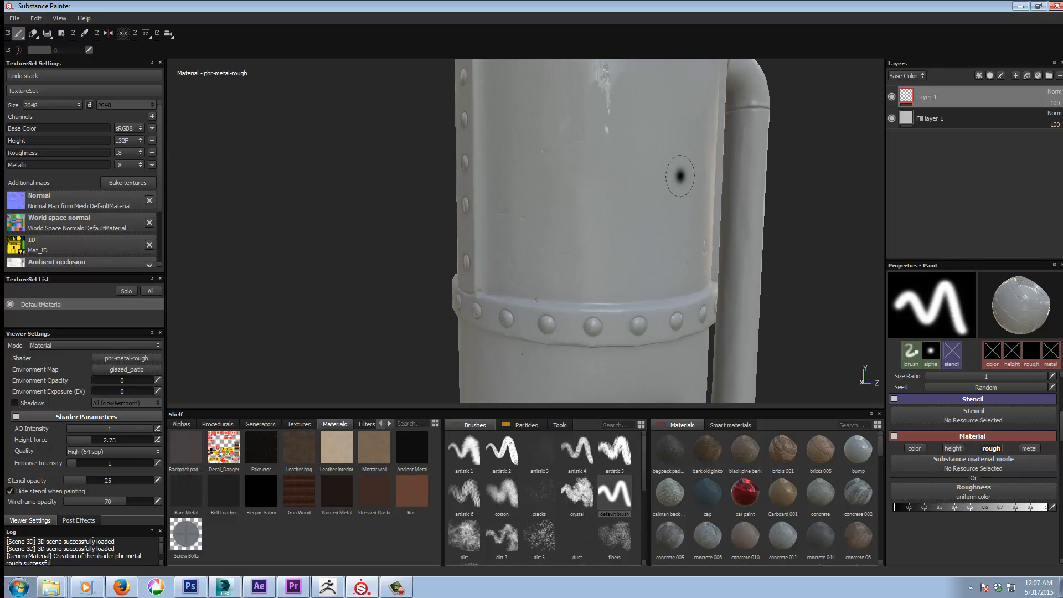
alt+middle_drag(609, 153, 605, 205)
alt+drag(605, 205, 569, 228)
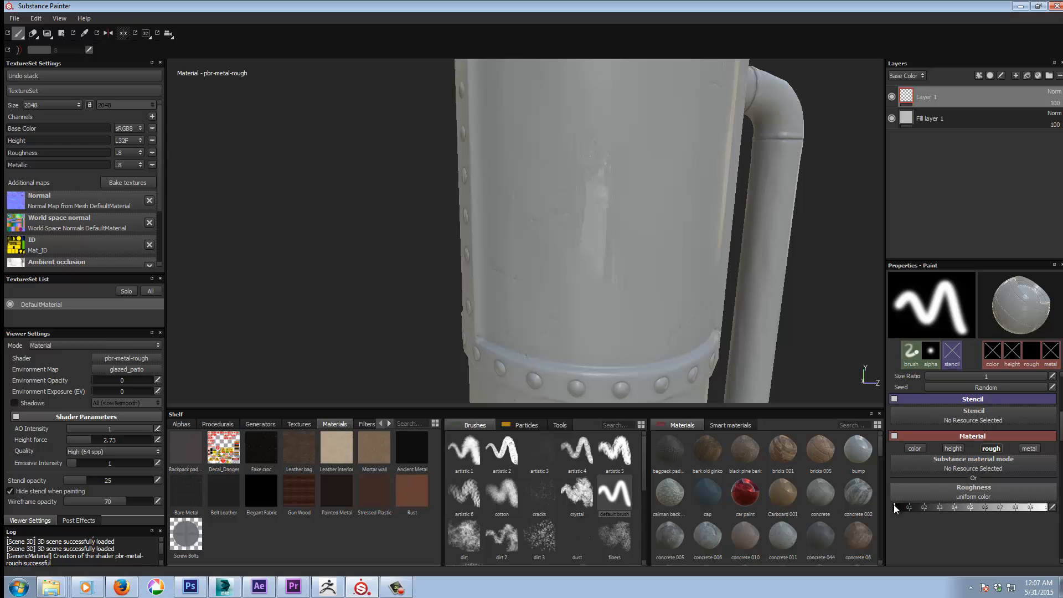
alt+drag(572, 224, 645, 204)
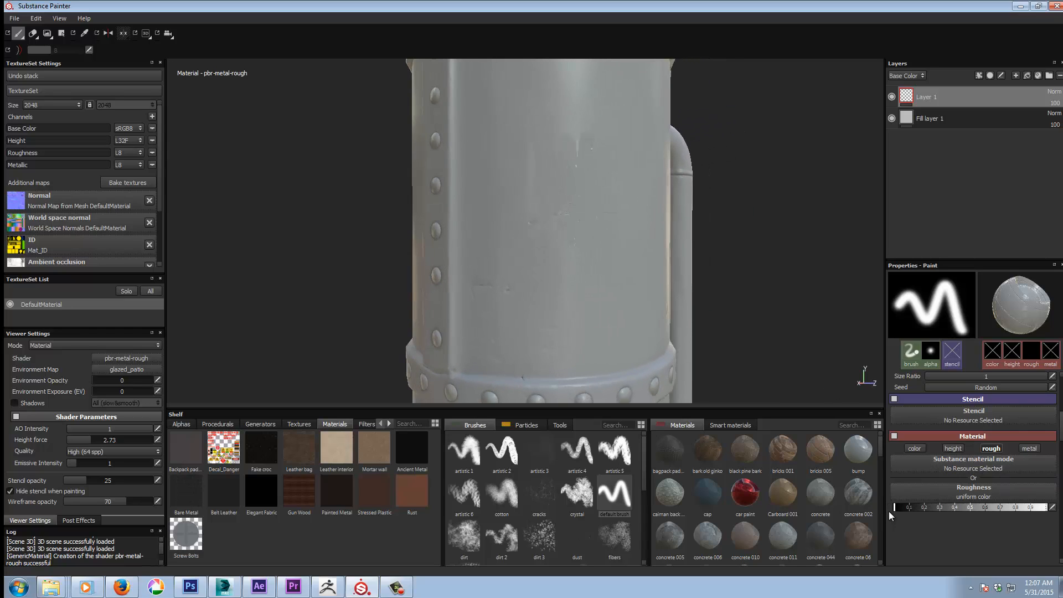
Set the brush's roughness to the maximum and paint a matte stroke on the front of the upper tank body
drag(889, 511, 1056, 516)
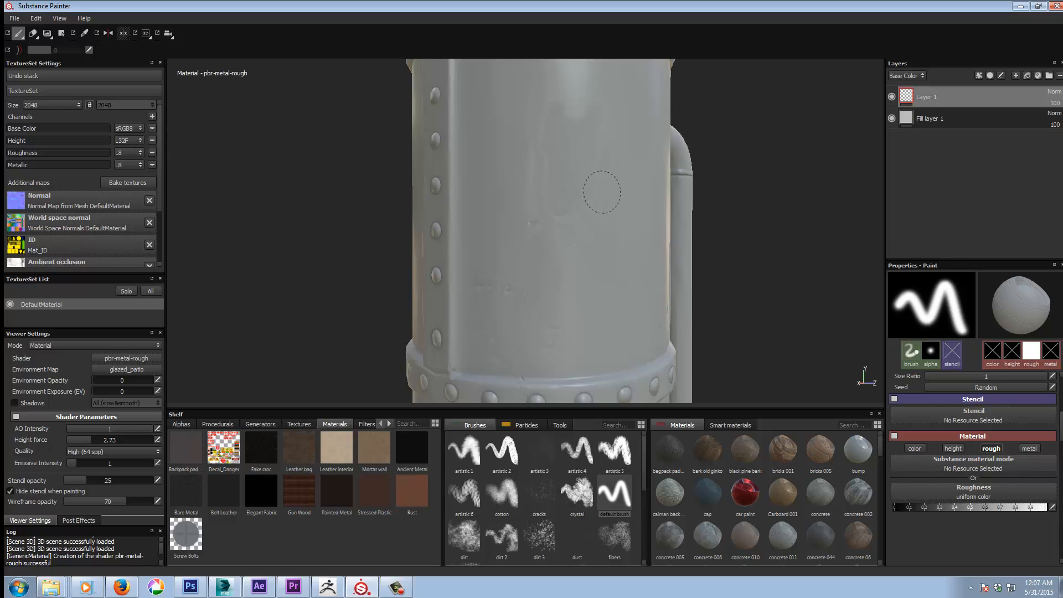
mouse_move(576, 190)
alt+mouse_down()
mouse_move(743, 202)
mouse_move(733, 181)
mouse_move(705, 192)
alt+mouse_up()
mouse_move(592, 211)
mouse_down()
mouse_move(635, 220)
mouse_move(603, 209)
mouse_move(570, 228)
mouse_move(603, 180)
mouse_move(613, 189)
mouse_move(570, 221)
mouse_move(589, 230)
mouse_move(560, 232)
mouse_move(570, 187)
mouse_up()
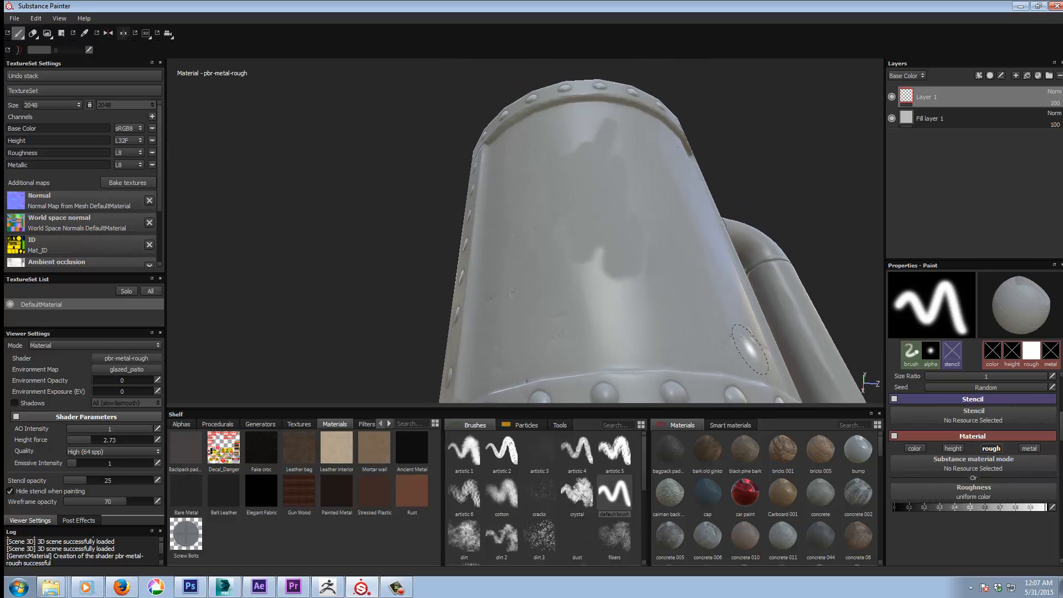
Enable the brush's color channel, choose a bright red base colour and paint a squiggle on the upper tank body
click(913, 448)
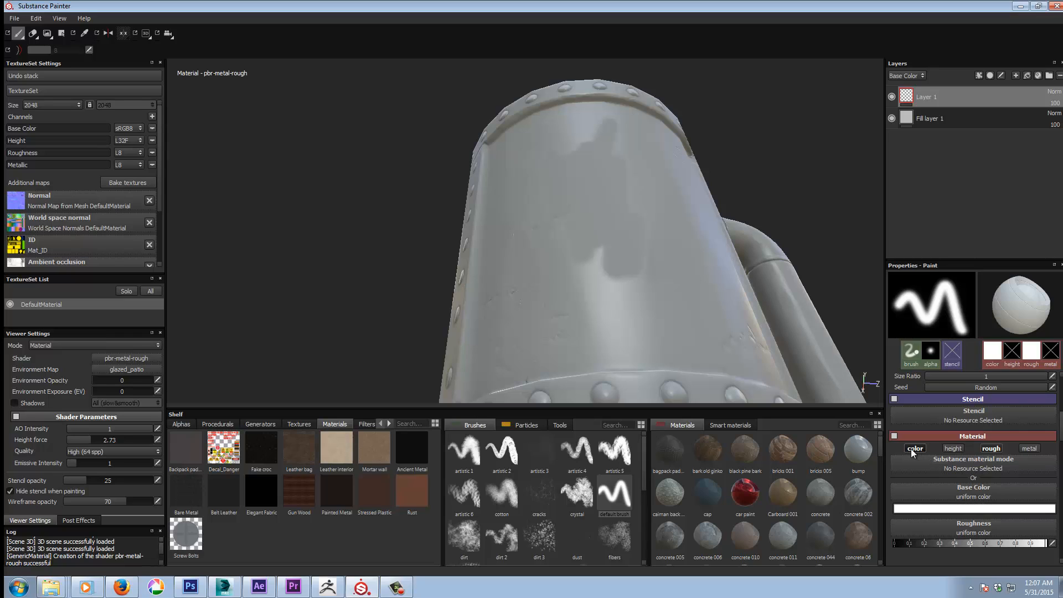
click(961, 508)
drag(942, 503, 944, 464)
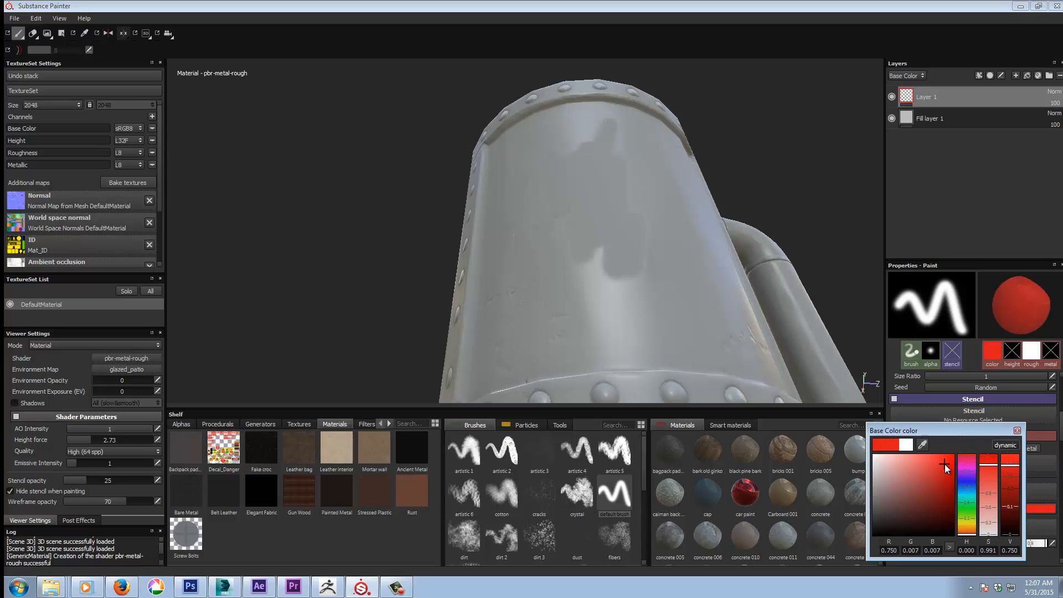
click(1018, 430)
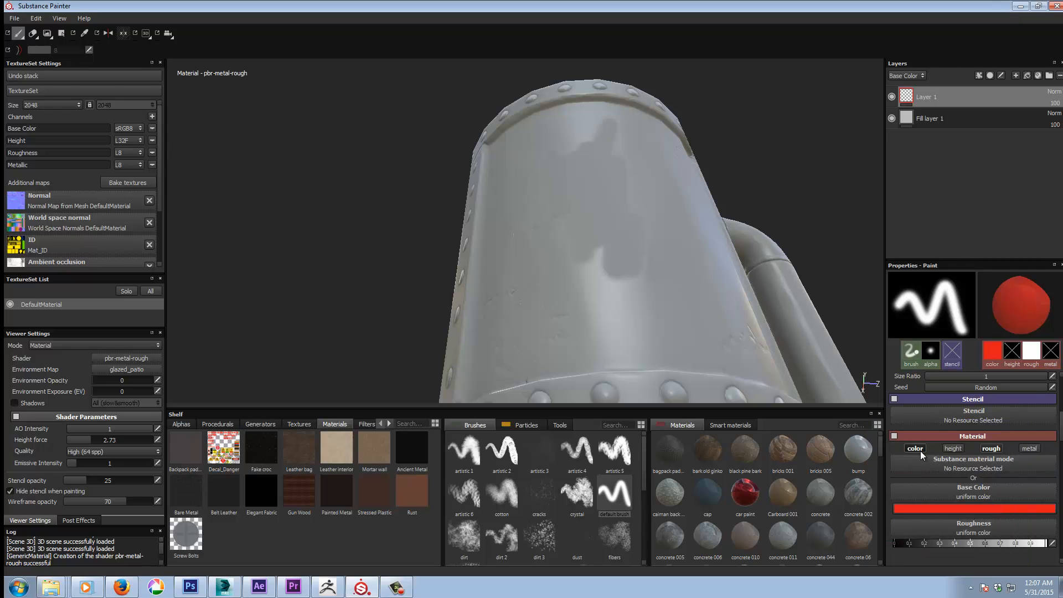
mouse_move(534, 184)
mouse_down()
mouse_move(587, 162)
mouse_move(571, 205)
mouse_move(632, 252)
mouse_move(579, 272)
mouse_up()
mouse_move(780, 185)
alt+mouse_down()
mouse_move(796, 209)
mouse_move(819, 188)
mouse_move(838, 190)
mouse_move(803, 211)
alt+mouse_up()
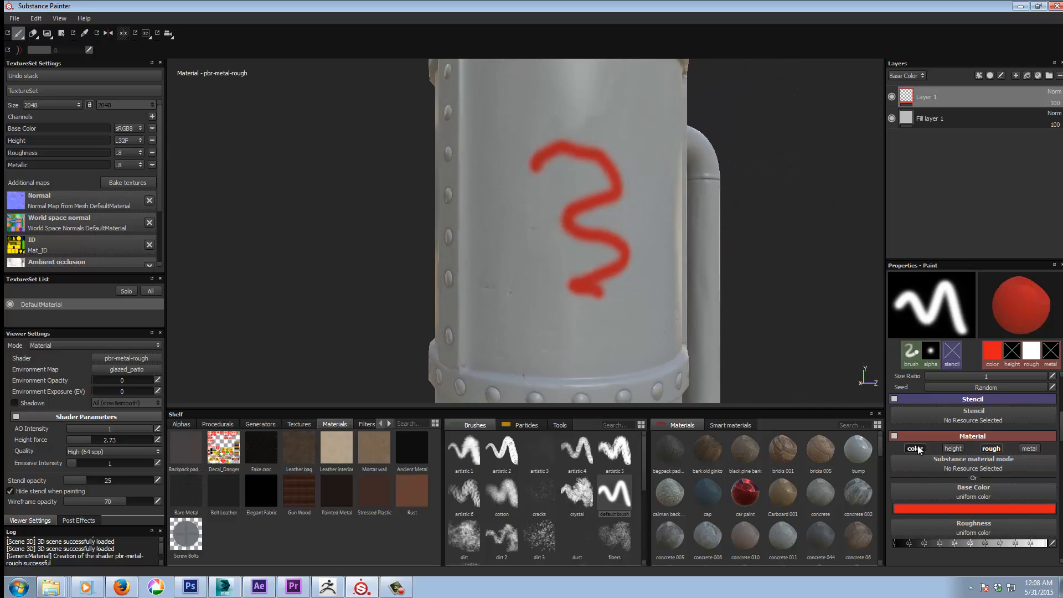
Delete the paint layer above the fill layer
click(984, 449)
key(Delete)
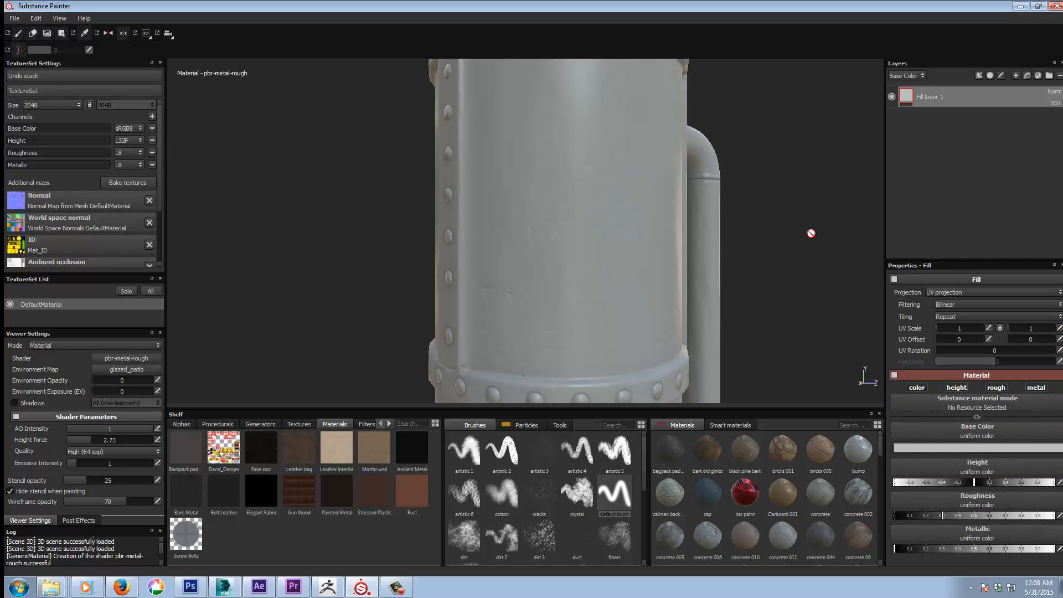
alt+right_drag(811, 233, 276, 334)
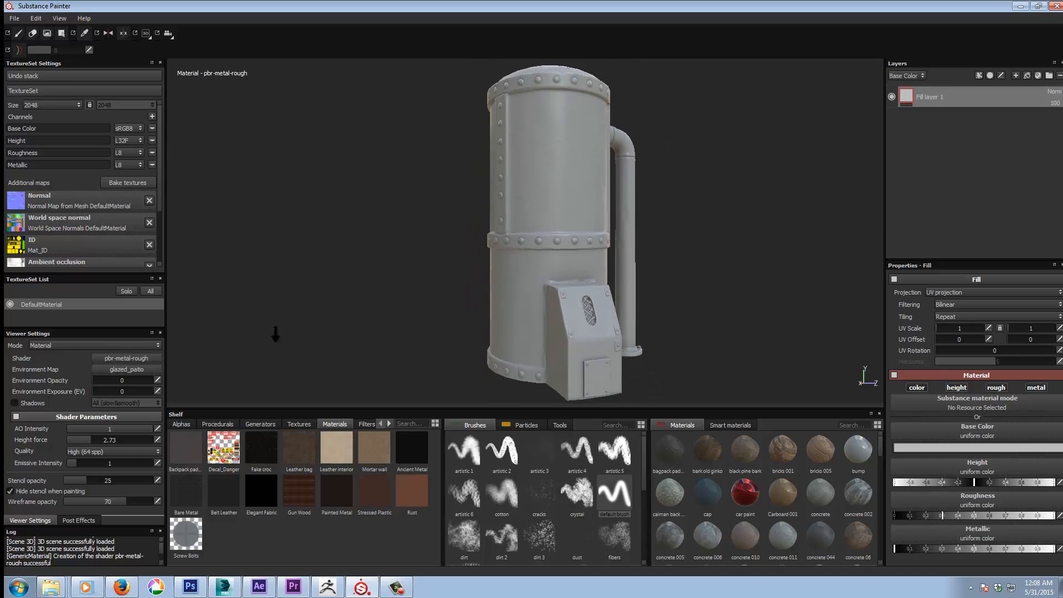
alt+drag(755, 299, 795, 329)
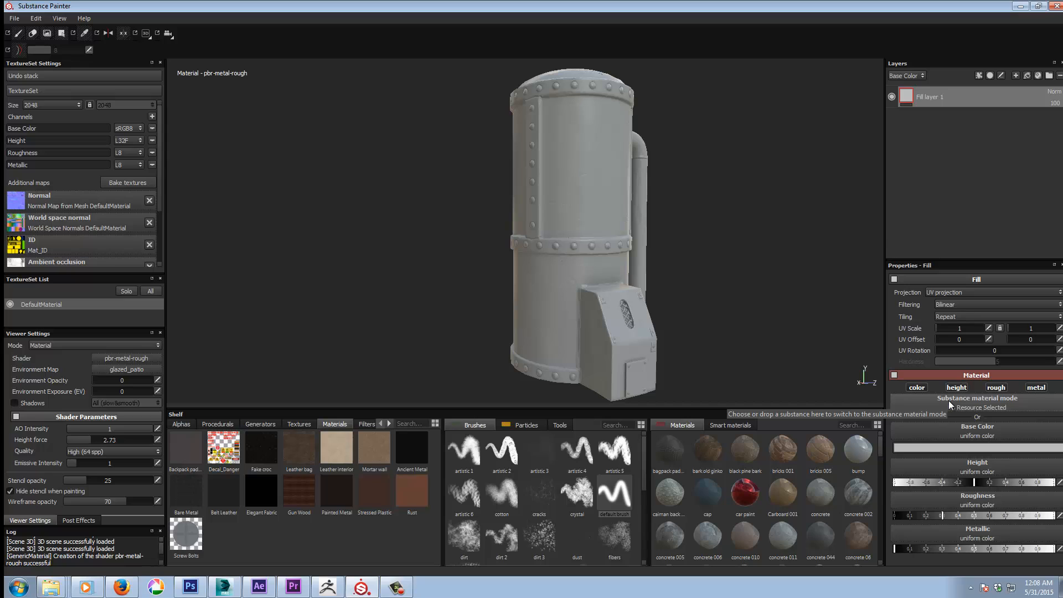
Browse the available substance materials and assign Stressed Plastic to the fill layer
click(985, 397)
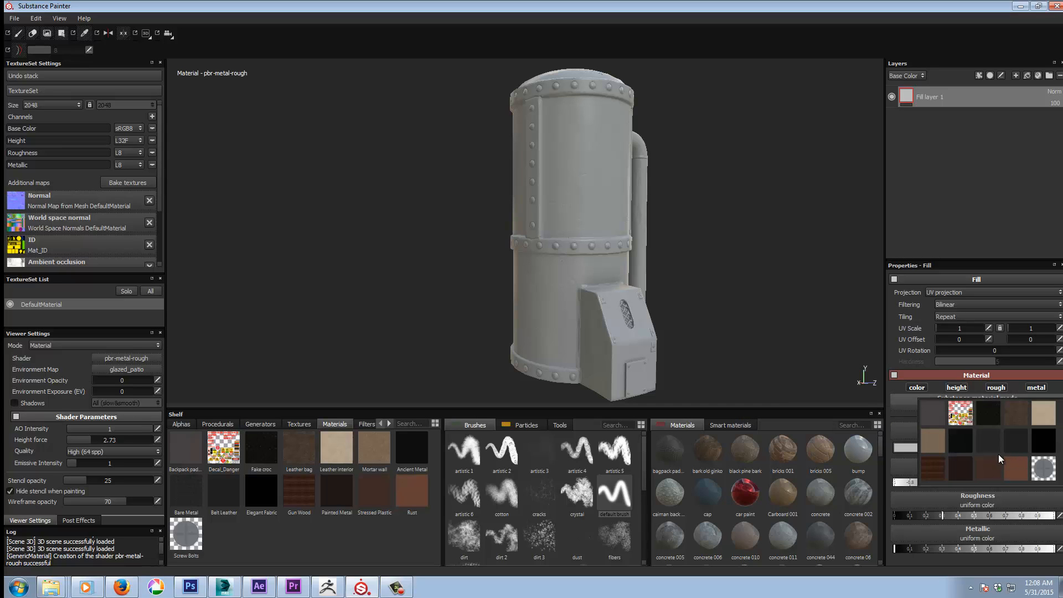
click(367, 536)
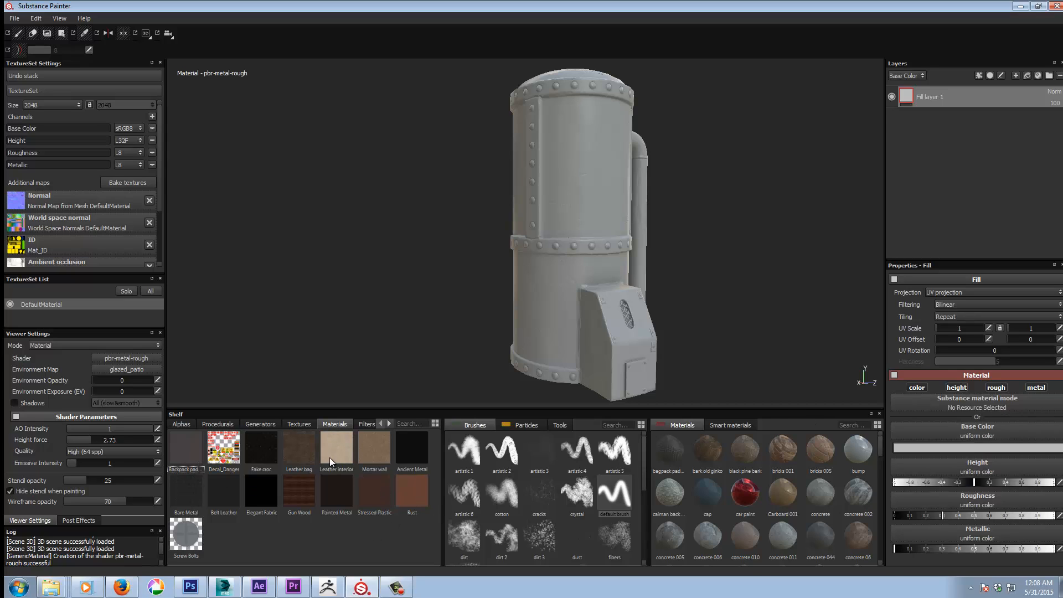
mouse_move(262, 503)
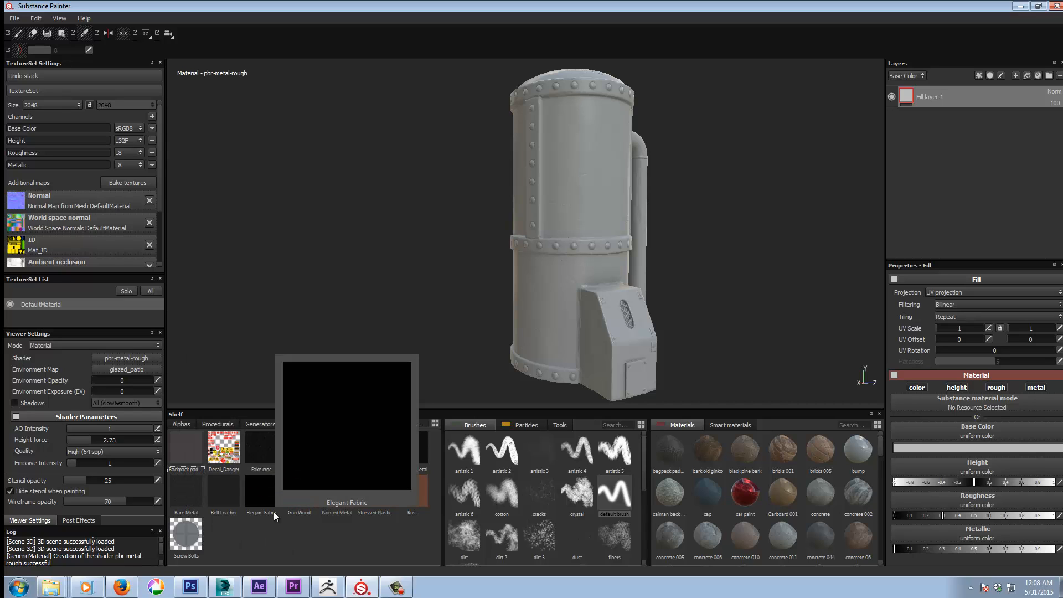
drag(373, 494, 979, 406)
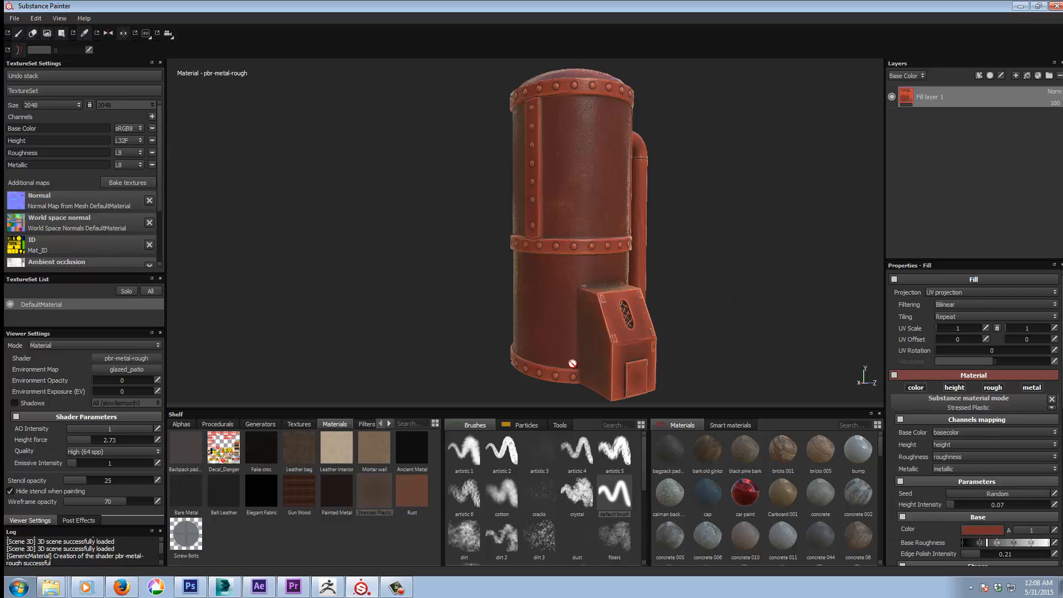
Examine the Stressed Plastic parameters and image inputs, and inspect the wear and dirt around the tank's bands, vent box and pipe
alt+drag(573, 364, 663, 241)
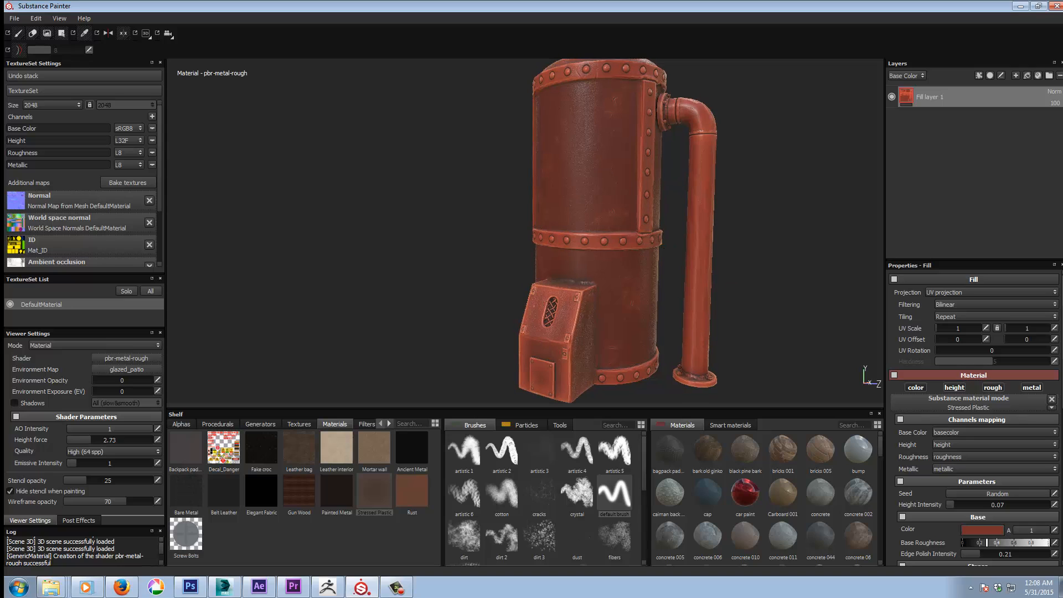
scroll(975, 416, down, 10)
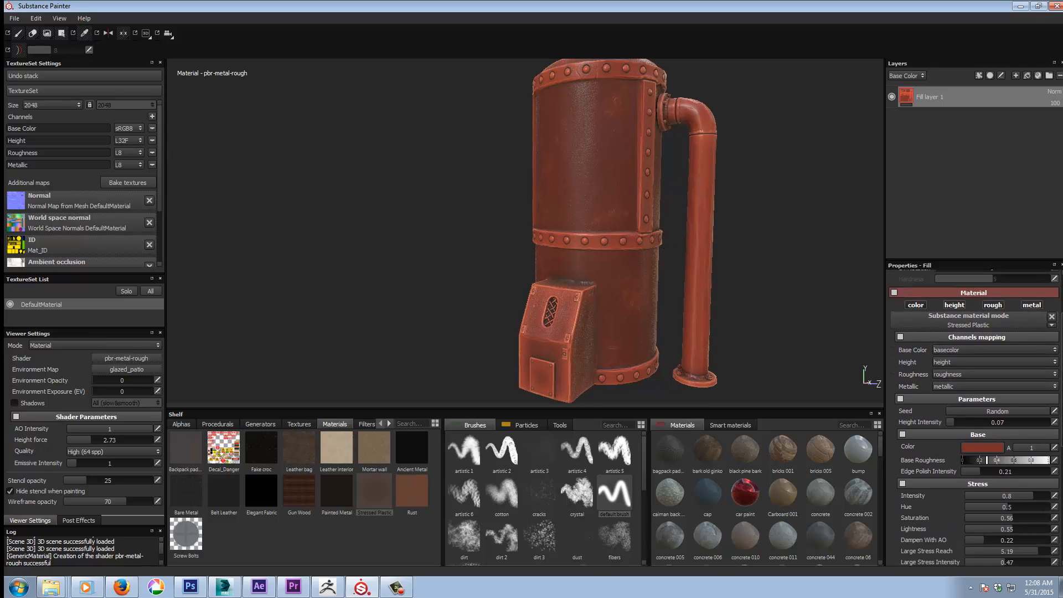
scroll(975, 415, up, 10)
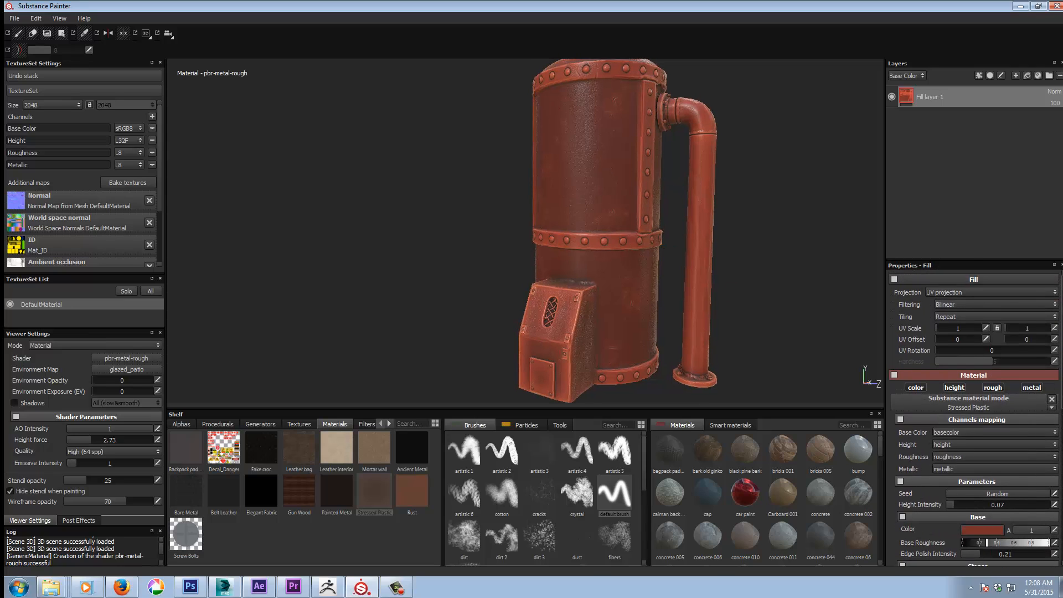
mouse_move(792, 229)
alt+mouse_down()
mouse_move(800, 249)
mouse_move(814, 230)
mouse_move(799, 242)
alt+mouse_up()
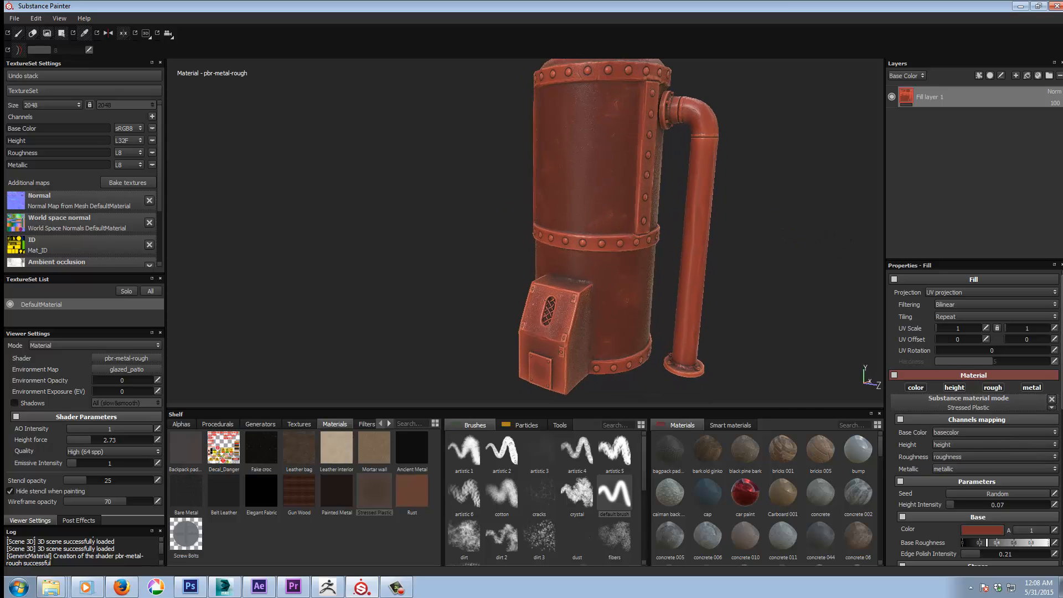
scroll(1002, 458, down, 10)
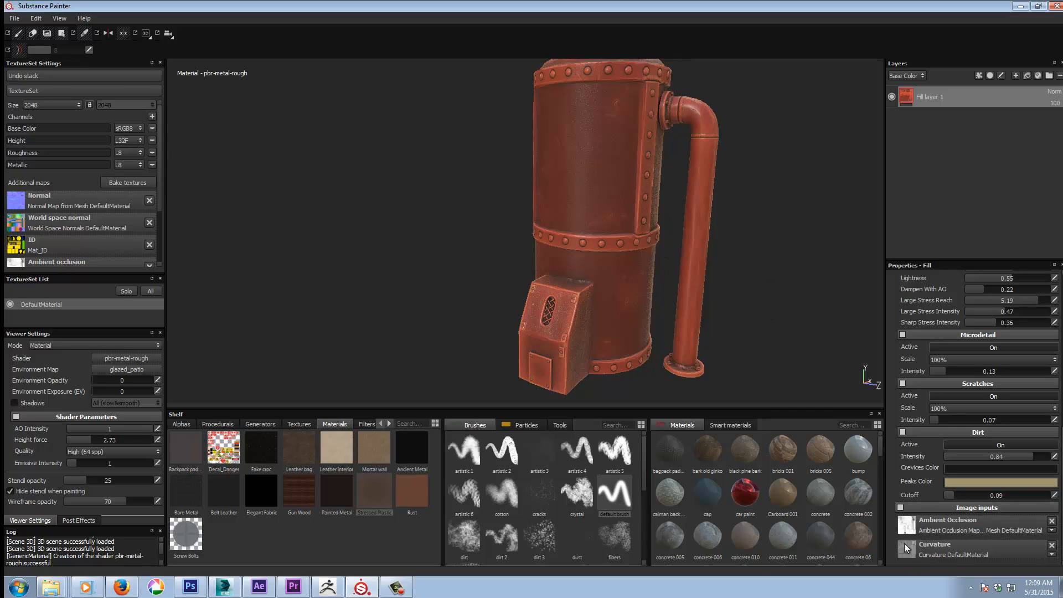
alt+right_drag(764, 232, 1059, 402)
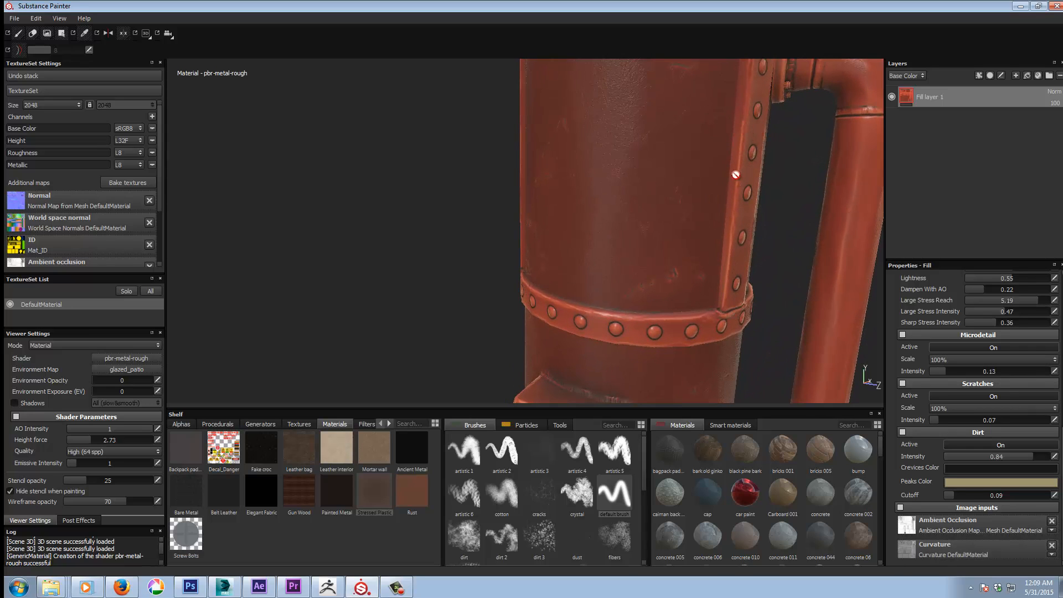
alt+drag(403, 214, 443, 221)
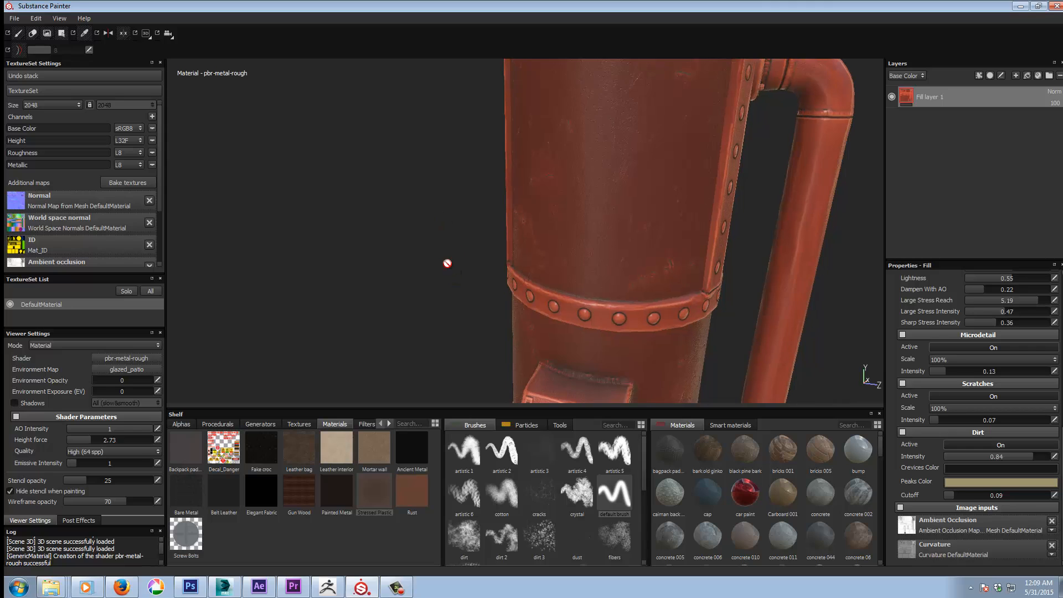
alt+middle_drag(447, 263, 411, 97)
alt+drag(637, 296, 556, 287)
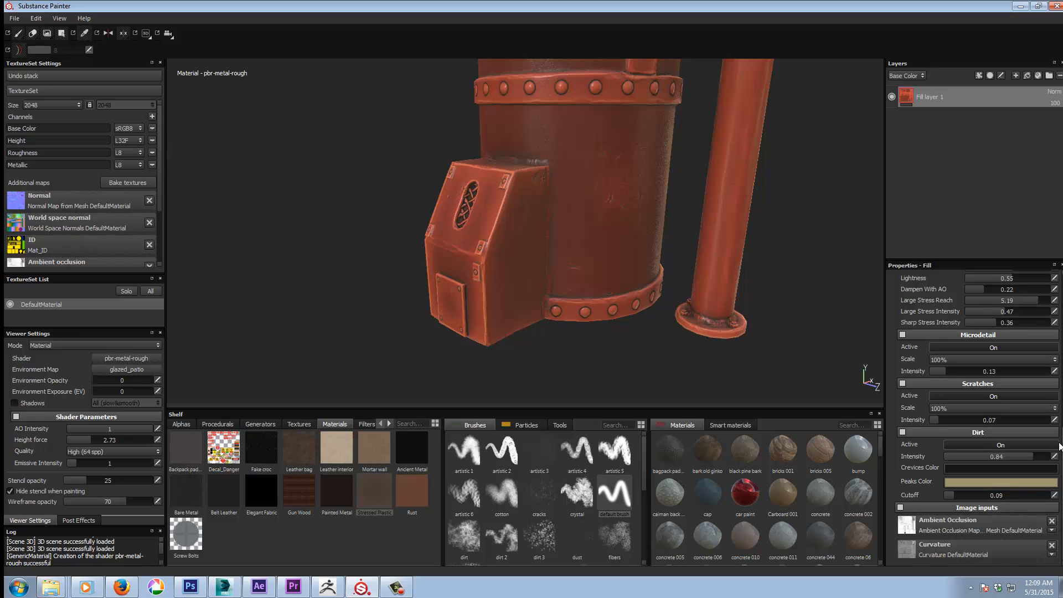
Remove the Stressed Plastic substance from the fill layer
drag(1061, 362, 1061, 297)
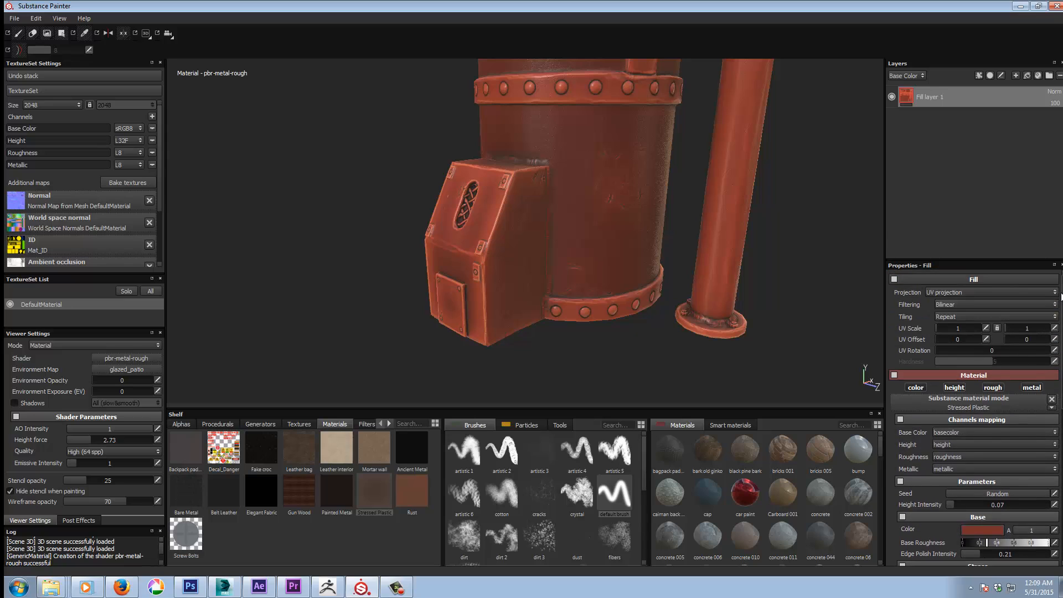
click(1052, 400)
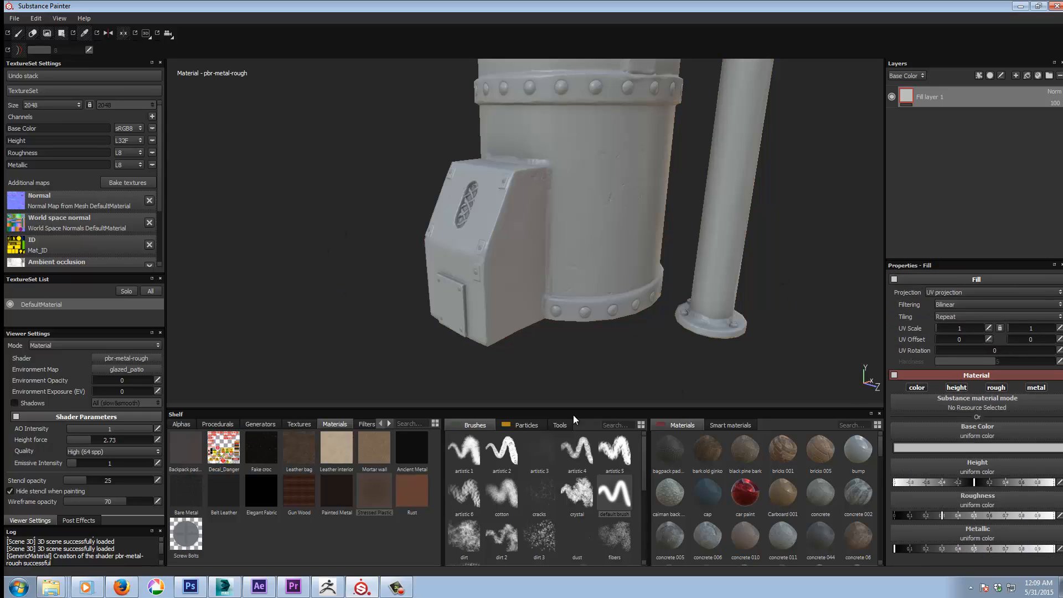
Try the BnW Spots 1 texture as the fill layer's base color, and remove it again
alt+drag(785, 311, 792, 266)
alt+middle_drag(792, 266, 774, 316)
alt+right_drag(774, 316, 435, 342)
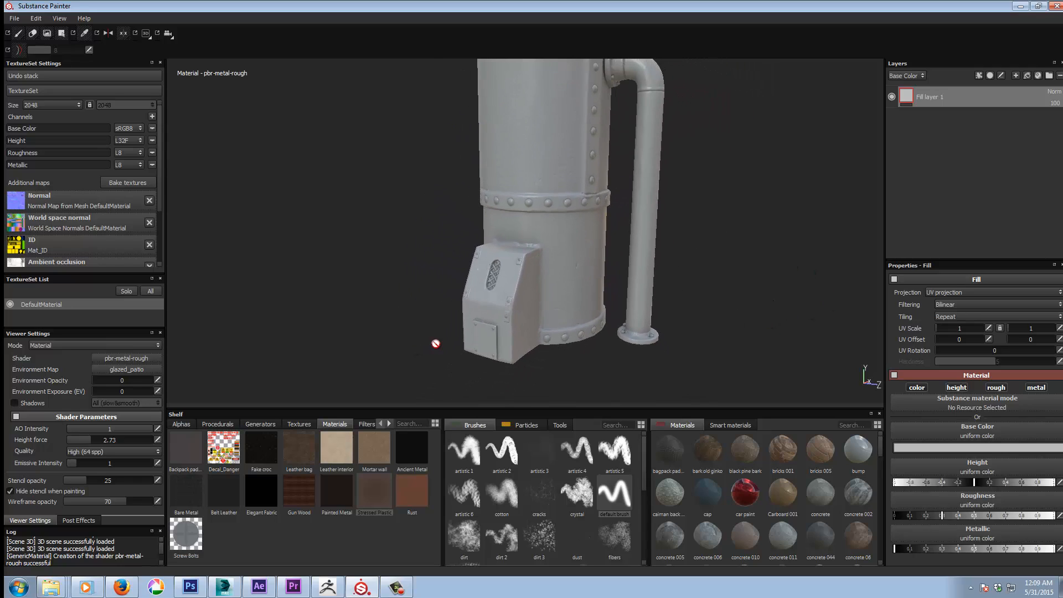
alt+middle_drag(749, 255, 793, 288)
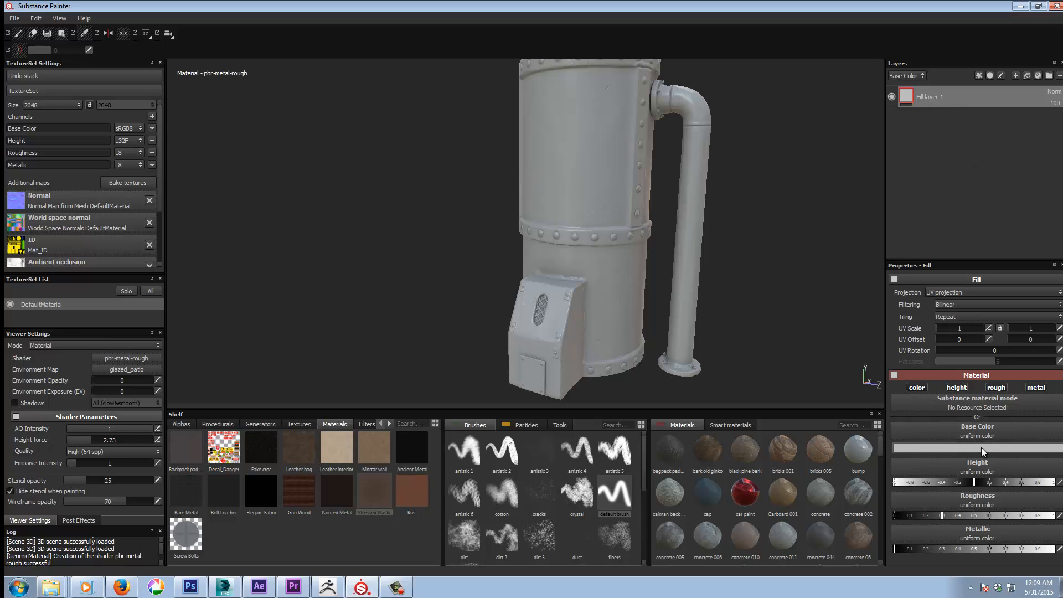
click(974, 429)
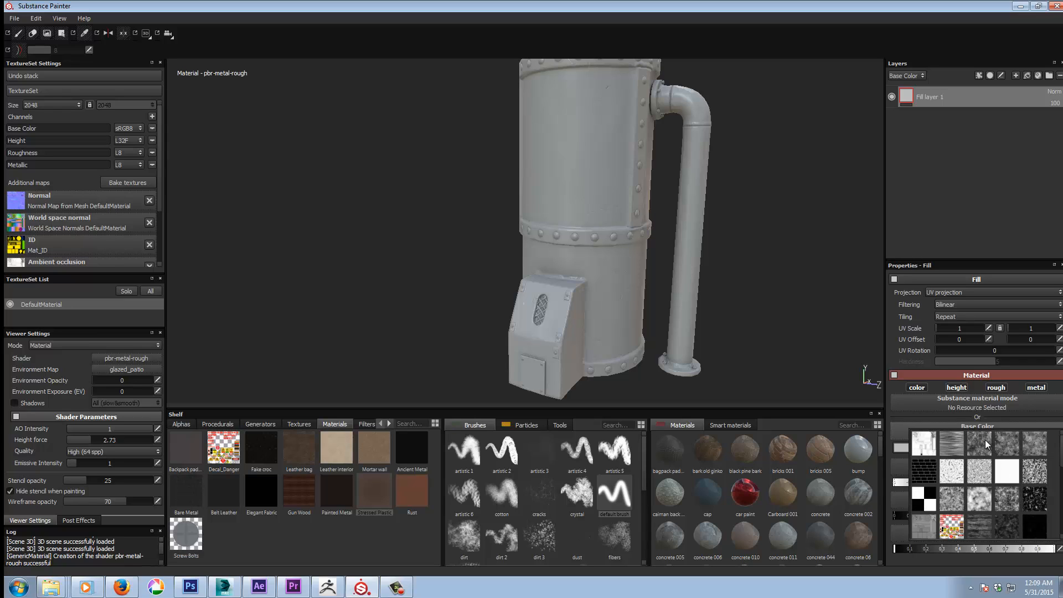
scroll(979, 484, down, 5)
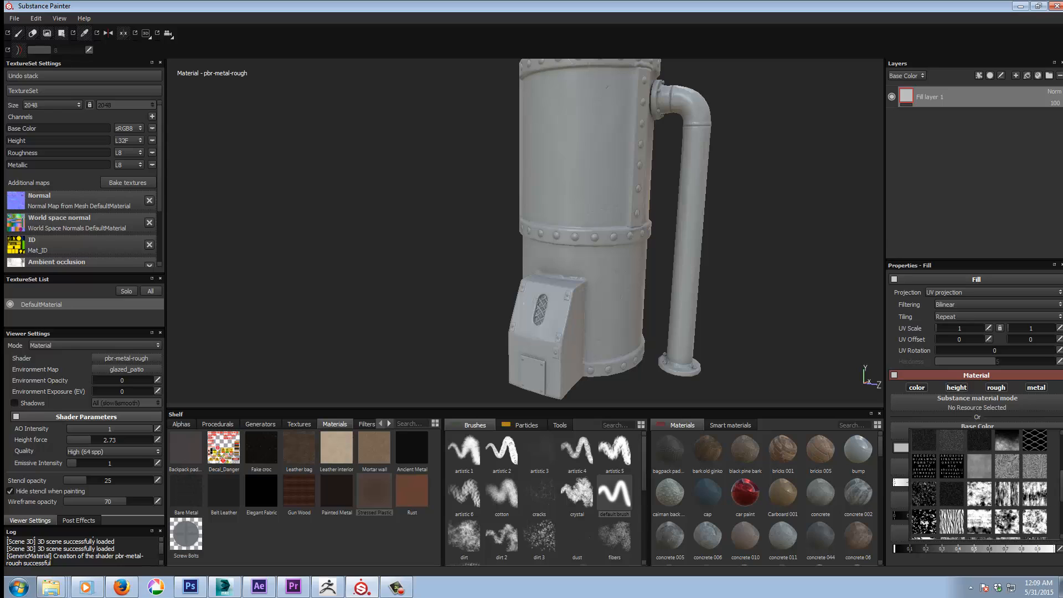
drag(1062, 487, 1061, 460)
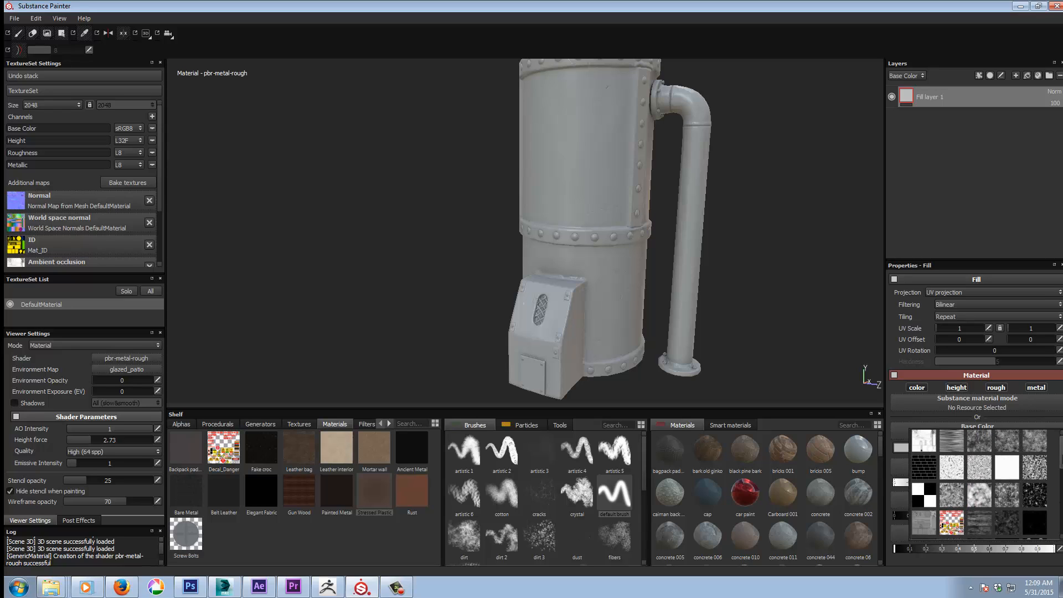
click(983, 448)
alt+drag(743, 284, 693, 268)
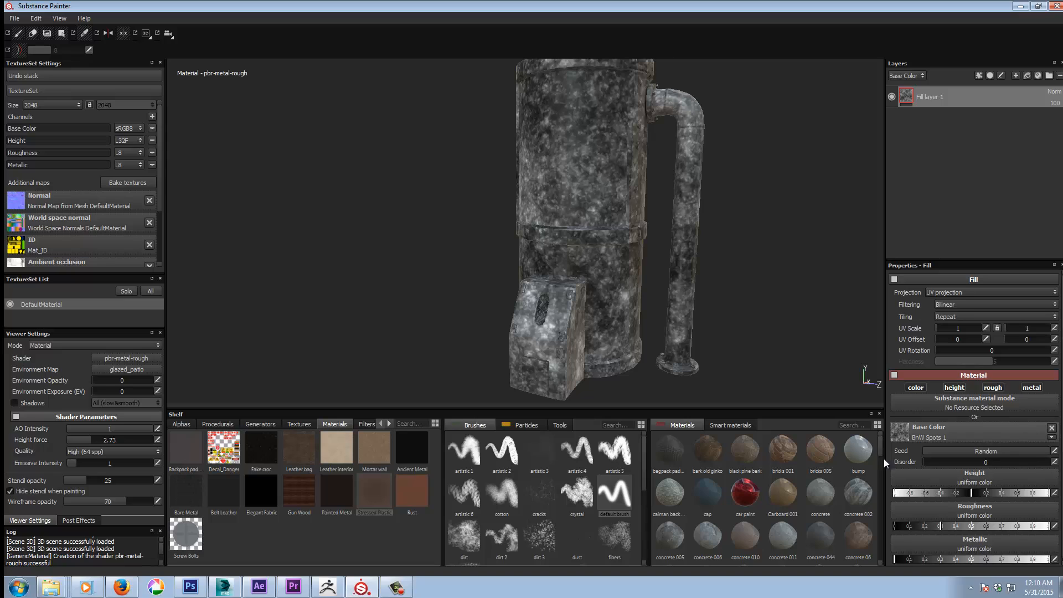
click(1052, 429)
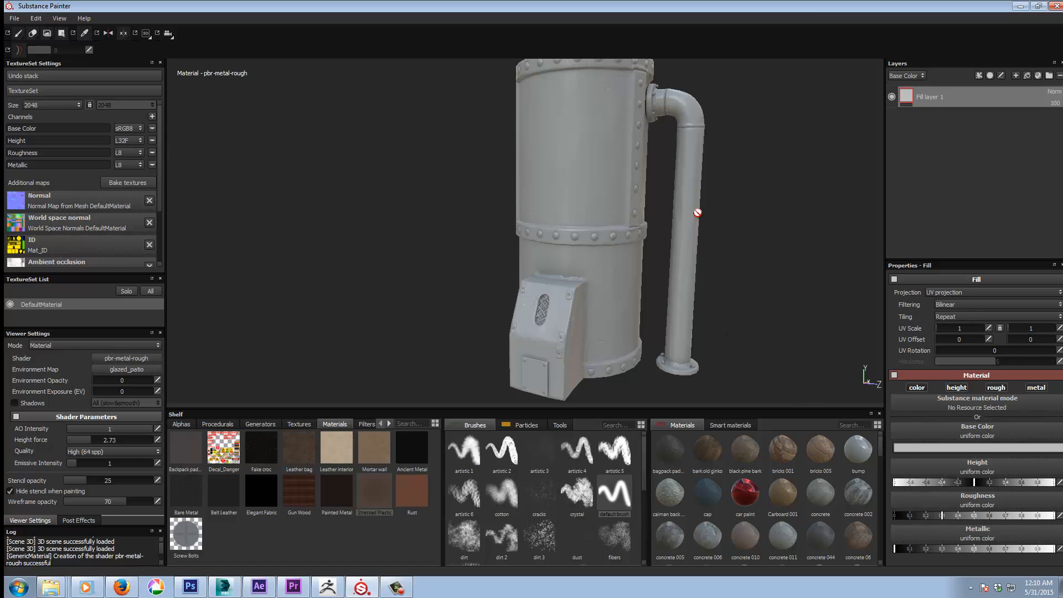
Find the metal steel bumped material among the preset materials and assign it to the fill layer
alt+drag(791, 254, 722, 285)
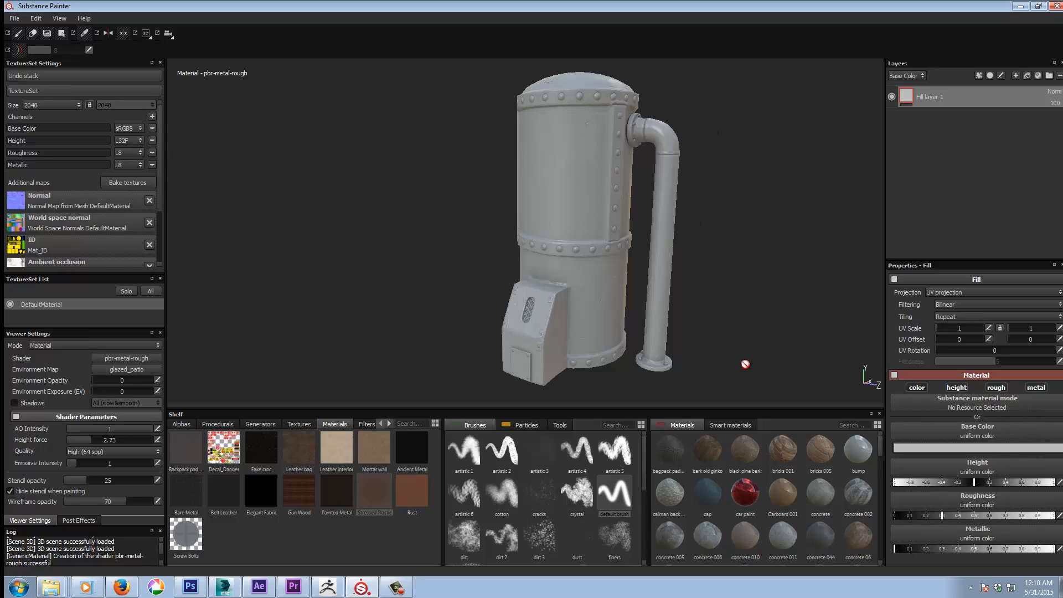
alt+drag(746, 364, 764, 352)
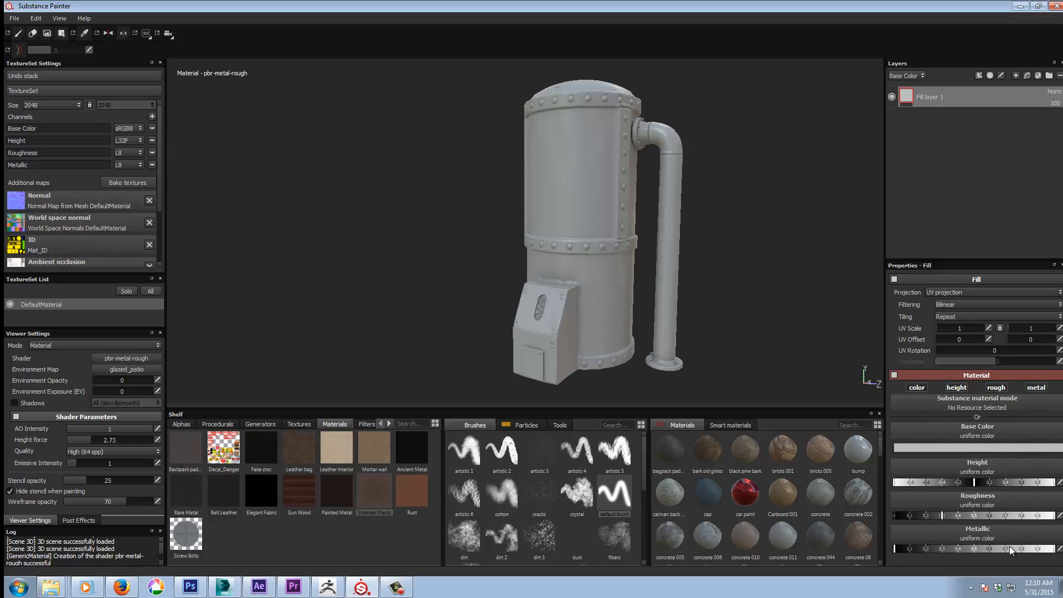
drag(880, 447, 882, 513)
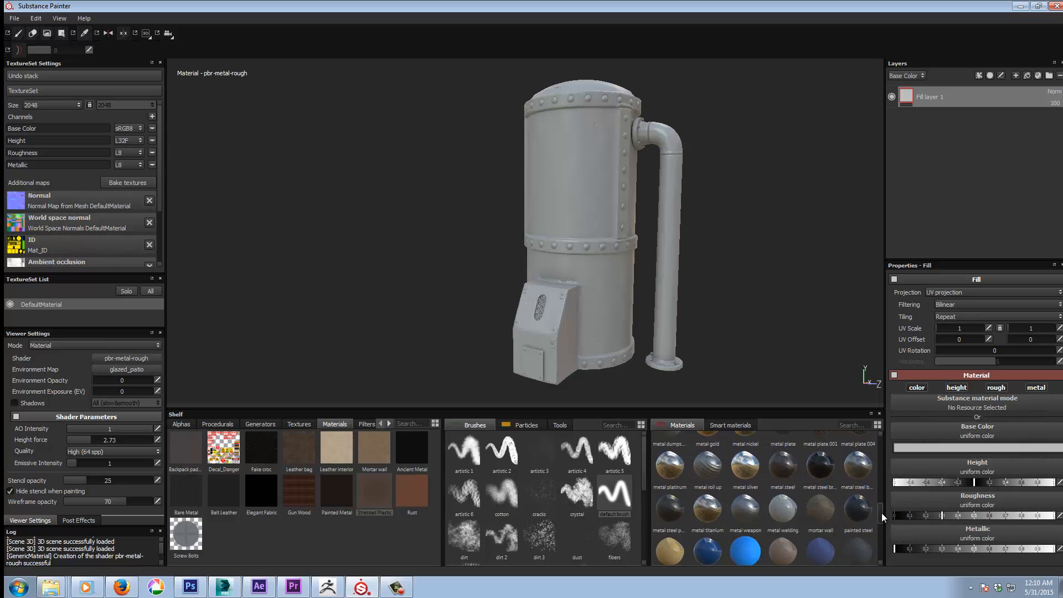
mouse_move(856, 469)
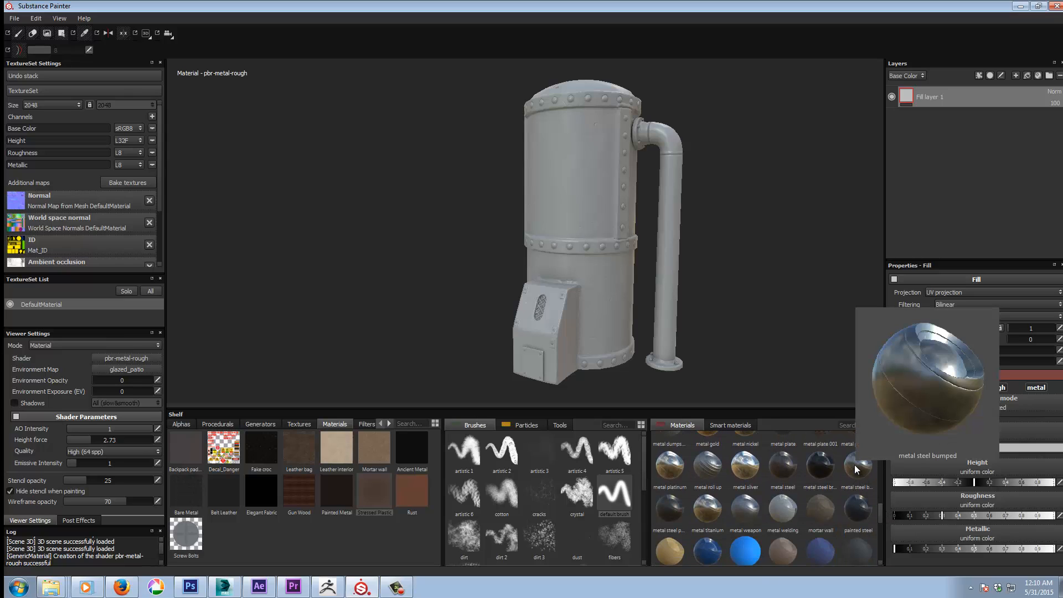
click(855, 468)
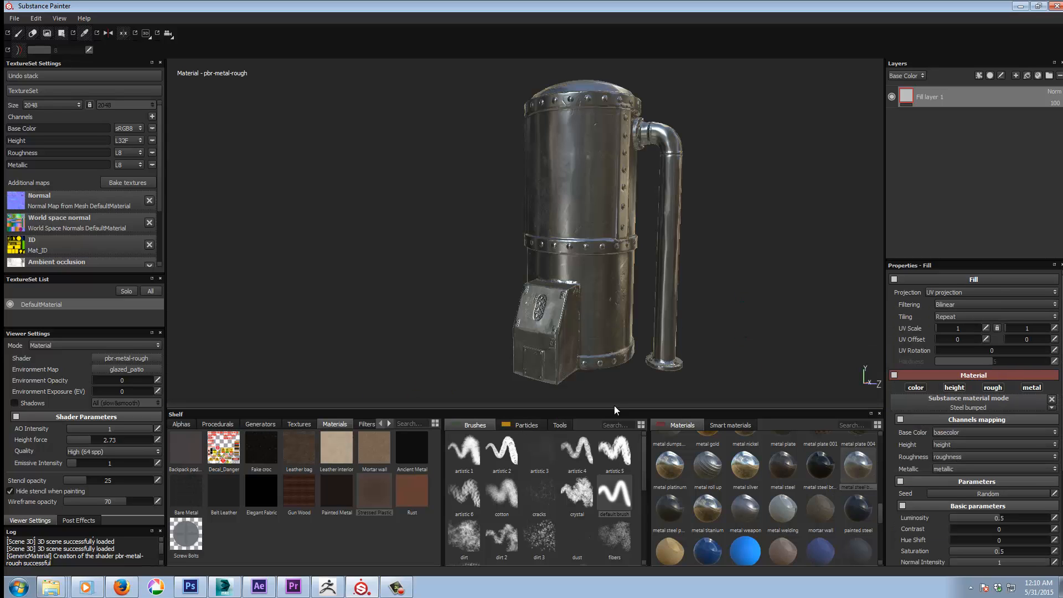
click(51, 106)
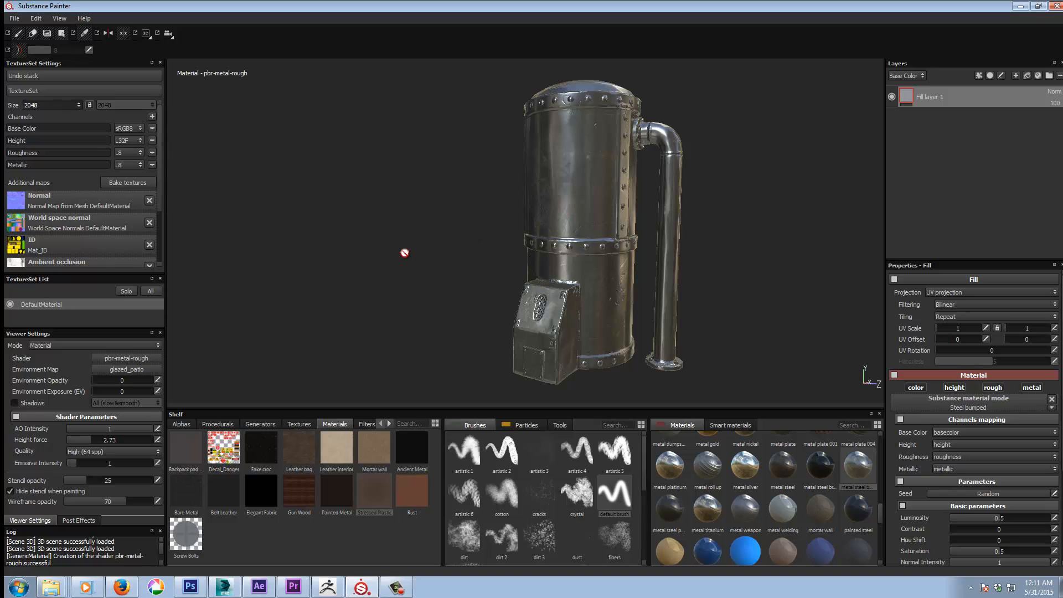
Inspect the bumped steel on the tank and examine its channels mapping, basic parameters and advanced parameters
alt+drag(395, 253, 382, 250)
alt+middle_drag(530, 277, 479, 279)
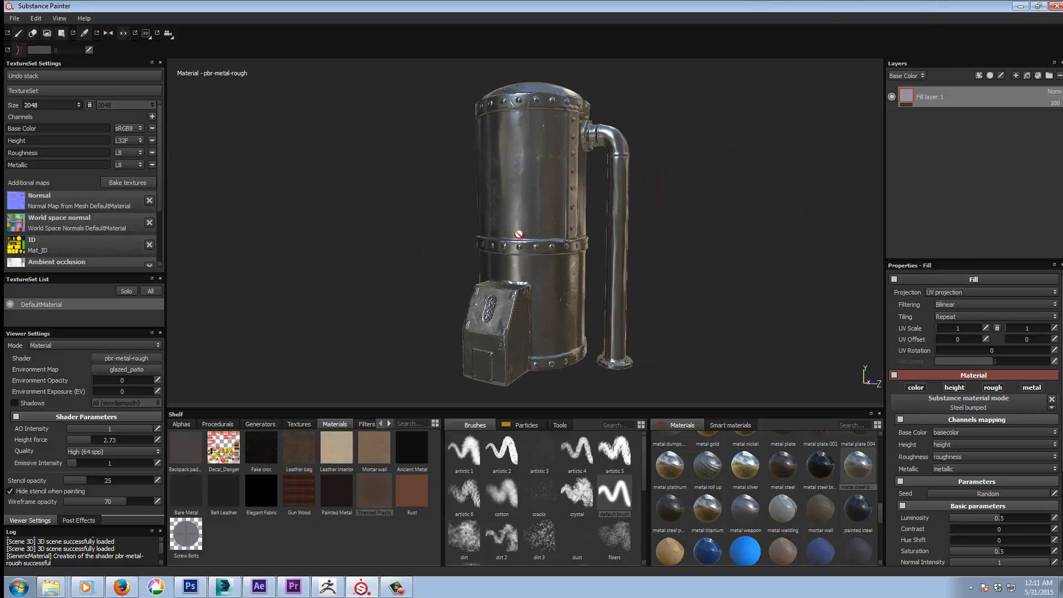
mouse_move(764, 247)
alt+mouse_down()
mouse_move(705, 249)
mouse_move(747, 252)
alt+mouse_up()
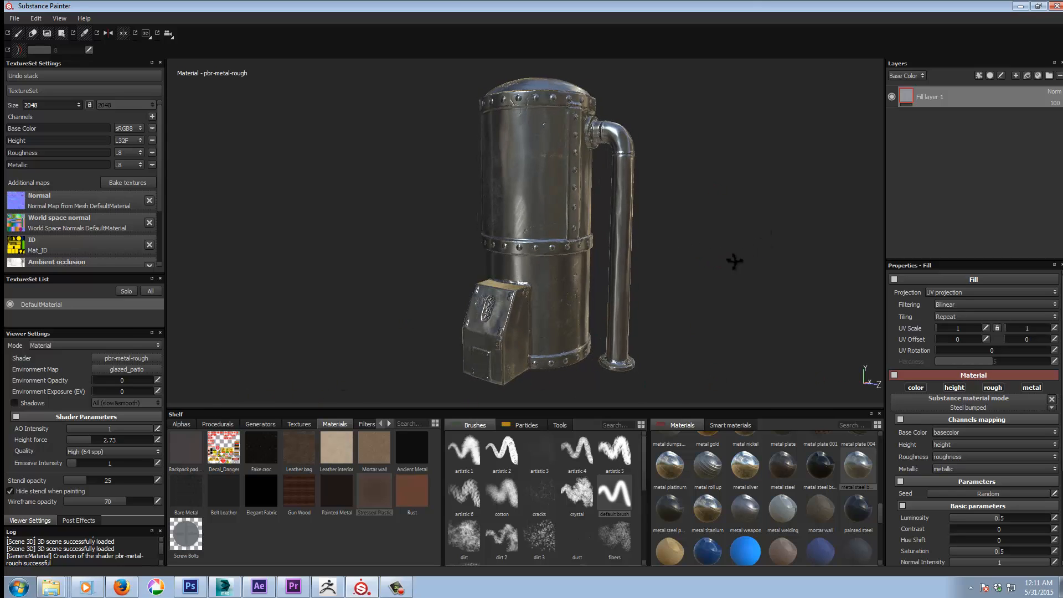
alt+drag(733, 263, 580, 318)
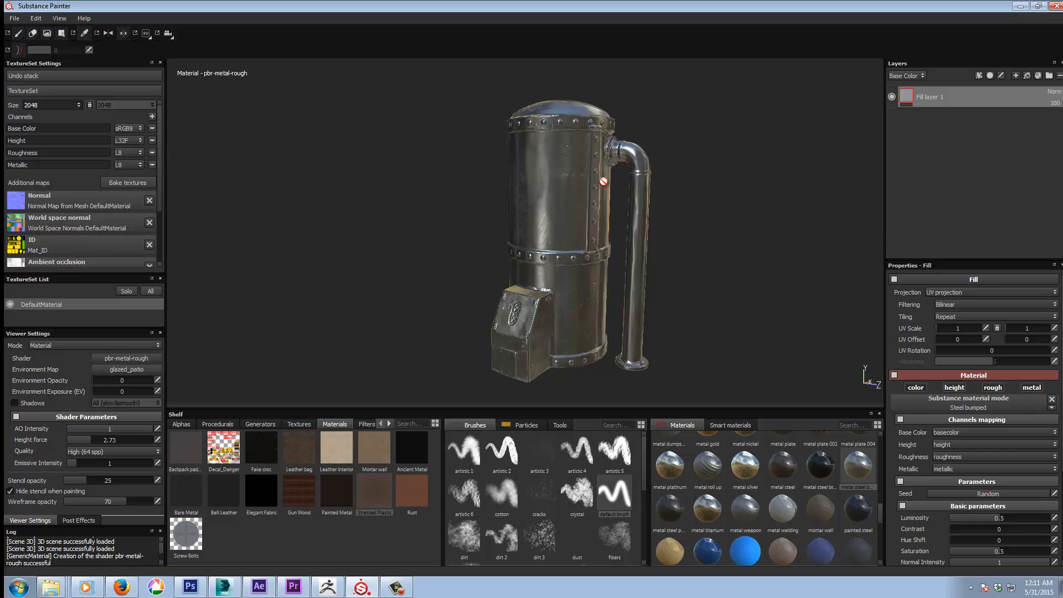
alt+drag(654, 222, 702, 233)
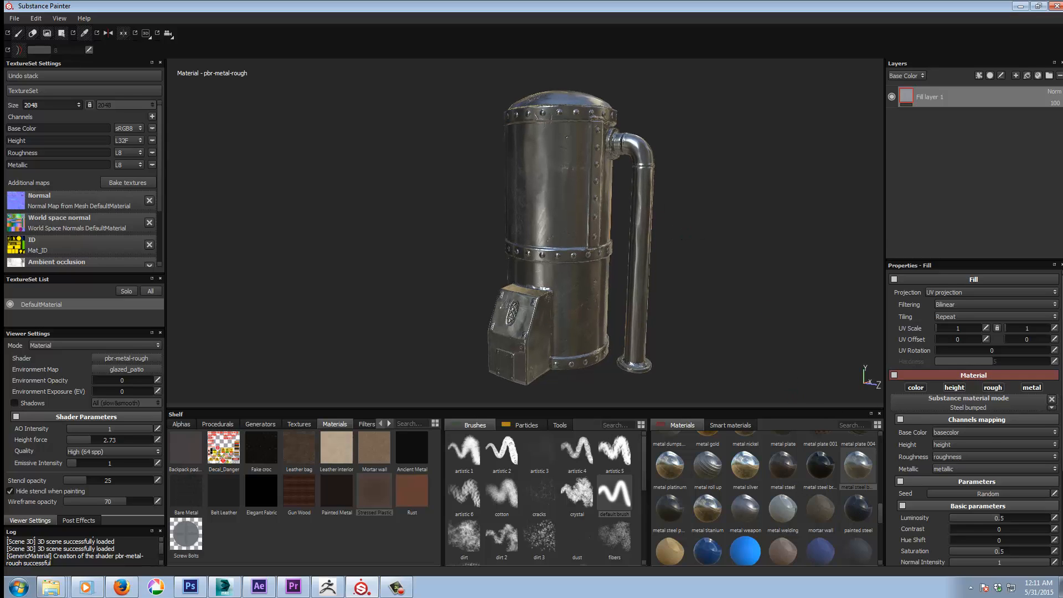
scroll(975, 418, down, 3)
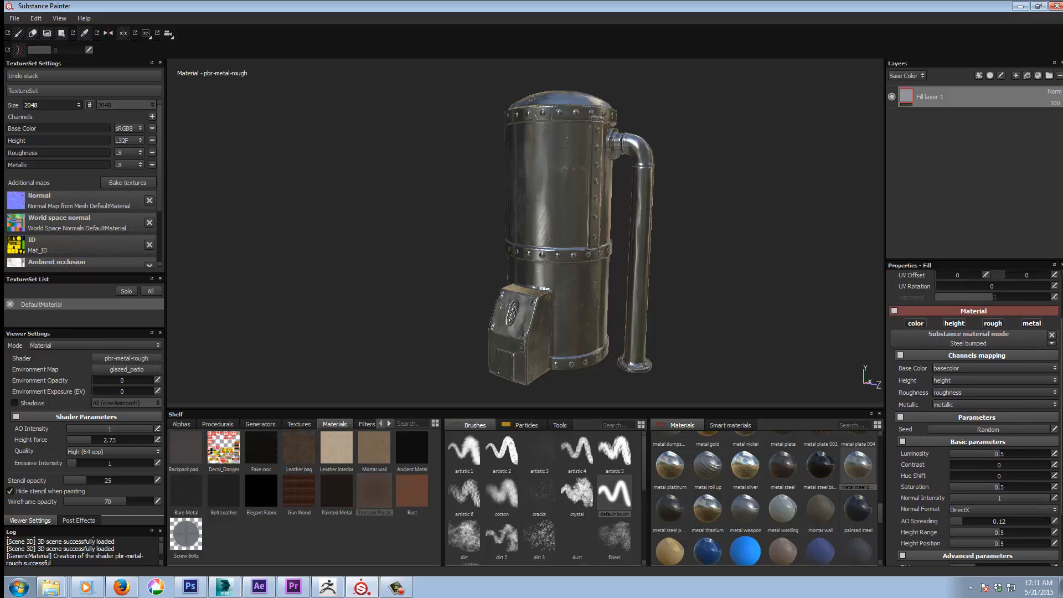
drag(1061, 411, 1062, 410)
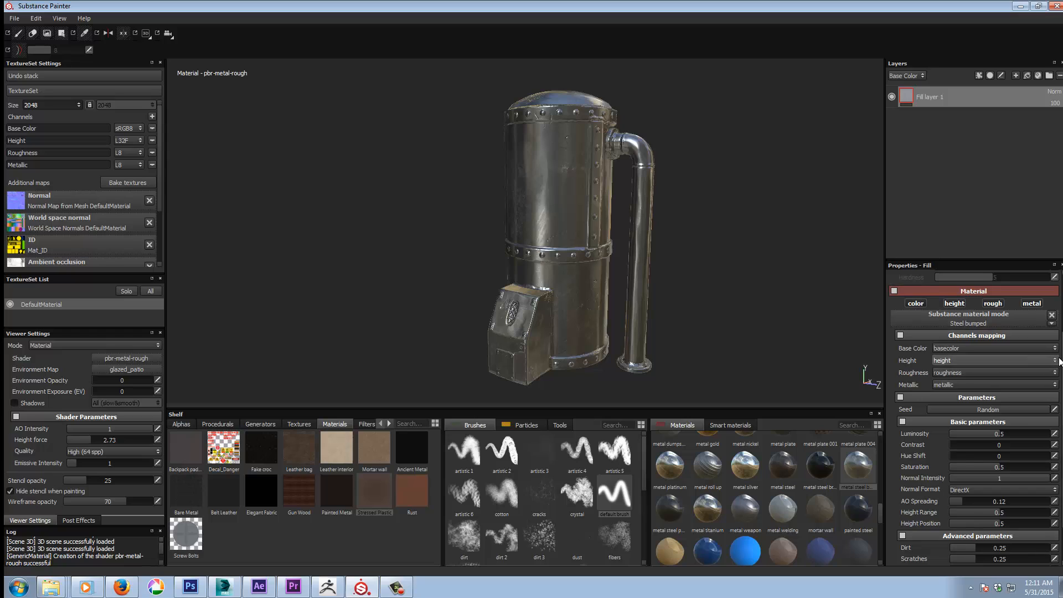
scroll(919, 302, up, 3)
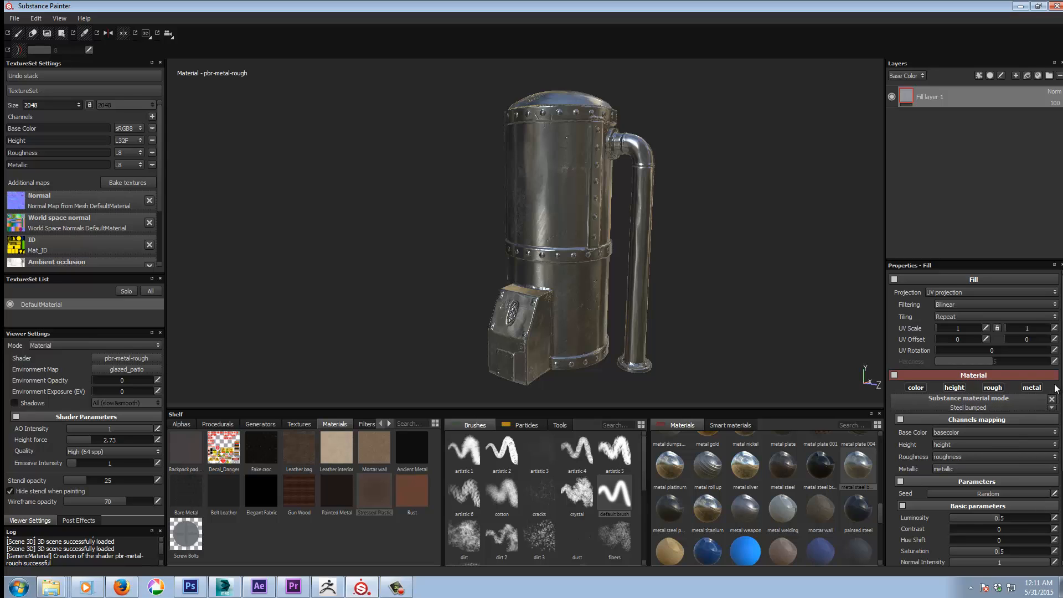
scroll(1015, 407, down, 4)
scroll(1008, 427, down, 1)
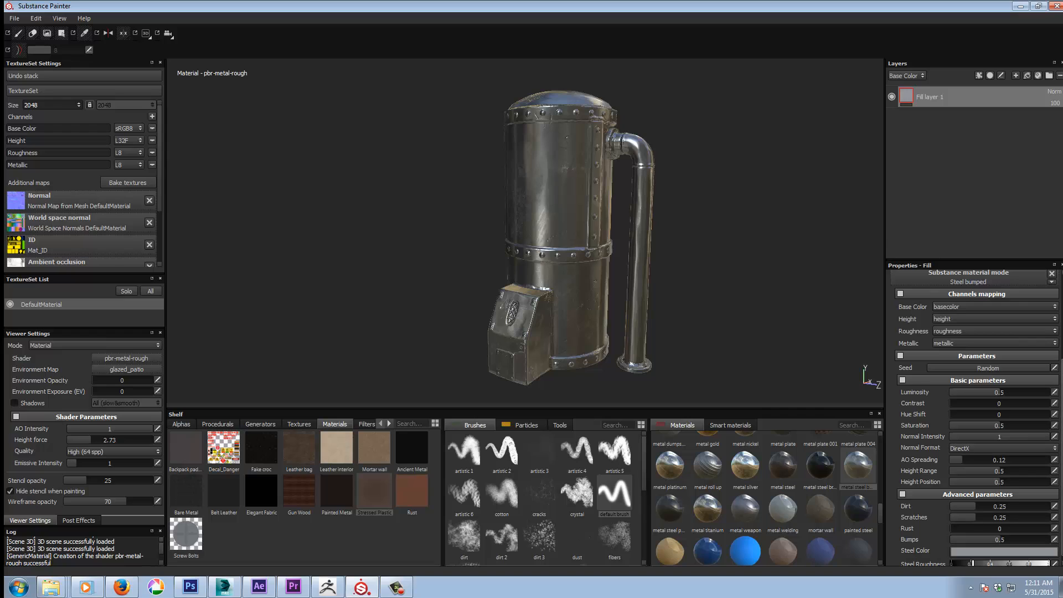
scroll(1035, 433, down, 1)
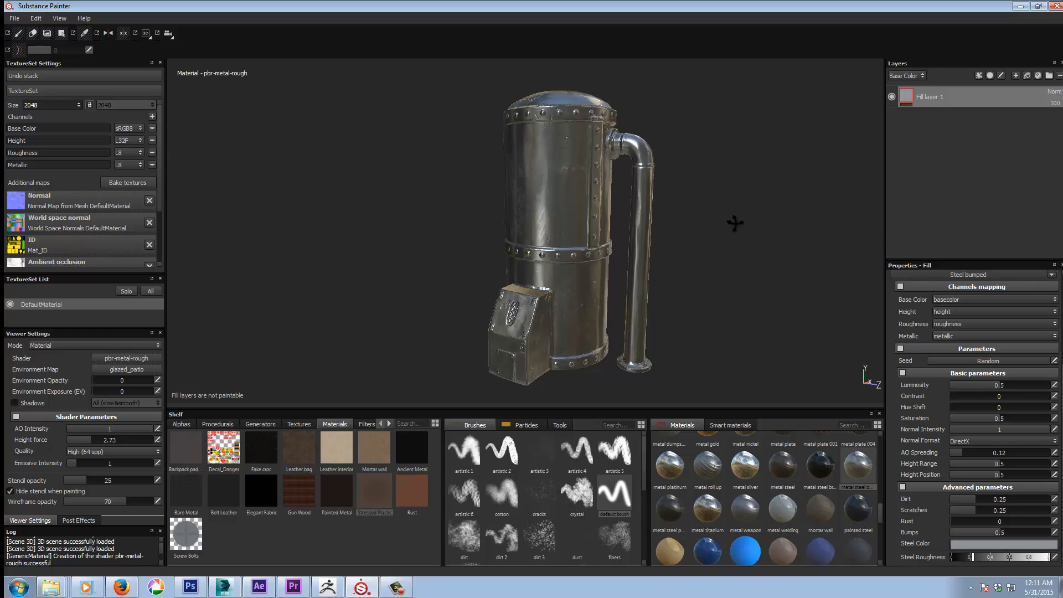
Display the roughness and metallic channels on their own, and examine the dirt patches on the tank's upper body
key(c)
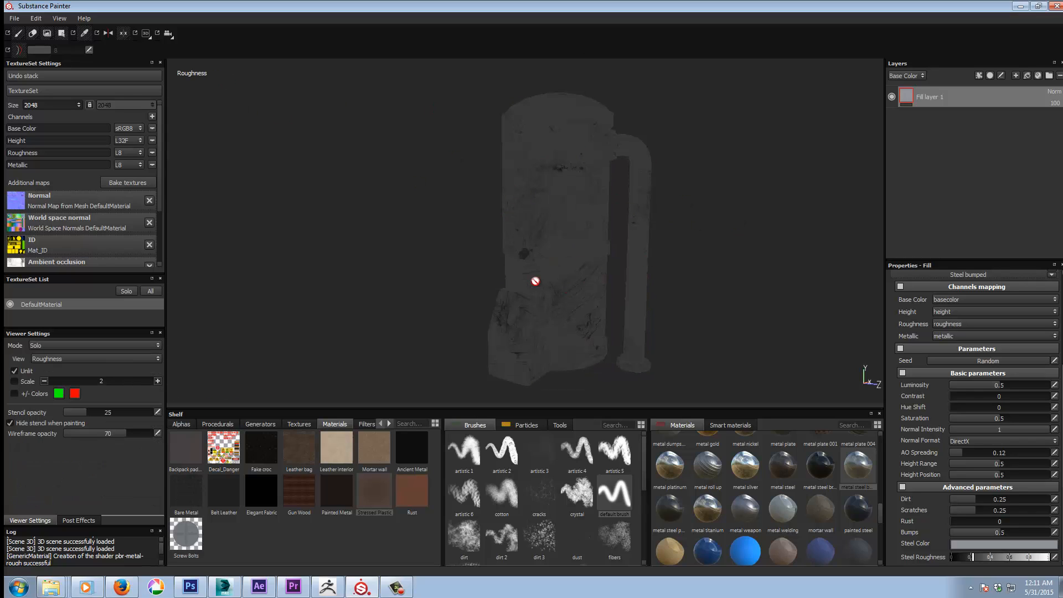
key(c)
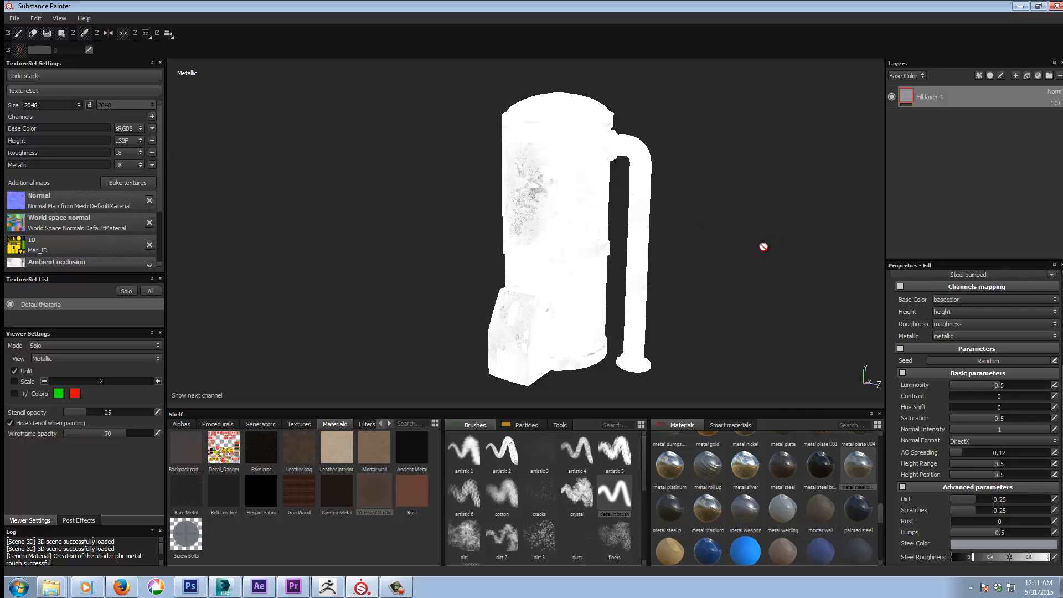
alt+drag(764, 245, 727, 250)
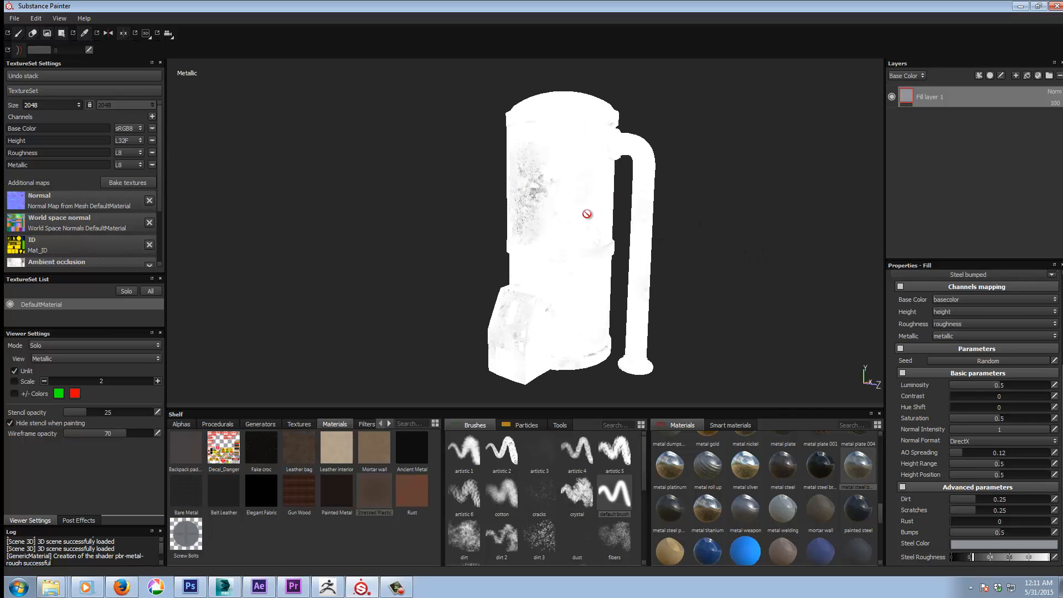
alt+right_drag(742, 255, 1062, 282)
alt+middle_drag(551, 126, 551, 287)
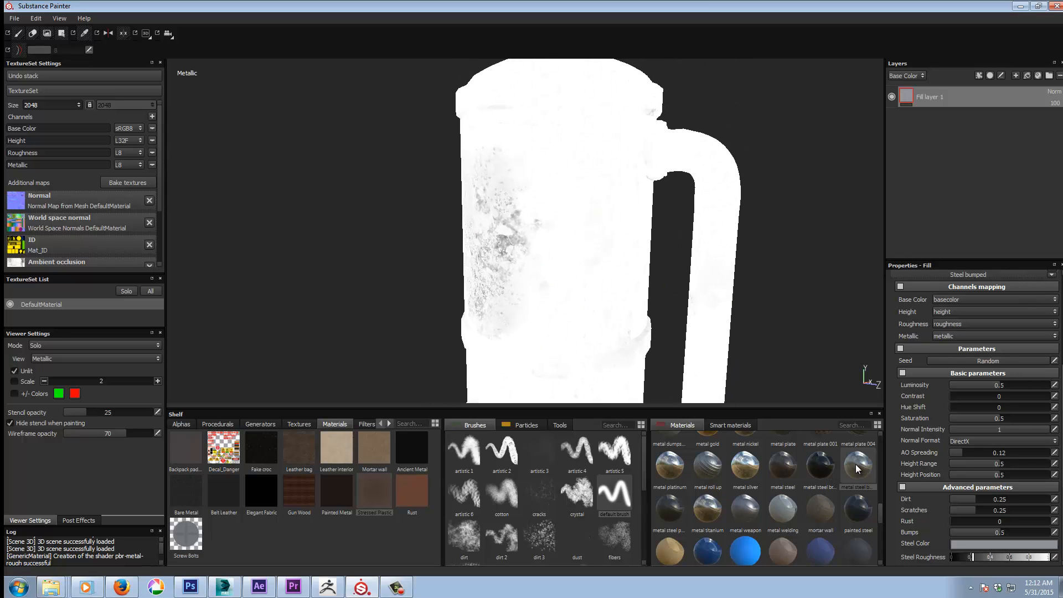
Set the steel's Dirt to 0.72 and inspect the effect in the metallic and base color channels around the tank
mouse_move(542, 268)
alt+mouse_down()
mouse_move(612, 256)
mouse_move(572, 277)
mouse_move(575, 287)
mouse_move(597, 236)
mouse_move(691, 228)
mouse_move(551, 304)
mouse_move(765, 298)
mouse_move(743, 308)
alt+mouse_up()
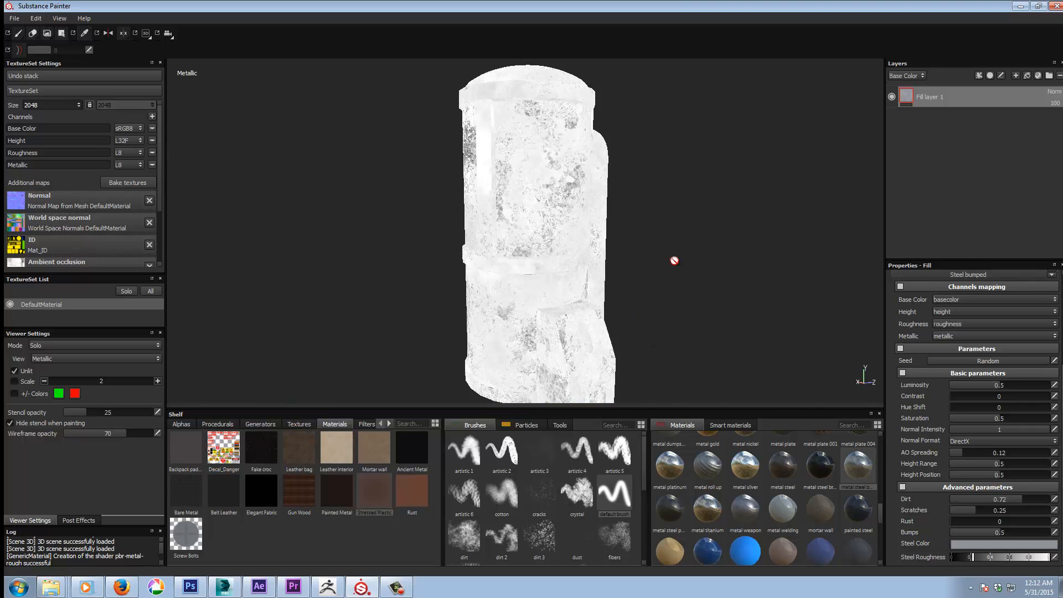
alt+drag(675, 261, 736, 247)
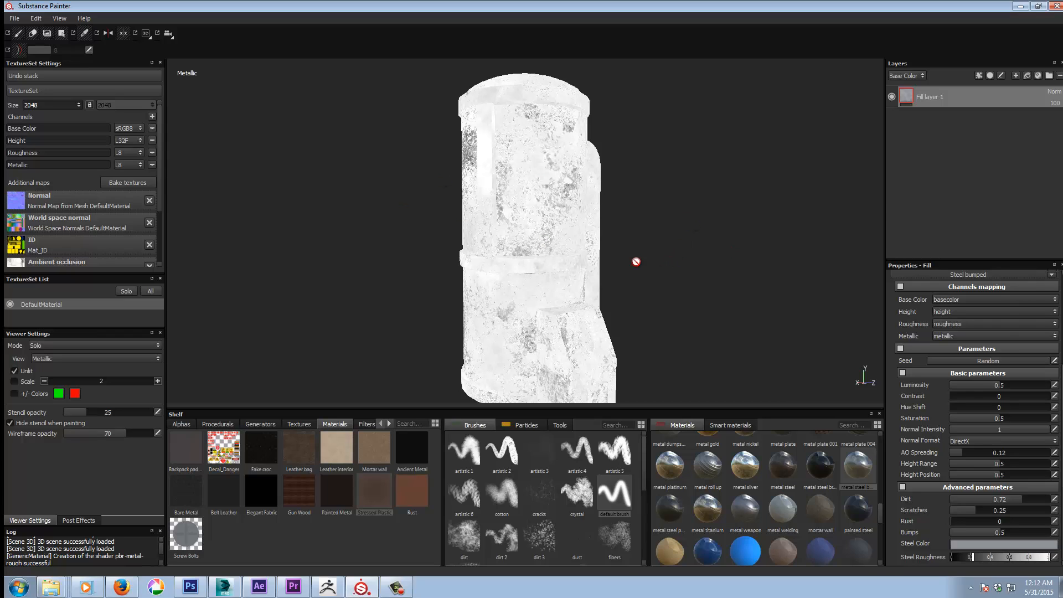
key(c)
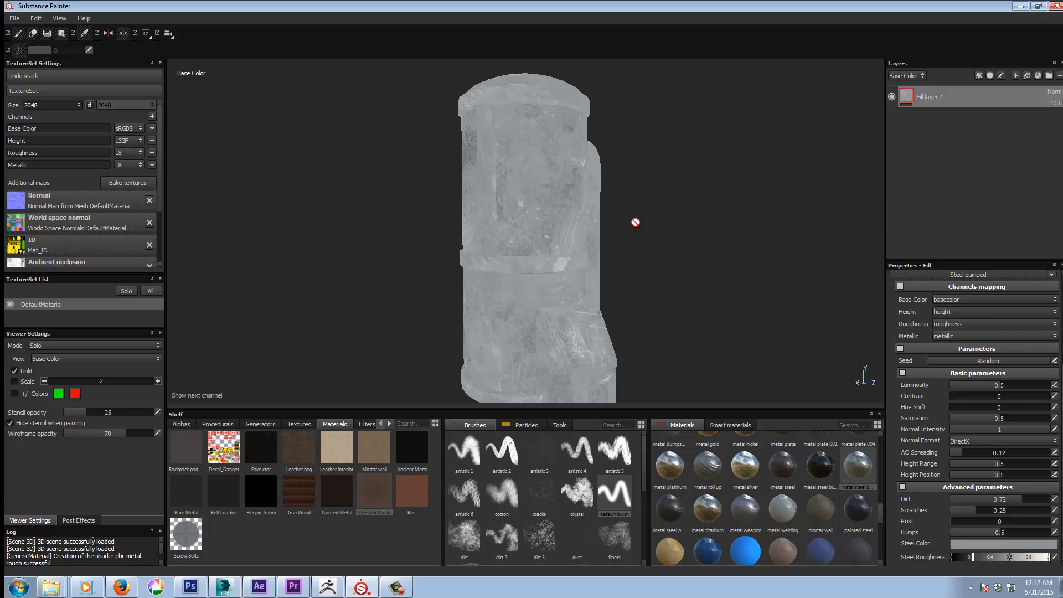
alt+drag(697, 263, 476, 269)
alt+middle_drag(652, 302, 621, 287)
alt+right_drag(620, 291, 541, 311)
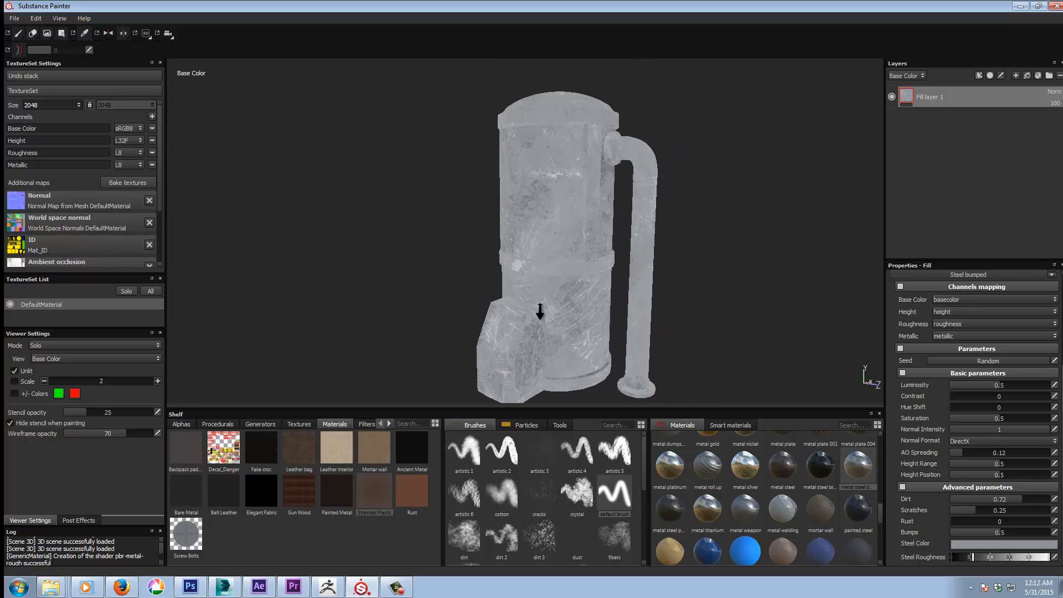
mouse_move(644, 319)
alt+middle_down()
mouse_move(654, 309)
mouse_move(650, 318)
alt+middle_up()
alt+drag(708, 284, 697, 276)
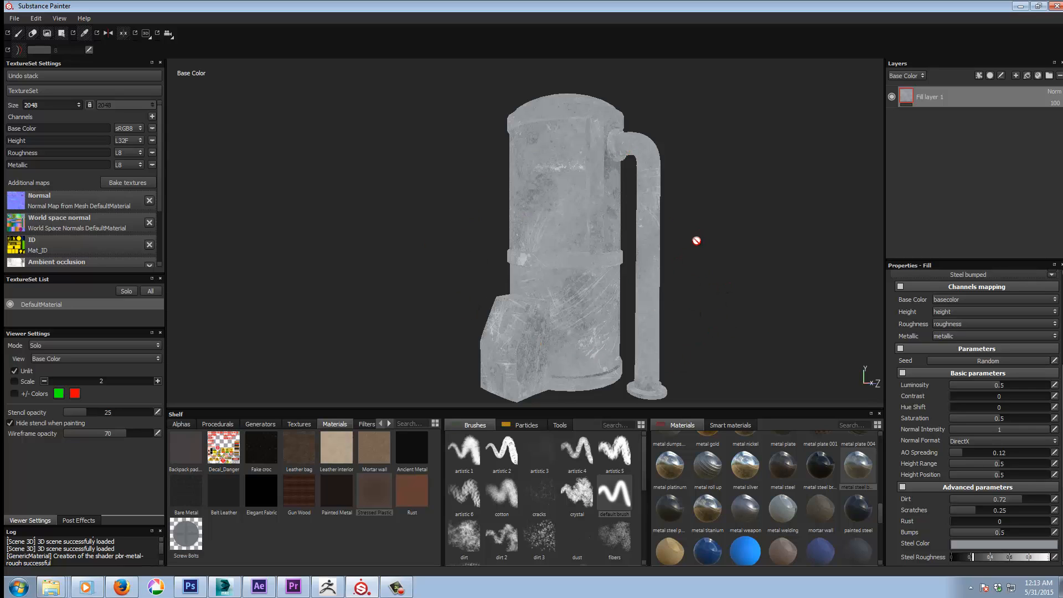
mouse_move(714, 244)
alt+mouse_down()
mouse_move(797, 238)
mouse_move(676, 247)
mouse_move(720, 242)
alt+mouse_up()
alt+right_drag(755, 247, 701, 266)
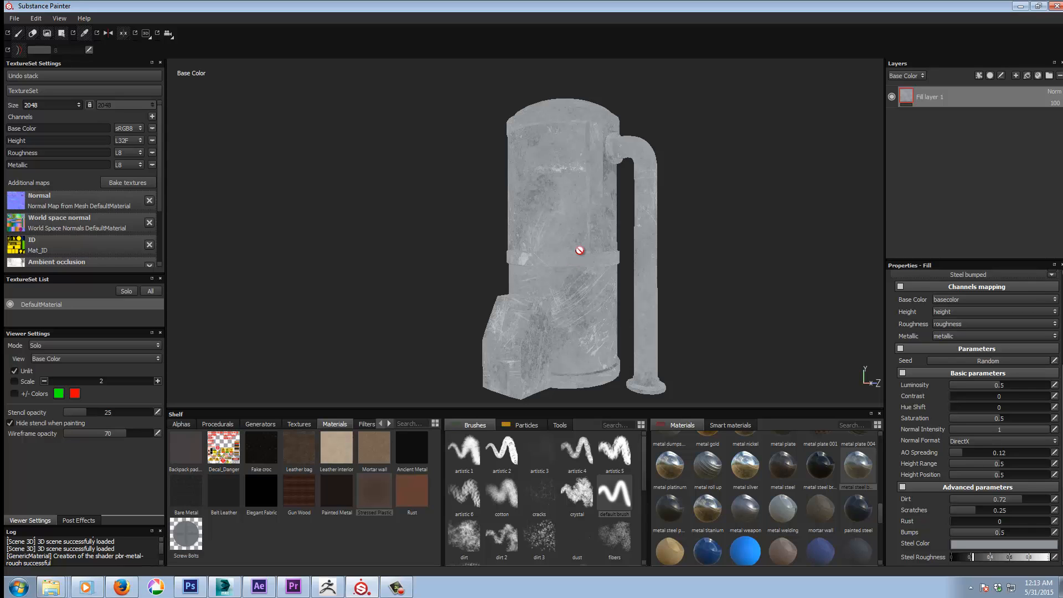
mouse_move(577, 249)
alt+mouse_down()
mouse_move(568, 231)
mouse_move(800, 226)
mouse_move(587, 243)
alt+mouse_up()
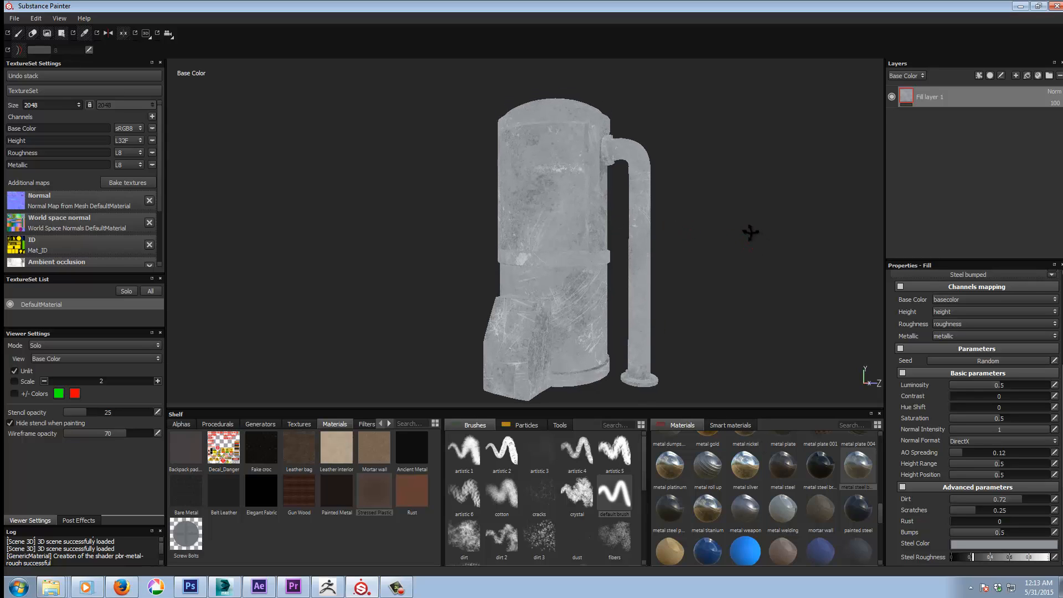
Check the height channel and return to the full material view, with the steel's Scratches set to 0.77
key(c)
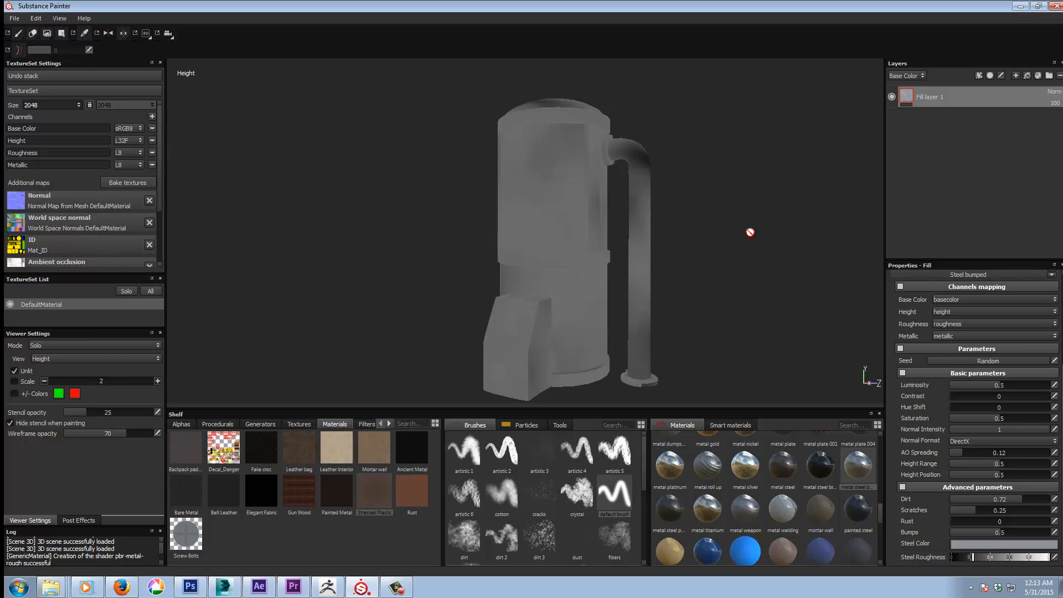
key(m)
mouse_move(722, 256)
alt+mouse_down()
mouse_move(766, 264)
mouse_move(736, 268)
alt+mouse_up()
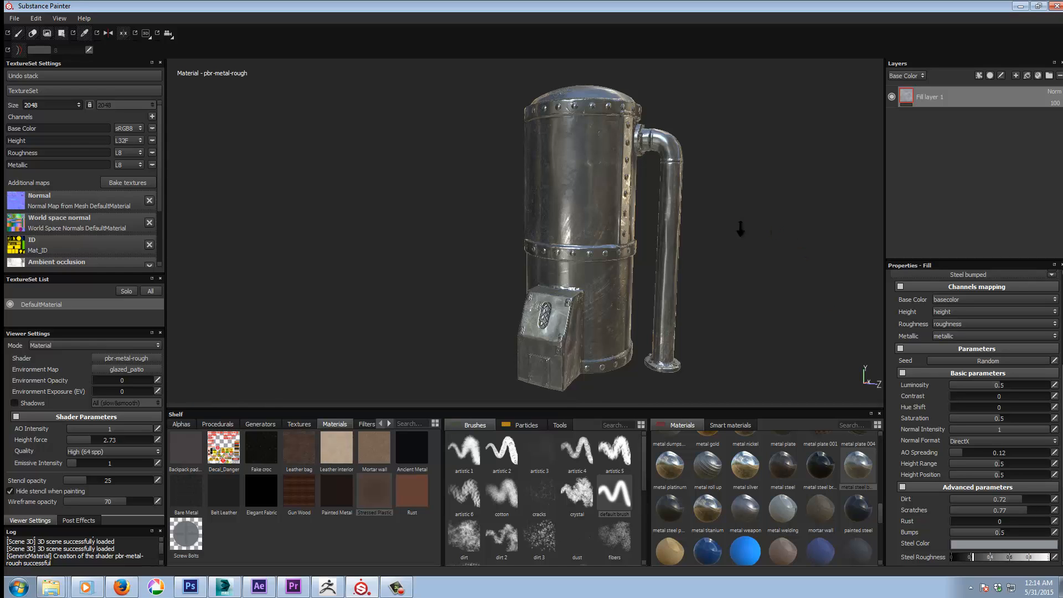
Try a muted brass Steel Color of about R 0.537, G 0.507, B 0.347 and inspect it on the tank
alt+right_drag(741, 229, 621, 307)
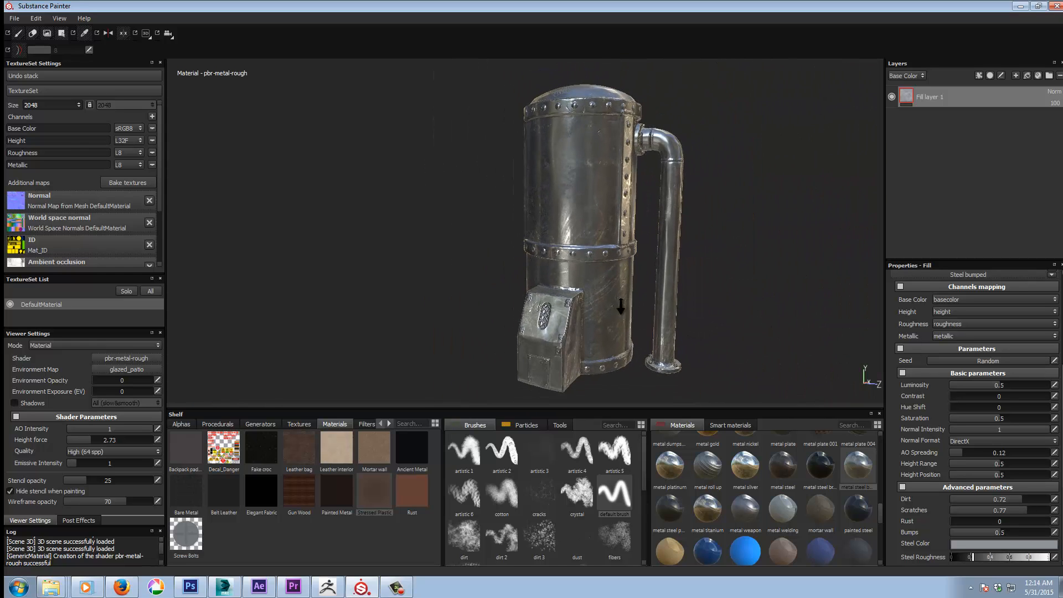
click(995, 544)
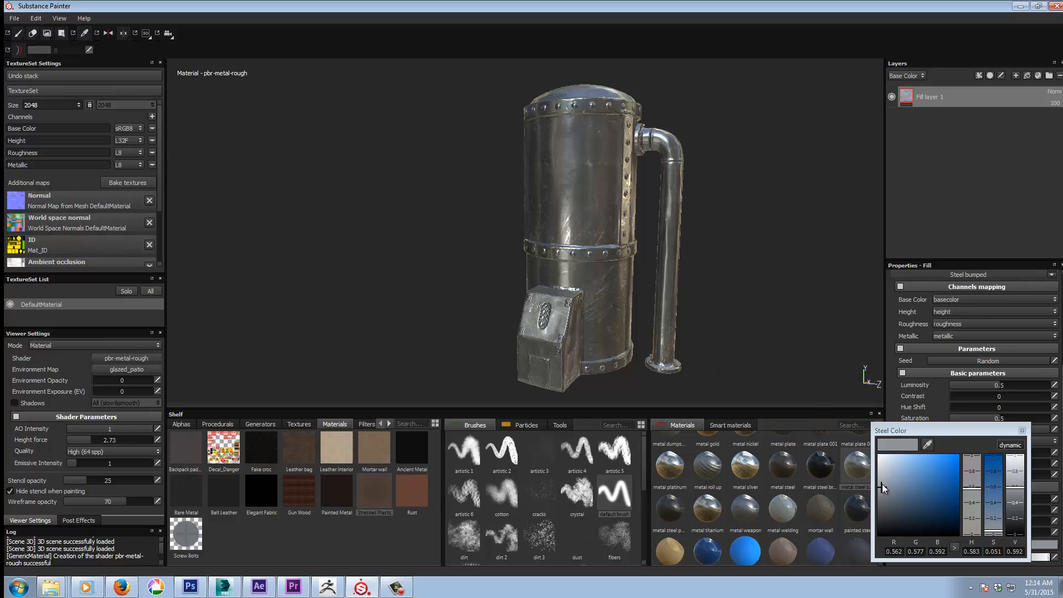
drag(976, 487, 977, 524)
click(933, 508)
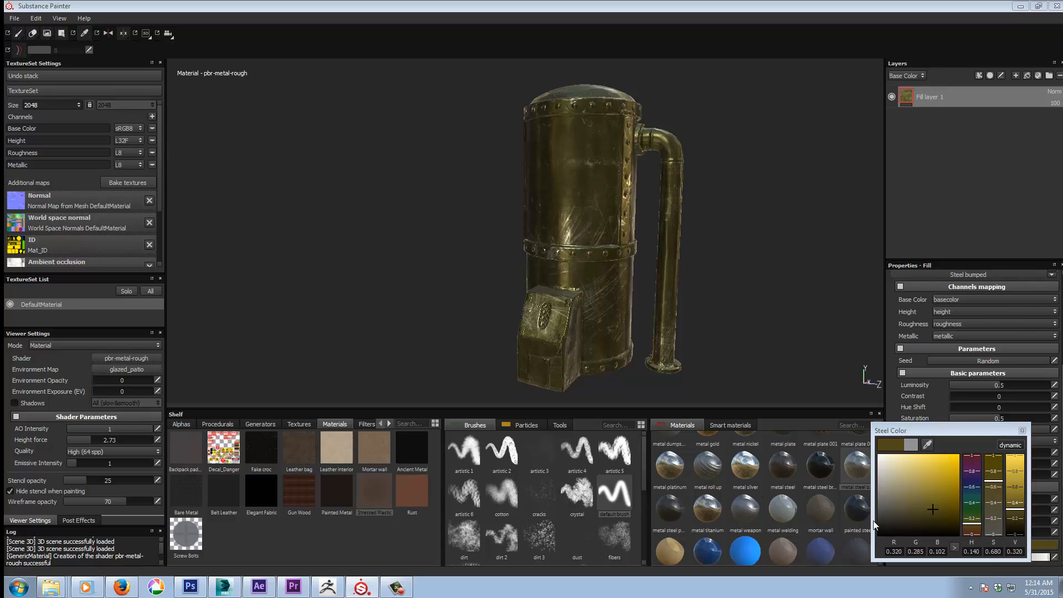
click(925, 503)
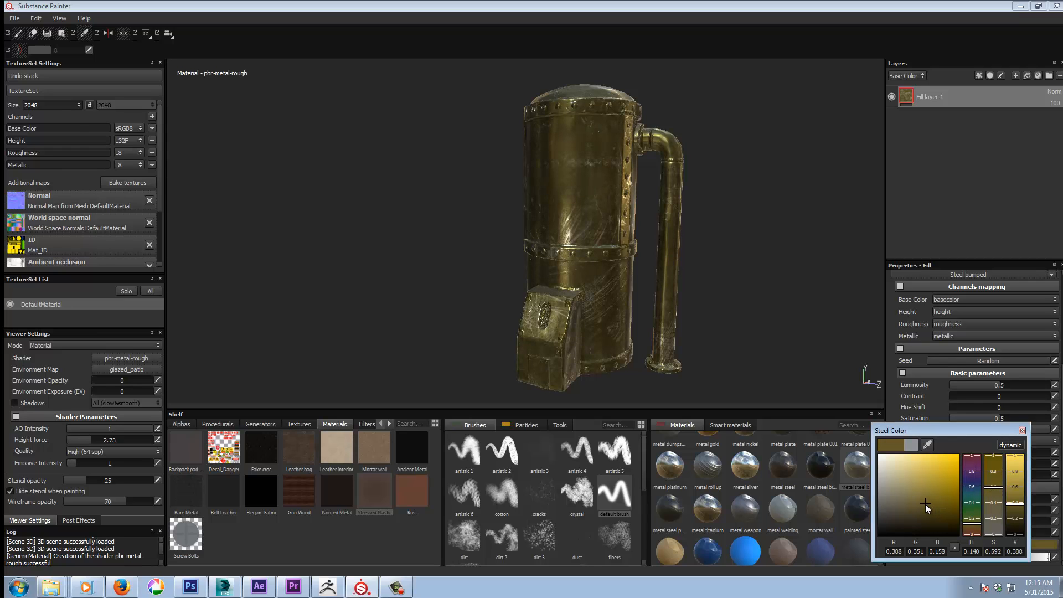
drag(925, 504, 906, 492)
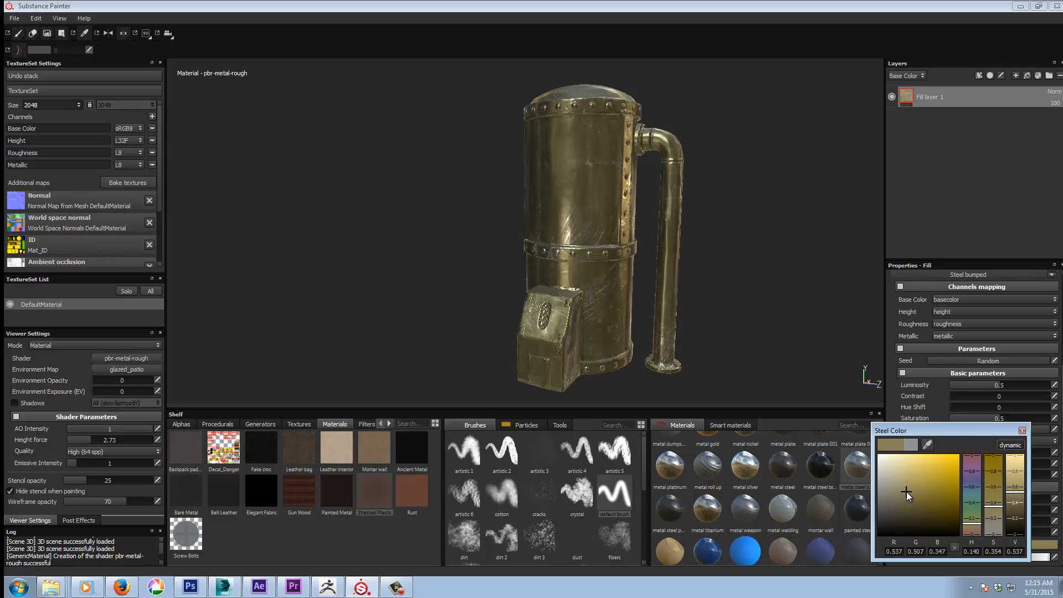
mouse_move(769, 261)
alt+mouse_down()
mouse_move(670, 254)
mouse_move(771, 268)
alt+mouse_up()
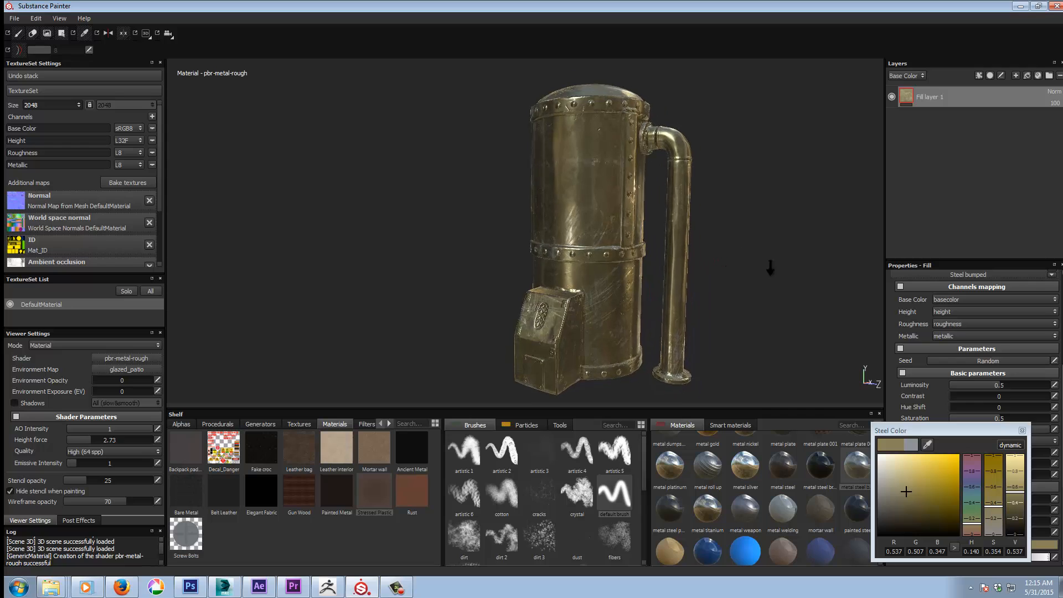
alt+right_drag(770, 269, 731, 292)
alt+middle_drag(731, 292, 715, 286)
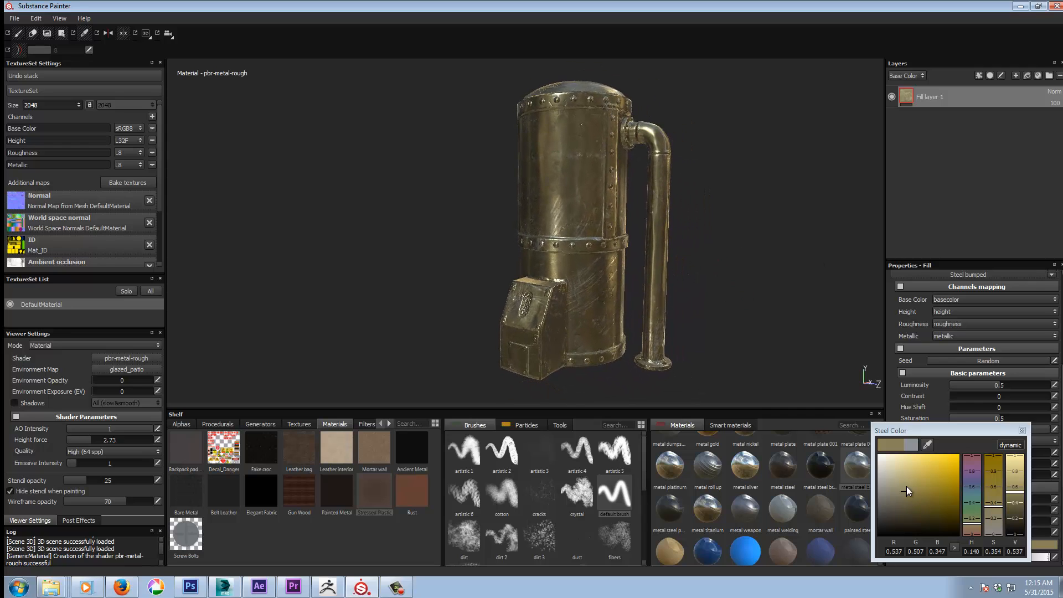
Set the Steel Color to a warm grey of R 0.449, G 0.445, B 0.425 and close the color picker
drag(907, 491, 882, 499)
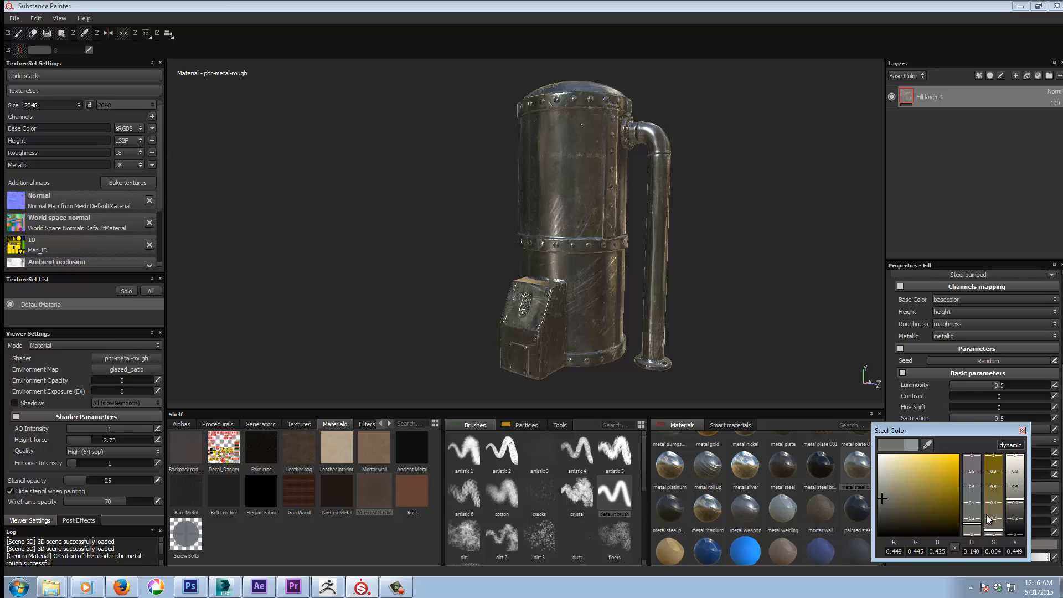
click(1022, 430)
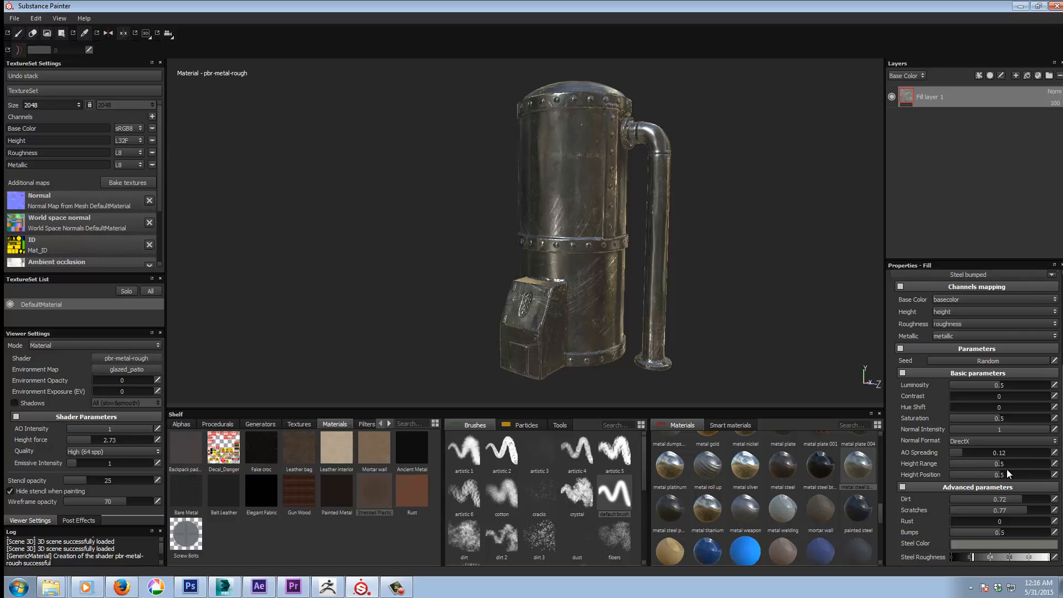
alt+right_drag(738, 294, 810, 315)
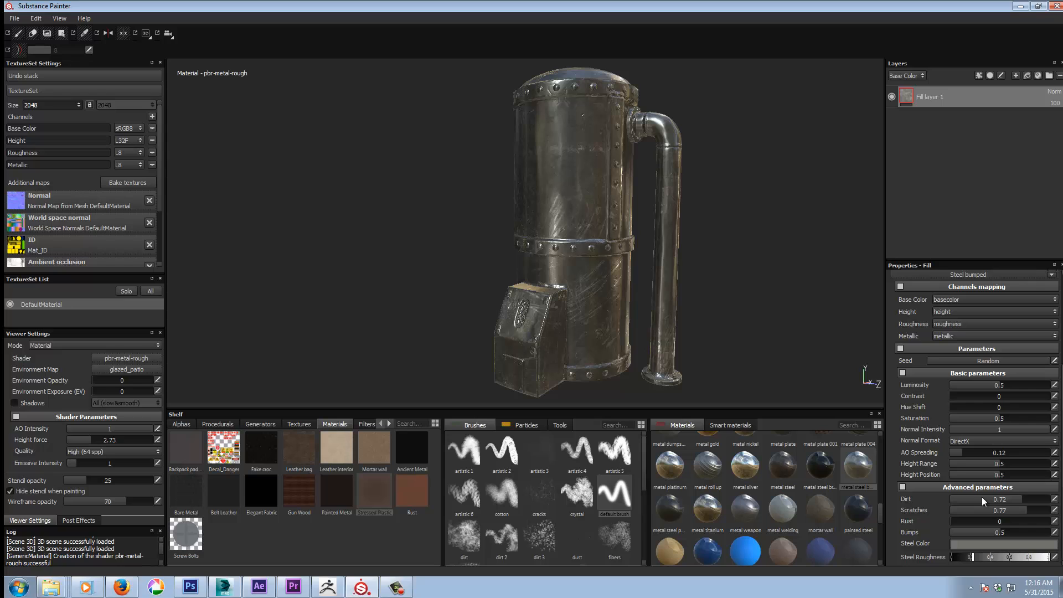
Test the steel's Height Range at 0.87 on the tank and bring it down to 0.51
drag(999, 464, 1037, 463)
alt+right_drag(741, 238, 928, 284)
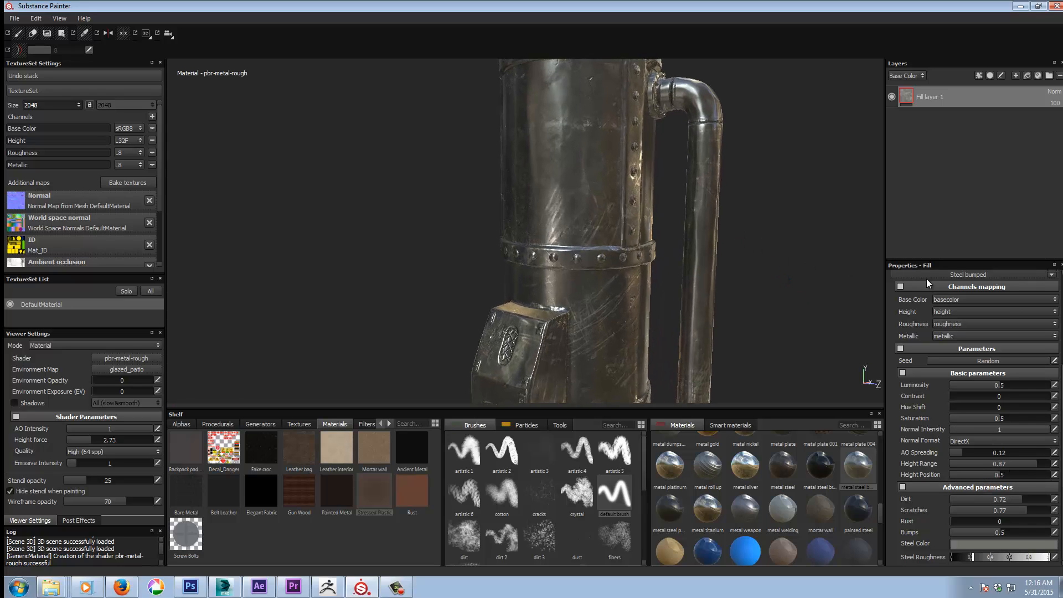
alt+middle_drag(617, 231, 619, 292)
alt+drag(620, 292, 596, 271)
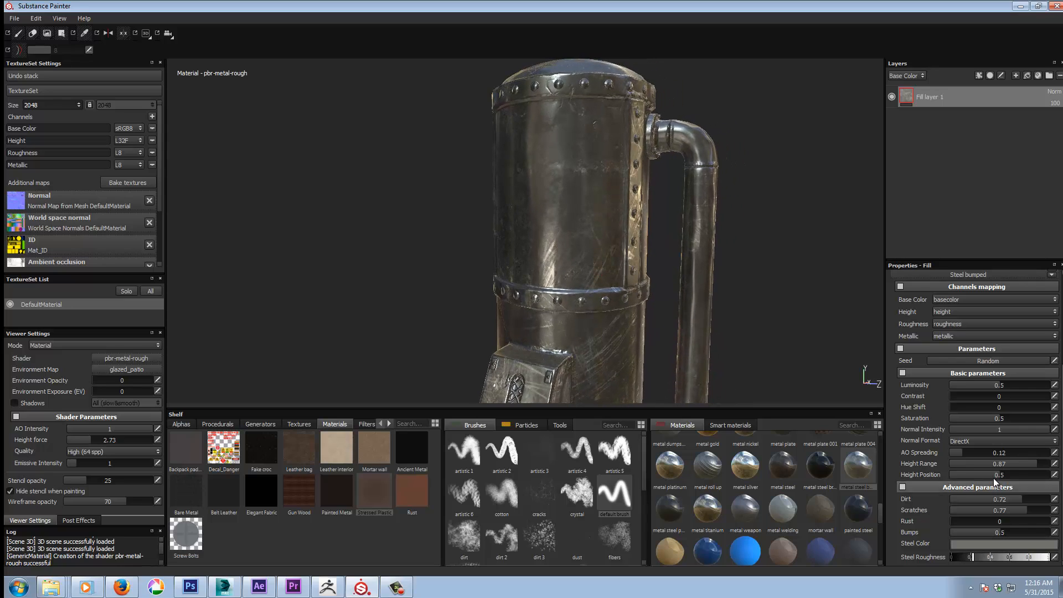
drag(1025, 467, 1001, 465)
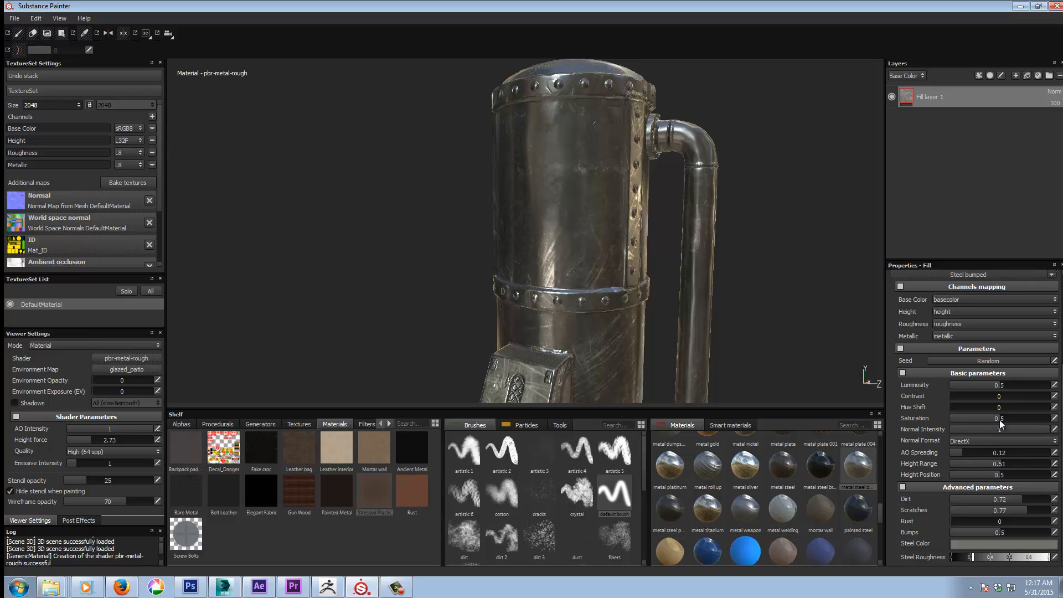
Try a different Saturation and a randomized seed for the bumped steel
drag(1038, 419, 997, 423)
drag(1062, 447, 1062, 434)
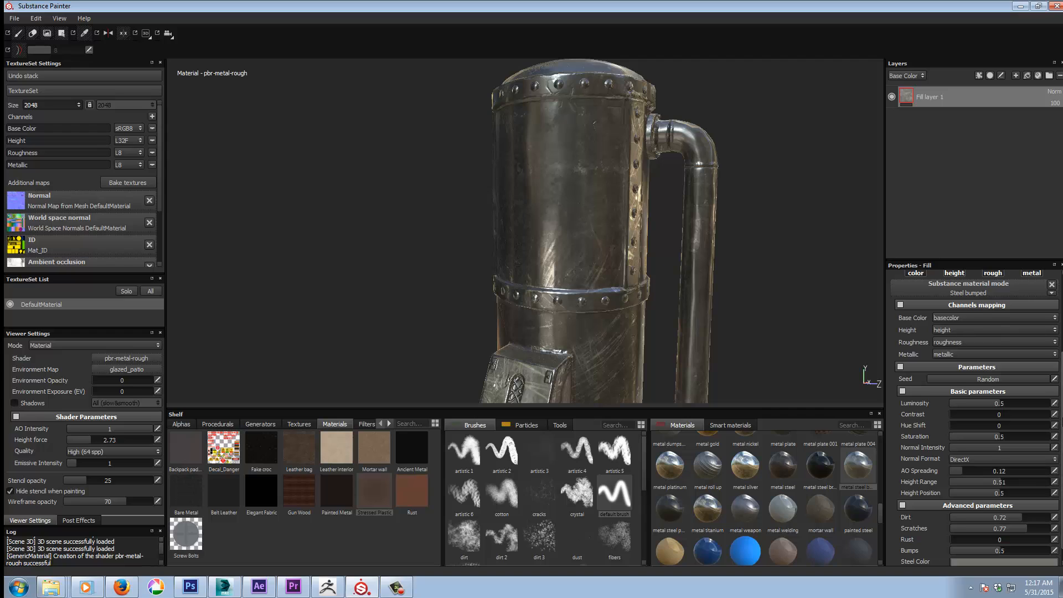
scroll(979, 427, up, 3)
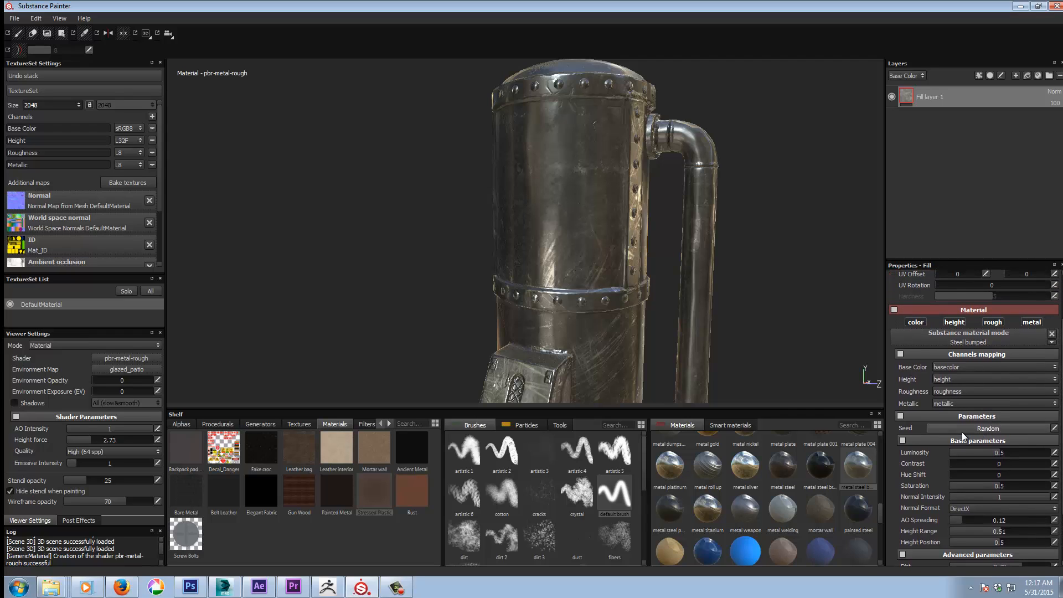
click(968, 427)
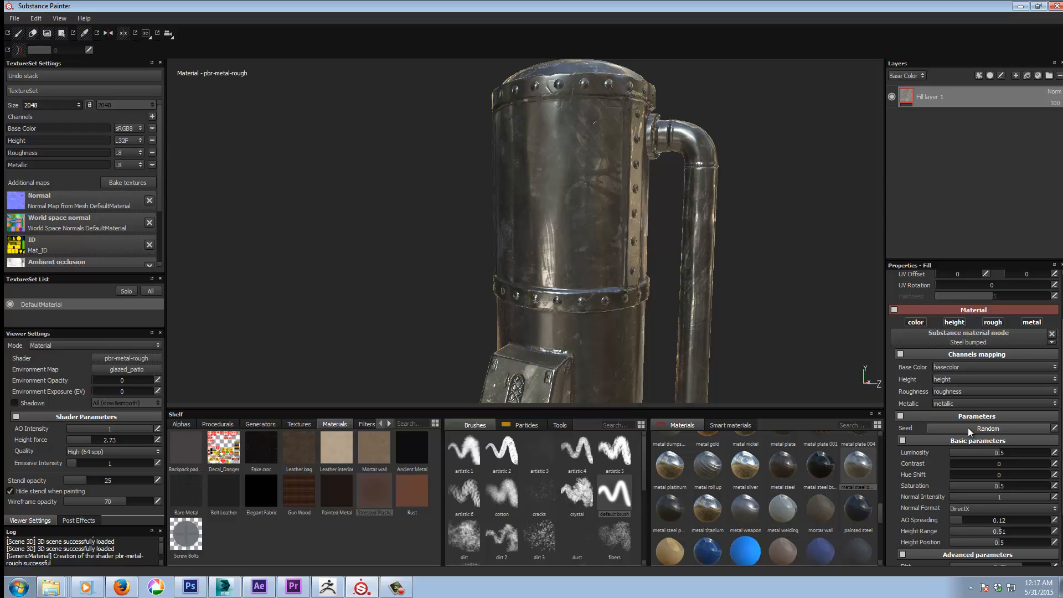
click(968, 427)
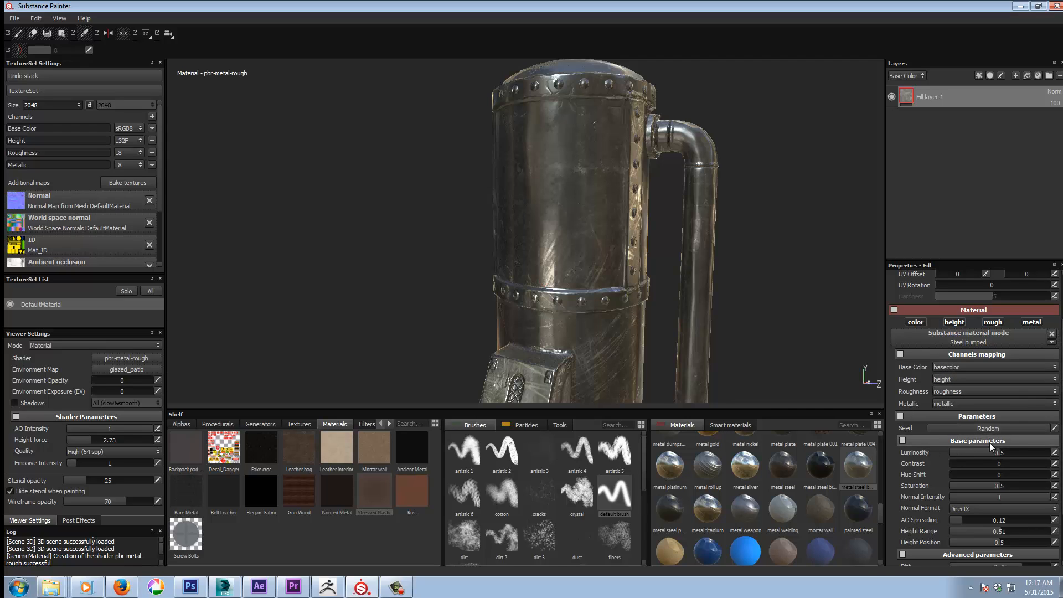
Look over the output options available for the Base Color channel mapping
scroll(975, 418, up, 3)
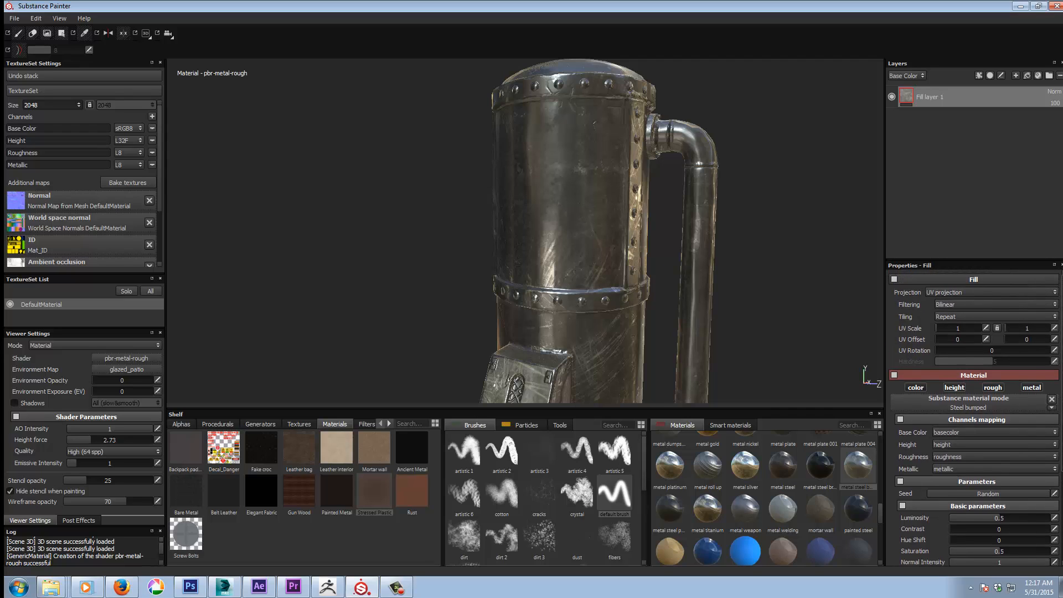
click(965, 432)
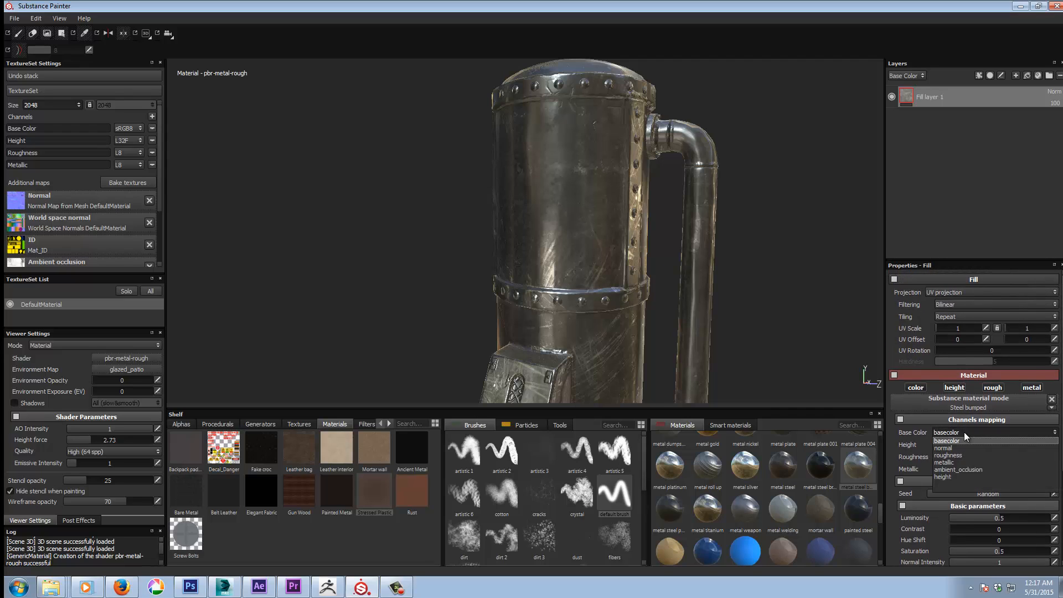
click(965, 432)
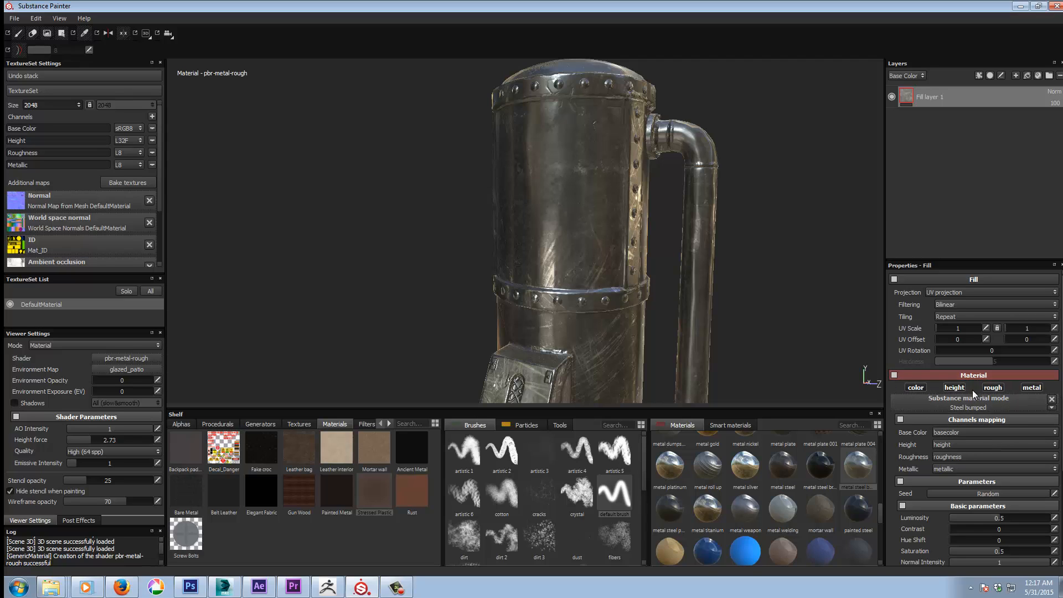
Switch off the fill layer's color channel to compare the metallic and base color channels on their own, and switch it back on
click(917, 387)
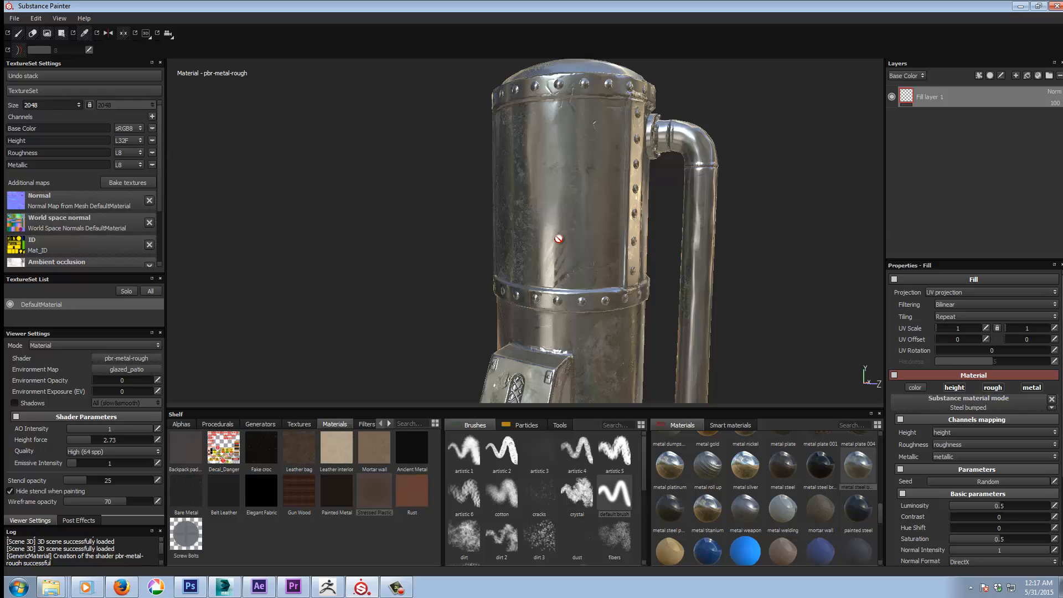
key(c)
key(c)
key(c)
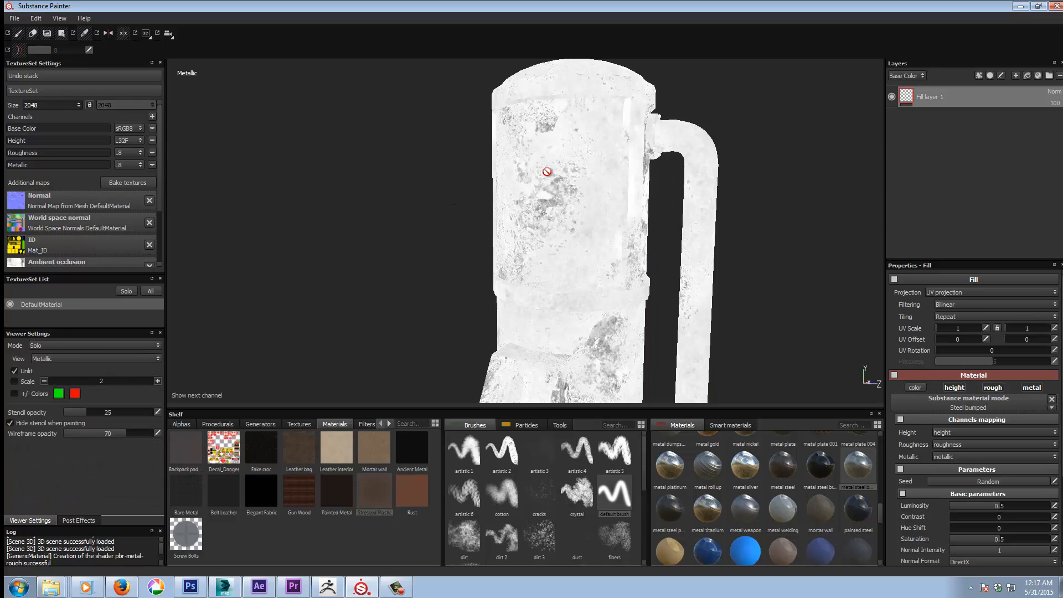
key(c)
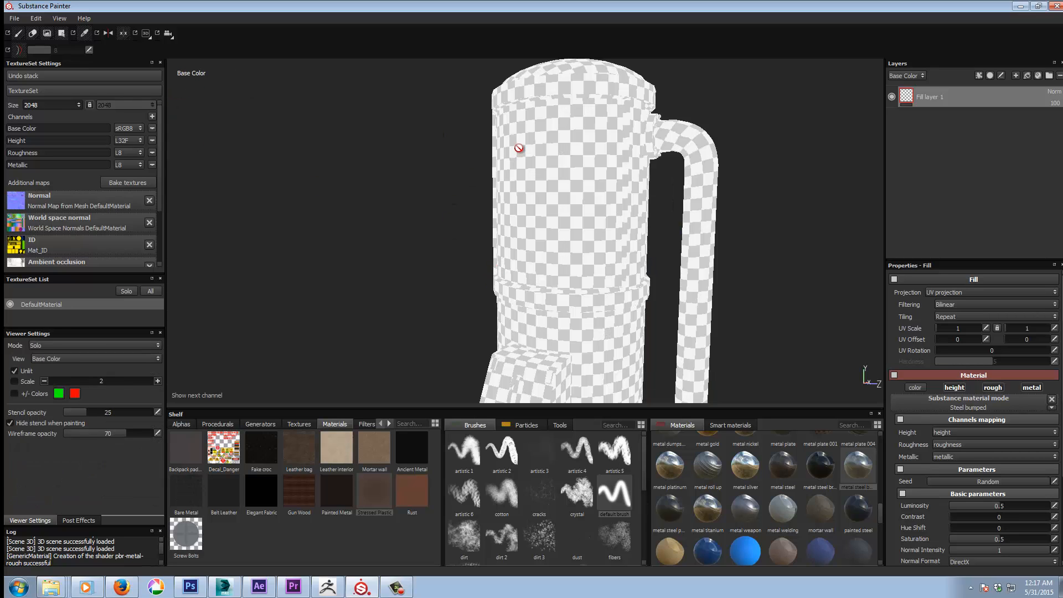
key(m)
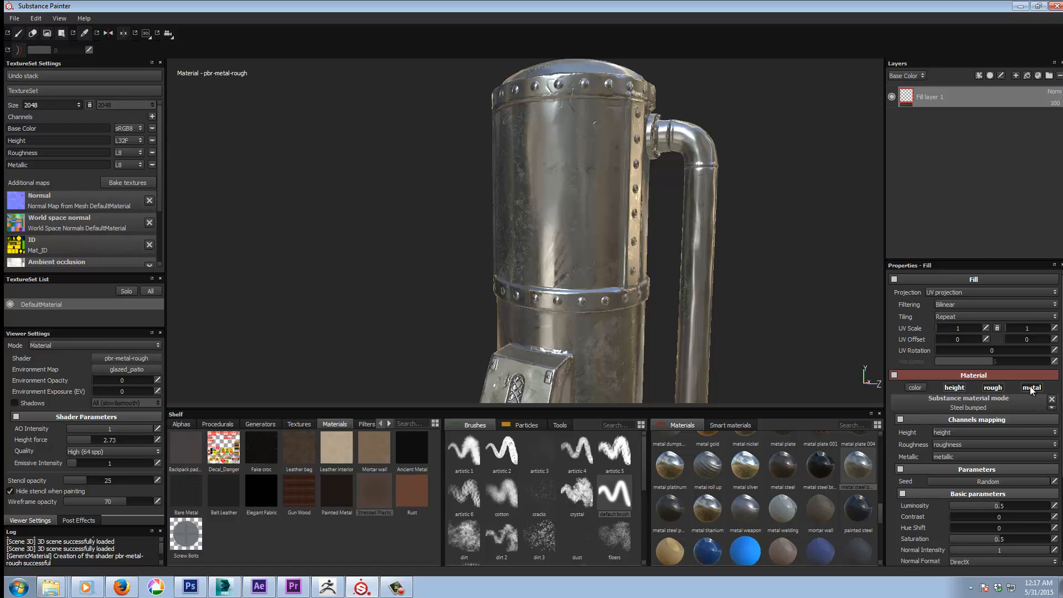
click(916, 387)
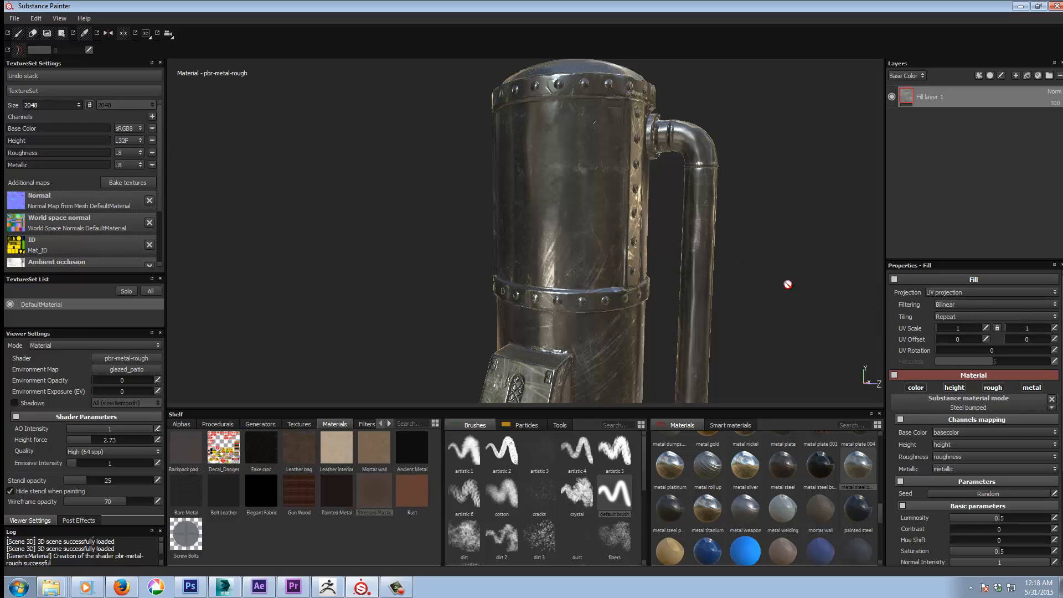
Try Tri-planar projection on the fill layer, inspect the tank from several angles, and return to UV projection
click(940, 291)
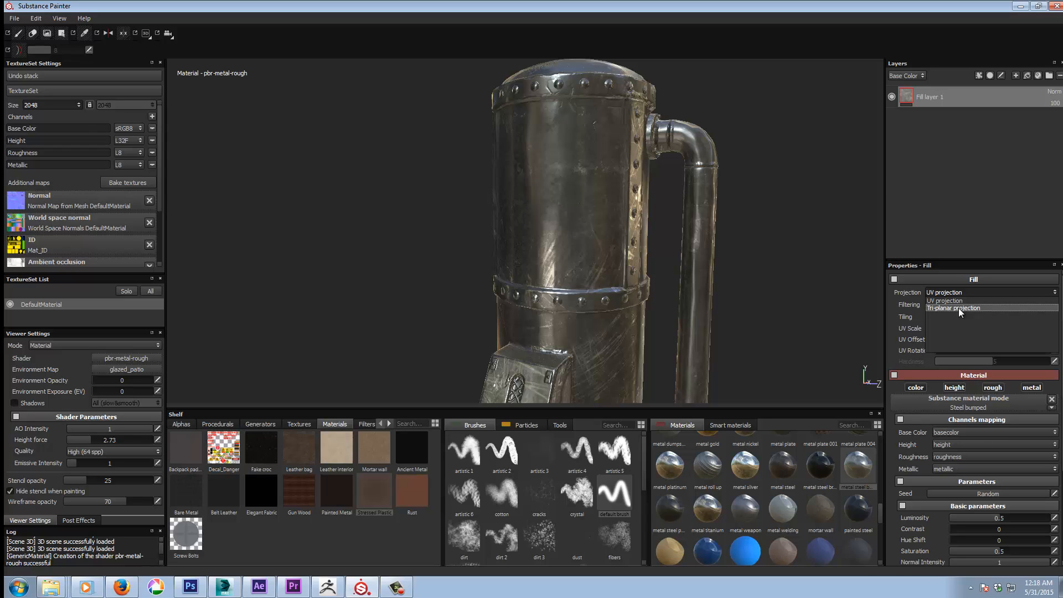
click(958, 308)
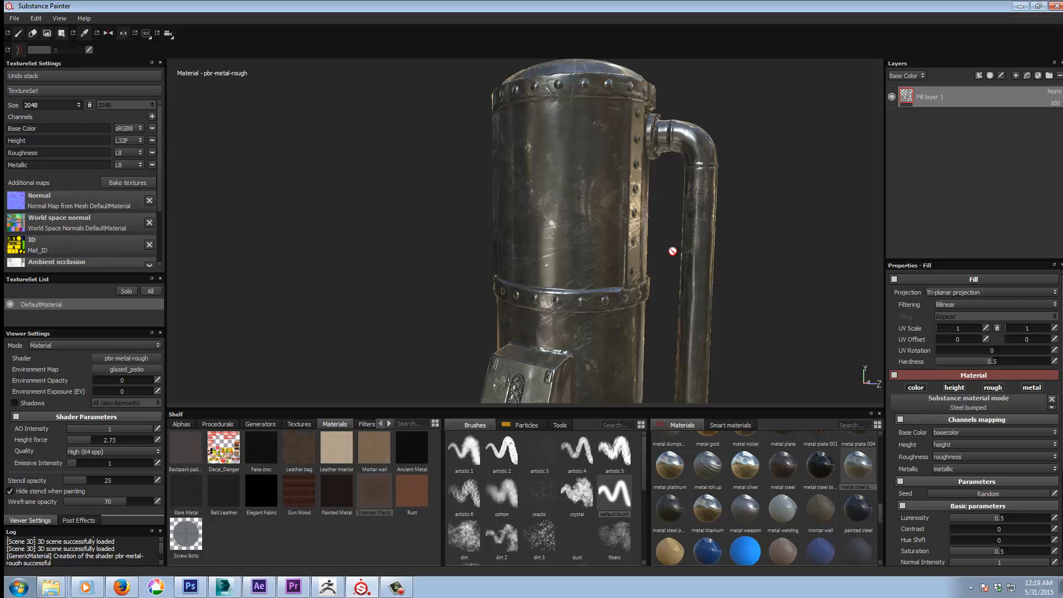
alt+drag(729, 252, 773, 280)
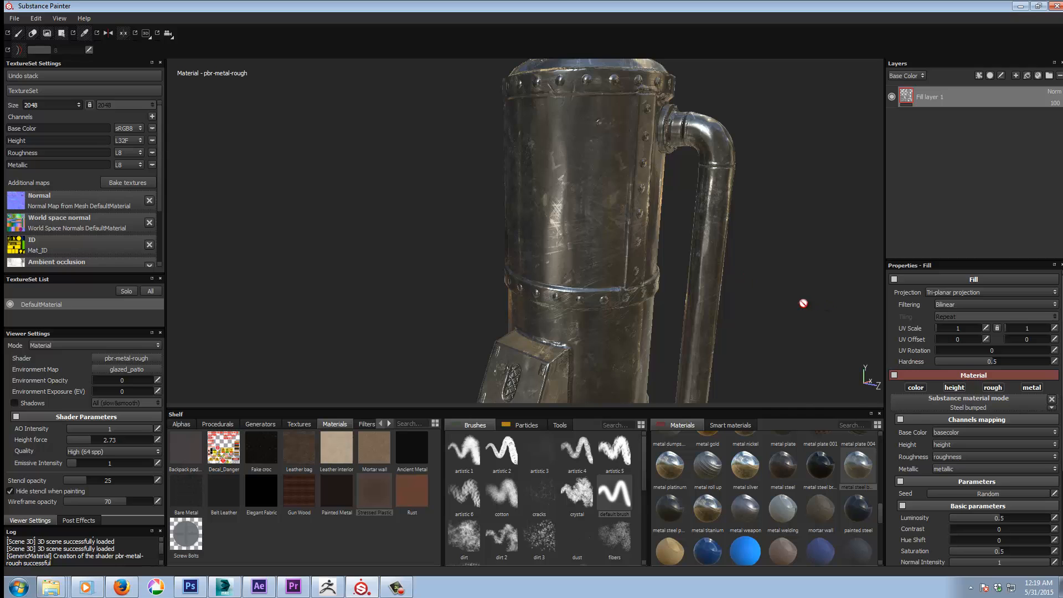
alt+right_drag(802, 301, 733, 288)
alt+middle_drag(759, 334, 763, 296)
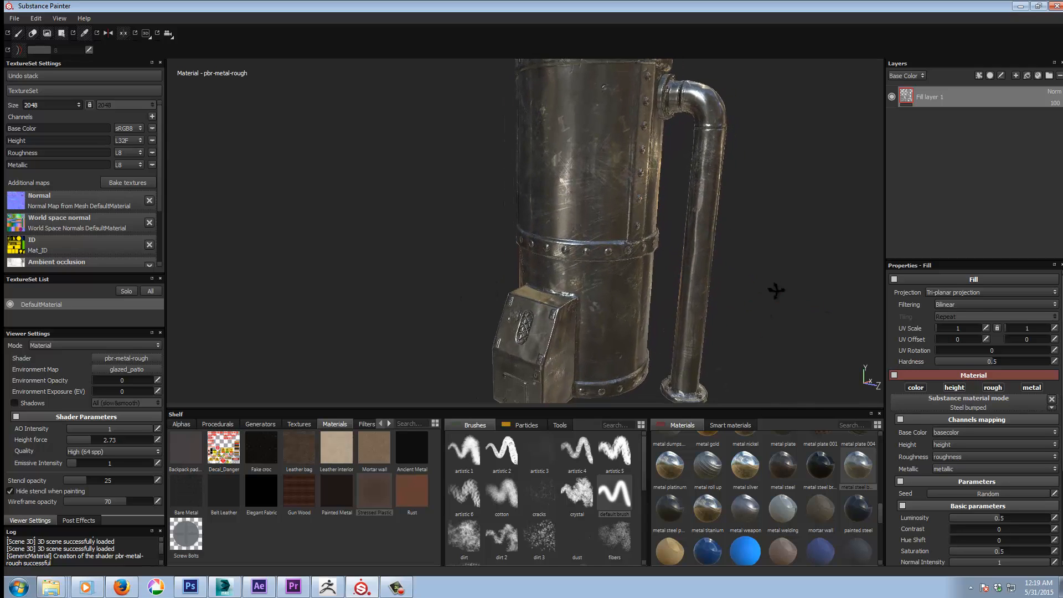
mouse_move(775, 292)
alt+mouse_down()
mouse_move(702, 278)
mouse_move(441, 273)
mouse_move(790, 275)
mouse_move(840, 294)
mouse_move(756, 310)
alt+mouse_up()
click(971, 295)
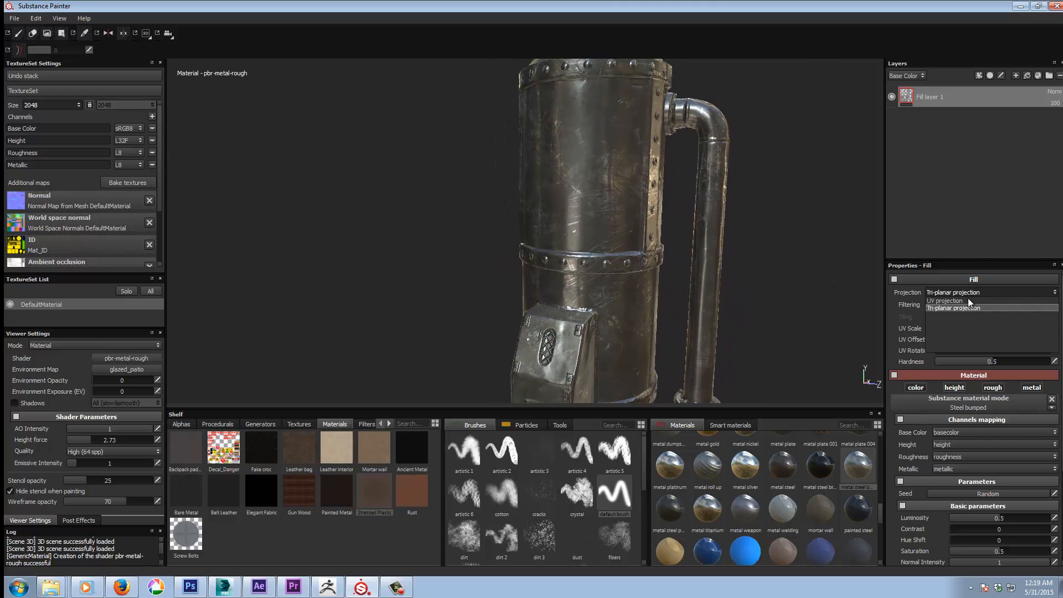
click(964, 303)
mouse_move(762, 309)
alt+mouse_down()
mouse_move(691, 308)
mouse_move(755, 299)
mouse_move(754, 311)
alt+mouse_up()
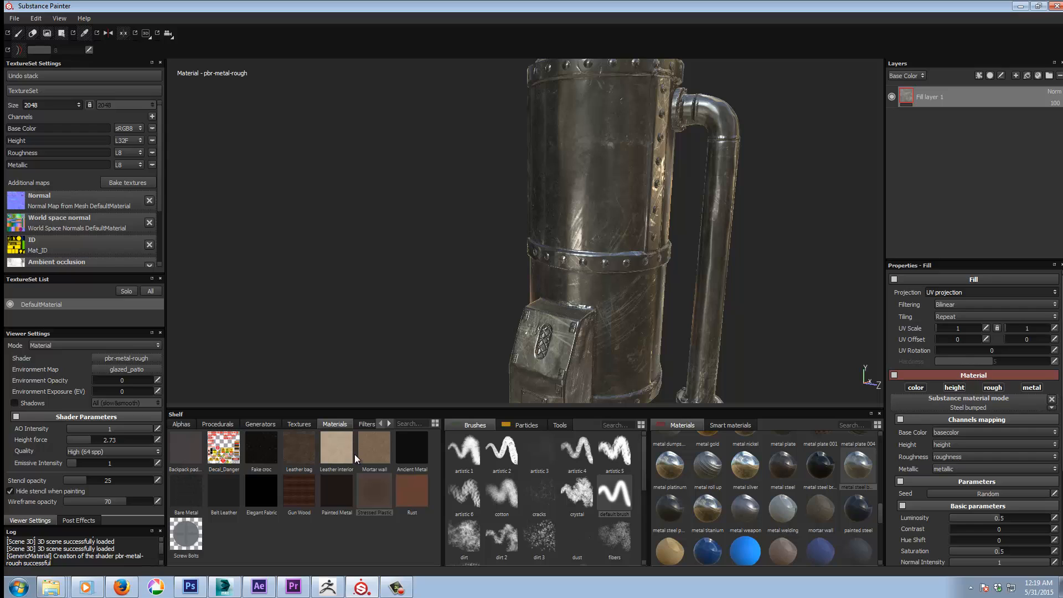
Set the fill layer's UV Scale to 3.73 and inspect the steel's tiling around the back of the tank
drag(355, 458, 964, 351)
drag(938, 329, 940, 328)
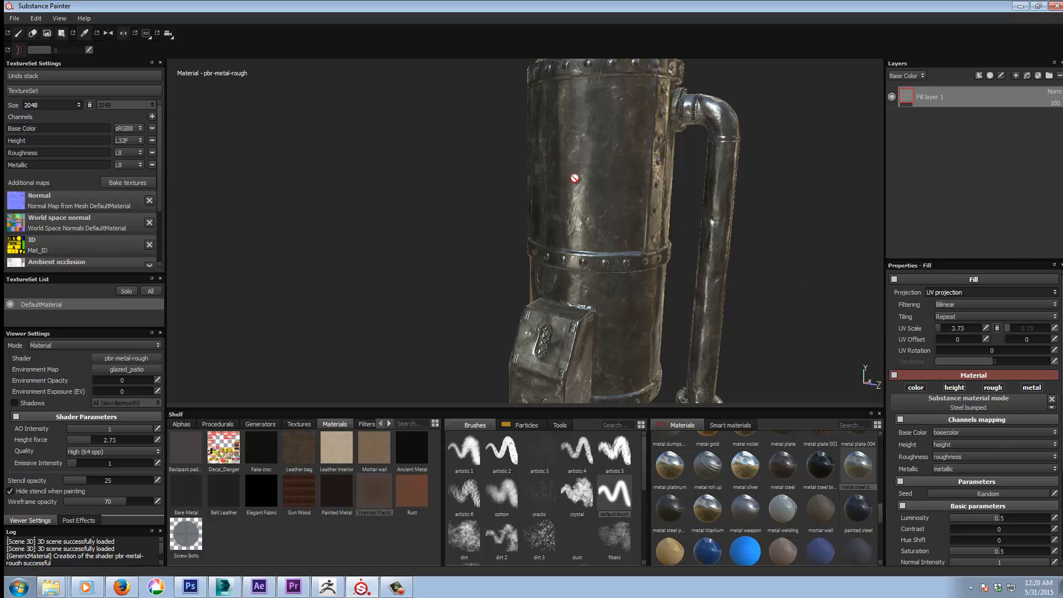
alt+drag(715, 222, 443, 219)
alt+drag(676, 221, 743, 238)
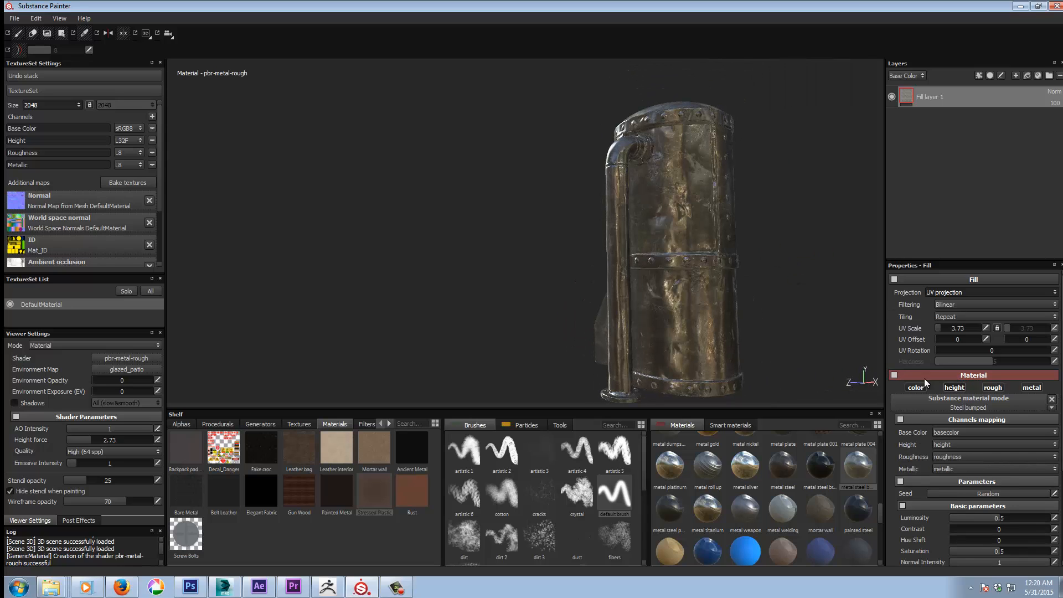
alt+drag(760, 260, 709, 247)
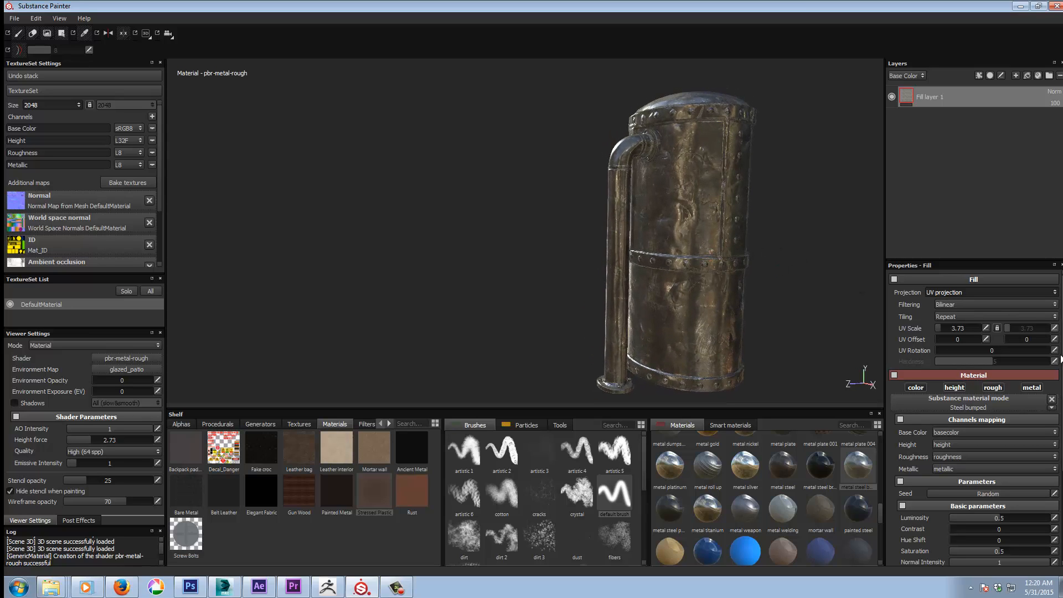
Raise the steel material's Height Range to 0.49 and check the dents around the tank
scroll(1061, 359, down, 5)
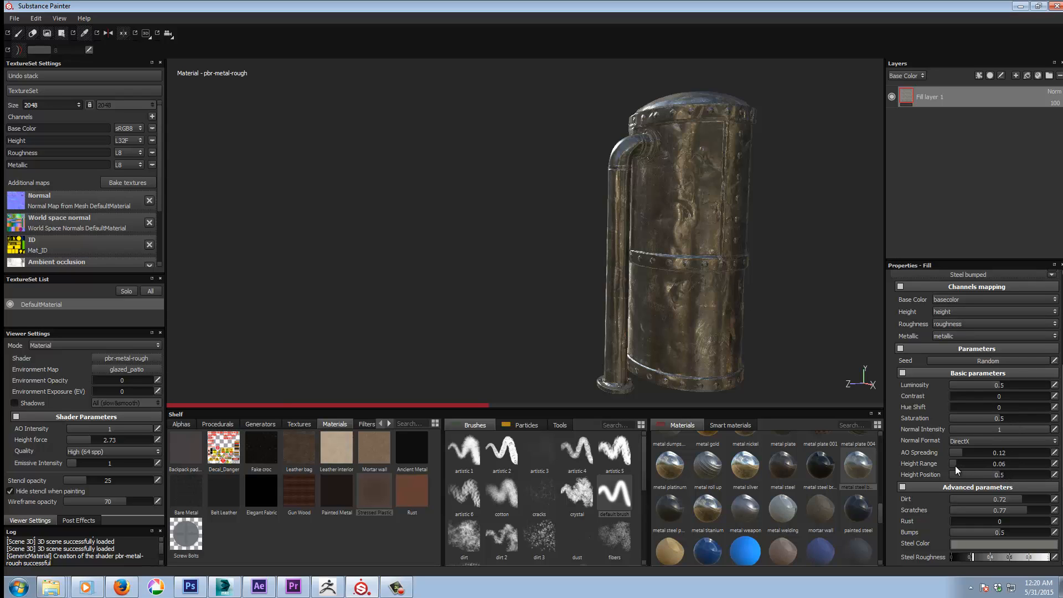
drag(956, 466, 995, 462)
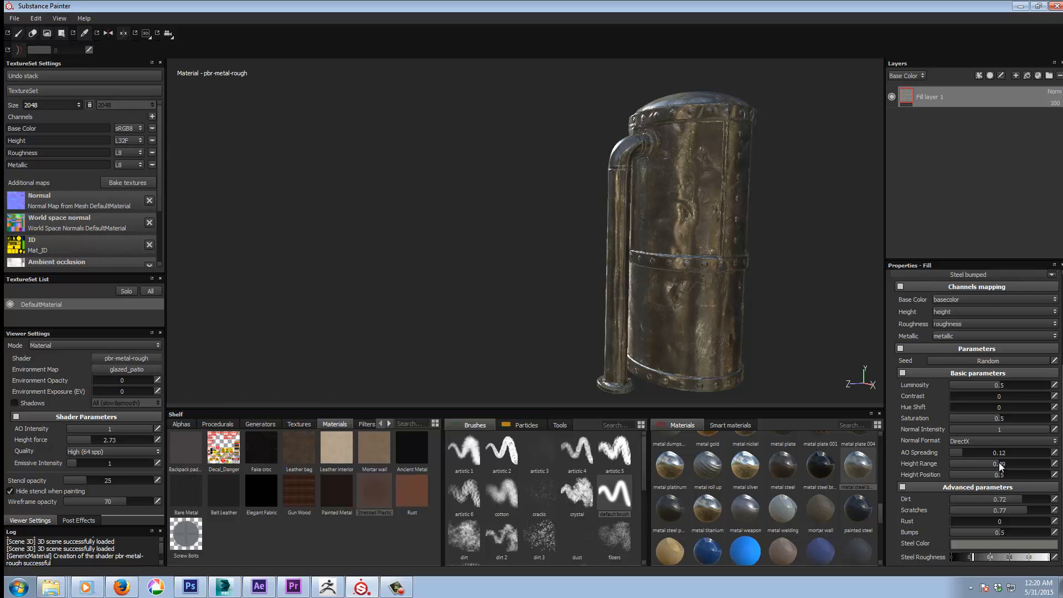
alt+drag(520, 277, 699, 273)
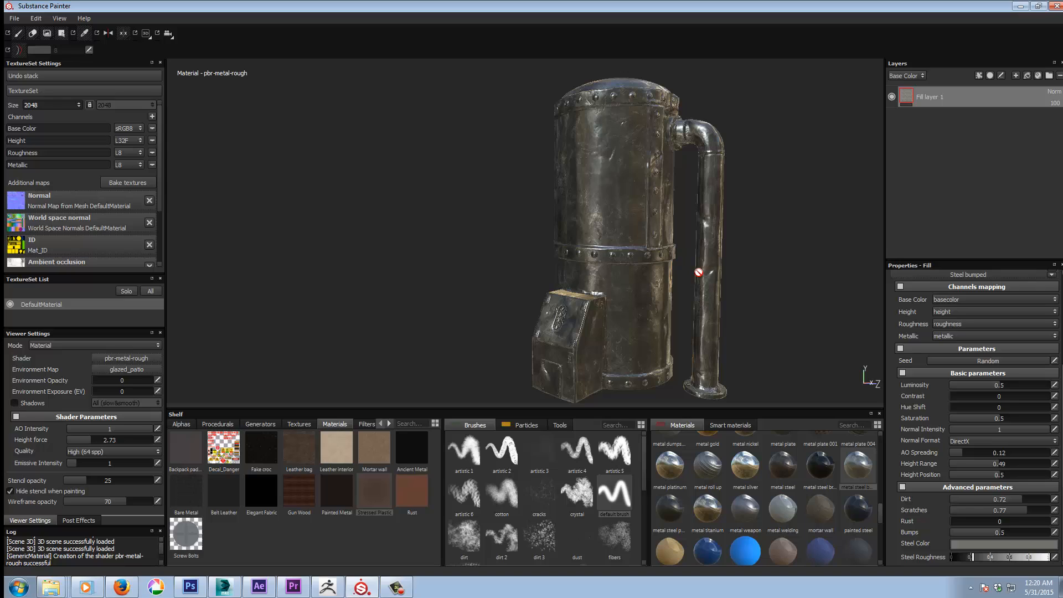
Check the fill layer's opacity setting for the Height channel, leaving it at 100, and return the layer stack to Base Color
click(910, 75)
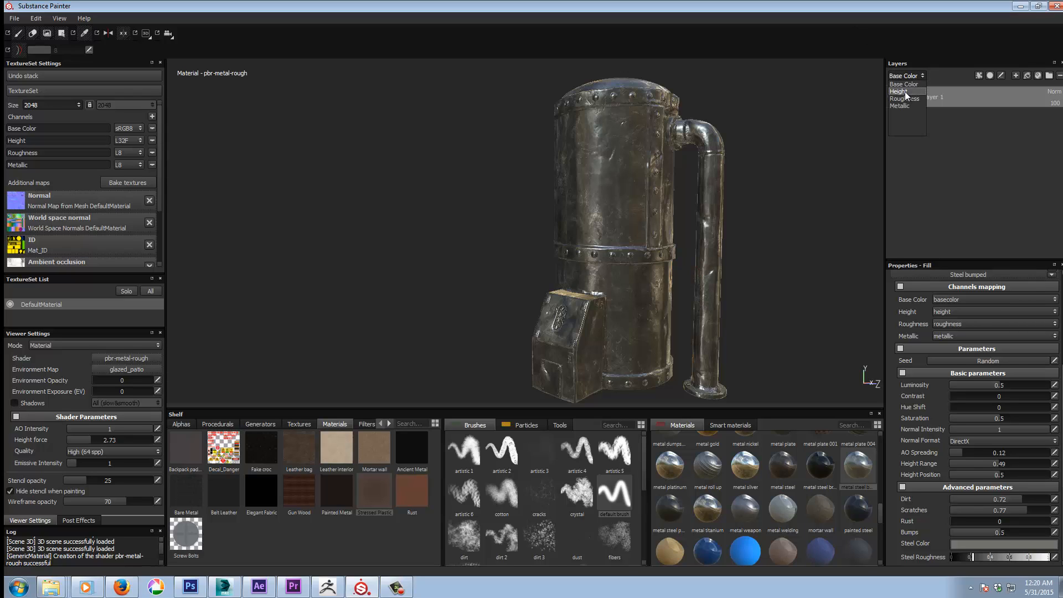
click(905, 91)
click(1055, 104)
mouse_move(1057, 114)
mouse_down()
mouse_move(1029, 111)
mouse_move(1062, 111)
mouse_up()
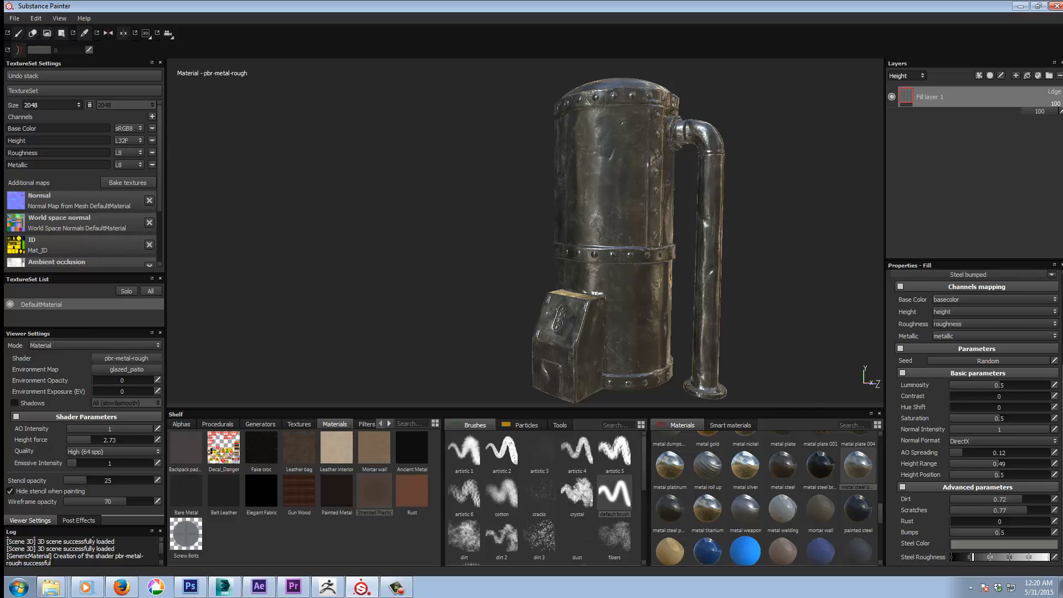
click(922, 76)
click(912, 84)
Reduce the steel material's Height Range to 0.38
alt+drag(793, 227, 809, 225)
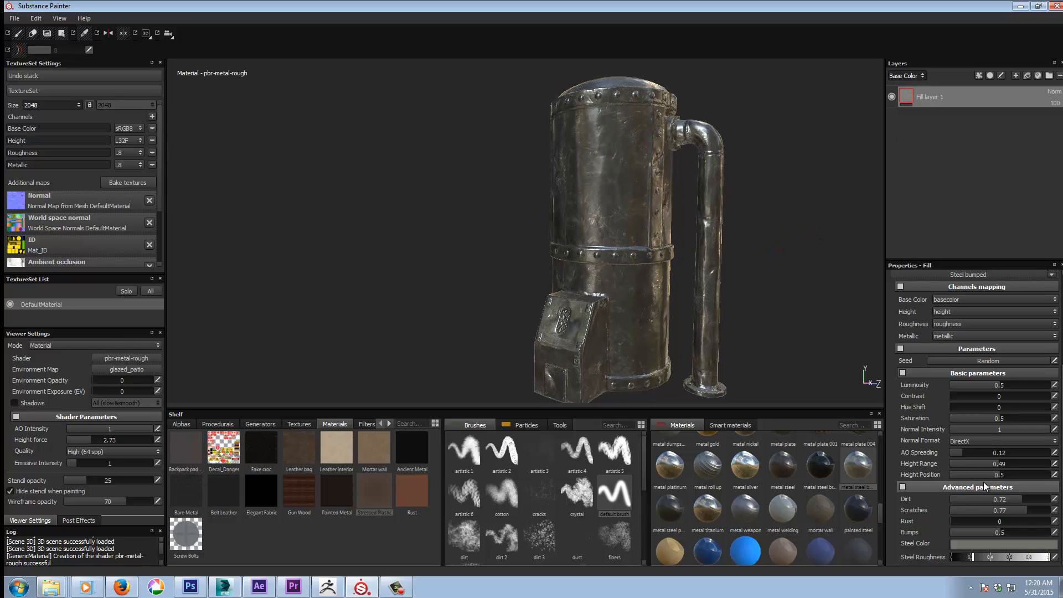
drag(998, 463, 988, 463)
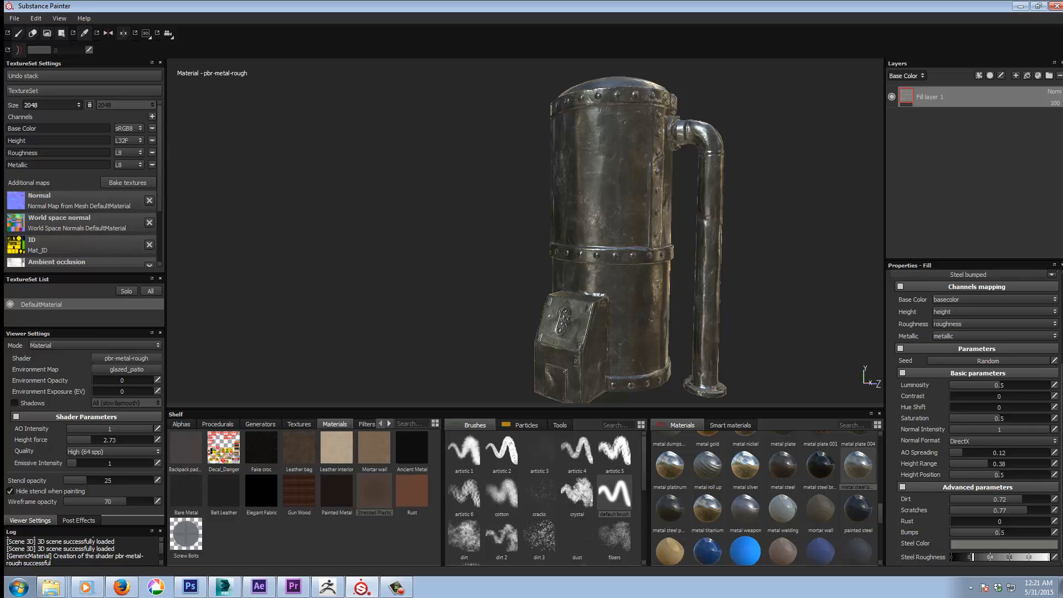
Switch off the fill layer's height channel and inspect the smoothed tank from above and from the front
scroll(975, 387, up, 5)
click(955, 388)
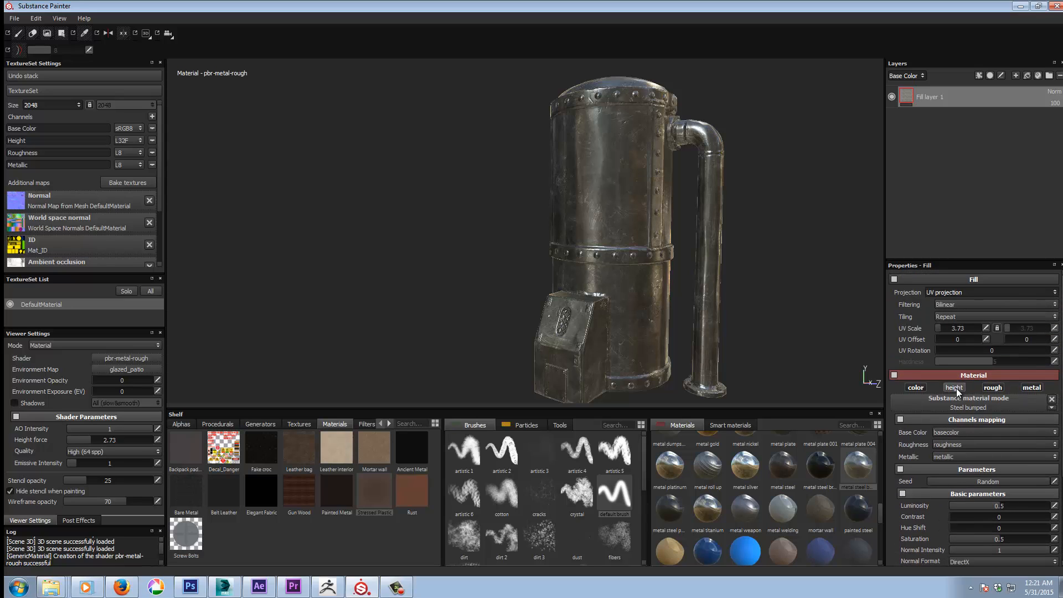
mouse_move(503, 256)
alt+mouse_down()
mouse_move(587, 257)
mouse_move(503, 257)
alt+mouse_up()
alt+right_drag(501, 257, 504, 191)
alt+drag(509, 165, 521, 224)
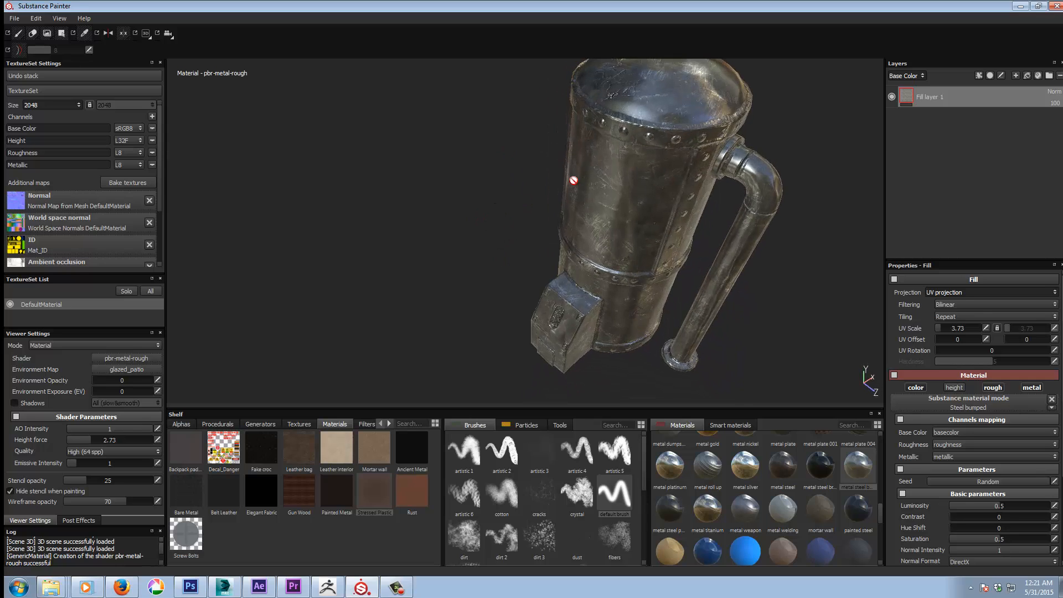
alt+middle_drag(591, 160, 511, 238)
alt+drag(596, 220, 545, 187)
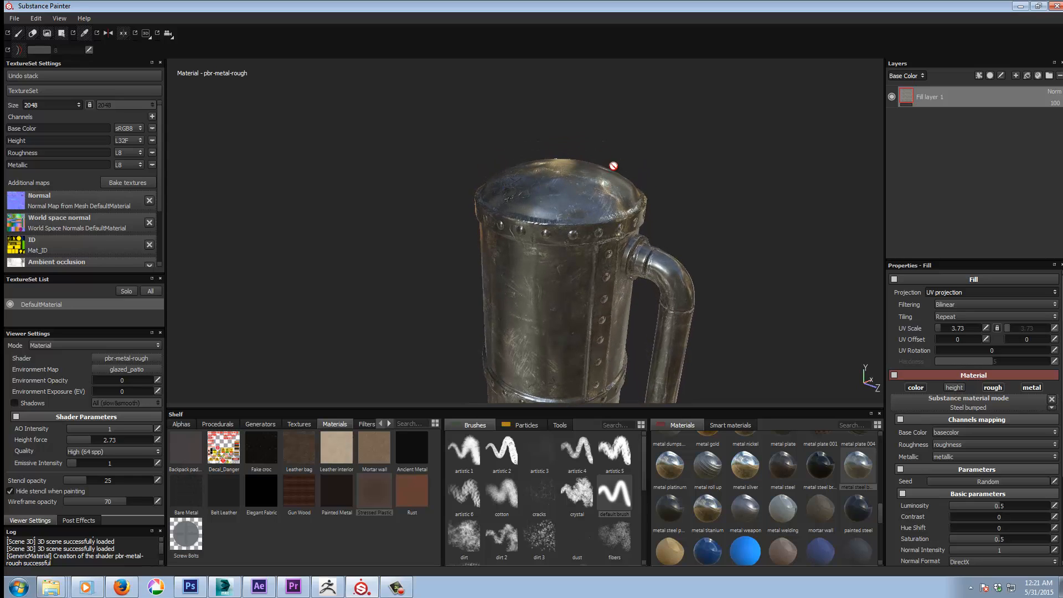
alt+drag(757, 259, 536, 277)
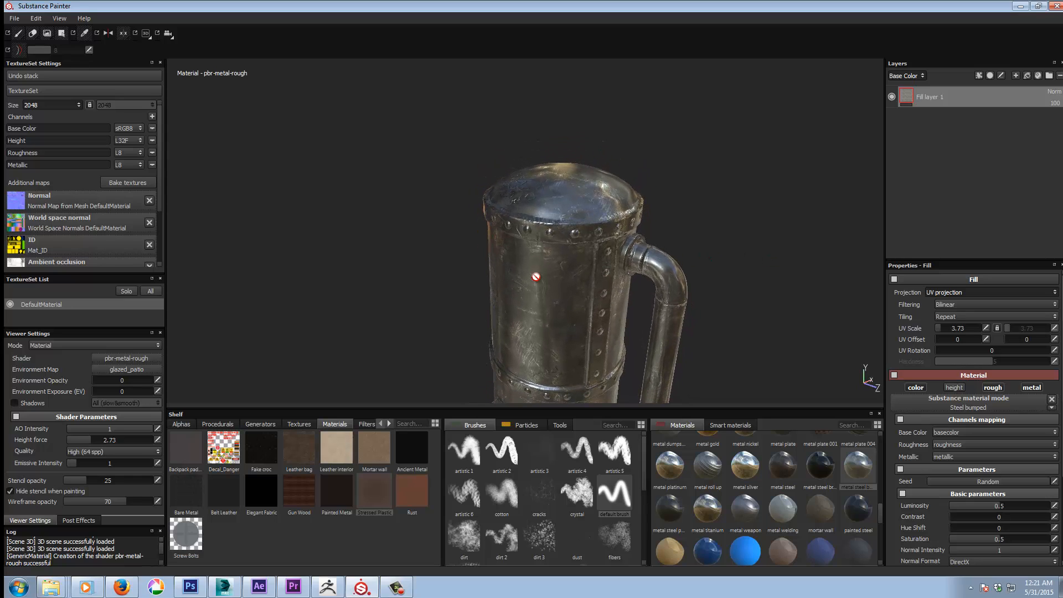
alt+right_drag(712, 344, 634, 363)
alt+middle_drag(672, 354, 681, 293)
alt+drag(772, 334, 788, 282)
alt+middle_drag(734, 344, 739, 311)
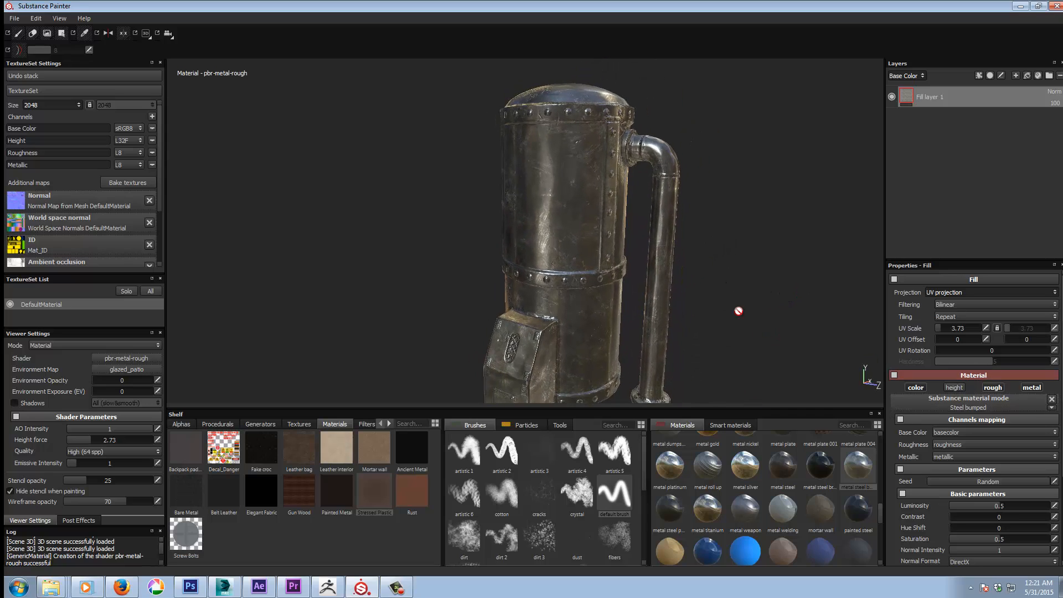
alt+right_drag(739, 311, 642, 327)
alt+middle_drag(741, 351, 750, 352)
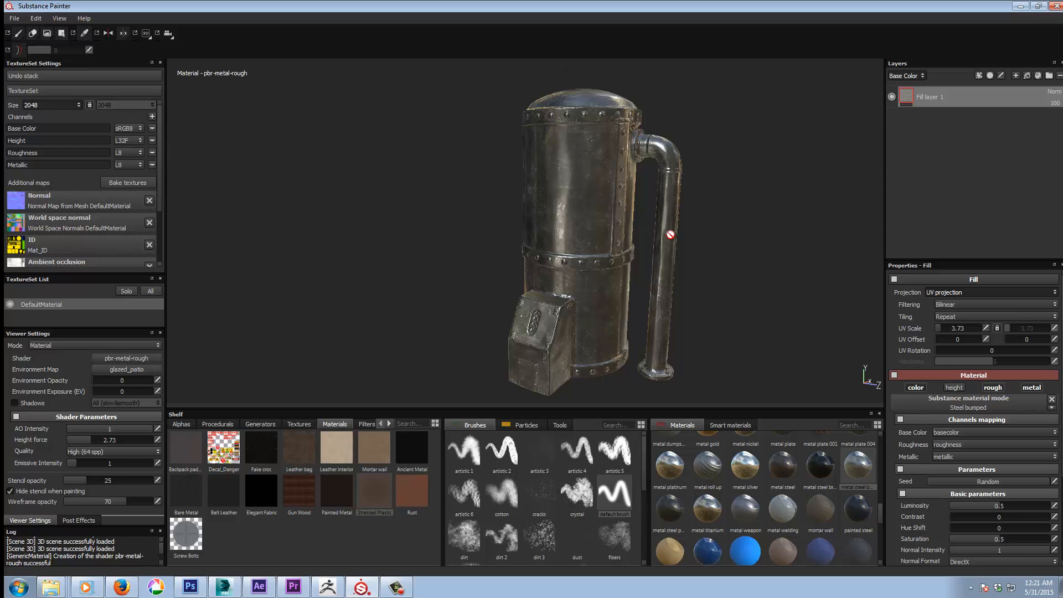
Examine the rivets, seams and dome up close without height detail, and switch the fill layer's height channel back on
alt+drag(755, 301, 652, 301)
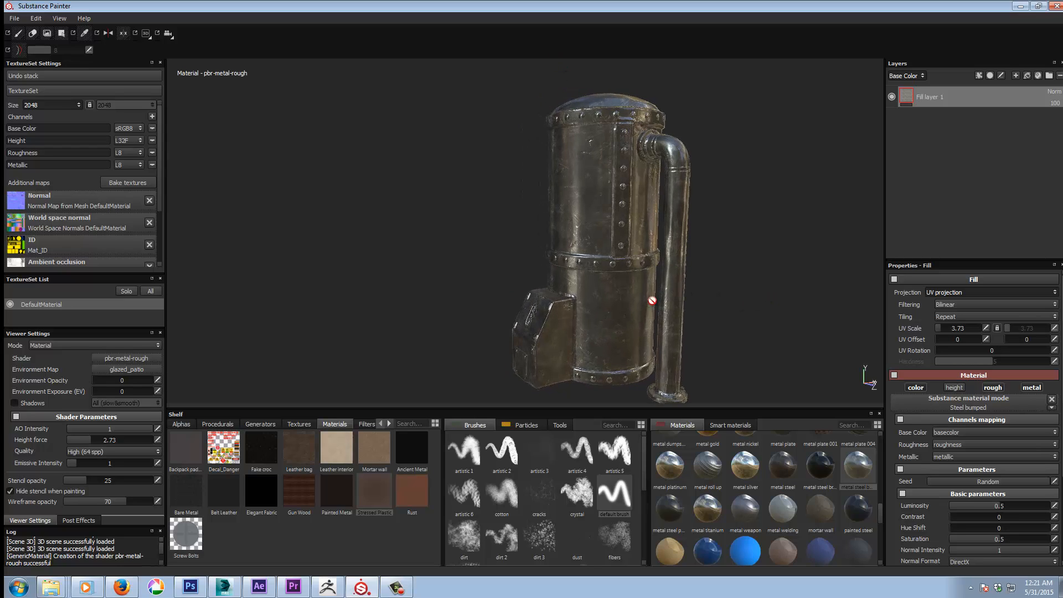
alt+right_drag(569, 145, 651, 213)
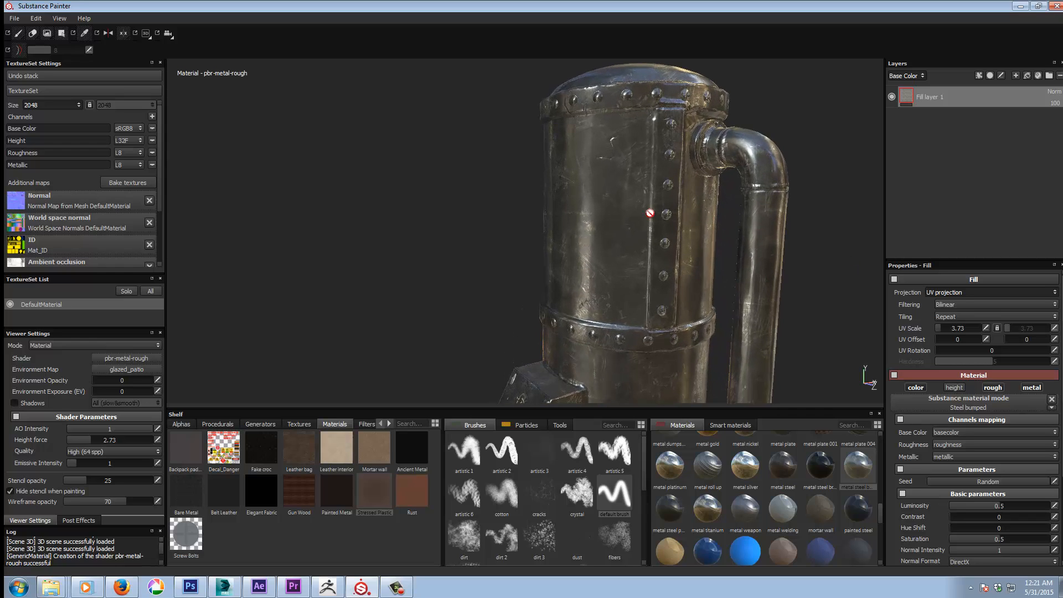
alt+drag(531, 173, 520, 226)
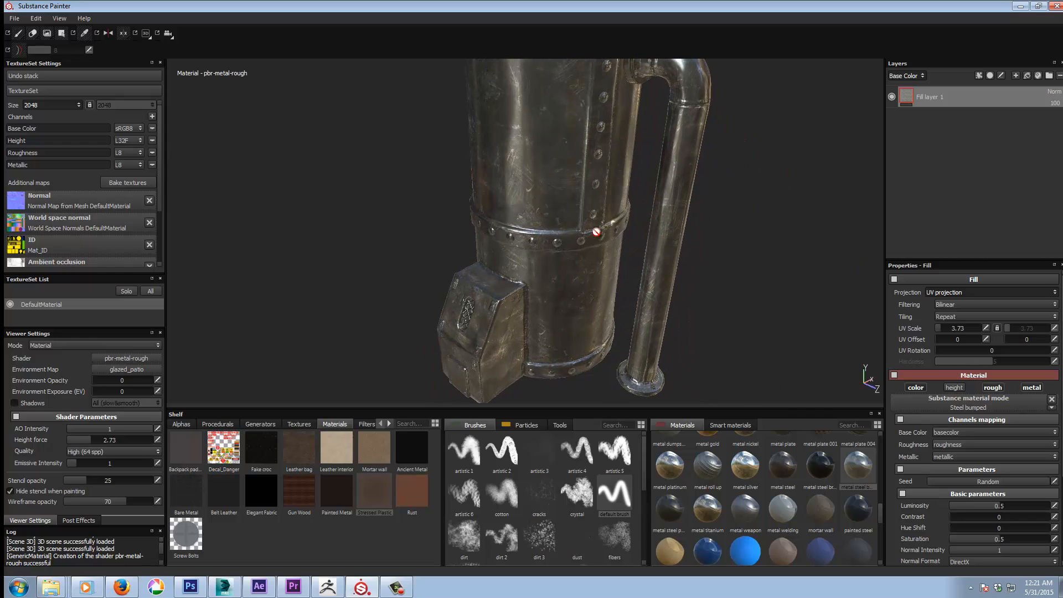
alt+drag(666, 161, 628, 185)
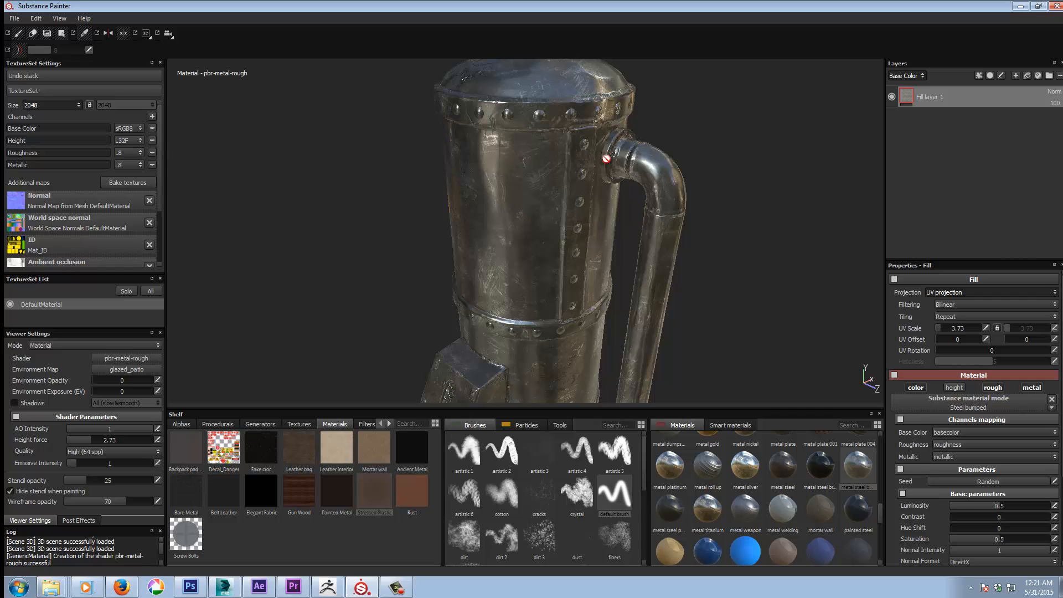
alt+drag(517, 134, 491, 187)
alt+right_drag(491, 188, 629, 191)
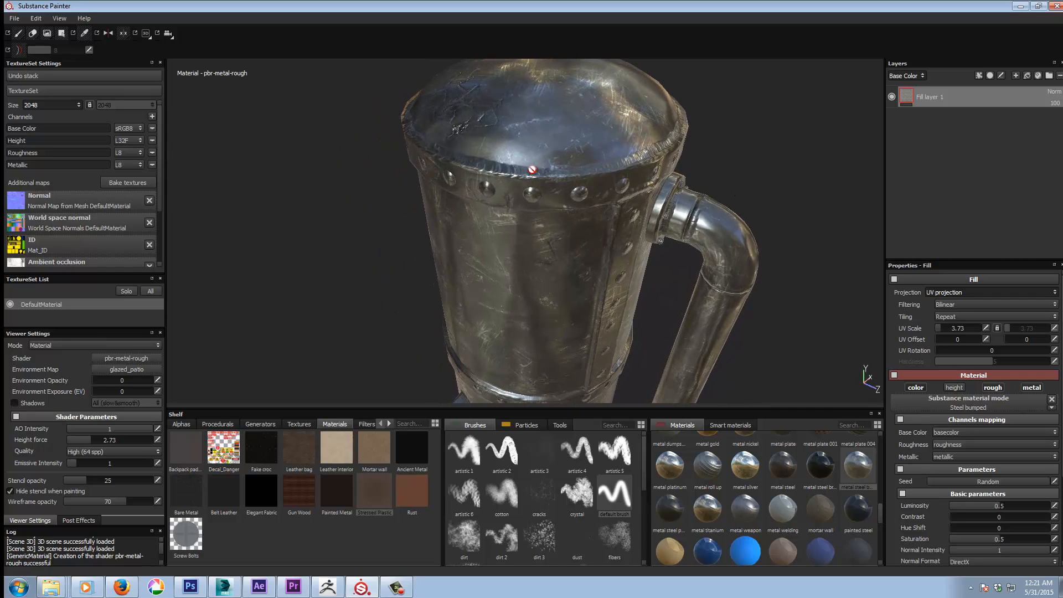
alt+right_drag(594, 300, 280, 293)
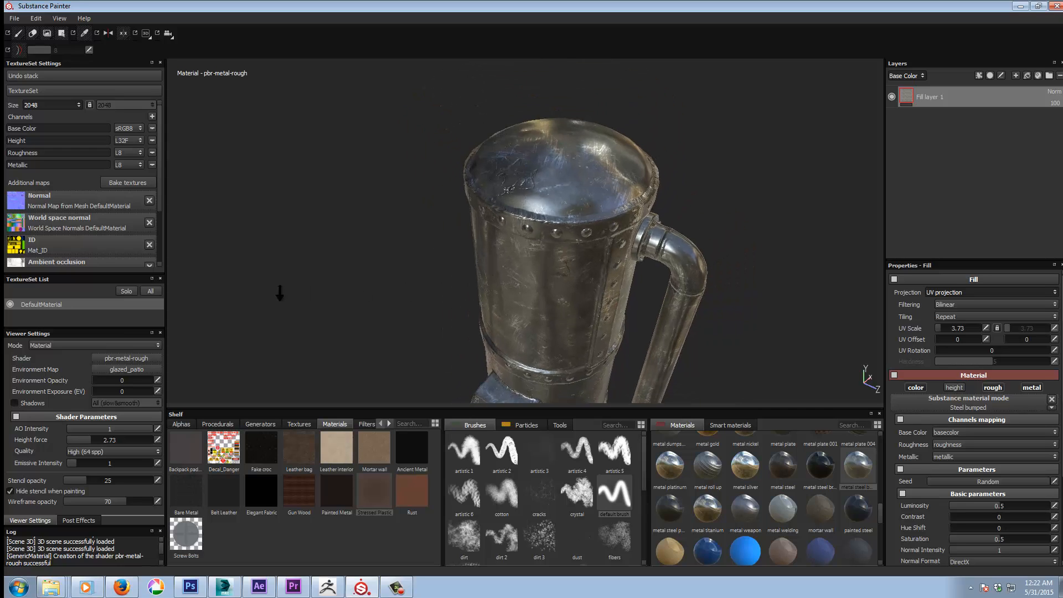
alt+drag(548, 280, 567, 291)
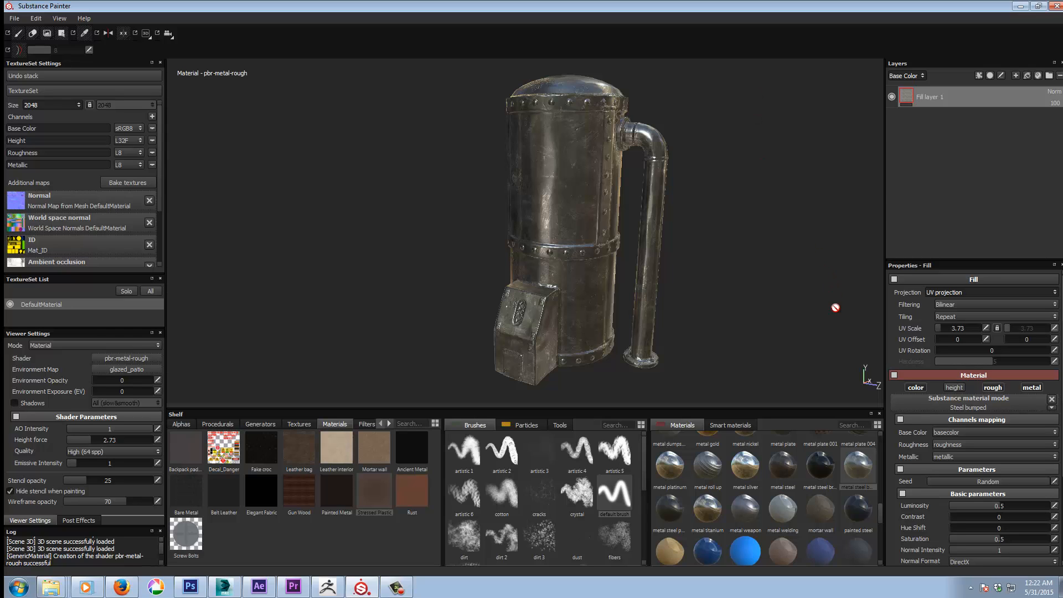
alt+drag(739, 316, 752, 308)
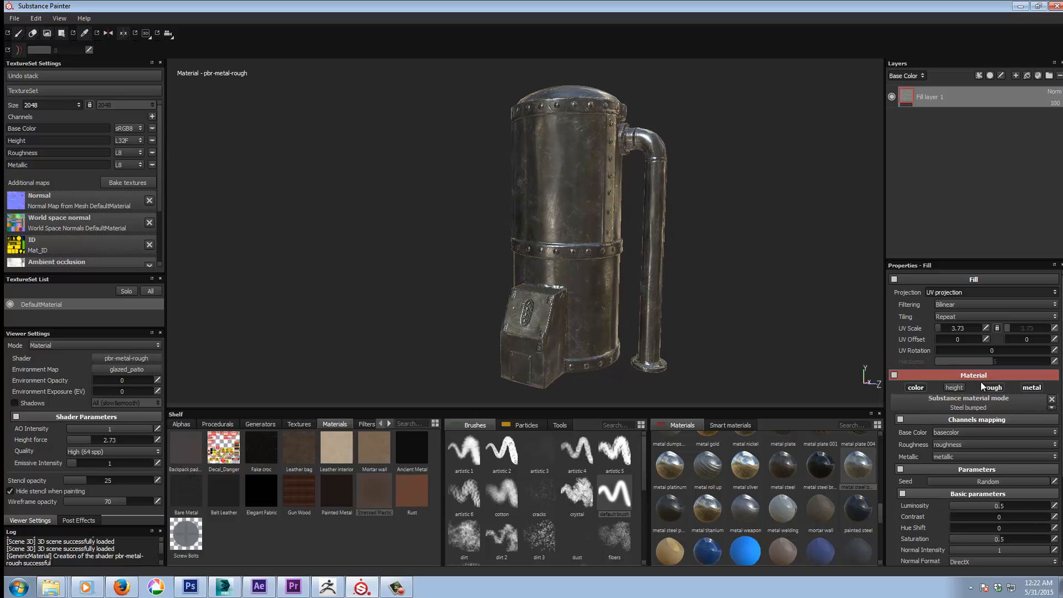
click(954, 388)
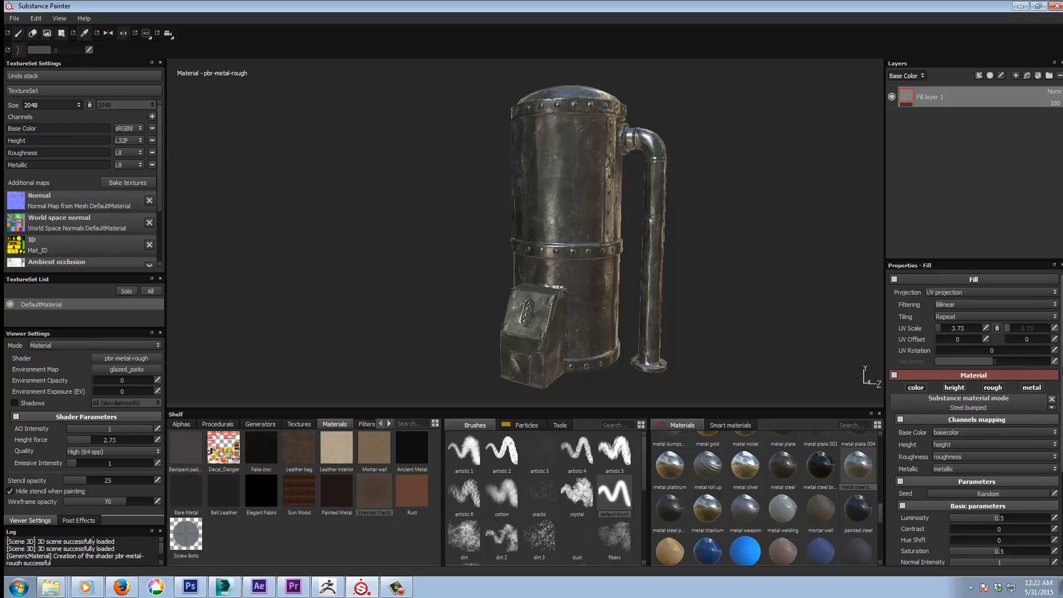
mouse_move(1061, 360)
mouse_down()
mouse_move(1062, 453)
mouse_move(1061, 360)
mouse_up()
Rename the fill layer as base_metal
double_click(939, 97)
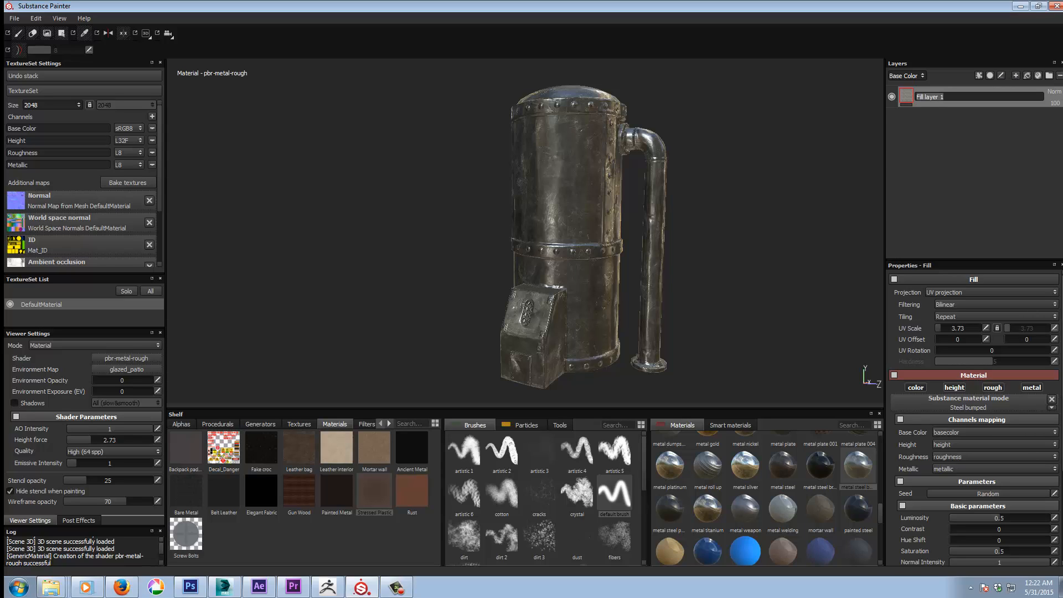
text(base_metal)
key(Return)
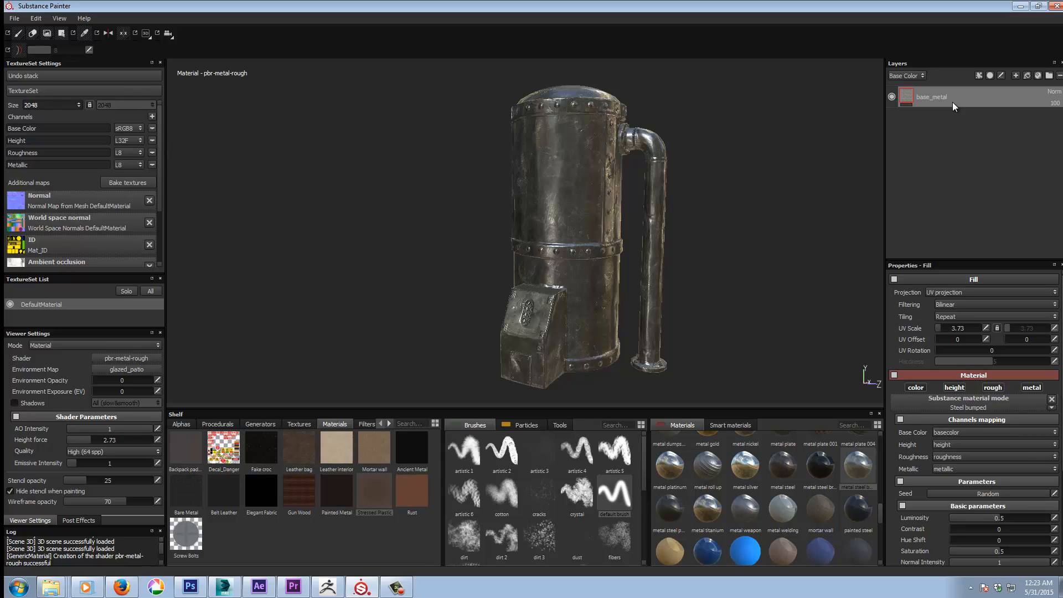
Create a layer folder named Metal and move the base_metal layer into it
click(1050, 75)
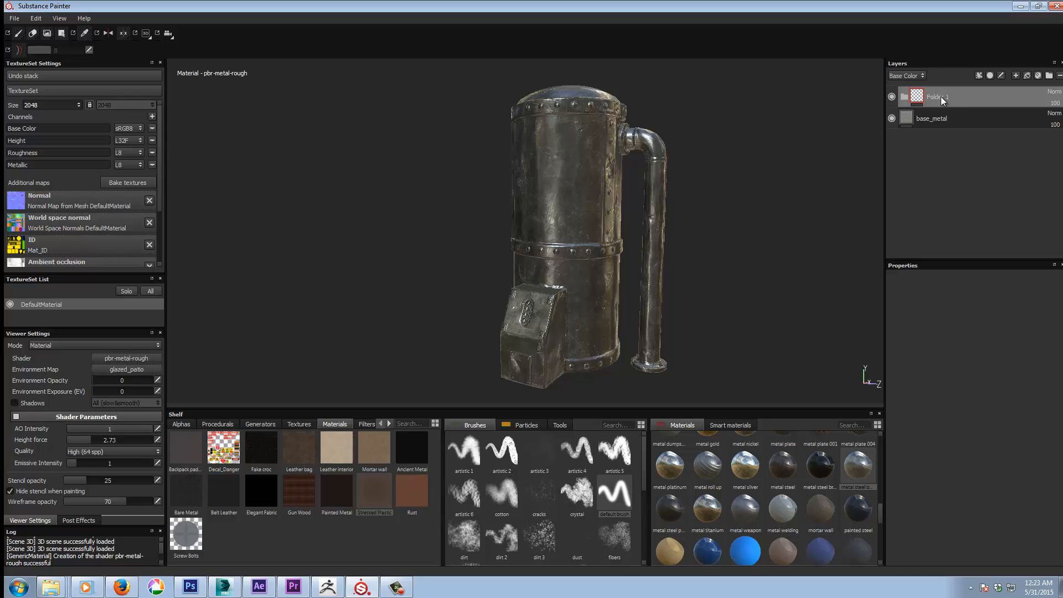
double_click(941, 97)
key(ctrl+a)
text(Metal)
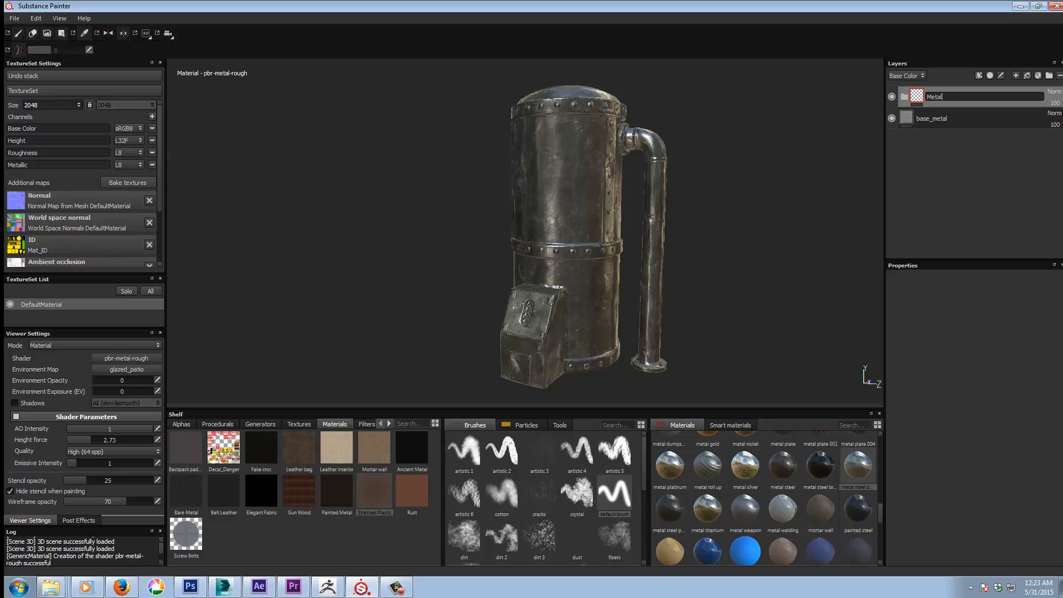
key(Return)
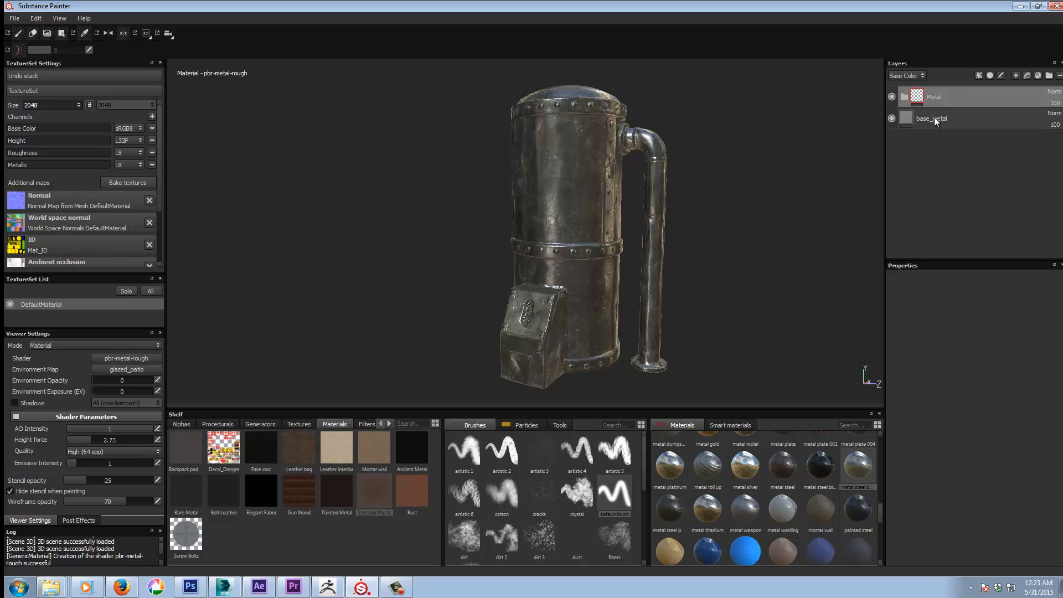
drag(935, 117, 945, 100)
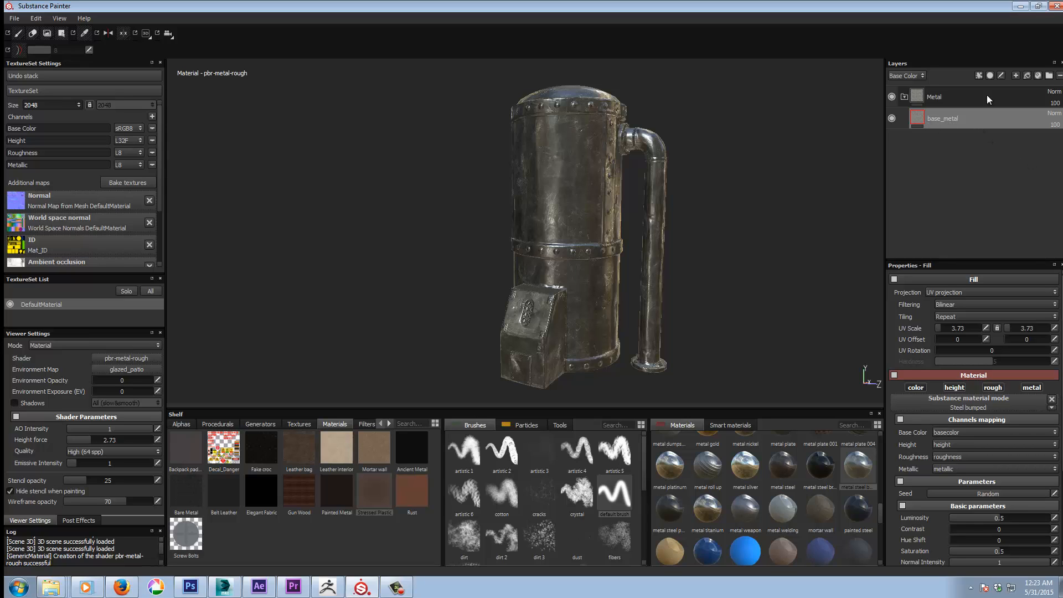
Add a new paint layer above base_metal inside the Metal folder and frame the front of the tank
click(1017, 76)
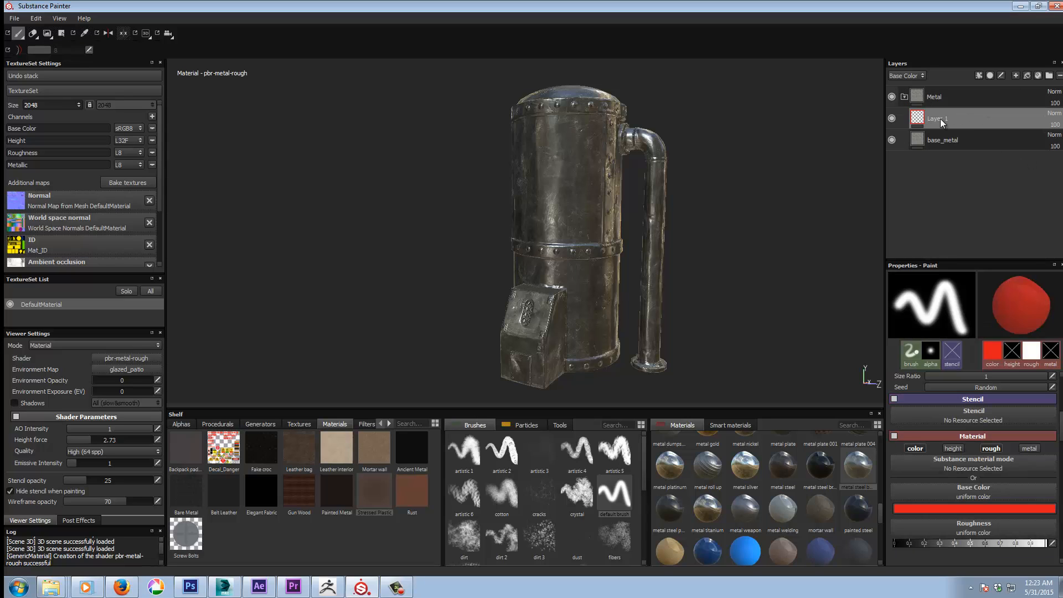
alt+drag(797, 208, 744, 236)
alt+right_drag(764, 238, 844, 248)
alt+middle_drag(670, 231, 673, 289)
alt+drag(807, 242, 755, 258)
alt+middle_drag(753, 259, 734, 213)
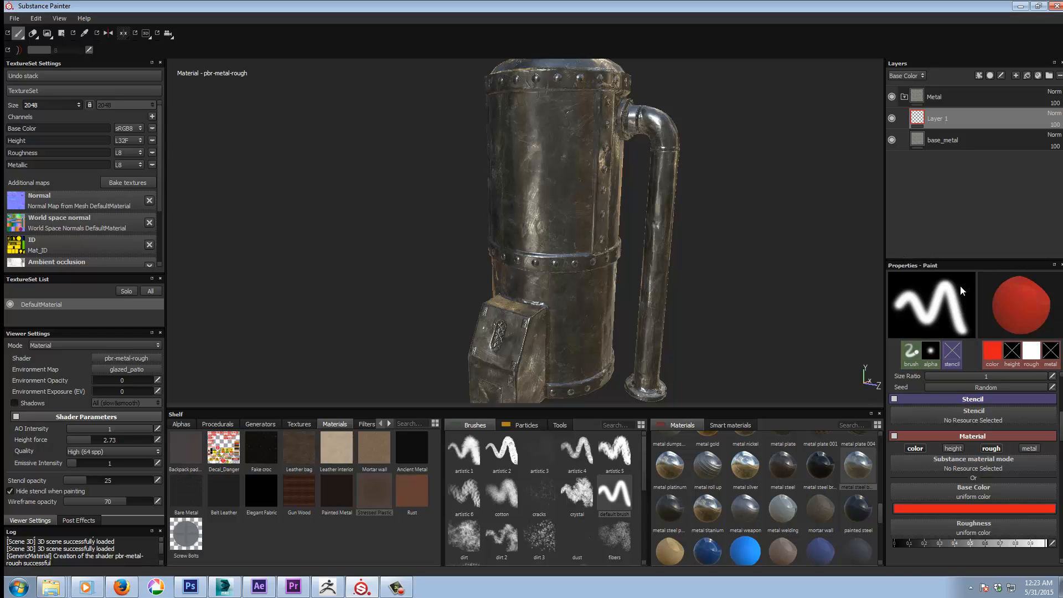
Enable the metallic channel in the brush material alongside color and roughness, leaving height off
click(990, 450)
mouse_move(843, 470)
scroll(880, 514, down, 1)
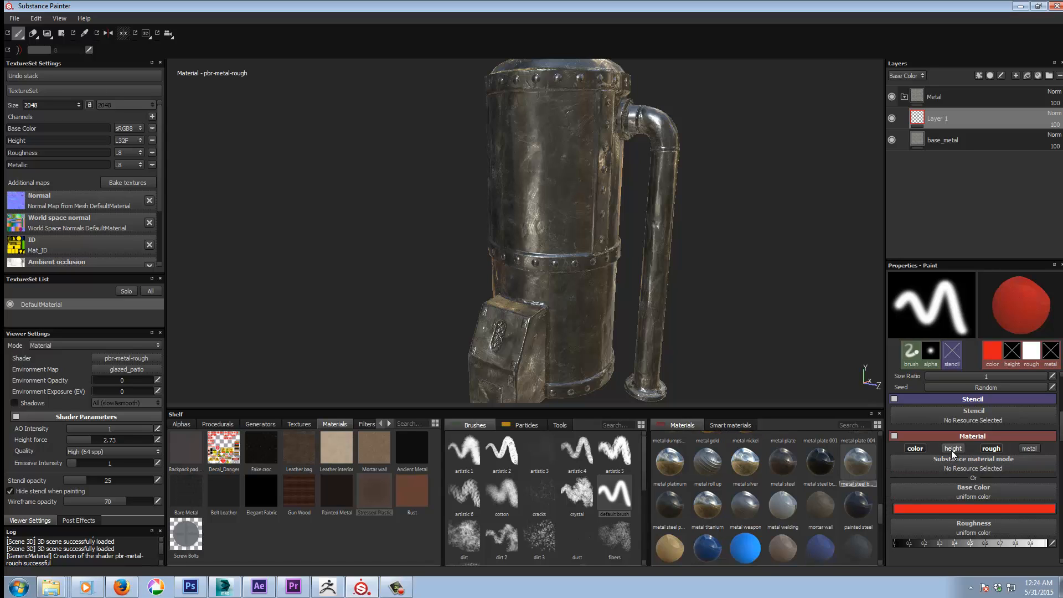
click(1030, 447)
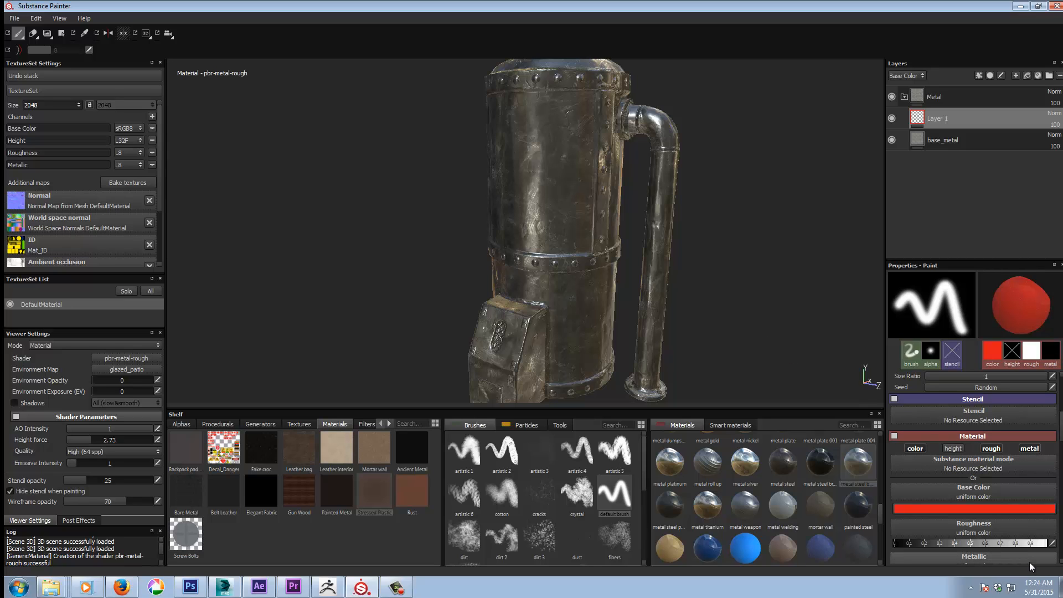
Paint a vertical red stroke down the front of the tank's upper section on the new layer and inspect it up close
alt+drag(700, 302, 748, 302)
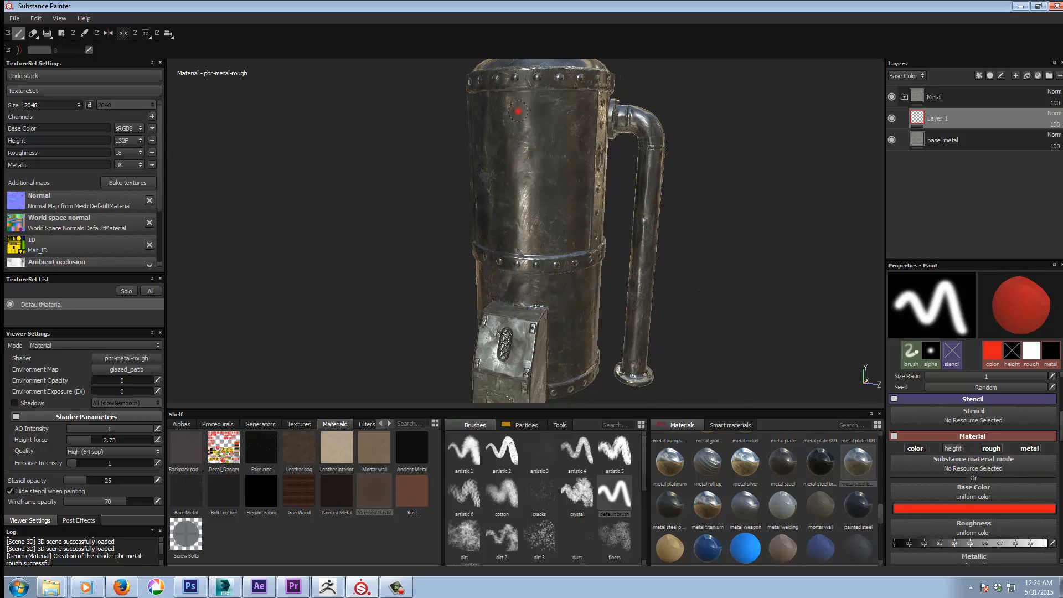
drag(526, 110, 535, 230)
alt+drag(733, 183, 775, 190)
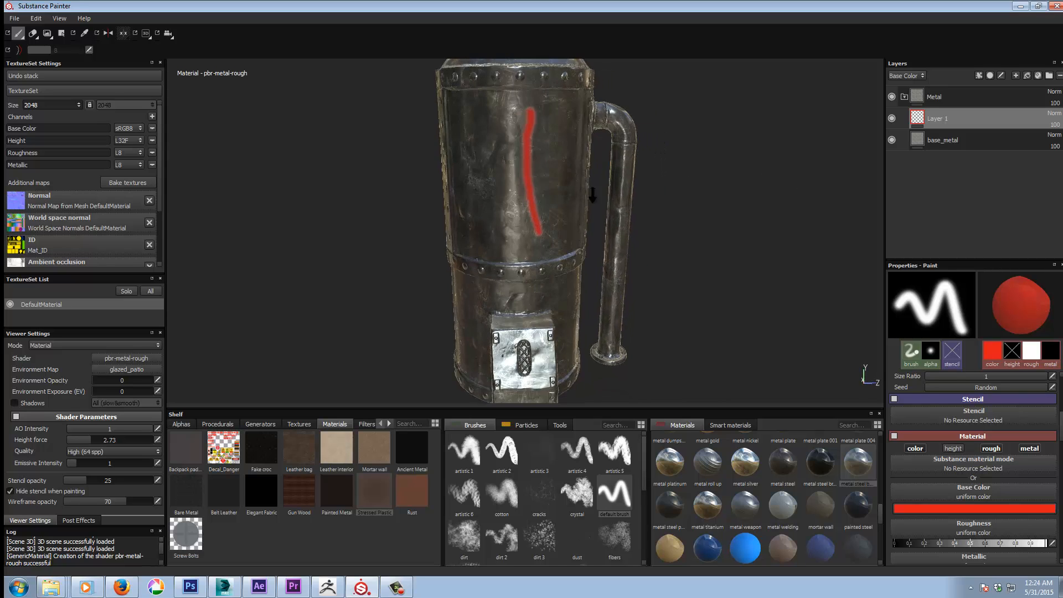
alt+right_drag(592, 196, 607, 217)
alt+middle_drag(607, 217, 676, 258)
mouse_move(601, 235)
alt+mouse_down()
mouse_move(624, 230)
mouse_move(605, 235)
alt+mouse_up()
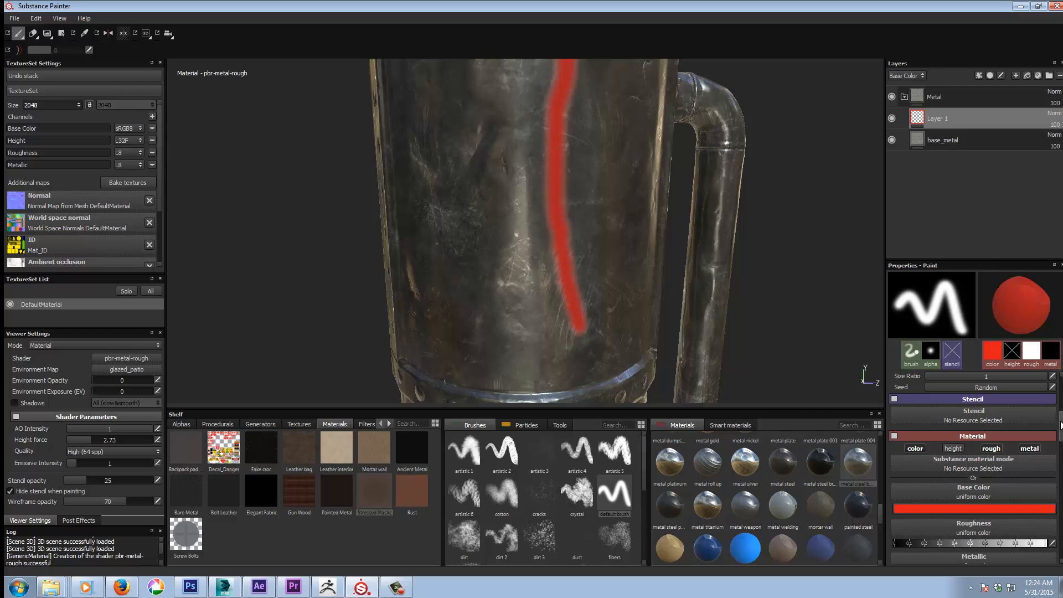
Undo the red stroke and paint red zigzag strokes at roughness 0 on the tank's upper section, checking their gloss under rotated lighting
drag(1062, 425, 1062, 425)
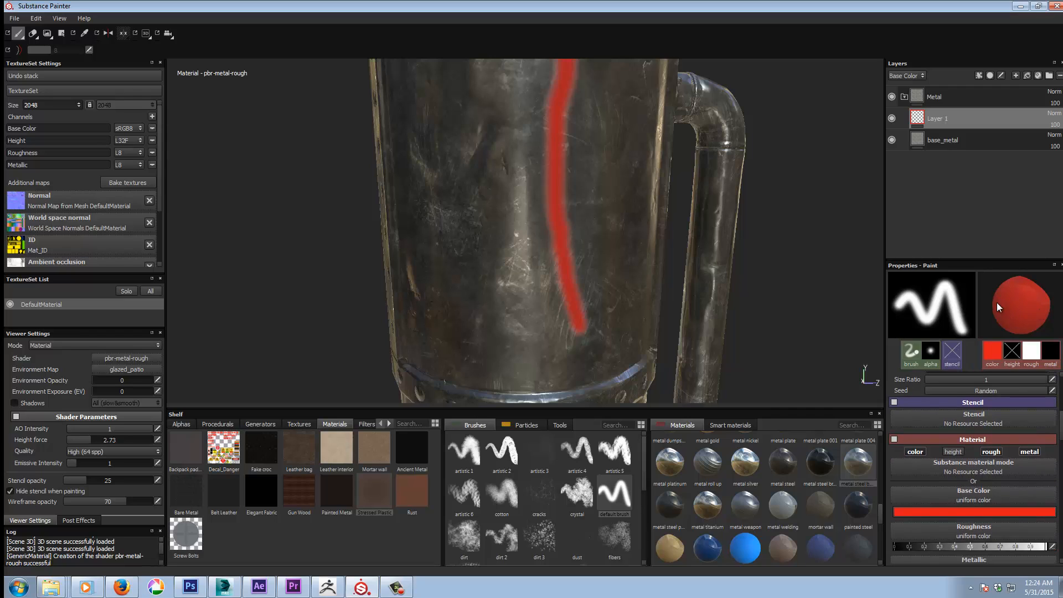
key(ctrl+z)
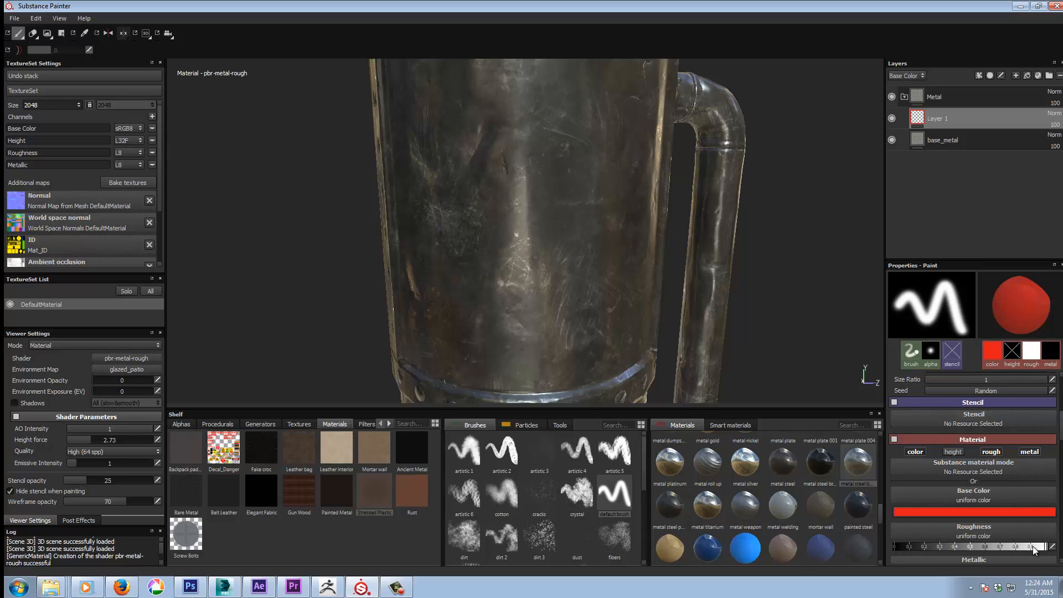
drag(1033, 546, 891, 547)
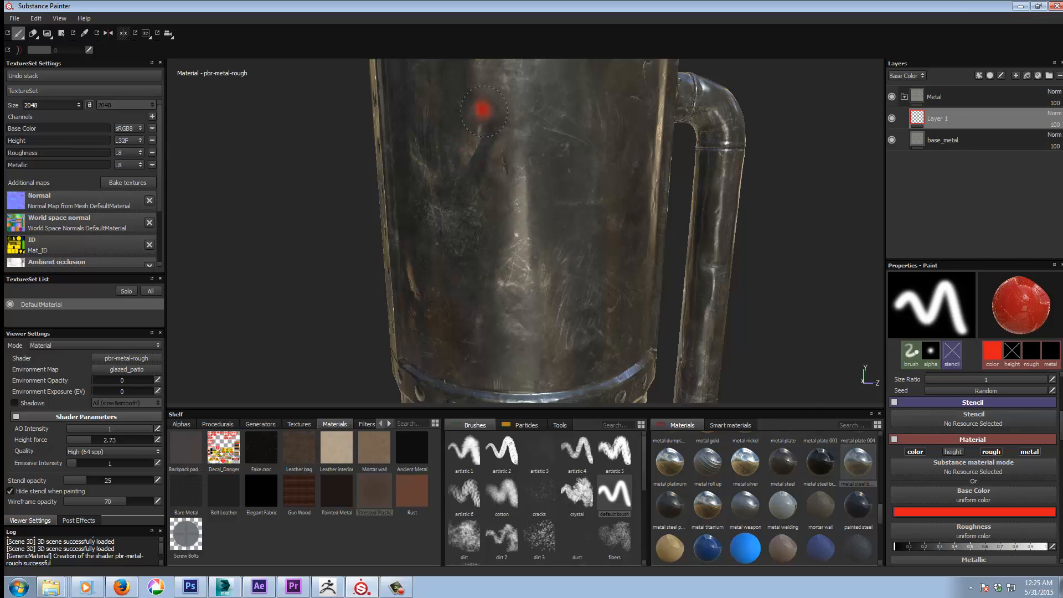
mouse_move(483, 109)
mouse_down()
mouse_move(474, 313)
mouse_move(508, 108)
mouse_move(538, 288)
mouse_move(544, 138)
mouse_up()
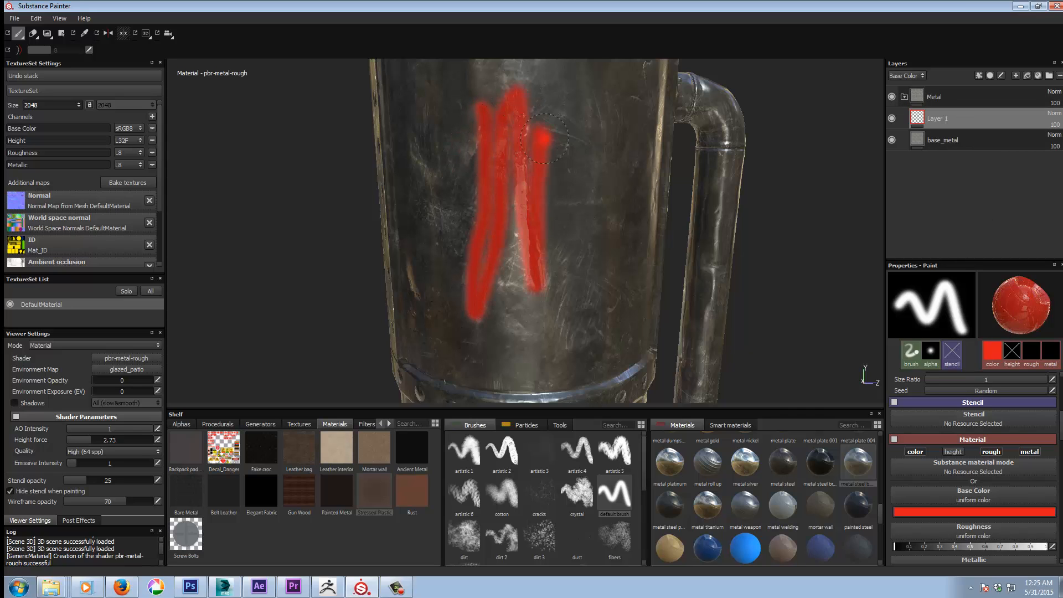
mouse_move(723, 225)
alt+mouse_down()
mouse_move(861, 220)
mouse_move(506, 234)
alt+mouse_up()
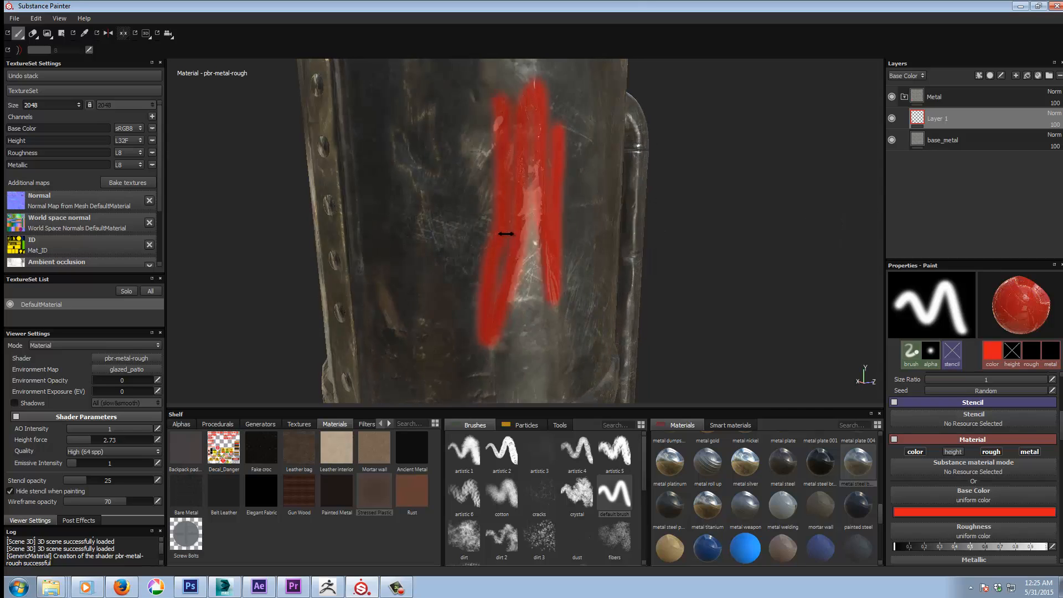
shift+right_drag(505, 233, 510, 233)
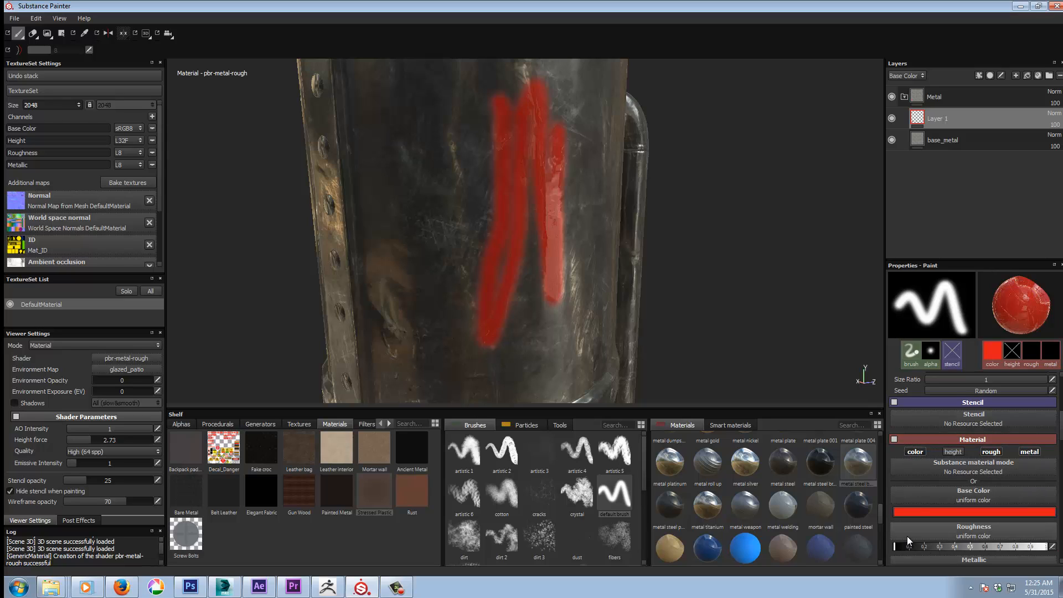
Try a red patch at roughness about 0.75 over the zigzag strokes, then undo all the red paint
drag(896, 545, 1009, 548)
mouse_move(626, 187)
alt+mouse_down()
mouse_move(655, 190)
mouse_move(621, 195)
alt+mouse_up()
mouse_move(532, 161)
mouse_down()
mouse_move(546, 256)
mouse_move(518, 235)
mouse_move(537, 297)
mouse_move(515, 265)
mouse_move(518, 140)
mouse_up()
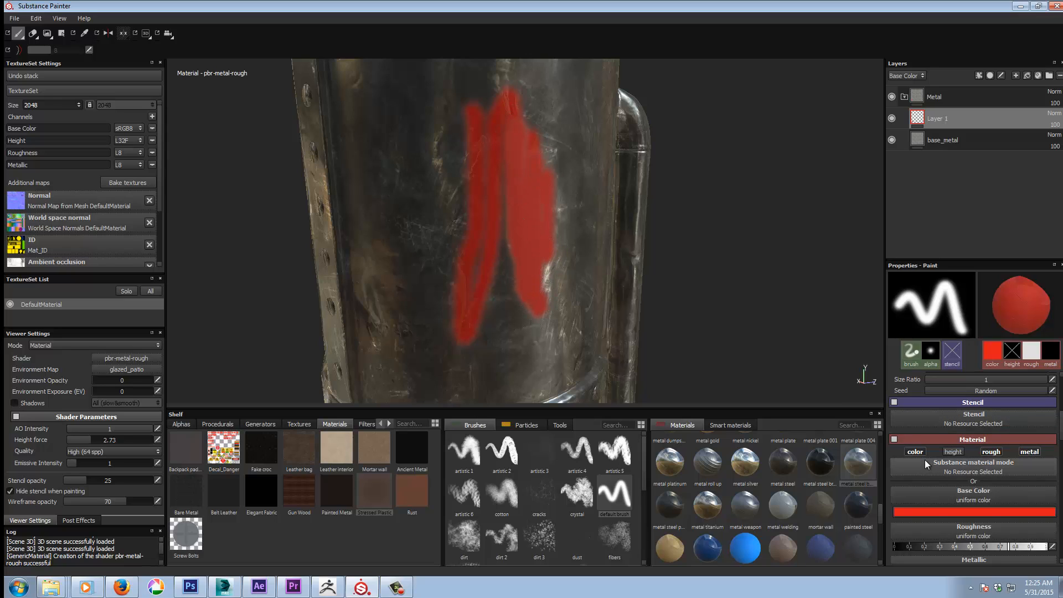
key(ctrl+z)
key(ctrl+z)
key(ctrl+z)
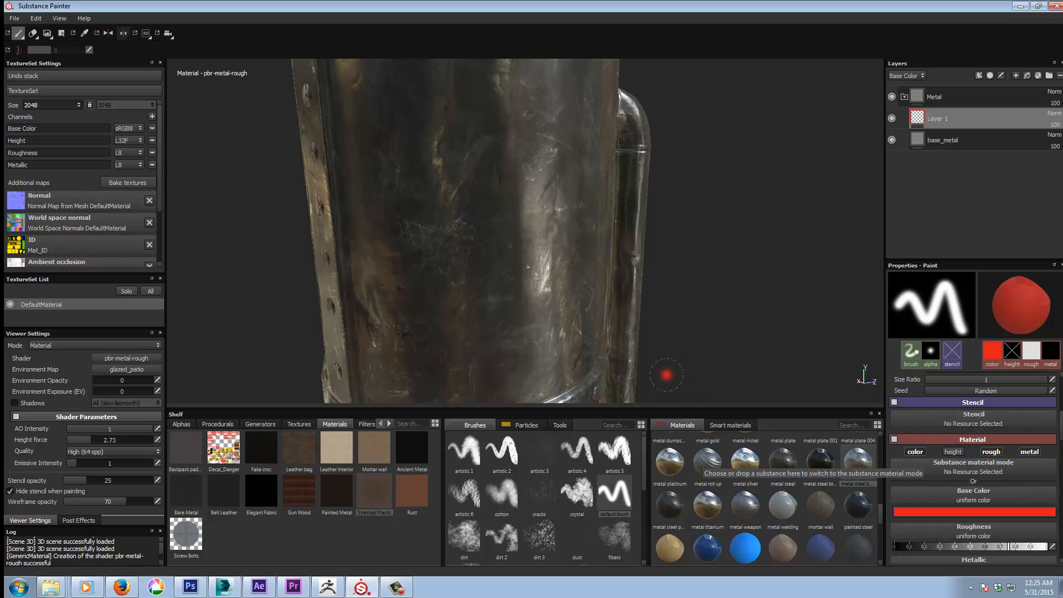
Set the brush material's metallic value to 1 and its roughness to about 0.2
alt+middle_drag(718, 254, 714, 261)
alt+right_drag(752, 265, 466, 274)
alt+middle_drag(670, 276, 673, 251)
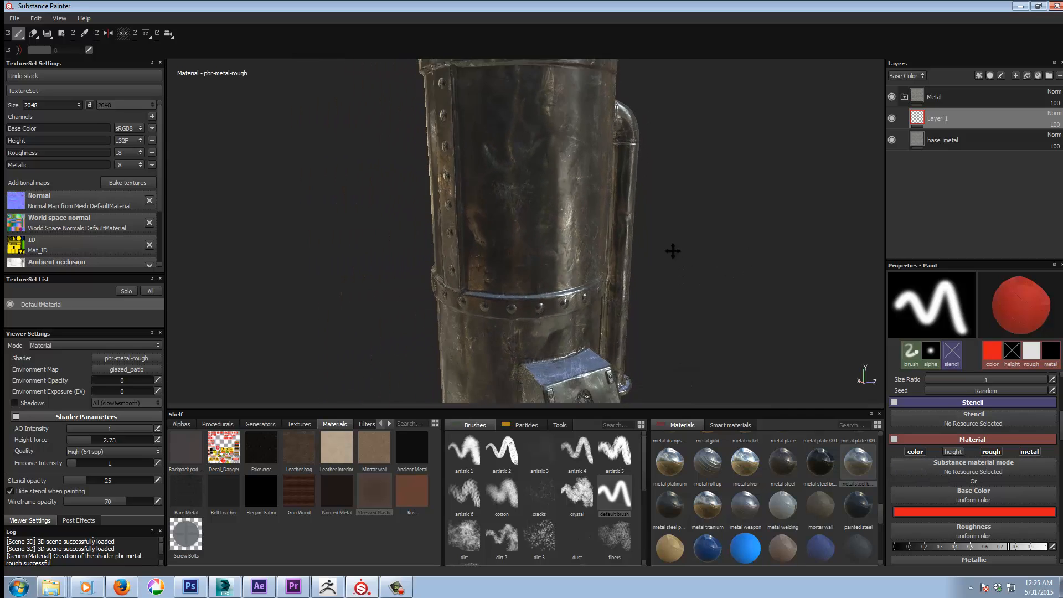
alt+drag(672, 250, 690, 294)
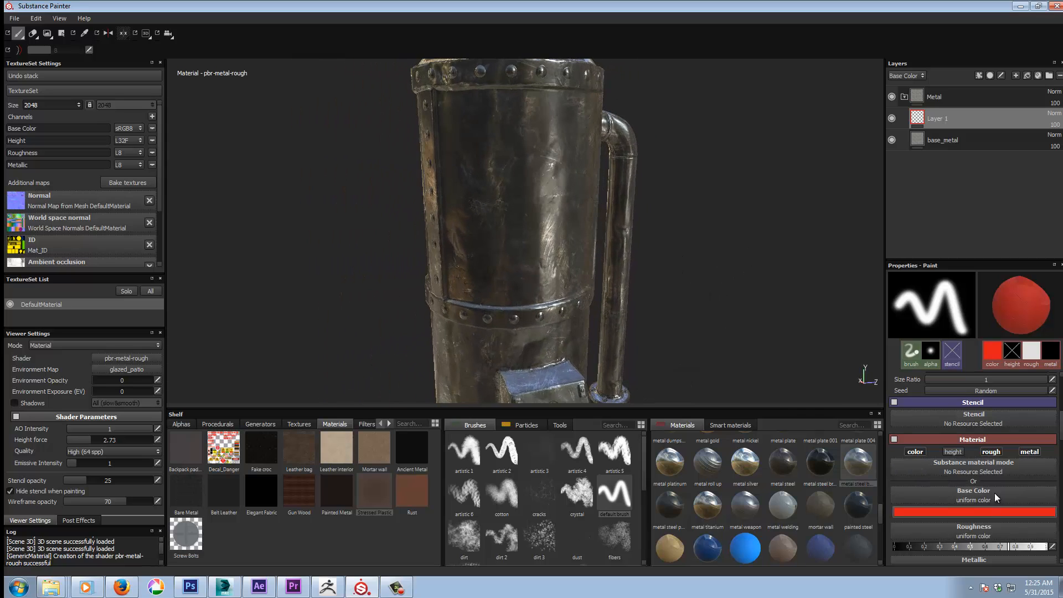
scroll(992, 424, down, 2)
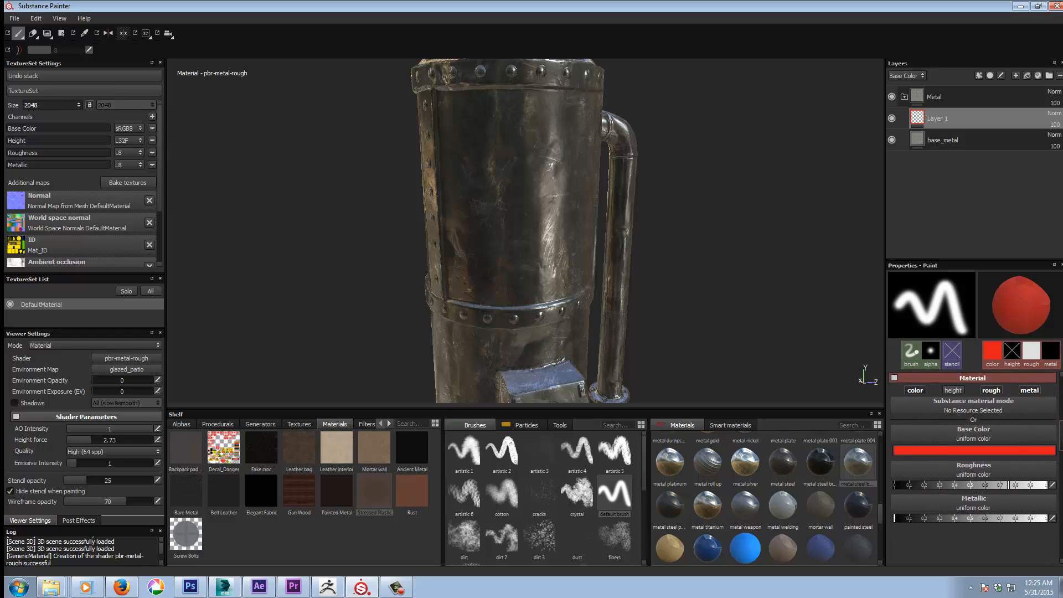
drag(1062, 432, 1061, 431)
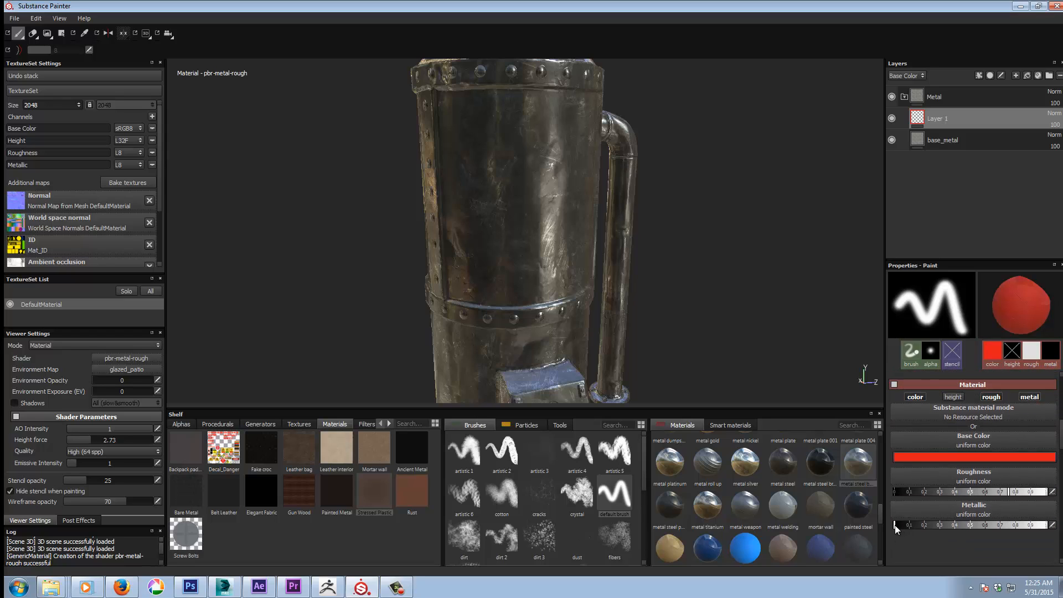
drag(895, 525, 1048, 526)
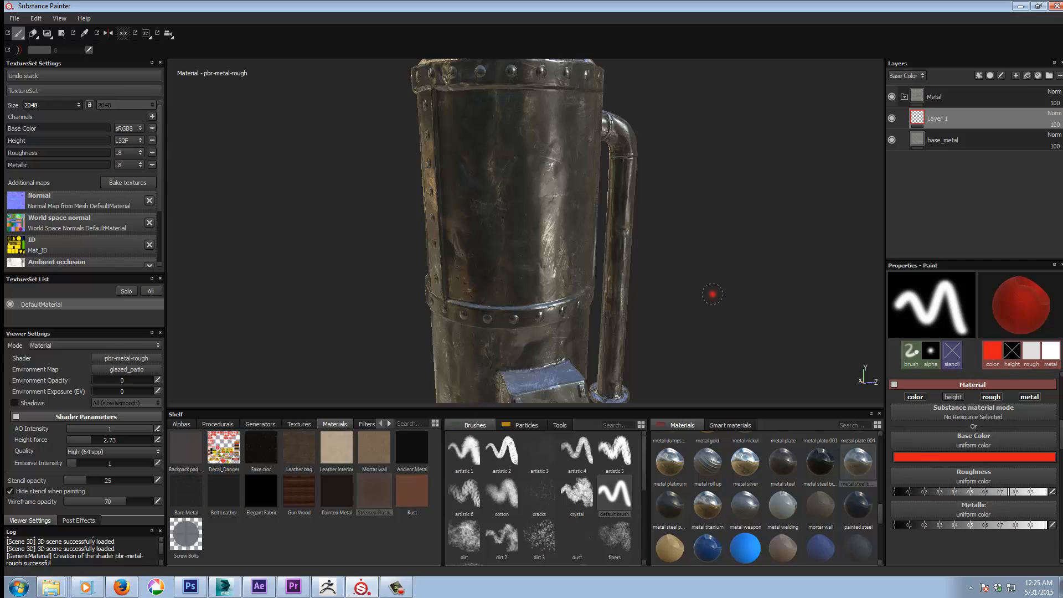
alt+drag(713, 295, 720, 270)
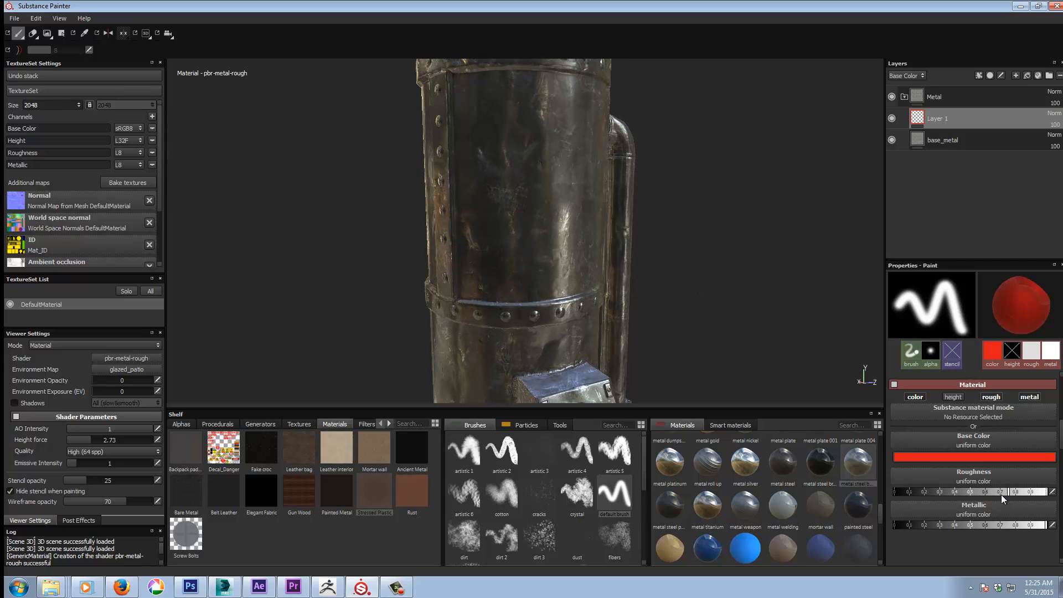
drag(1001, 491, 928, 494)
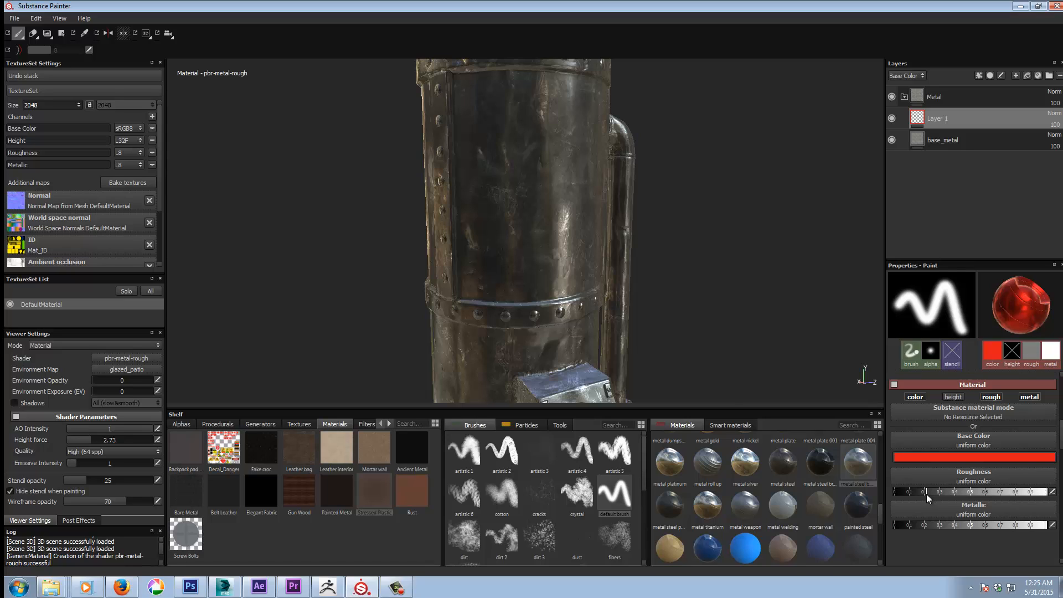
Paint an irregular red metallic patch on the tank's upper section and examine its reflections under rotated lighting
mouse_move(509, 126)
mouse_down()
mouse_move(524, 216)
mouse_move(551, 227)
mouse_move(548, 272)
mouse_move(523, 224)
mouse_move(555, 238)
mouse_up()
alt+right_drag(772, 247, 754, 293)
alt+drag(755, 293, 759, 302)
shift+right_drag(556, 214, 591, 209)
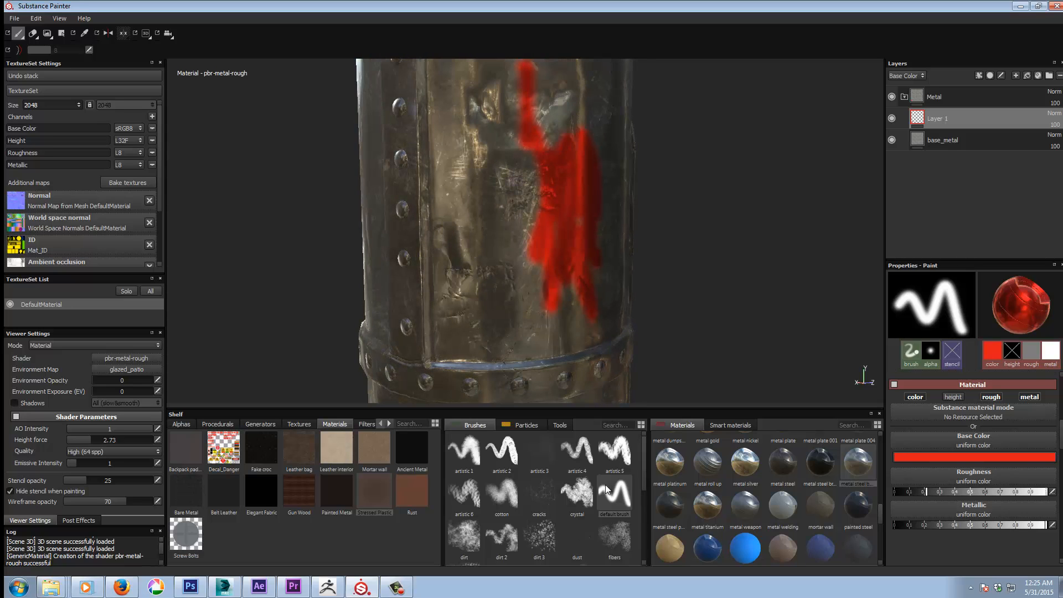
Switch to the dirt brush and paint spattered red around the existing metallic patch
click(463, 537)
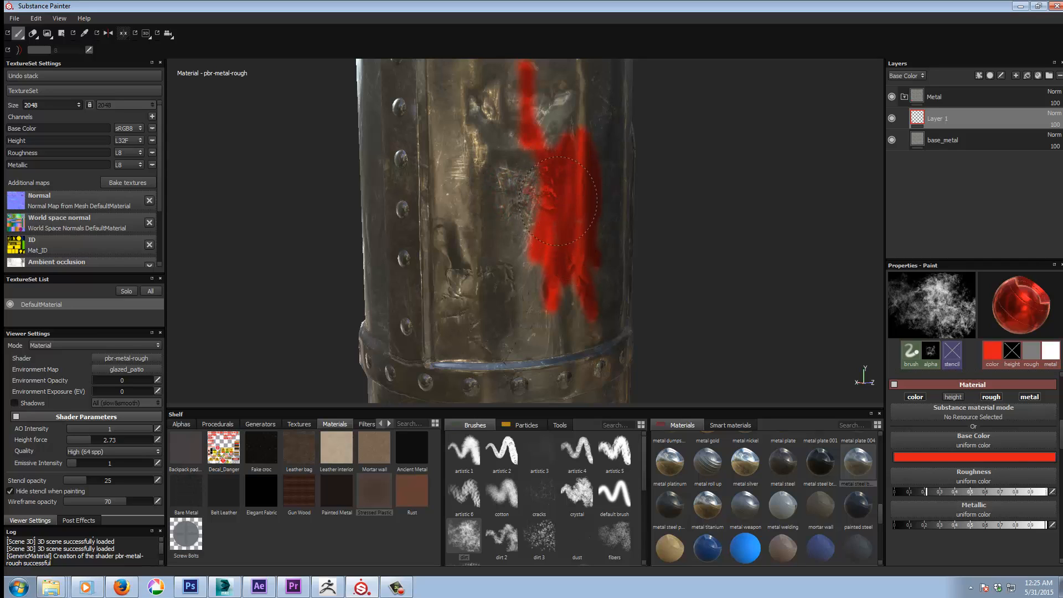
alt+drag(721, 232, 677, 231)
shift+right_drag(545, 216, 582, 209)
mouse_move(692, 255)
alt+mouse_down()
mouse_move(711, 255)
mouse_move(662, 253)
alt+mouse_up()
drag(491, 177, 440, 222)
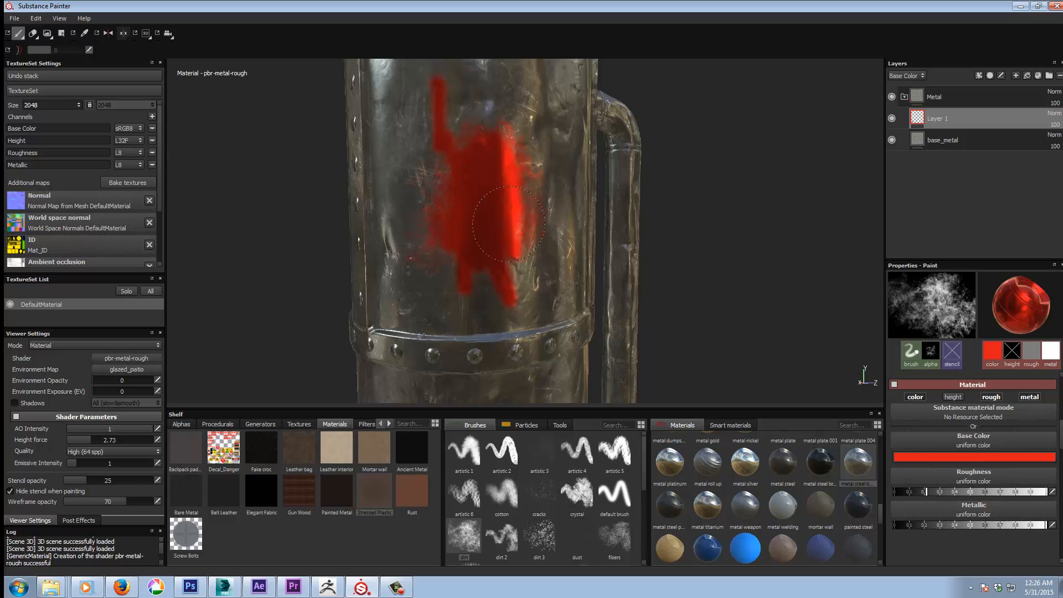
alt+drag(832, 219, 869, 214)
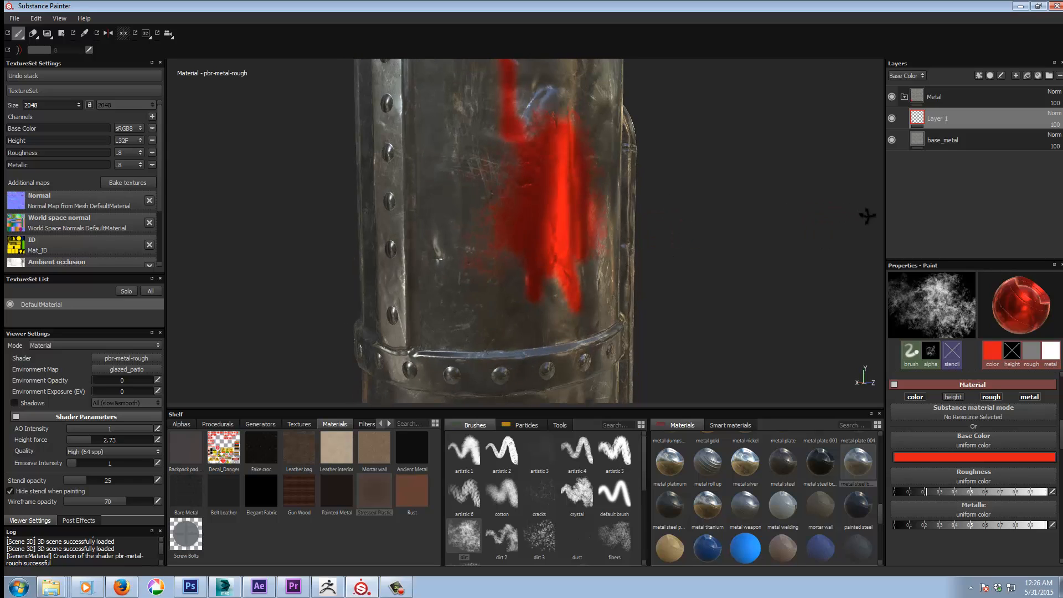
Set the brush roughness to about 0.35 and paint over the red patch, comparing its reflections under rotated lighting
drag(925, 491, 947, 491)
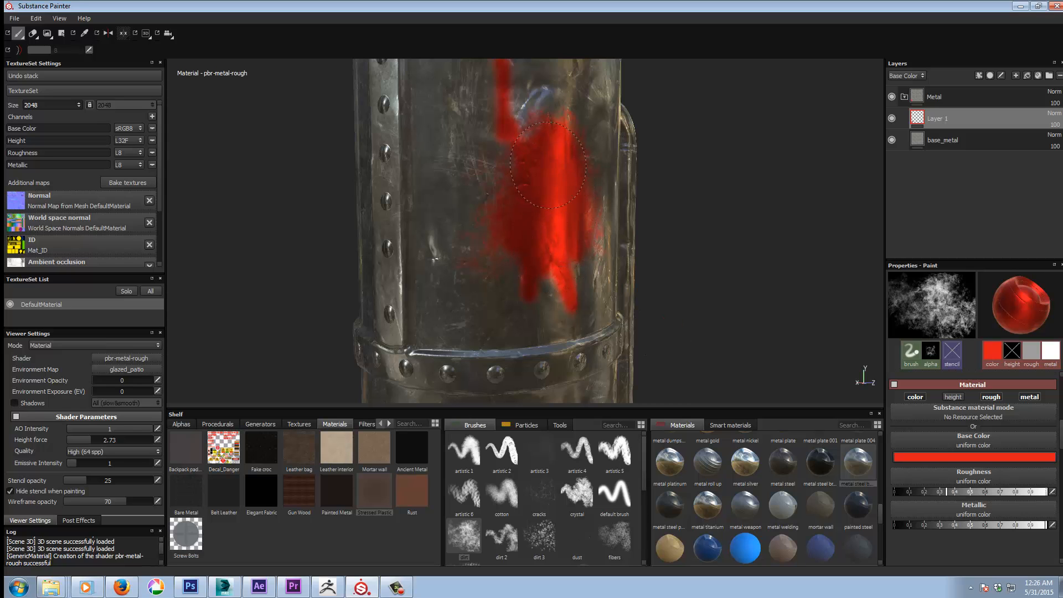
alt+drag(767, 299, 819, 301)
shift+right_drag(554, 226, 609, 223)
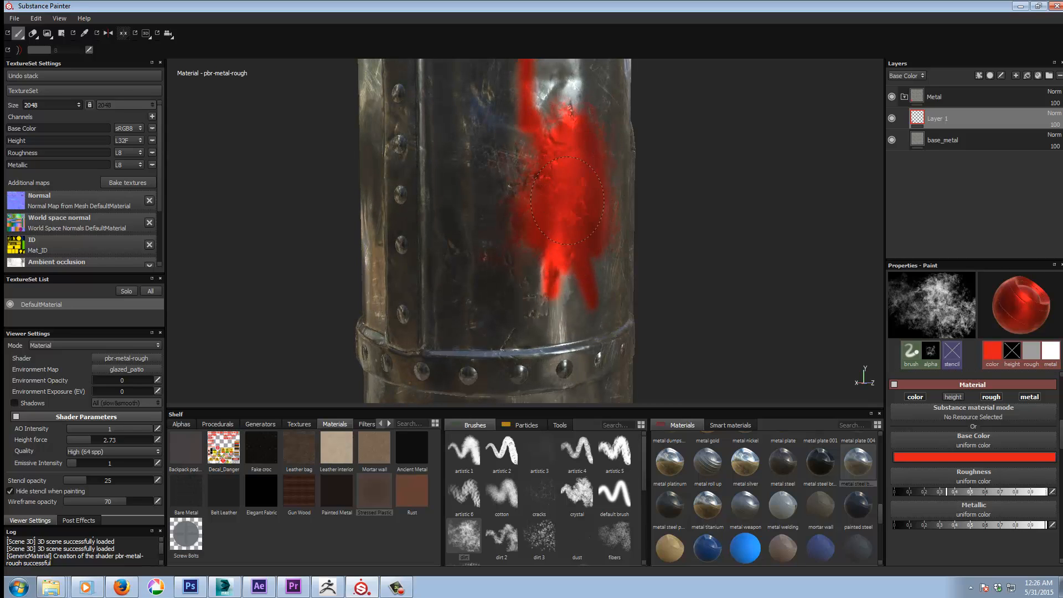
mouse_move(719, 288)
alt+mouse_down()
mouse_move(720, 278)
mouse_move(721, 294)
alt+mouse_up()
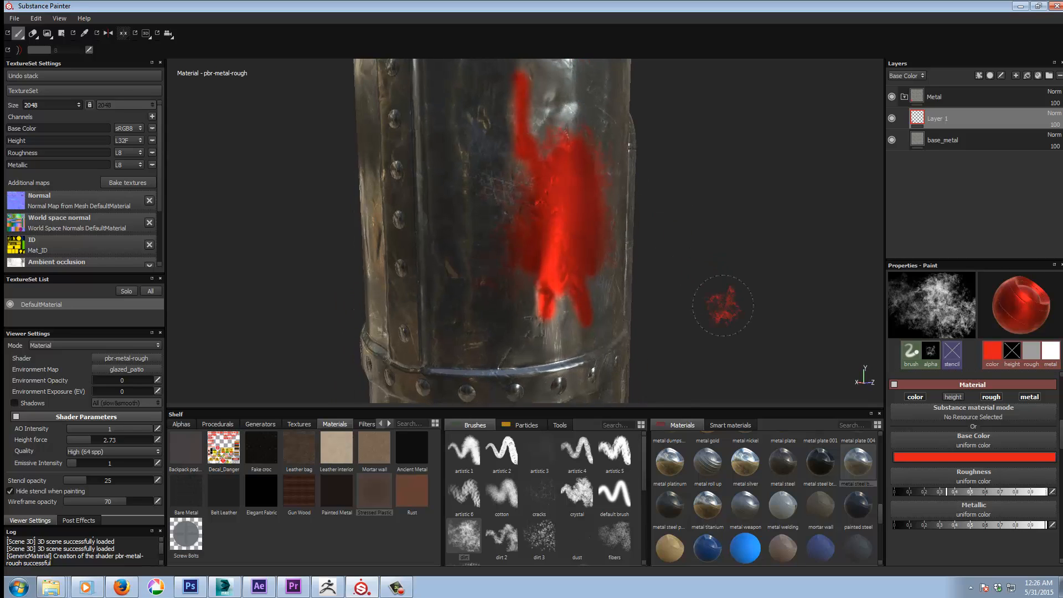
Undo the red painting and add a new paint layer above base_metal, with the height channel enabled in the brush material
key(ctrl+z)
key(ctrl+z)
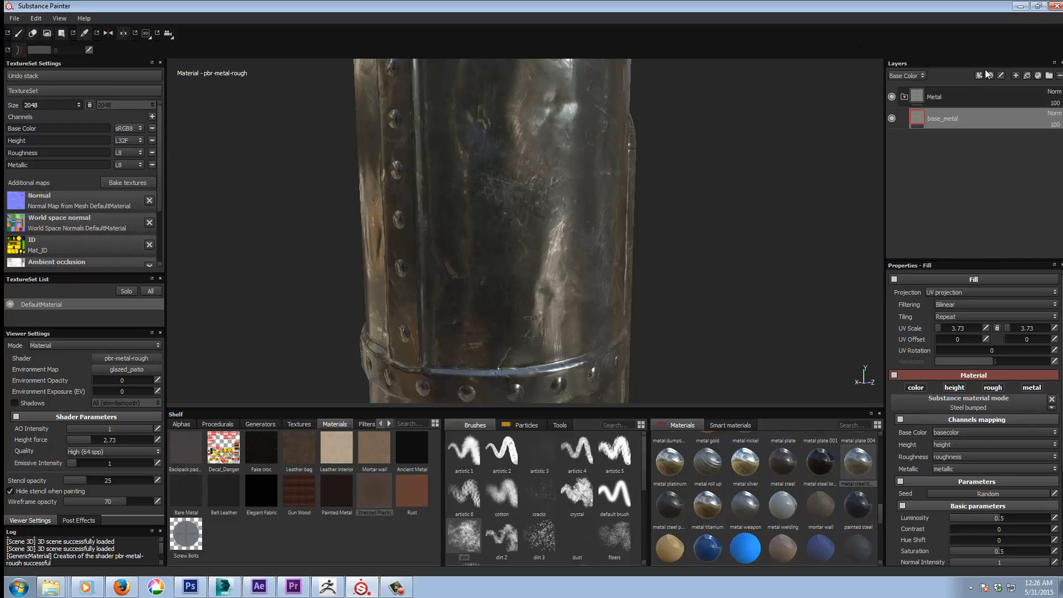
click(1017, 77)
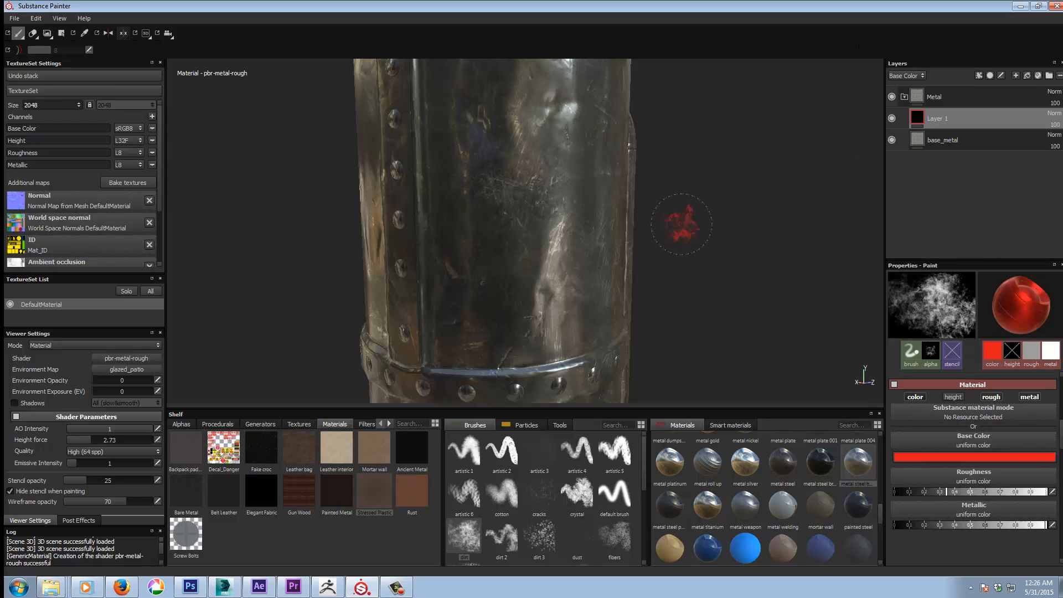
click(953, 397)
drag(476, 238, 518, 197)
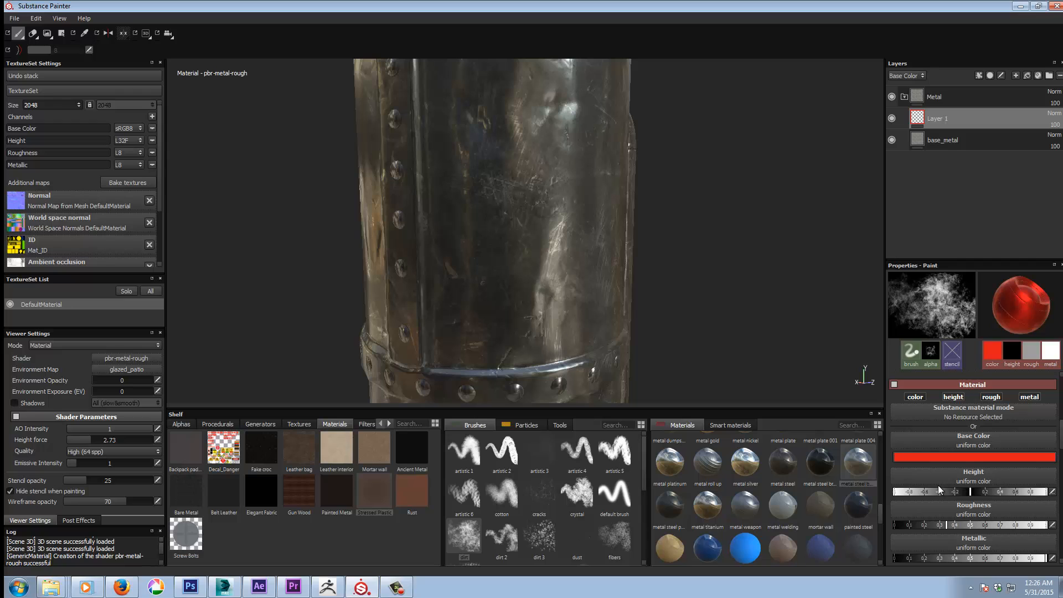
Set the brush height to about -0.45 and paint a recessed red dirt patch on the panel beside the riveted seam
alt+drag(729, 297, 752, 298)
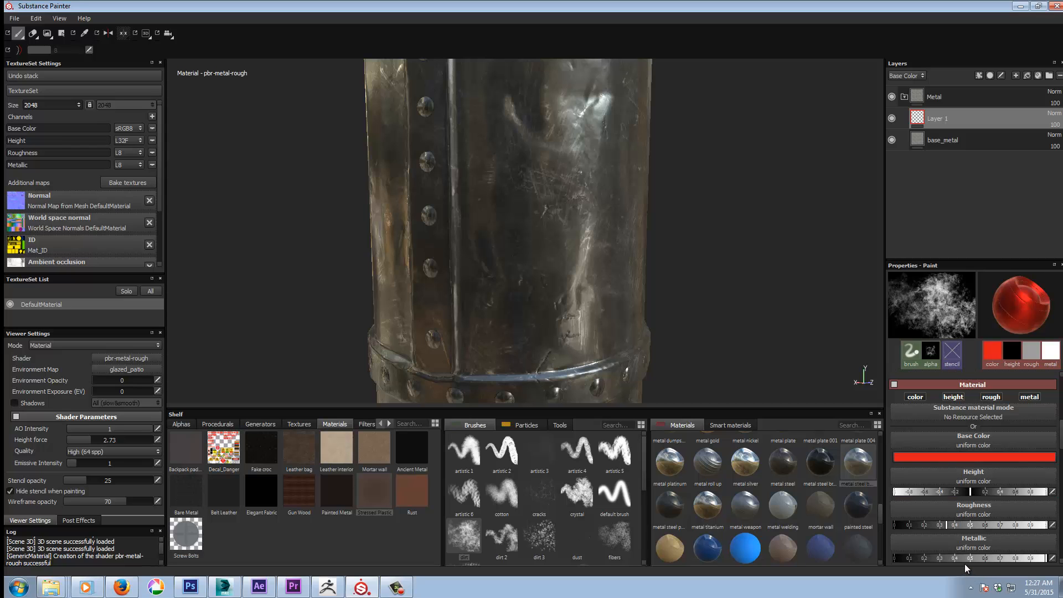
alt+drag(705, 266, 719, 244)
alt+middle_drag(719, 244, 693, 332)
alt+right_drag(693, 332, 762, 288)
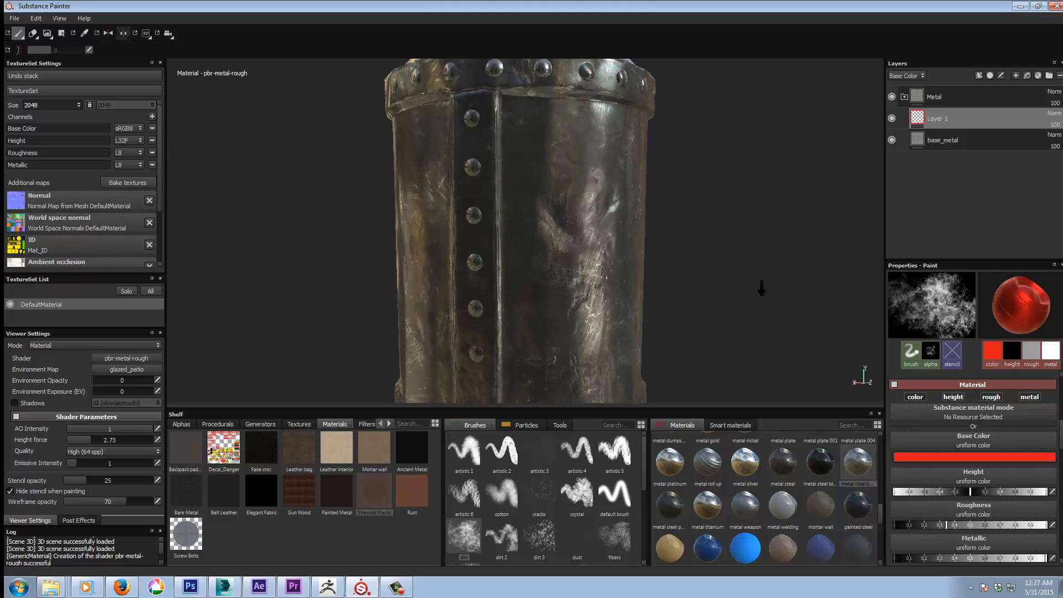
alt+drag(762, 288, 702, 304)
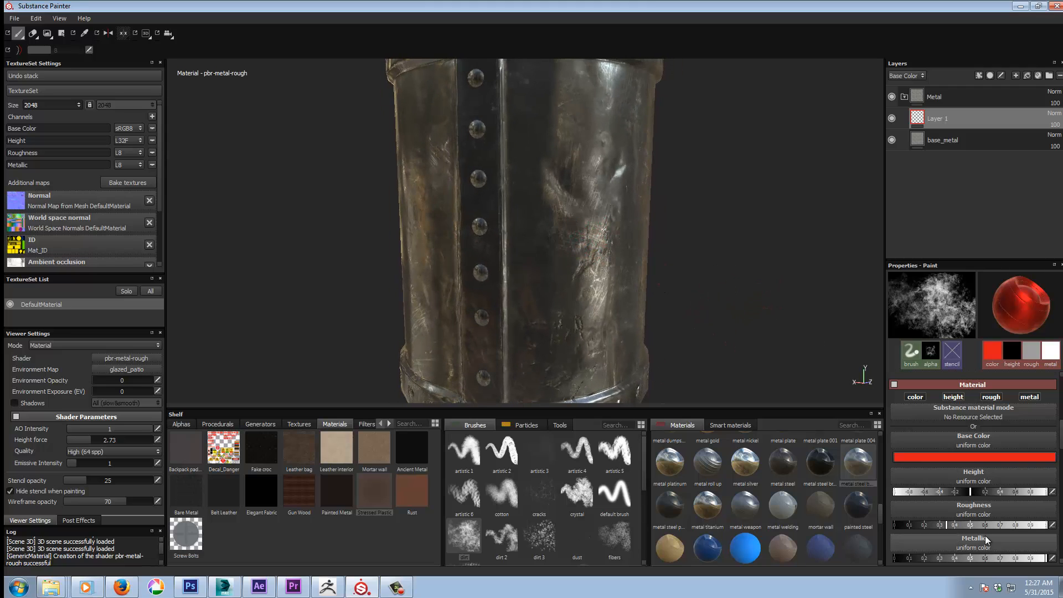
drag(972, 495, 1016, 493)
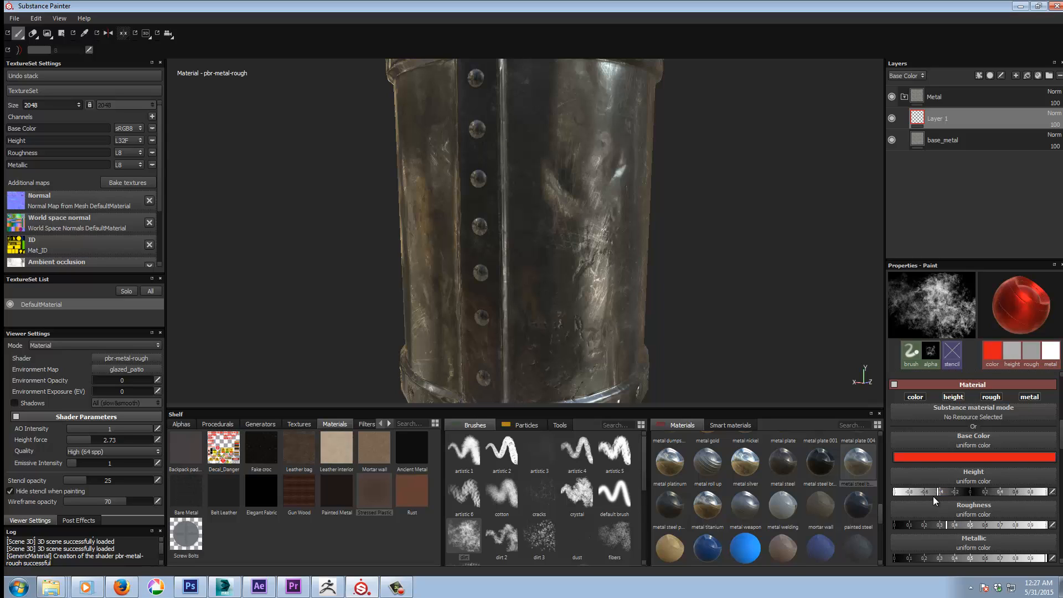
drag(934, 496, 938, 497)
click(570, 265)
mouse_move(574, 182)
mouse_down()
mouse_move(570, 232)
mouse_move(548, 277)
mouse_move(593, 171)
mouse_move(590, 288)
mouse_up()
mouse_move(659, 257)
alt+mouse_down()
mouse_move(700, 260)
mouse_move(678, 258)
alt+mouse_up()
mouse_move(678, 257)
alt+right_down()
mouse_move(792, 299)
mouse_move(864, 355)
mouse_move(843, 317)
mouse_move(821, 308)
alt+right_up()
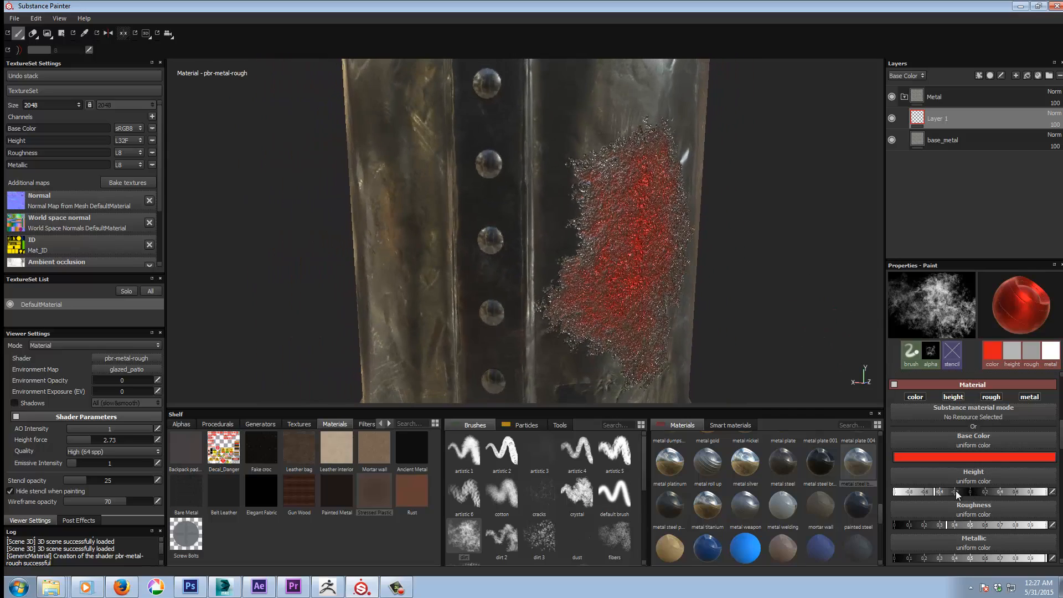
Set the brush height to about 0.5 and paint a raised red patch next to the recessed one
drag(940, 492, 1008, 491)
alt+drag(708, 229, 665, 231)
mouse_move(609, 177)
mouse_down()
mouse_move(604, 213)
mouse_move(601, 151)
mouse_move(609, 180)
mouse_up()
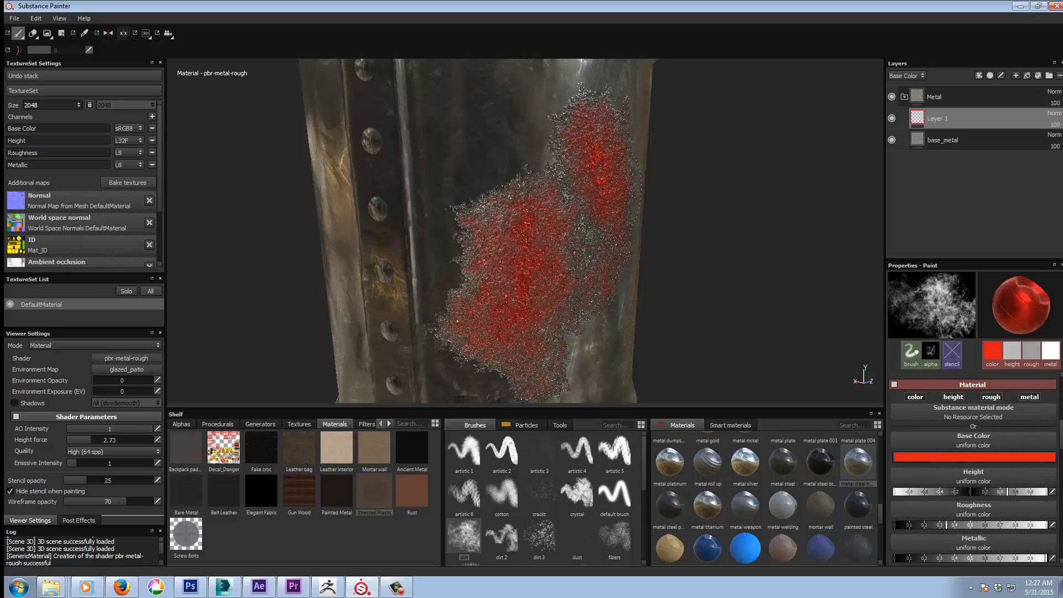
Examine the relief of the recessed and raised red patches up close and from several angles
mouse_move(747, 213)
alt+right_down()
mouse_move(829, 253)
mouse_move(839, 271)
alt+right_up()
mouse_move(819, 272)
alt+mouse_down()
mouse_move(732, 273)
mouse_move(743, 278)
alt+mouse_up()
alt+right_drag(743, 278, 631, 279)
alt+middle_drag(770, 254, 768, 303)
alt+drag(768, 303, 750, 285)
alt+middle_drag(750, 285, 770, 255)
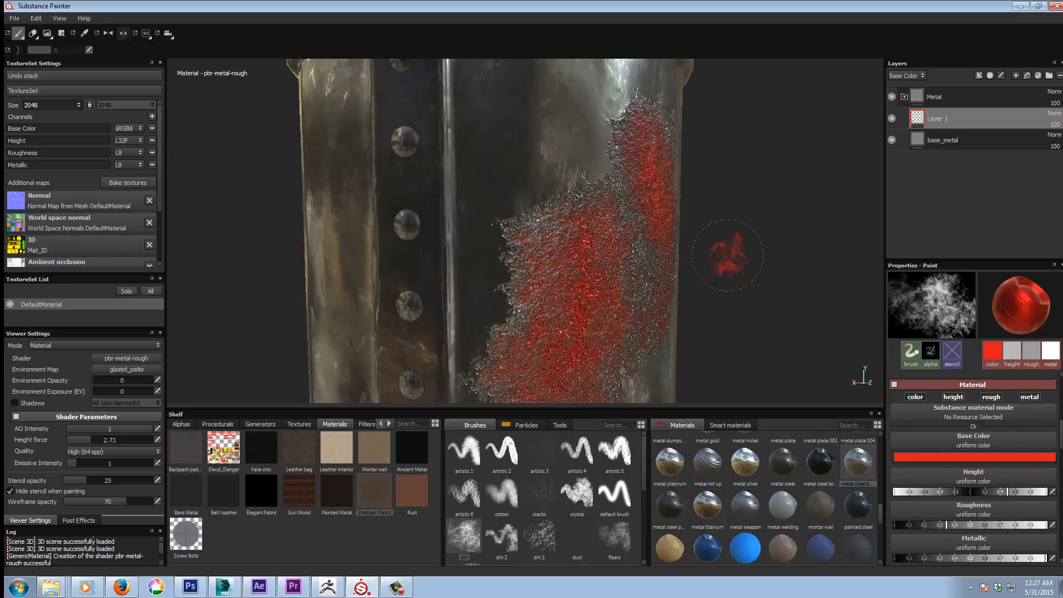
alt+right_drag(726, 254, 847, 266)
alt+middle_drag(686, 277, 738, 244)
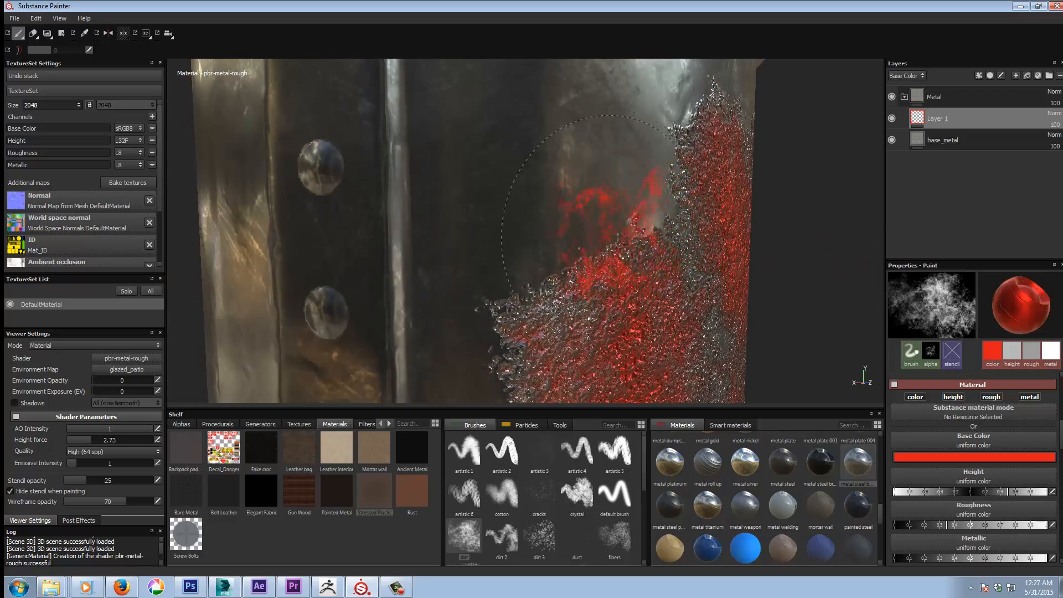
alt+right_drag(802, 299, 710, 293)
alt+middle_drag(749, 289, 781, 285)
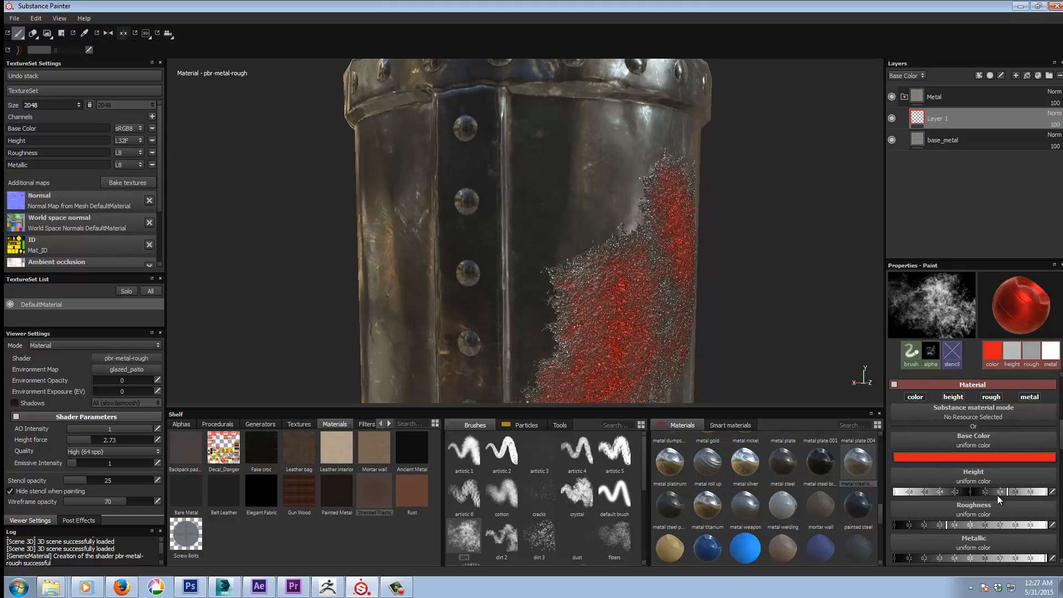
alt+drag(805, 315, 748, 301)
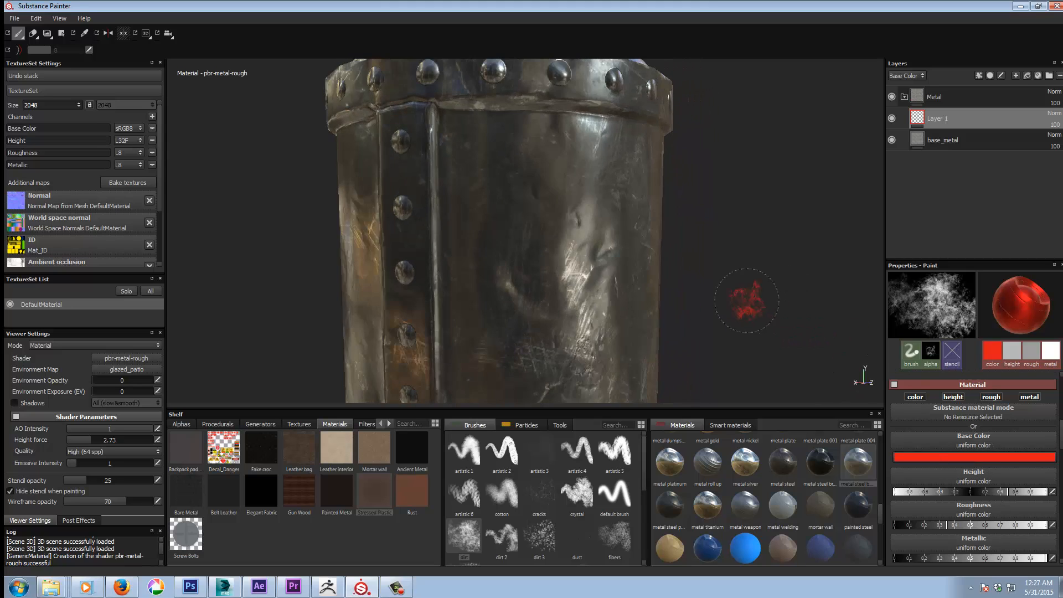
Switch to the default brush and enlarge it to a size of about 33 over the panel beside the riveted seam
alt+middle_drag(748, 301, 764, 259)
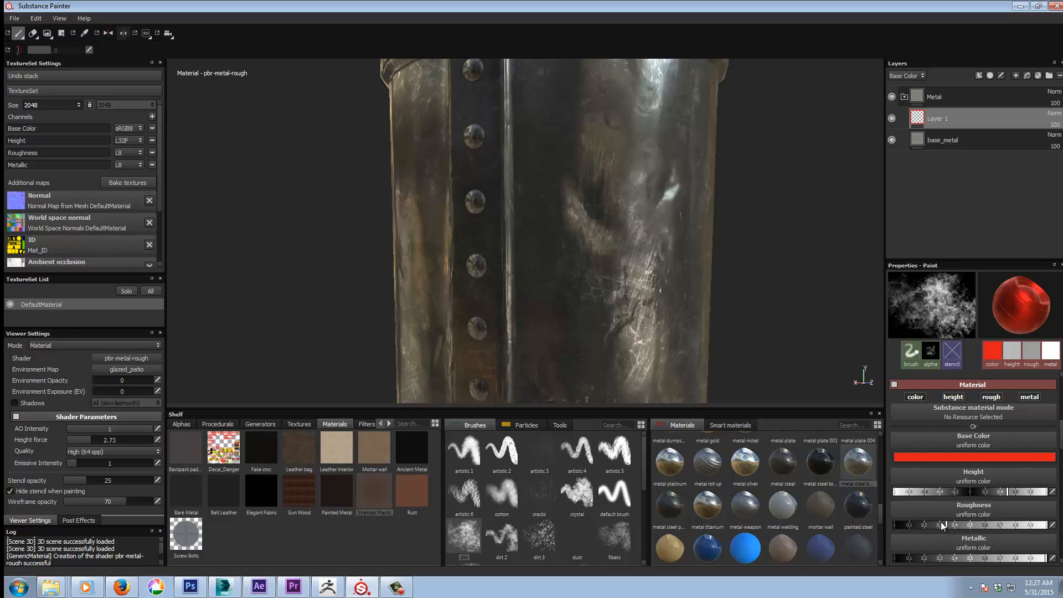
click(616, 497)
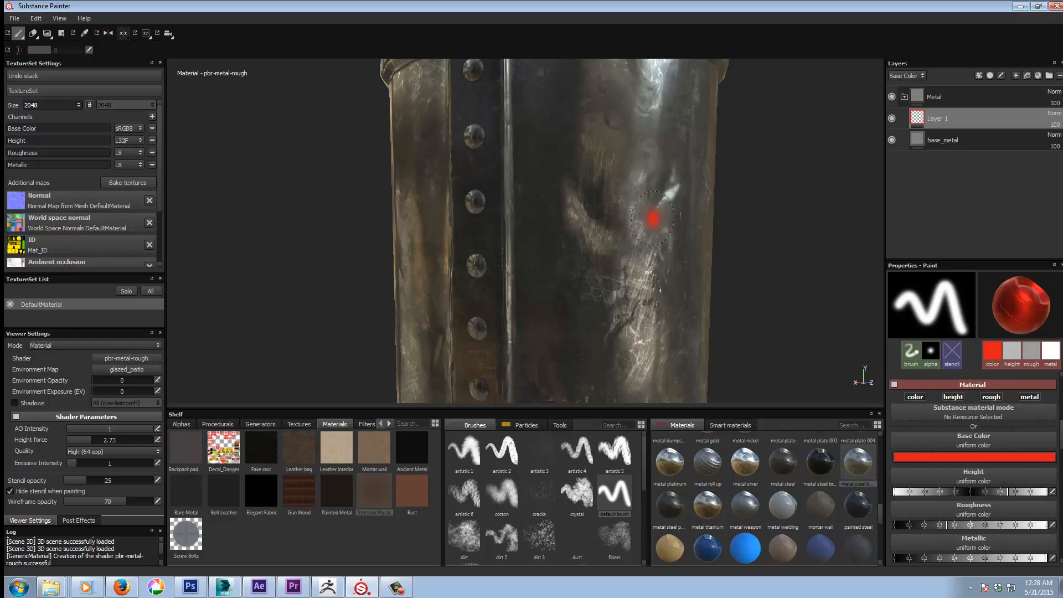
ctrl+right_drag(653, 219, 699, 234)
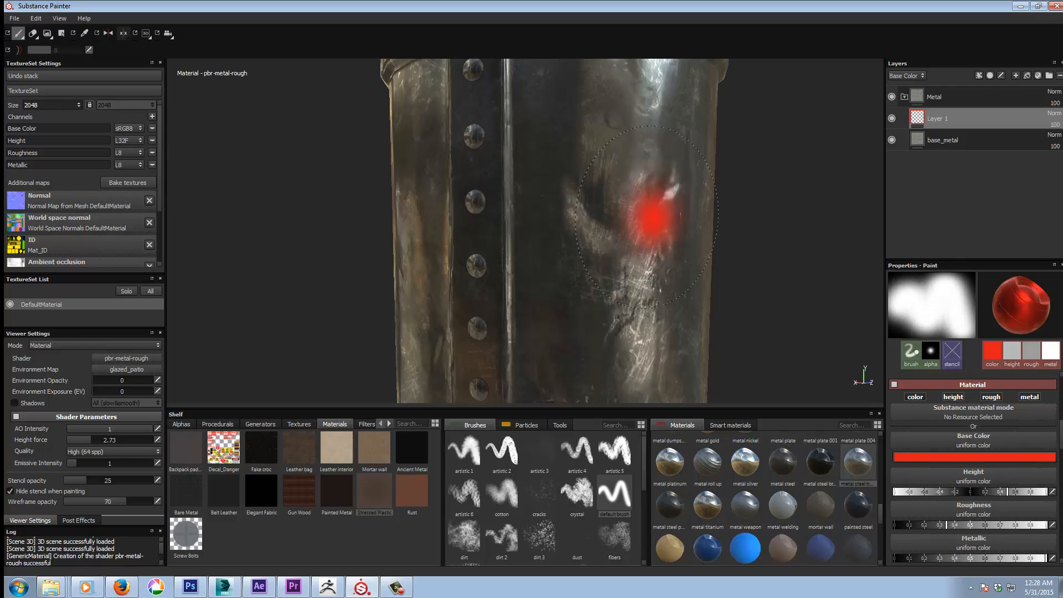
Paint a large raised red patch on the panel, inspect its relief from several sides, and undo it
mouse_move(647, 217)
mouse_down()
mouse_move(587, 250)
mouse_move(615, 177)
mouse_move(659, 233)
mouse_move(641, 288)
mouse_move(626, 278)
mouse_move(626, 185)
mouse_move(622, 313)
mouse_up()
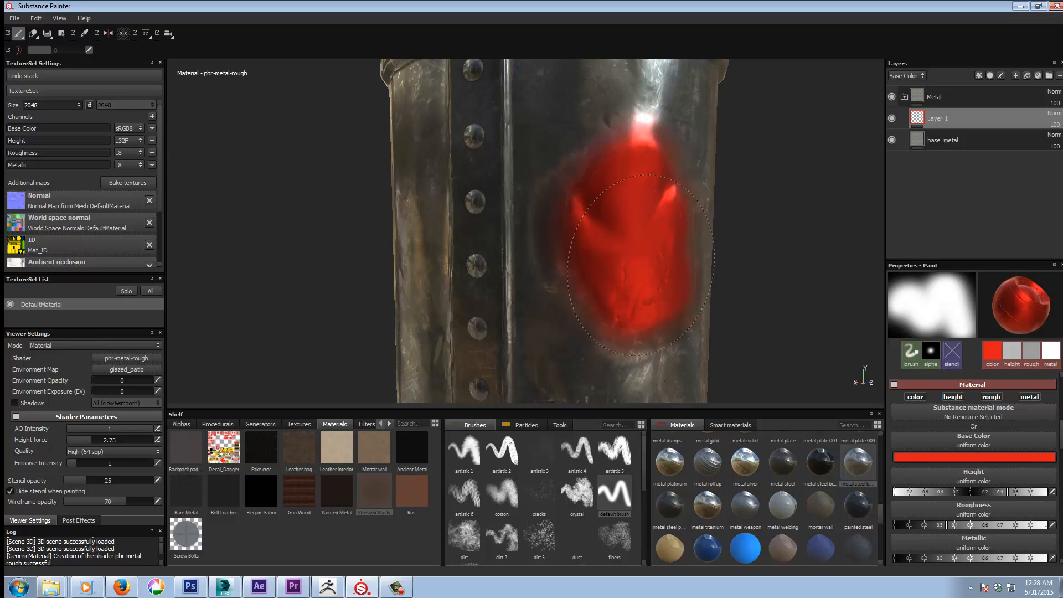
alt+right_drag(756, 303, 586, 289)
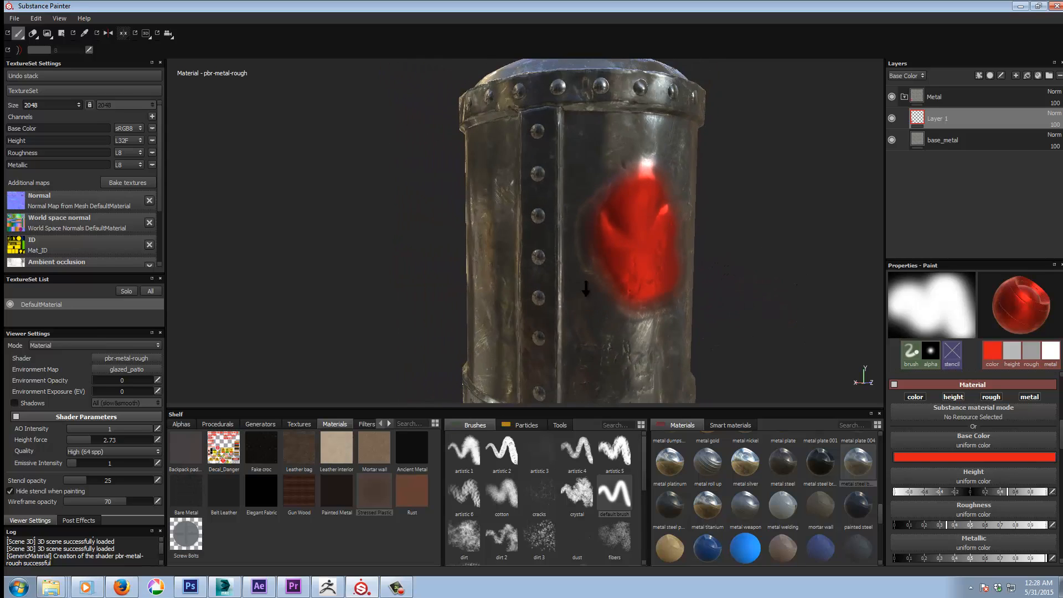
alt+drag(586, 289, 824, 285)
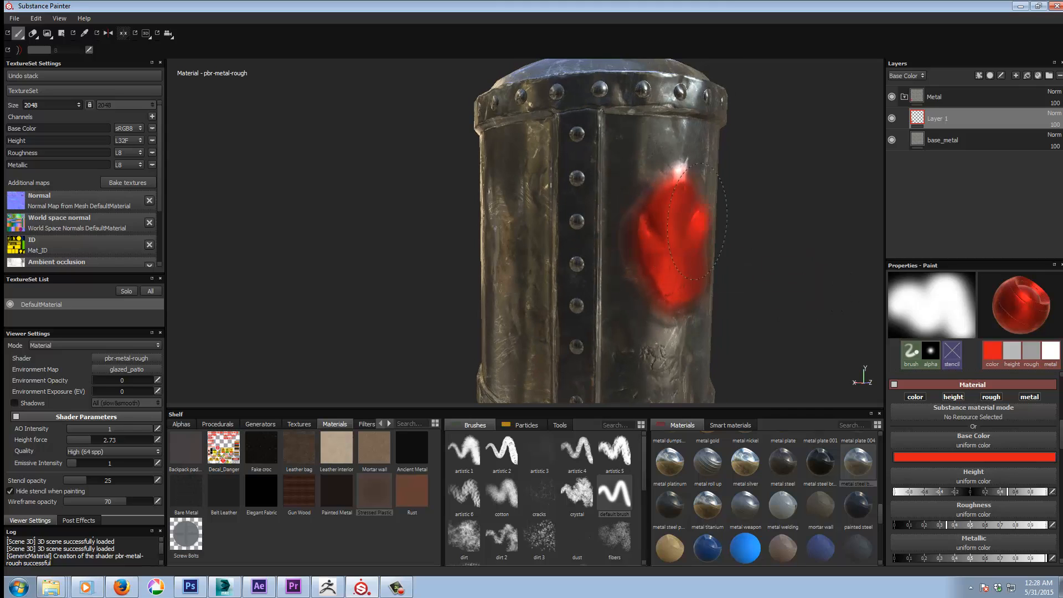
mouse_move(698, 221)
alt+mouse_down()
mouse_move(815, 281)
mouse_move(814, 249)
mouse_move(565, 282)
mouse_move(726, 282)
mouse_move(623, 288)
alt+mouse_up()
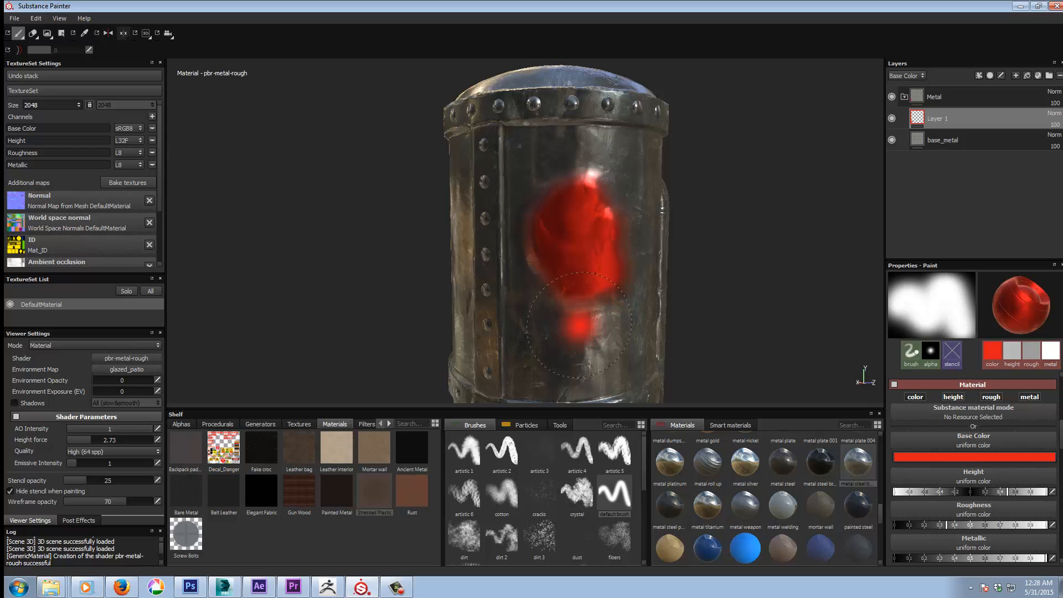
mouse_move(772, 256)
alt+mouse_down()
mouse_move(747, 243)
mouse_move(762, 238)
mouse_move(781, 259)
alt+mouse_up()
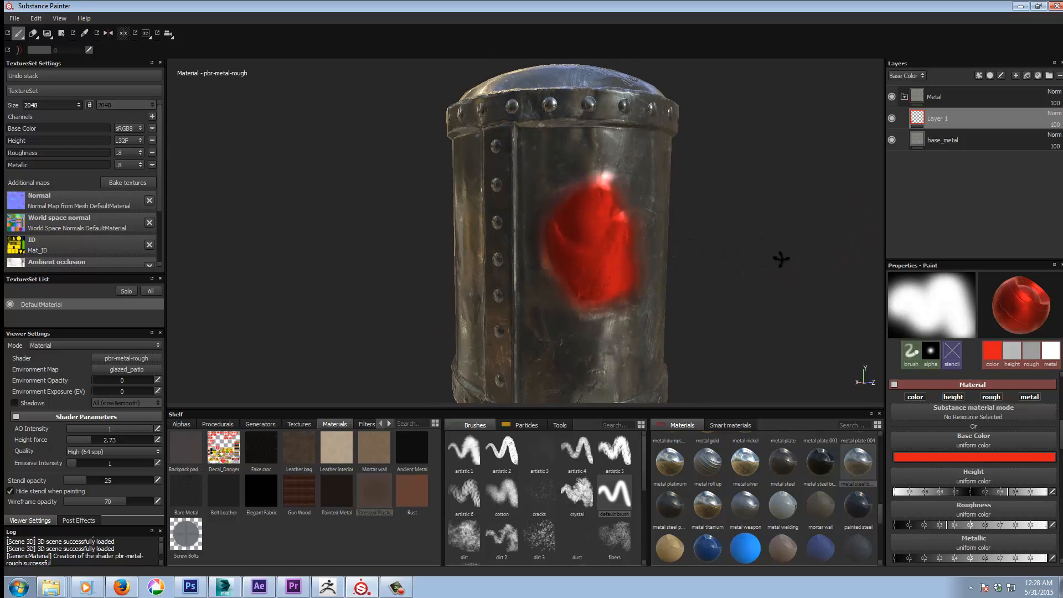
click(545, 157)
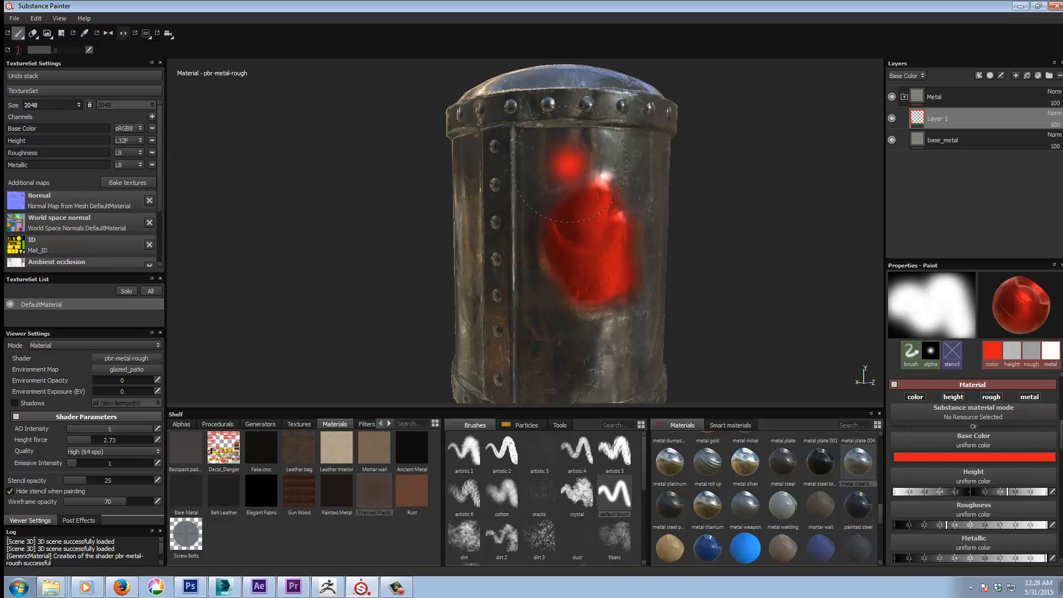
mouse_move(570, 165)
alt+mouse_down()
mouse_move(475, 168)
mouse_move(800, 185)
mouse_move(518, 217)
mouse_move(637, 157)
mouse_move(508, 166)
mouse_move(598, 166)
alt+mouse_up()
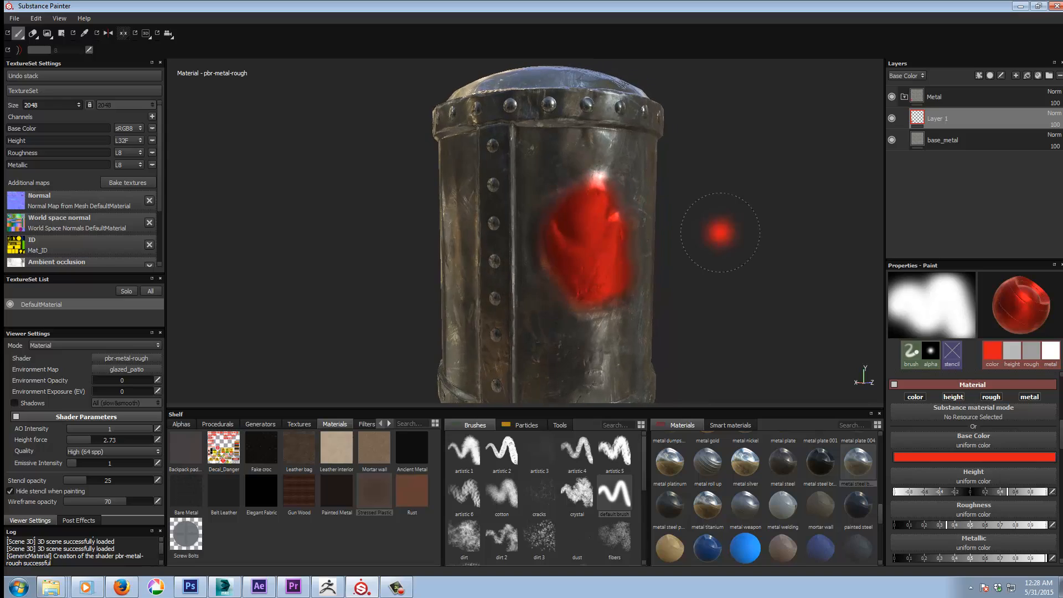
mouse_move(801, 249)
alt+mouse_down()
mouse_move(840, 245)
mouse_move(524, 254)
mouse_move(410, 238)
mouse_move(664, 263)
mouse_move(746, 255)
alt+mouse_up()
mouse_move(607, 294)
alt+mouse_down()
mouse_move(572, 304)
mouse_move(625, 352)
mouse_move(645, 337)
mouse_move(692, 346)
alt+mouse_up()
alt+middle_drag(696, 347, 753, 299)
mouse_move(753, 299)
alt+right_down()
mouse_move(713, 306)
mouse_move(739, 304)
alt+right_up()
key(ctrl+z)
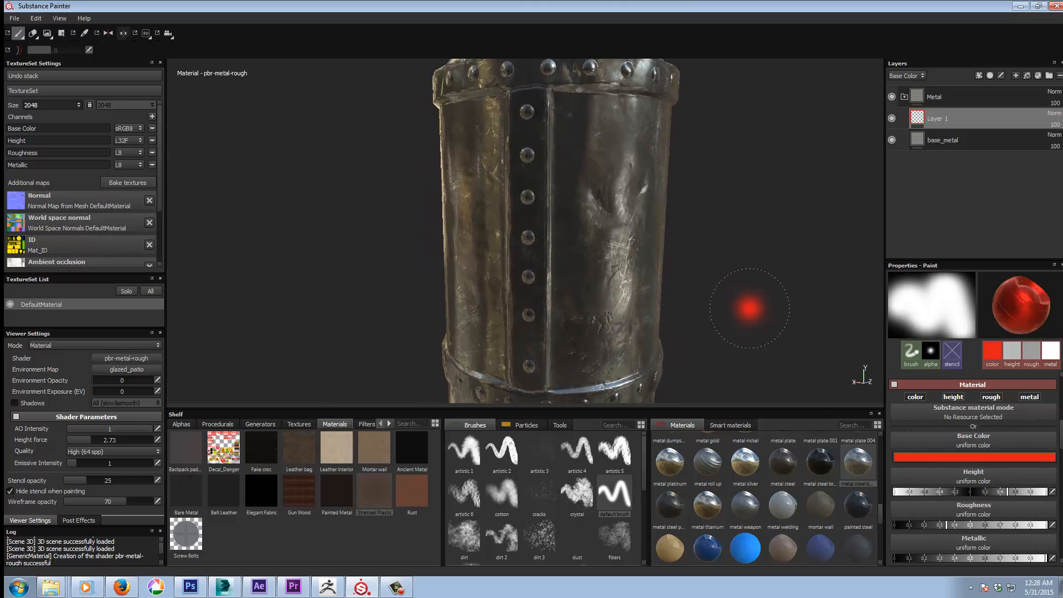
Set the brush material's height to 0 and its metallic value to 0
mouse_move(750, 309)
alt+mouse_down()
mouse_move(732, 297)
mouse_move(750, 308)
mouse_move(764, 280)
mouse_move(786, 277)
alt+mouse_up()
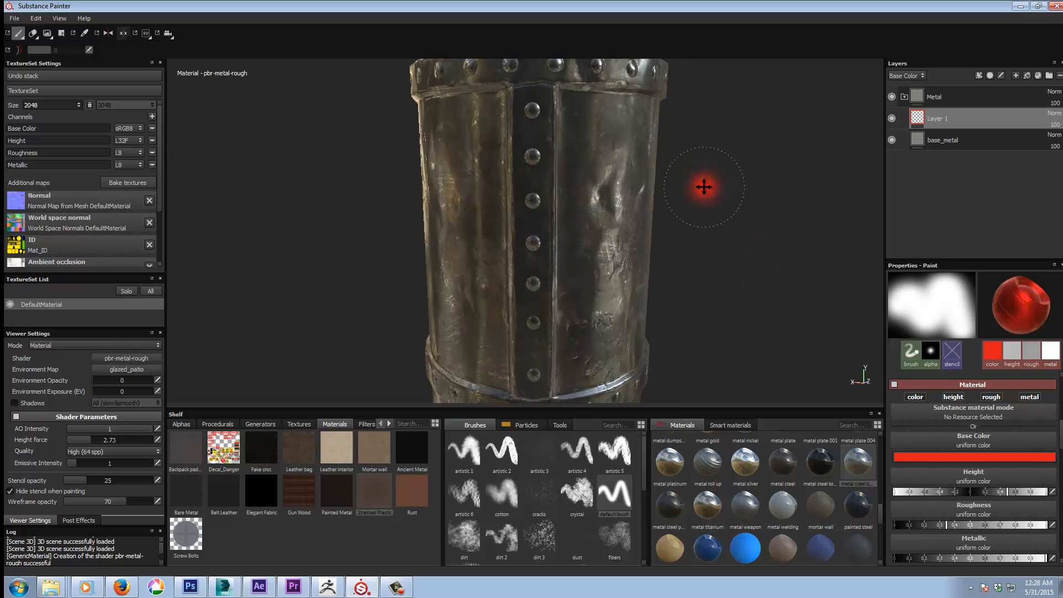
mouse_move(704, 187)
alt+mouse_down()
mouse_move(698, 164)
mouse_move(702, 244)
alt+mouse_up()
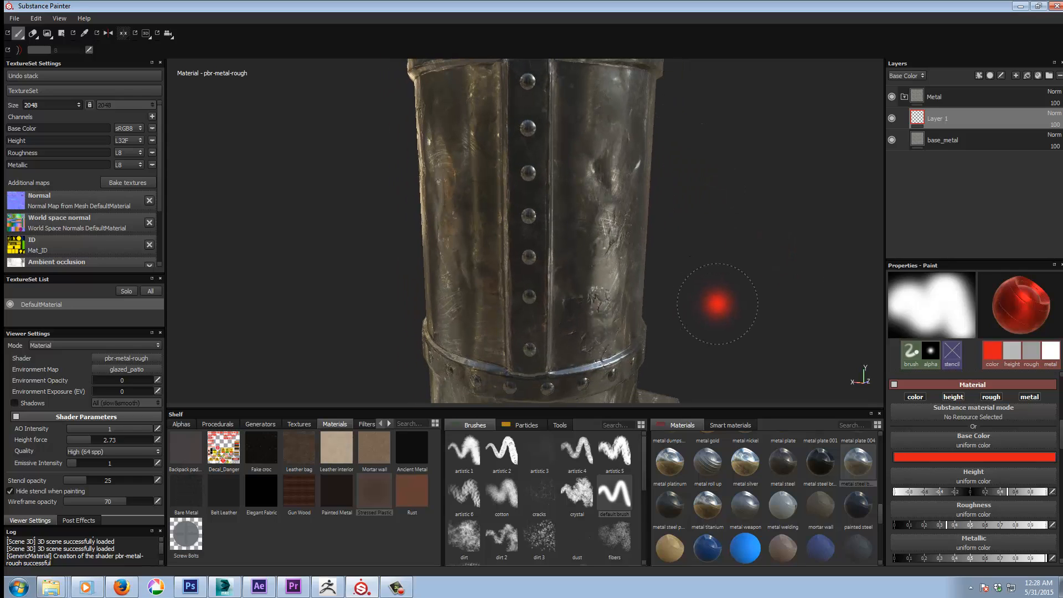
drag(1008, 493, 972, 494)
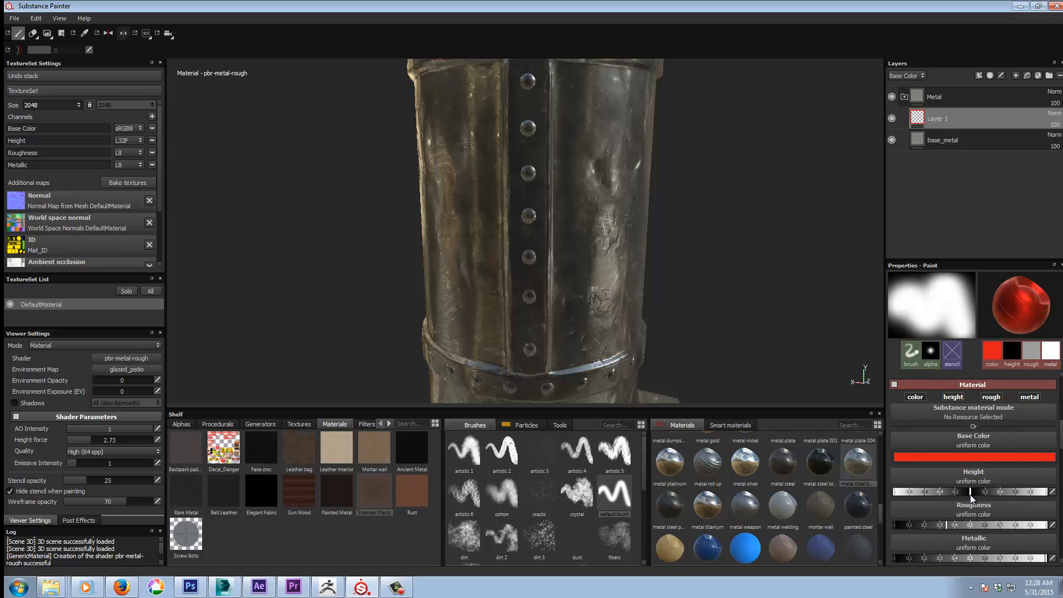
click(1012, 349)
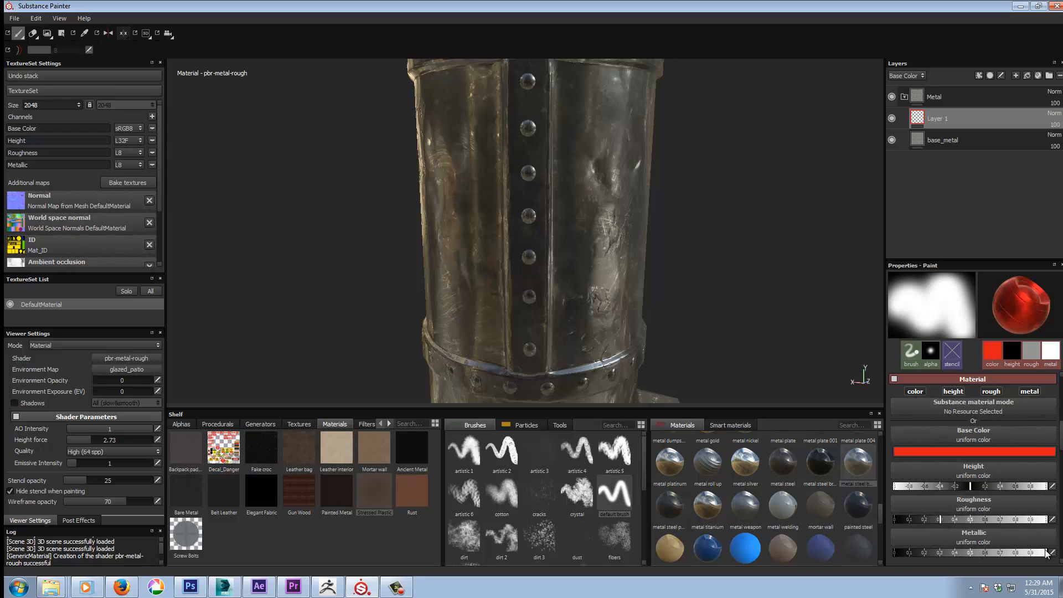
drag(1046, 554, 894, 553)
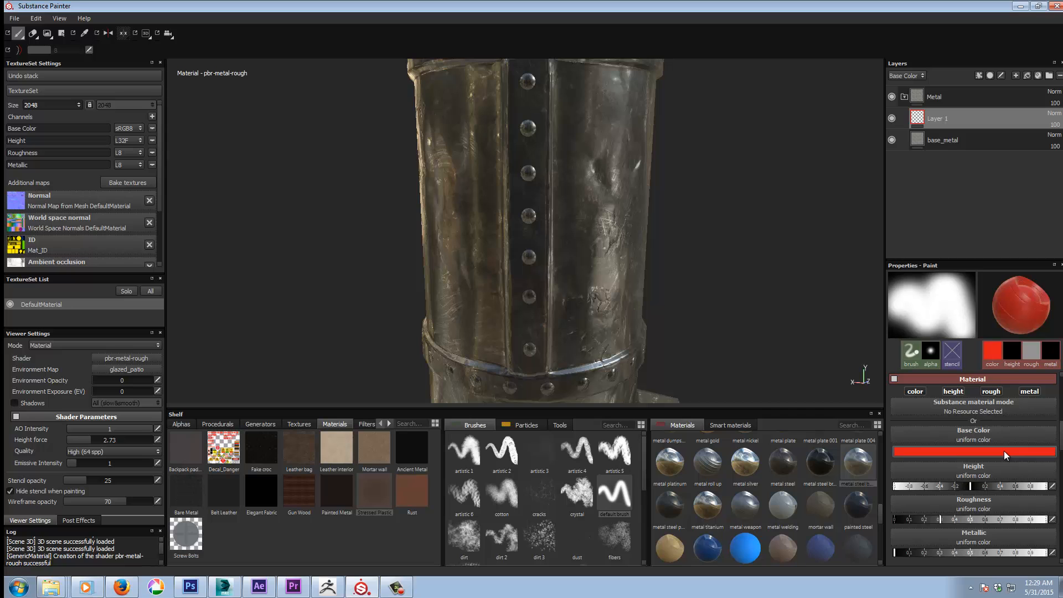
Change the brush material's base color to white (RGB 1.000, 1.000, 1.000)
alt+drag(755, 259, 668, 268)
alt+drag(740, 278, 703, 267)
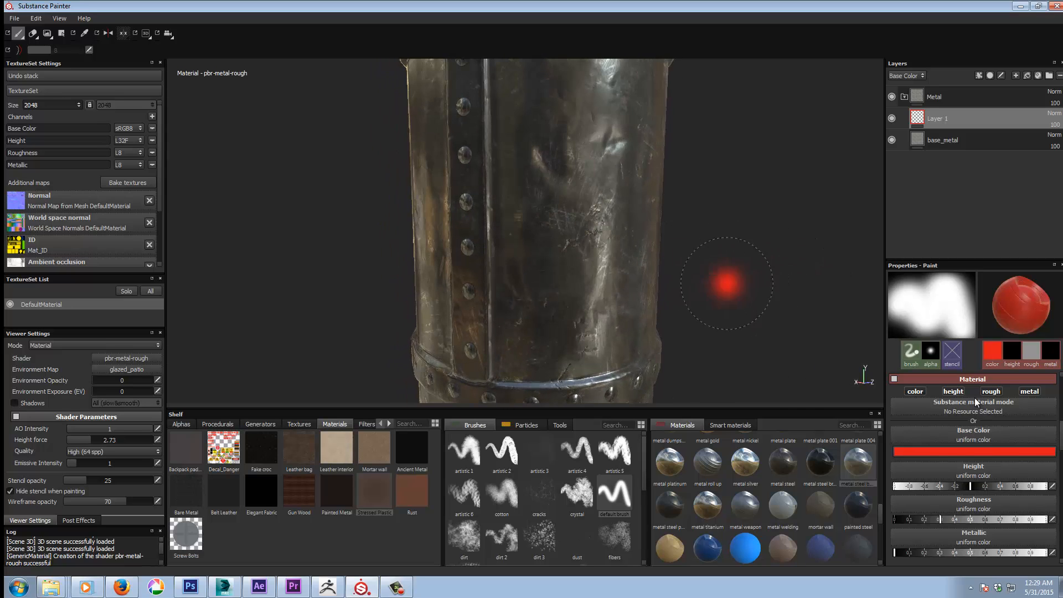
click(976, 451)
drag(949, 419, 852, 392)
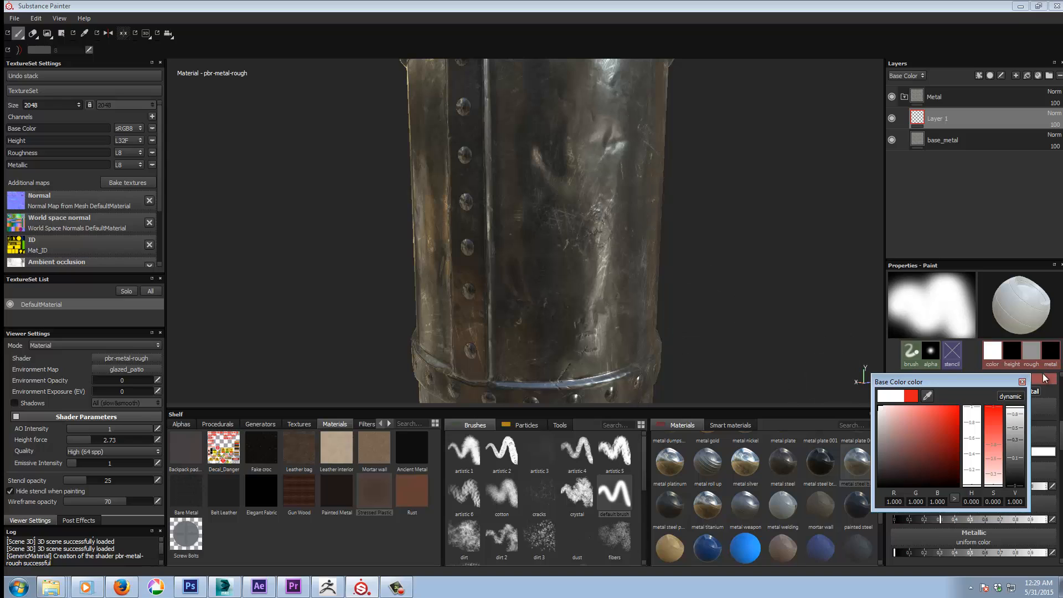
click(1022, 382)
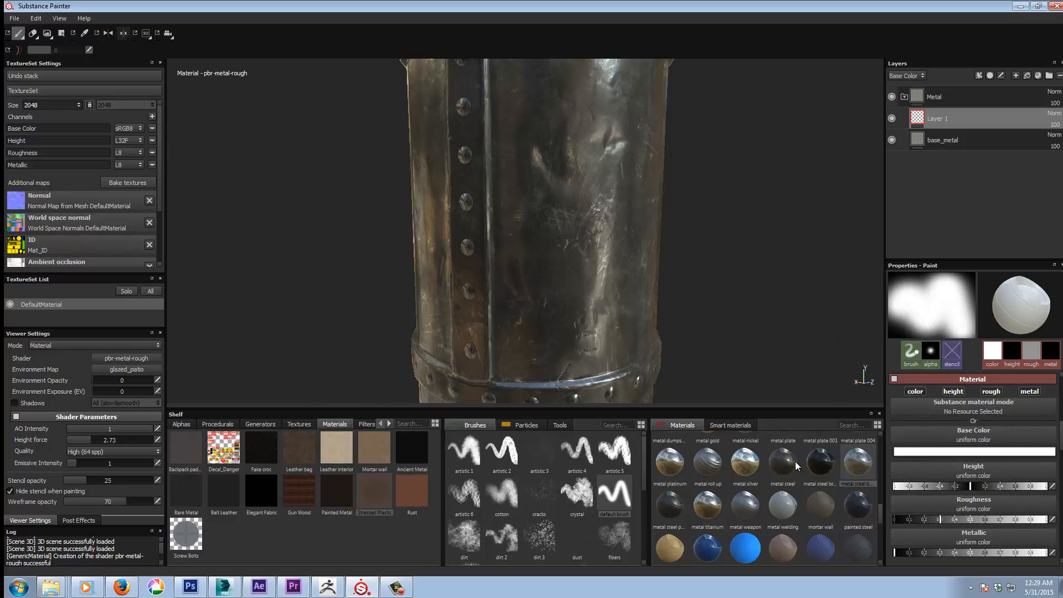
Examine the brush's alpha settings and the available alphas in the shelf, such as spoltchy, stormcloud and Multi_scratch
click(912, 349)
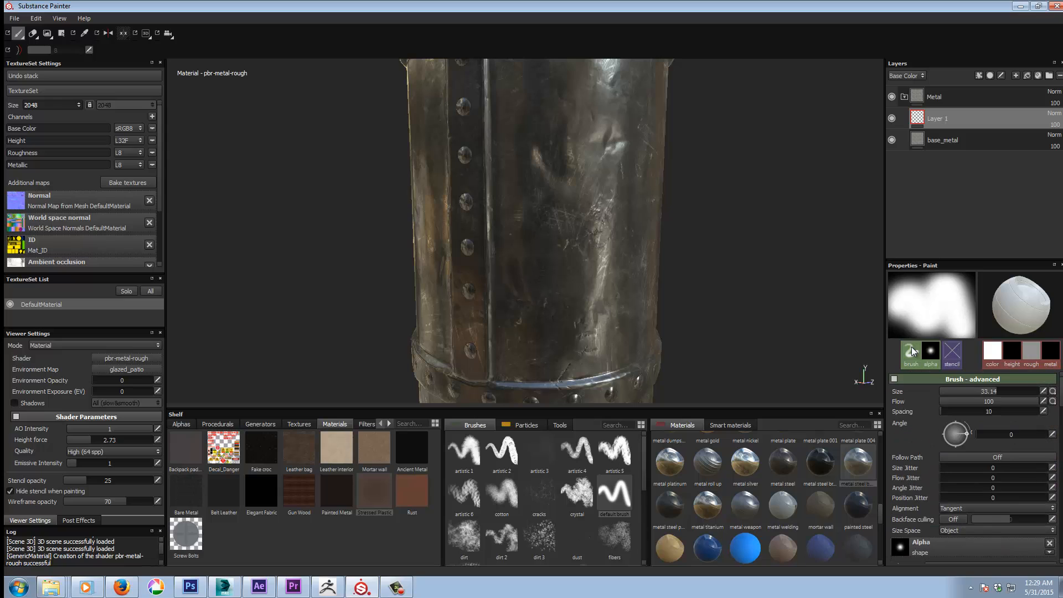
scroll(1061, 400, down, 3)
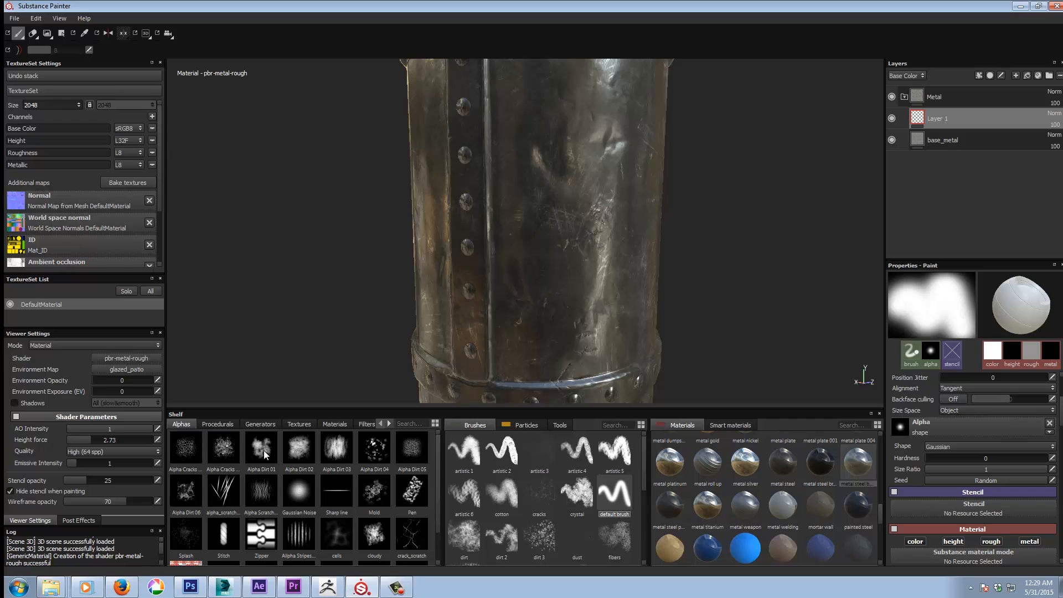
scroll(439, 493, down, 1)
drag(440, 492, 440, 510)
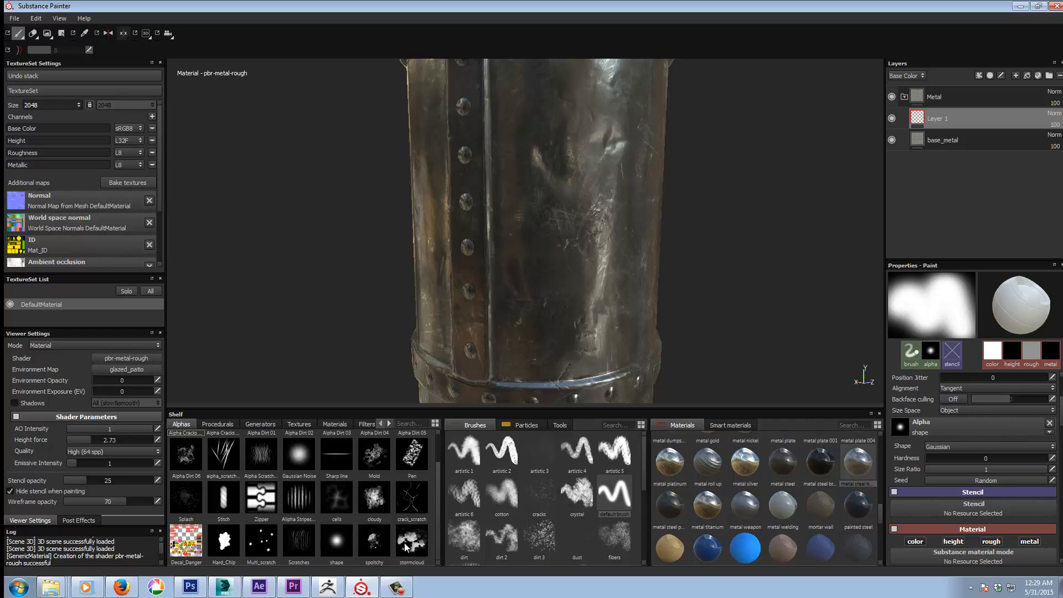
mouse_move(407, 548)
mouse_move(373, 544)
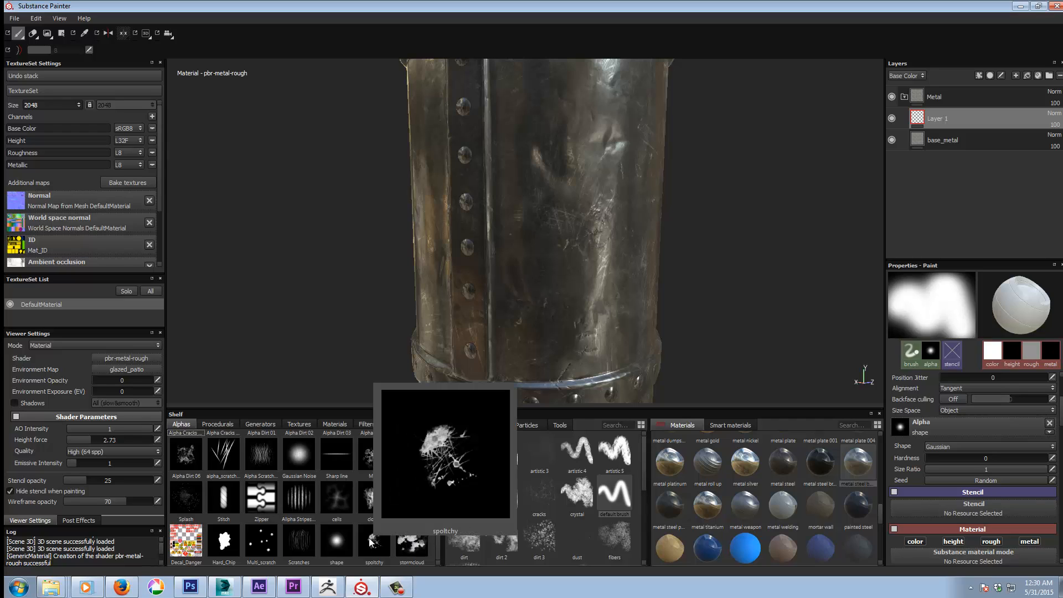
mouse_move(328, 545)
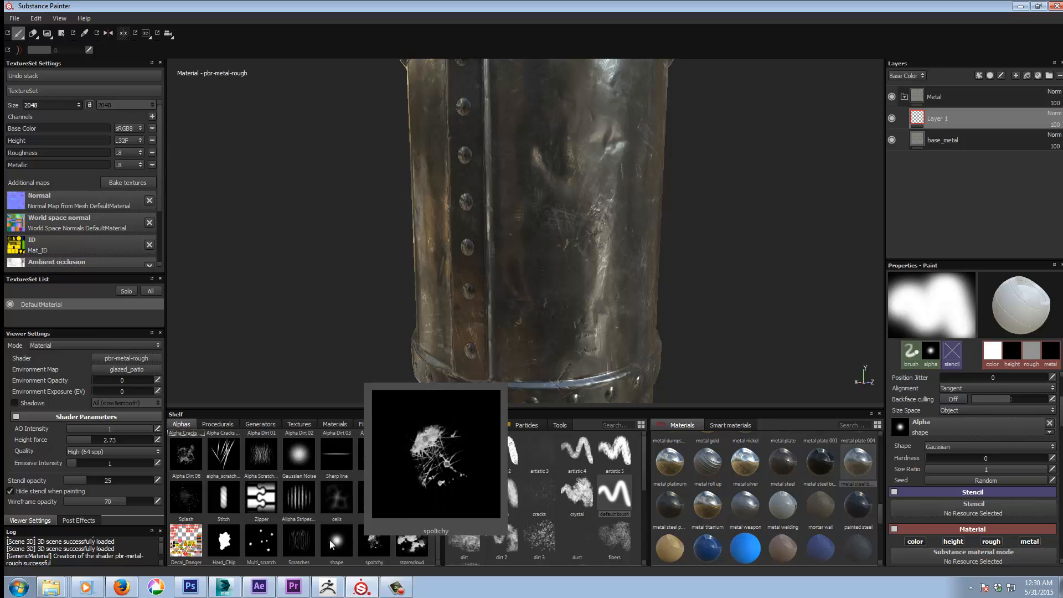
mouse_move(261, 544)
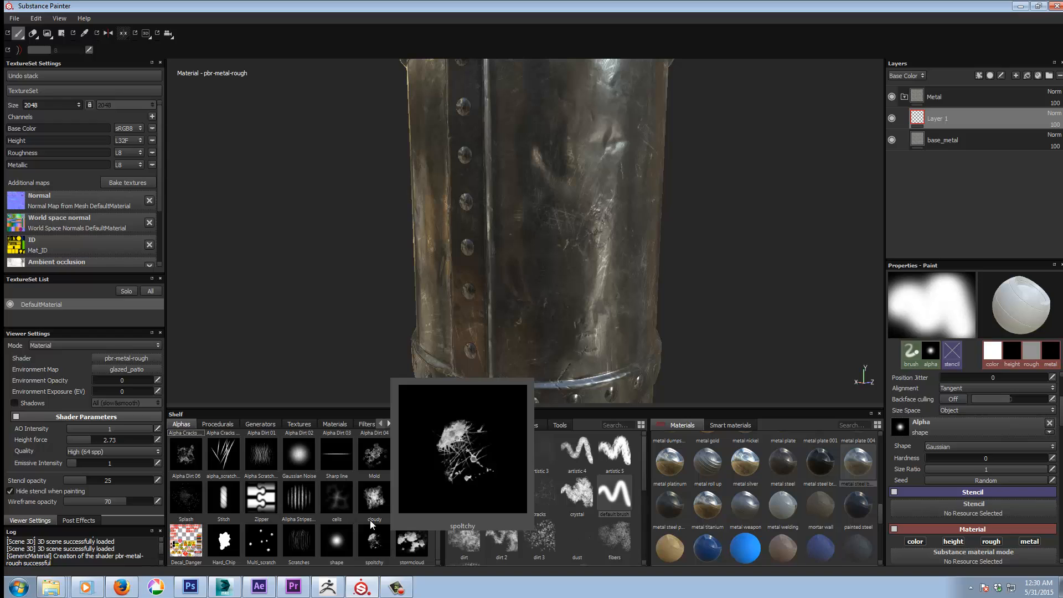
mouse_move(217, 534)
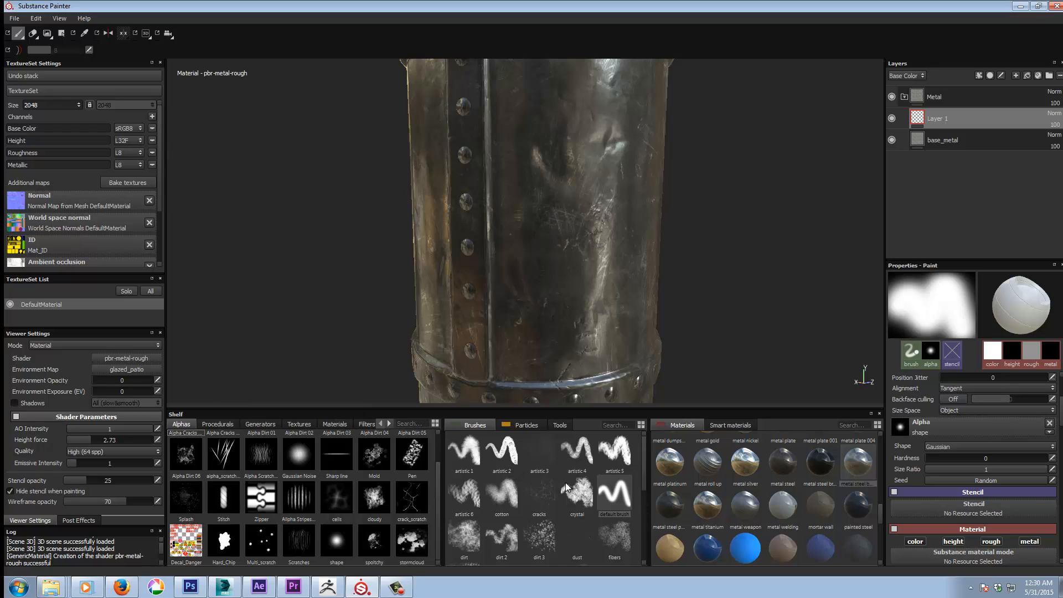
mouse_move(564, 483)
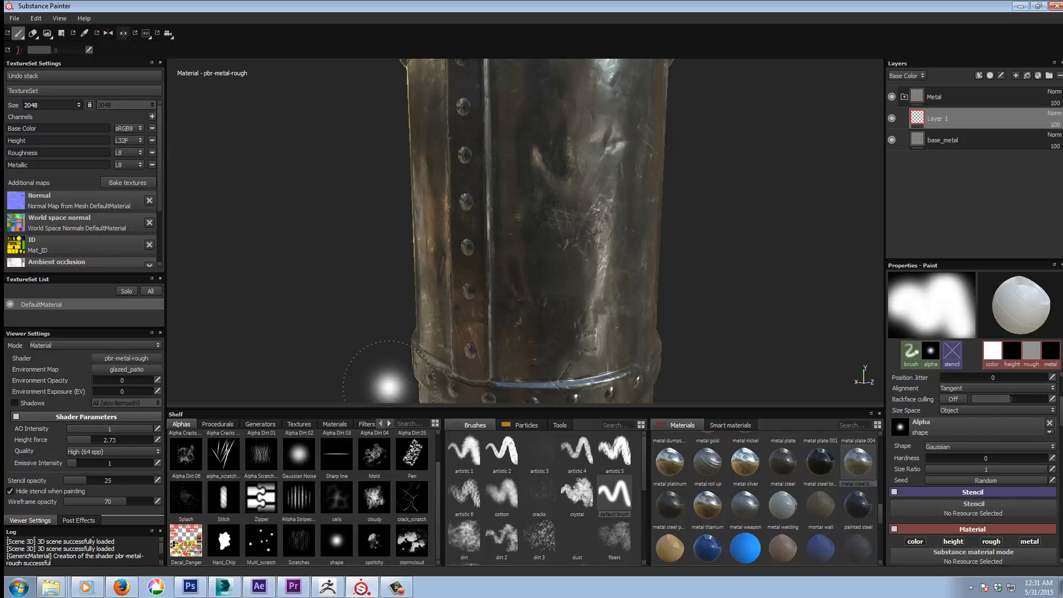
Check the No pressure and Pen pressure options for the size in the advanced brush settings
click(907, 347)
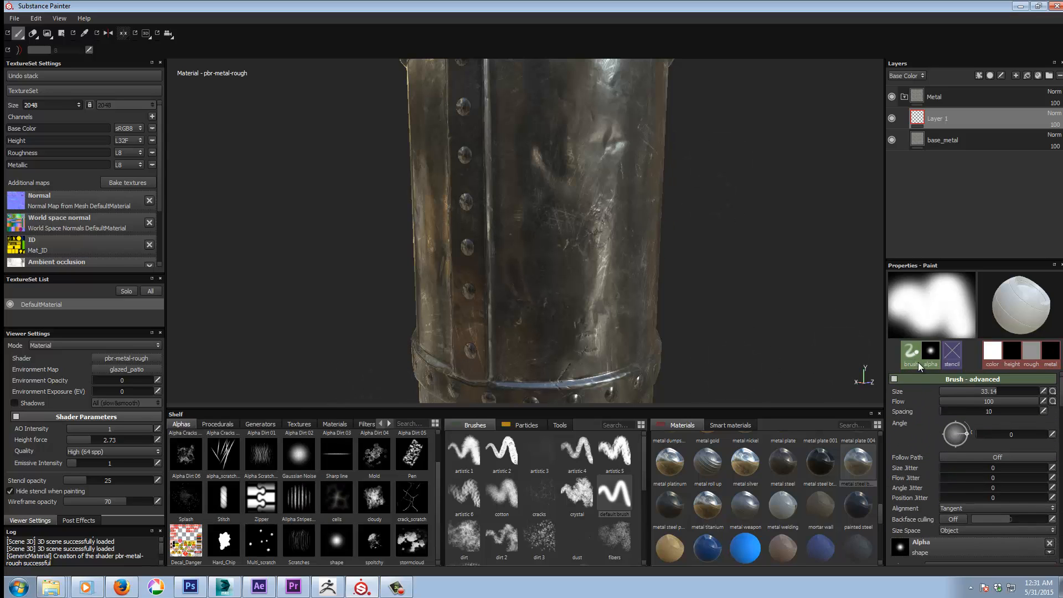
click(1052, 392)
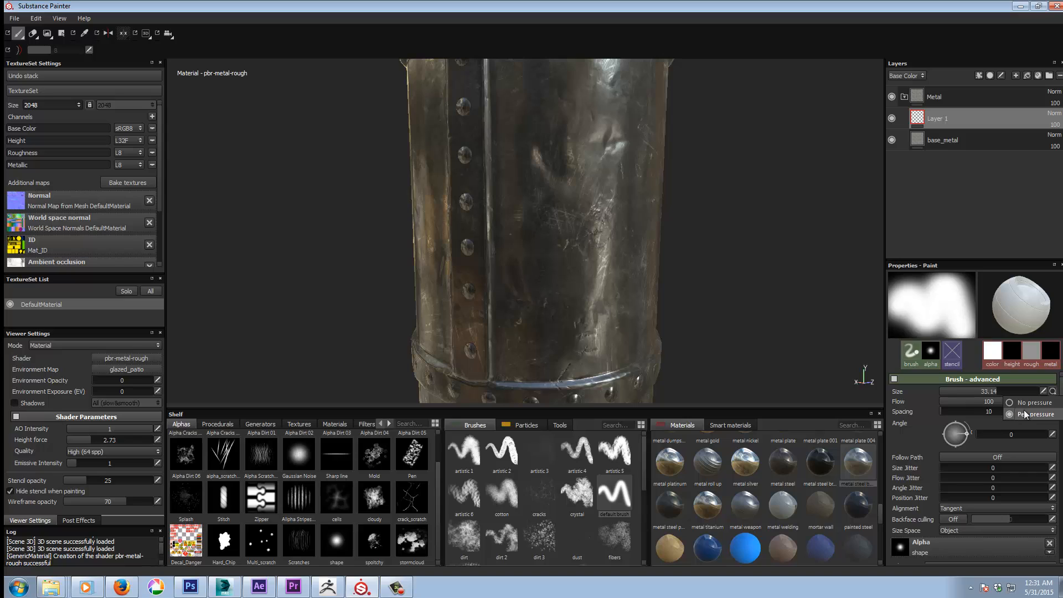
click(995, 392)
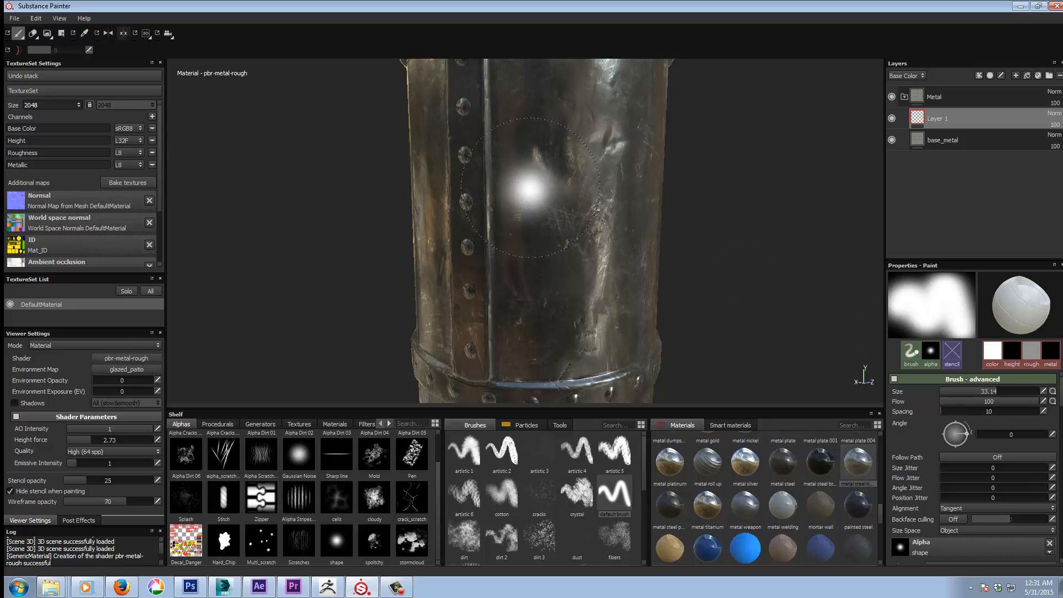
Paint a trial white patch on the panel with the brush flow at 100, and undo it
mouse_move(570, 142)
mouse_down()
mouse_move(574, 206)
mouse_move(599, 211)
mouse_up()
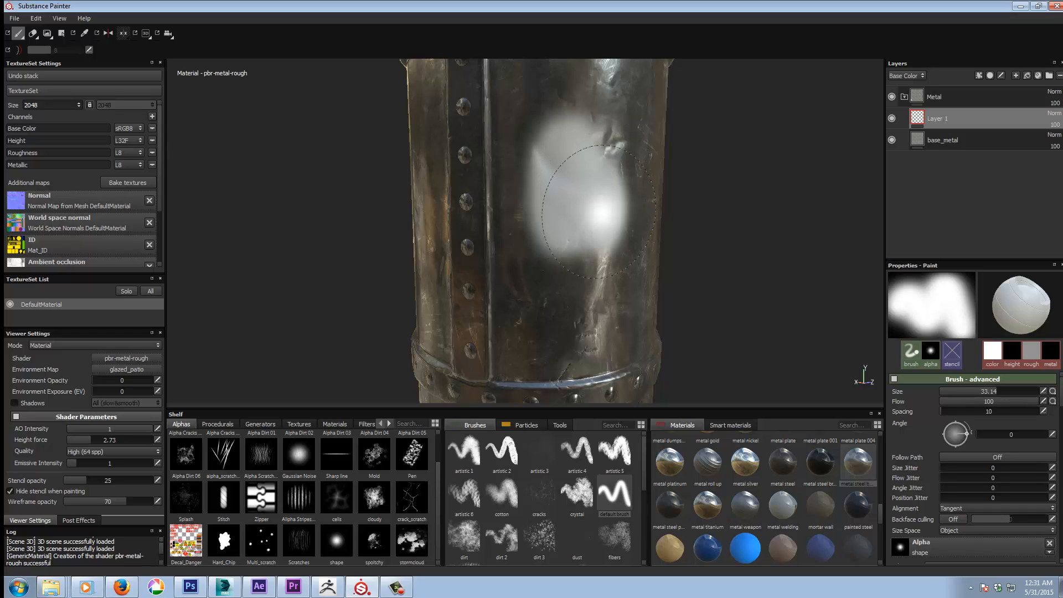
key(ctrl)
key(ctrl+z)
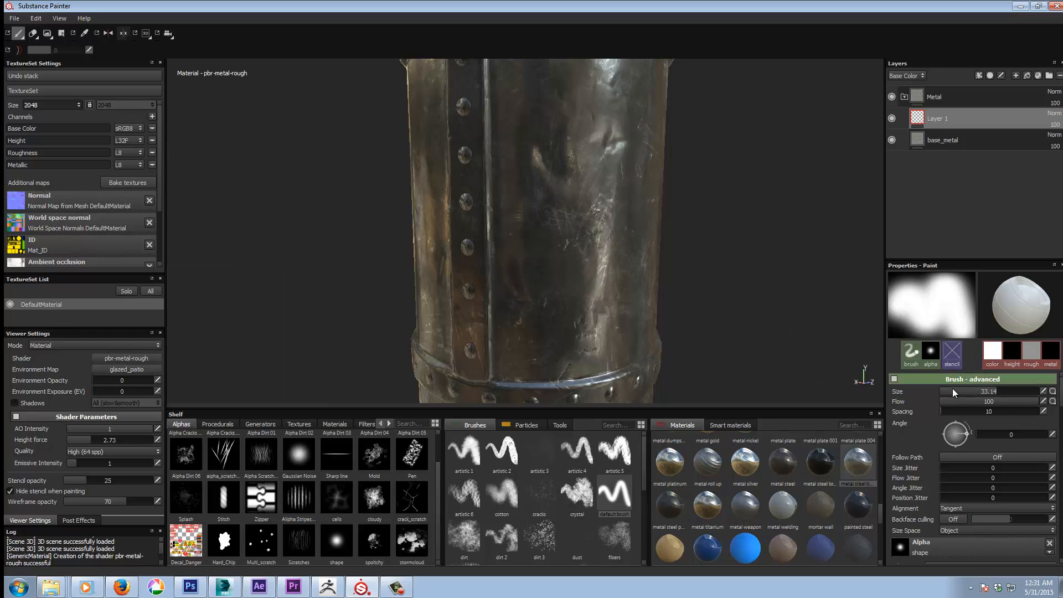
Set the brush flow to 51, test it with a white patch on the panel, and undo the patch
drag(1013, 402, 990, 400)
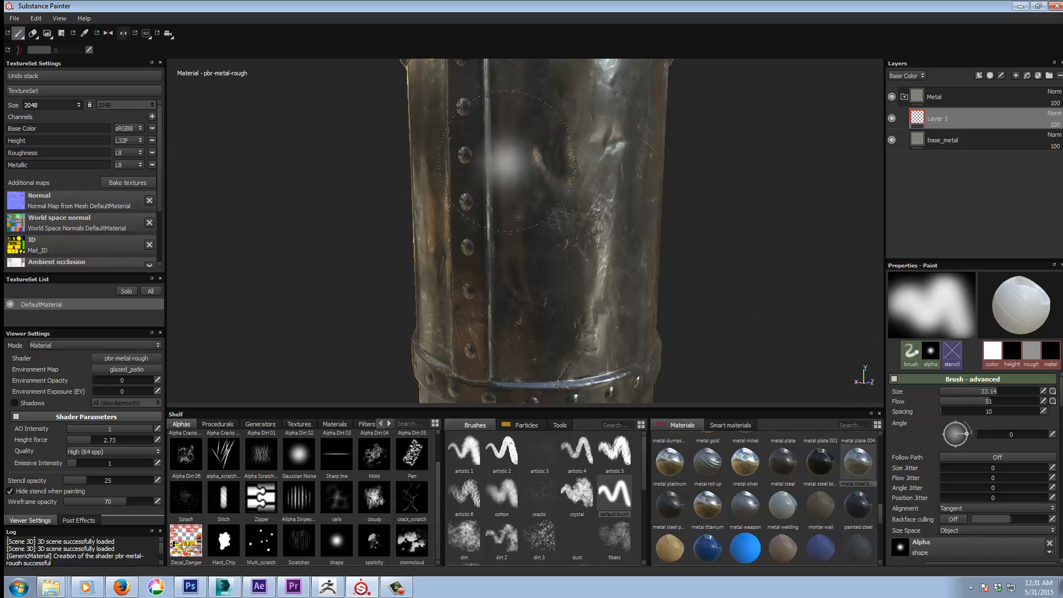
mouse_move(507, 162)
mouse_down()
mouse_move(576, 183)
mouse_move(554, 191)
mouse_move(584, 252)
mouse_up()
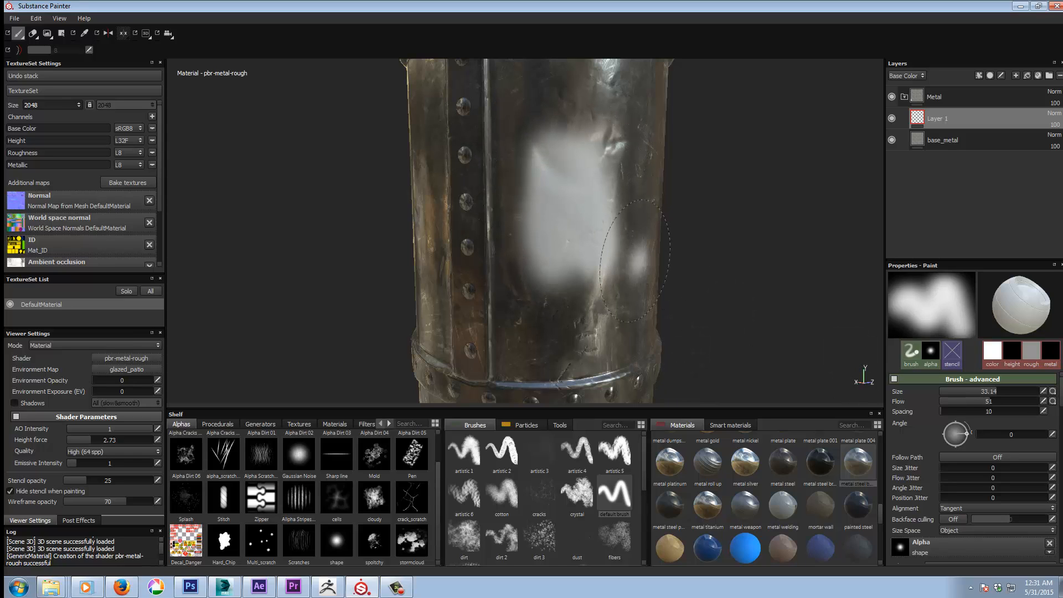
key(ctrl+z)
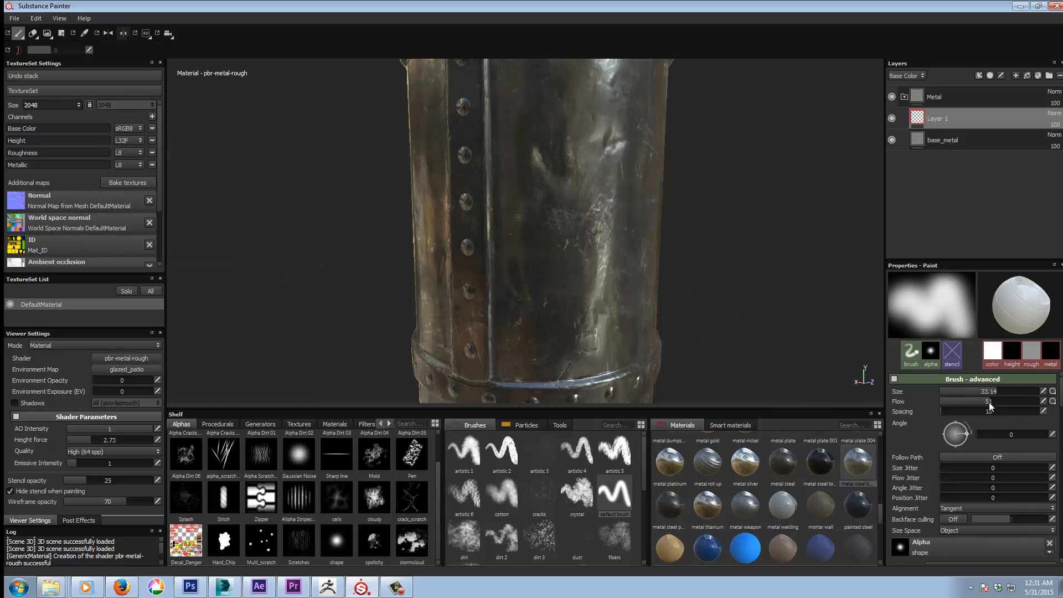
Set the brush flow to 4 and paint a faint trial patch on the metal panel
drag(989, 402, 943, 404)
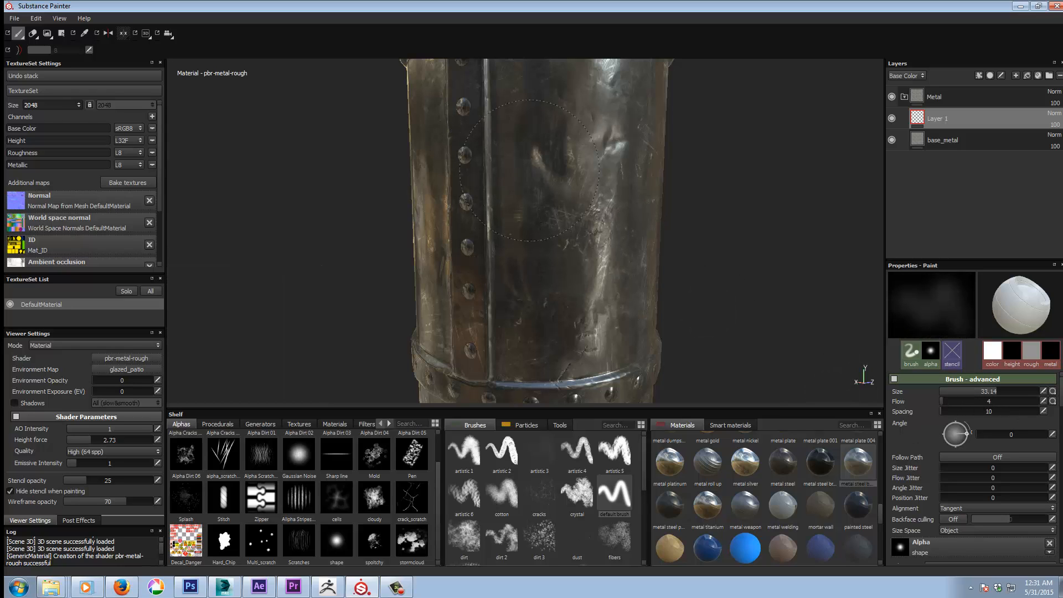
drag(529, 170, 573, 238)
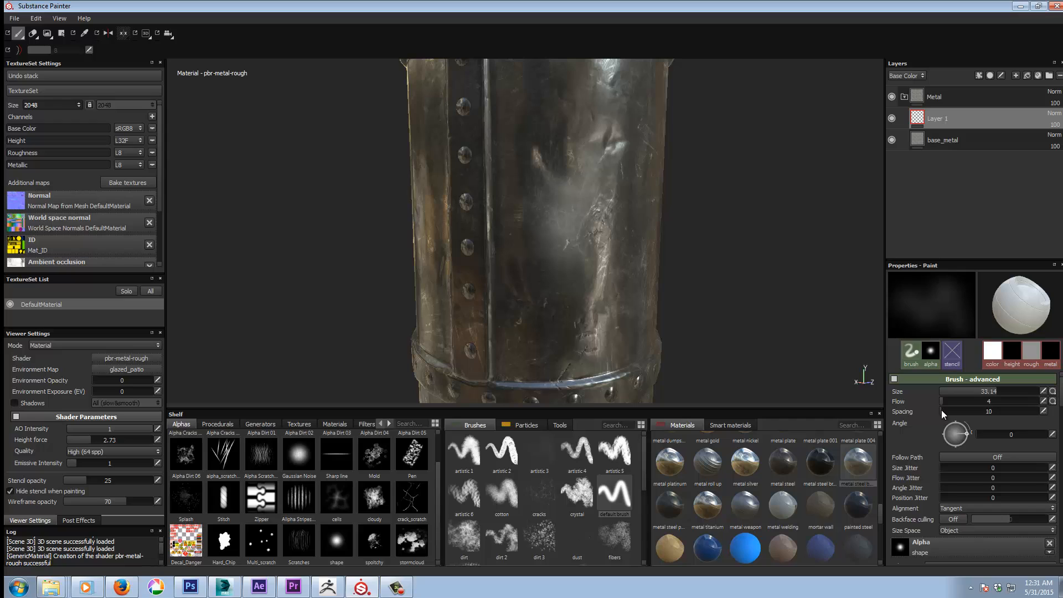
Set the brush spacing to 5 and flow to 9, test with another patch, and undo the trial strokes
drag(942, 410, 949, 403)
mouse_move(557, 179)
mouse_down()
mouse_move(576, 222)
mouse_move(540, 216)
mouse_move(548, 200)
mouse_move(587, 212)
mouse_move(583, 230)
mouse_move(575, 190)
mouse_move(575, 219)
mouse_up()
key(ctrl+z)
key(ctrl+z)
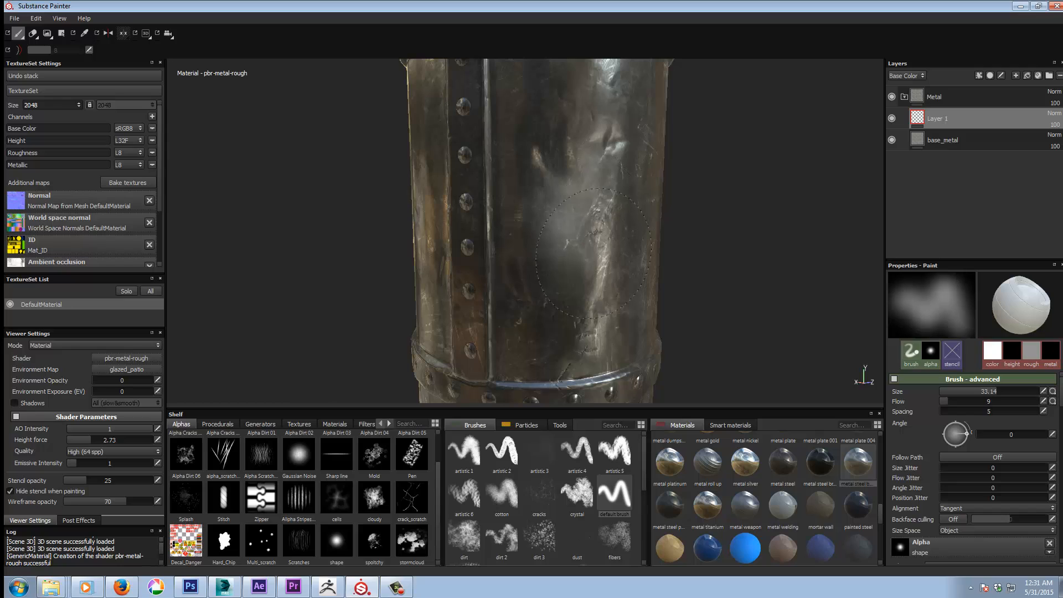
key(ctrl+z)
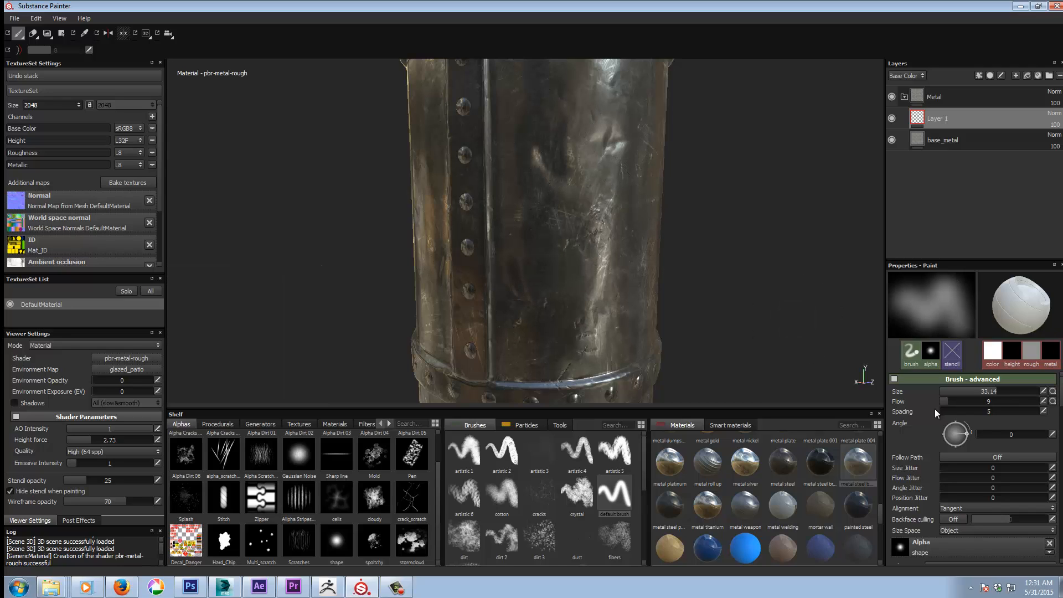
Set the brush flow to 100 and the brush size to 8.63
mouse_move(946, 401)
mouse_down()
mouse_move(997, 402)
mouse_move(973, 414)
mouse_move(938, 409)
mouse_up()
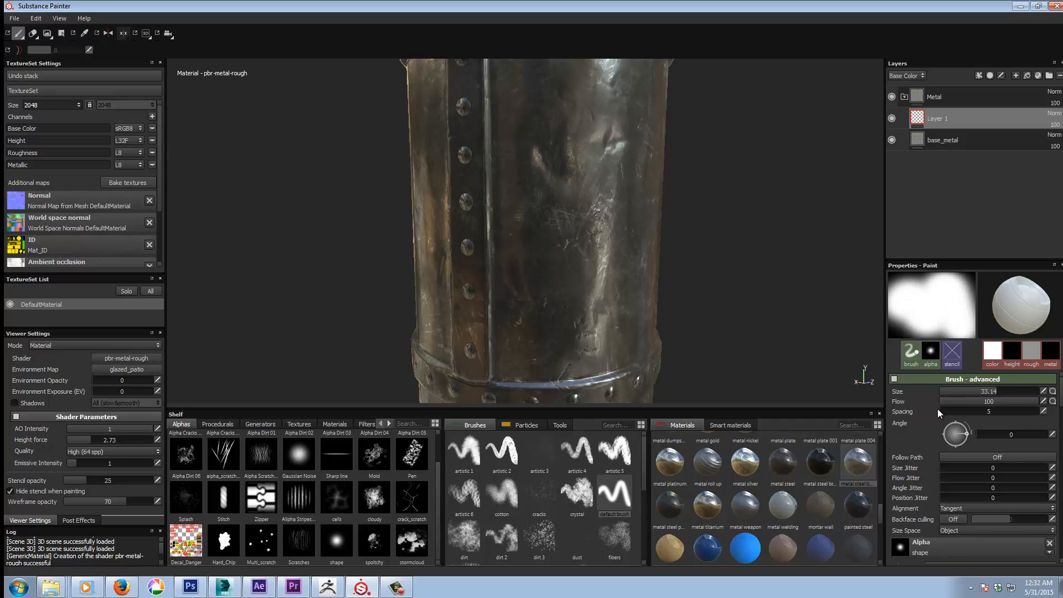
mouse_move(916, 297)
mouse_down()
mouse_move(942, 311)
mouse_move(938, 300)
mouse_up()
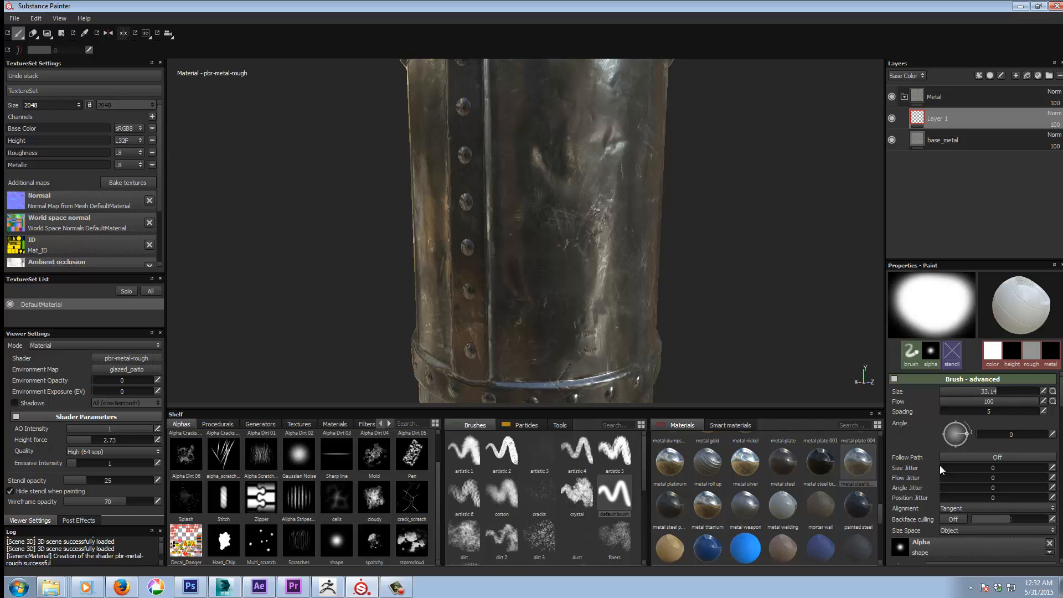
mouse_move(939, 465)
mouse_down()
mouse_move(1001, 460)
mouse_move(935, 474)
mouse_up()
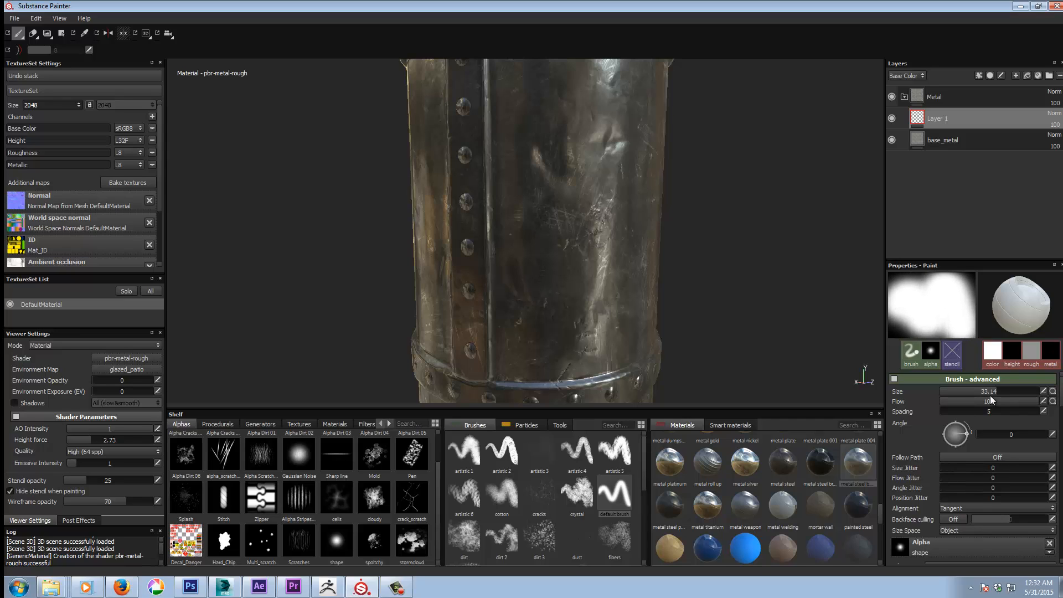
drag(990, 396, 969, 394)
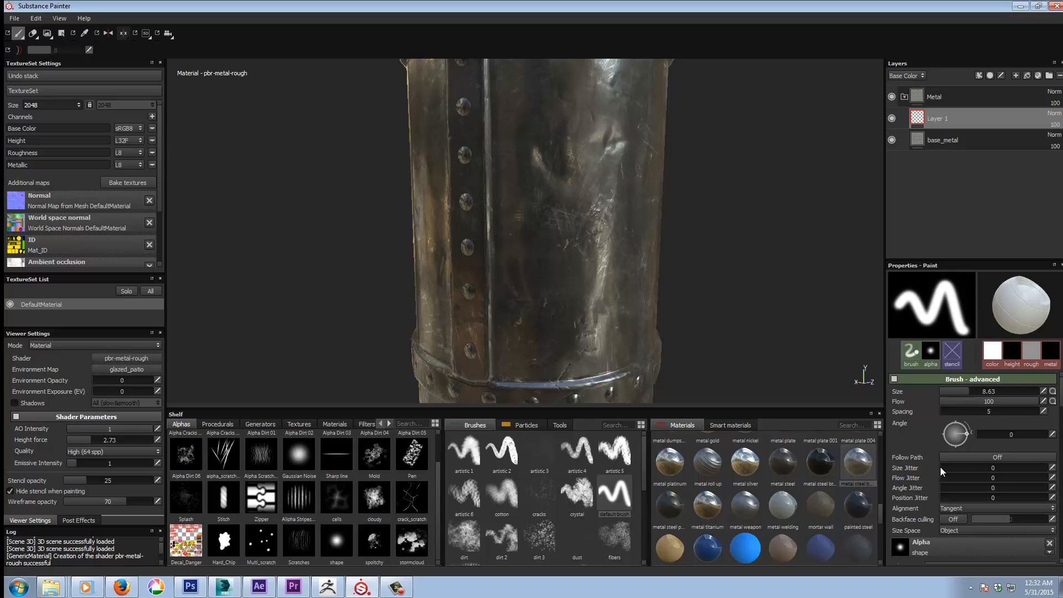
Try a size jitter of 48 and a flow jitter of 23, and return both to 0
mouse_move(940, 467)
mouse_down()
mouse_move(991, 468)
mouse_move(978, 478)
mouse_up()
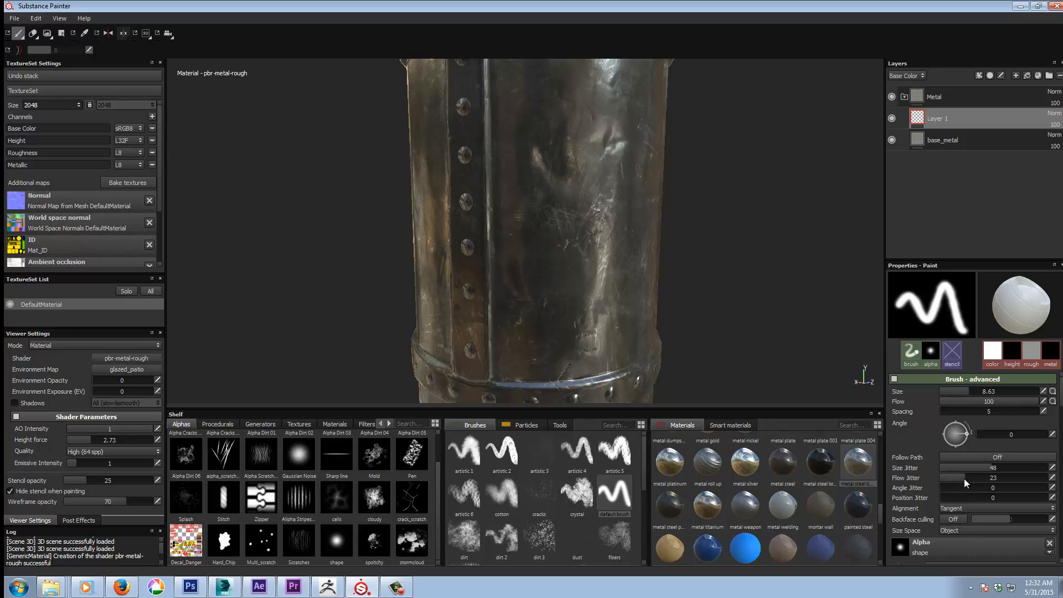
mouse_move(942, 498)
mouse_down()
mouse_move(969, 496)
mouse_move(928, 501)
mouse_move(934, 484)
mouse_up()
drag(995, 467, 935, 475)
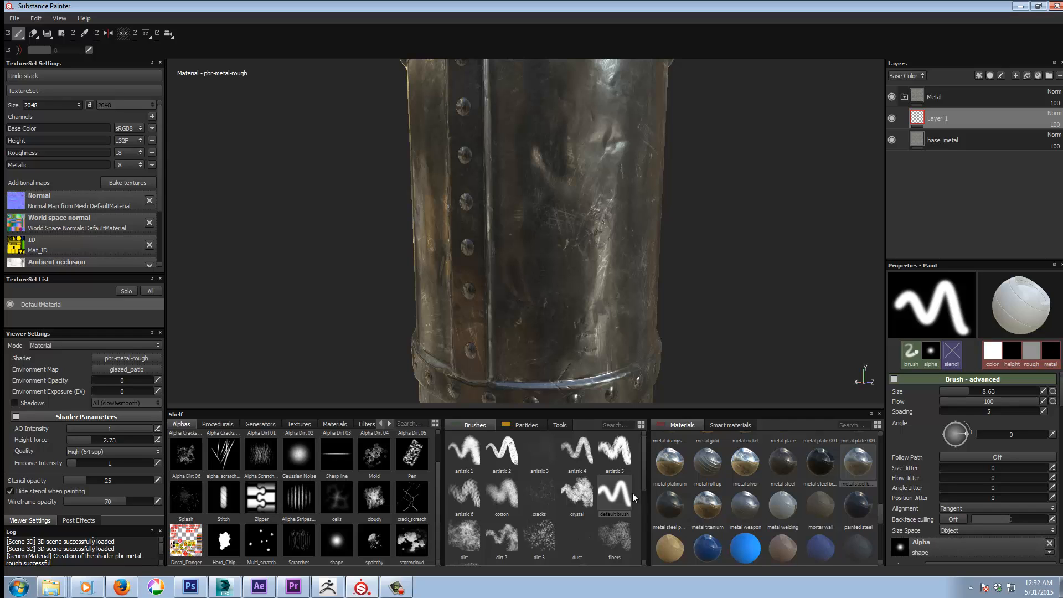
Examine the alphas available for the brush and the alpha's shape options, keeping Gaussian
click(925, 548)
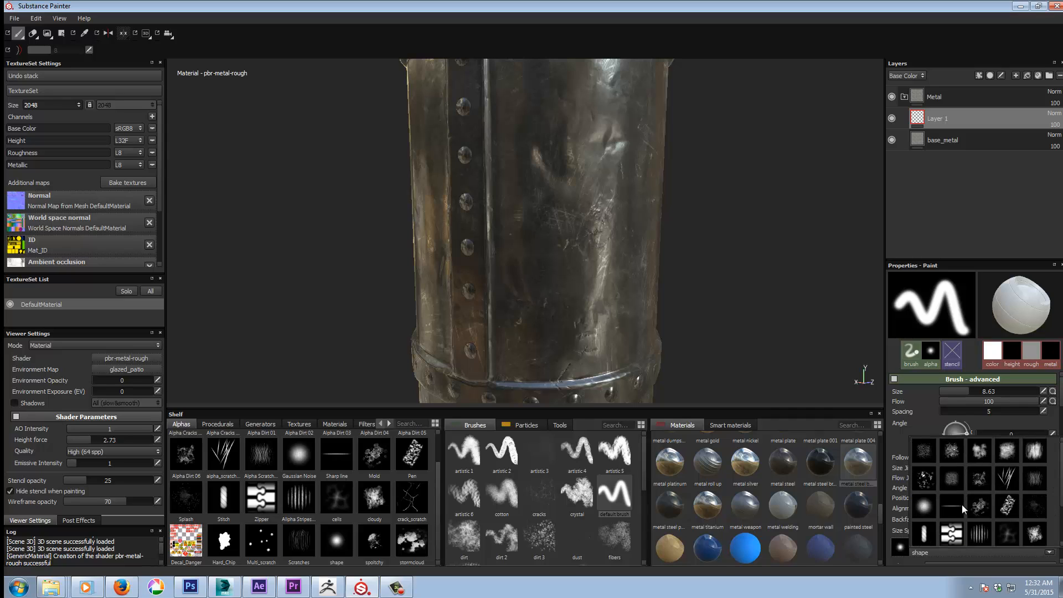
click(188, 497)
drag(188, 498, 373, 523)
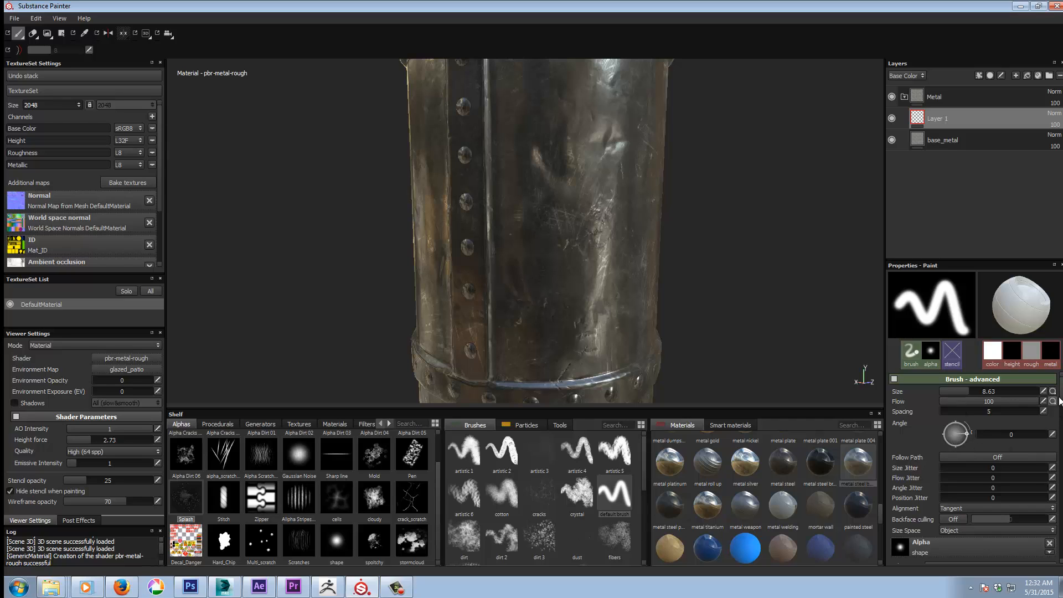
scroll(1060, 399, down, 5)
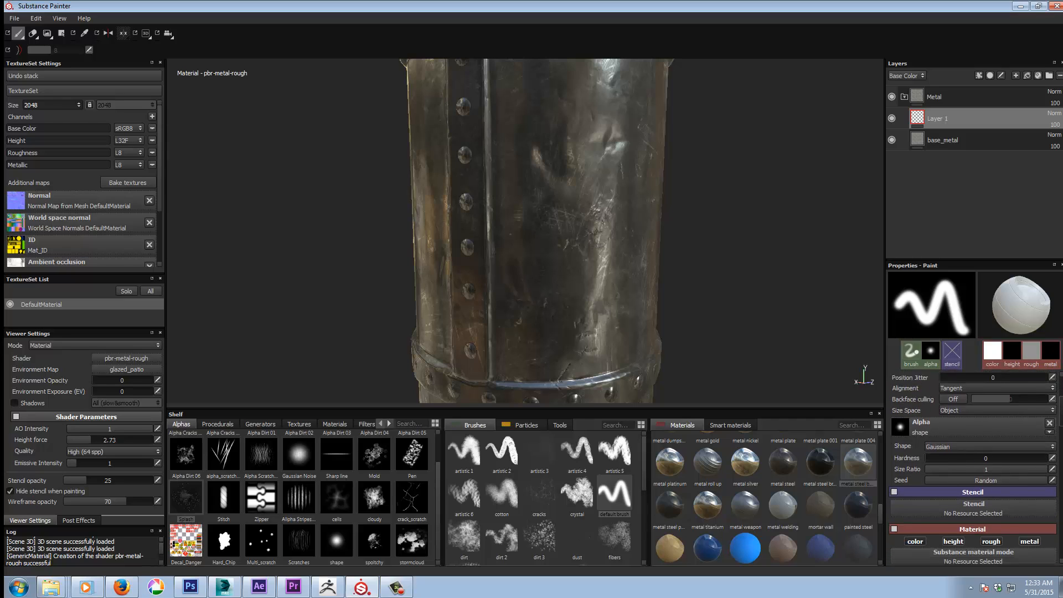
click(972, 419)
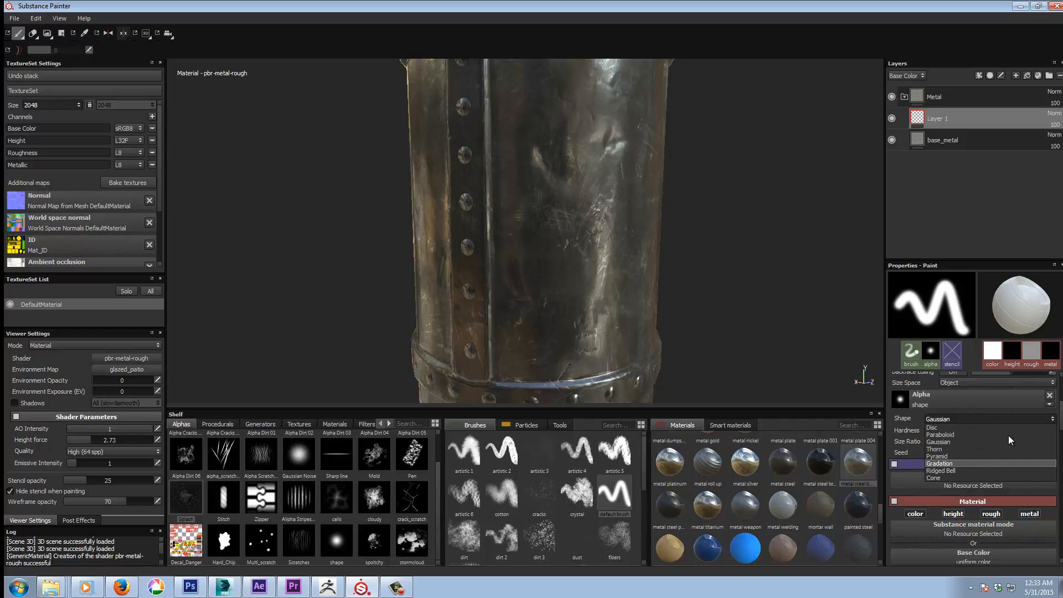
click(966, 442)
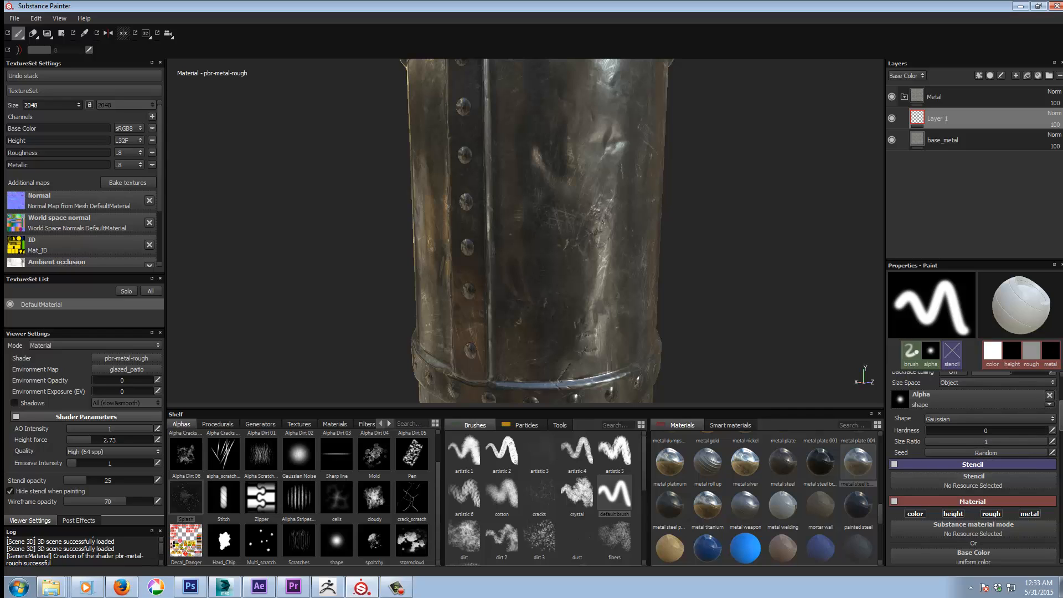
Turn the brush material's height channel off and back on
scroll(955, 449, down, 2)
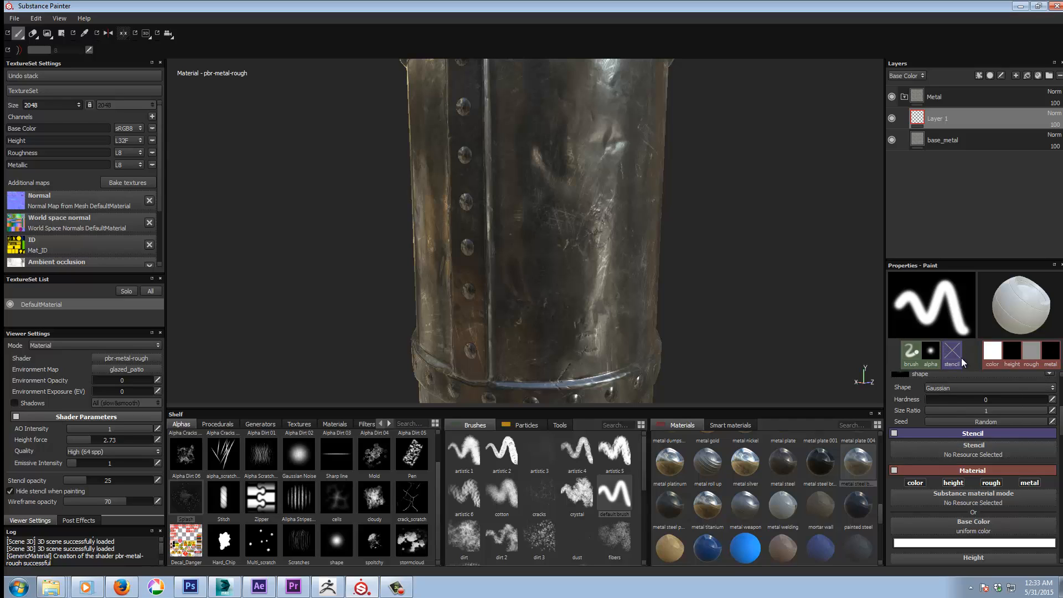
scroll(1062, 431, down, 2)
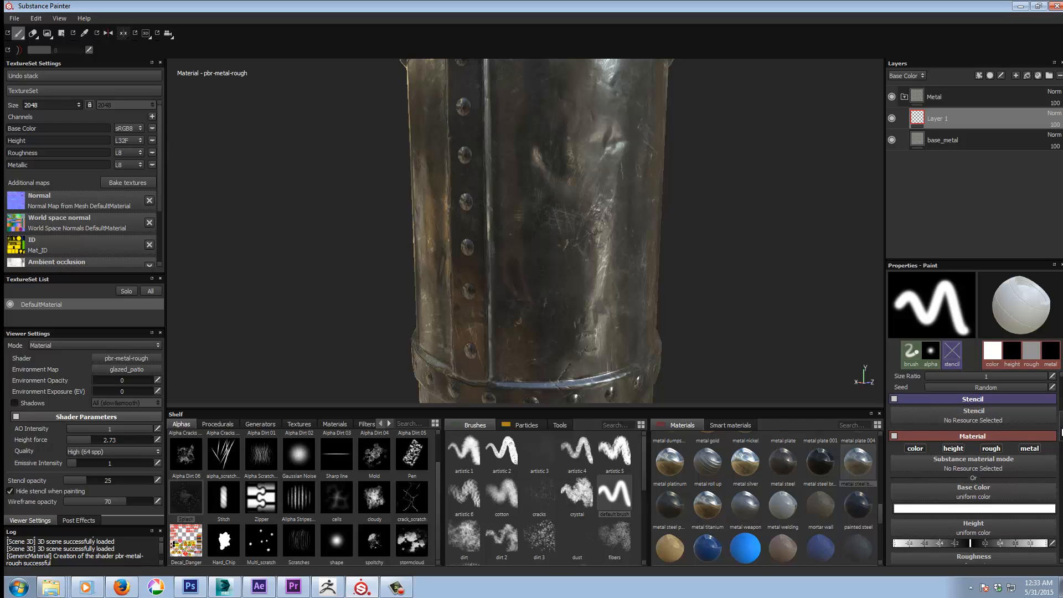
scroll(1061, 431, up, 2)
click(954, 479)
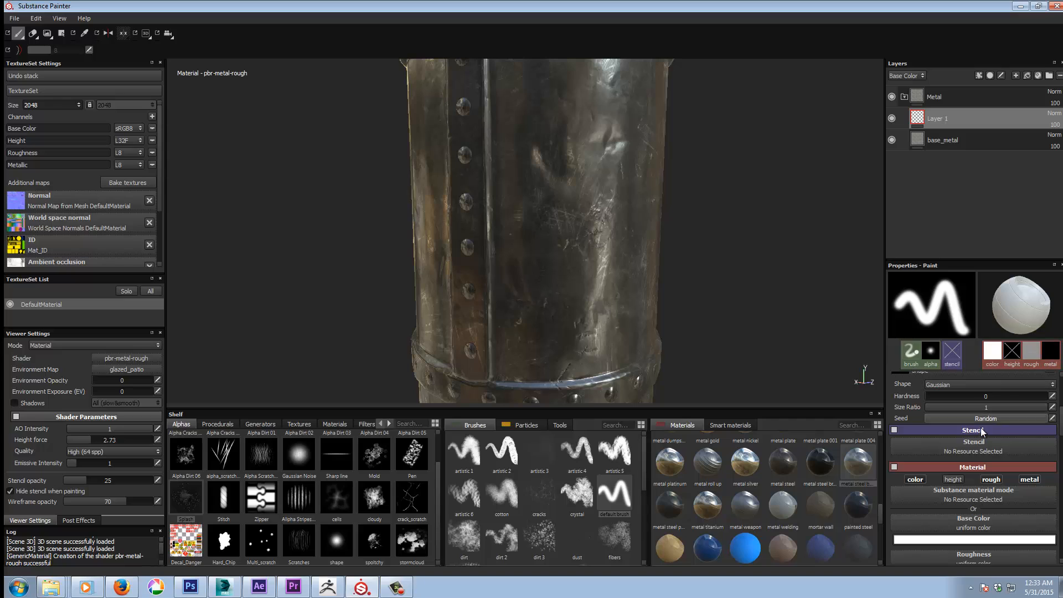
click(954, 480)
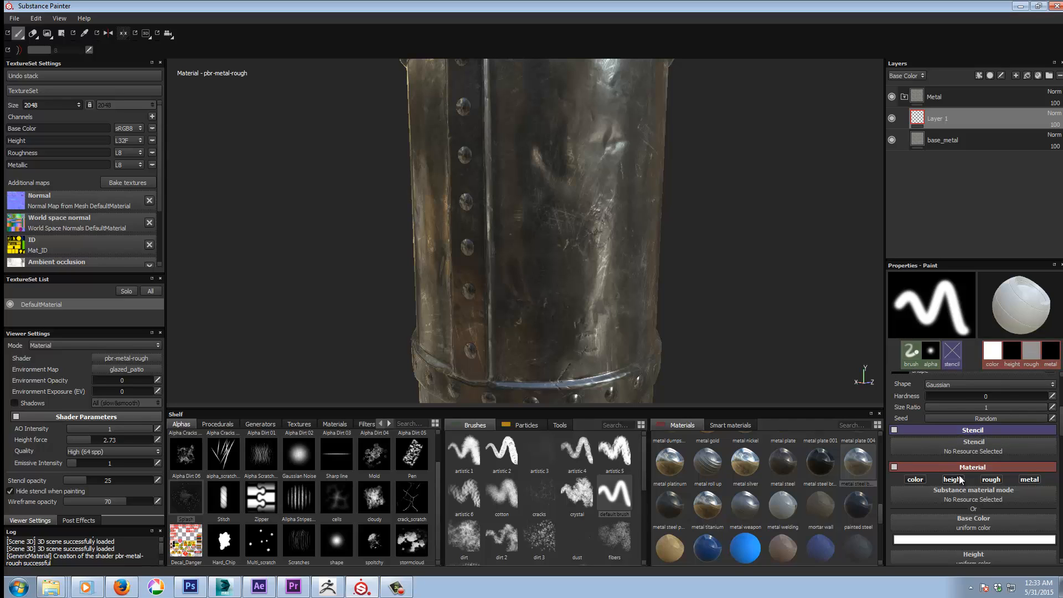
Try painting a white patch through the Decal_Danger stencil, undo it, and remove the stencil
click(952, 356)
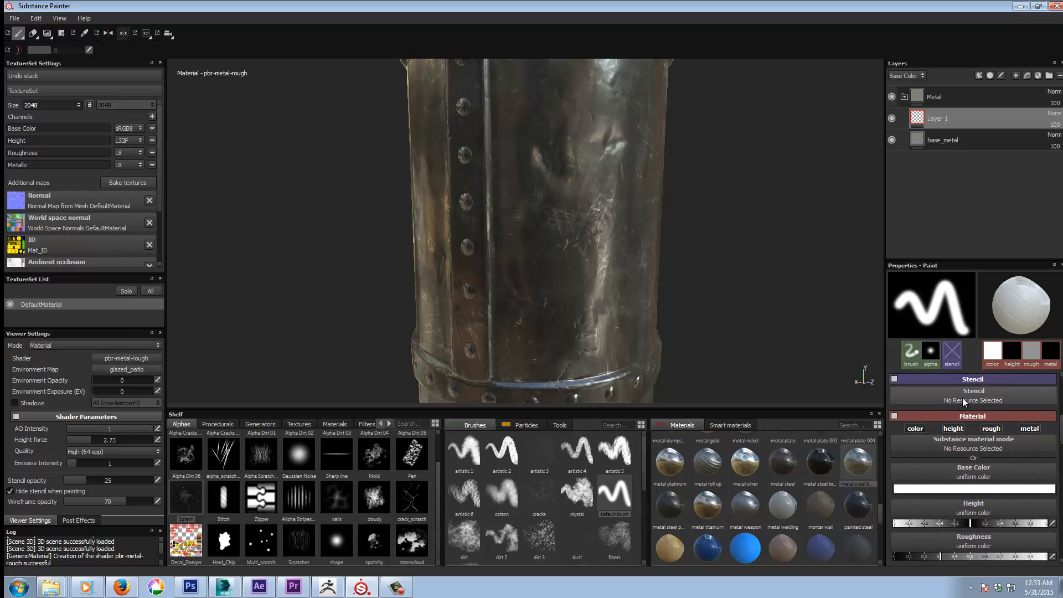
drag(187, 542, 968, 396)
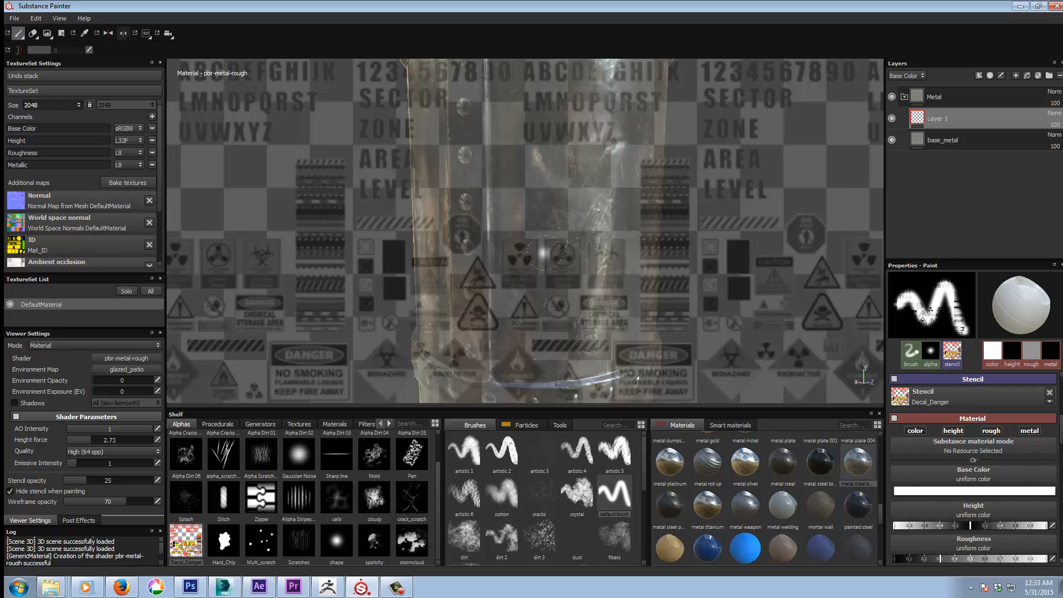
mouse_move(536, 241)
mouse_down()
mouse_move(543, 258)
mouse_move(571, 239)
mouse_move(576, 277)
mouse_move(549, 266)
mouse_move(576, 223)
mouse_move(587, 260)
mouse_move(561, 284)
mouse_up()
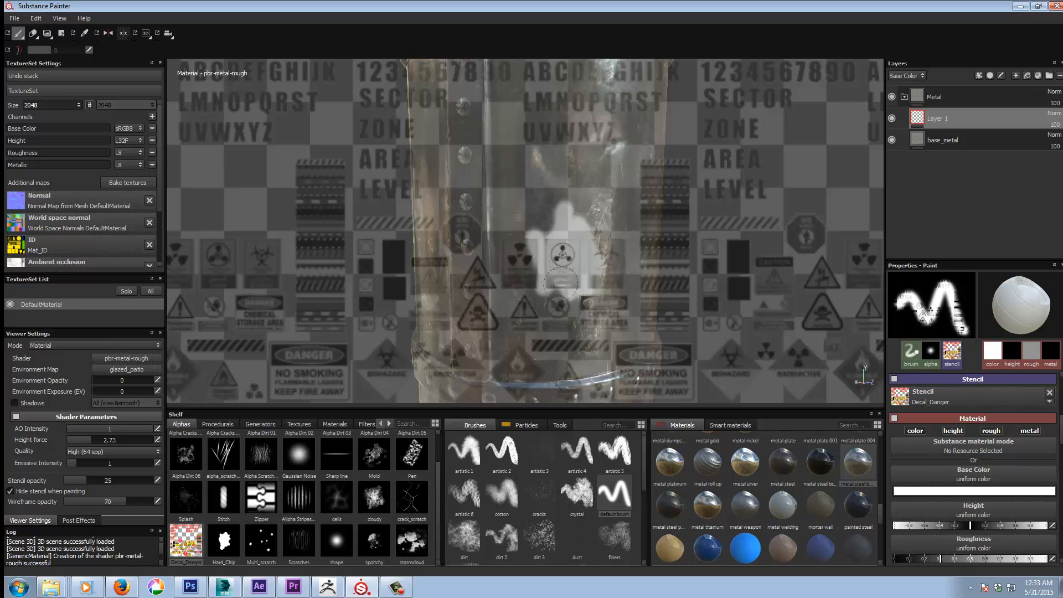
key(ctrl+z)
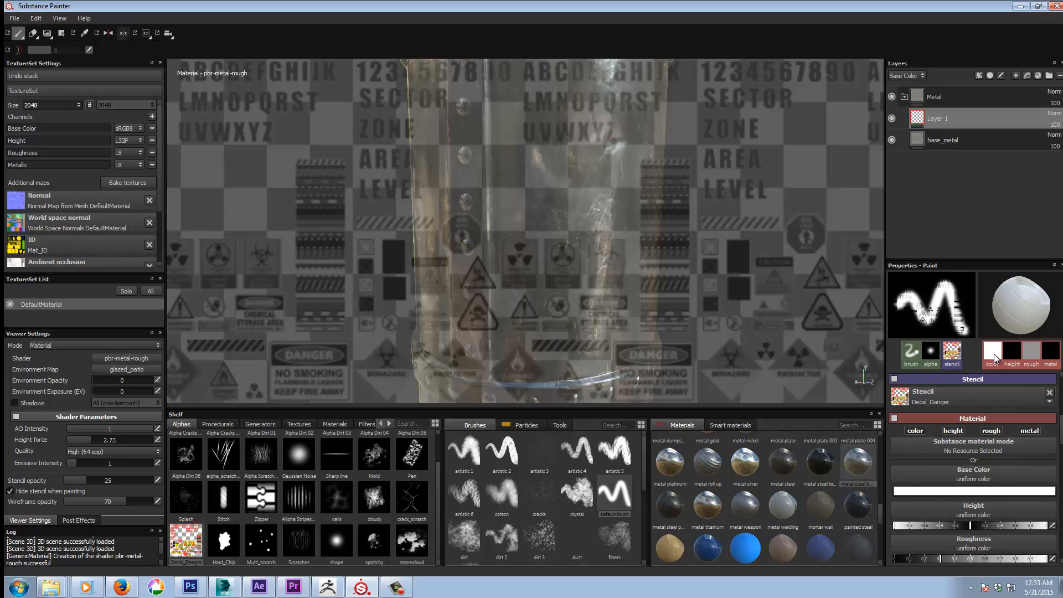
click(1050, 393)
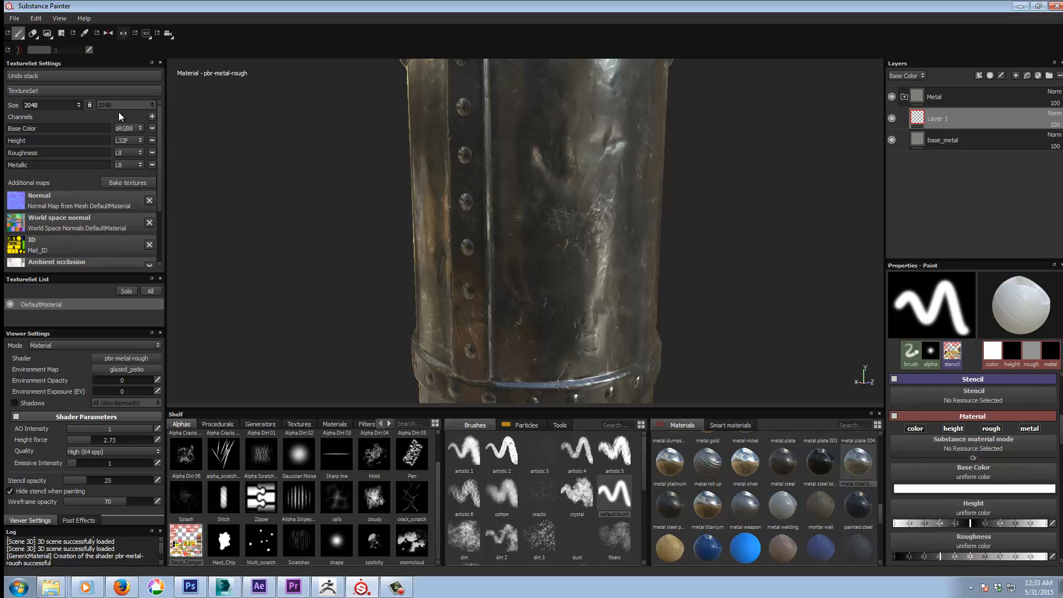
Check the Projection tool, return to the Paint brush, and view the images available as a stencil
key(3)
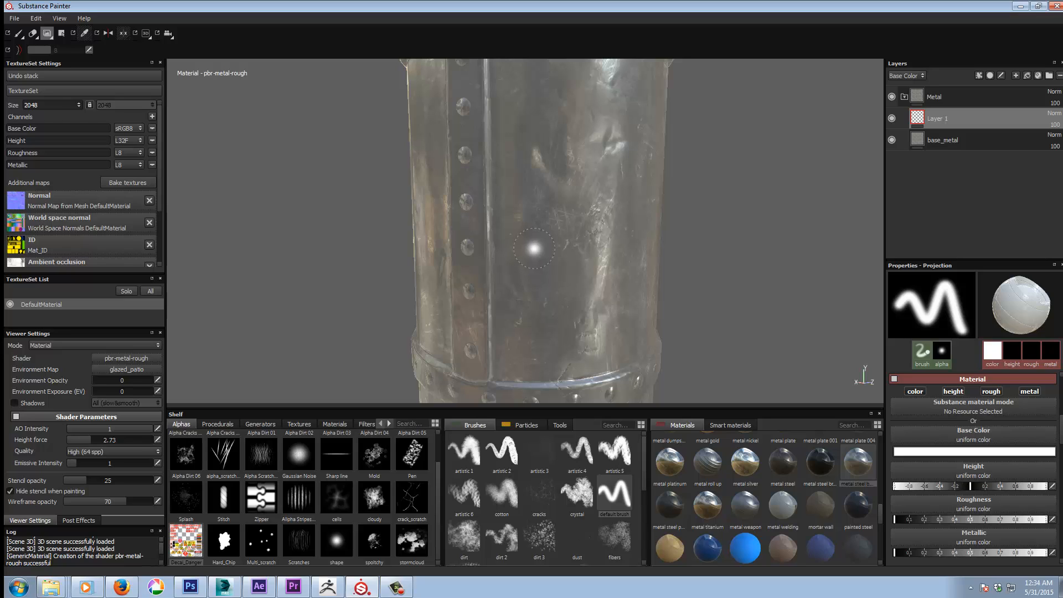
click(19, 34)
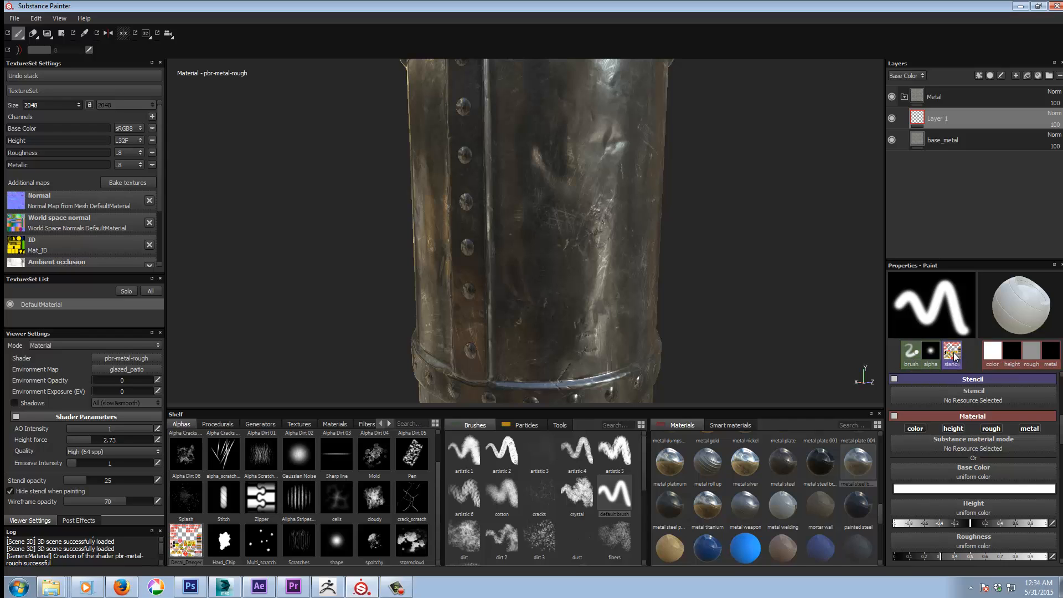
click(985, 394)
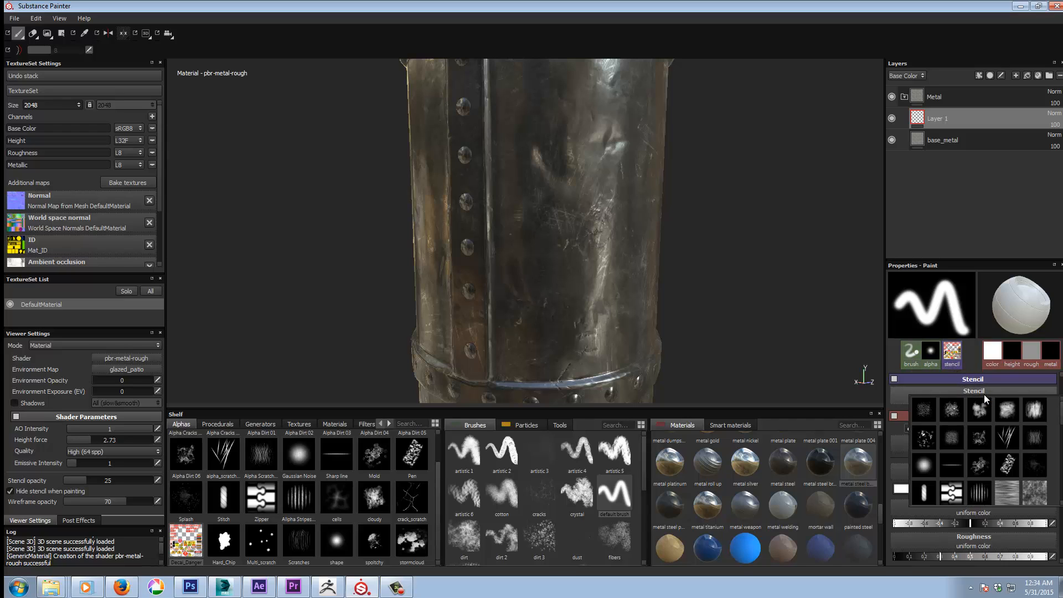
click(984, 390)
Review the brush properties from the advanced brush settings through the stencil to the material channels
click(907, 349)
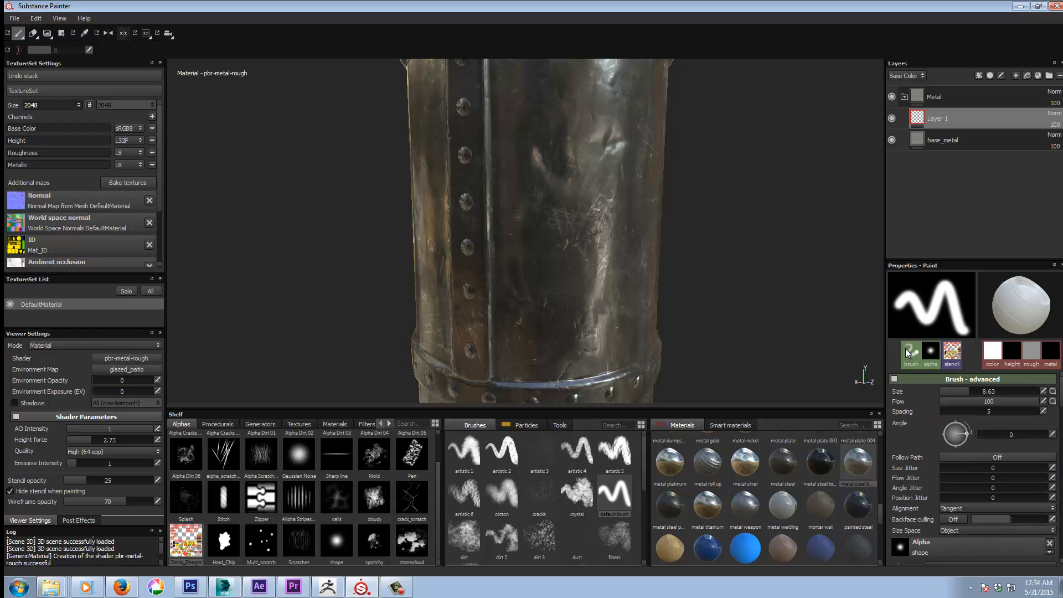
scroll(1056, 399, down, 5)
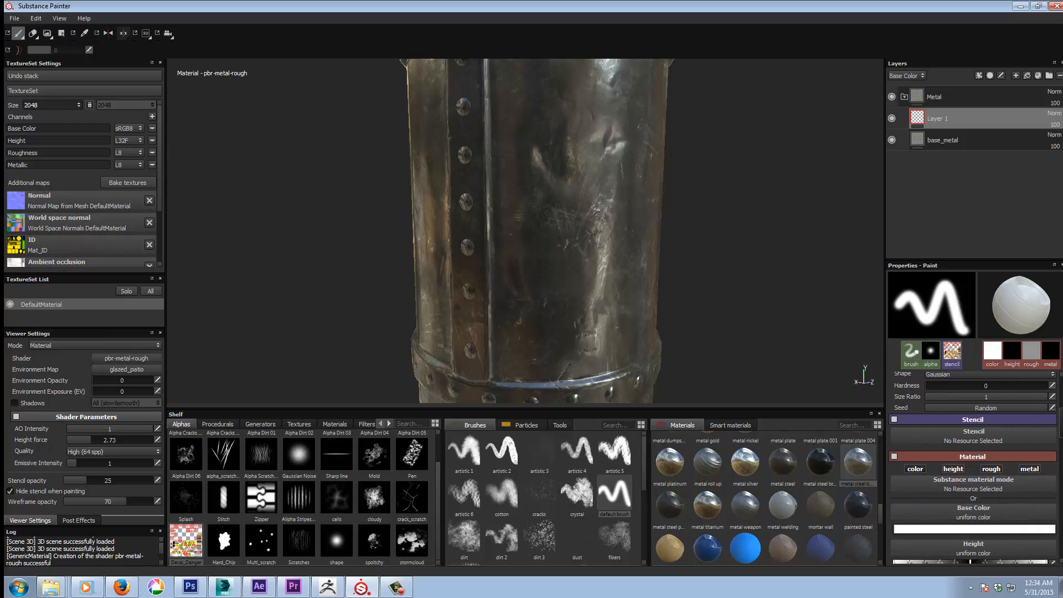
scroll(975, 468, down, 5)
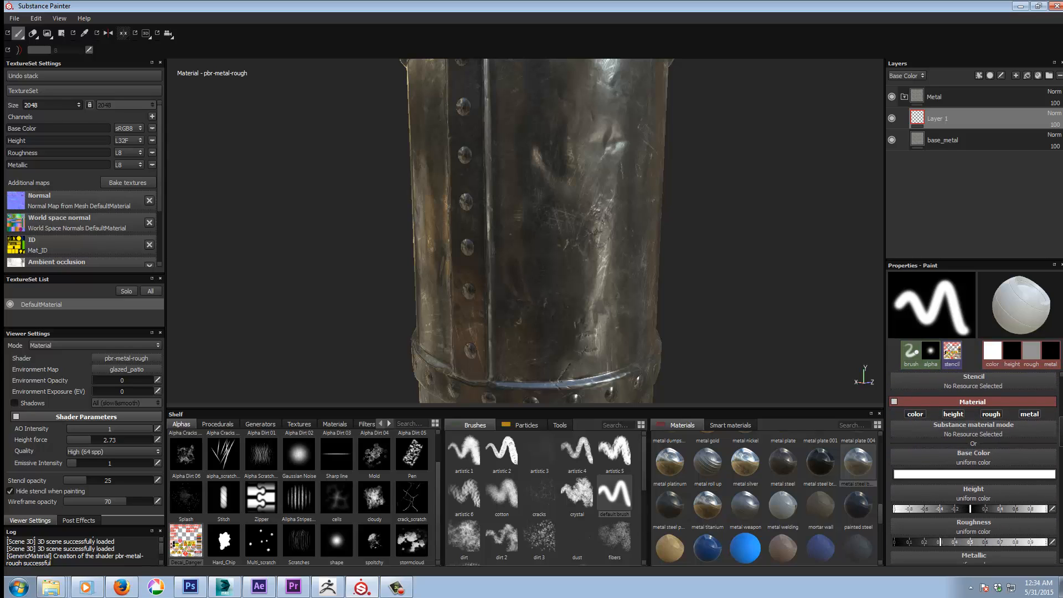
scroll(975, 468, up, 10)
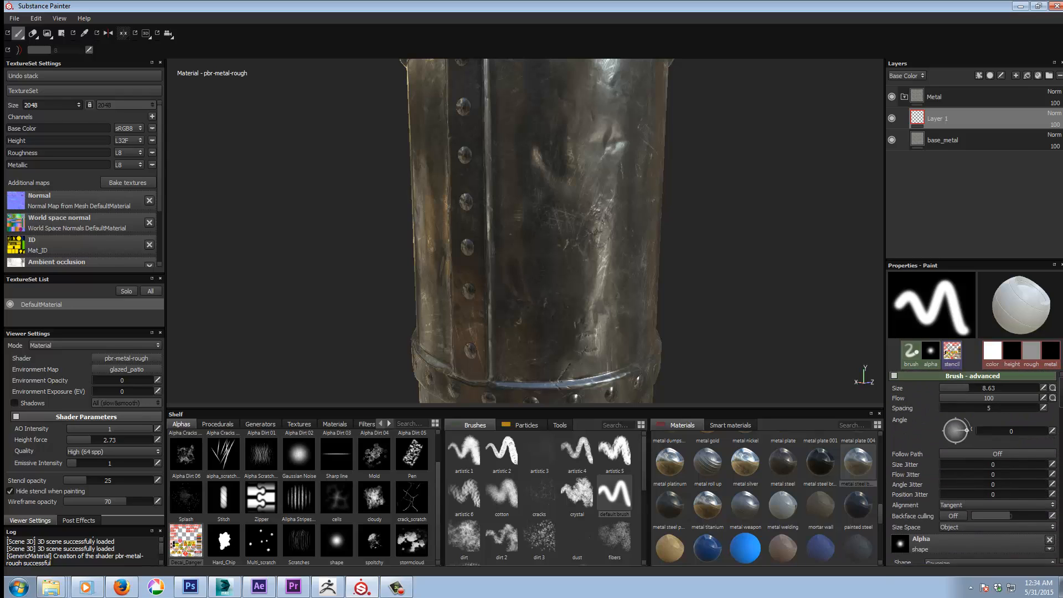
Compare the collapsed, basic and advanced views of the brush settings, ending on the advanced view
click(968, 379)
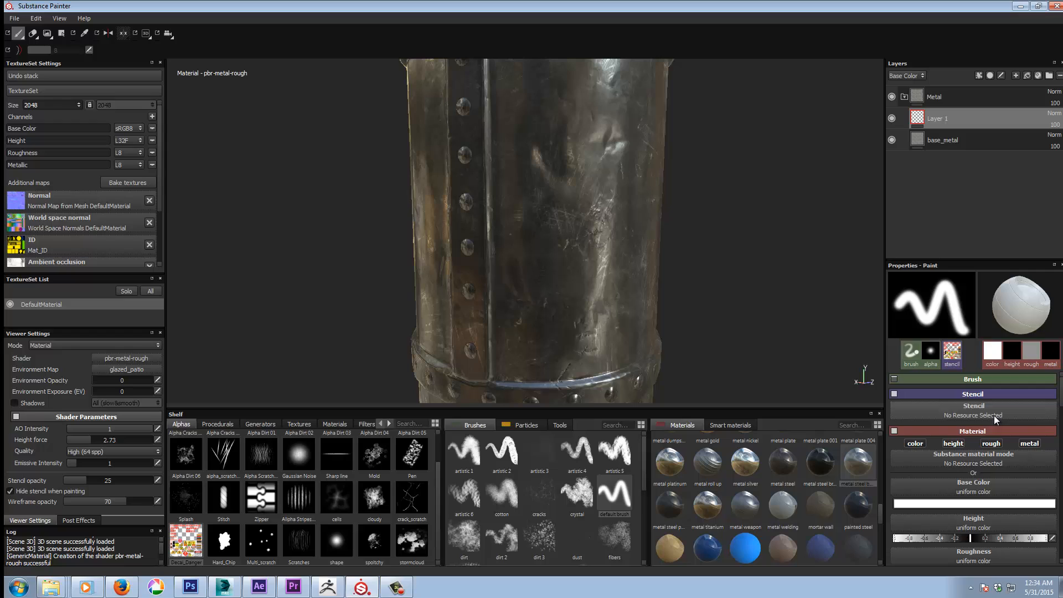
click(968, 378)
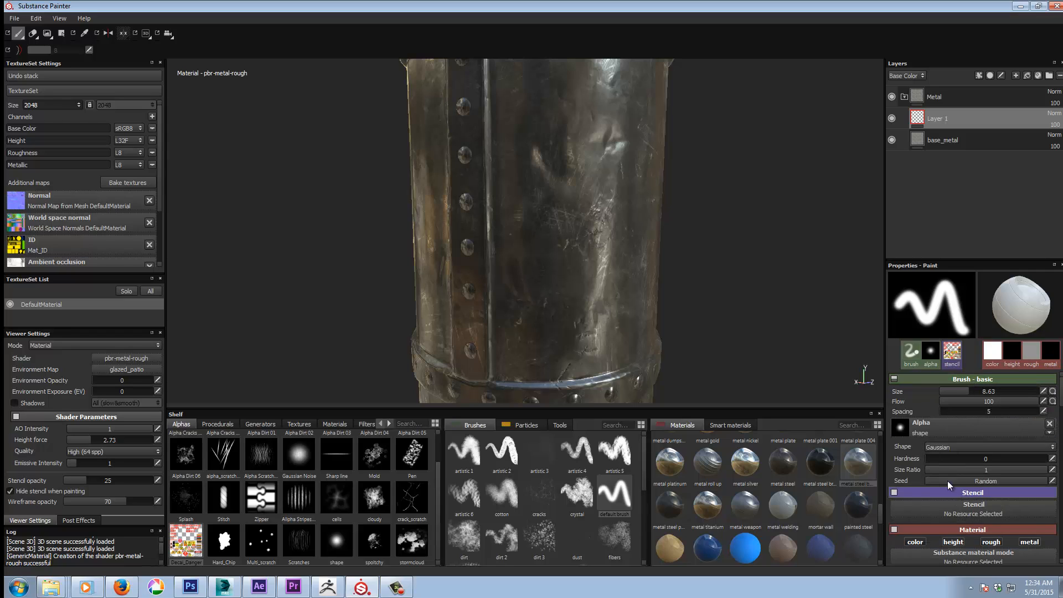
mouse_move(1061, 391)
mouse_down()
mouse_move(1062, 401)
mouse_move(1062, 391)
mouse_up()
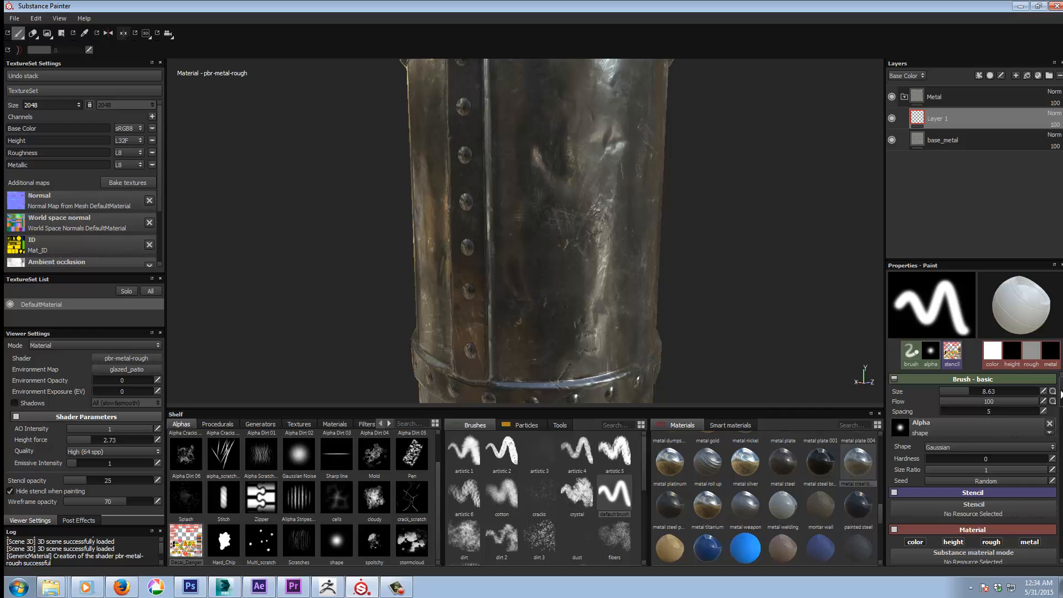
click(955, 379)
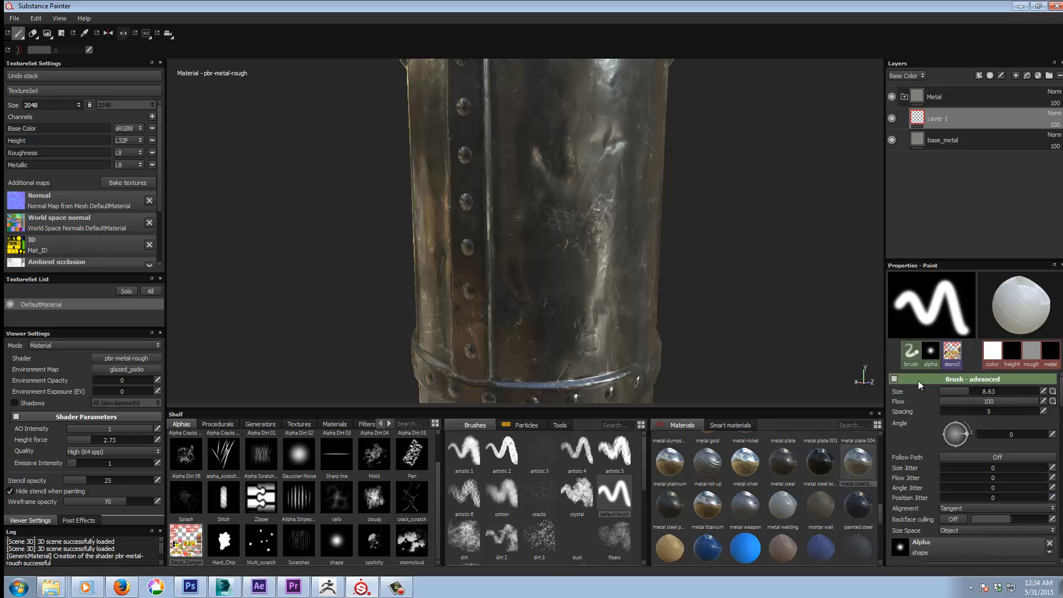
Look over the brush properties once more, from the alpha settings to the stencil and material sections
mouse_move(1062, 389)
mouse_down()
mouse_move(1061, 438)
mouse_move(1062, 386)
mouse_up()
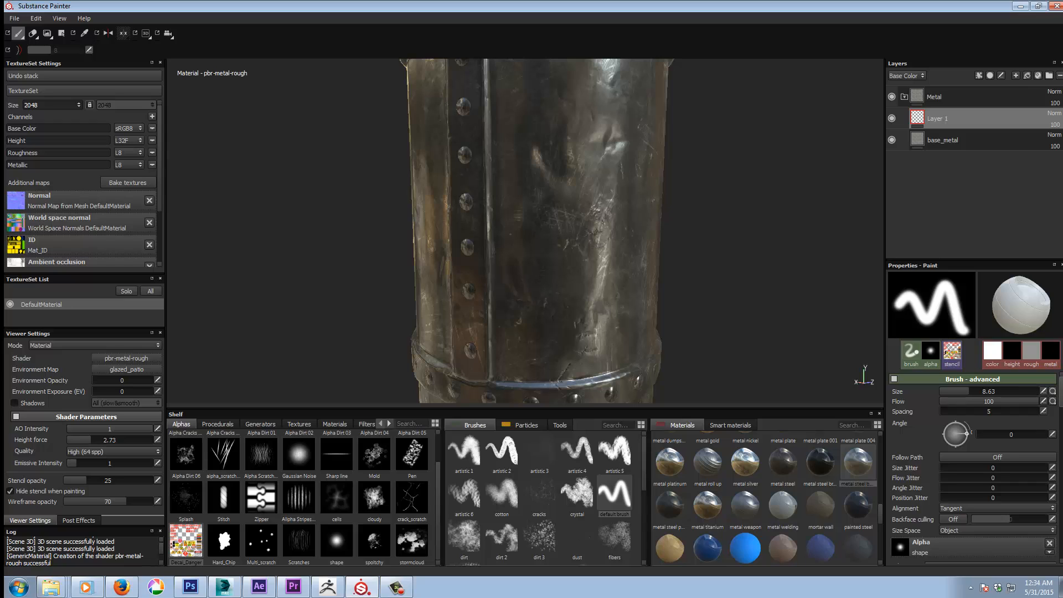
scroll(975, 468, down, 8)
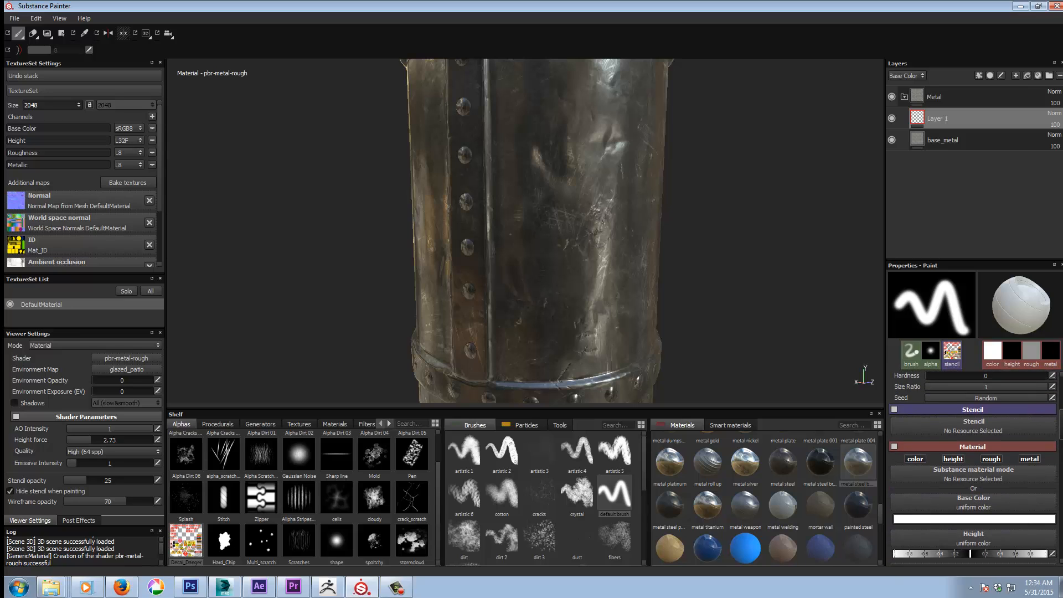
drag(1062, 424, 1061, 388)
click(954, 357)
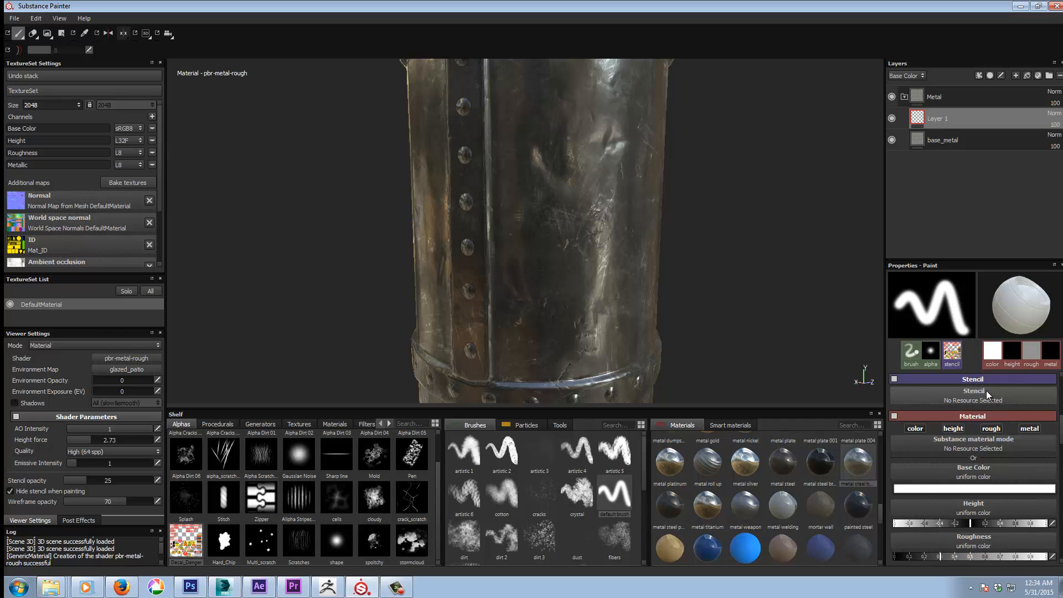
click(1013, 398)
Check the options for saving the tool, material or brush, and review the settings such a preset would include
right_click(953, 352)
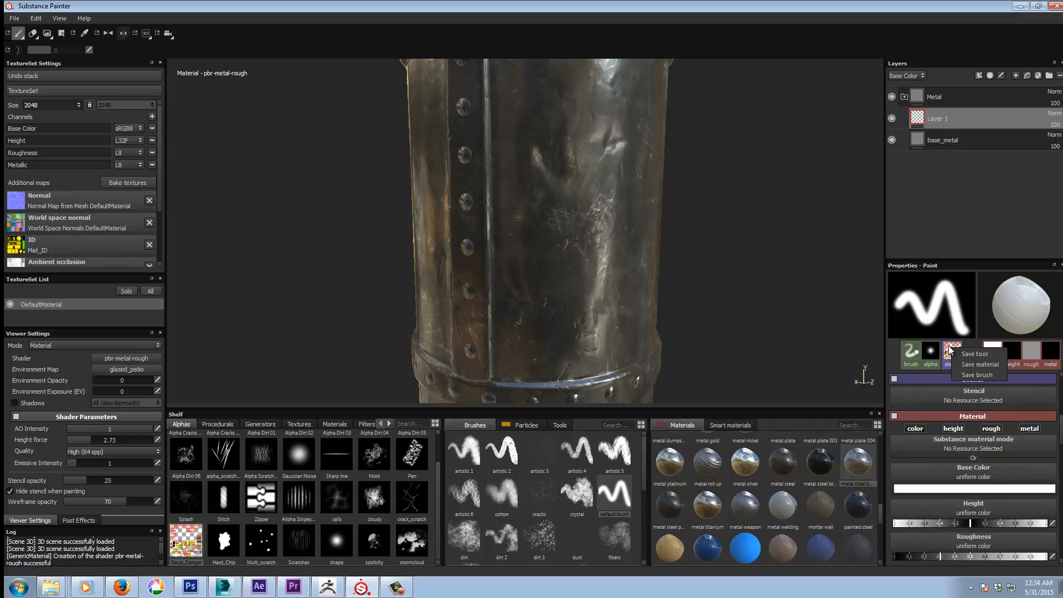
right_click(949, 351)
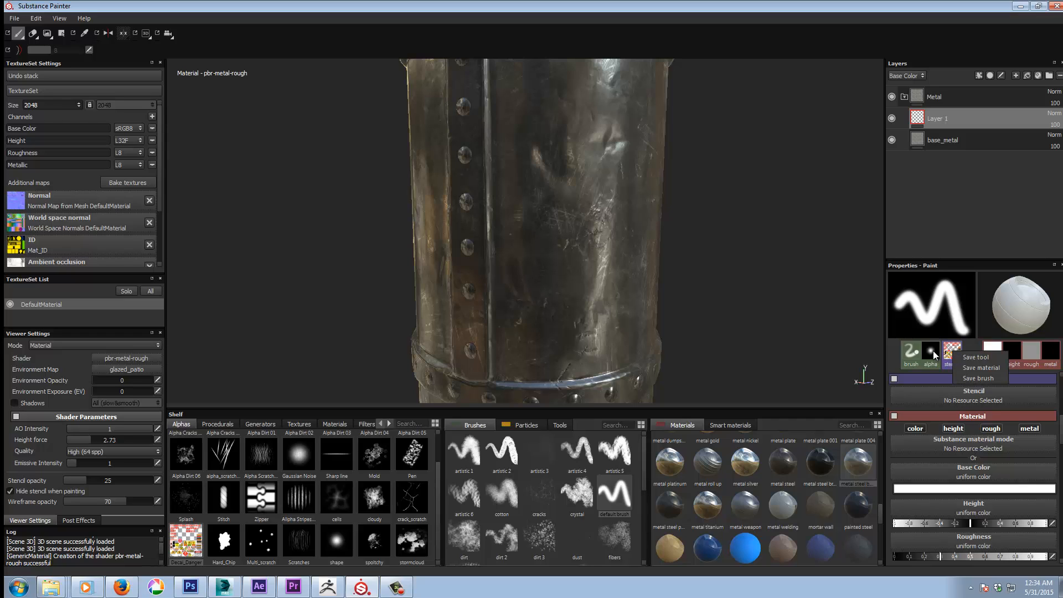
click(917, 353)
click(907, 350)
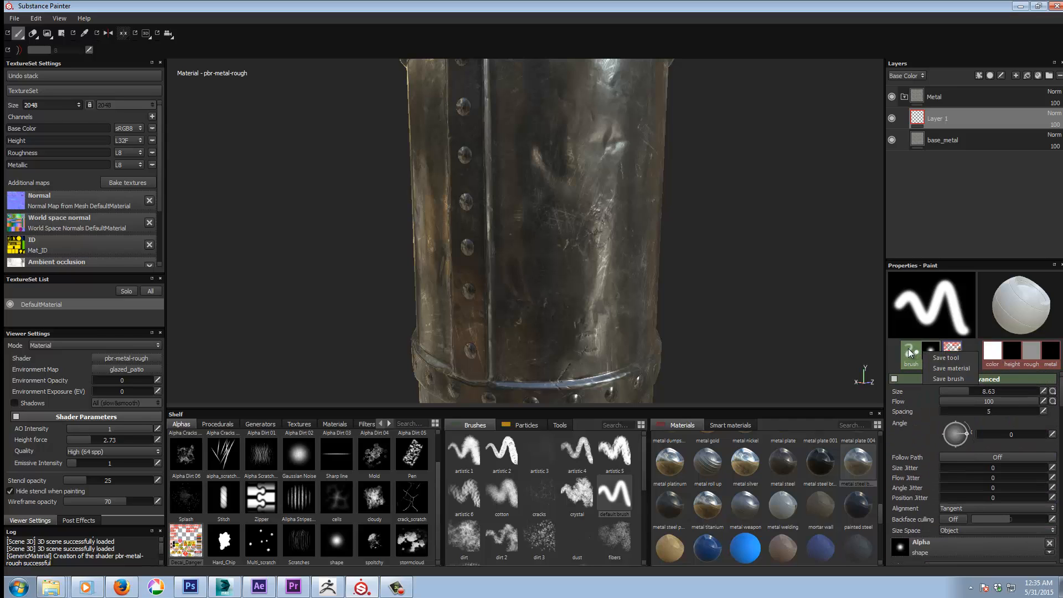
right_click(909, 353)
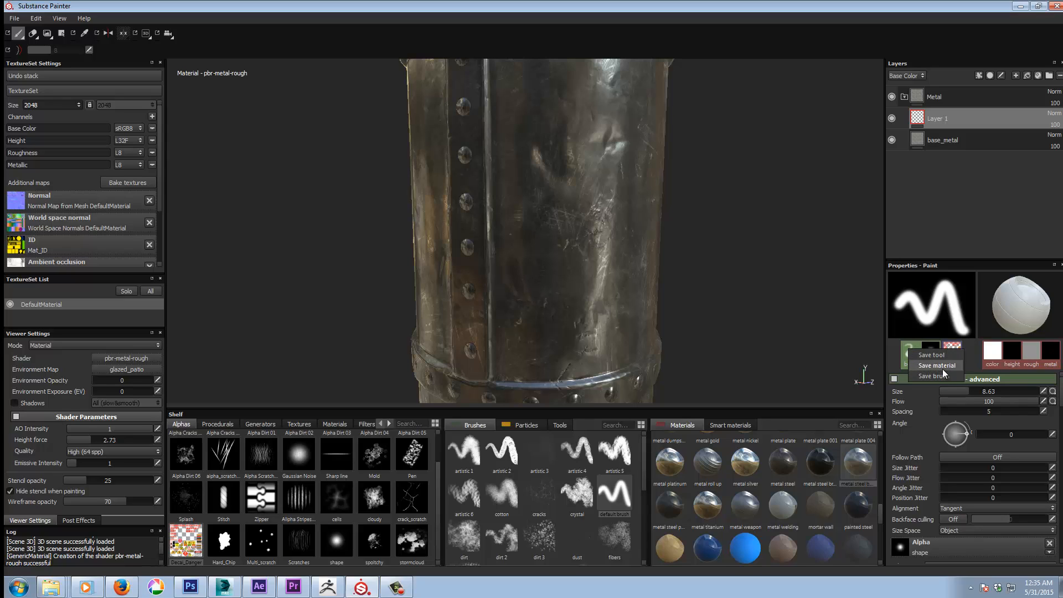
click(1061, 391)
drag(1061, 391, 1061, 391)
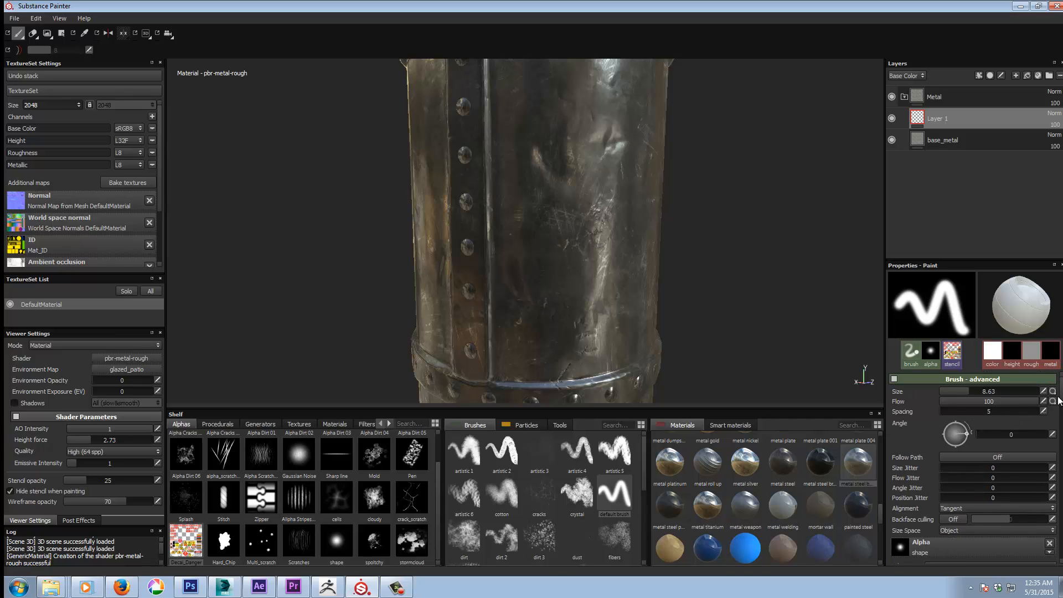
scroll(973, 468, down, 5)
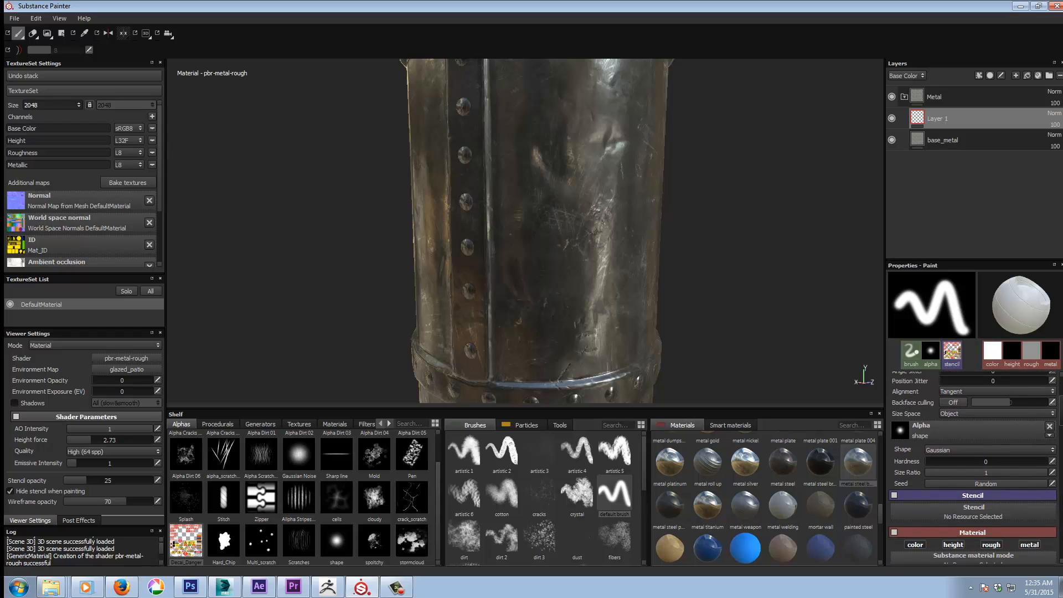
scroll(973, 468, up, 5)
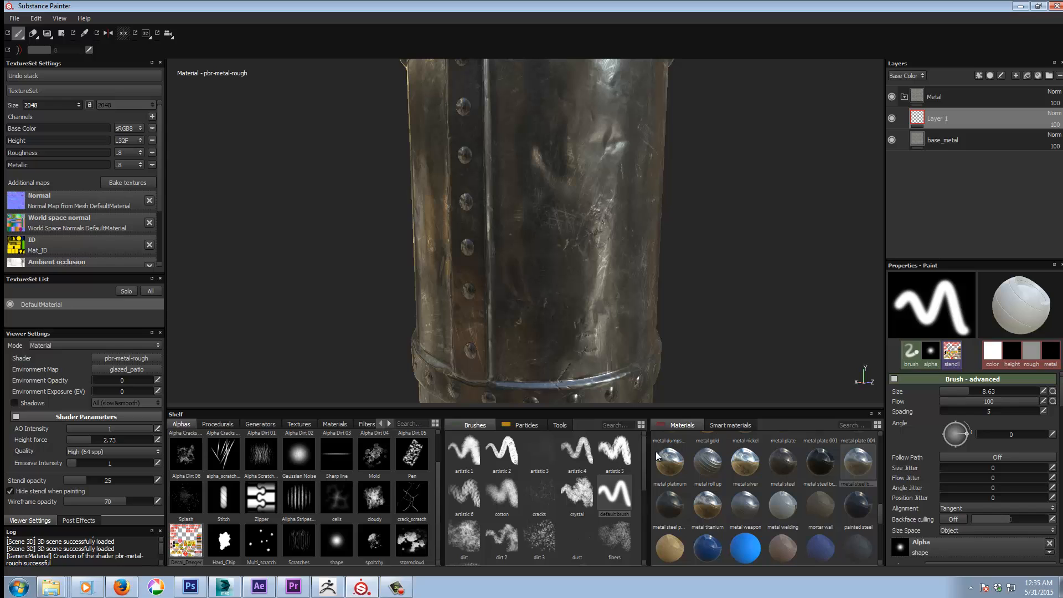
Choose the dirt brush preset and try painting a vertical patch on the tank's upper body
scroll(640, 478, down, 5)
scroll(643, 467, up, 4)
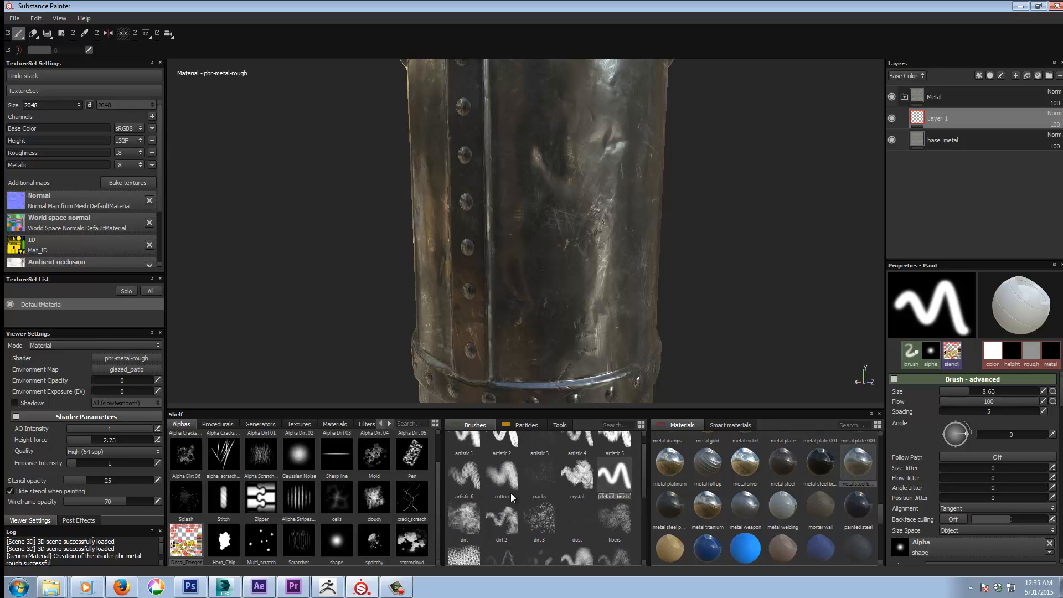
click(464, 519)
mouse_move(513, 203)
mouse_down()
mouse_move(587, 155)
mouse_move(561, 197)
mouse_move(526, 187)
mouse_move(555, 288)
mouse_move(588, 312)
mouse_up()
mouse_move(725, 285)
alt+mouse_down()
mouse_move(697, 278)
mouse_move(790, 314)
mouse_move(724, 301)
alt+mouse_up()
Try the scratches 2 brush preset on the tank's upper body, and undo the scratch and dirt strokes
drag(642, 472, 644, 523)
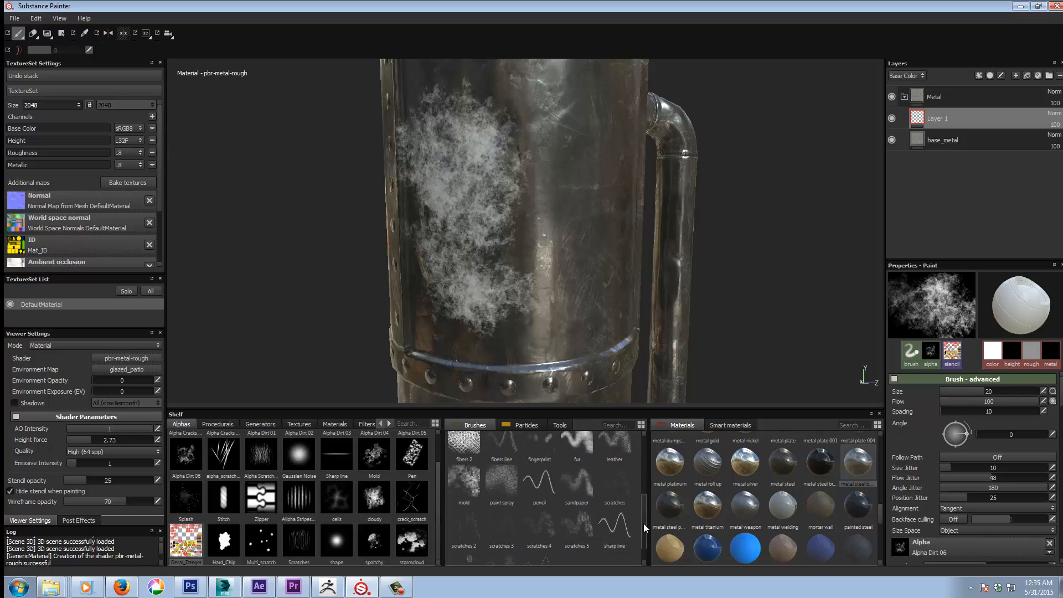
click(462, 524)
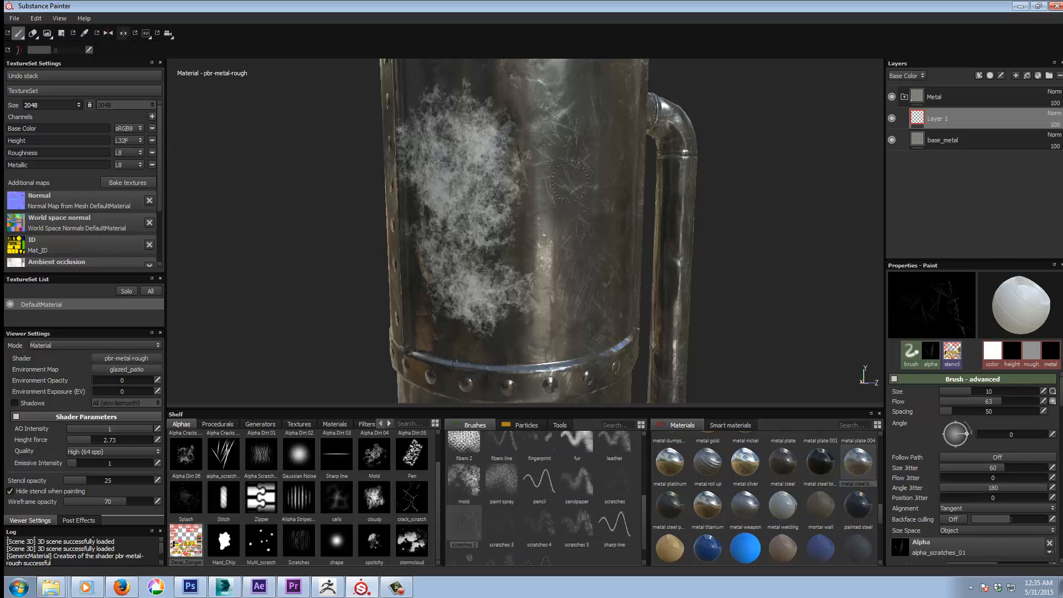
mouse_move(570, 181)
mouse_down()
mouse_move(551, 285)
mouse_move(572, 181)
mouse_up()
alt+drag(644, 285, 603, 281)
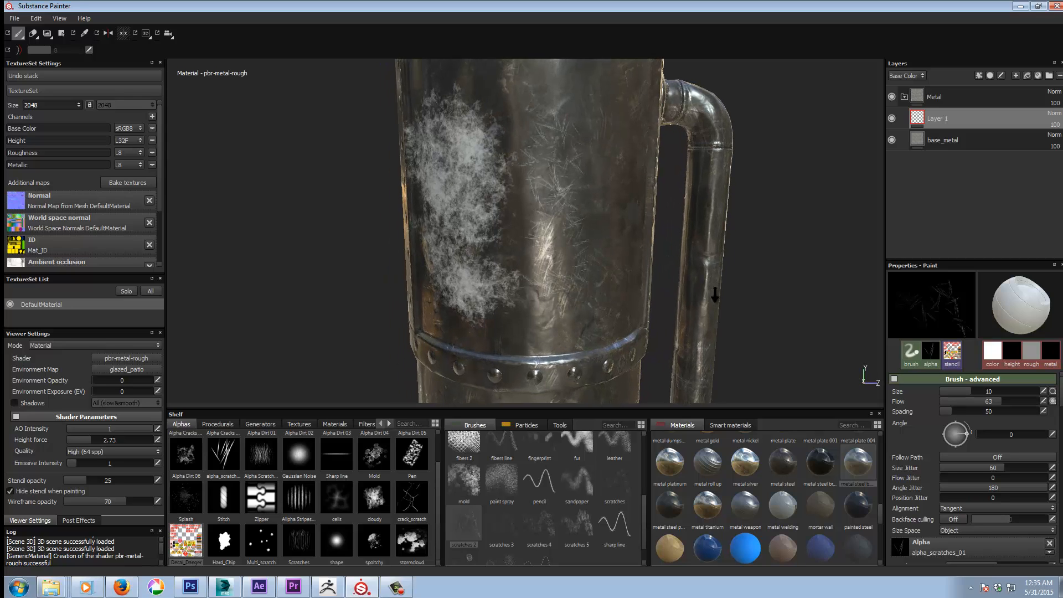
alt+right_drag(604, 281, 585, 119)
mouse_move(585, 119)
alt+middle_down()
mouse_move(548, 189)
mouse_move(518, 203)
alt+middle_up()
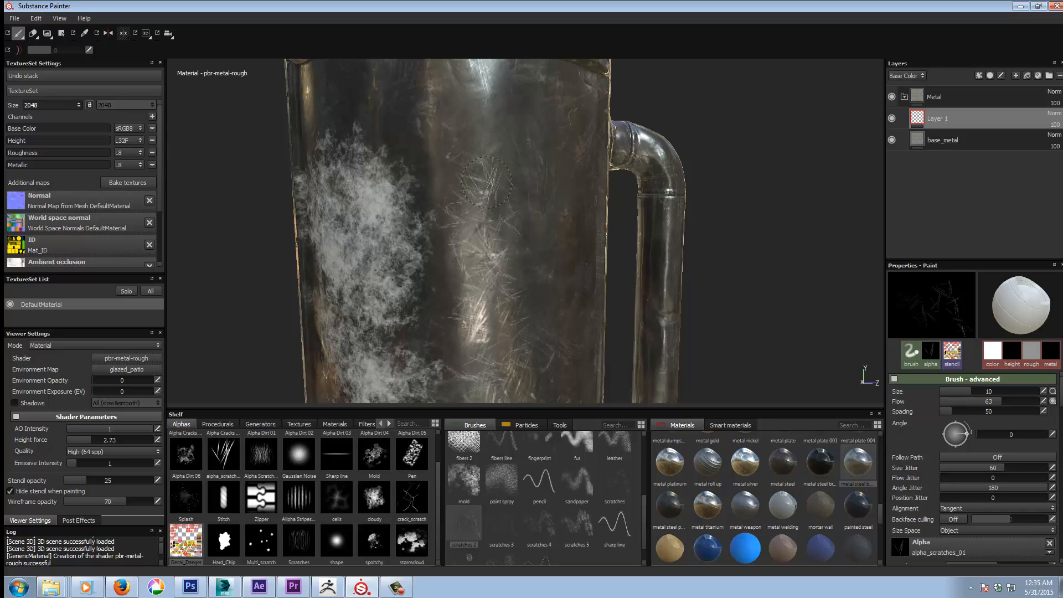
key(ctrl)
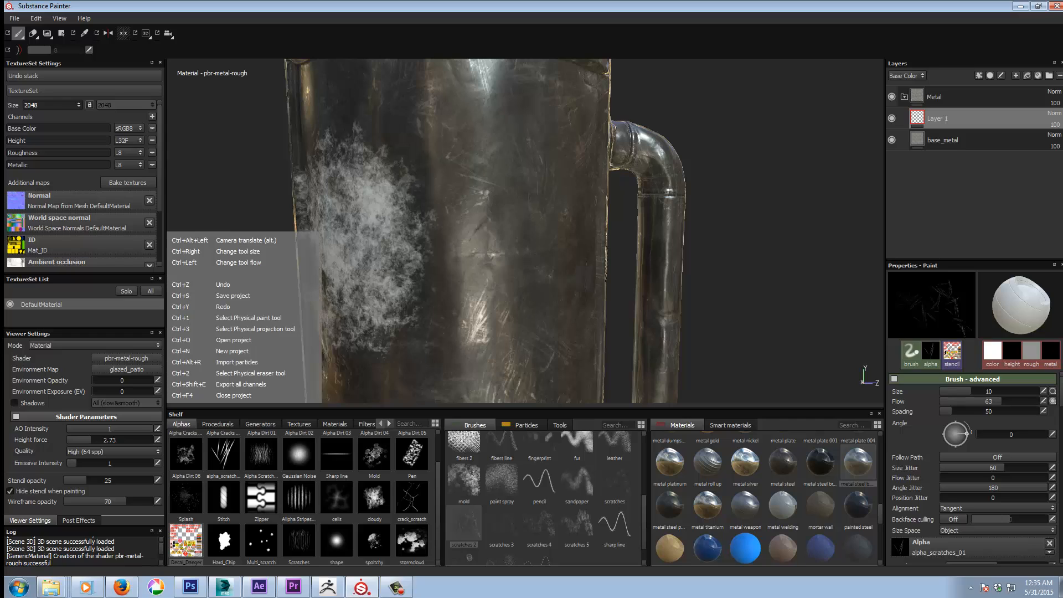
key(ctrl+z)
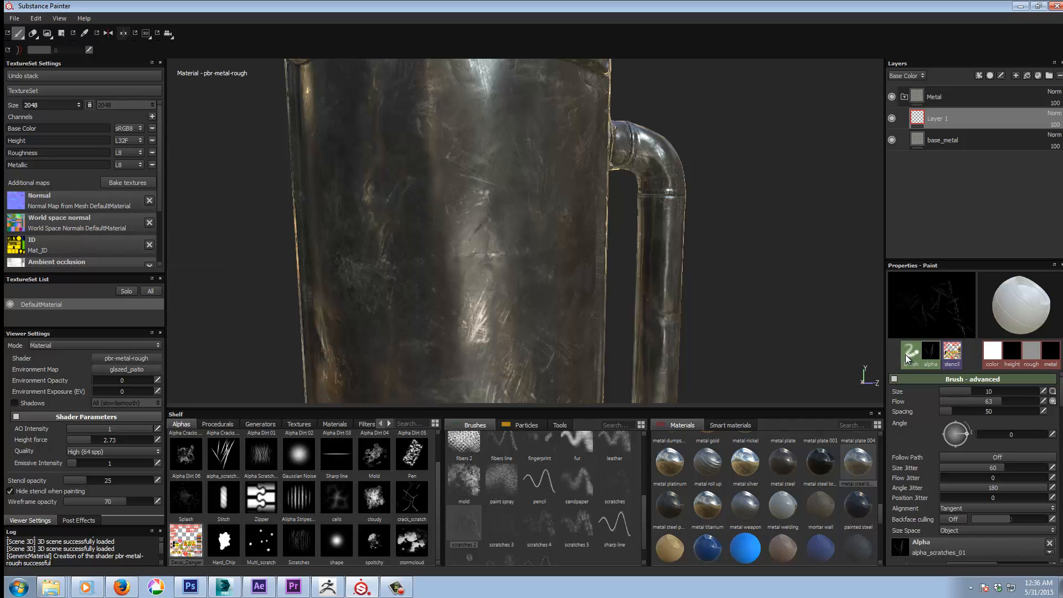
Switch back to the default brush preset
drag(647, 506, 643, 443)
click(609, 476)
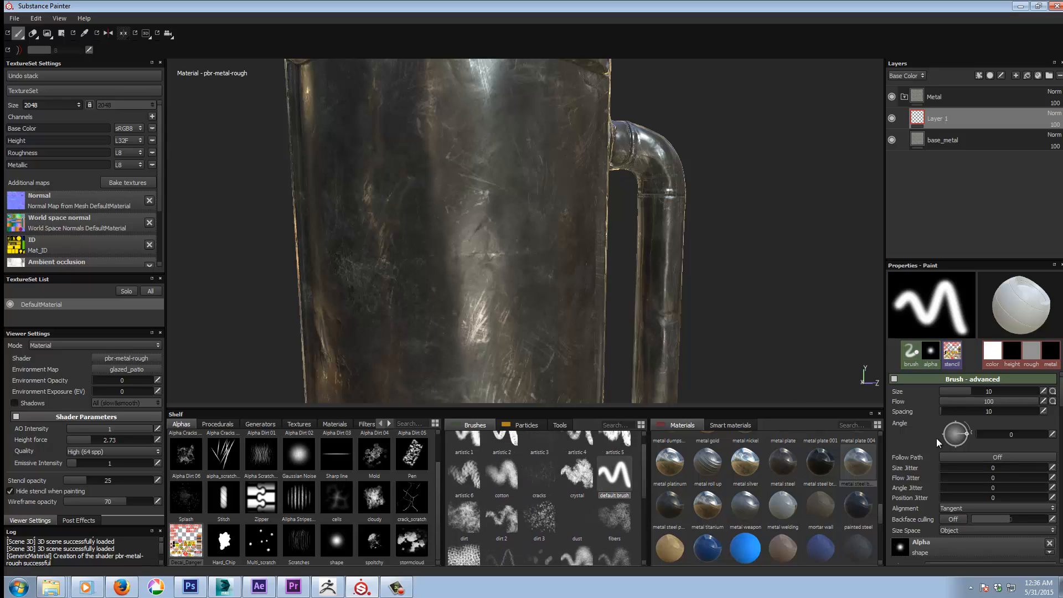
mouse_move(1061, 390)
mouse_down()
mouse_move(1061, 412)
mouse_move(1061, 389)
mouse_up()
mouse_move(543, 478)
Delete Layer 1, the paint layer between the Metal folder and base_metal
mouse_move(788, 312)
alt+right_down()
mouse_move(409, 304)
mouse_move(570, 325)
alt+right_up()
alt+middle_drag(669, 327, 711, 260)
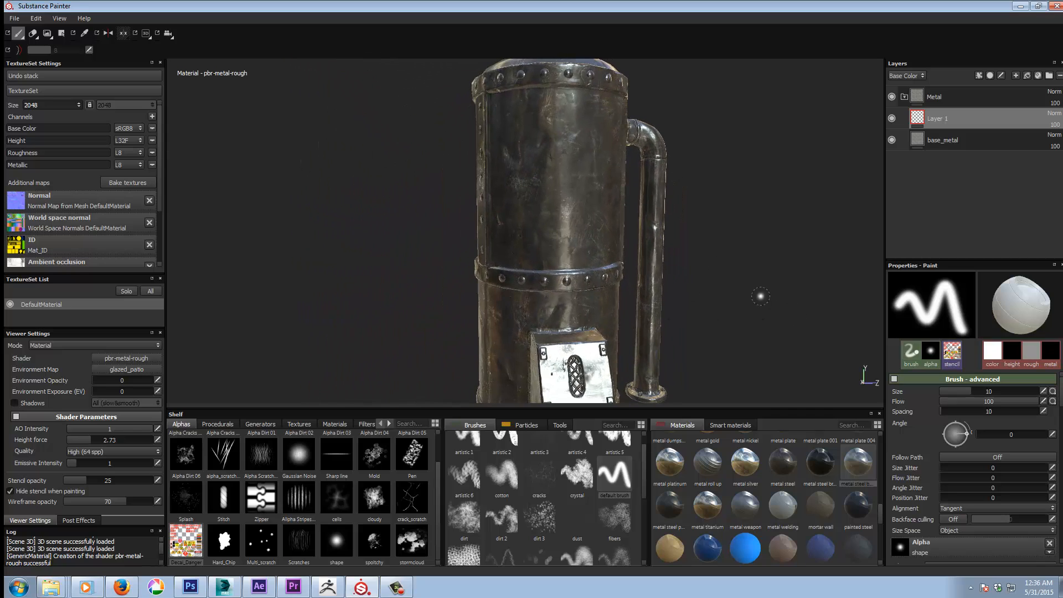
alt+right_drag(763, 304, 680, 323)
alt+drag(680, 323, 623, 310)
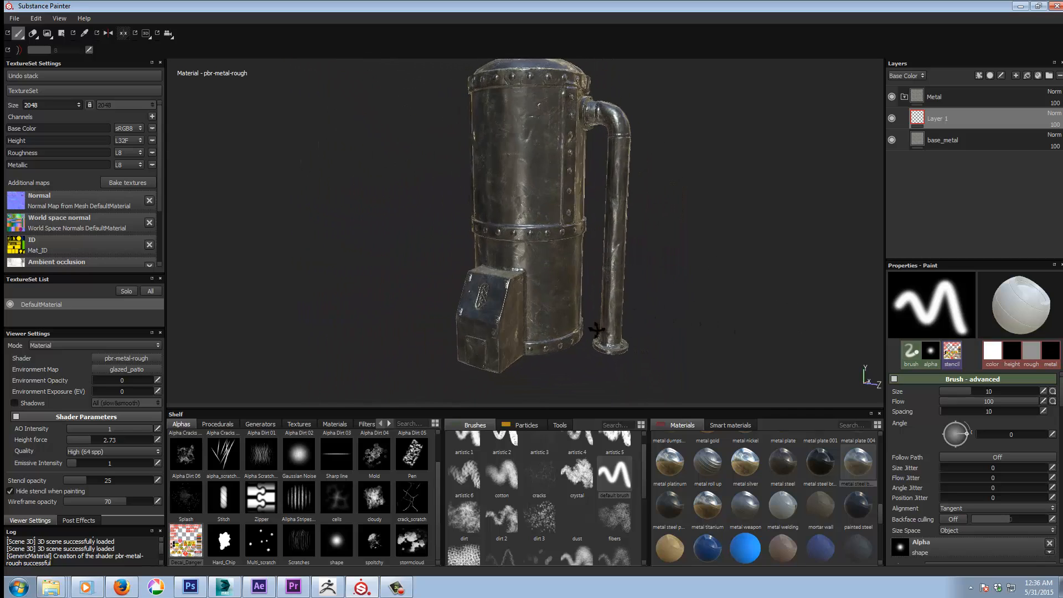
alt+middle_drag(640, 239, 679, 260)
alt+right_drag(689, 261, 710, 269)
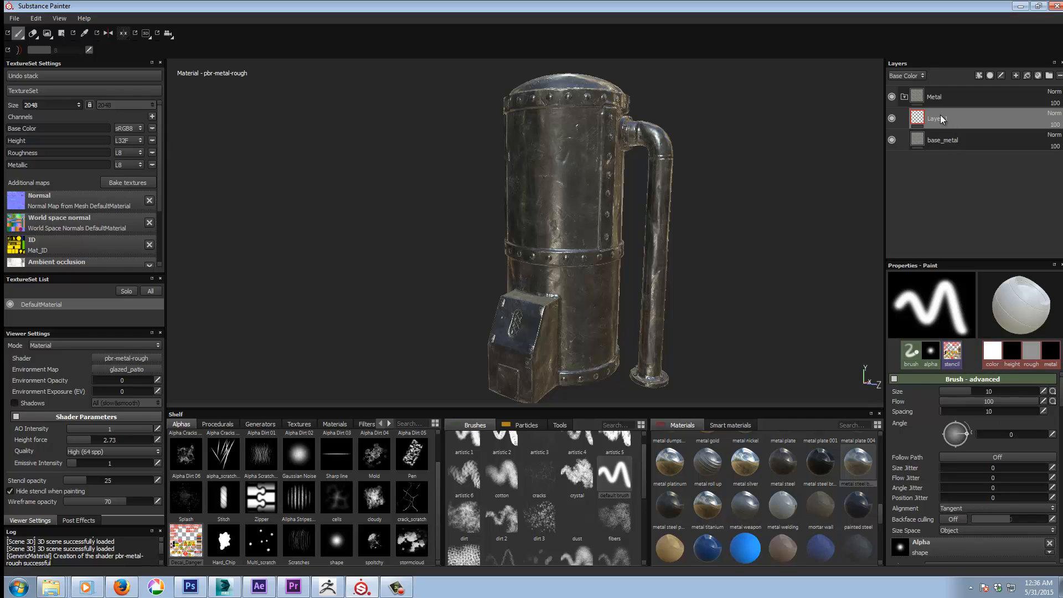
key(Delete)
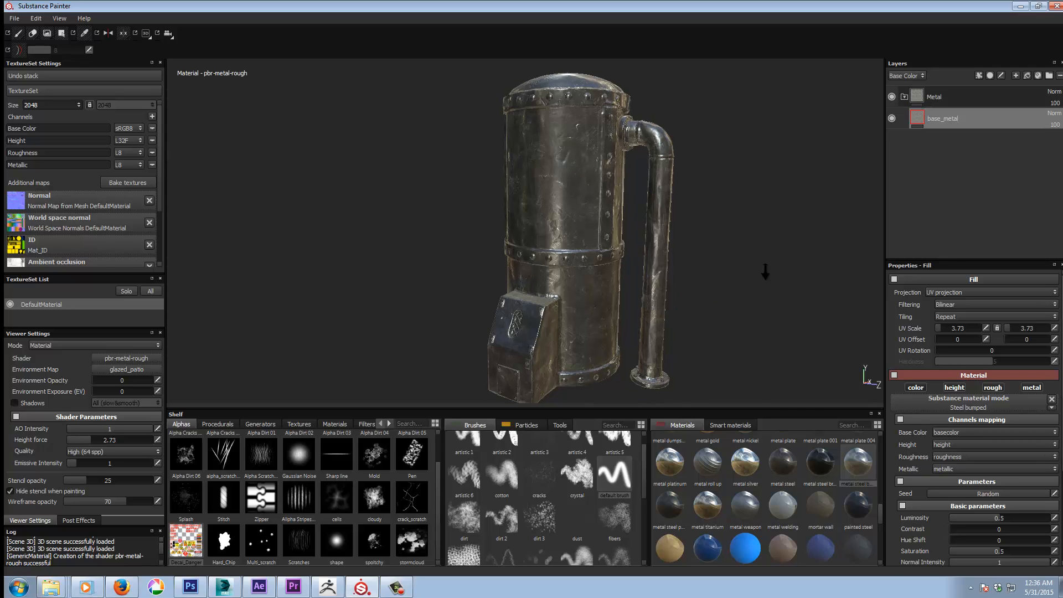
Inspect the tank's upper body up close while rotating the environment lighting
scroll(631, 282, up, 4)
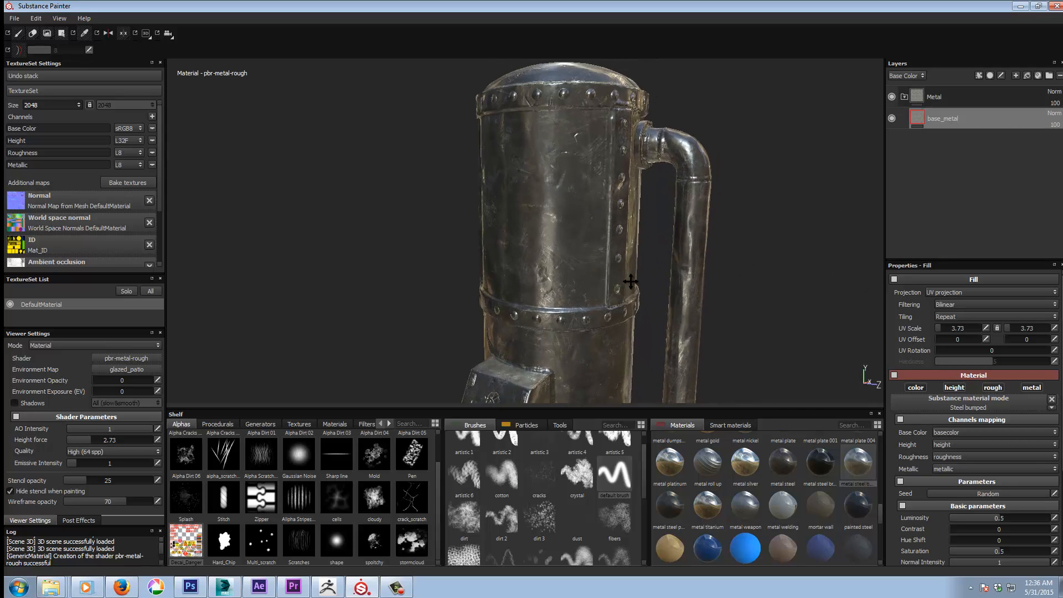
alt+drag(631, 281, 654, 278)
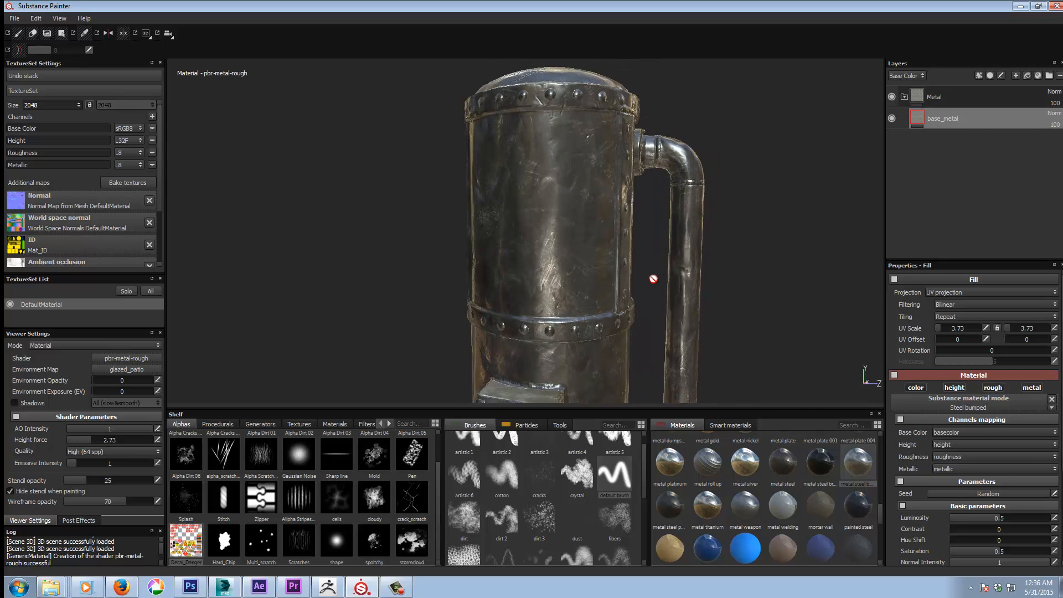
shift+right_drag(603, 271, 645, 268)
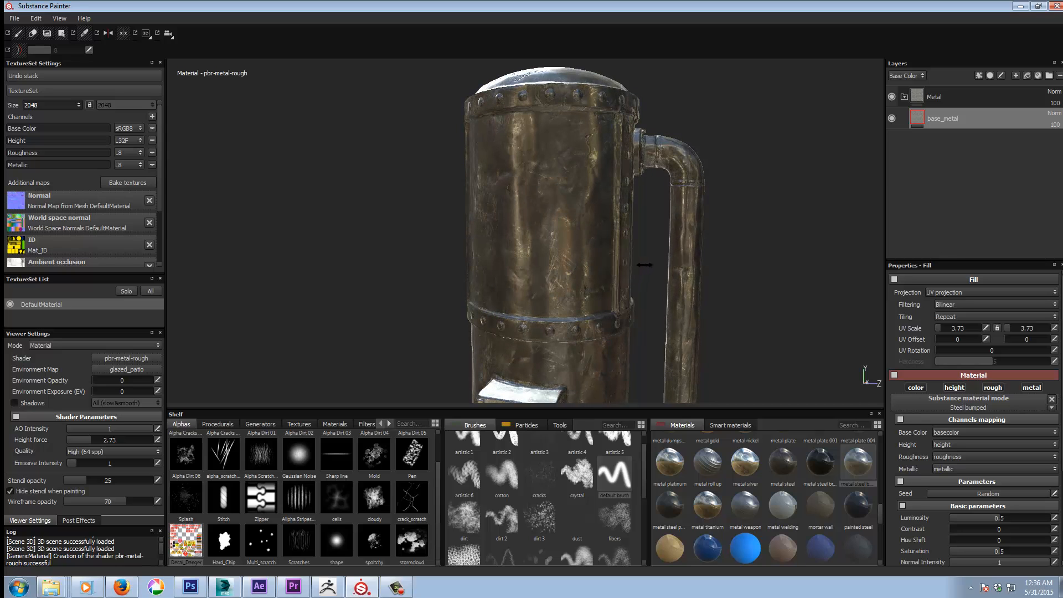
Try a different Steel Roughness value on the base_metal layer's Steel bumped material
alt+drag(645, 267, 682, 261)
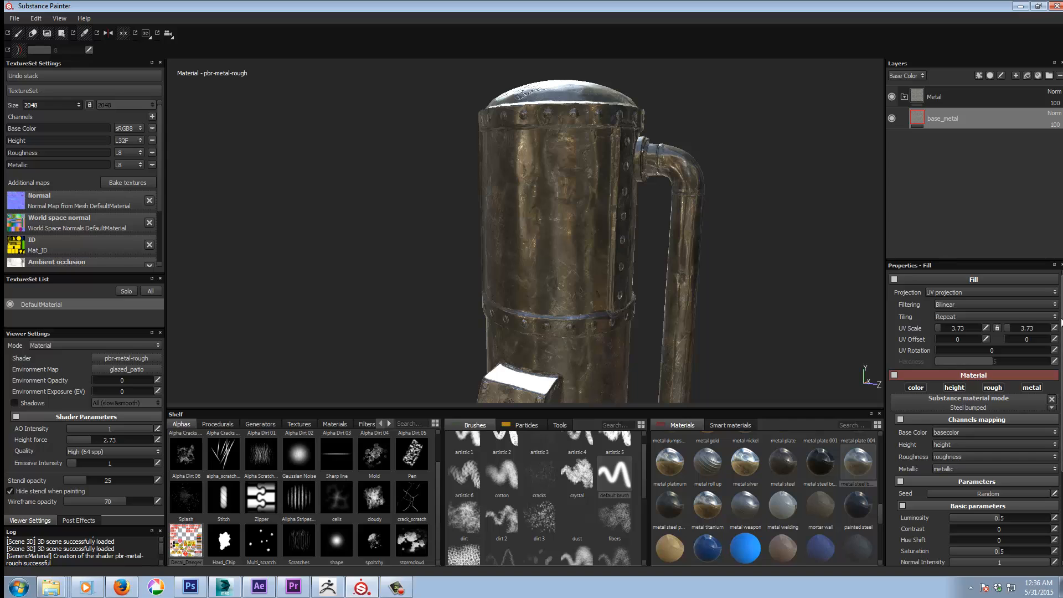
scroll(1045, 309, down, 3)
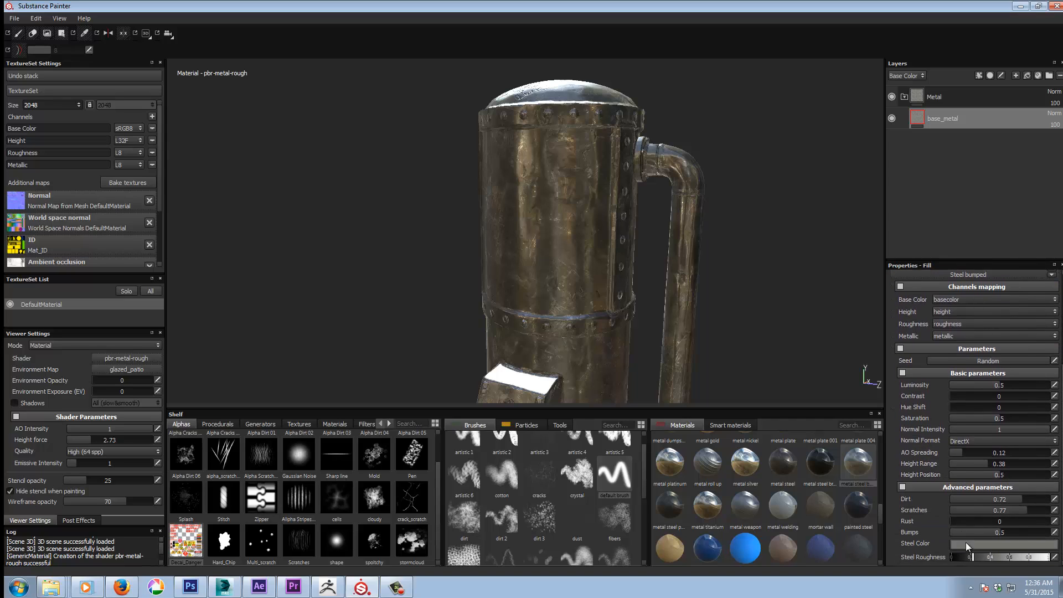
mouse_move(988, 556)
mouse_down()
mouse_move(1038, 557)
mouse_move(952, 560)
mouse_move(973, 558)
mouse_up()
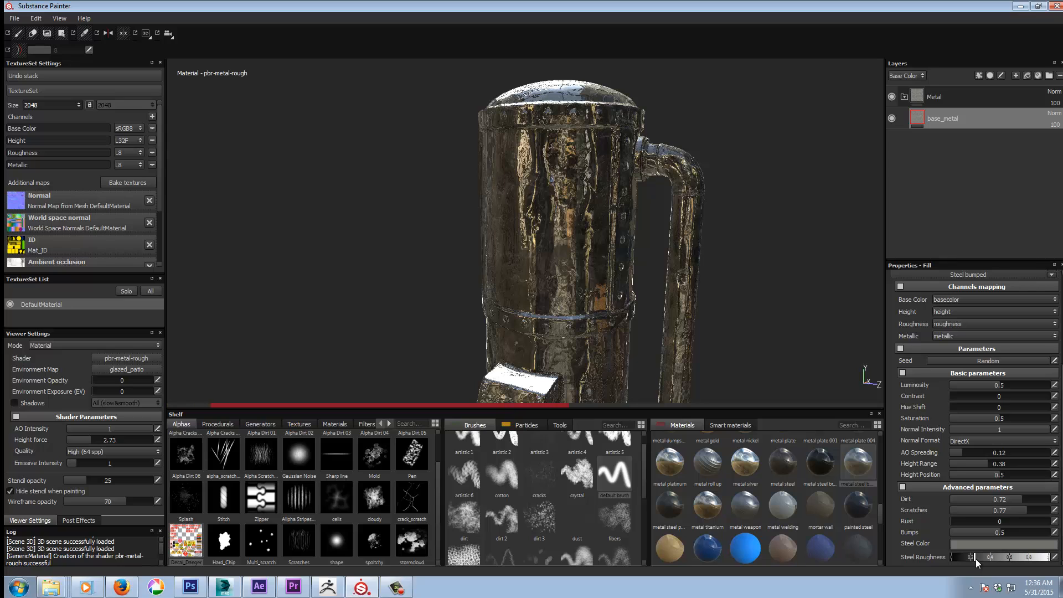
alt+drag(733, 234, 711, 244)
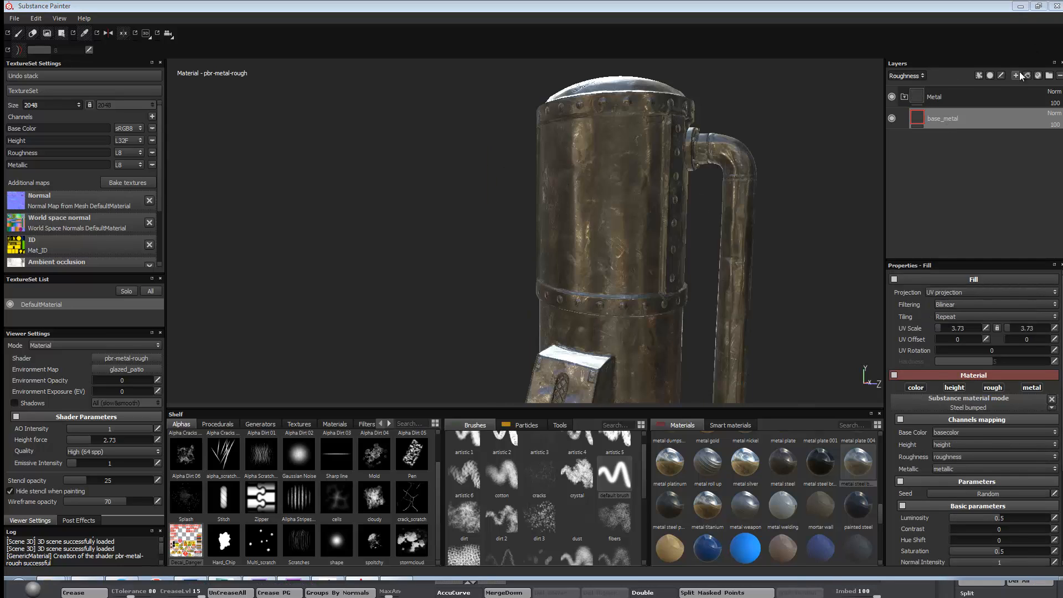
Add a paint layer above base_metal and disable its color, height and metal channels, keeping only roughness
click(1018, 74)
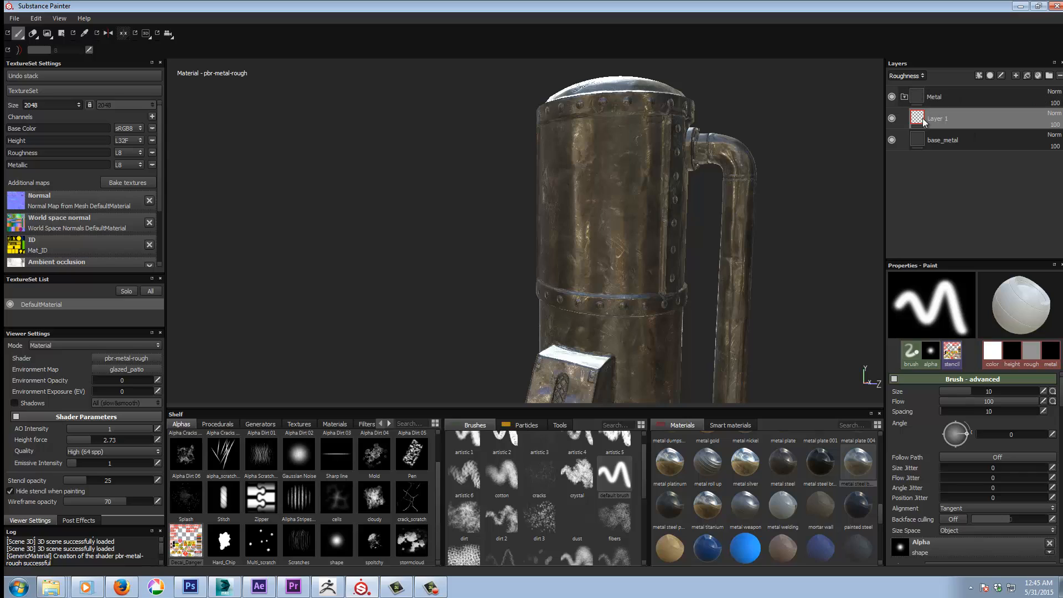
mouse_move(918, 122)
drag(1061, 393, 1061, 428)
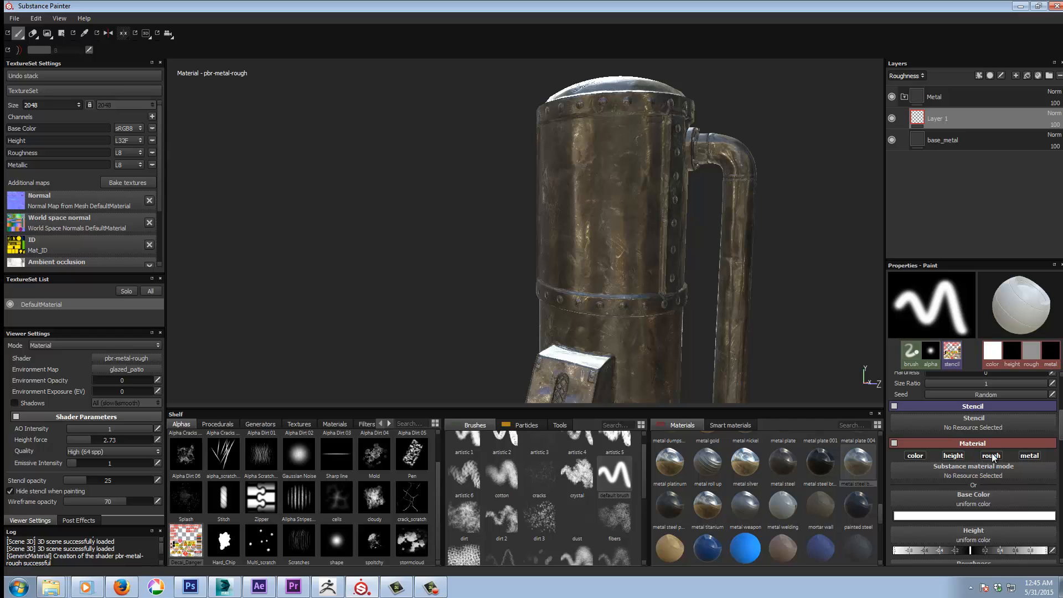
click(916, 456)
click(953, 455)
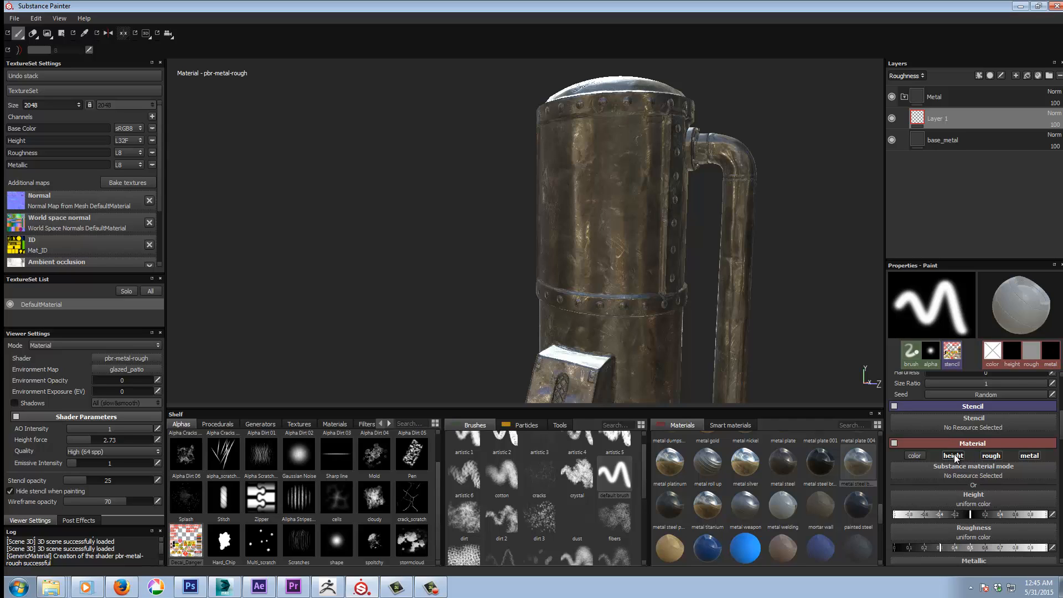
click(1030, 455)
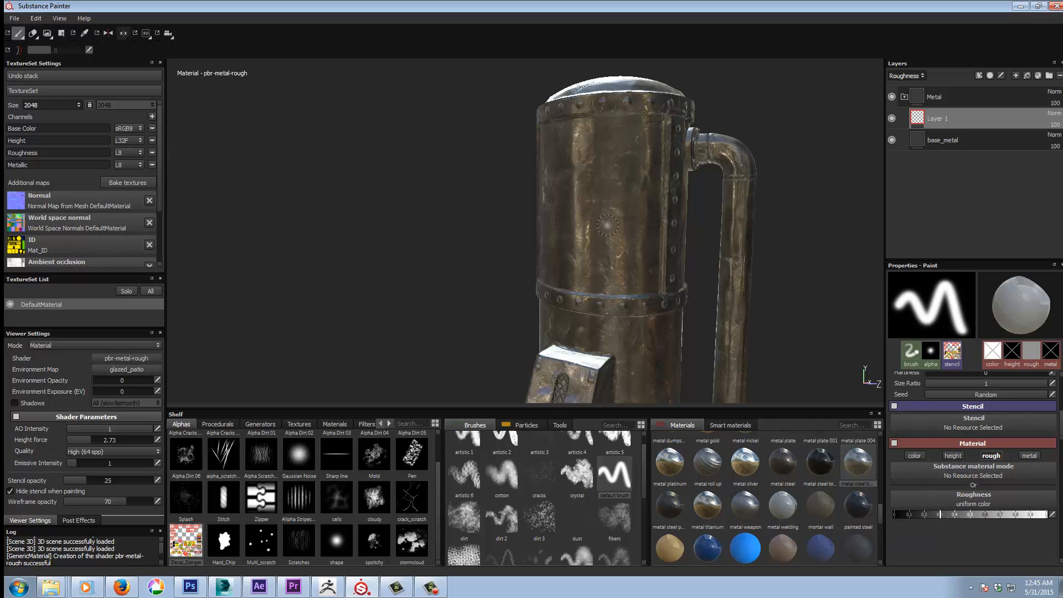
Rename the new paint layer as rough
double_click(946, 118)
text(rough)
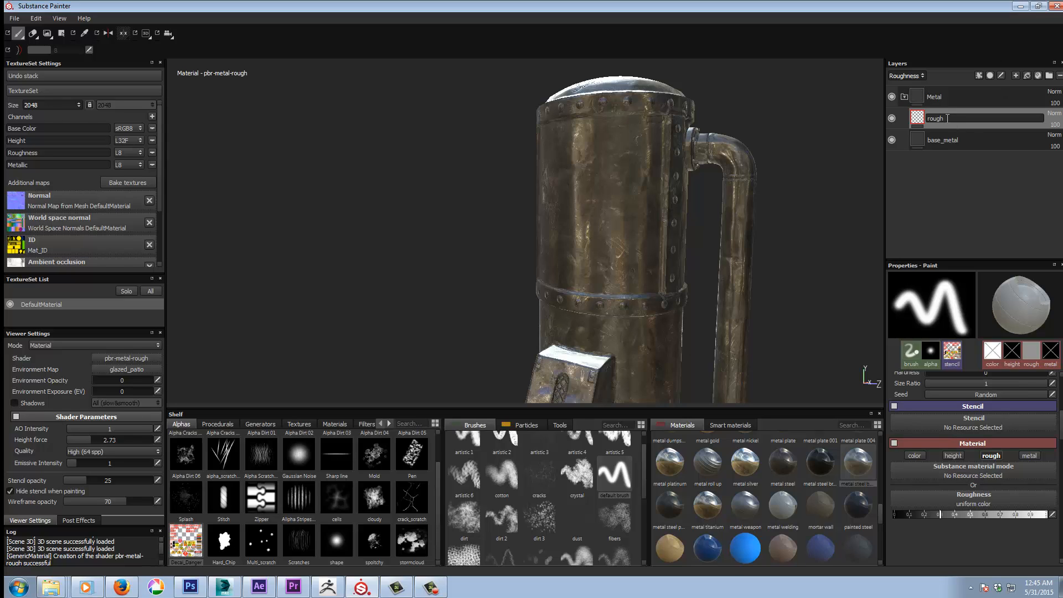
key(Return)
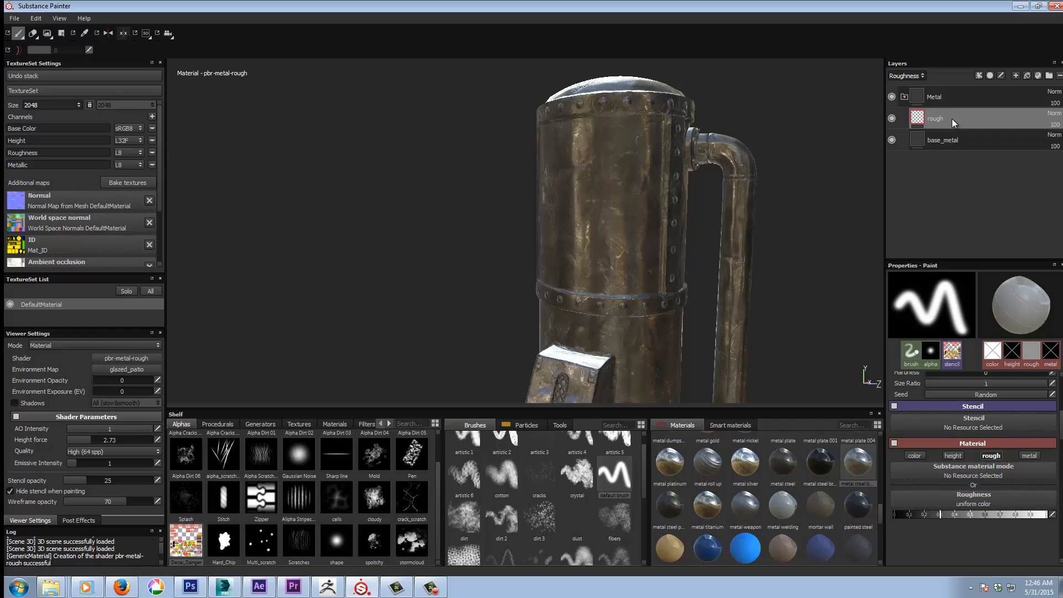
click(909, 76)
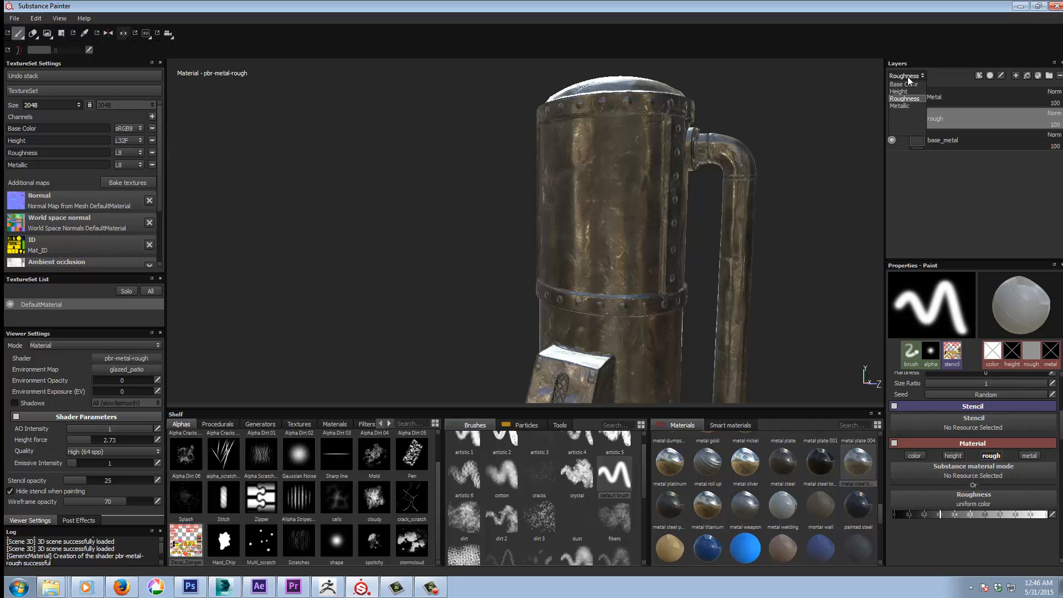
click(907, 84)
click(909, 77)
click(905, 98)
click(908, 76)
click(908, 78)
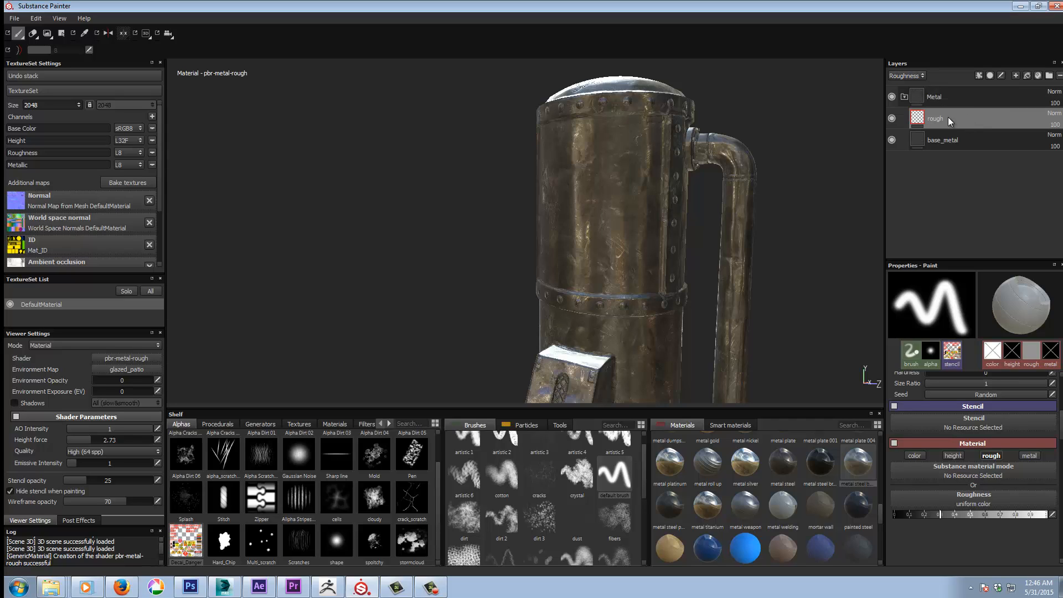
Add a fill effect to the rough layer and disable its color, height and metal channels
click(978, 75)
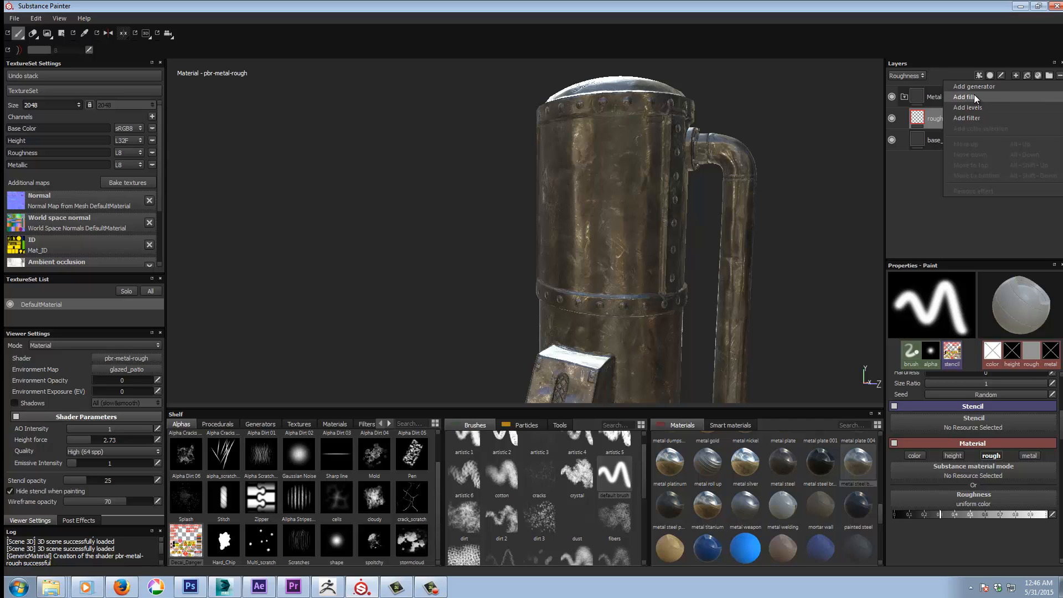
click(967, 97)
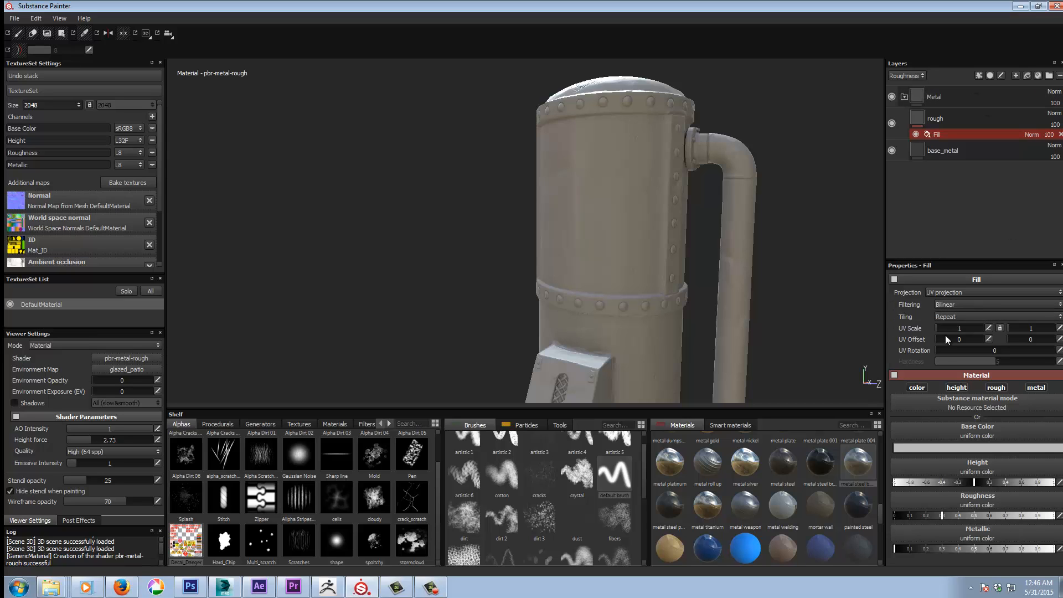
click(917, 388)
click(957, 387)
click(1036, 387)
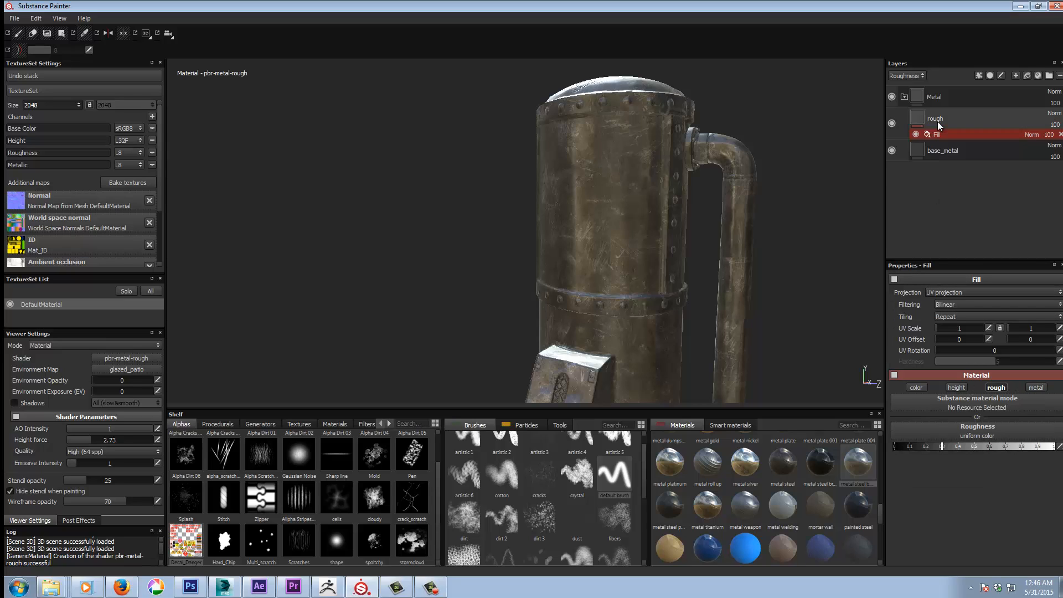
Assign Grunge Map 010 to the roughness channel of the rough layer's fill effect
click(920, 115)
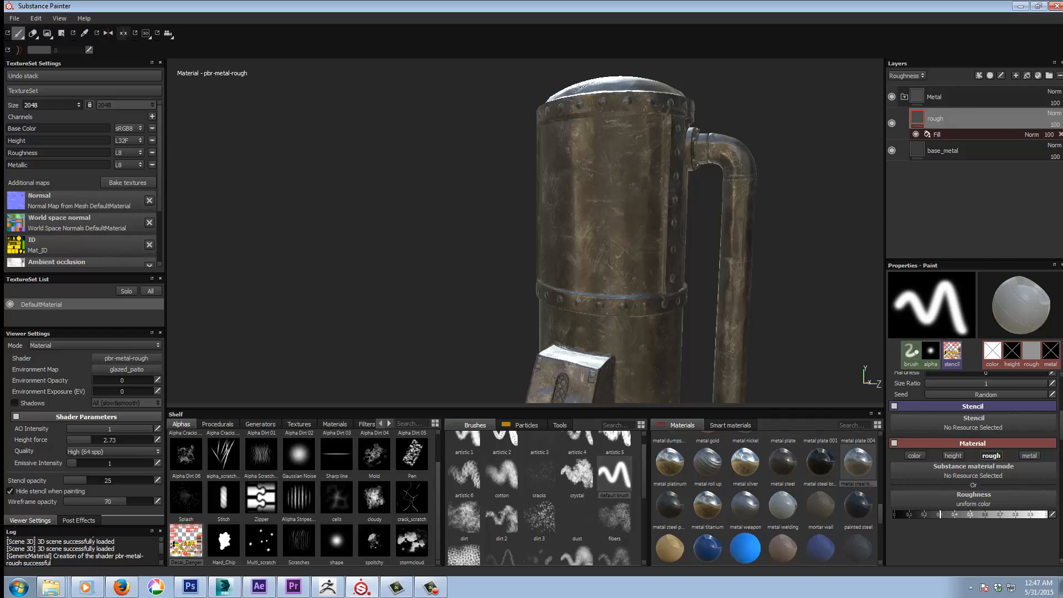
click(947, 134)
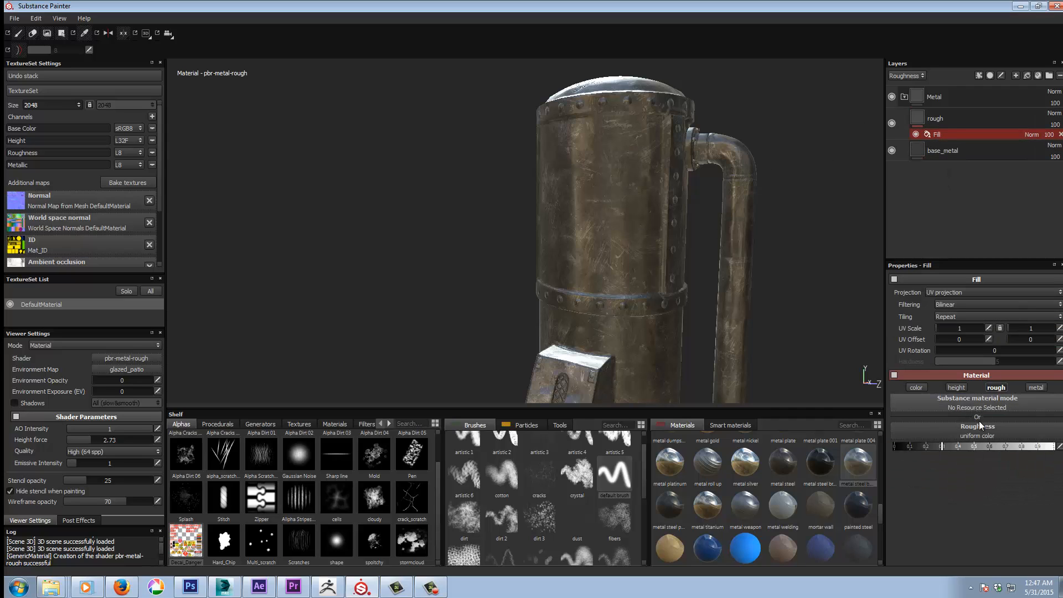
click(991, 434)
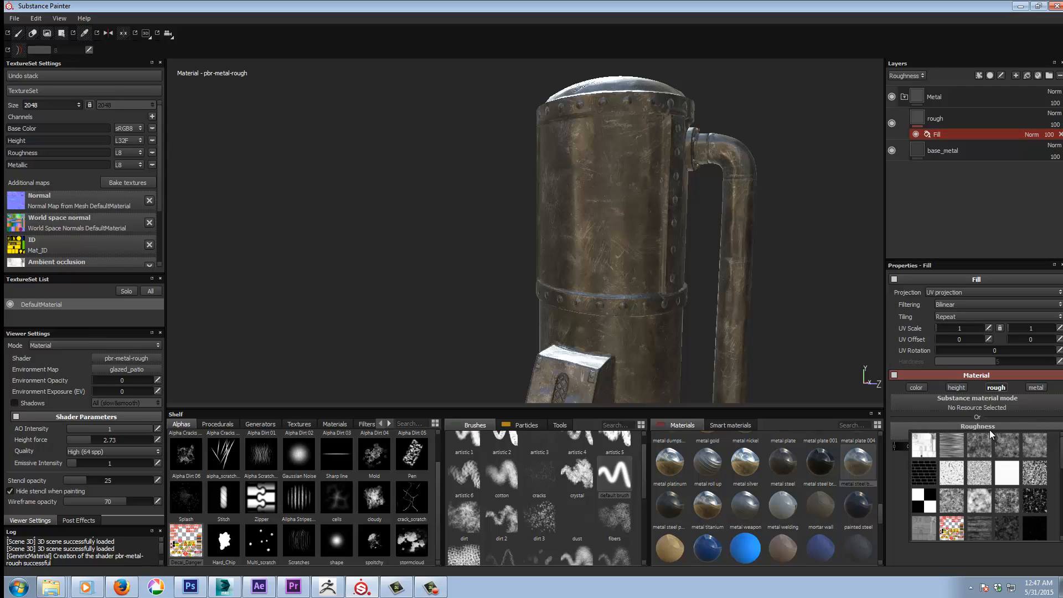
scroll(1057, 452, down, 10)
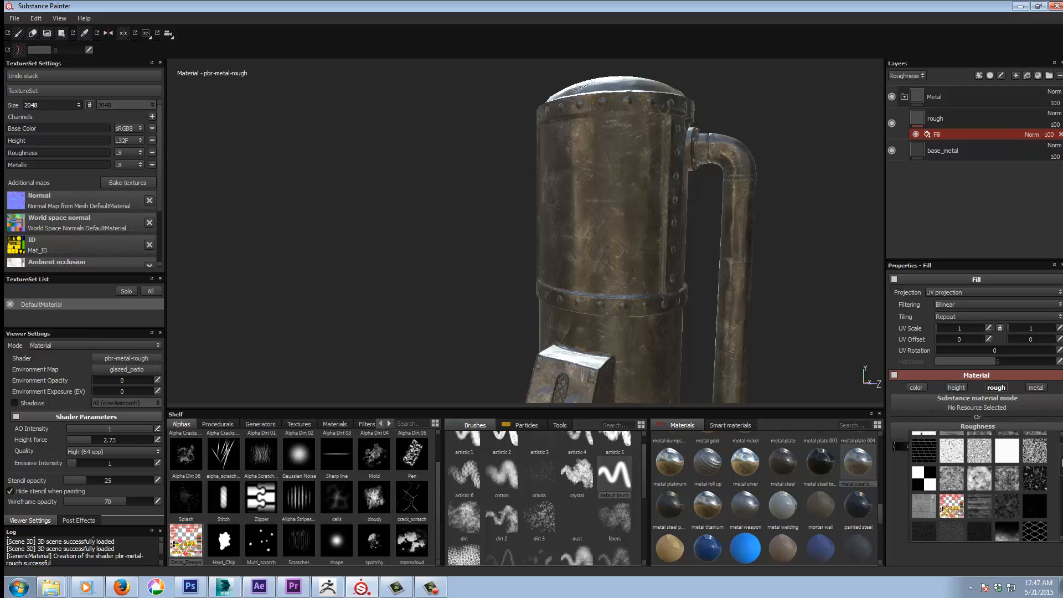
drag(1062, 487, 1061, 506)
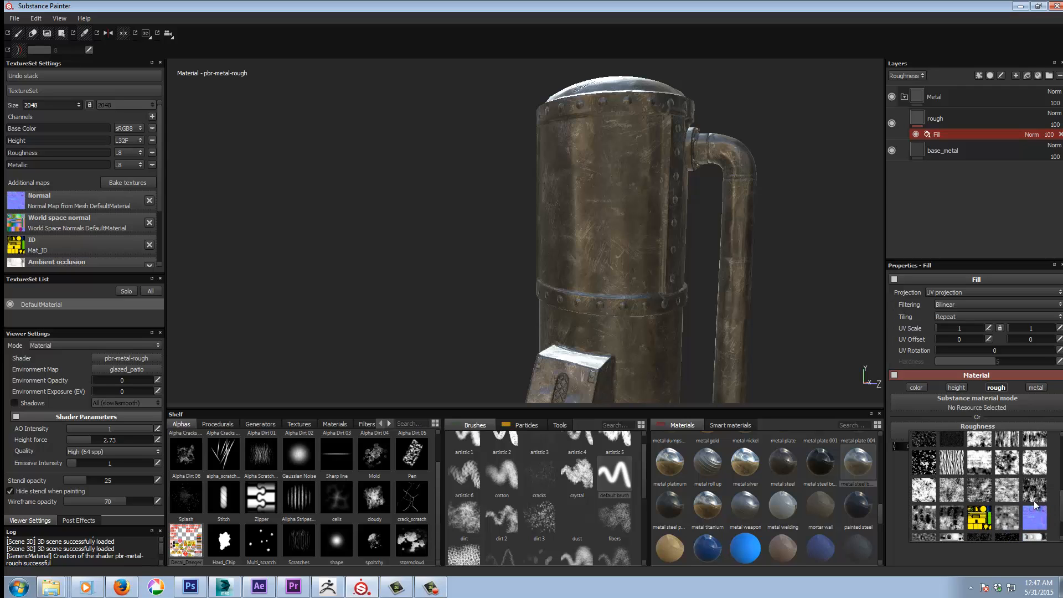
click(952, 487)
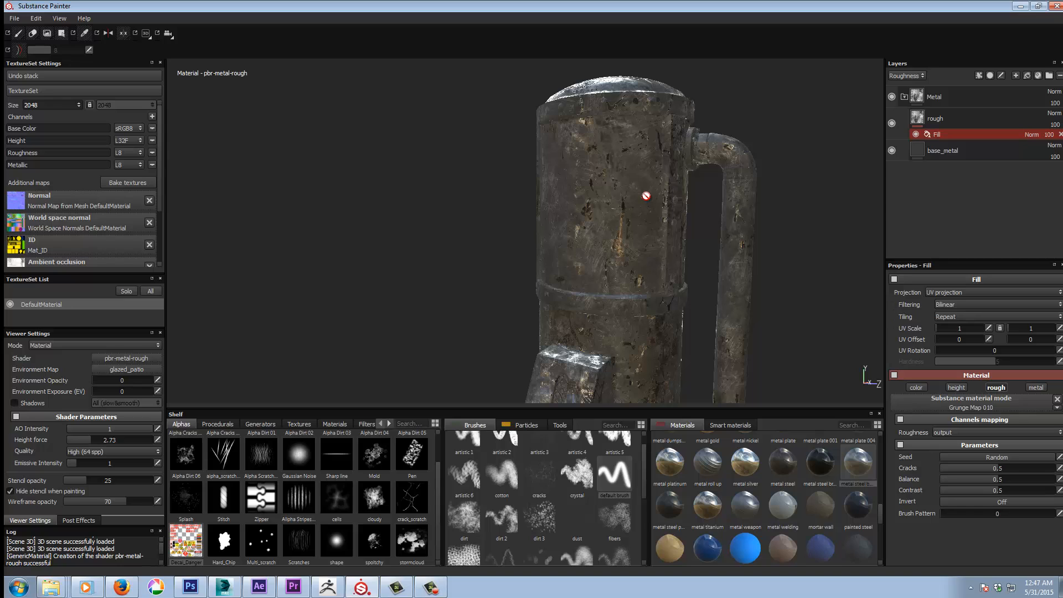
Inspect the tank's roughness channel on its own, and examine the reflections in the full material view under changing angles
key(c)
key(c)
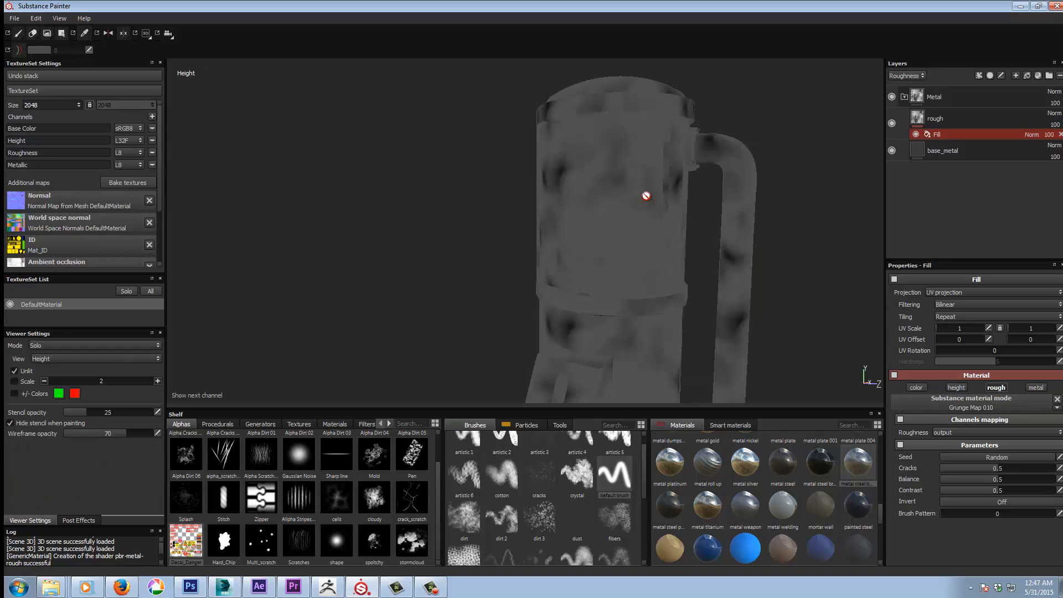
key(c)
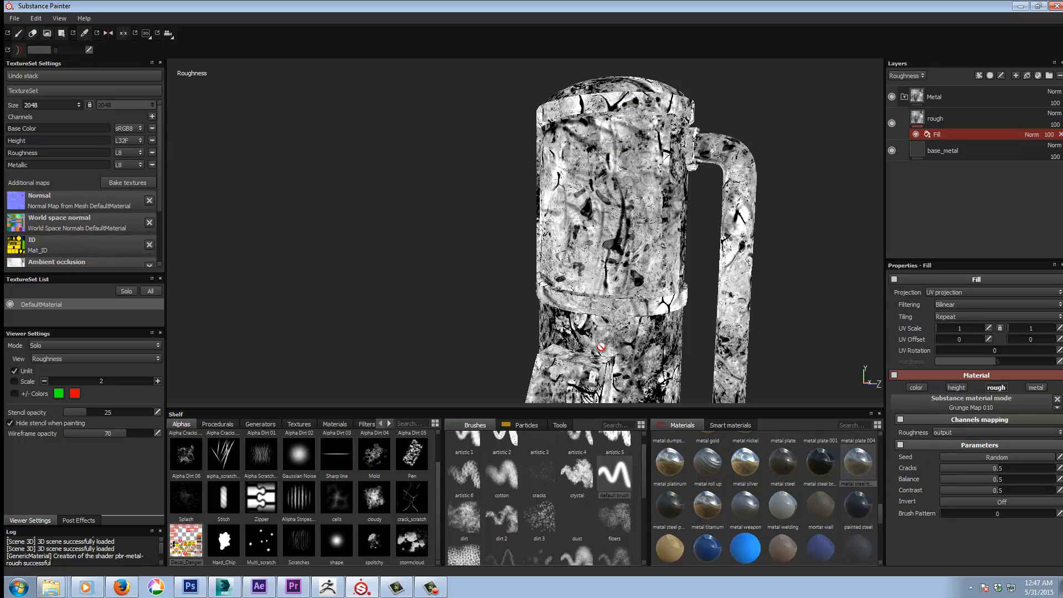
mouse_move(472, 244)
alt+mouse_down()
mouse_move(377, 237)
mouse_move(480, 242)
alt+mouse_up()
key(m)
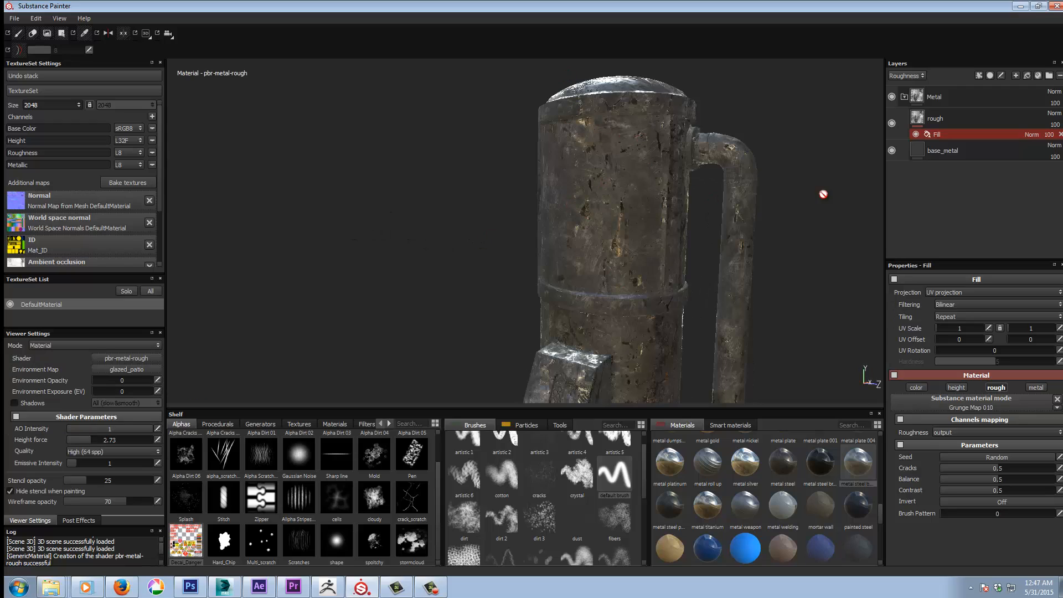
mouse_move(823, 192)
alt+mouse_down()
mouse_move(623, 192)
mouse_move(527, 171)
mouse_move(527, 161)
mouse_move(646, 135)
mouse_move(729, 140)
mouse_move(740, 116)
mouse_move(774, 147)
mouse_move(755, 164)
mouse_move(831, 194)
mouse_move(617, 247)
alt+mouse_up()
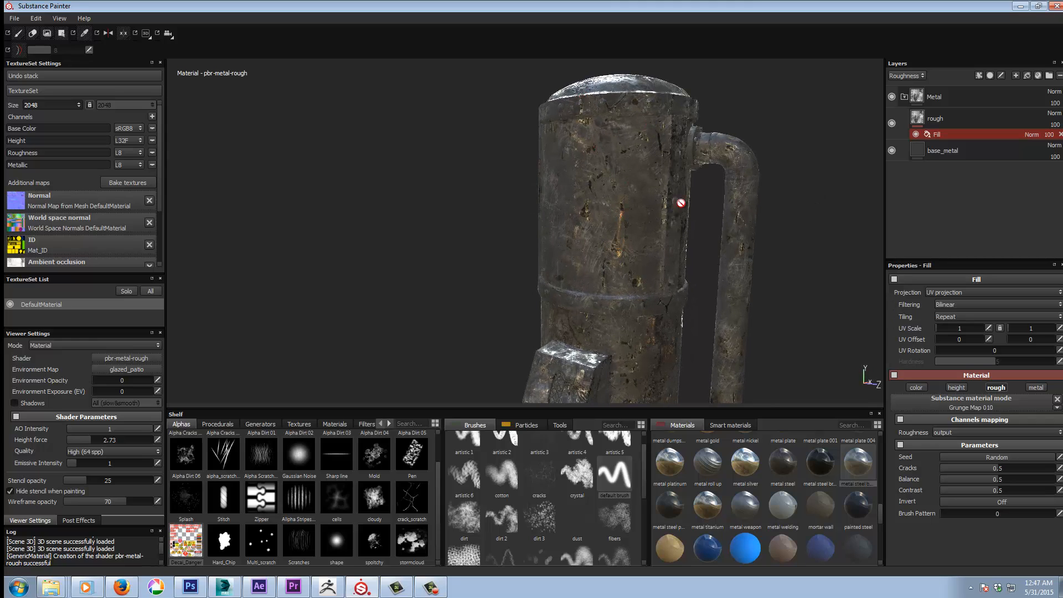
mouse_move(826, 228)
alt+mouse_down()
mouse_move(769, 209)
mouse_move(808, 221)
alt+mouse_up()
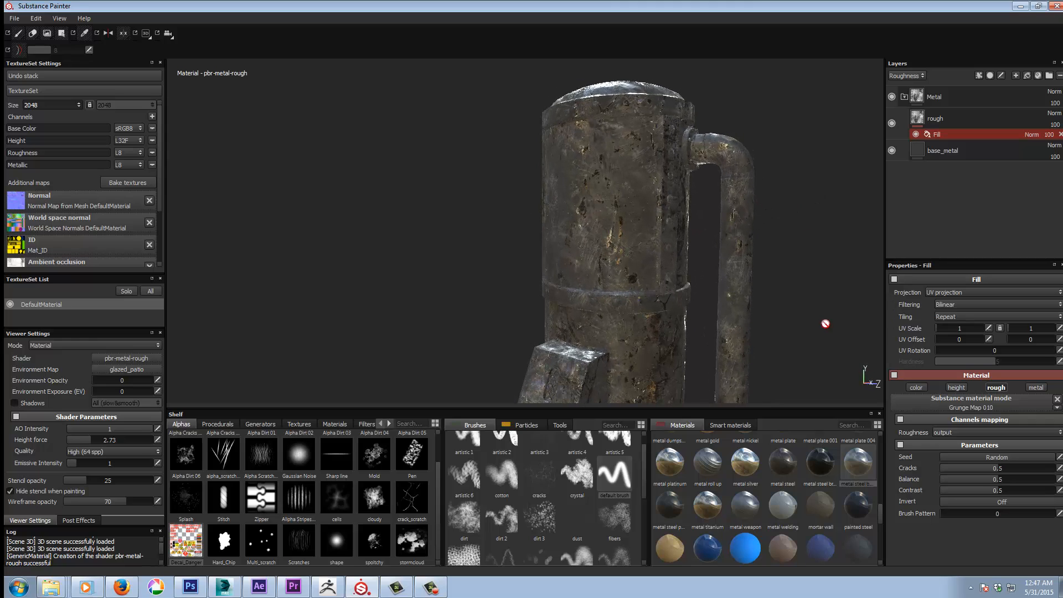
Remove Grunge Map 010 from the fill effect and disable its color, height and metal channels again
click(998, 406)
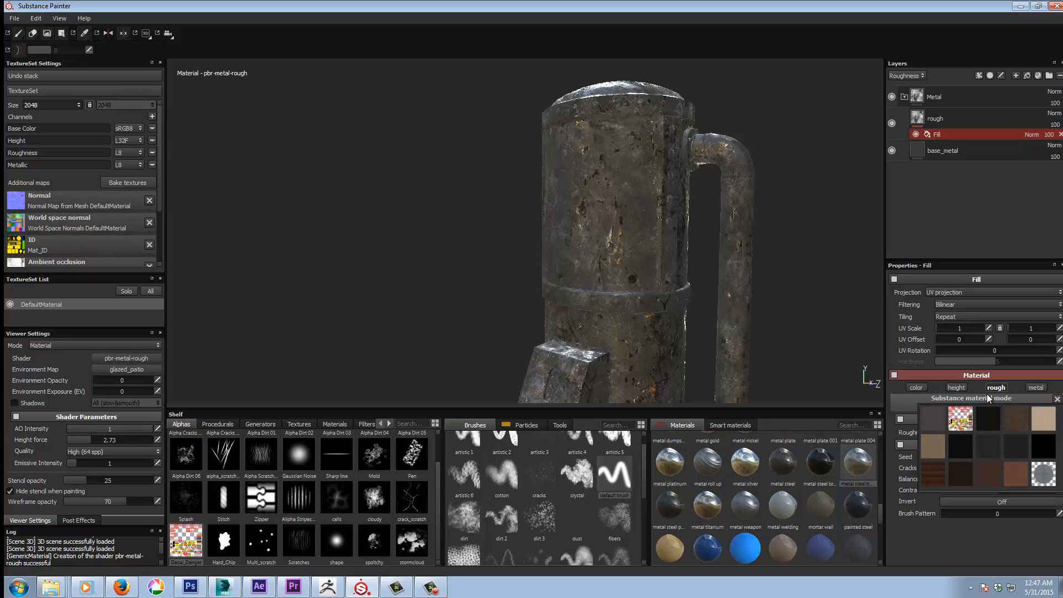
click(989, 395)
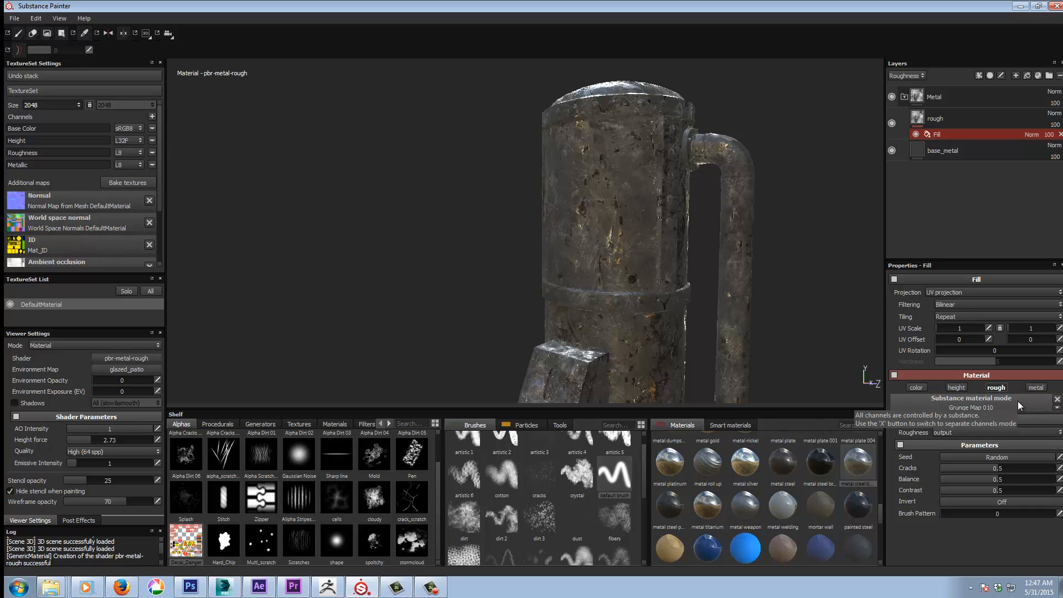
click(968, 404)
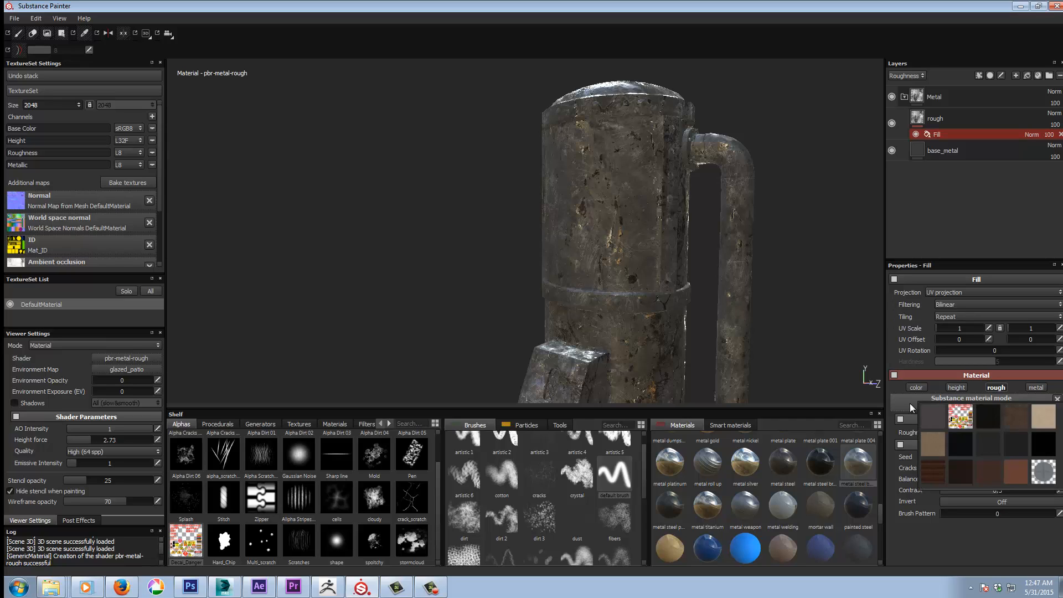
click(1058, 398)
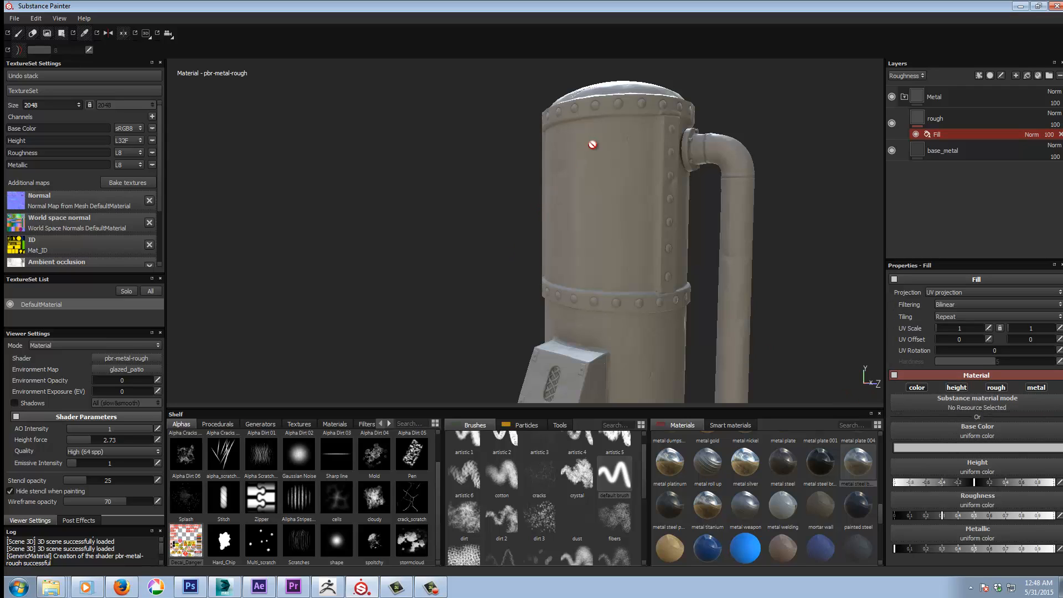
click(916, 387)
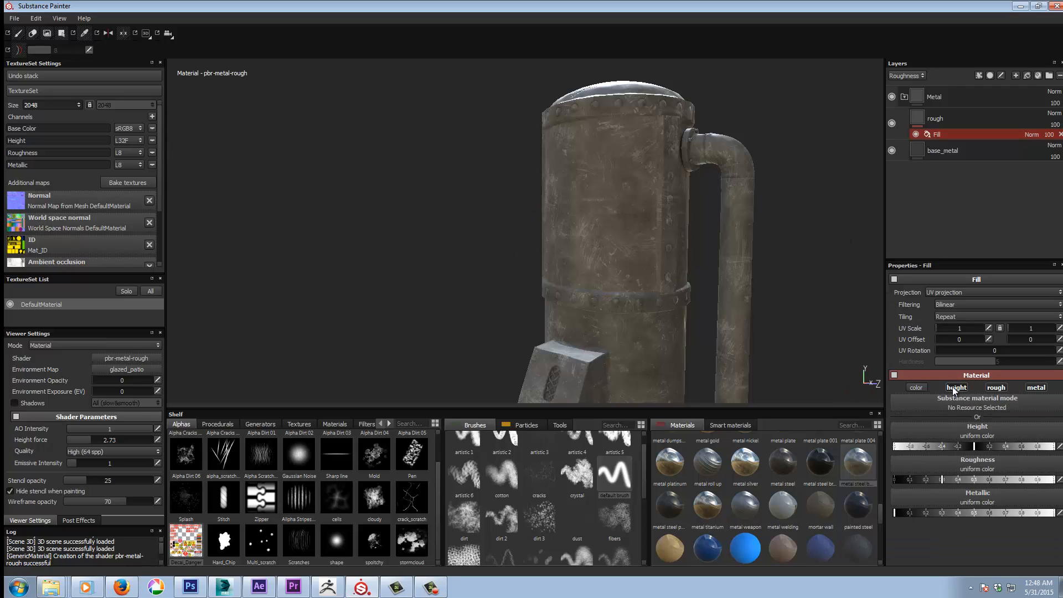
click(955, 388)
click(1036, 388)
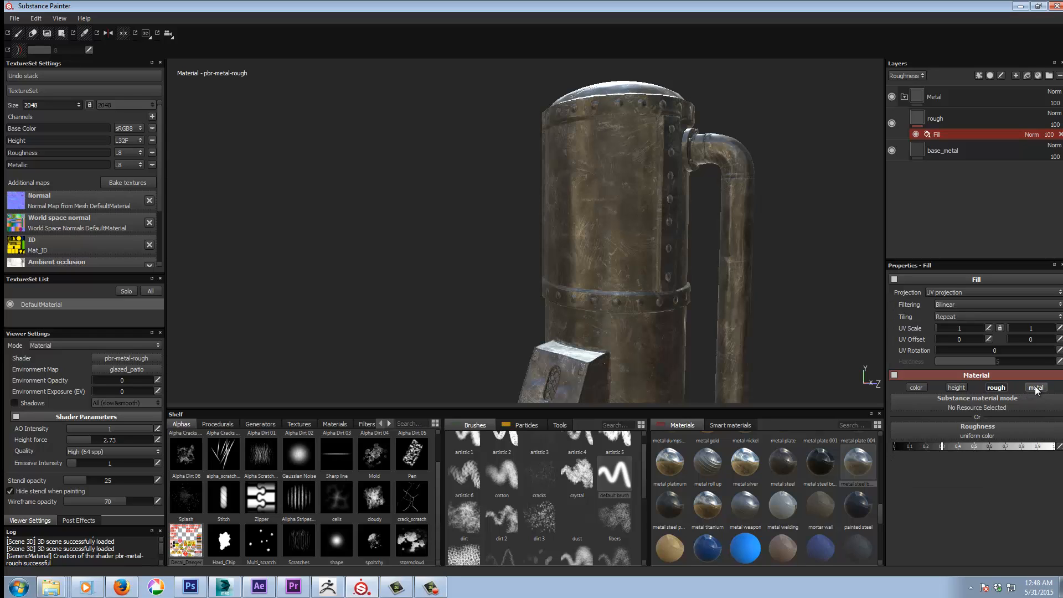
Assign the BnW Spots 1 procedural to the roughness channel of the rough layer's fill effect
click(988, 435)
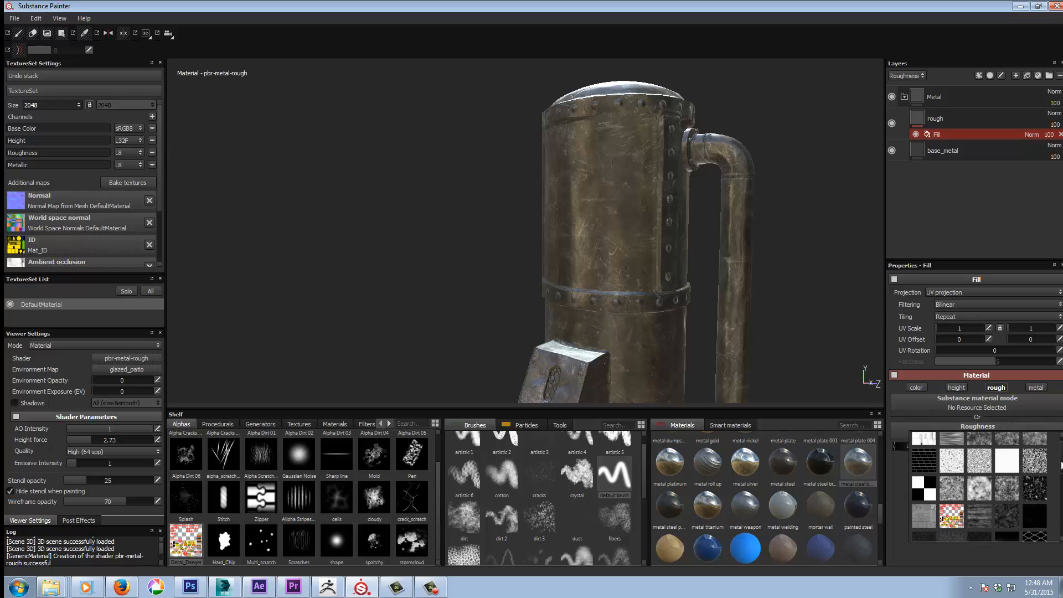
drag(1061, 464, 1058, 505)
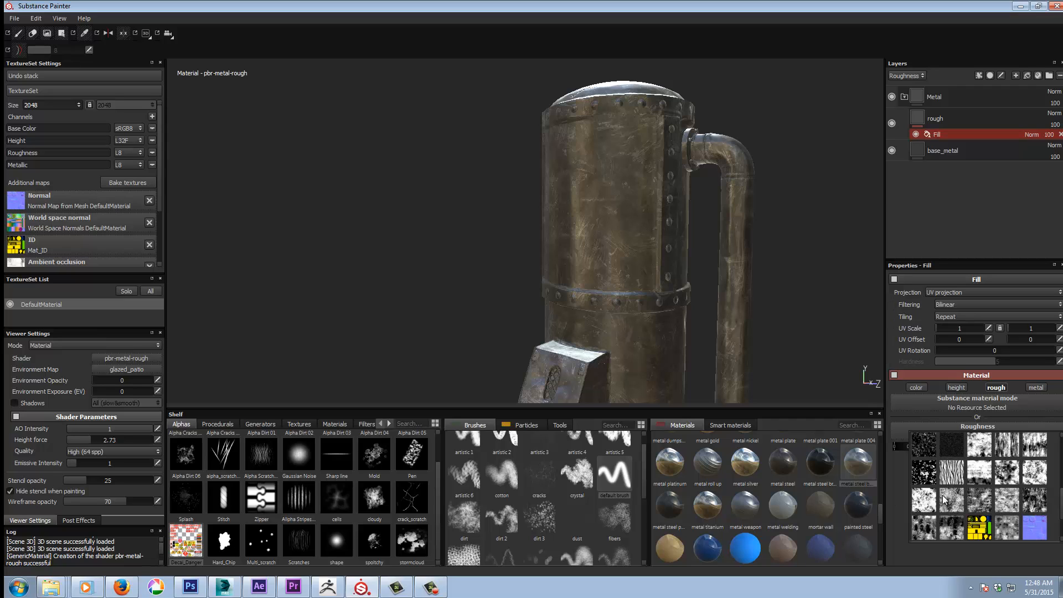
mouse_move(952, 500)
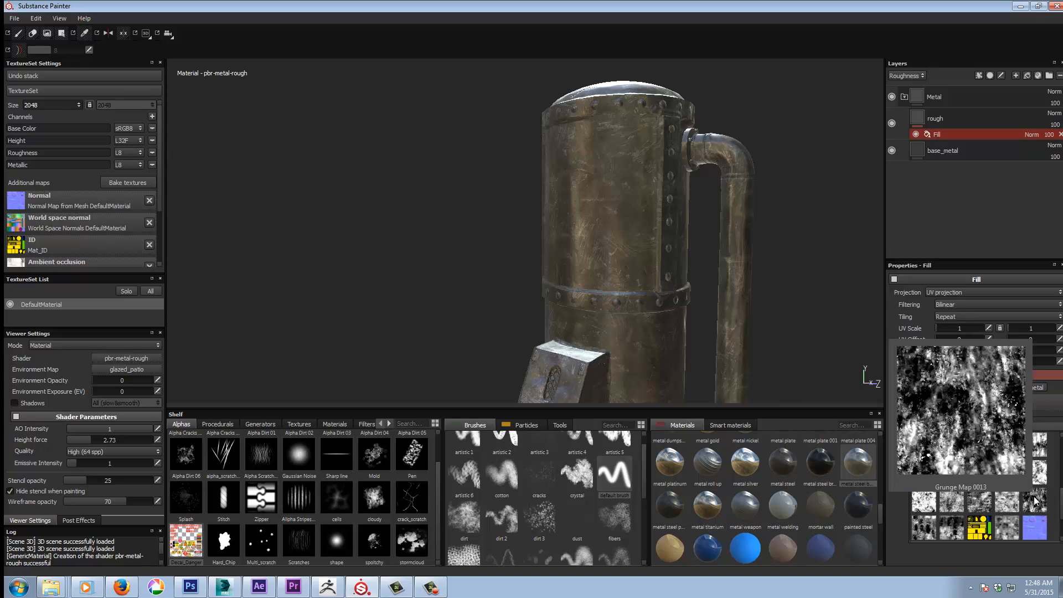
scroll(1061, 512, down, 5)
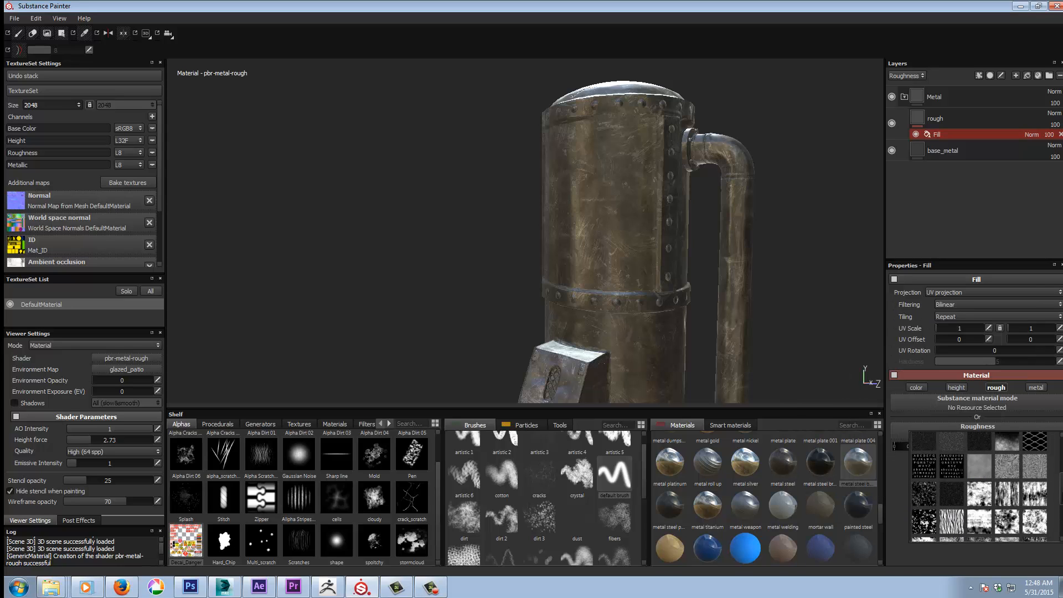
scroll(986, 487, up, 1)
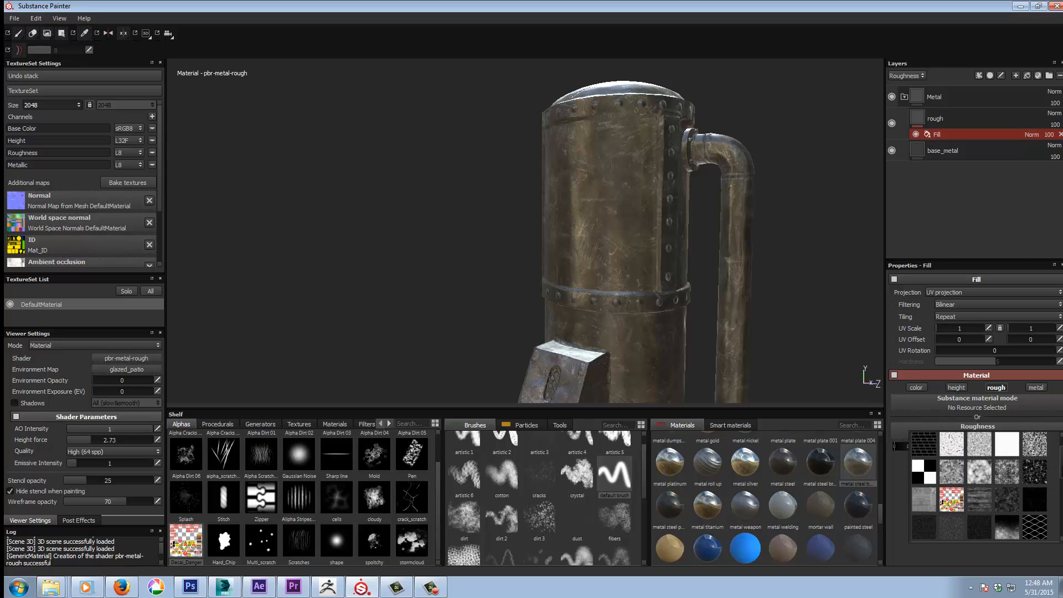
scroll(1017, 479, up, 2)
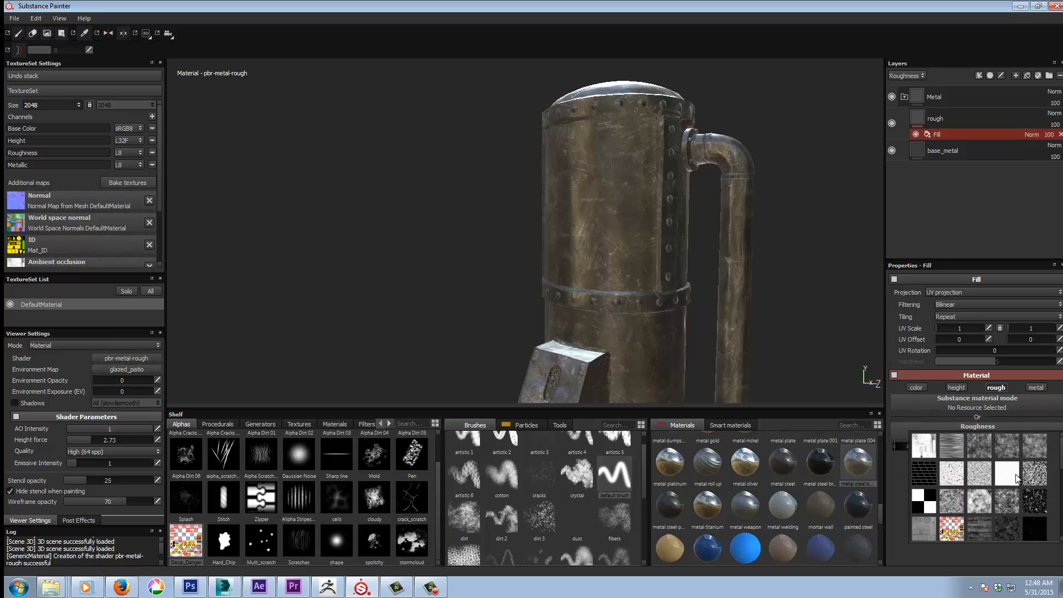
mouse_move(1005, 502)
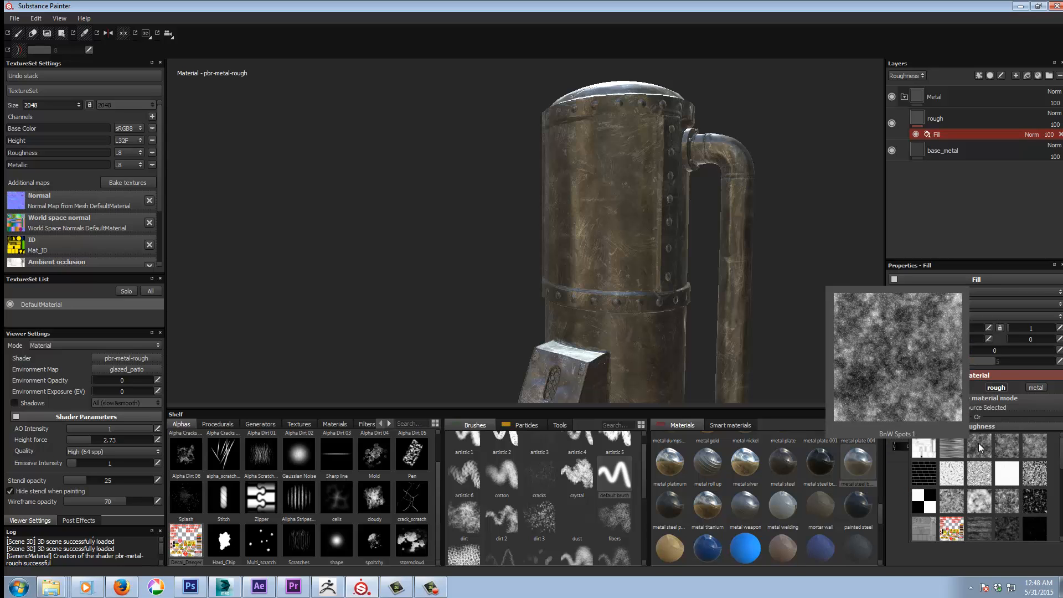
click(980, 448)
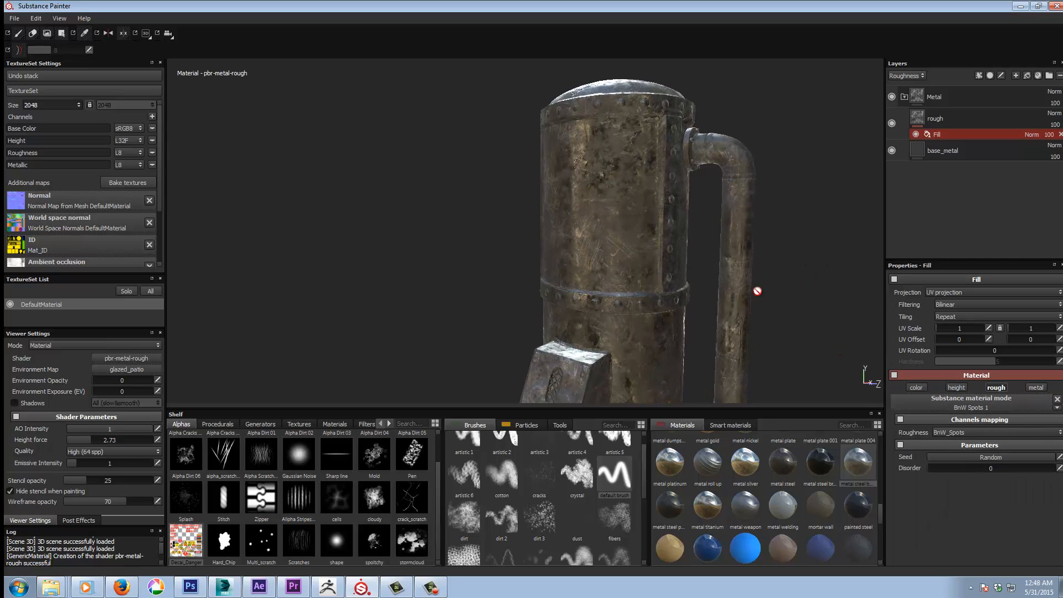
alt+right_drag(796, 283, 892, 293)
alt+middle_drag(729, 244, 720, 275)
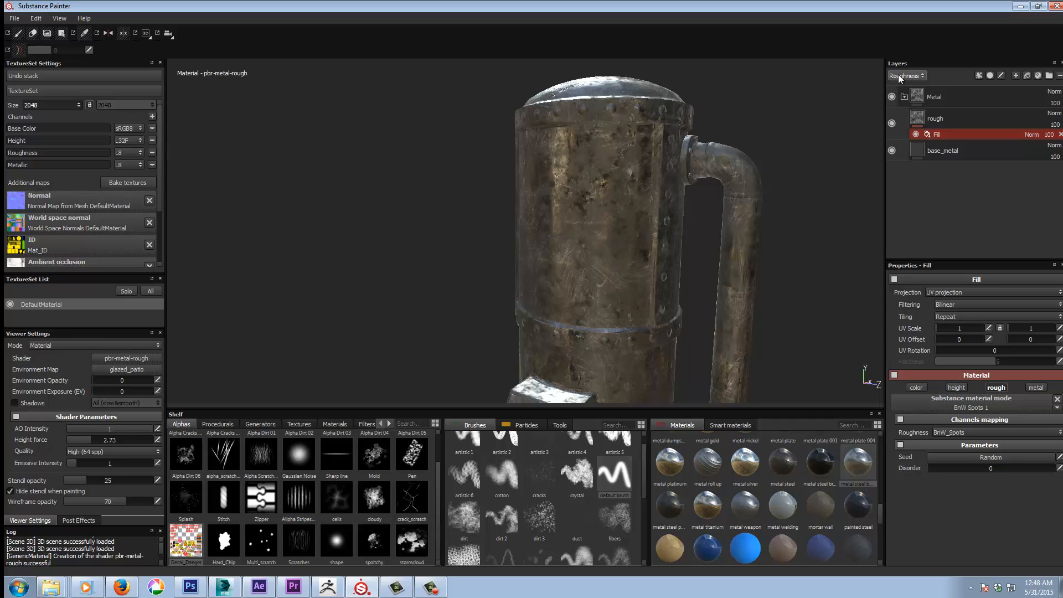
Try the Multiply blend mode on the rough layer's fill effect and restore it to Normal
click(1058, 127)
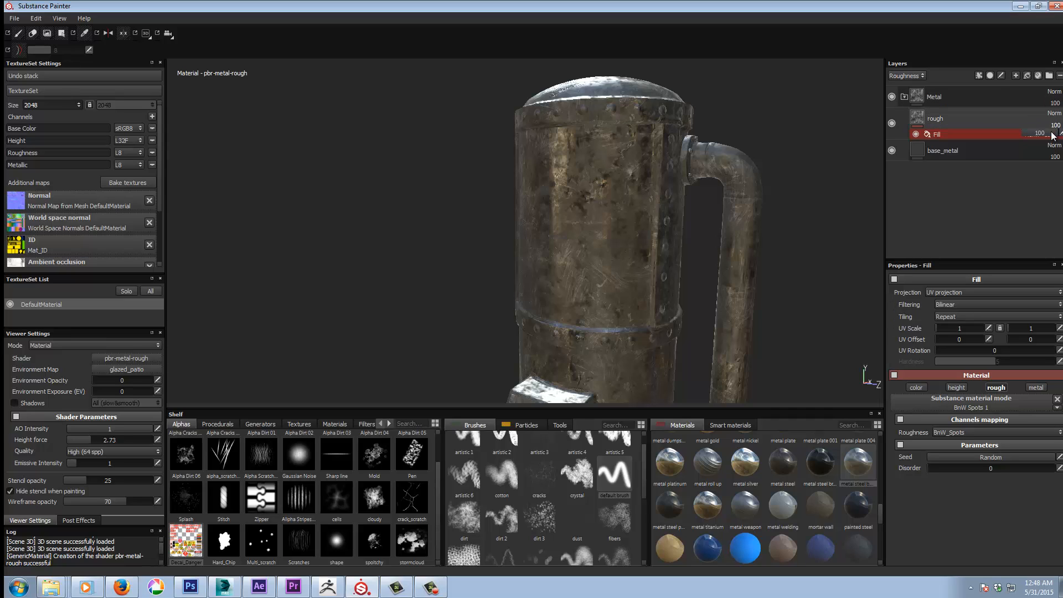
mouse_move(1057, 131)
mouse_down()
mouse_move(1028, 133)
mouse_move(1061, 134)
mouse_up()
click(1051, 115)
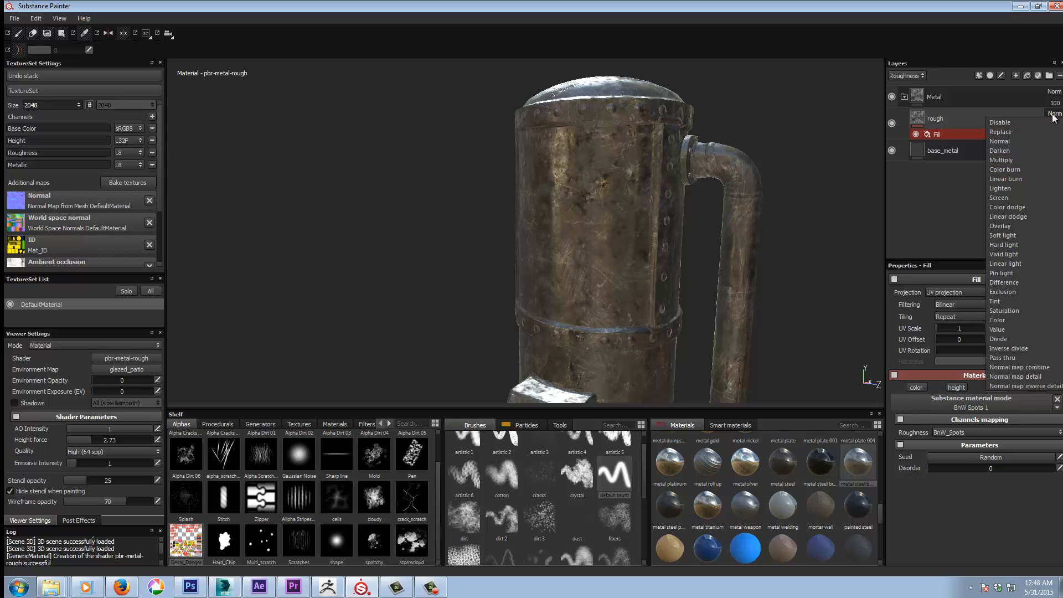
click(1050, 115)
click(1030, 135)
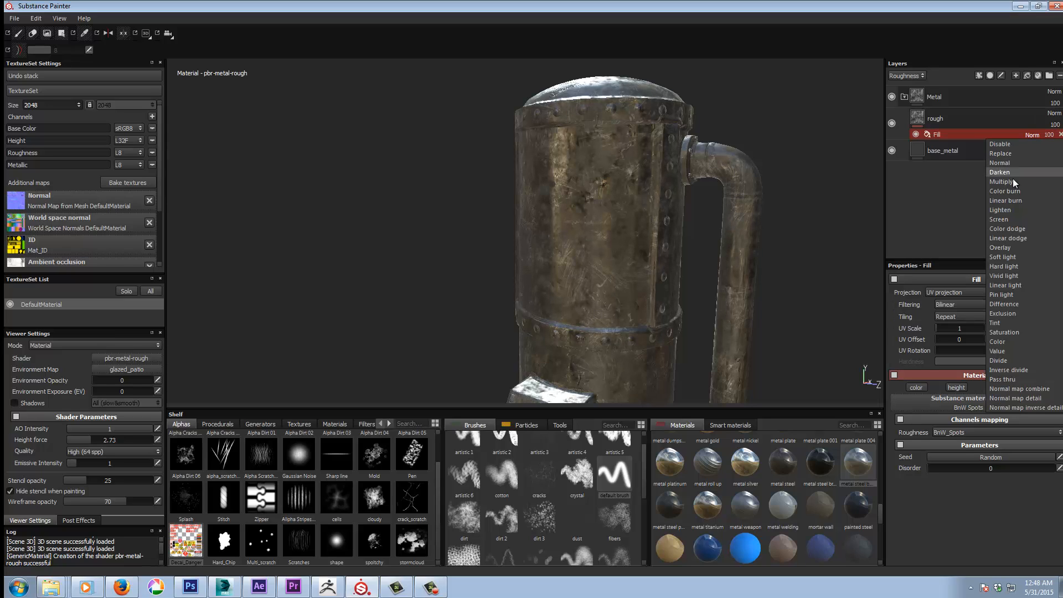
click(1011, 181)
click(1027, 135)
click(1013, 165)
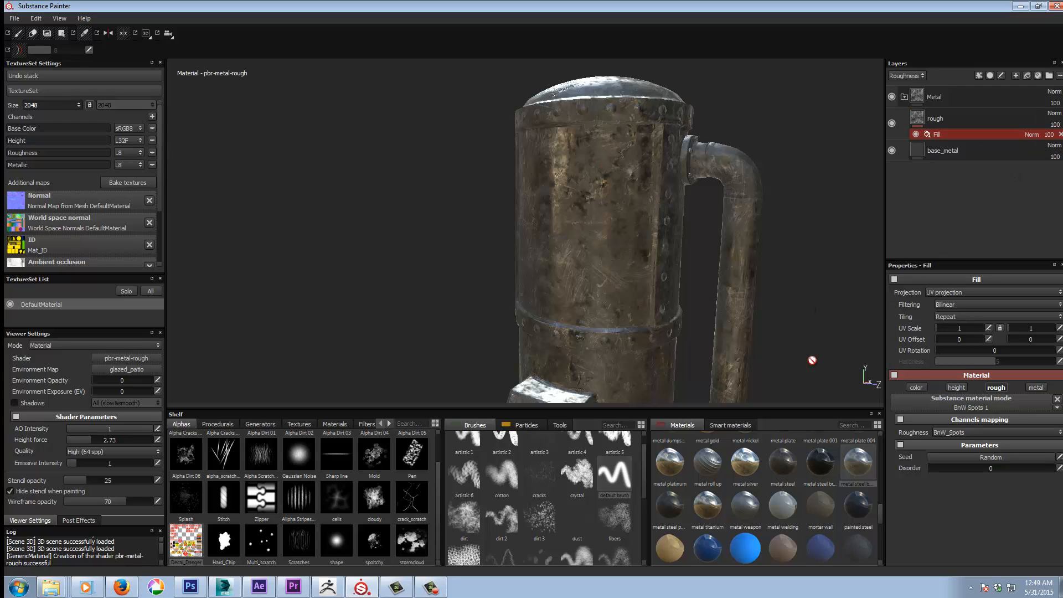
Show the 3D and 2D views side by side in base color only, and examine the scratches and stains up close in the UV layout
alt+drag(809, 309, 807, 305)
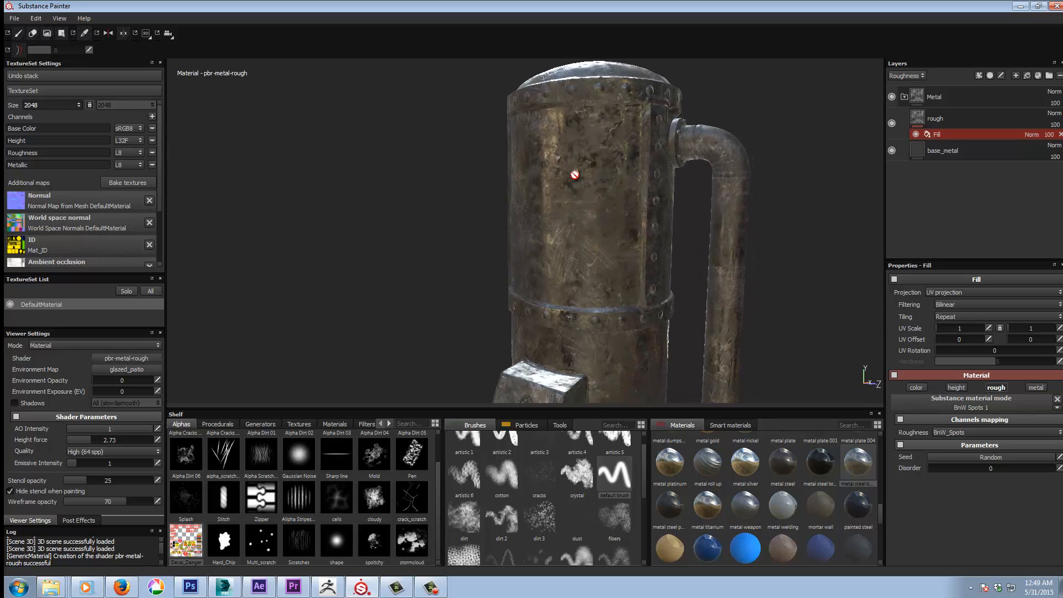
alt+drag(804, 287, 679, 260)
alt+right_drag(676, 257, 618, 239)
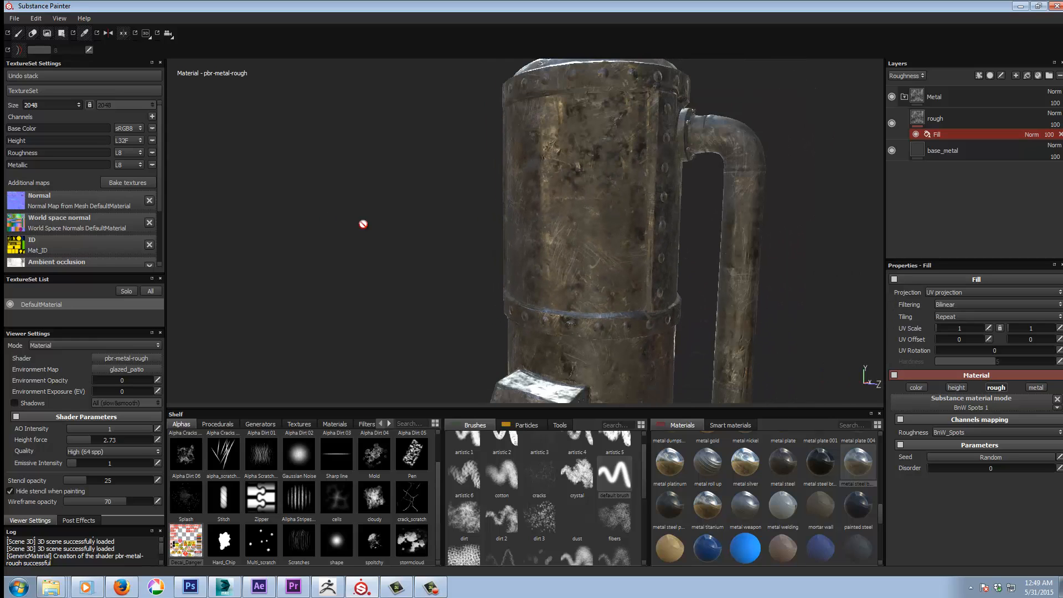
click(147, 34)
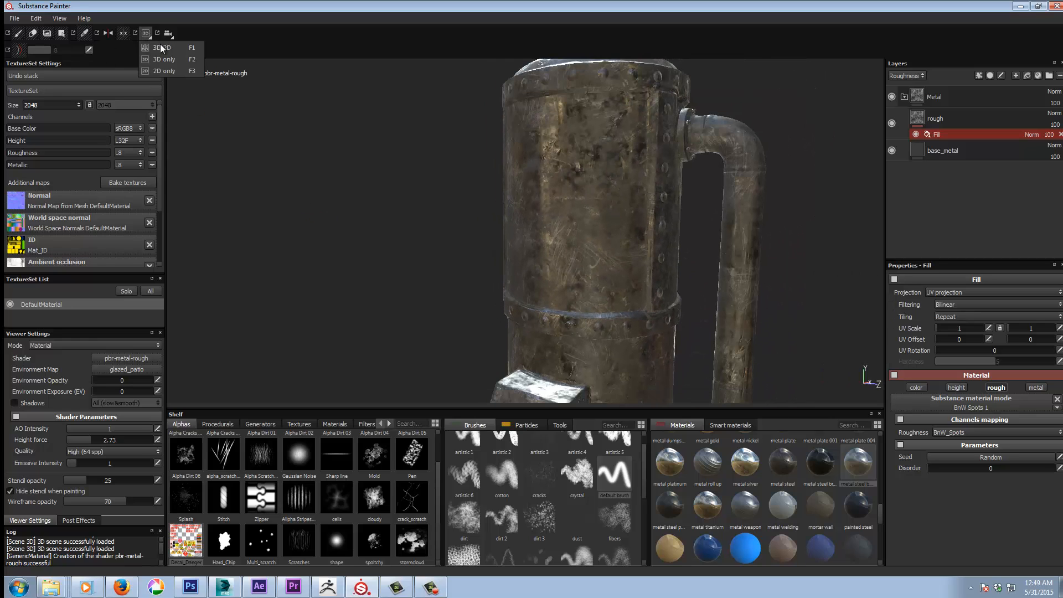
click(162, 48)
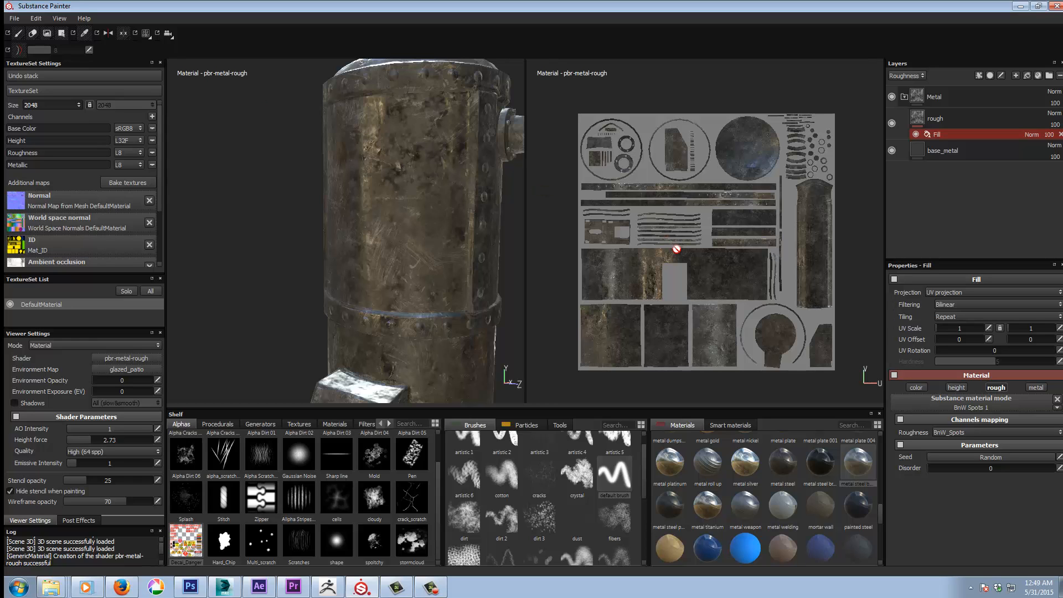
key(c)
key(c)
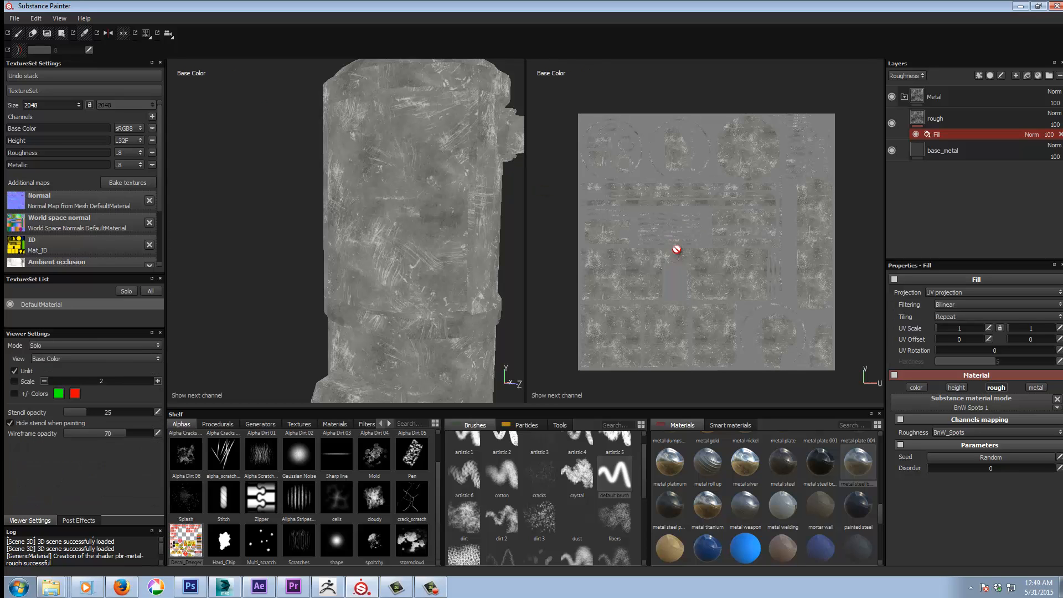
scroll(677, 259, up, 5)
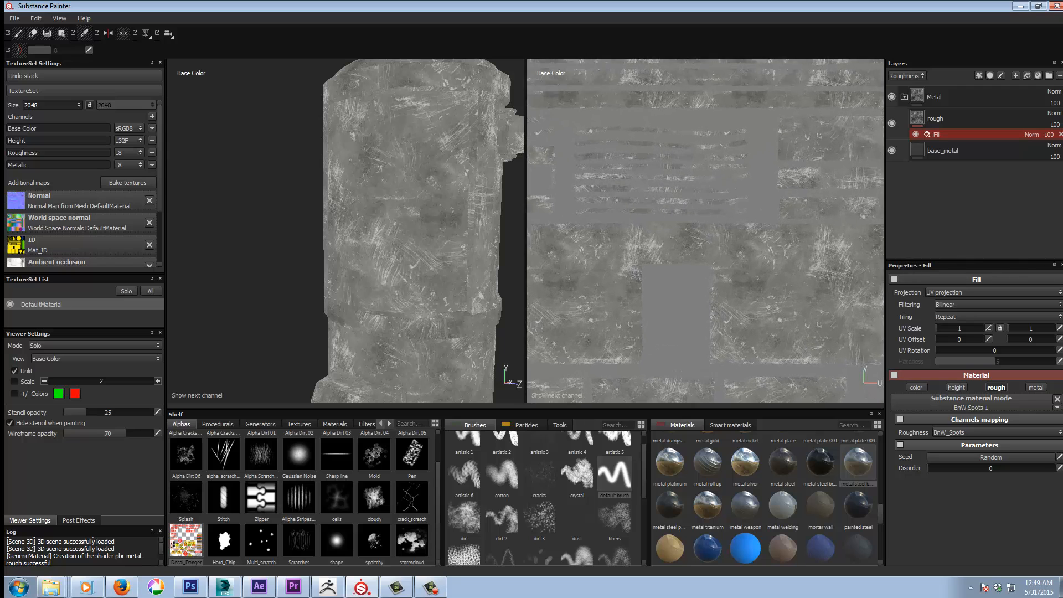
alt+middle_drag(753, 319, 643, 287)
alt+right_drag(643, 287, 1059, 279)
alt+middle_drag(612, 251, 691, 267)
alt+right_drag(691, 266, 821, 269)
alt+middle_drag(628, 219, 715, 228)
alt+right_drag(665, 237, 642, 236)
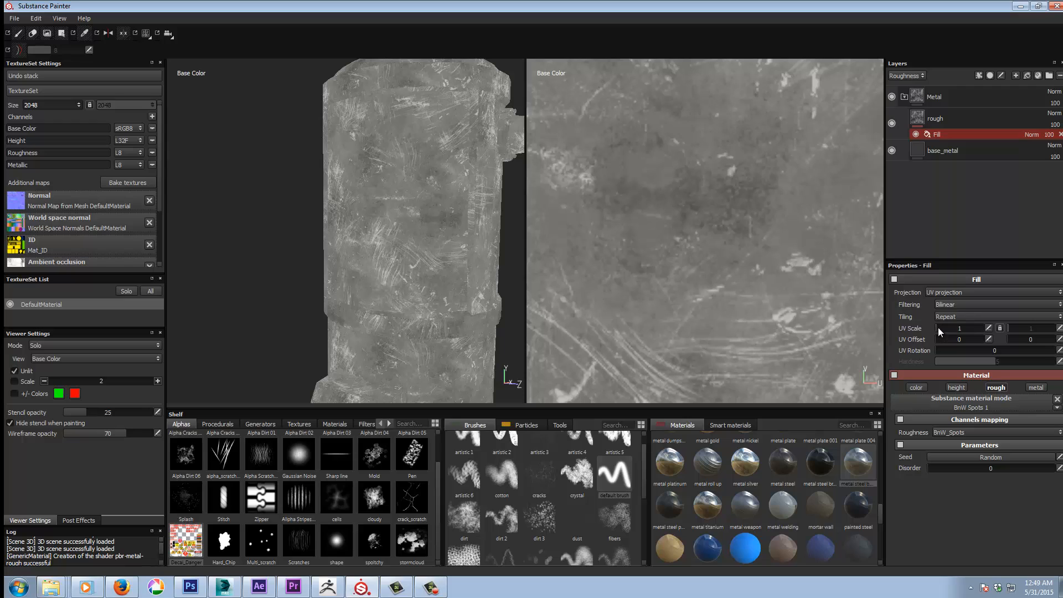
Try UV scales of 6.09 and 12.29 on the fill effect, compare in the full material view, and reduce the scale to 0.98
drag(939, 327, 945, 330)
alt+right_drag(787, 293, 808, 264)
alt+right_drag(693, 265, 745, 268)
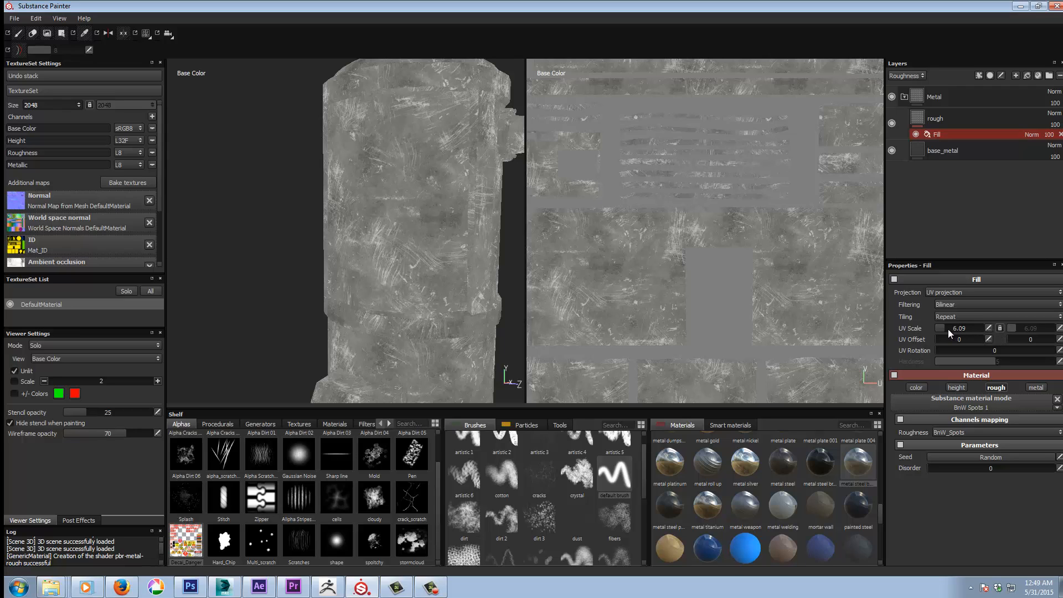
drag(945, 327, 955, 328)
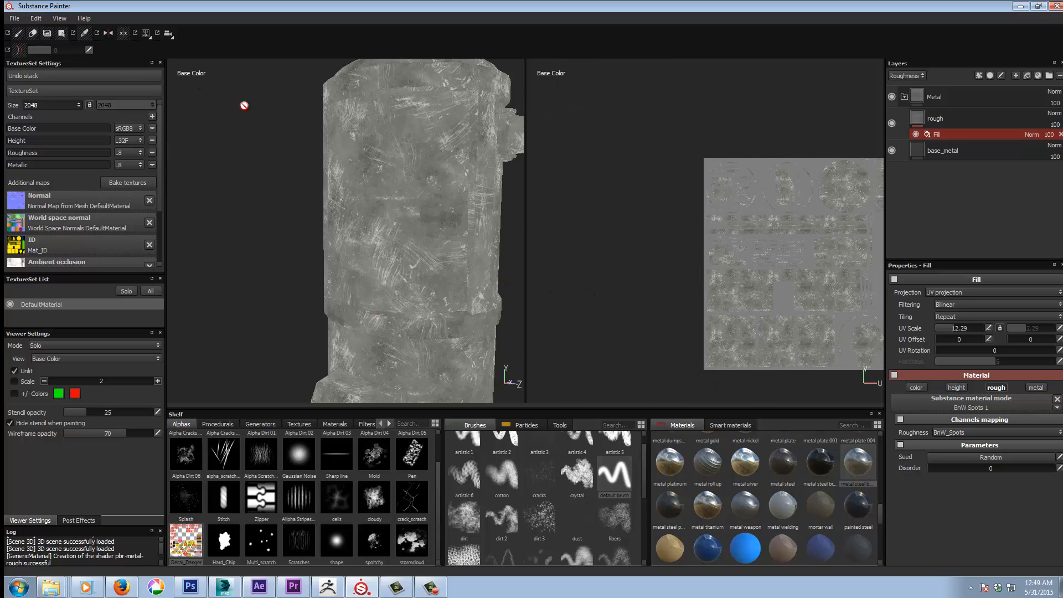
key(m)
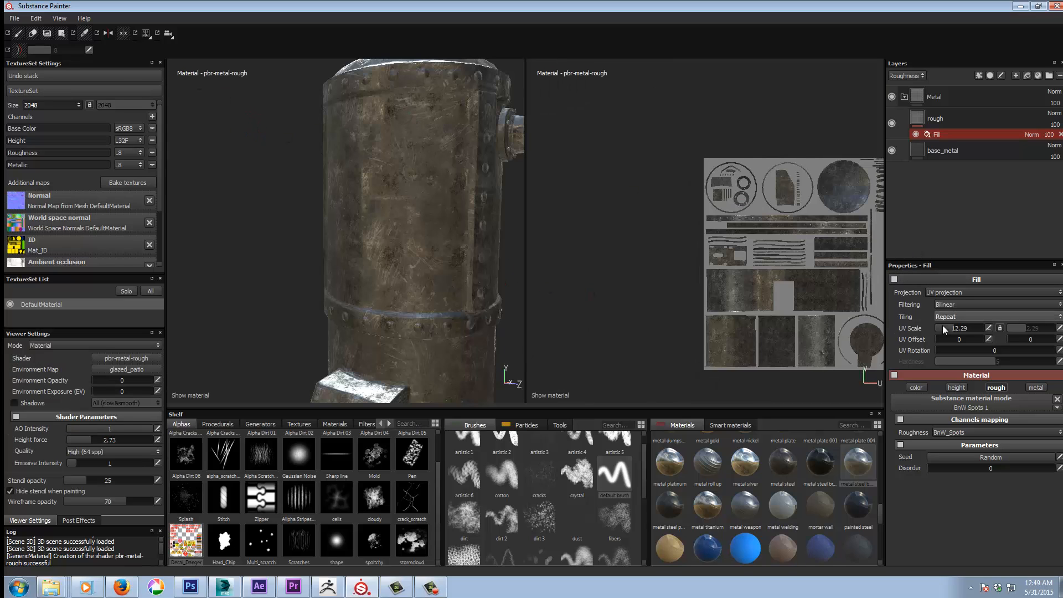
drag(955, 328, 936, 331)
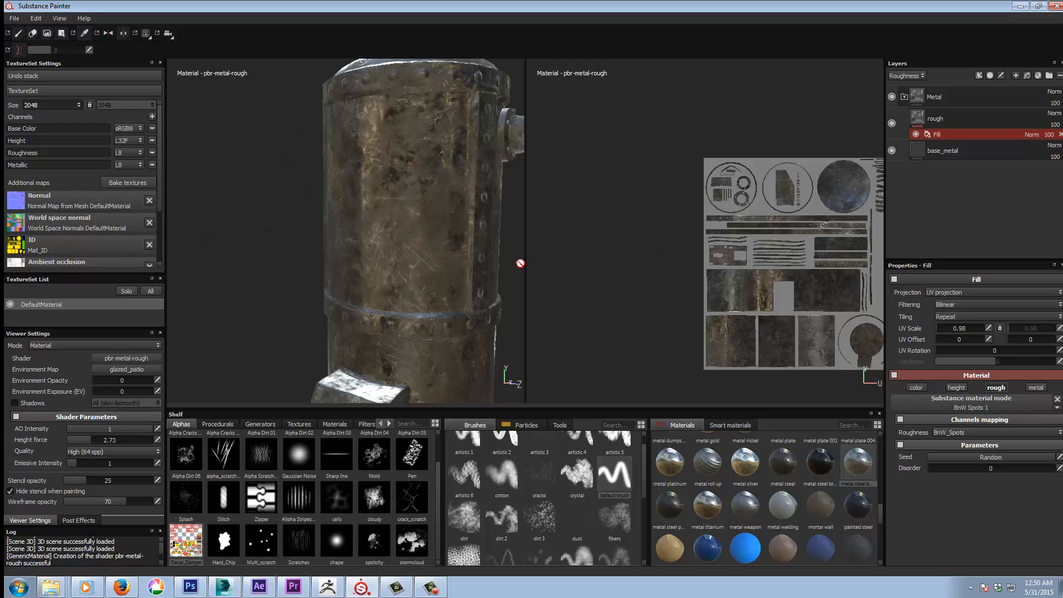
Return to the 3D-only view and set the UV scale of the rough layer's fill effect to 6.09
click(145, 34)
click(164, 59)
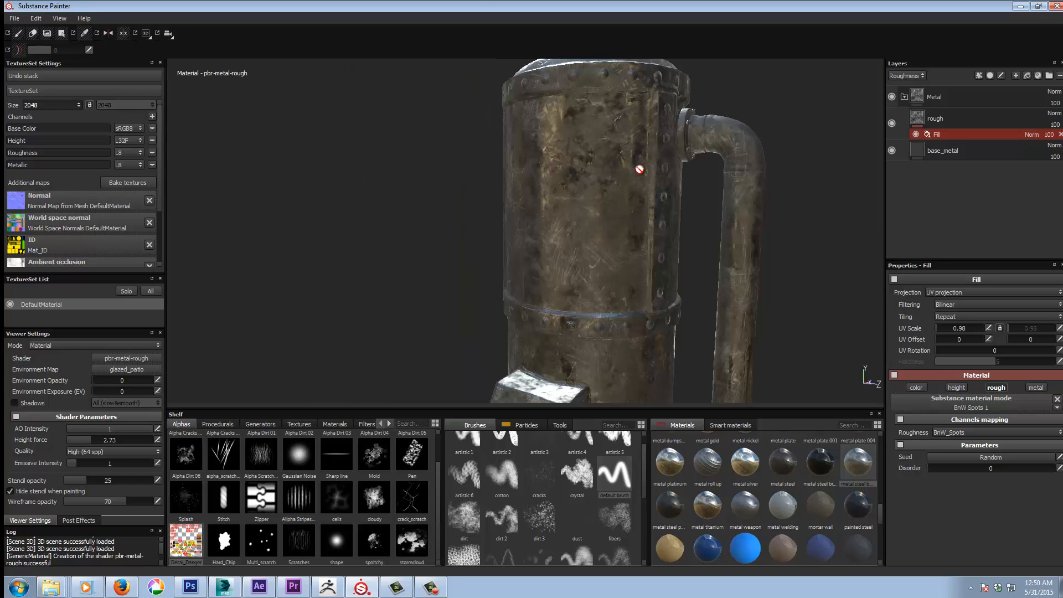
alt+right_drag(640, 170, 1025, 179)
alt+middle_drag(556, 164, 547, 218)
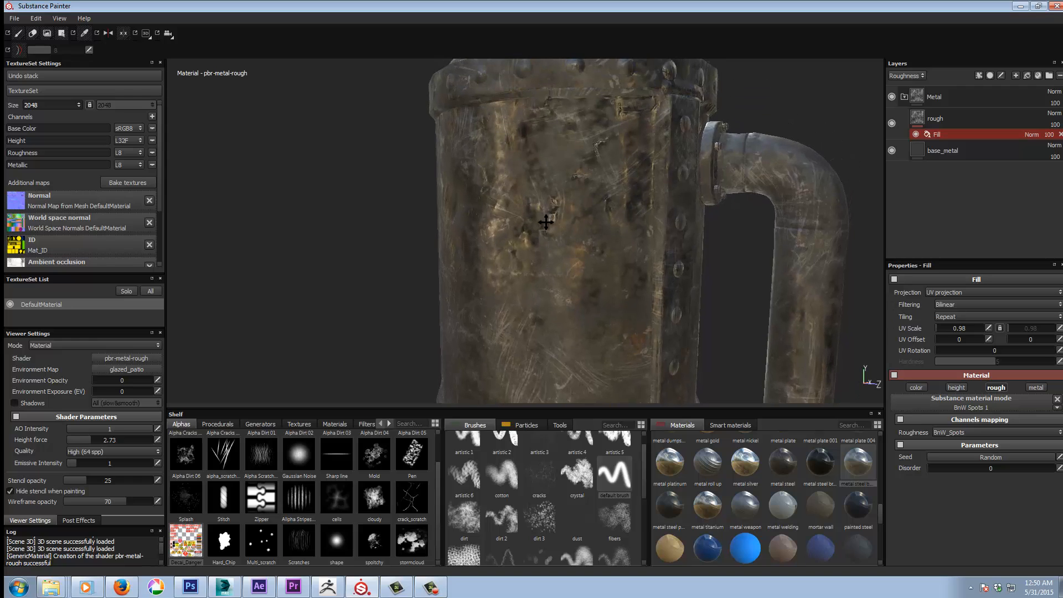
alt+right_drag(631, 233, 631, 220)
alt+middle_drag(630, 219, 629, 187)
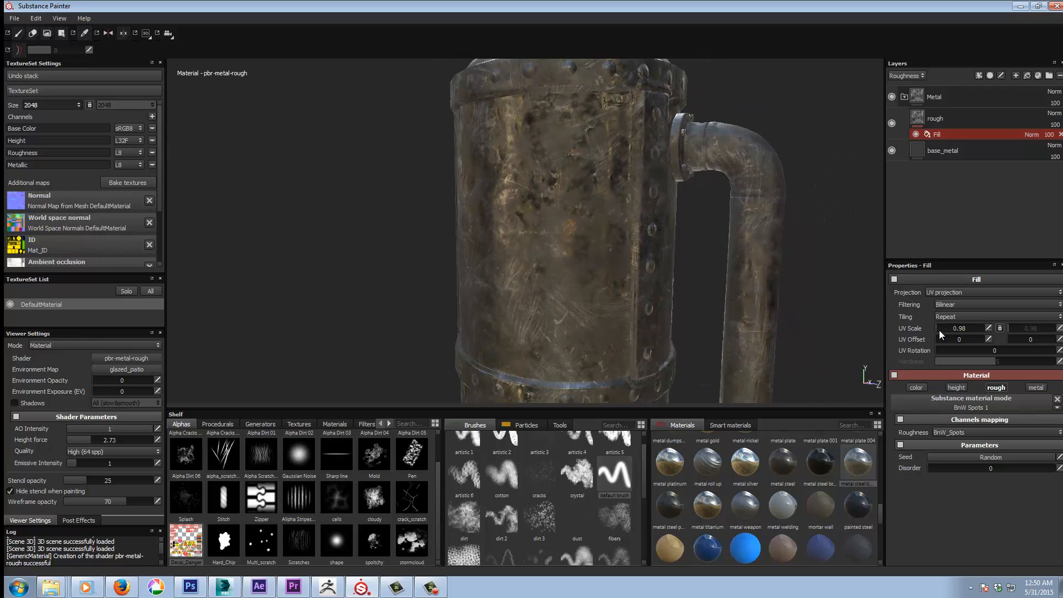
click(939, 328)
drag(939, 327, 945, 328)
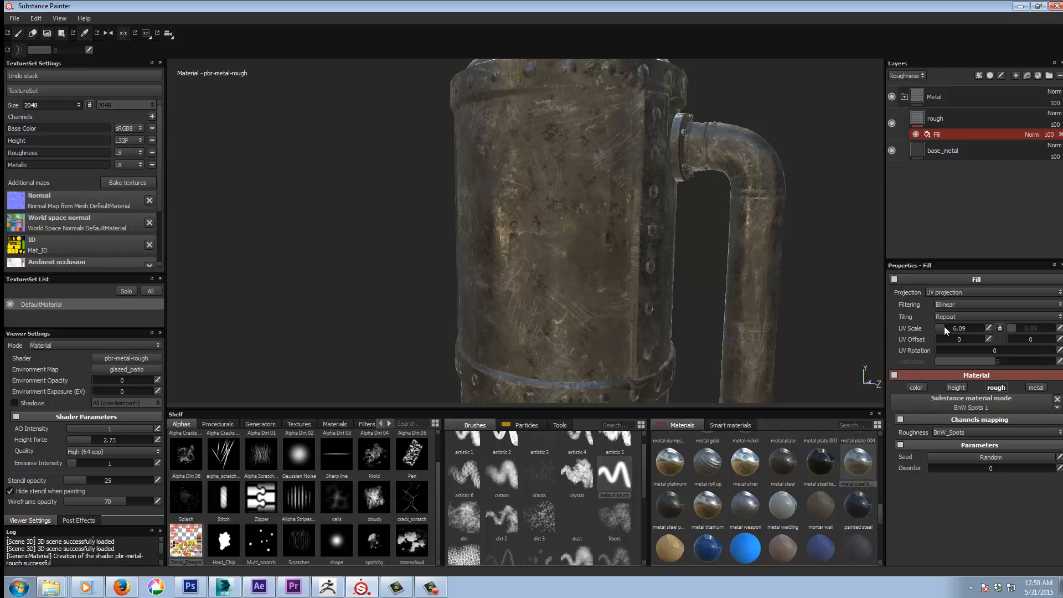
Examine the reflections on the tank's body and pipe from several angles while rotating the environment lighting
alt+right_drag(593, 248, 594, 302)
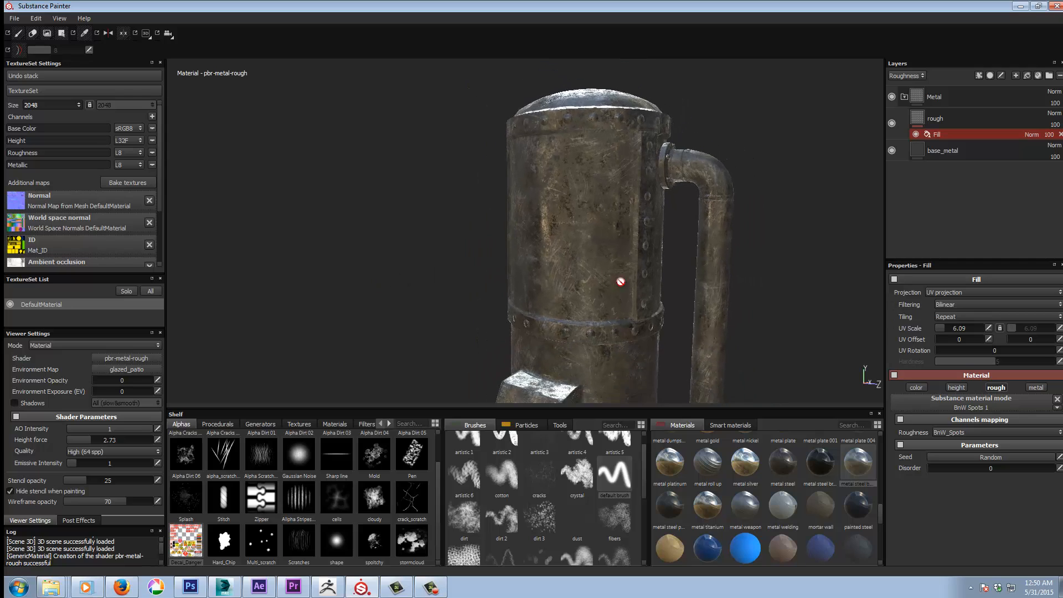
alt+middle_drag(629, 289, 617, 212)
alt+right_drag(644, 263, 647, 279)
alt+middle_drag(647, 279, 639, 326)
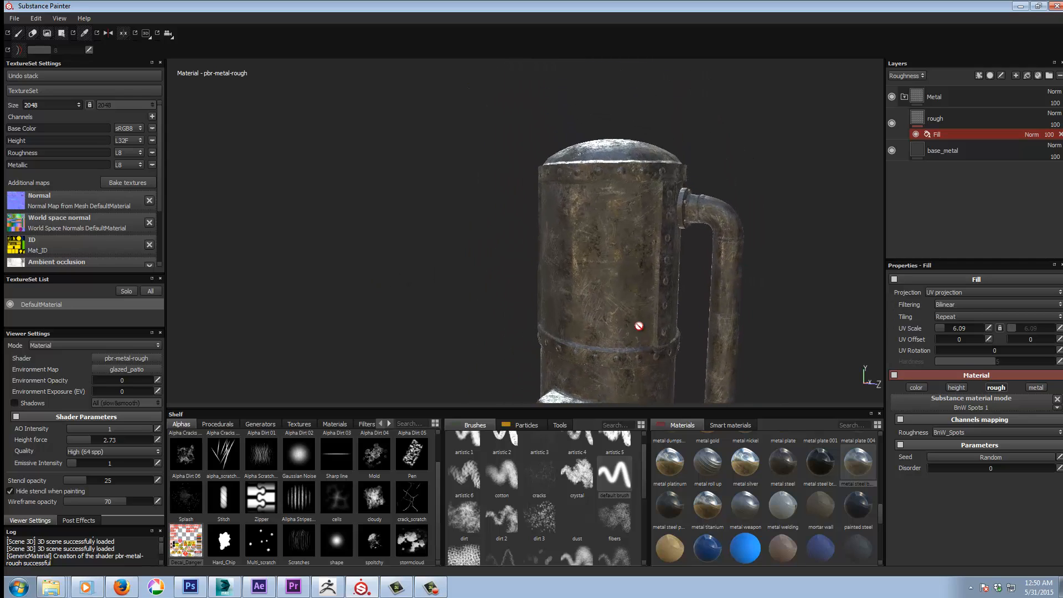
alt+drag(599, 264, 582, 218)
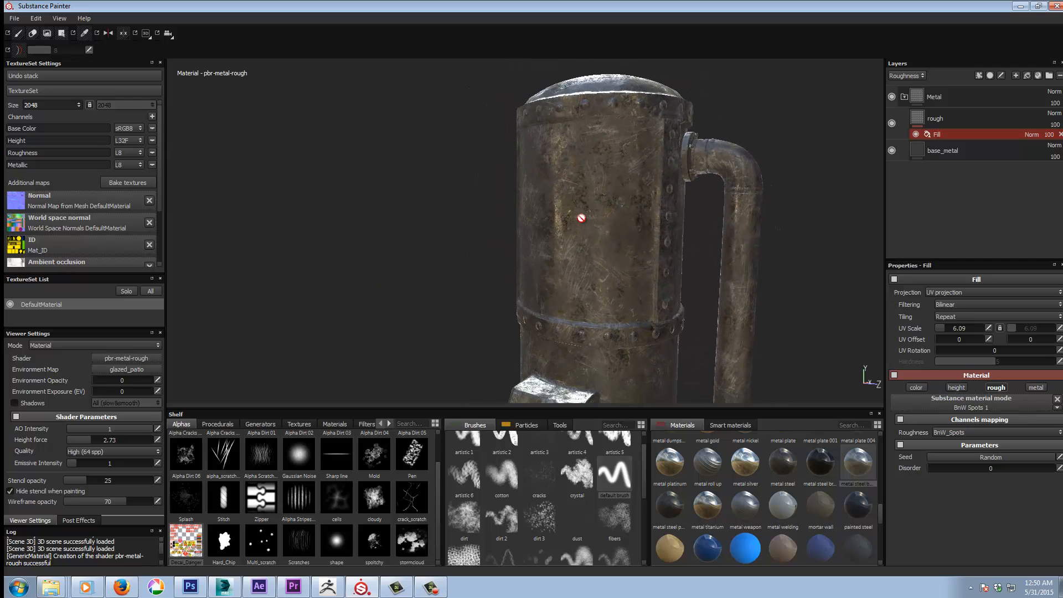
shift+right_drag(579, 225, 632, 233)
alt+drag(623, 242, 626, 181)
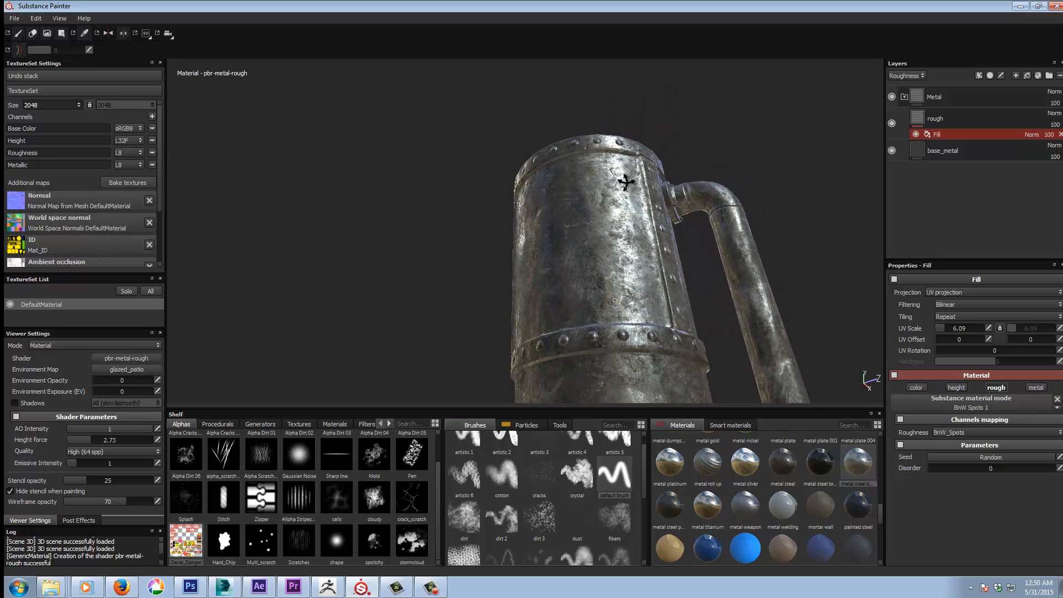
mouse_move(591, 242)
shift+right_down()
mouse_move(623, 237)
mouse_move(574, 238)
mouse_move(653, 230)
mouse_move(637, 237)
shift+right_up()
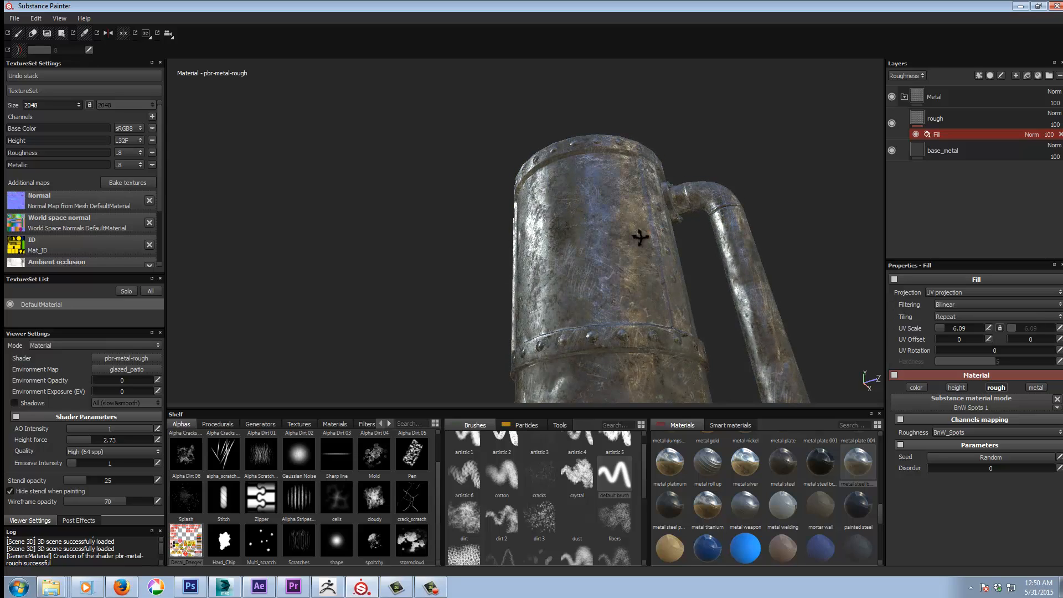
mouse_move(636, 238)
alt+mouse_down()
mouse_move(615, 288)
mouse_move(605, 271)
mouse_move(623, 248)
alt+mouse_up()
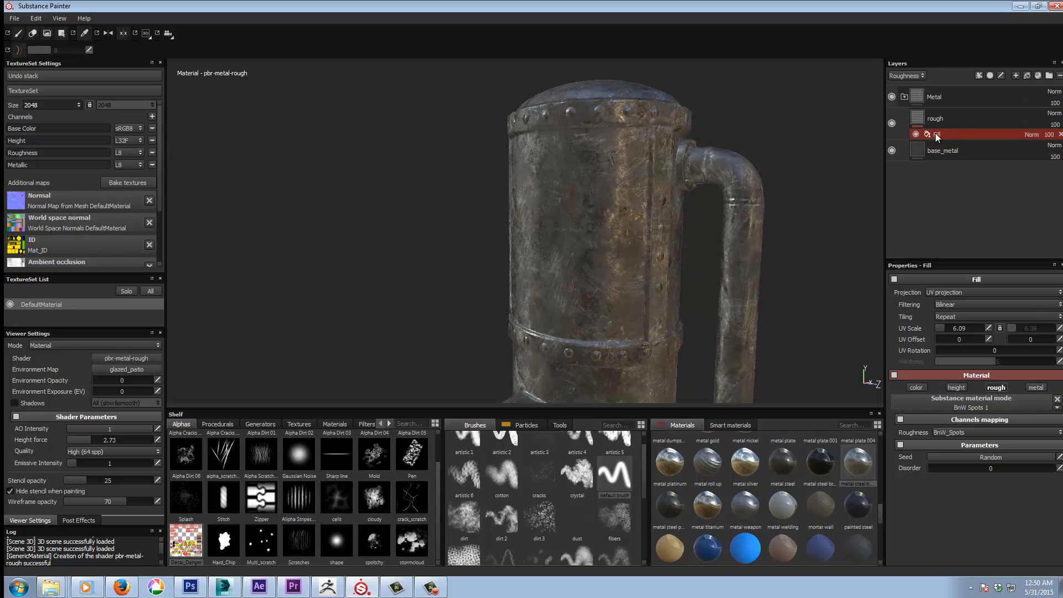
Add a Levels effect above the rough layer's fill effect and make it affect the Roughness channel
click(978, 73)
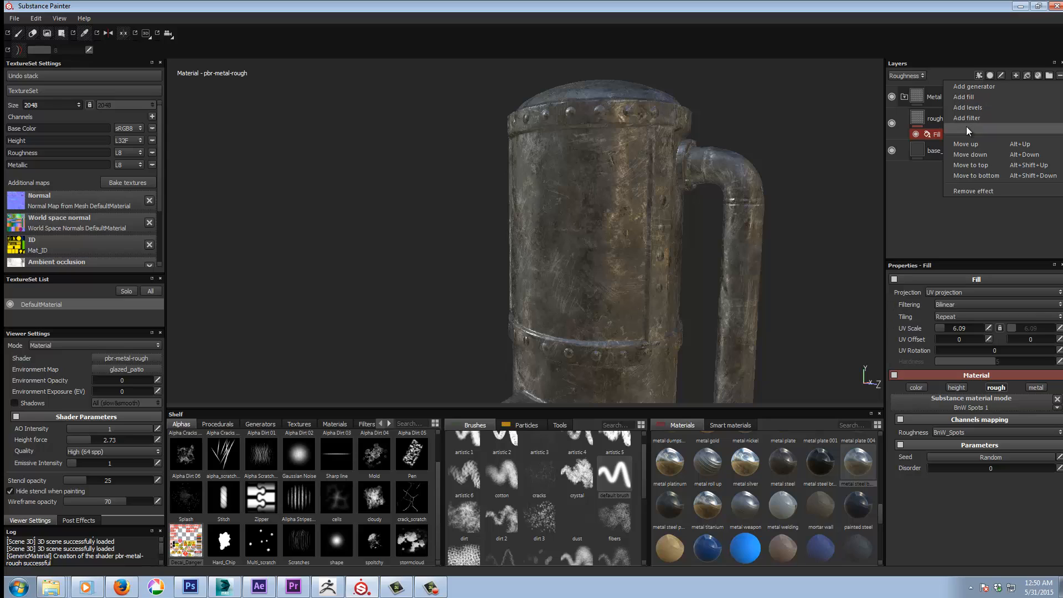
click(973, 108)
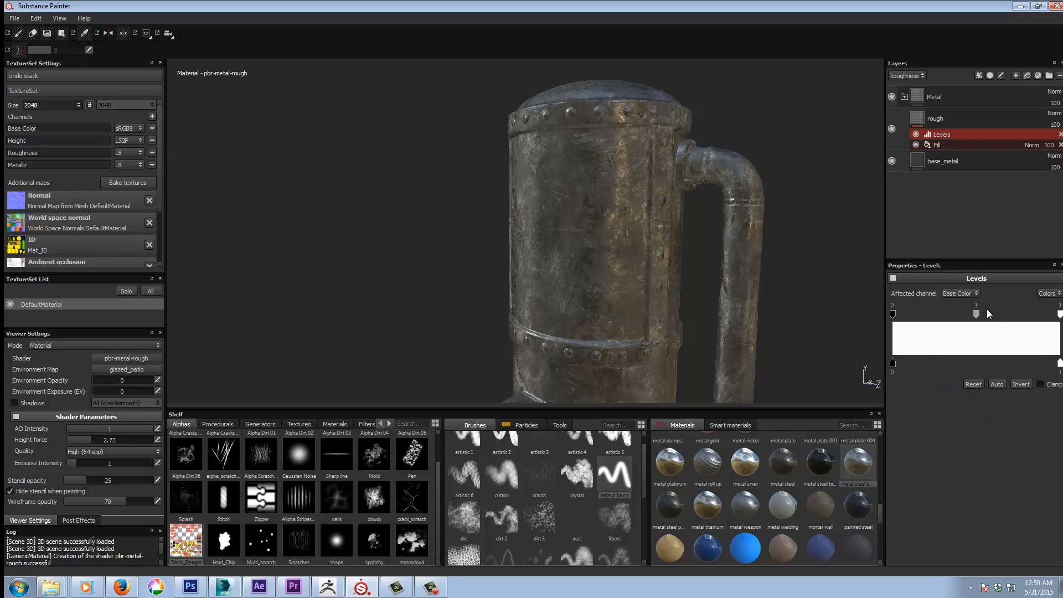
click(960, 294)
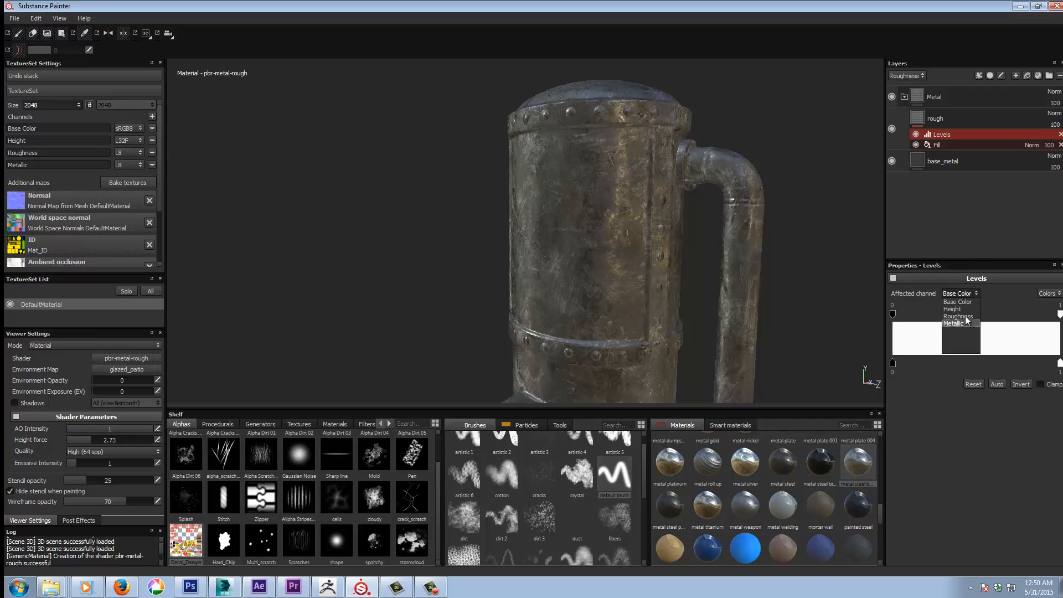
click(965, 317)
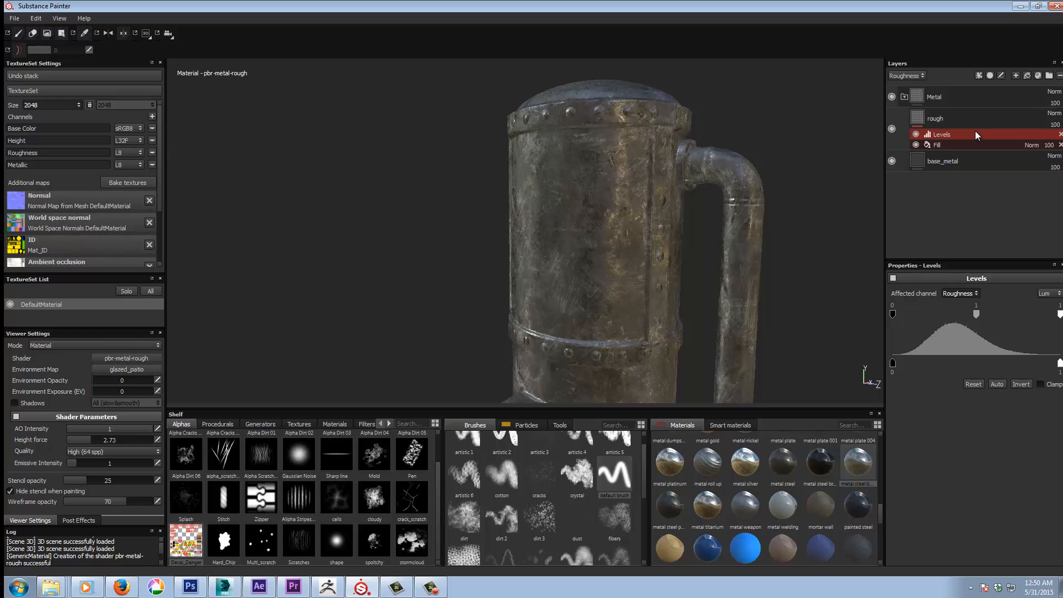
Invert the roughness levels and set the input black point to 0.267, midpoint to 0.483 and white point to 0.65
drag(894, 313, 921, 309)
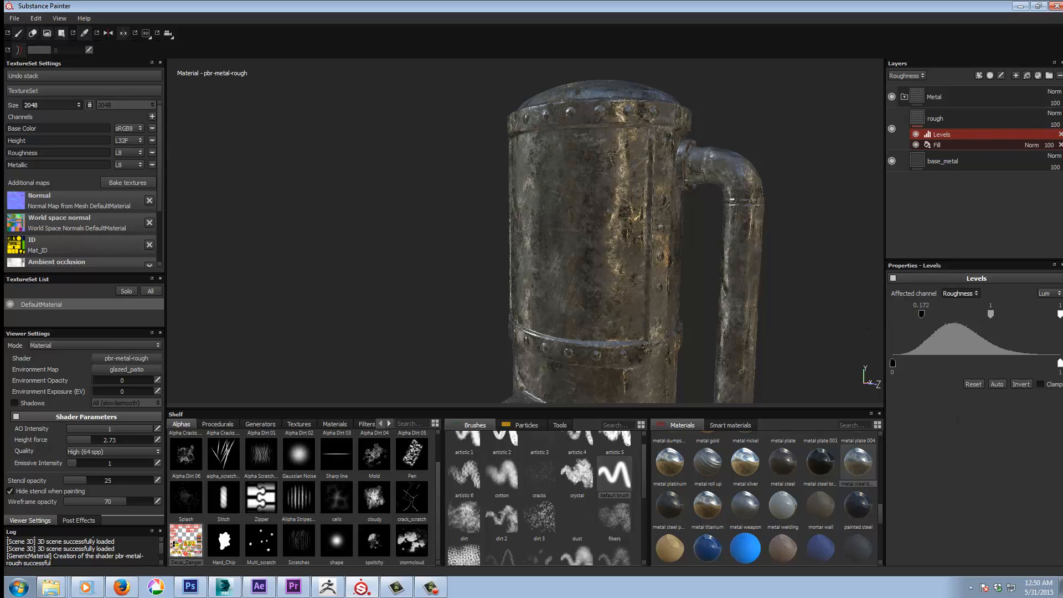
drag(1059, 314, 951, 313)
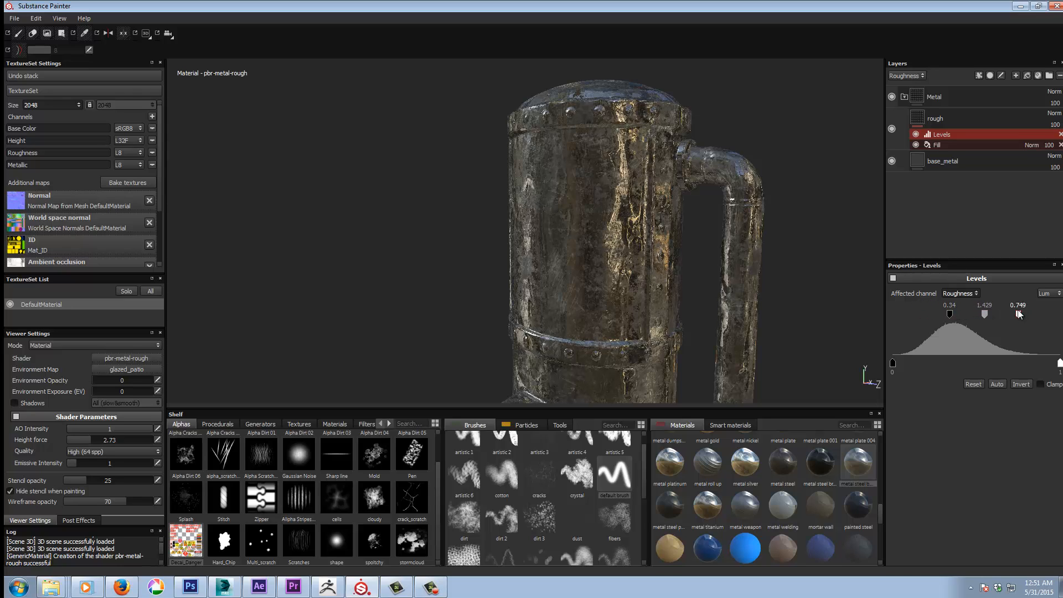
mouse_move(1019, 314)
mouse_down()
mouse_move(988, 314)
mouse_move(1059, 314)
mouse_move(1012, 311)
mouse_up()
drag(1003, 316, 953, 314)
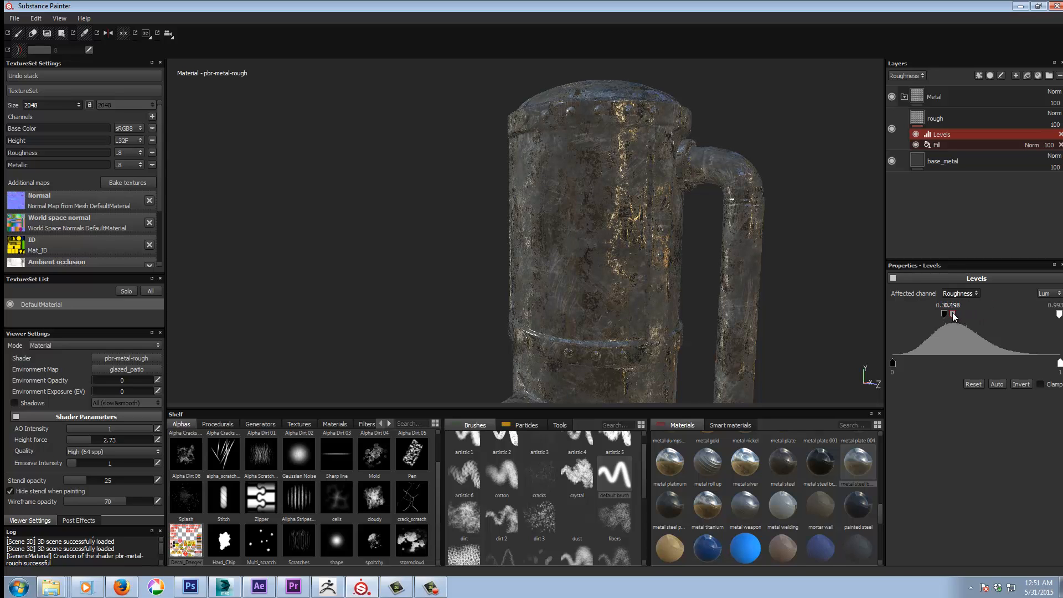
drag(968, 311, 938, 316)
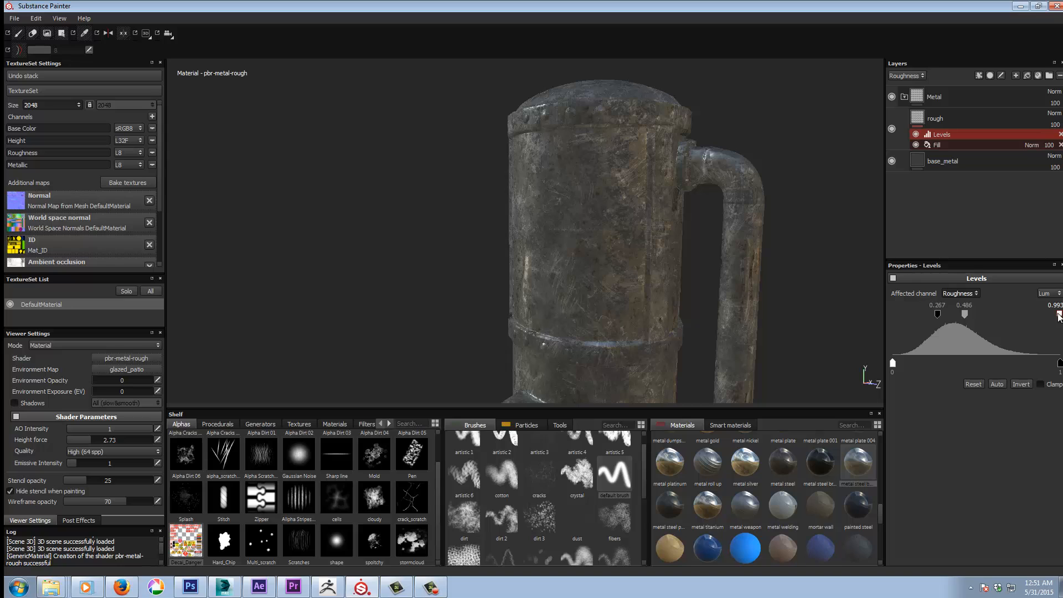
drag(1058, 316, 953, 315)
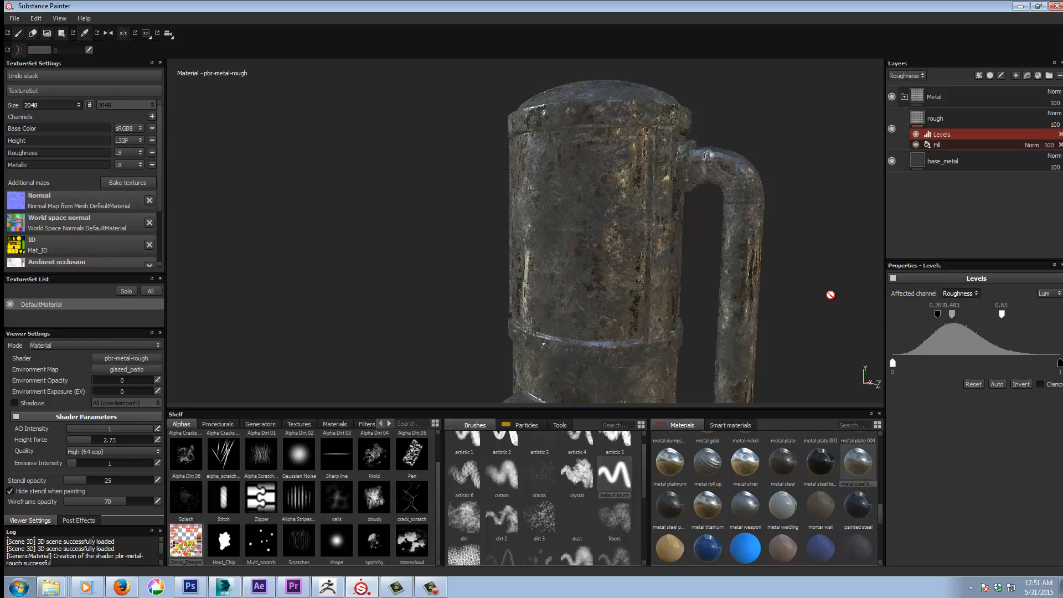
Reduce the rough layer's roughness opacity to 55 and set its levels midpoint to 0.386
alt+drag(820, 271, 682, 288)
alt+right_drag(937, 330, 975, 334)
alt+middle_drag(702, 269, 709, 300)
mouse_move(708, 300)
shift+right_down()
mouse_move(757, 308)
mouse_move(714, 305)
shift+right_up()
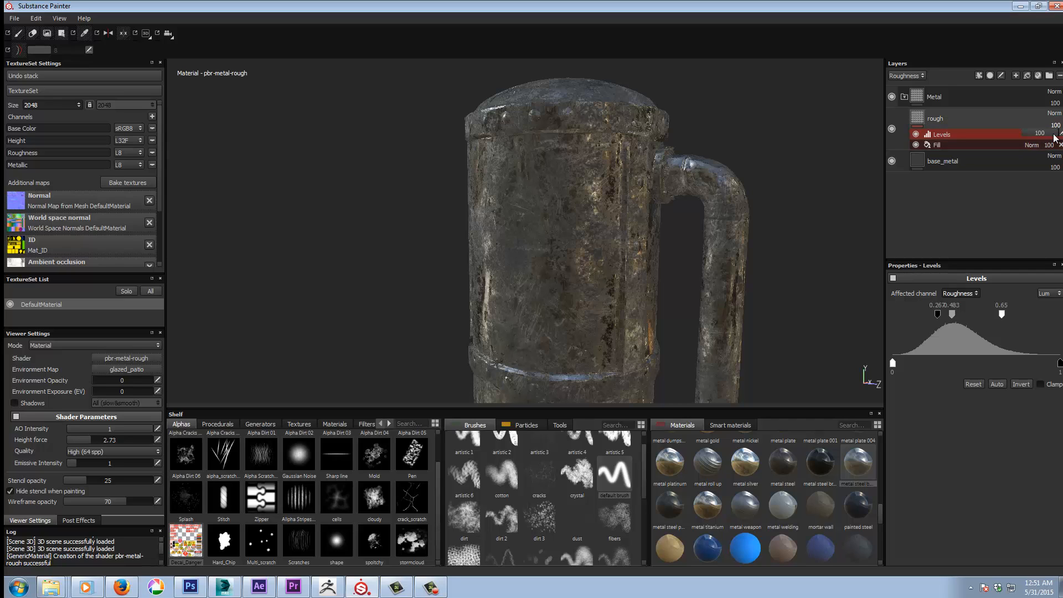
drag(1055, 137, 1043, 137)
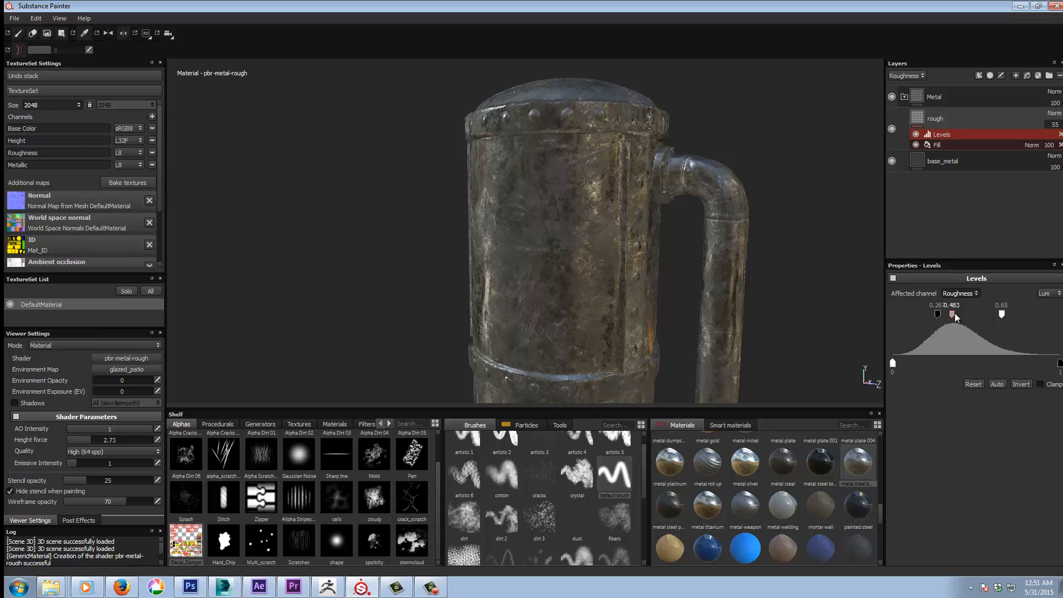
mouse_move(952, 315)
mouse_down()
mouse_move(975, 315)
mouse_move(950, 317)
mouse_up()
Slightly increase the Steel Roughness of the base_metal layer's Steel bumped material
alt+right_drag(778, 300, 610, 311)
alt+middle_drag(745, 303, 730, 149)
mouse_move(709, 282)
alt+mouse_down()
mouse_move(689, 259)
mouse_move(716, 273)
alt+mouse_up()
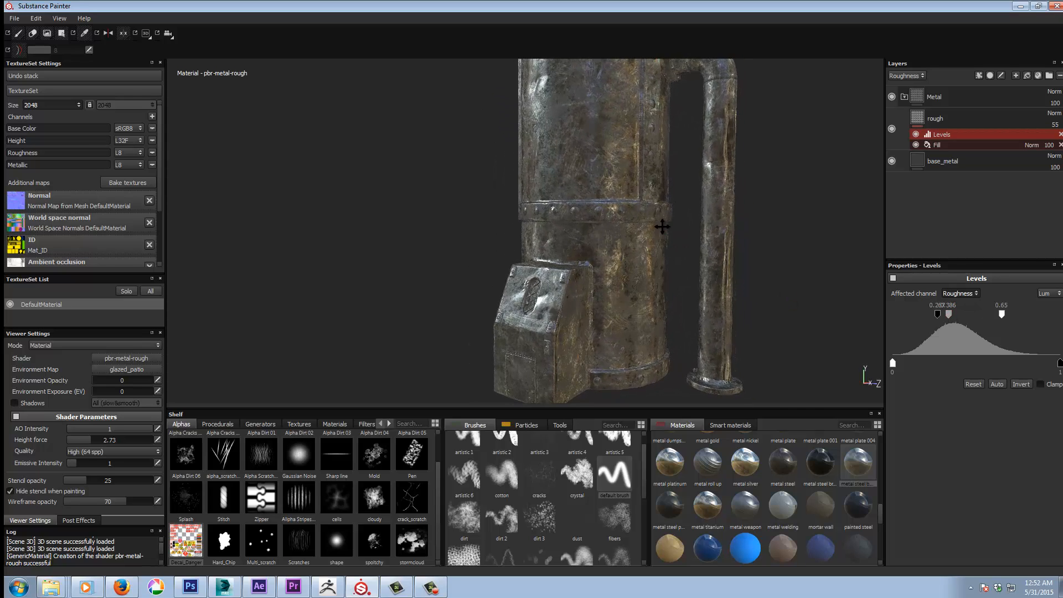
alt+middle_drag(663, 229, 673, 348)
alt+right_drag(686, 299, 658, 248)
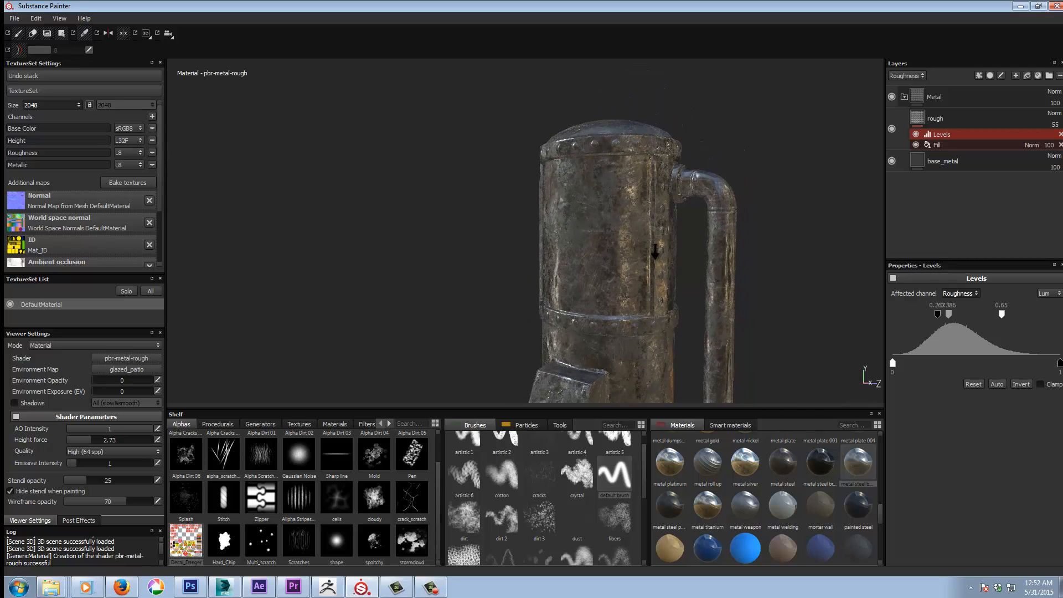
alt+middle_drag(687, 299, 698, 242)
alt+right_drag(697, 242, 682, 248)
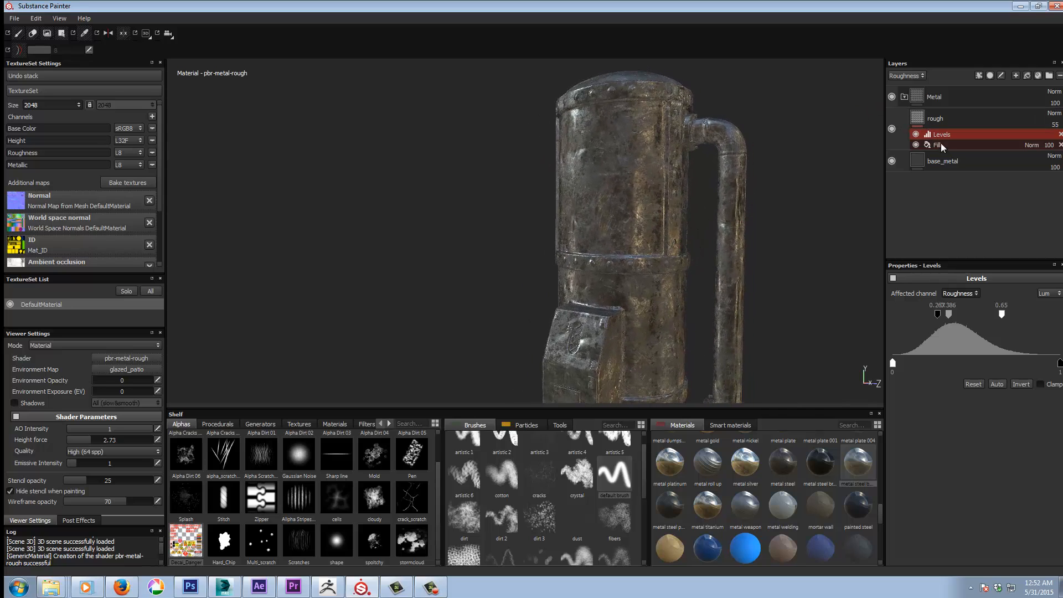
click(917, 161)
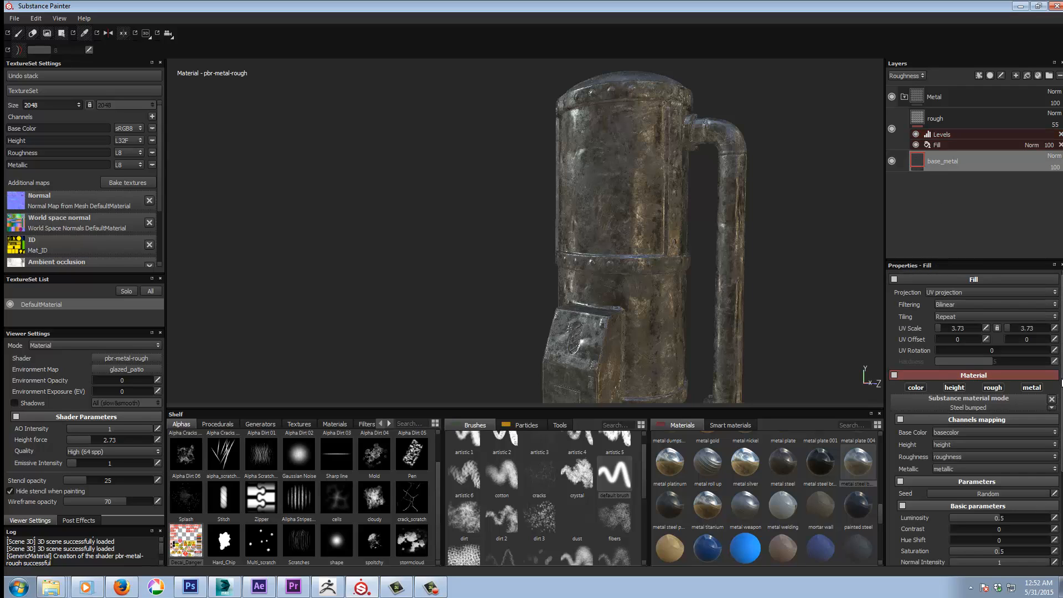
scroll(989, 556, down, 4)
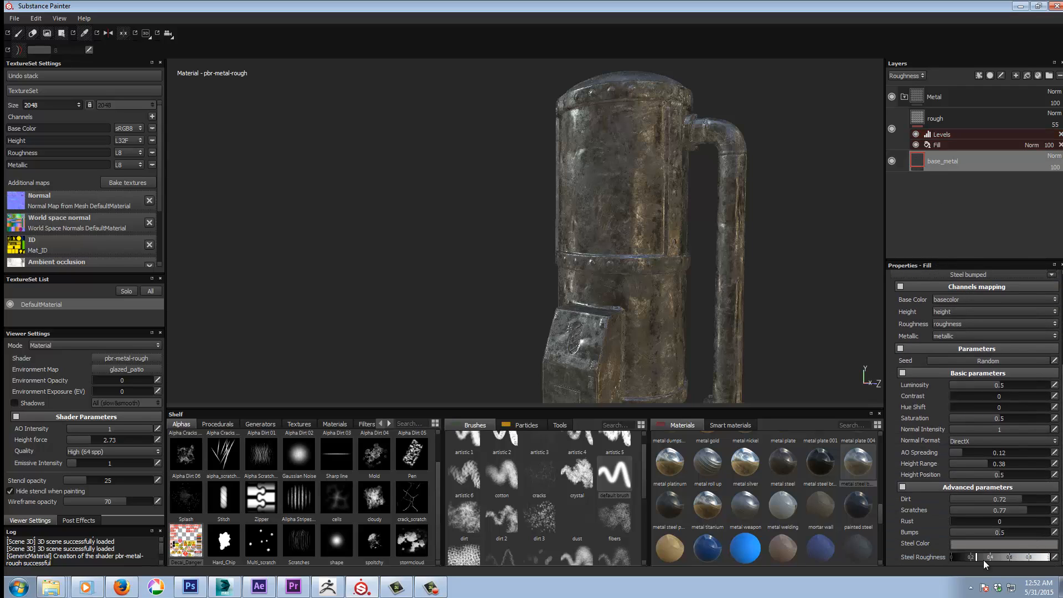
drag(975, 557, 979, 556)
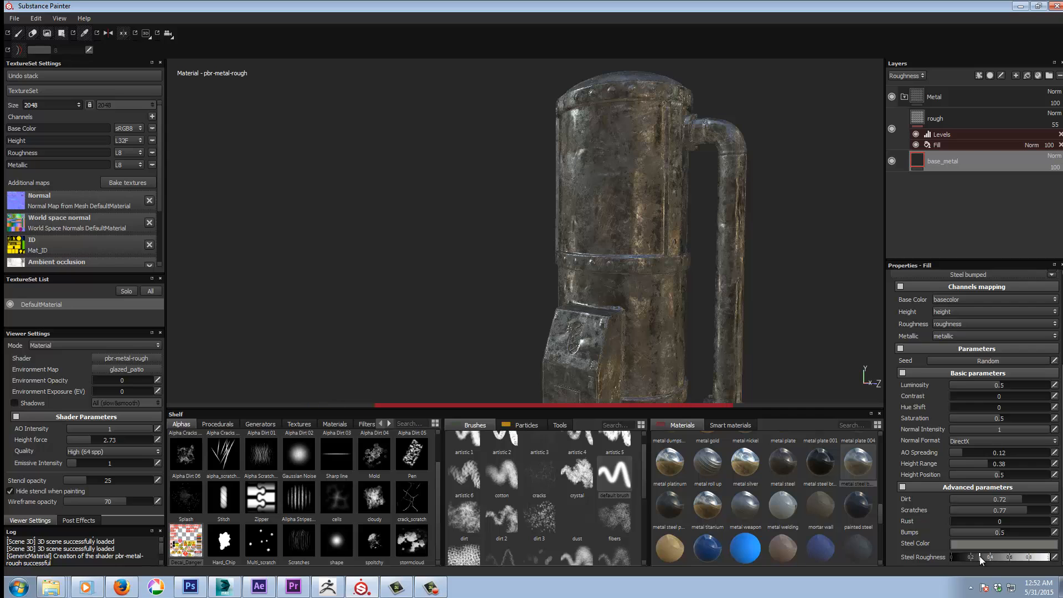
Examine the roughness variation across the tank, pipe and control box from several angles while rotating the environment lighting
alt+drag(665, 280, 617, 267)
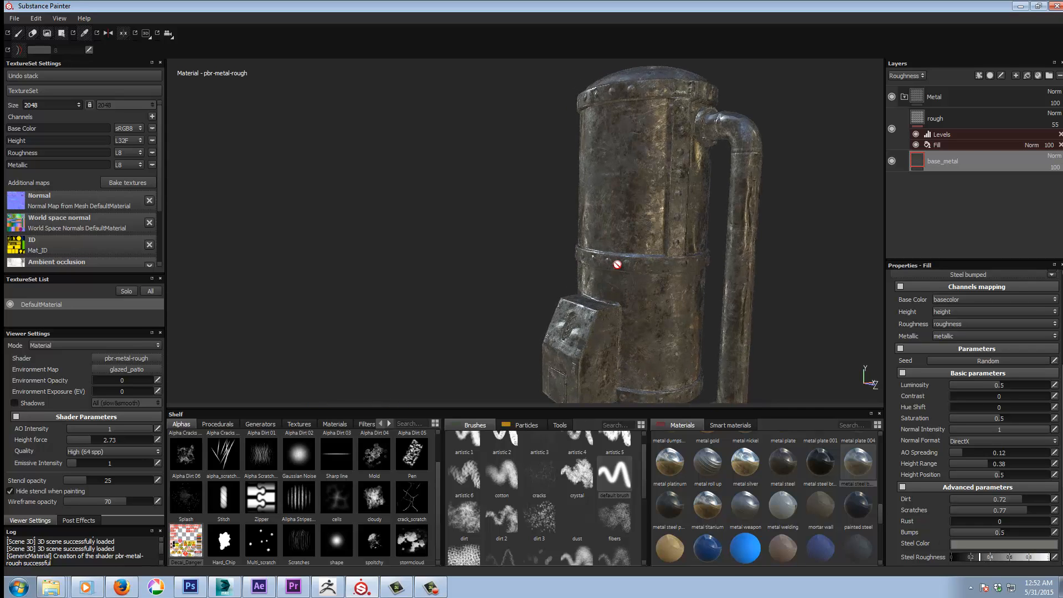
alt+right_drag(617, 265, 665, 352)
shift+right_drag(607, 231, 664, 226)
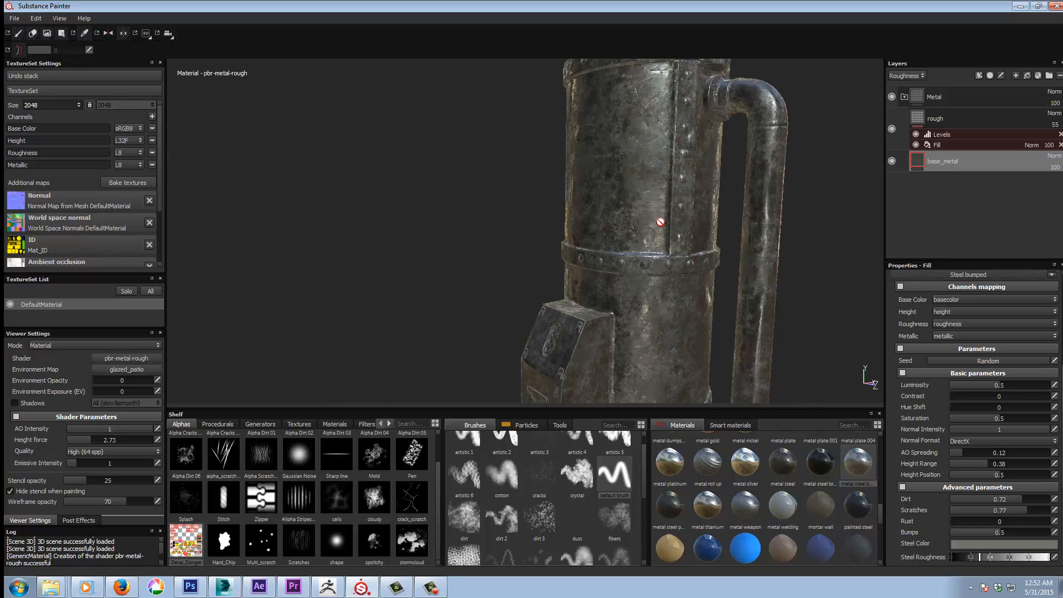
alt+drag(664, 226, 685, 262)
alt+right_drag(685, 262, 617, 281)
alt+drag(616, 280, 662, 283)
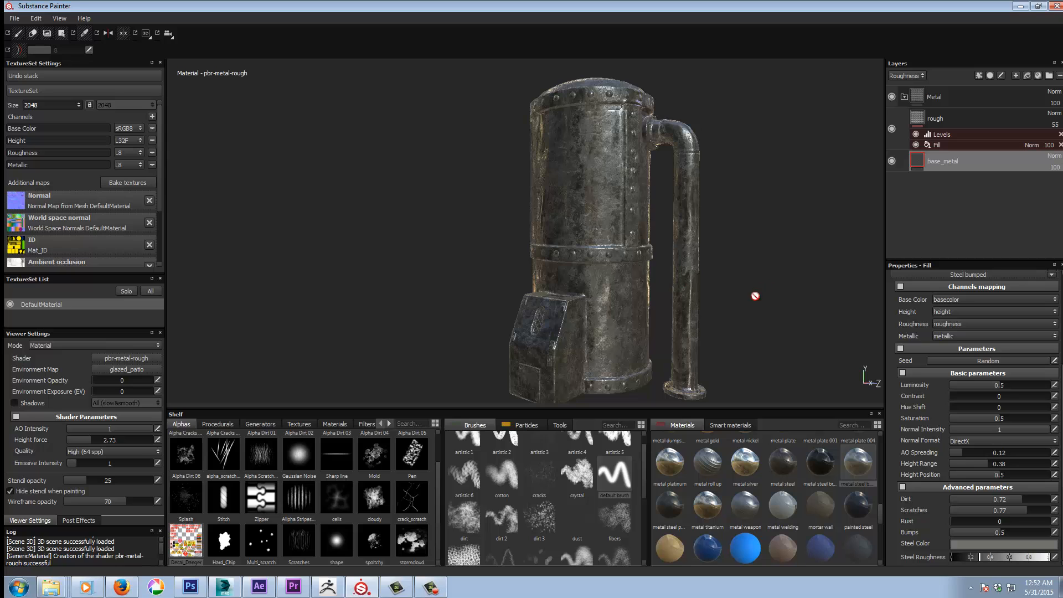
alt+drag(755, 297, 640, 273)
shift+right_drag(548, 248, 769, 216)
alt+drag(770, 215, 766, 231)
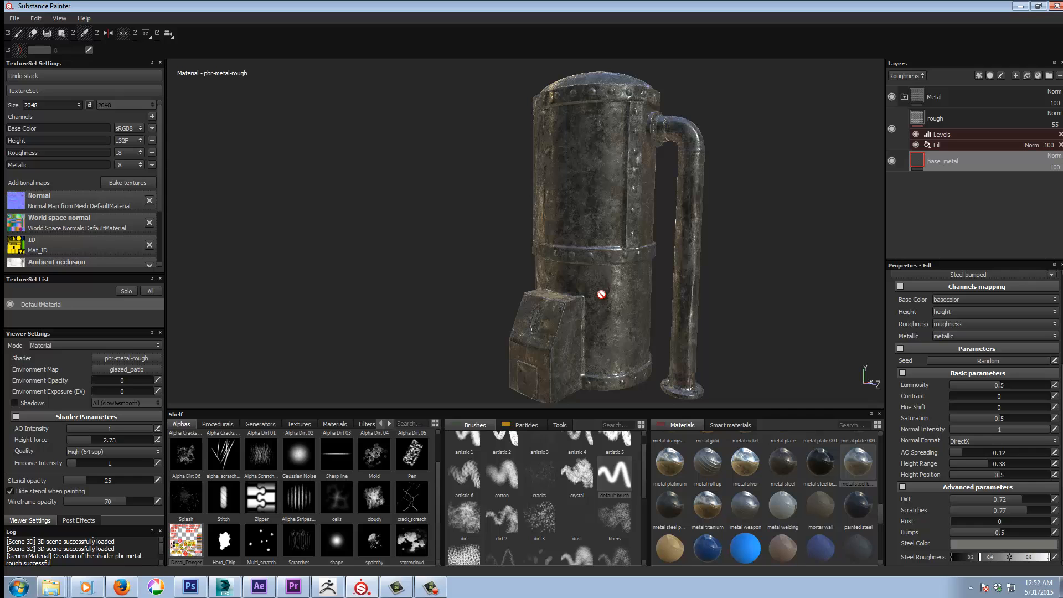
alt+drag(715, 275, 743, 255)
alt+middle_drag(743, 254, 682, 289)
alt+drag(681, 289, 671, 261)
alt+middle_drag(680, 305, 691, 259)
alt+drag(691, 260, 707, 268)
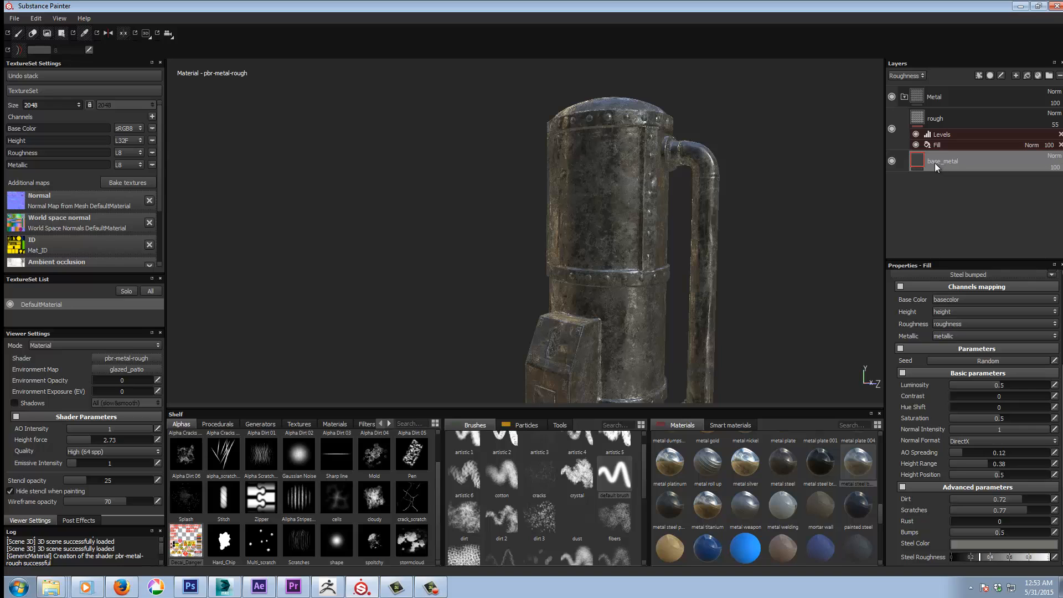
alt+drag(718, 241, 755, 261)
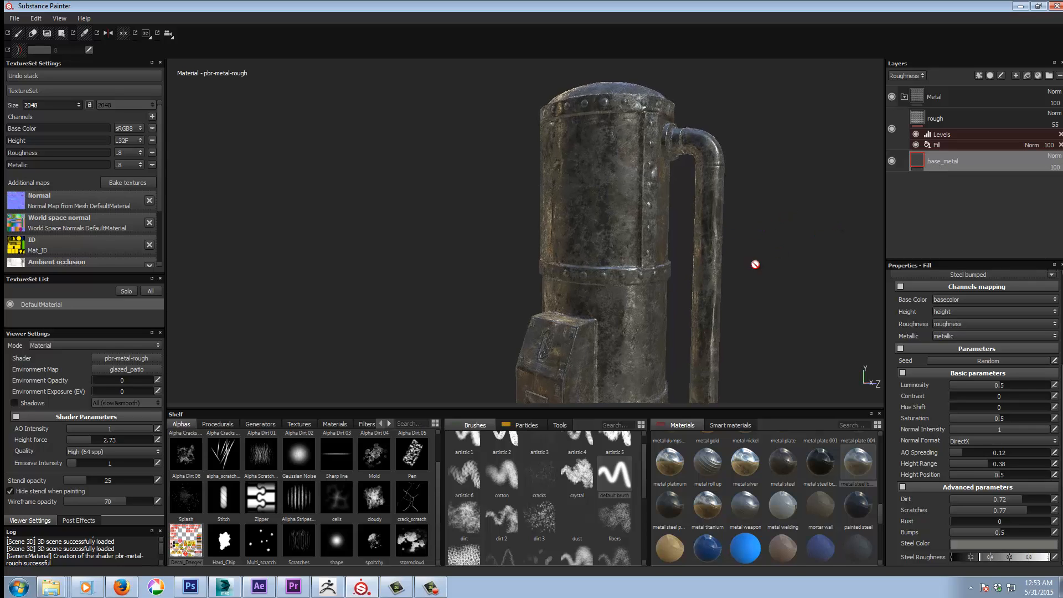
alt+middle_drag(754, 261, 780, 240)
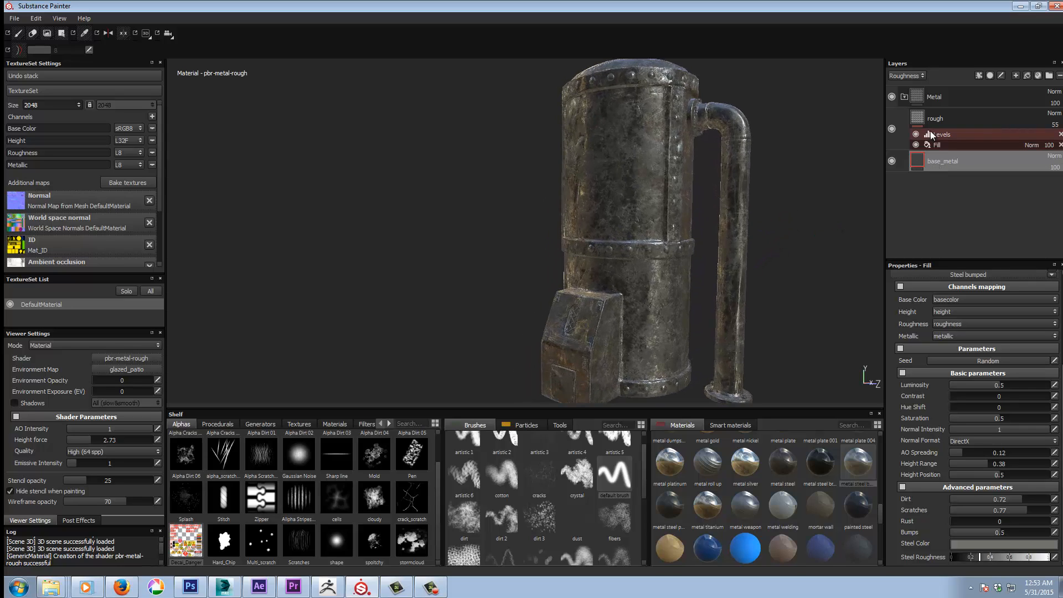
Set the rough layer's Levels input black point to 0.109 and midpoint to 0.45
click(946, 134)
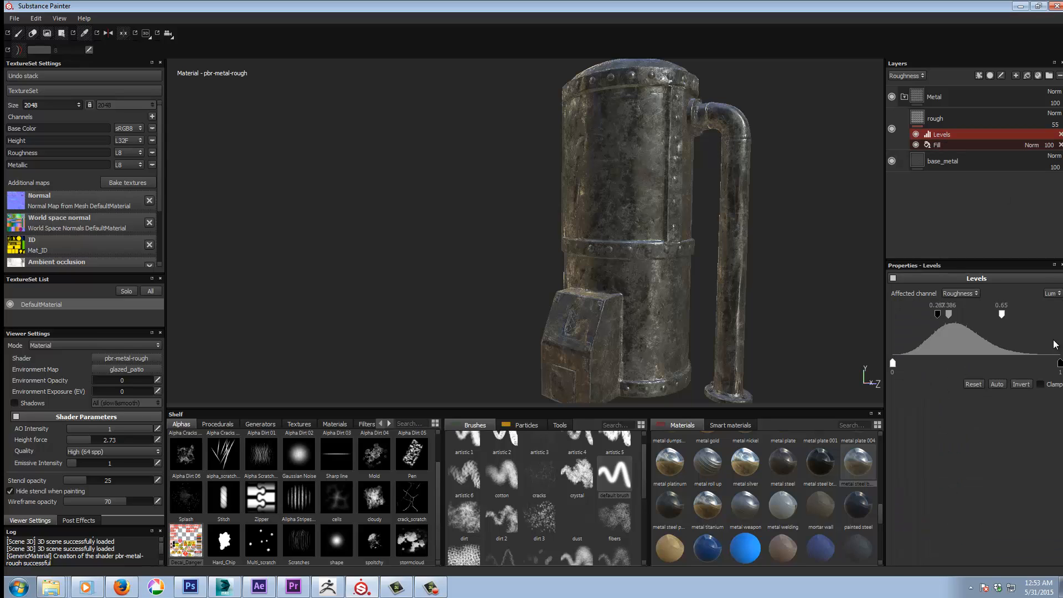
drag(950, 315, 913, 320)
mouse_move(718, 273)
alt+mouse_down()
mouse_move(783, 271)
mouse_move(705, 274)
alt+mouse_up()
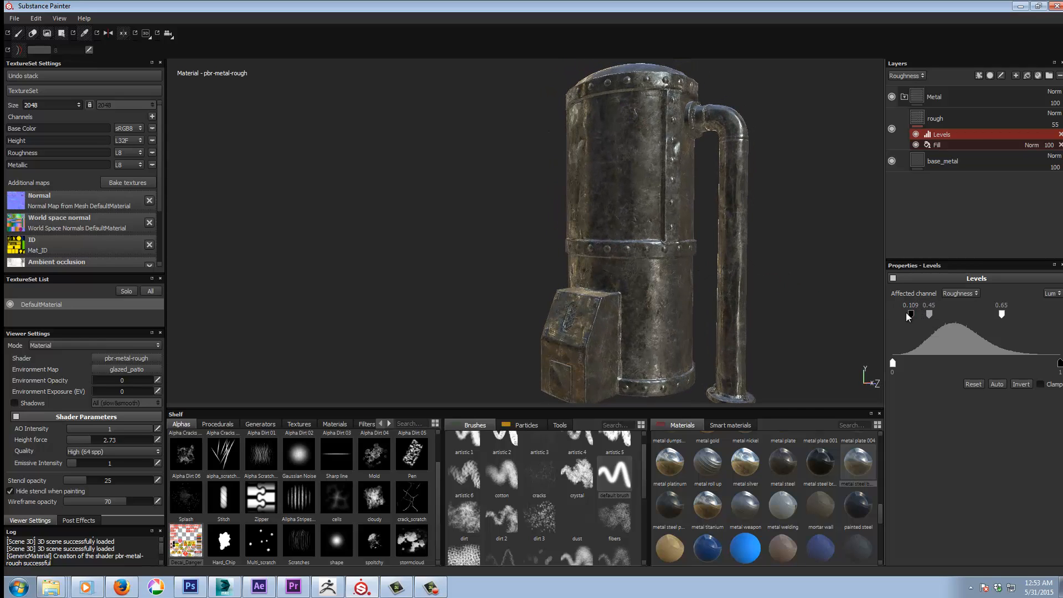
alt+right_drag(674, 231, 654, 262)
alt+drag(654, 262, 749, 195)
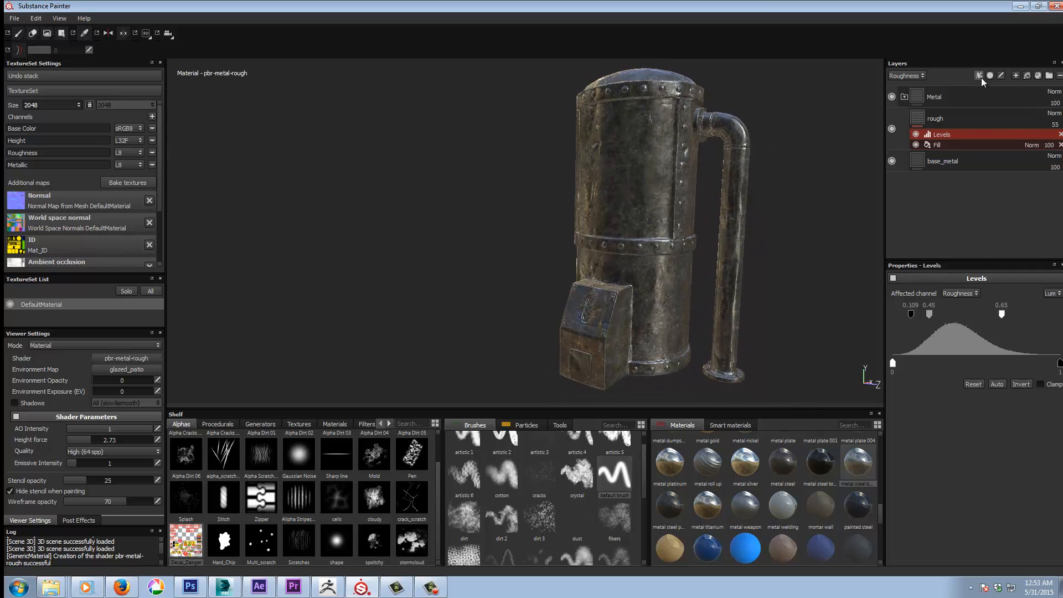
Create a new folder and place it above the Metal folder, outside of it
click(905, 97)
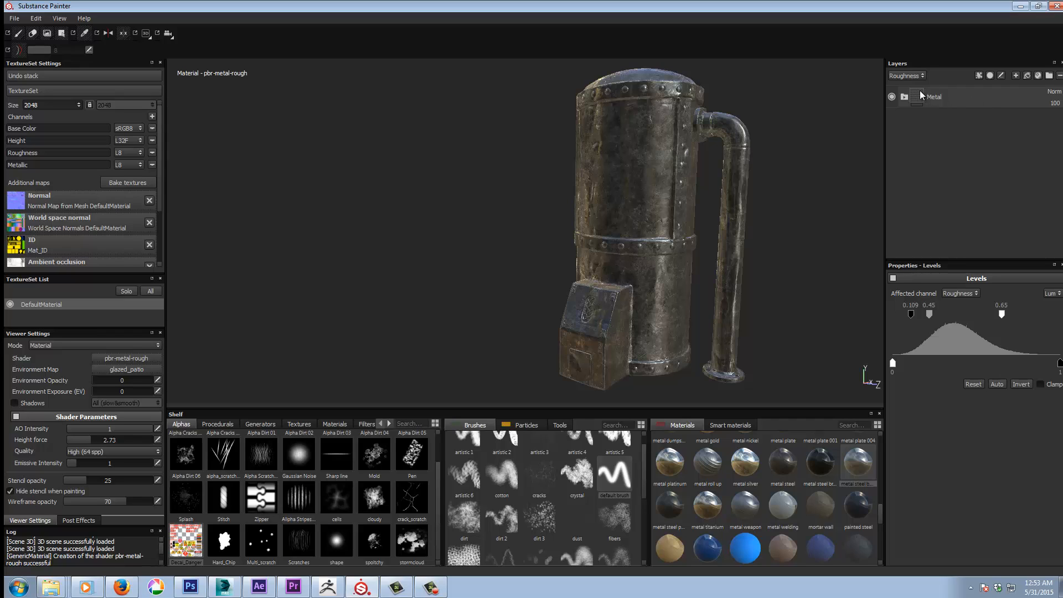
click(1049, 77)
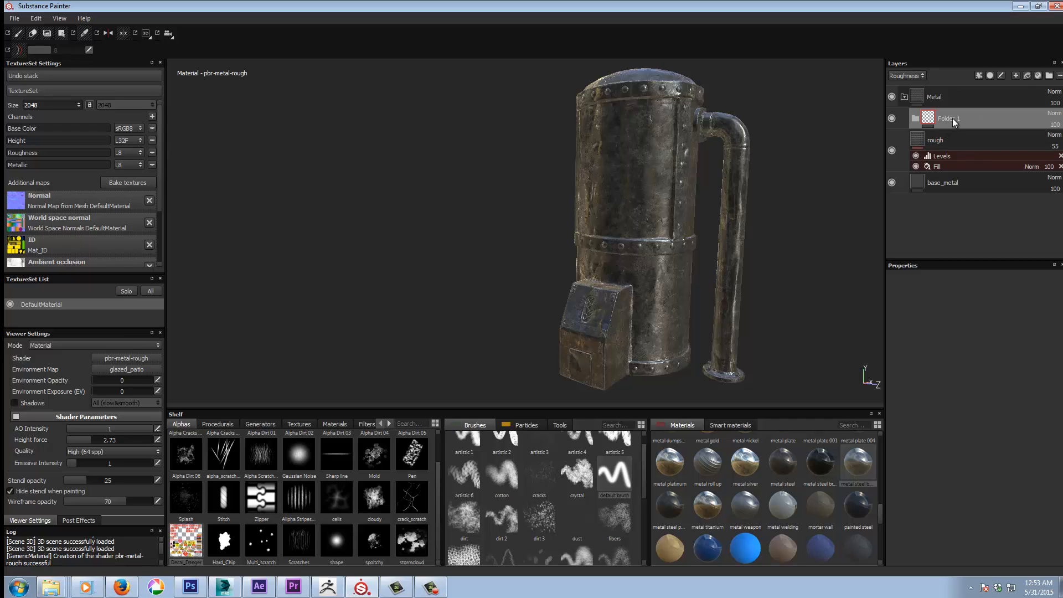
drag(952, 118, 965, 217)
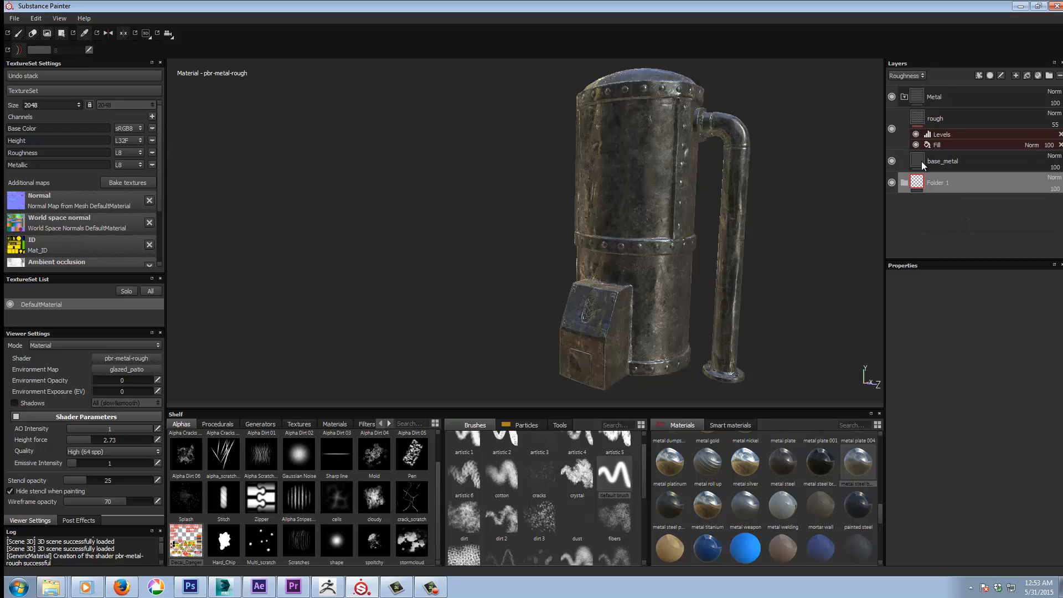
click(908, 97)
drag(943, 111, 954, 88)
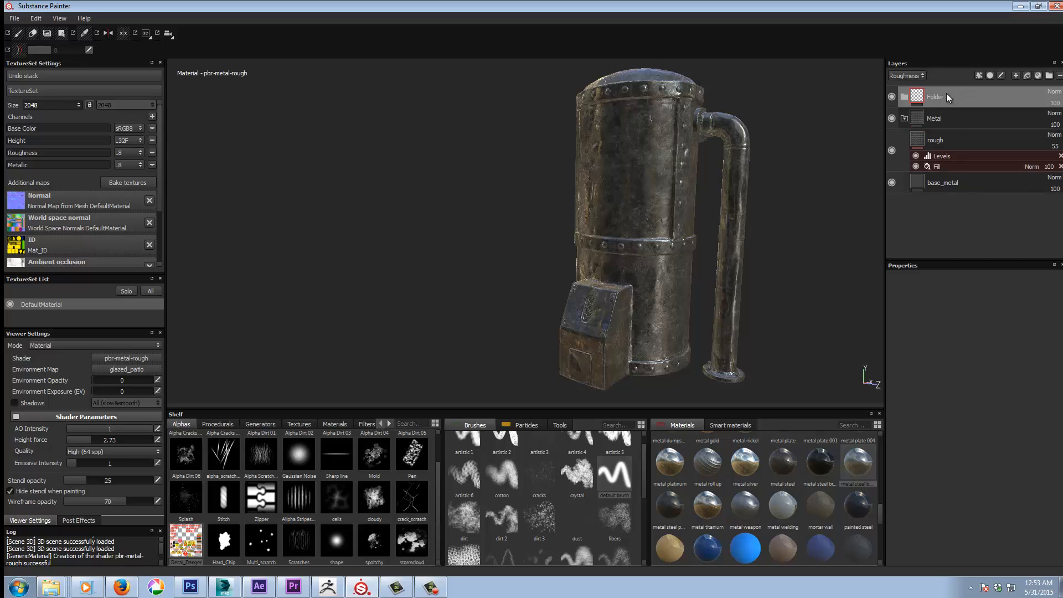
Collapse the Metal folder and rename the new folder above it as paint
click(905, 118)
double_click(942, 92)
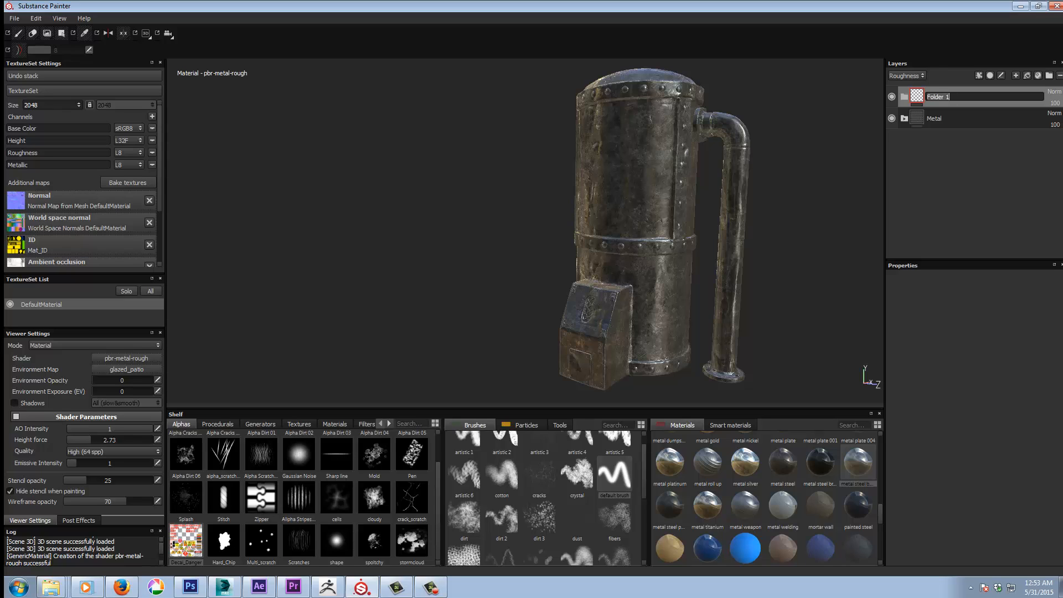
text(pail)
key(Return)
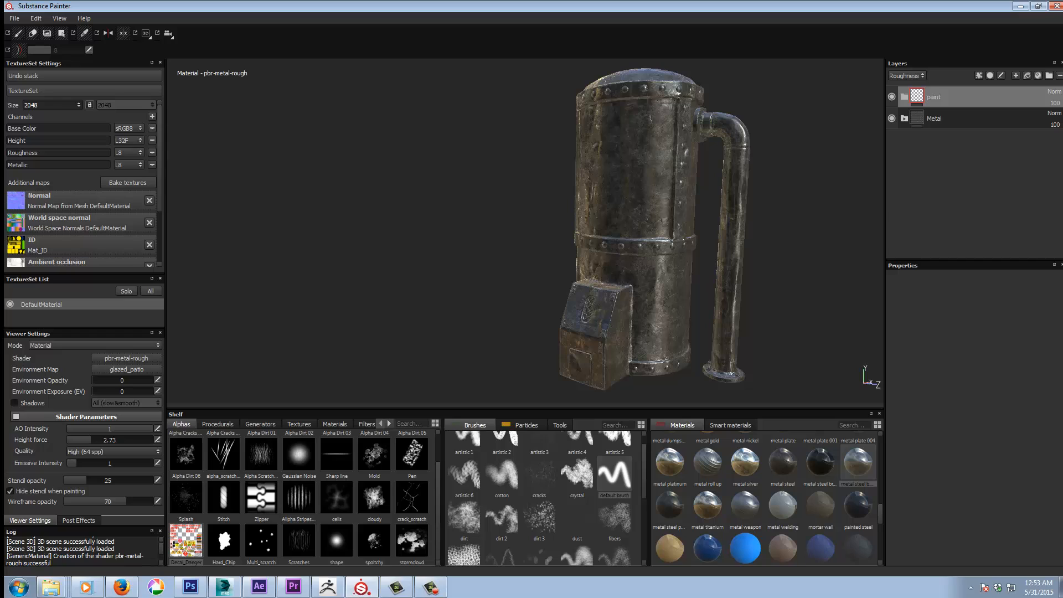
Add a new fill layer and place it inside the paint folder
click(1025, 74)
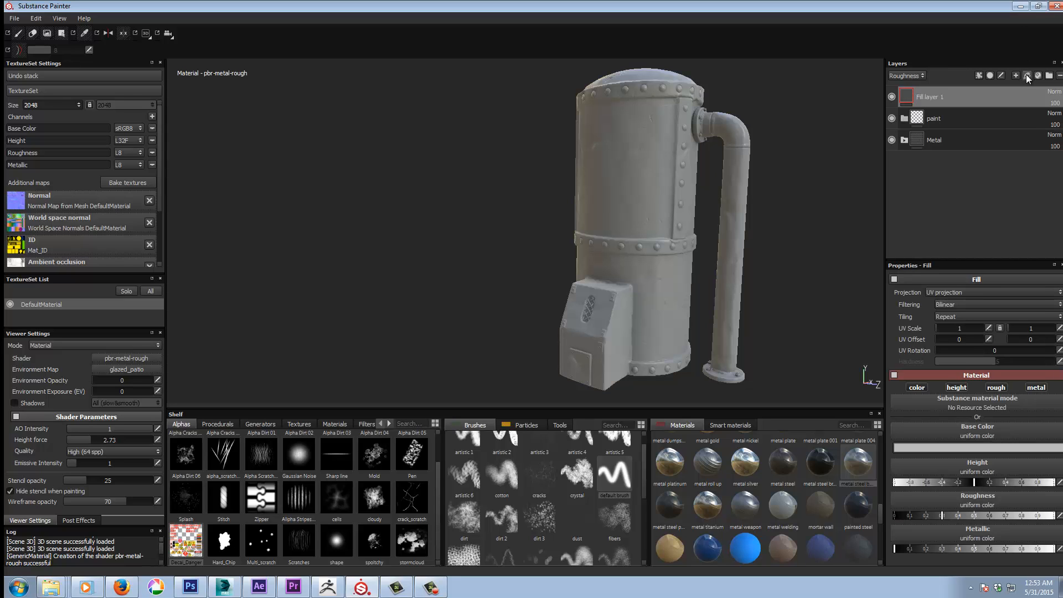
drag(952, 98, 962, 118)
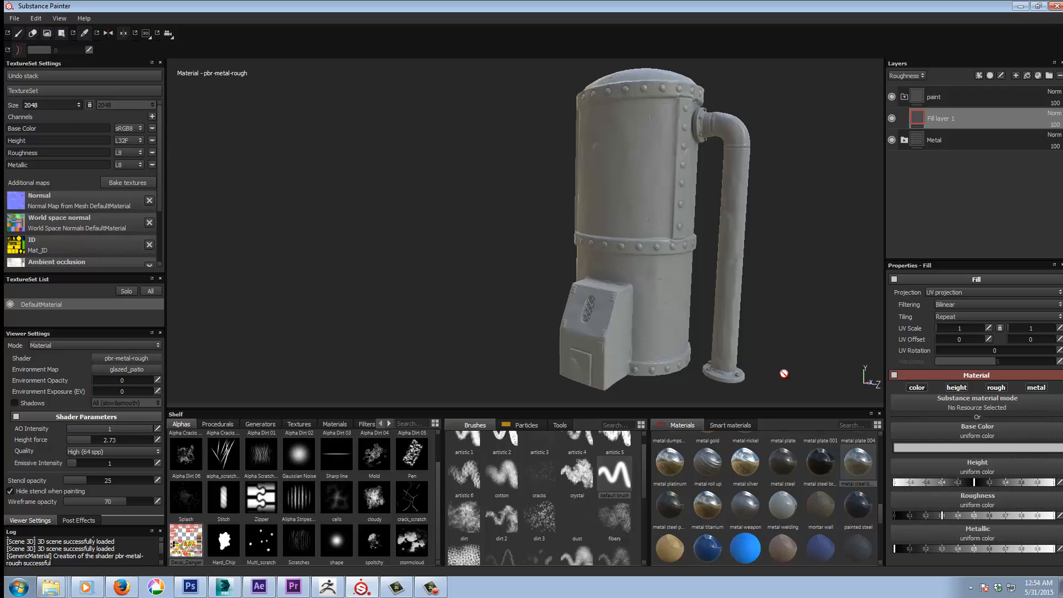
Browse the shelf's materials and apply the painted steel material to the fill layer in the paint folder
scroll(879, 510, down, 1)
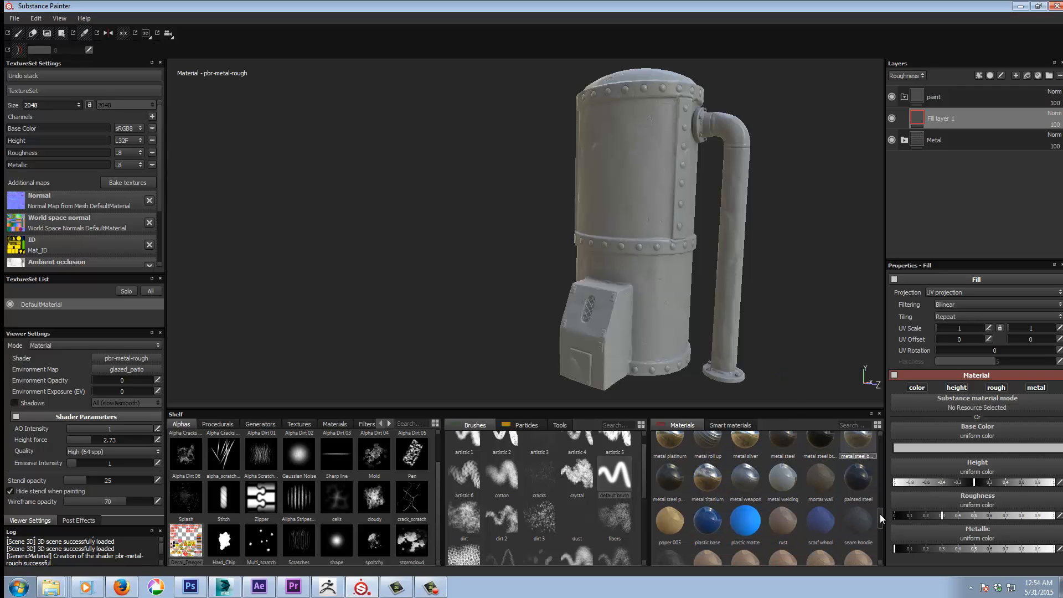
drag(879, 514, 880, 510)
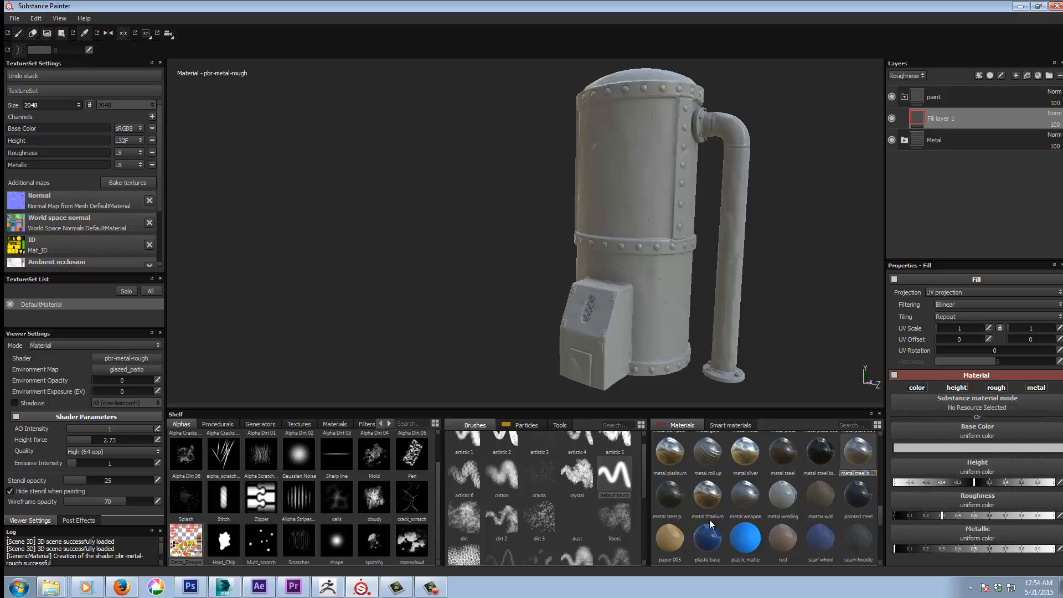
mouse_move(706, 539)
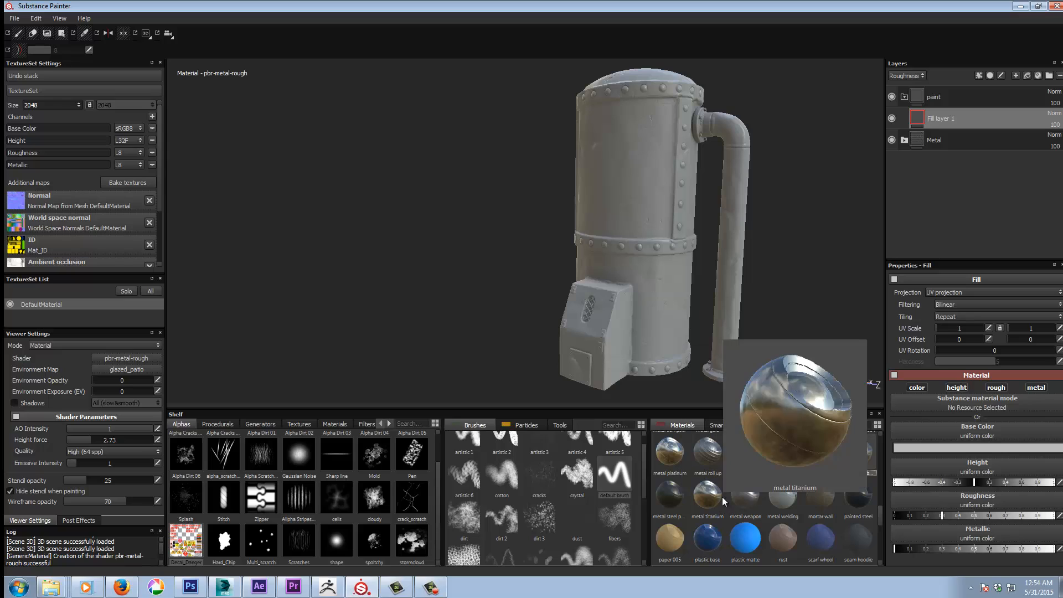
mouse_move(730, 500)
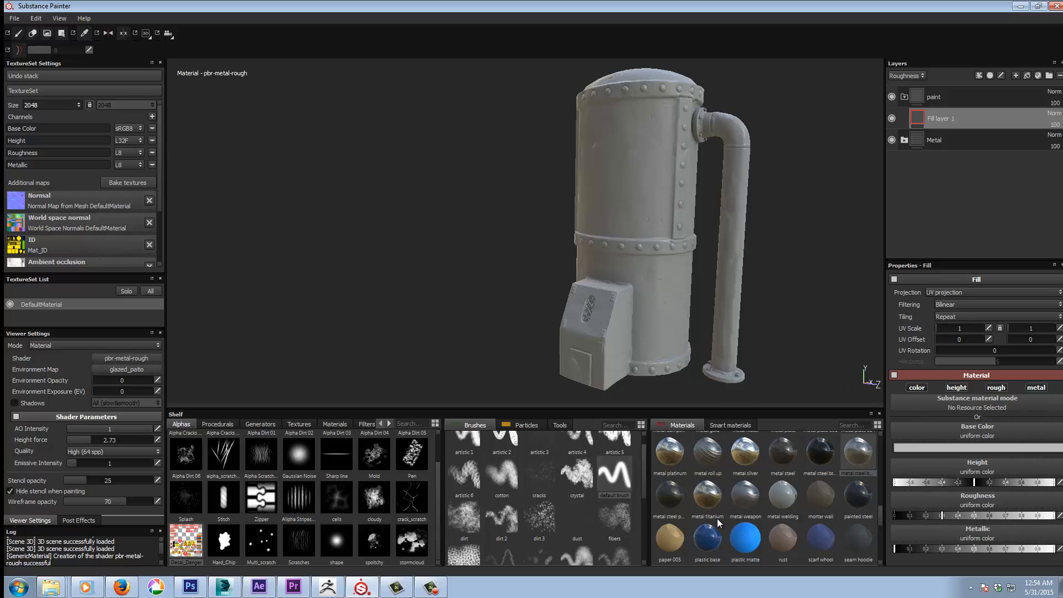
mouse_move(717, 518)
mouse_move(769, 490)
drag(746, 552, 973, 359)
scroll(879, 510, up, 1)
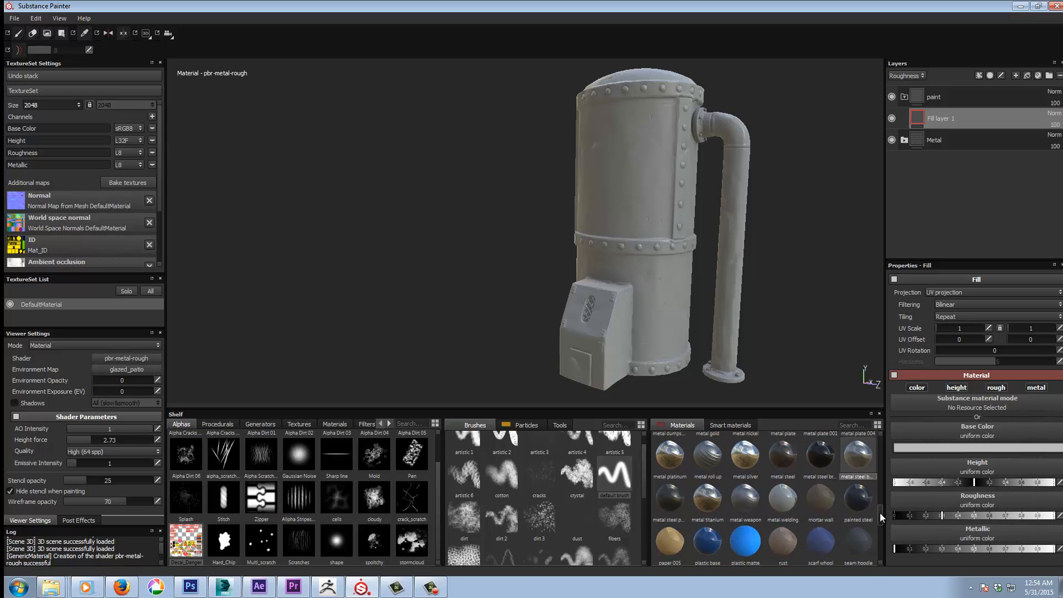
click(853, 500)
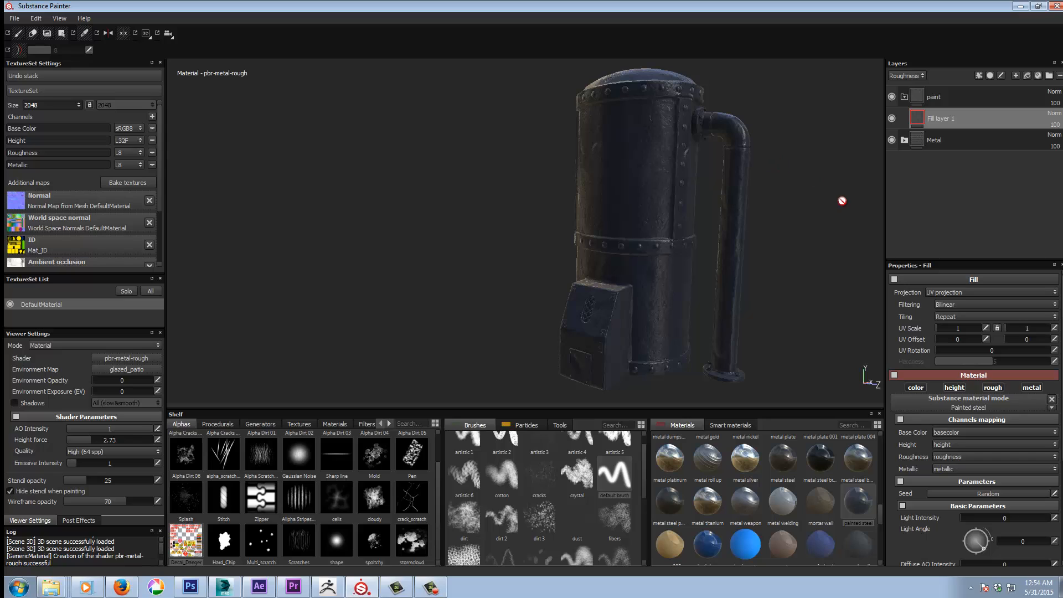
Switch the channel displayed in the layer stack from Roughness to Base Color
click(908, 76)
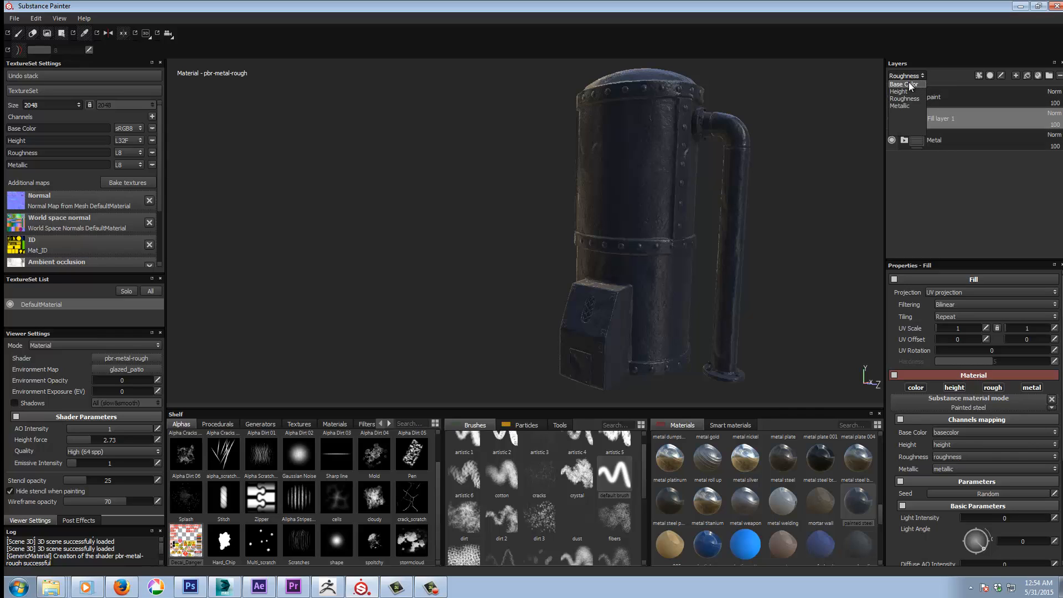
click(909, 84)
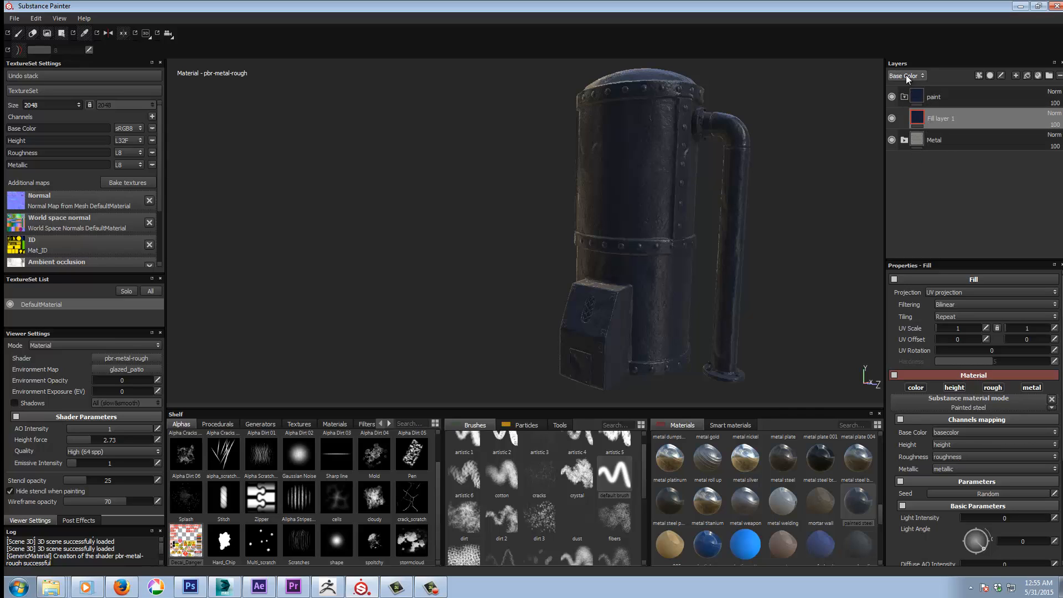
alt+drag(830, 244, 858, 240)
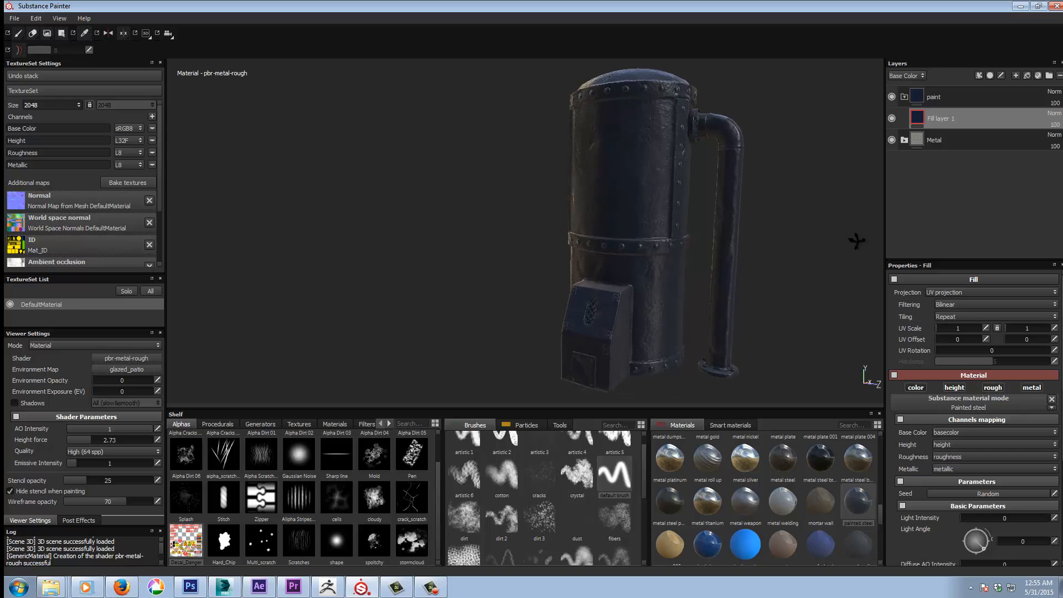
Set the painted steel's paint color to a dark red of R 0.497, G 0.165, B 0.135 and close the color picker
scroll(986, 471, down, 5)
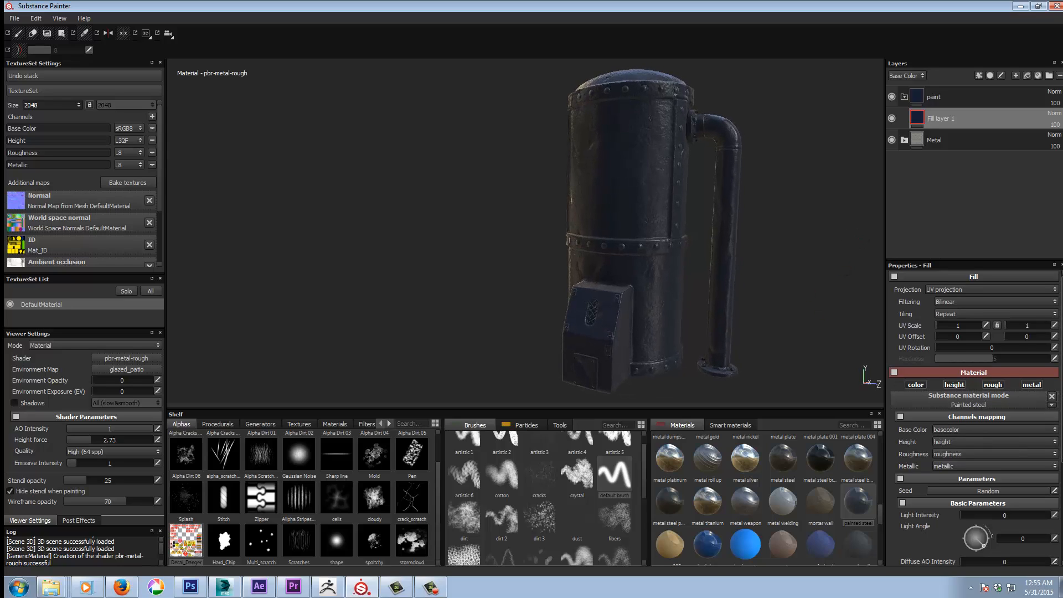
click(1005, 556)
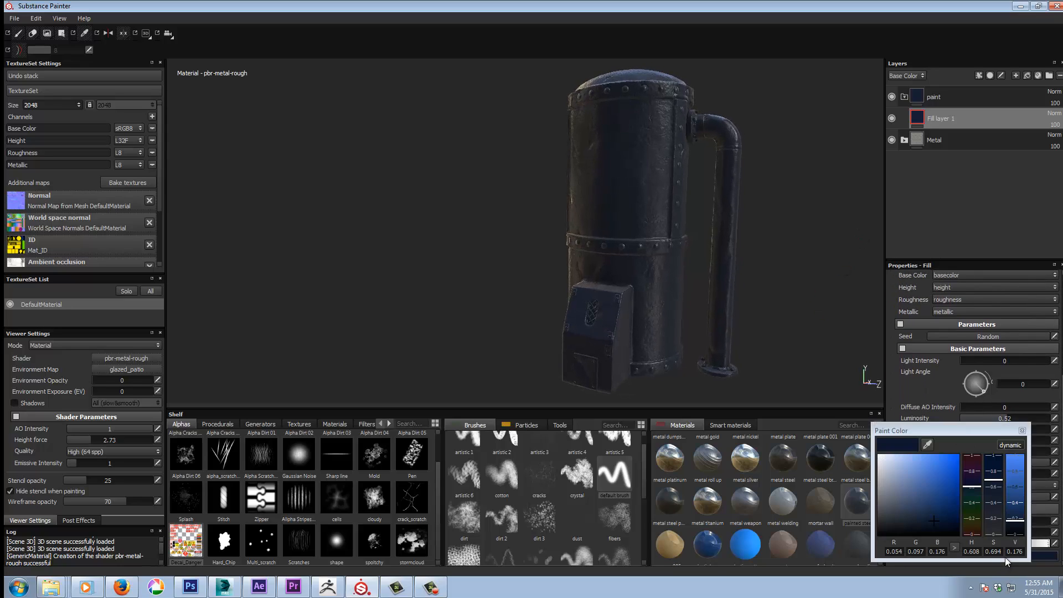
mouse_move(973, 525)
mouse_down()
mouse_move(974, 535)
mouse_move(937, 495)
mouse_up()
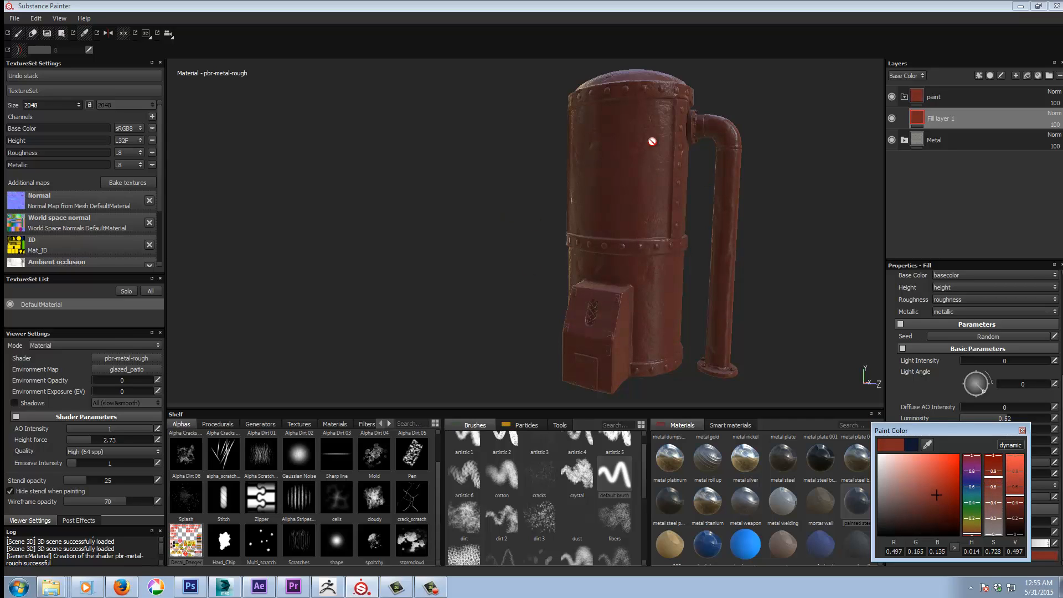
click(669, 301)
alt+drag(692, 255, 793, 220)
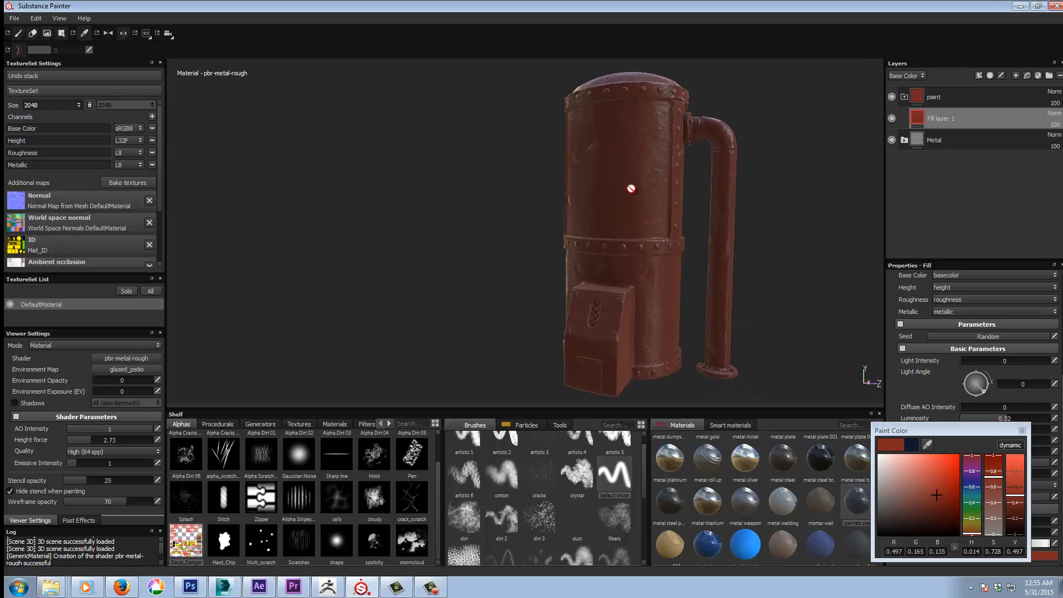
alt+drag(630, 183, 629, 208)
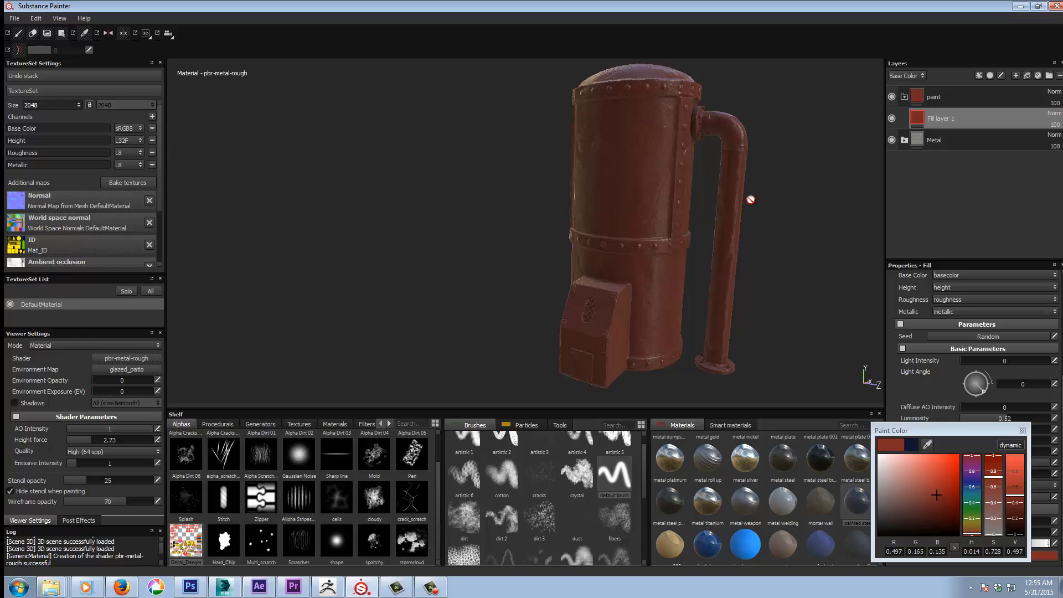
alt+drag(749, 197, 729, 186)
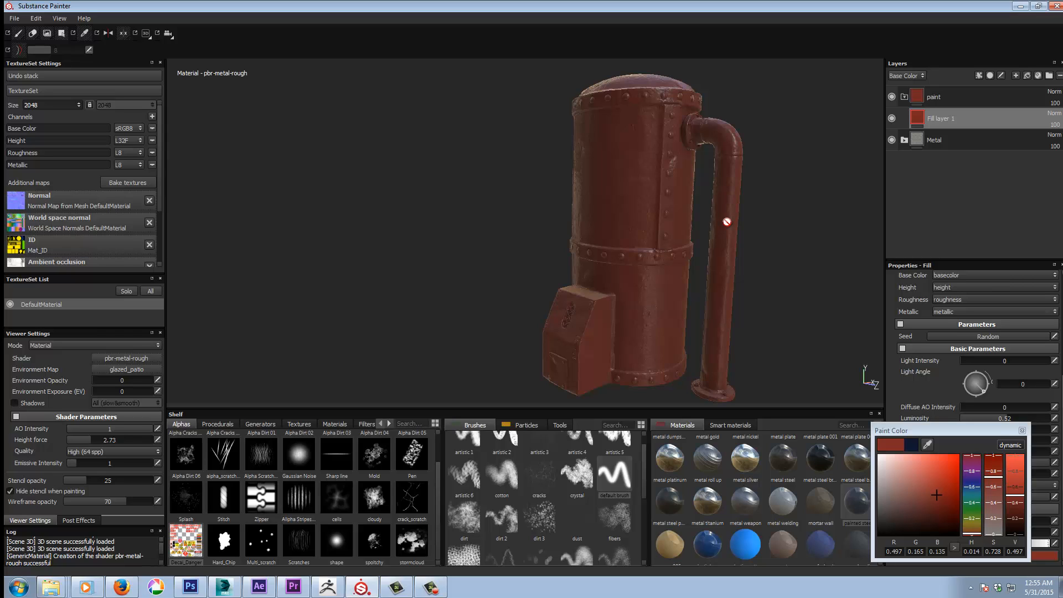
alt+right_drag(630, 203, 687, 208)
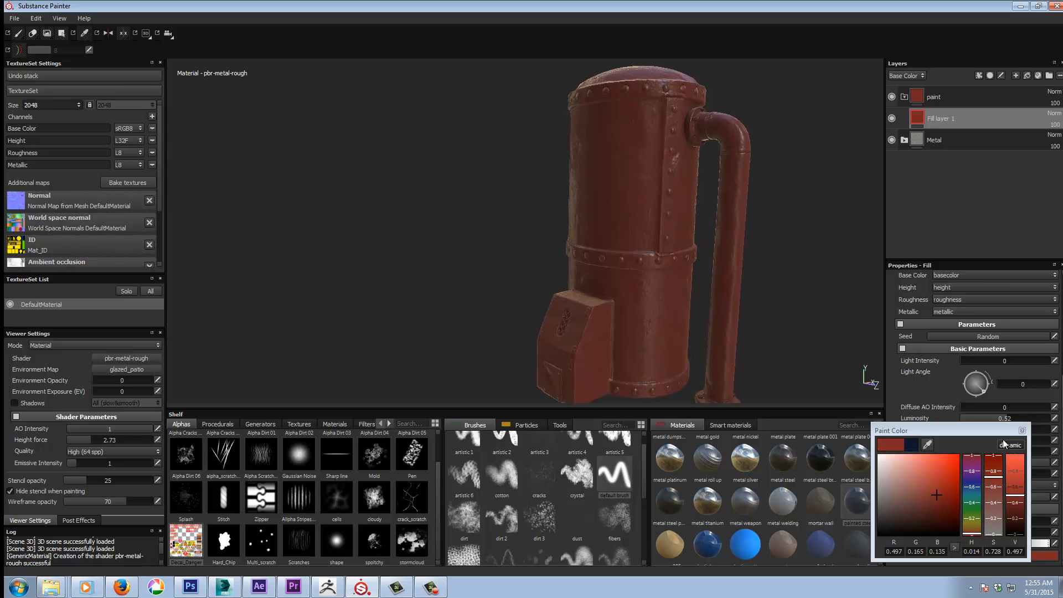
click(1023, 430)
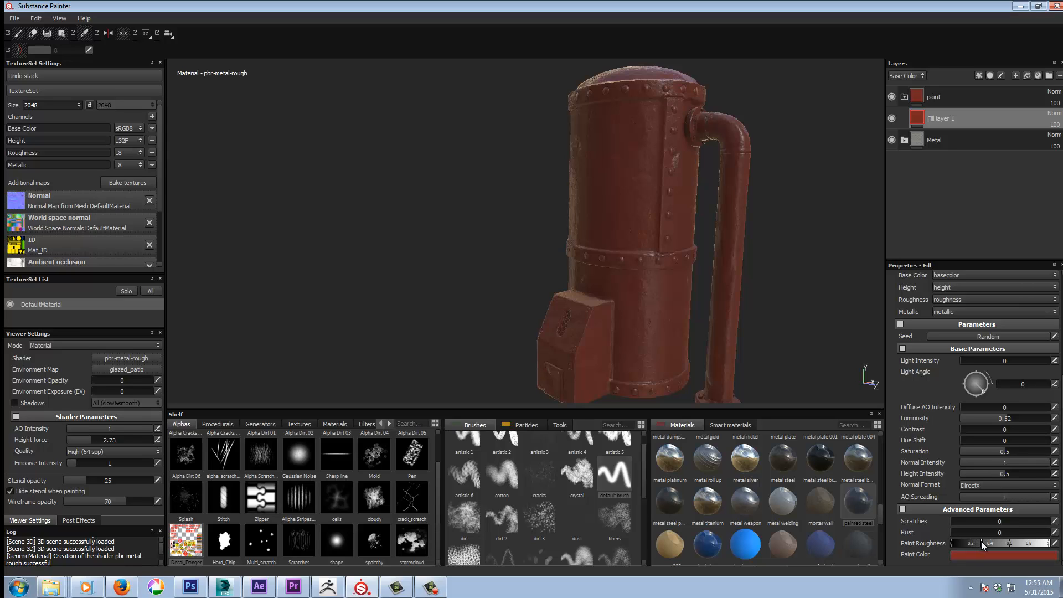
Set the painted steel's Rust to 0.36 and Scratches to 1
drag(952, 531, 986, 527)
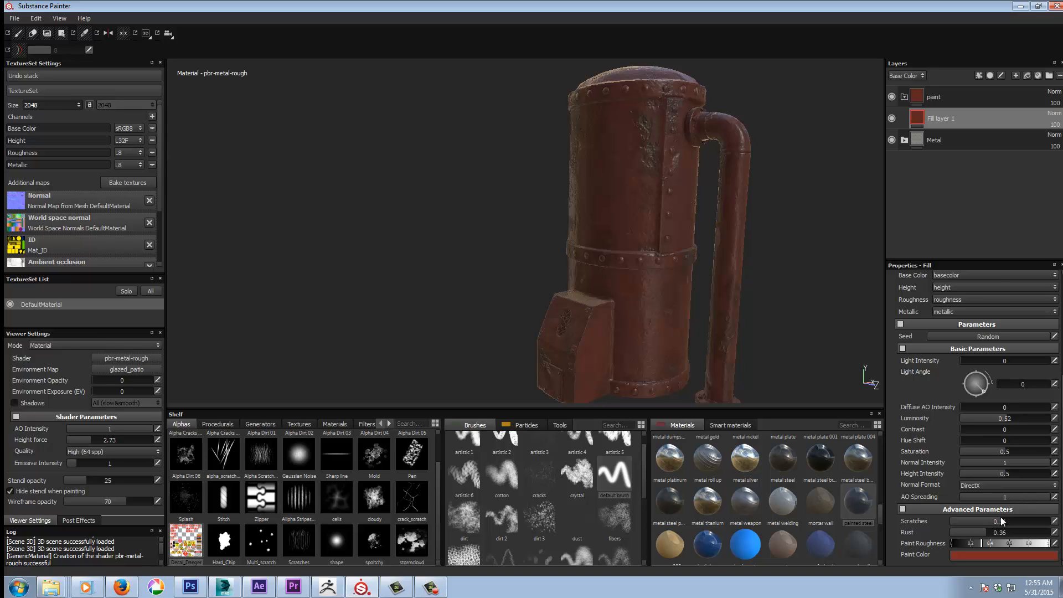
click(1018, 521)
alt+drag(484, 322, 499, 280)
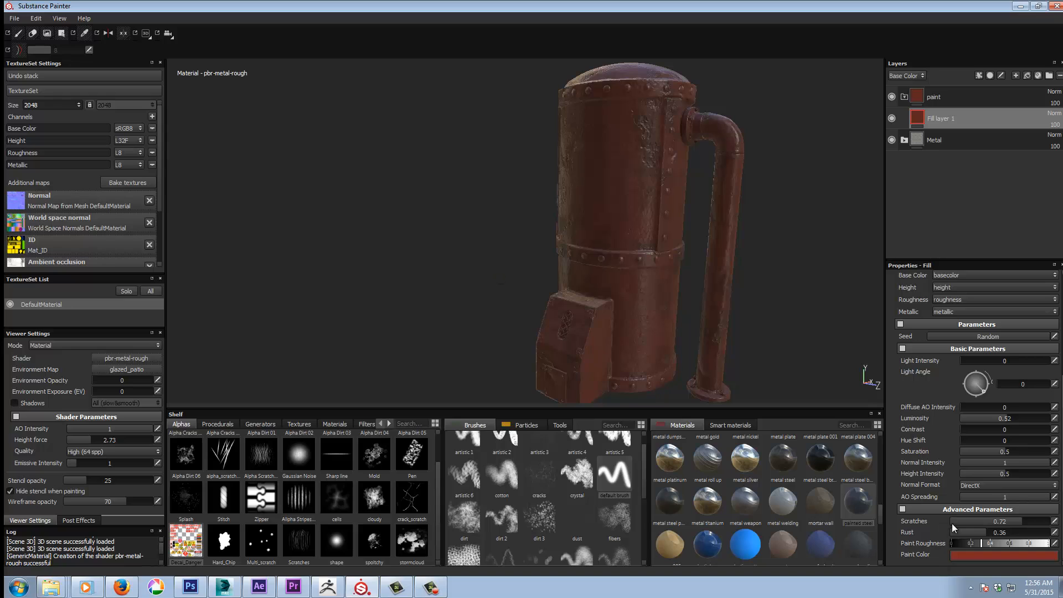
drag(1023, 516, 1055, 521)
Examine the rust and scratches on the tank's body, base box and pipe from several angles
alt+drag(444, 197, 507, 191)
alt+right_drag(507, 191, 763, 233)
alt+middle_drag(555, 195, 548, 241)
mouse_move(556, 245)
alt+mouse_down()
mouse_move(624, 249)
mouse_move(623, 300)
mouse_move(482, 309)
mouse_move(565, 225)
alt+mouse_up()
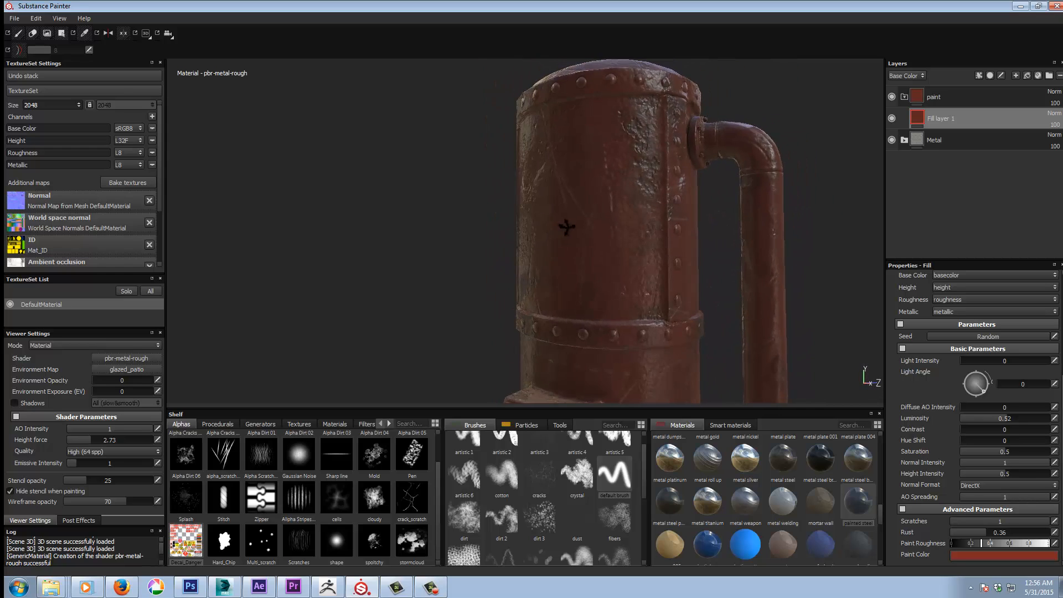
alt+right_drag(565, 225, 544, 114)
alt+middle_drag(576, 263, 553, 233)
alt+drag(554, 233, 576, 235)
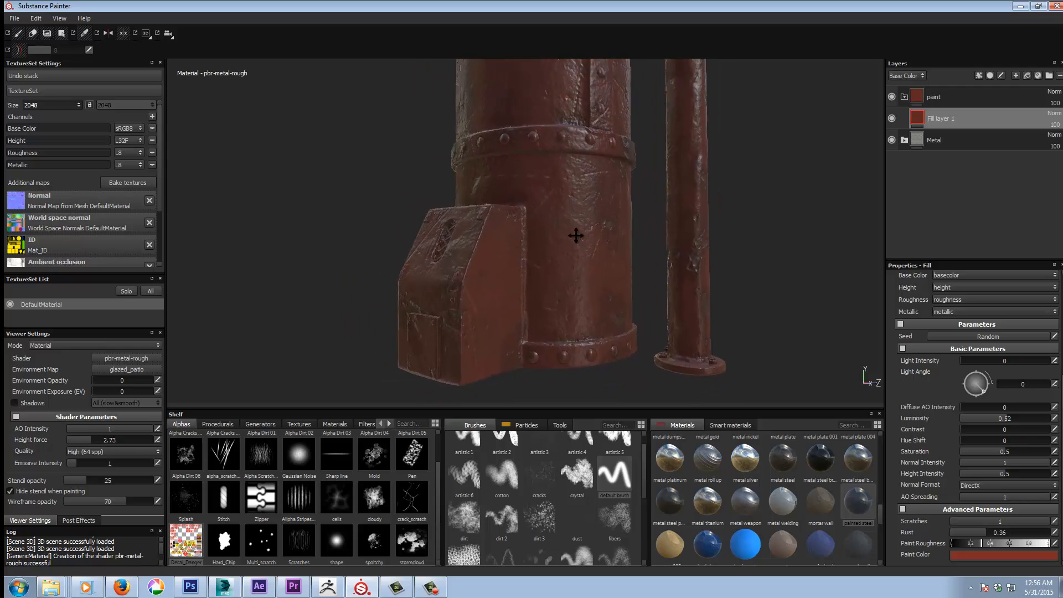
alt+middle_drag(576, 235, 595, 253)
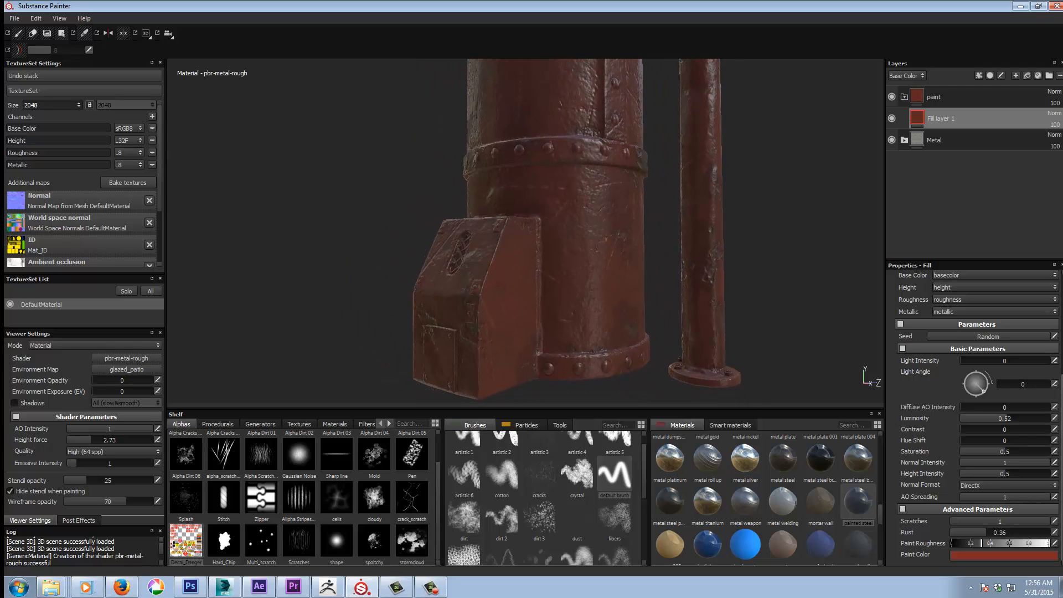
scroll(1059, 407, up, 5)
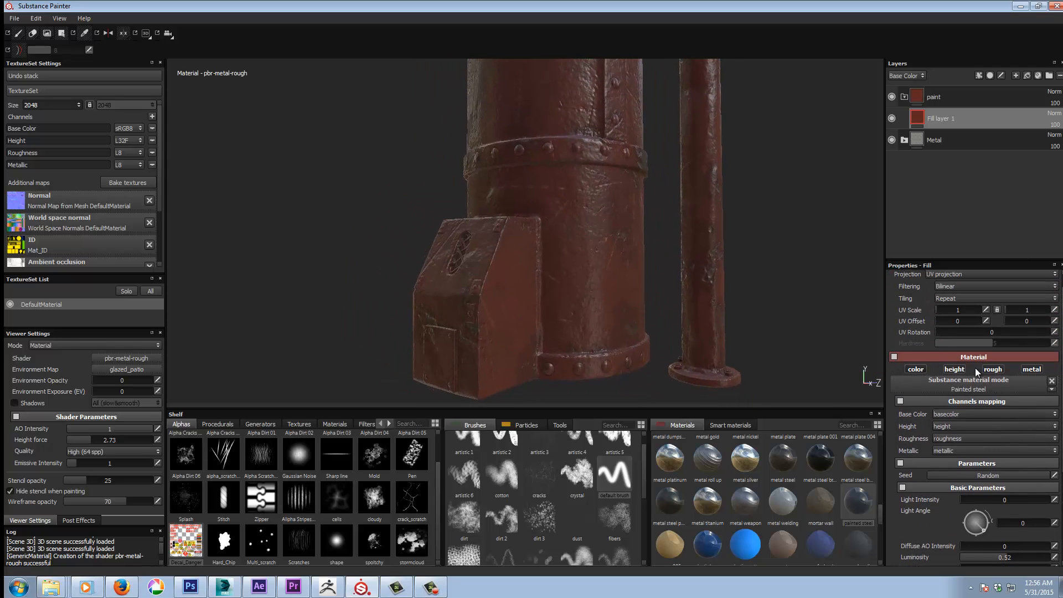
mouse_move(559, 204)
alt+mouse_down()
mouse_move(623, 205)
mouse_move(550, 216)
alt+mouse_up()
alt+middle_drag(551, 216, 482, 418)
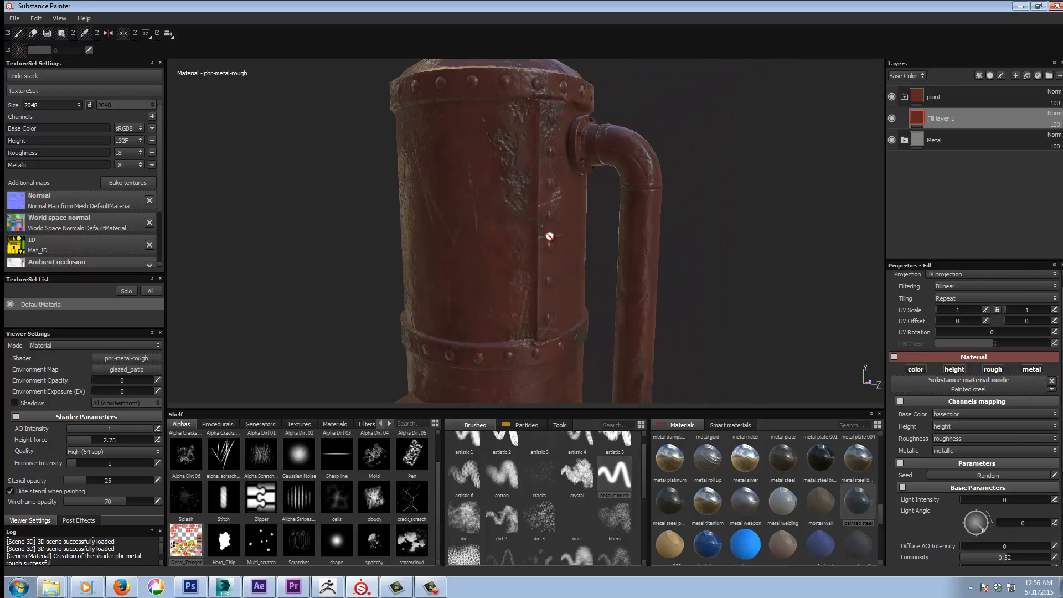
alt+drag(550, 236, 529, 244)
alt+middle_drag(536, 297, 623, 133)
alt+drag(585, 262, 638, 224)
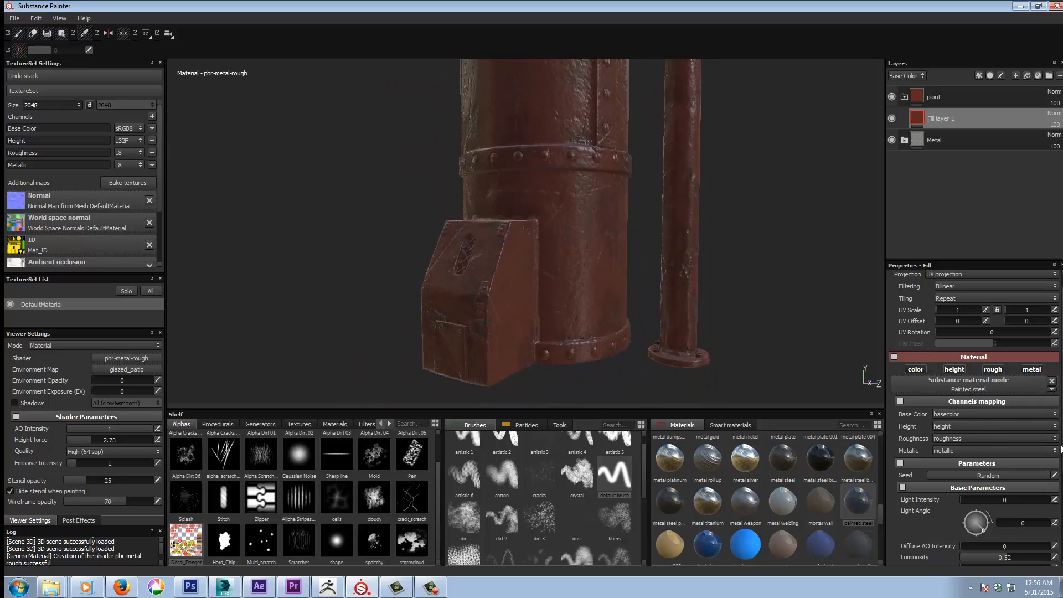
Reset the painted steel's Scratches and Rust to 0
scroll(1061, 450, down, 3)
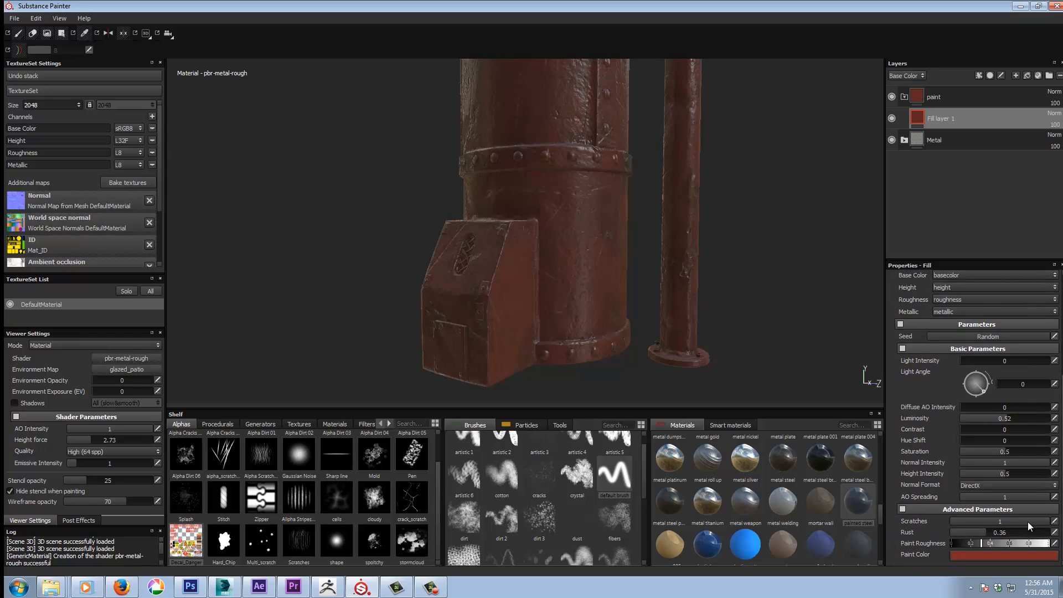
drag(1028, 522, 922, 537)
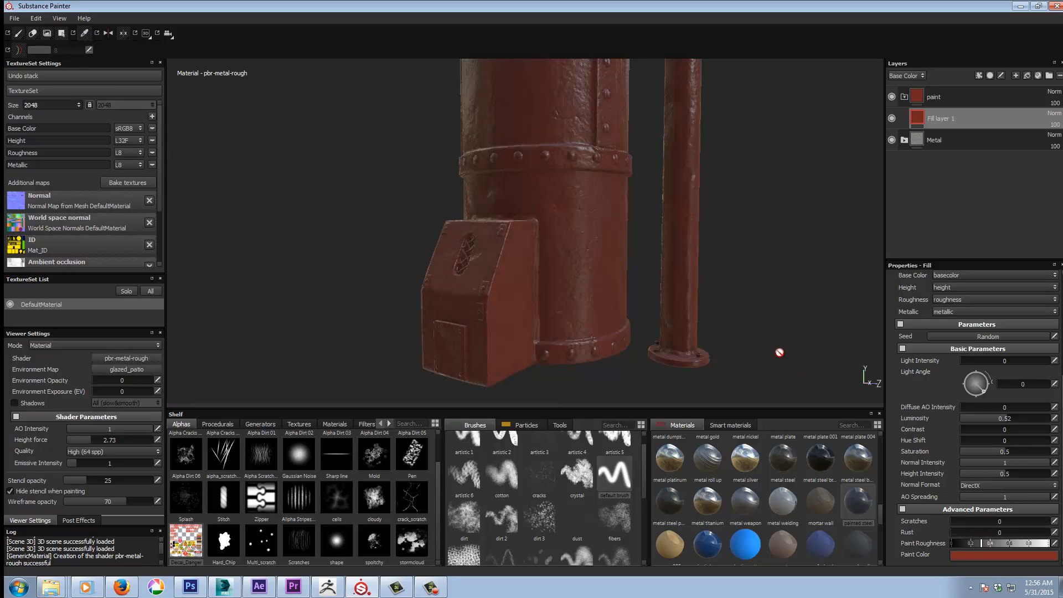
scroll(1059, 452, up, 1)
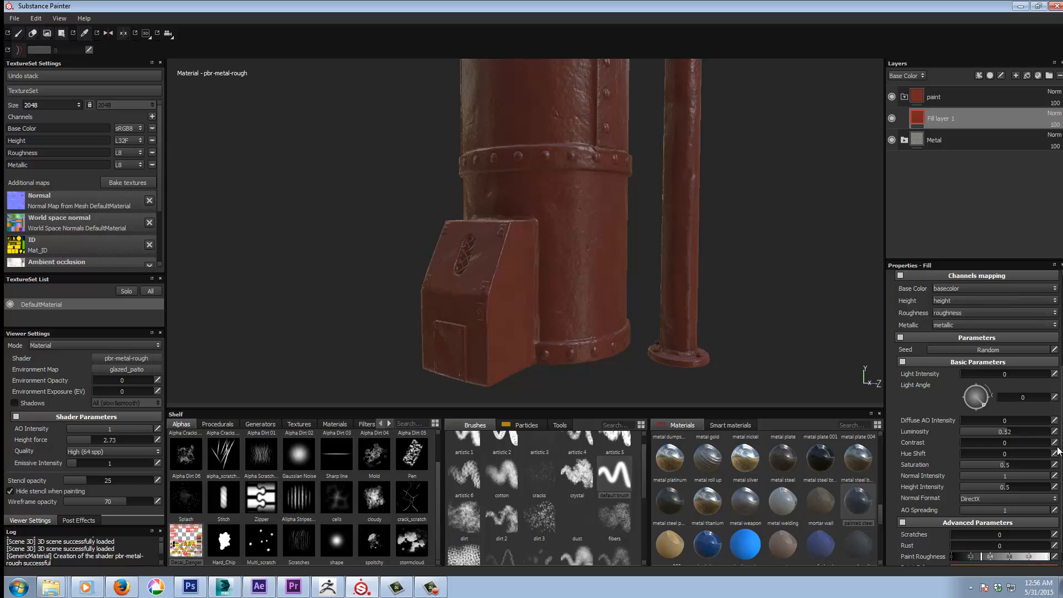
scroll(1059, 451, up, 5)
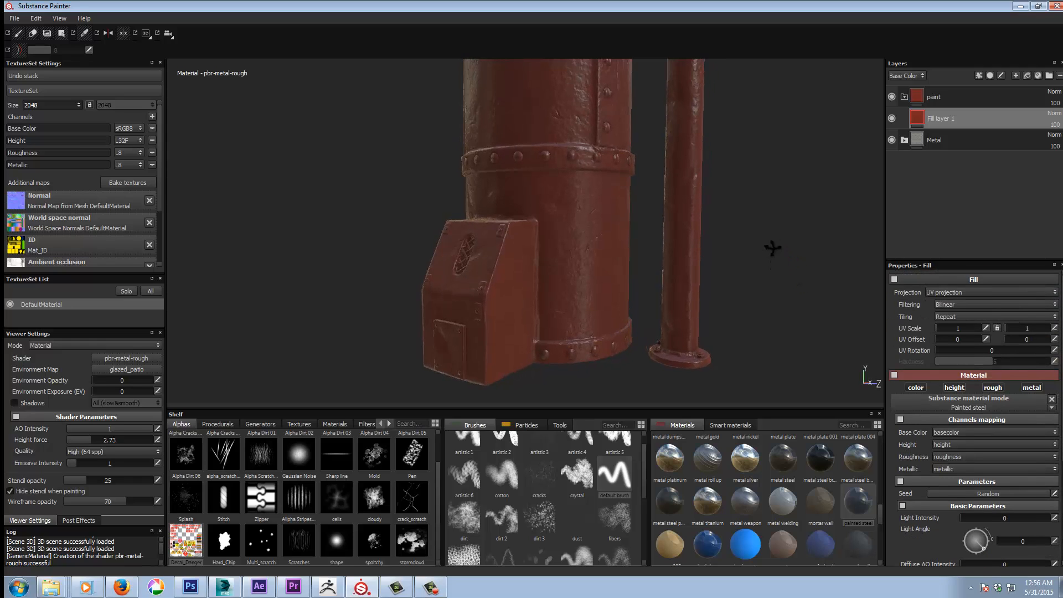
alt+drag(772, 248, 768, 254)
mouse_move(767, 255)
alt+middle_down()
mouse_move(773, 283)
mouse_move(779, 257)
alt+middle_up()
alt+drag(756, 274, 794, 279)
alt+drag(772, 244, 764, 243)
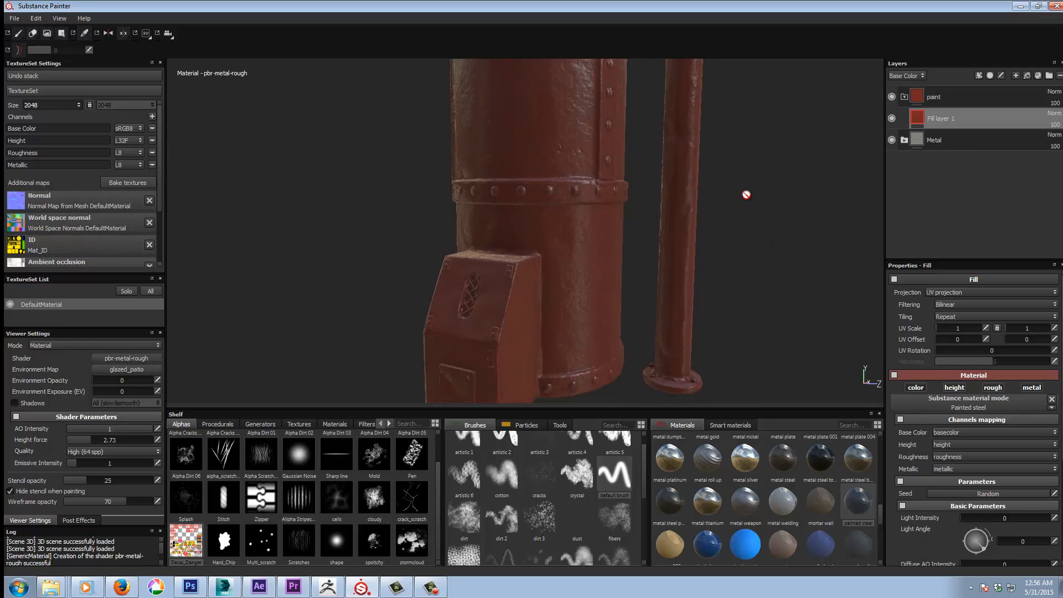
alt+drag(746, 194, 677, 209)
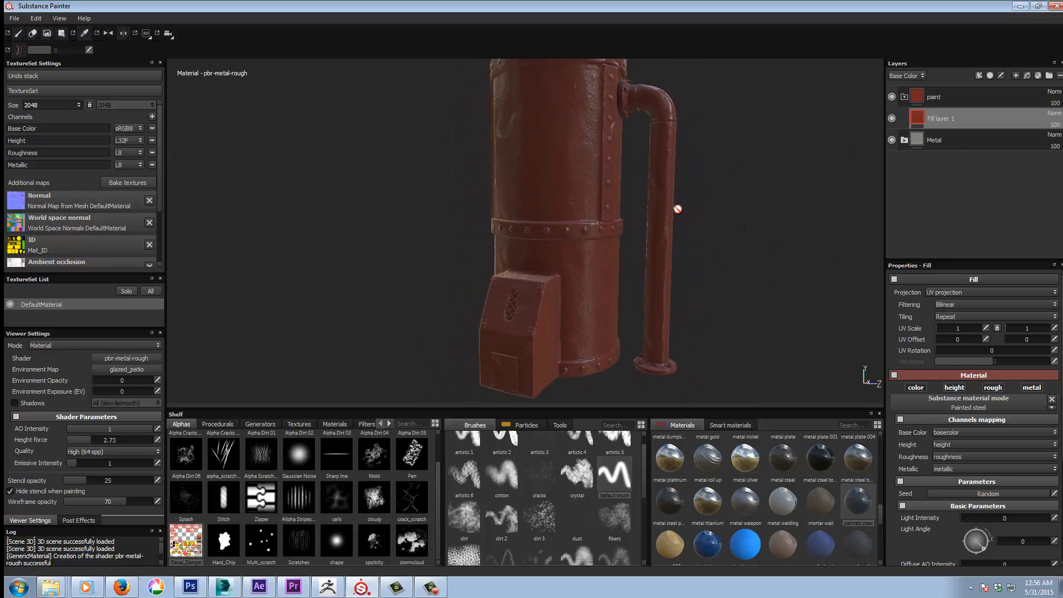
alt+middle_drag(678, 209, 778, 181)
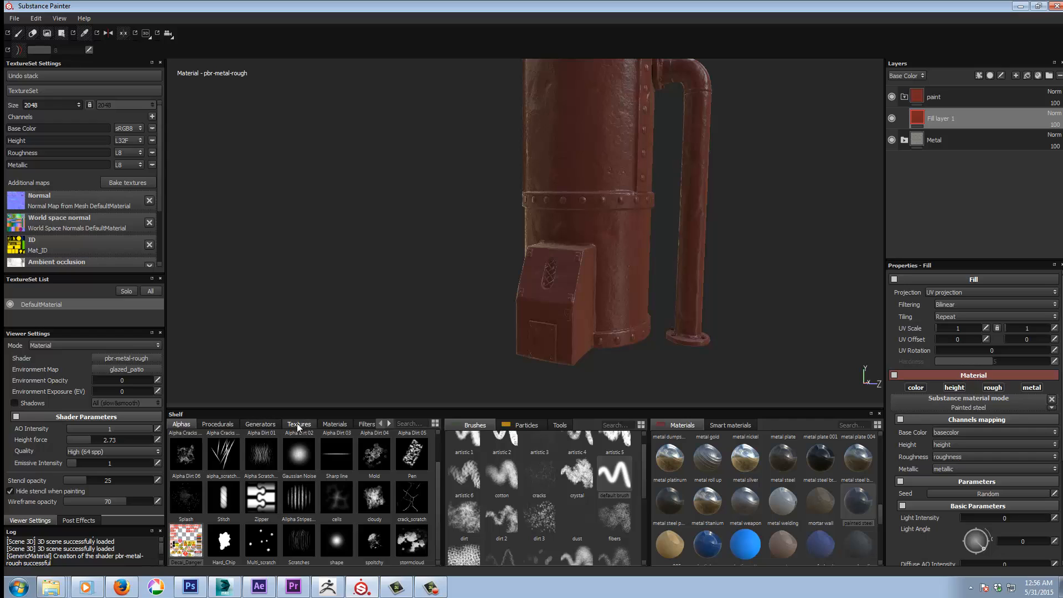
Show the materials in the shelf and try placing Stressed Plastic on the fill layer in the paint folder
click(335, 425)
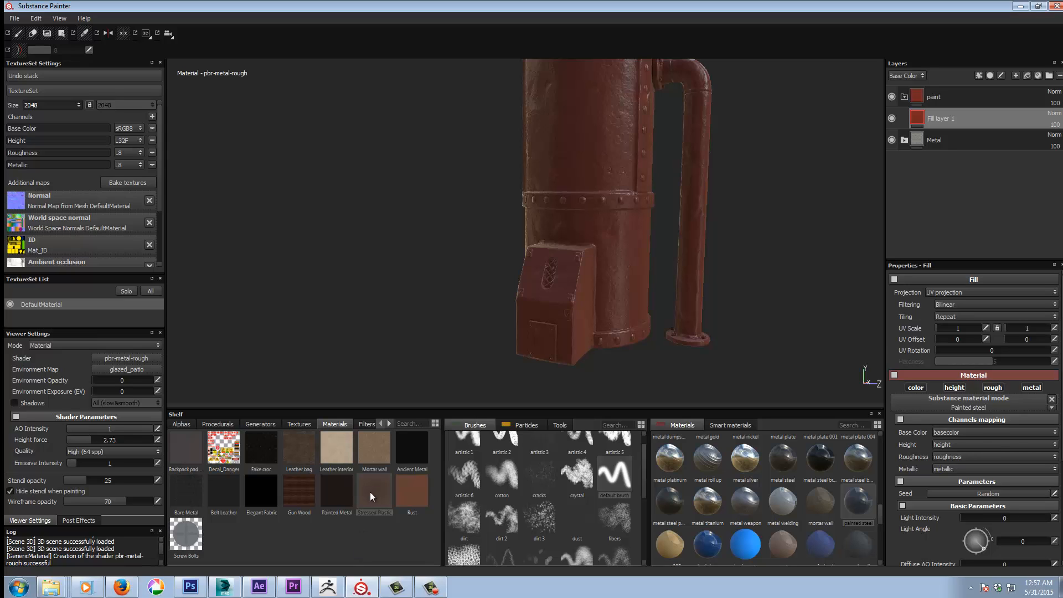
drag(370, 495, 905, 114)
mouse_move(921, 117)
Duplicate the red painted steel fill layer and rename the original paintBase and the copy paintDirty
alt+middle_drag(743, 194, 754, 278)
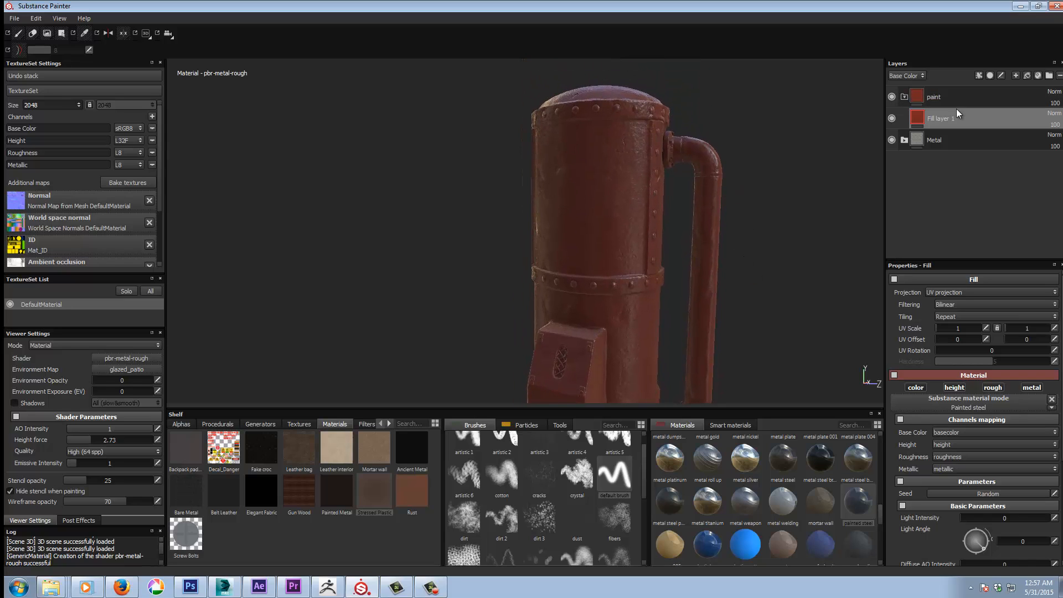
right_click(917, 120)
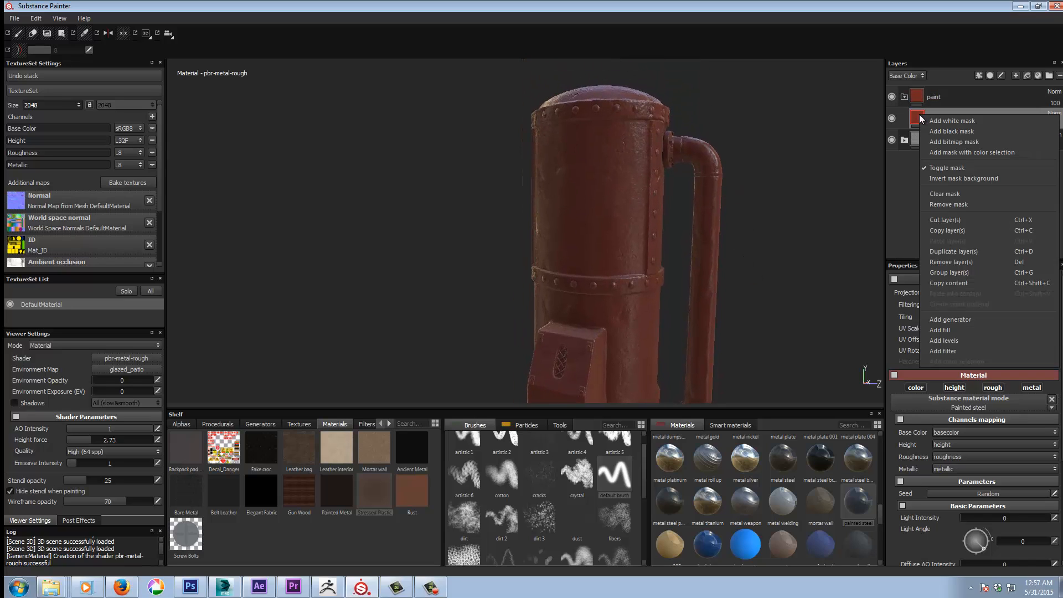
click(958, 250)
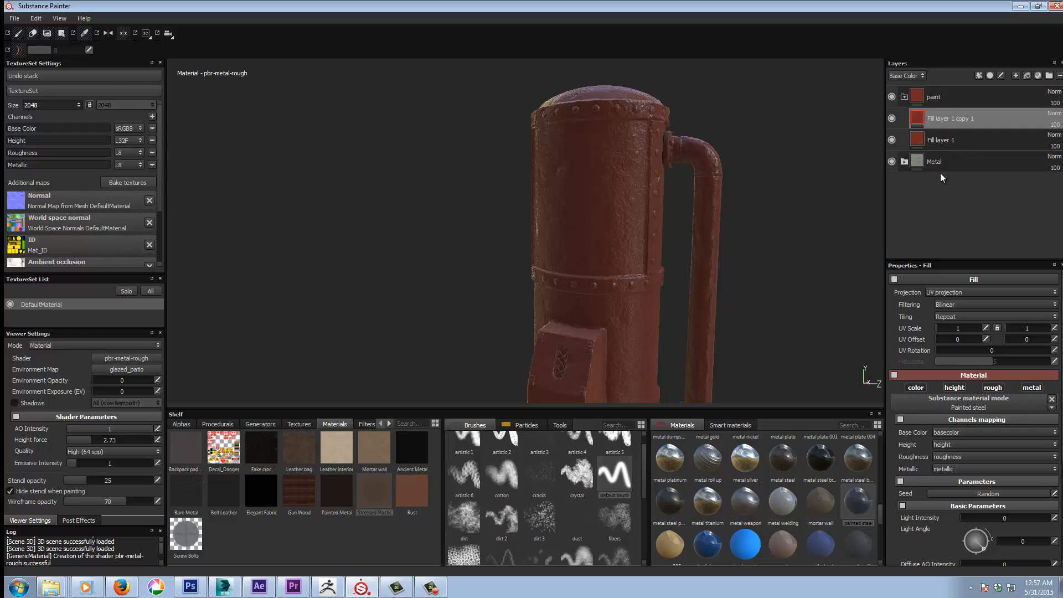
double_click(948, 139)
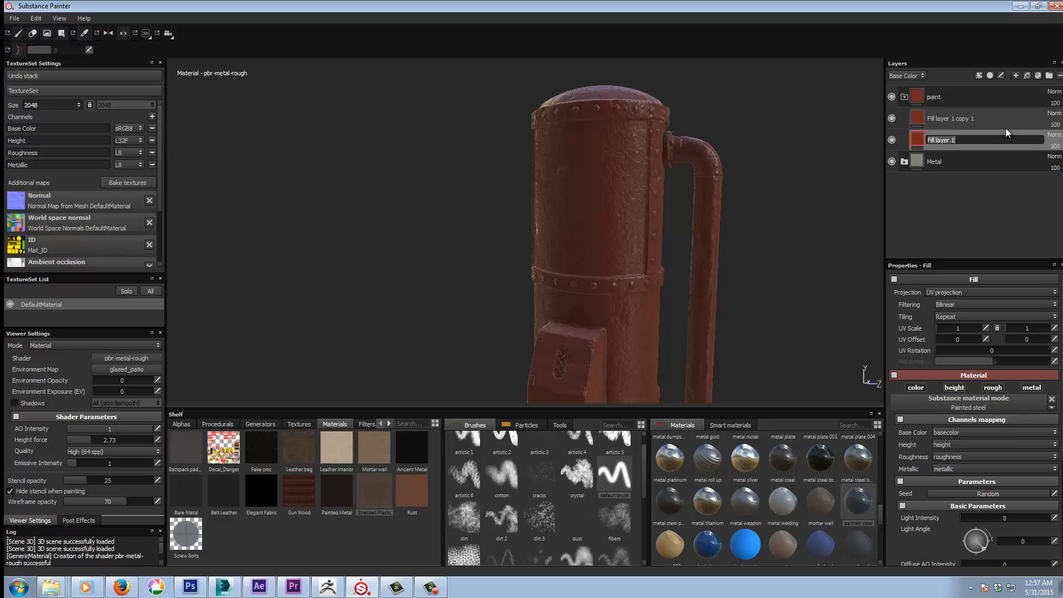
text(paintBase)
double_click(947, 121)
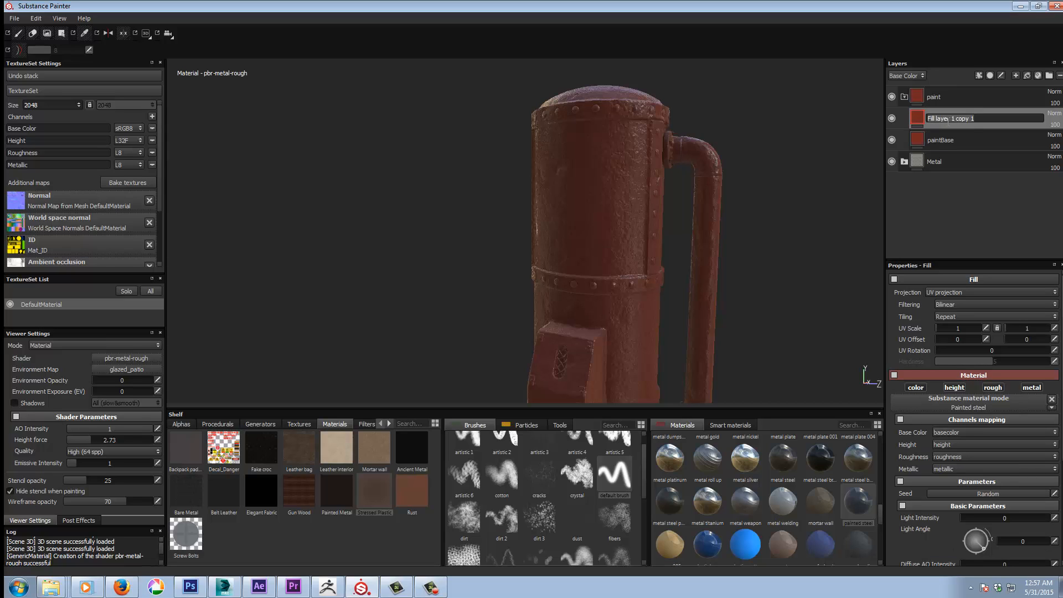
text(paintDirty)
key(Return)
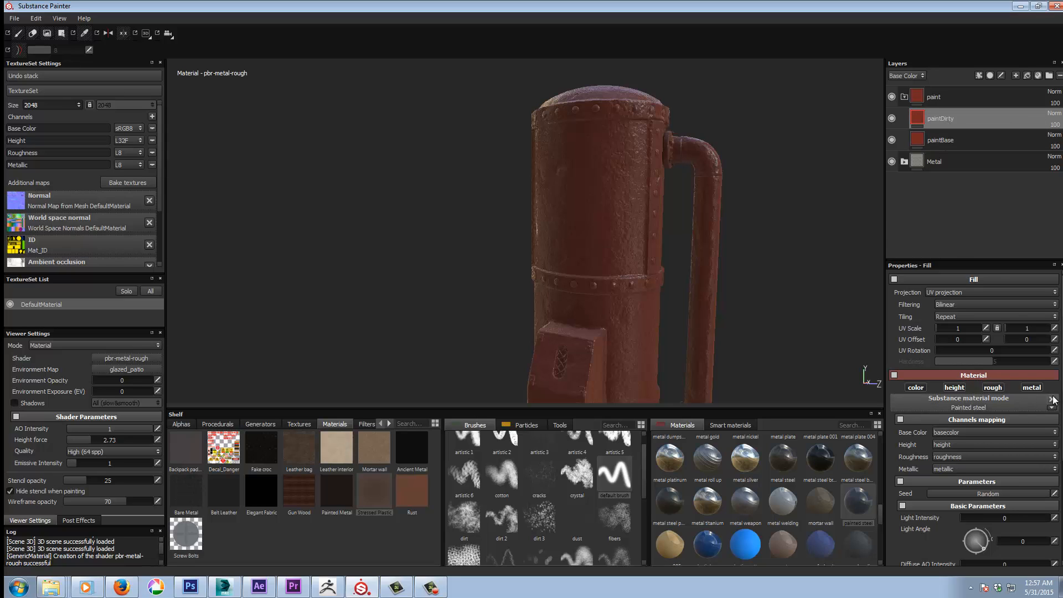
Darken paintDirty's paint colour to a brownish red (RGB 0.347, 0.098, 0.076) and adjust its paint roughness
scroll(1058, 527, down, 5)
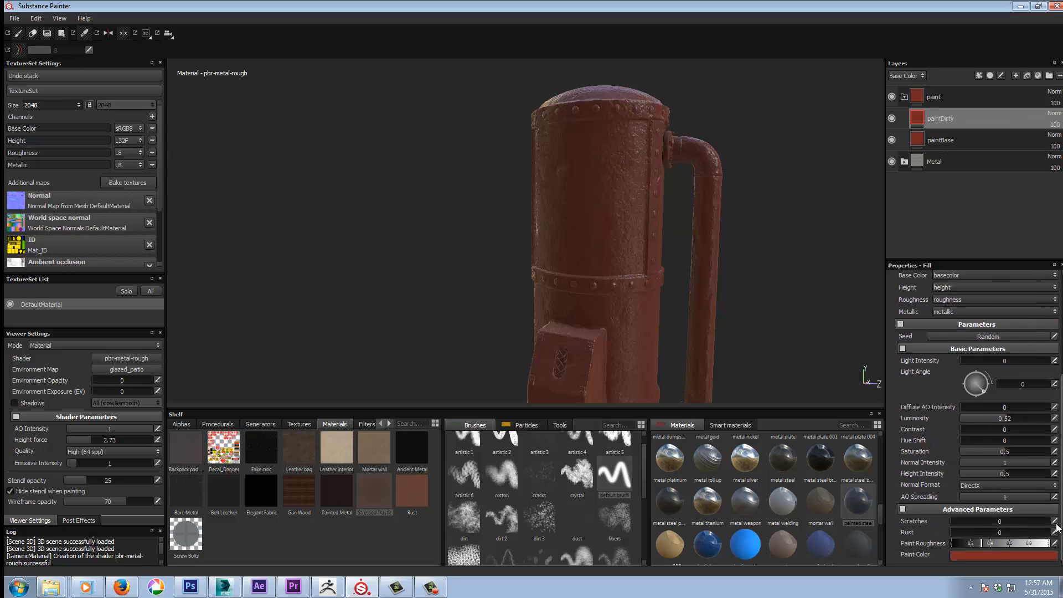
click(991, 555)
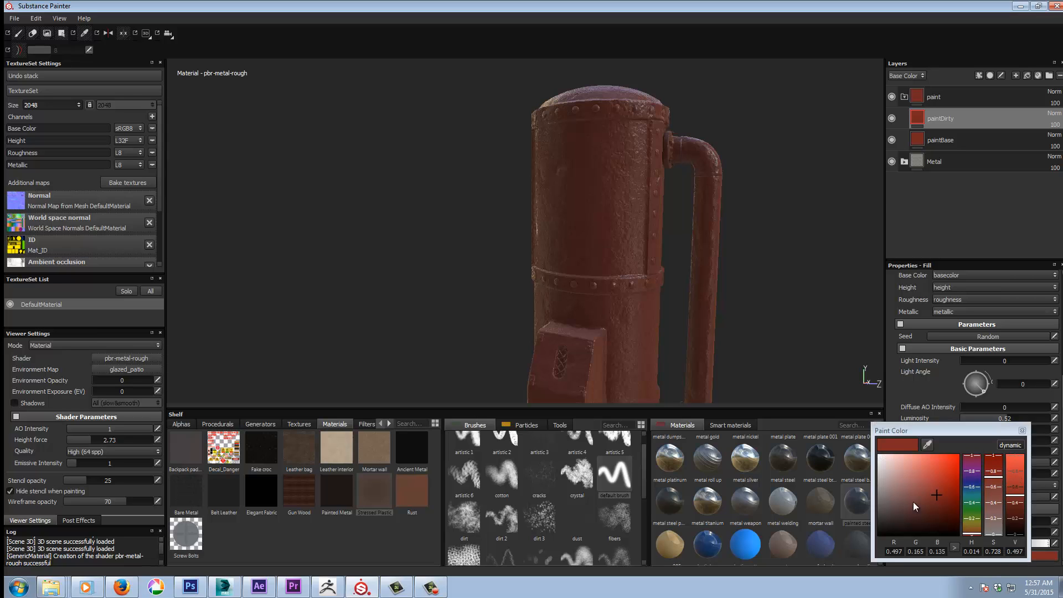
drag(936, 494, 925, 508)
drag(925, 511, 942, 508)
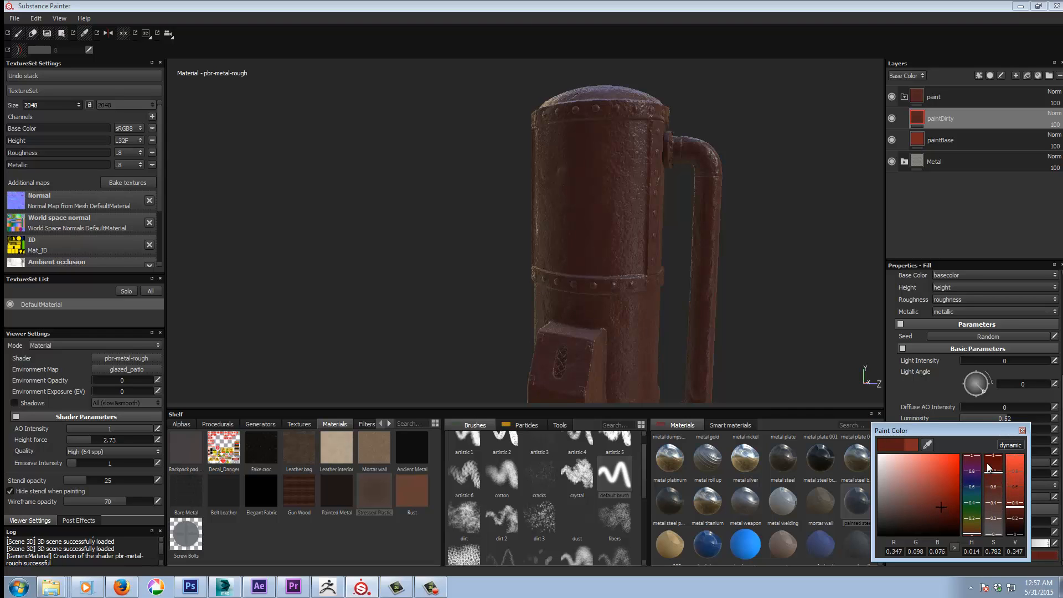
click(1021, 431)
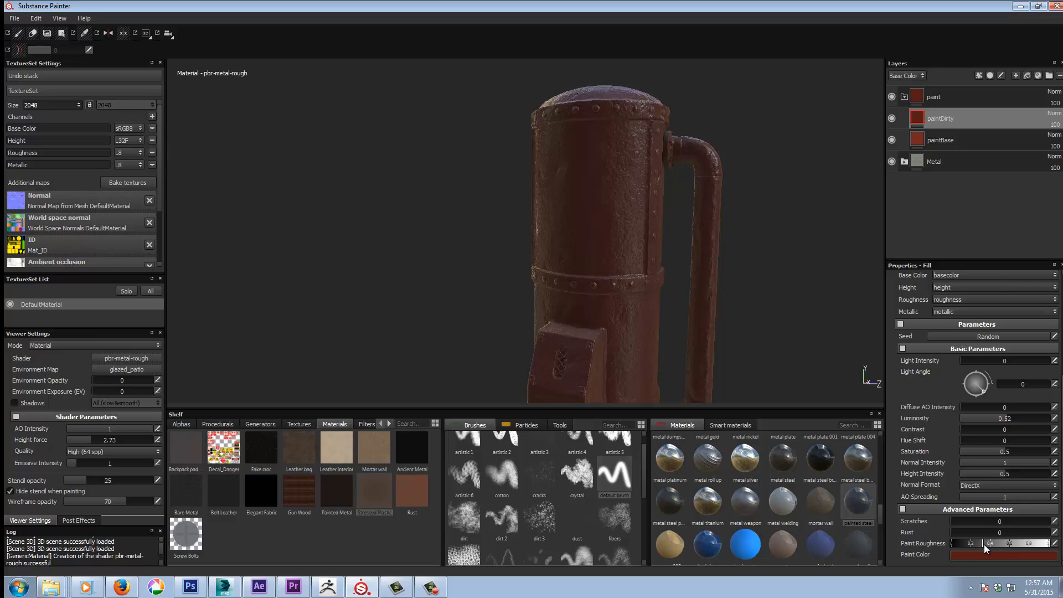
mouse_move(993, 543)
mouse_down()
mouse_move(1008, 554)
mouse_move(971, 553)
mouse_up()
Add a white mask to the paintDirty layer
right_click(943, 119)
click(962, 125)
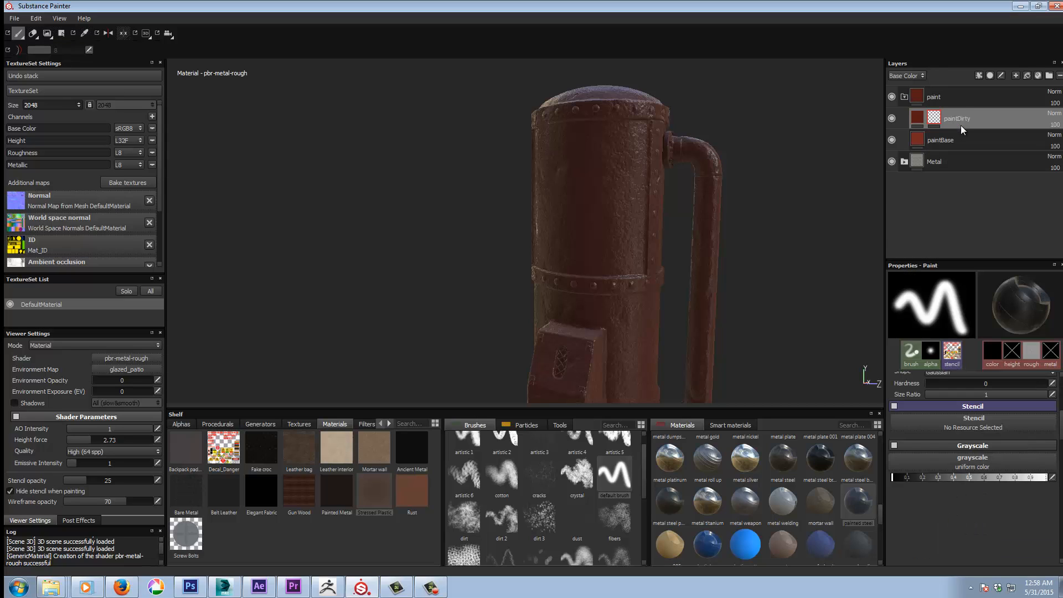
Try an MG Dirt generator with a raised Dirt Level on paintDirty's mask and remove it
click(978, 74)
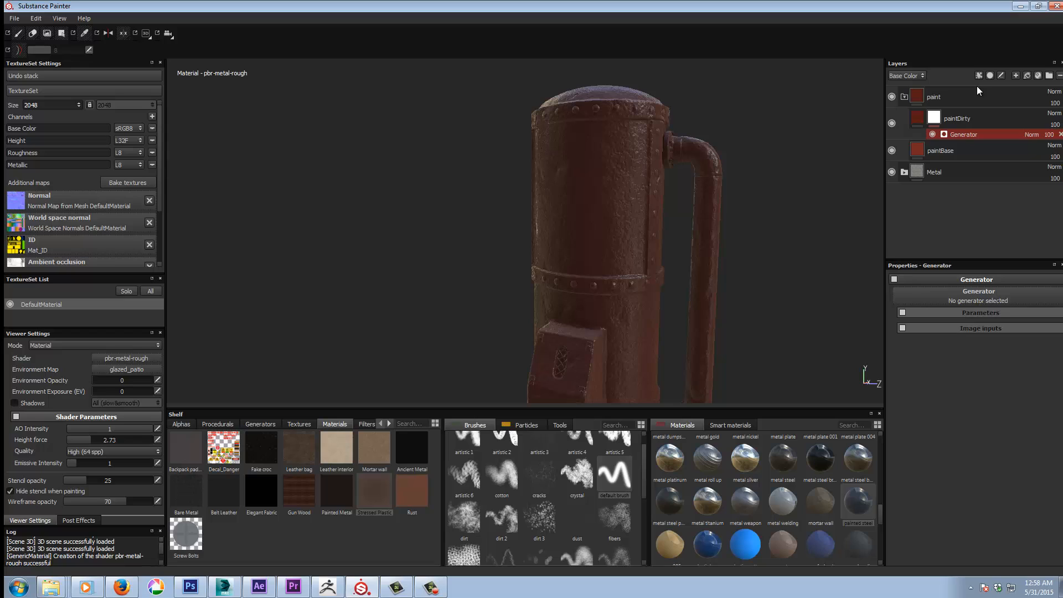
click(979, 301)
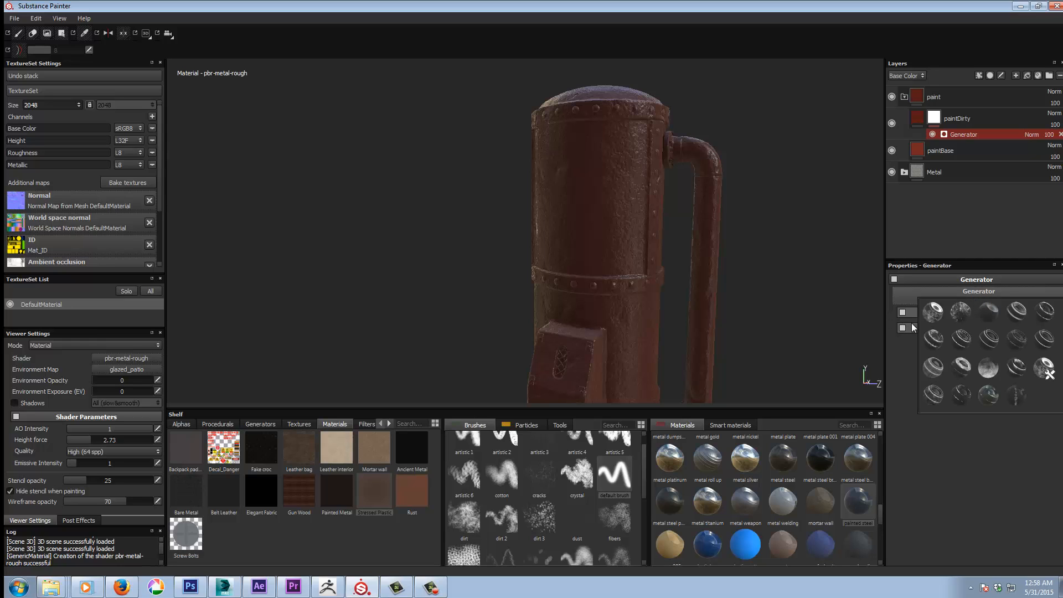
click(934, 313)
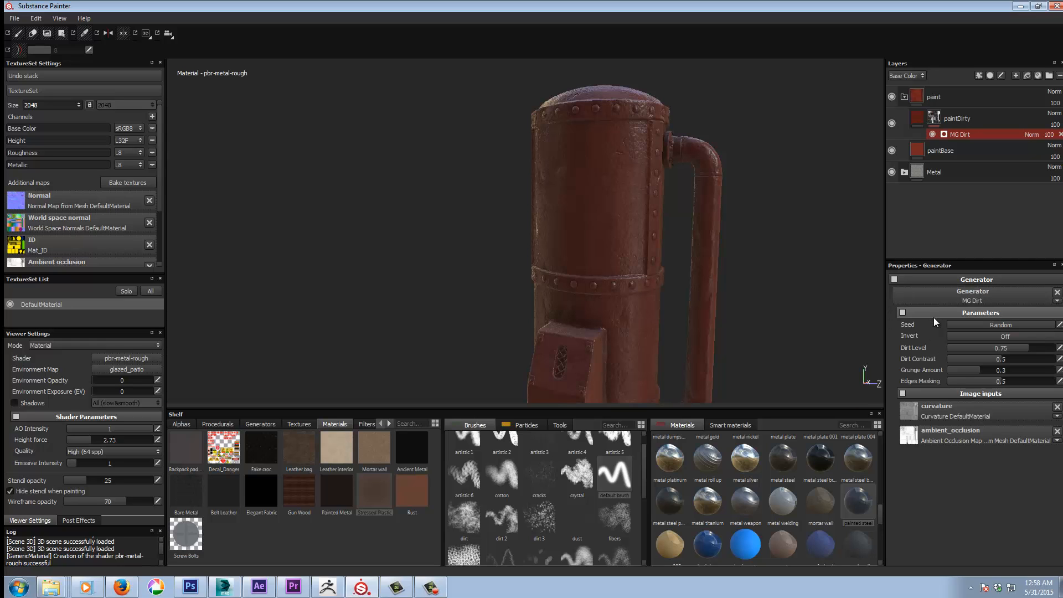
mouse_move(785, 275)
alt+mouse_down()
mouse_move(766, 268)
mouse_move(772, 283)
mouse_move(779, 256)
mouse_move(770, 261)
alt+mouse_up()
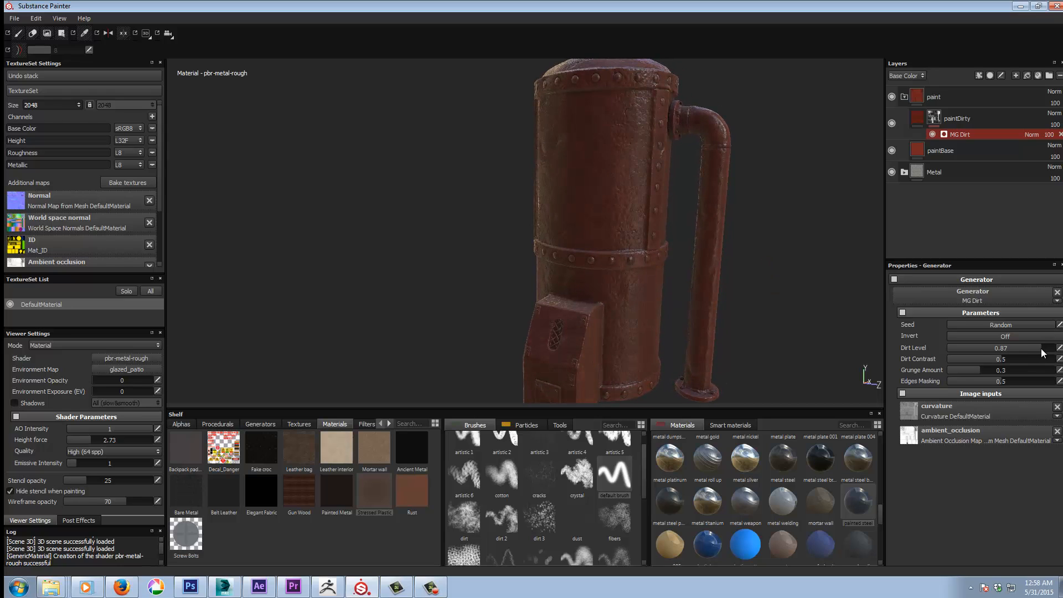
drag(1041, 348, 1048, 350)
click(1061, 135)
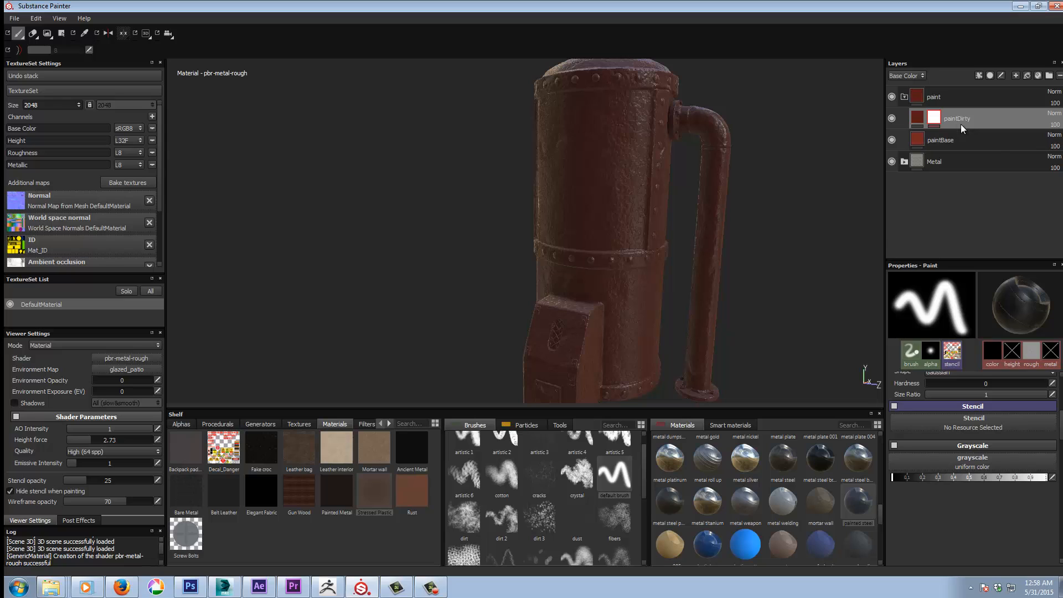
Add a fill effect to paintDirty's mask and assign the Moisture Noise procedural as its grayscale
click(979, 75)
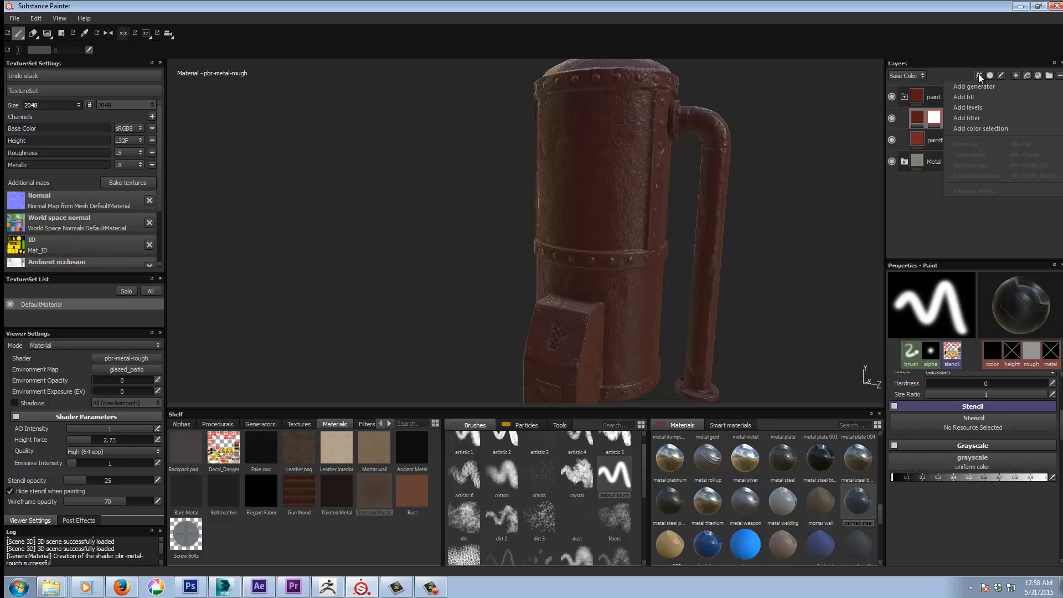
click(978, 95)
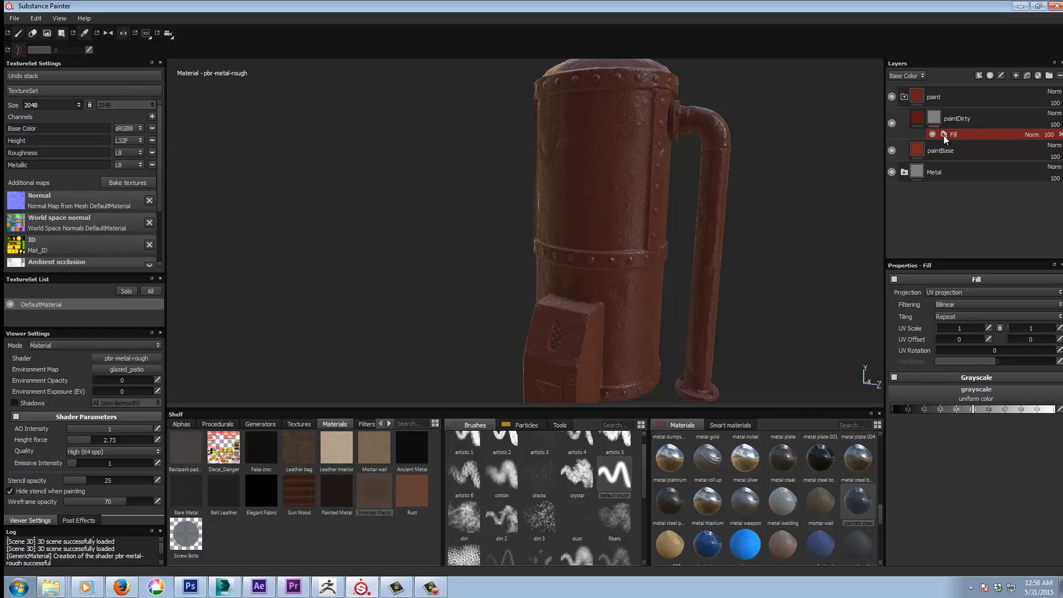
click(973, 394)
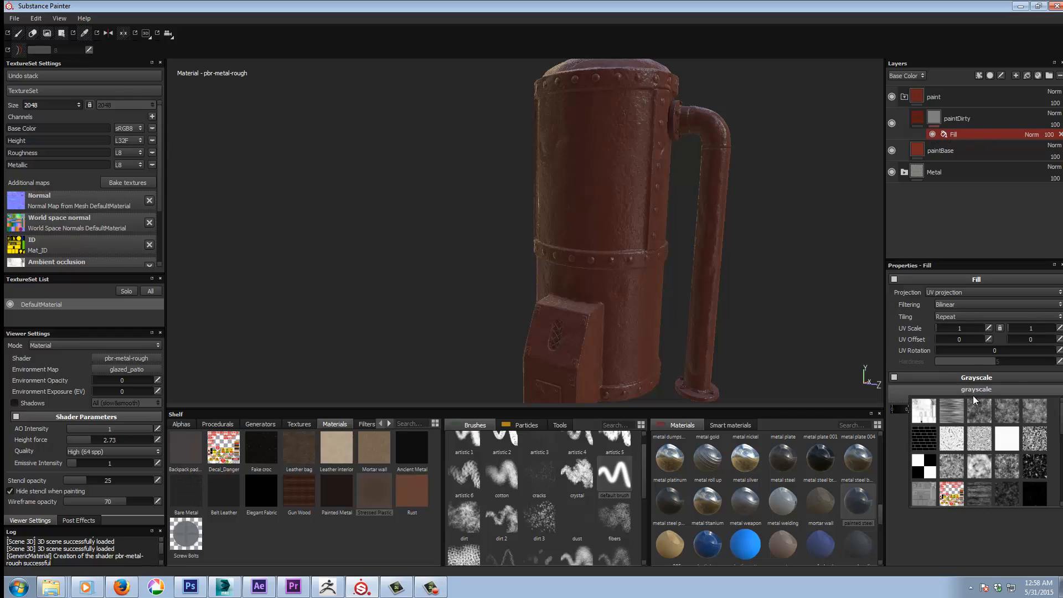
scroll(1060, 425, down, 5)
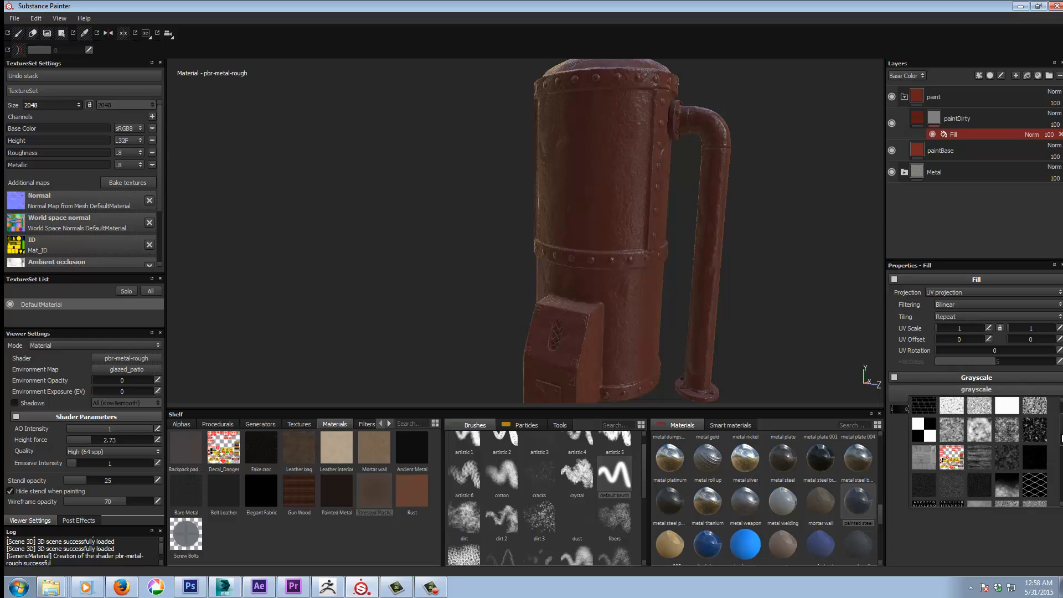
scroll(1002, 475, down, 2)
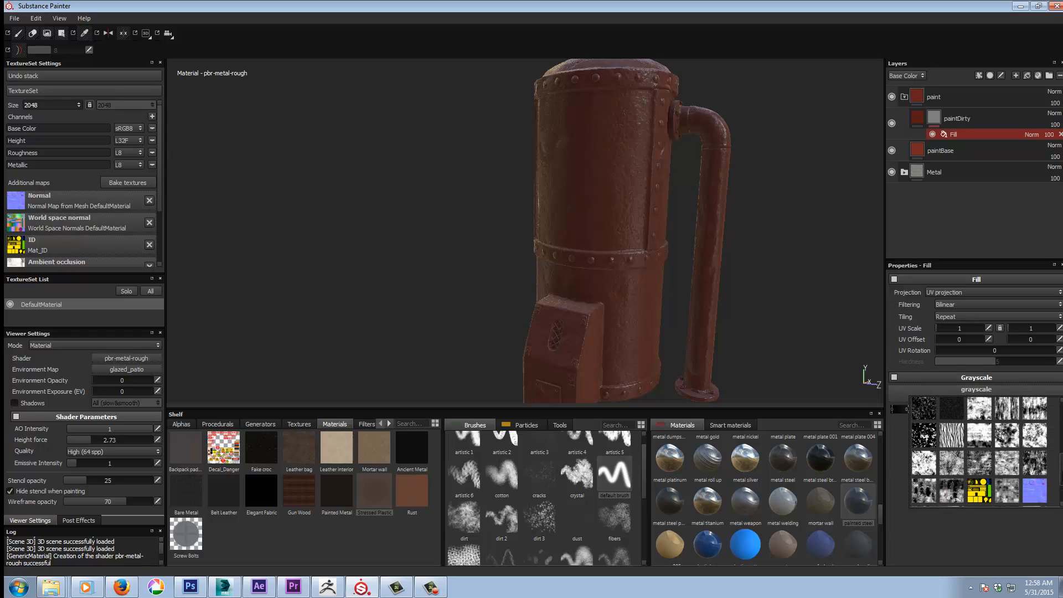
click(1009, 481)
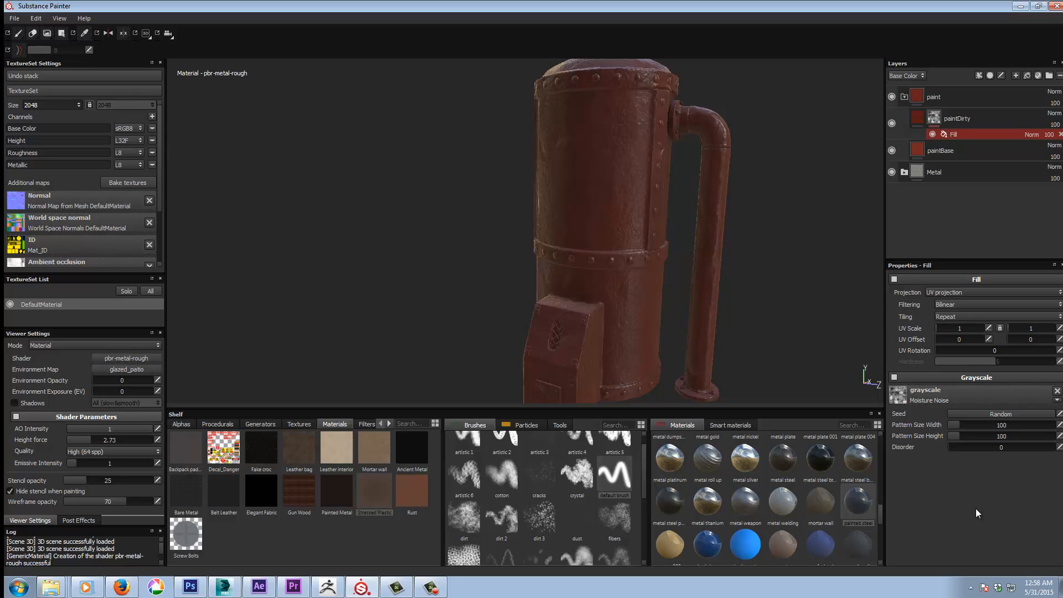
Check the noise on the tank and replace the mask fill's grayscale with Grunge Map 0013
alt+drag(633, 259, 607, 261)
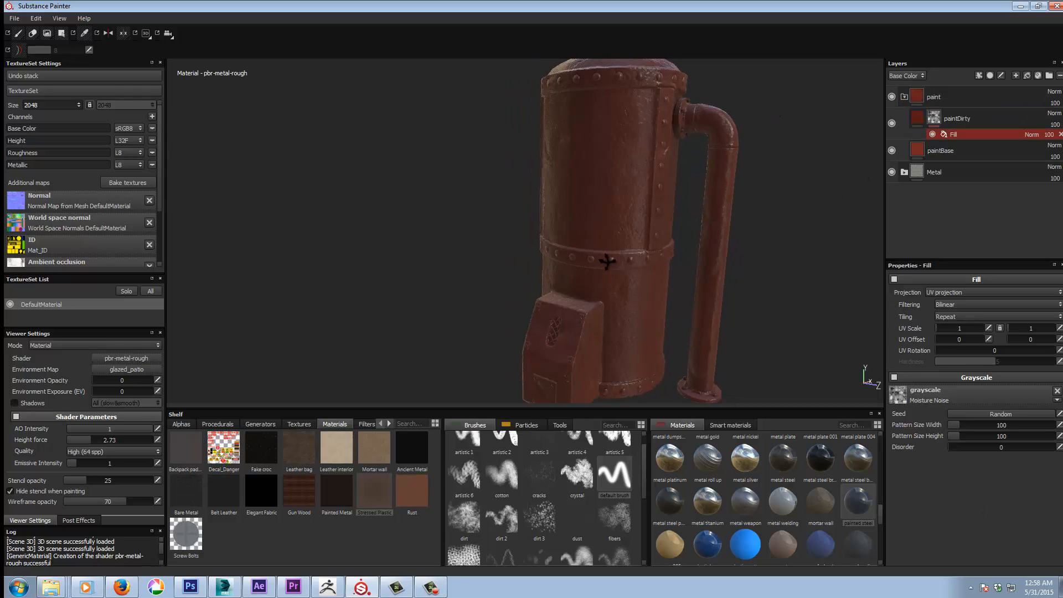
alt+right_drag(608, 261, 721, 223)
alt+middle_drag(580, 180, 552, 235)
alt+middle_drag(600, 205, 596, 204)
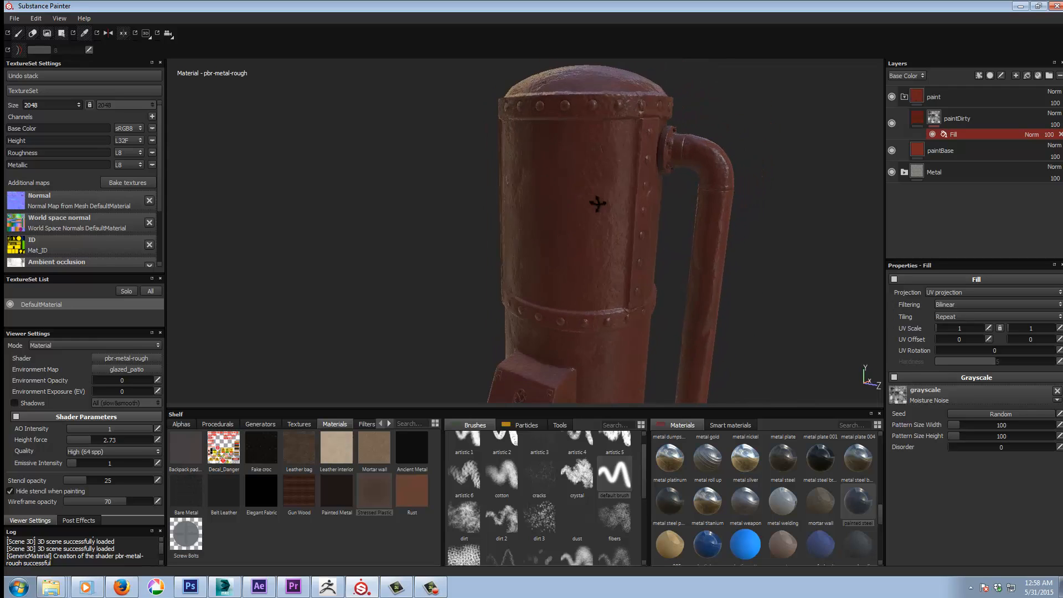
alt+right_drag(595, 204, 653, 205)
mouse_move(652, 205)
alt+mouse_down()
mouse_move(635, 201)
mouse_move(657, 210)
alt+mouse_up()
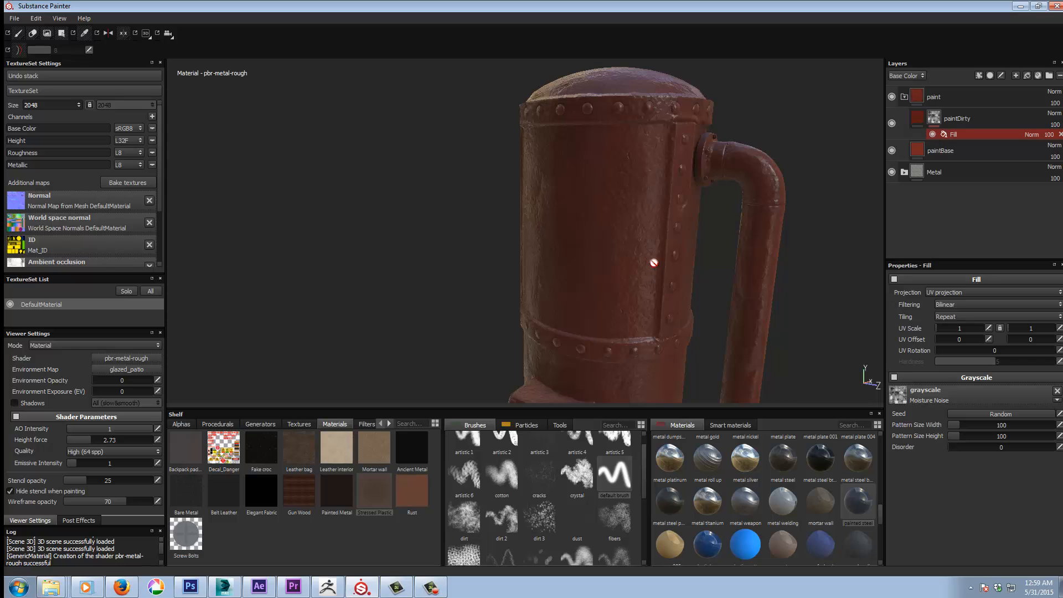
alt+drag(653, 261, 645, 243)
click(988, 401)
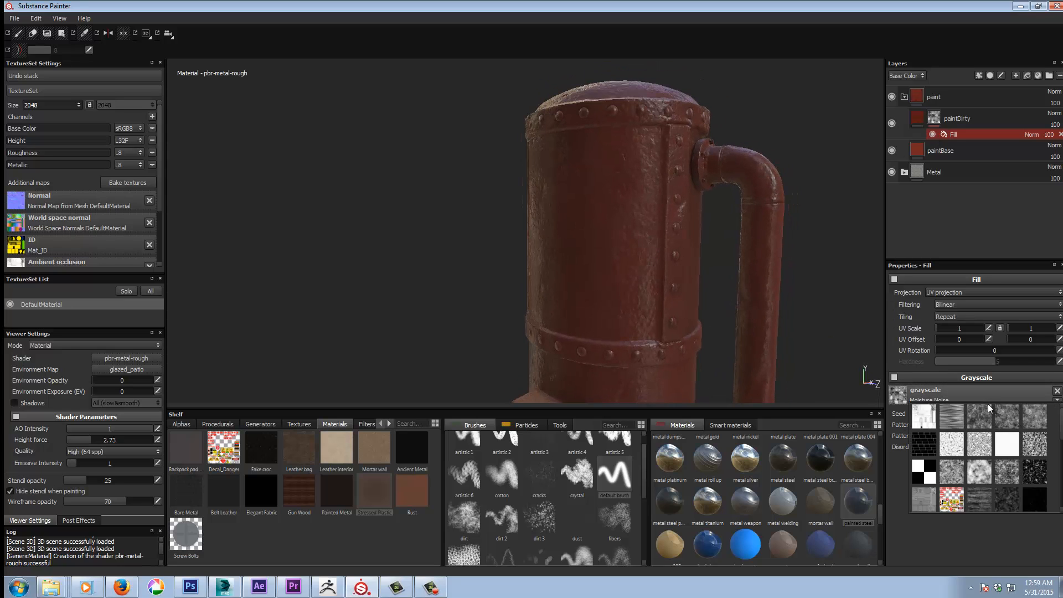
drag(1057, 427, 1057, 487)
click(1032, 458)
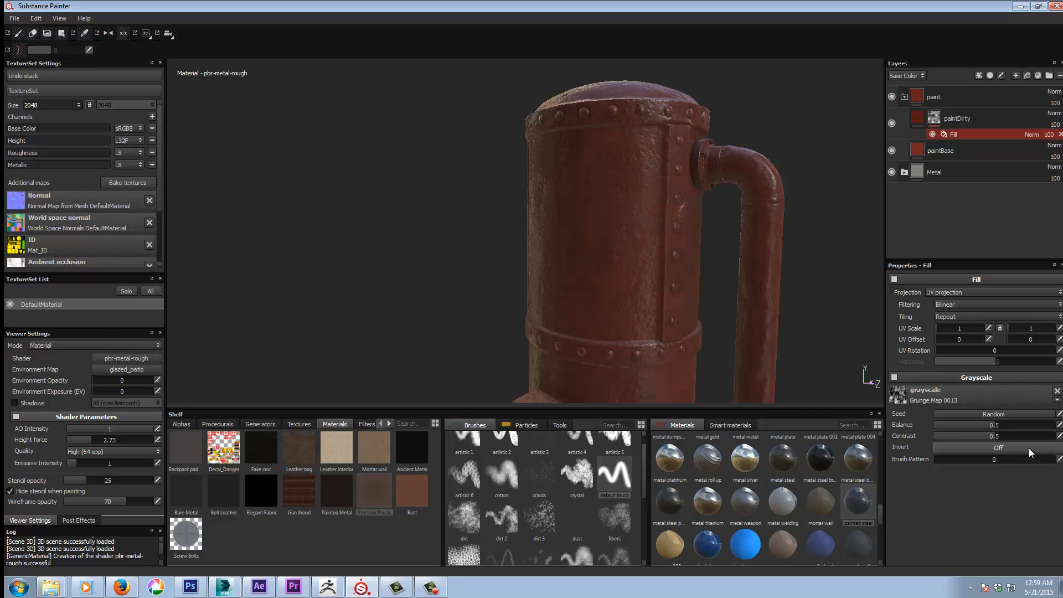
Inspect the grunge pattern on the tank's body and swap the mask fill's grayscale to Clouds 2
alt+drag(643, 254, 625, 259)
alt+right_drag(665, 258, 496, 254)
alt+middle_drag(646, 314, 653, 180)
alt+drag(719, 236, 680, 208)
alt+middle_drag(665, 142, 659, 226)
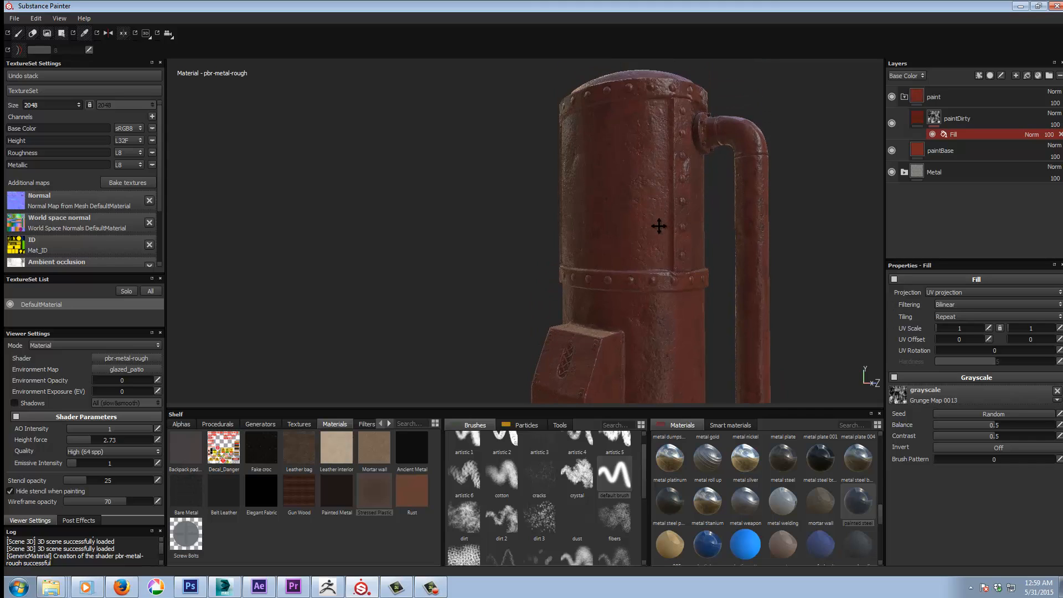
mouse_move(693, 195)
alt+mouse_down()
mouse_move(760, 204)
mouse_move(698, 199)
alt+mouse_up()
alt+drag(696, 309, 816, 332)
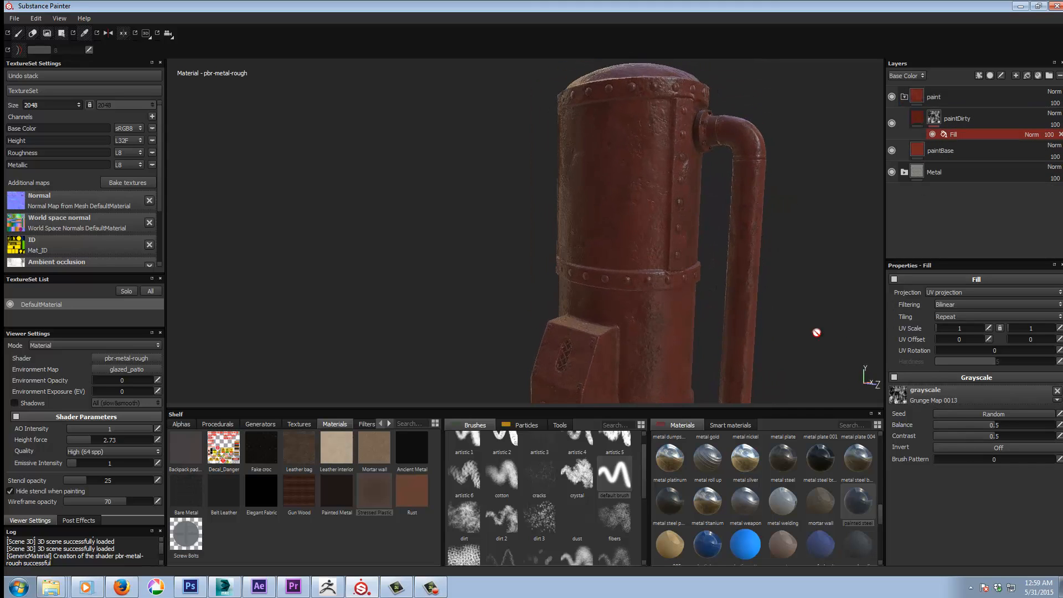
click(966, 400)
click(977, 471)
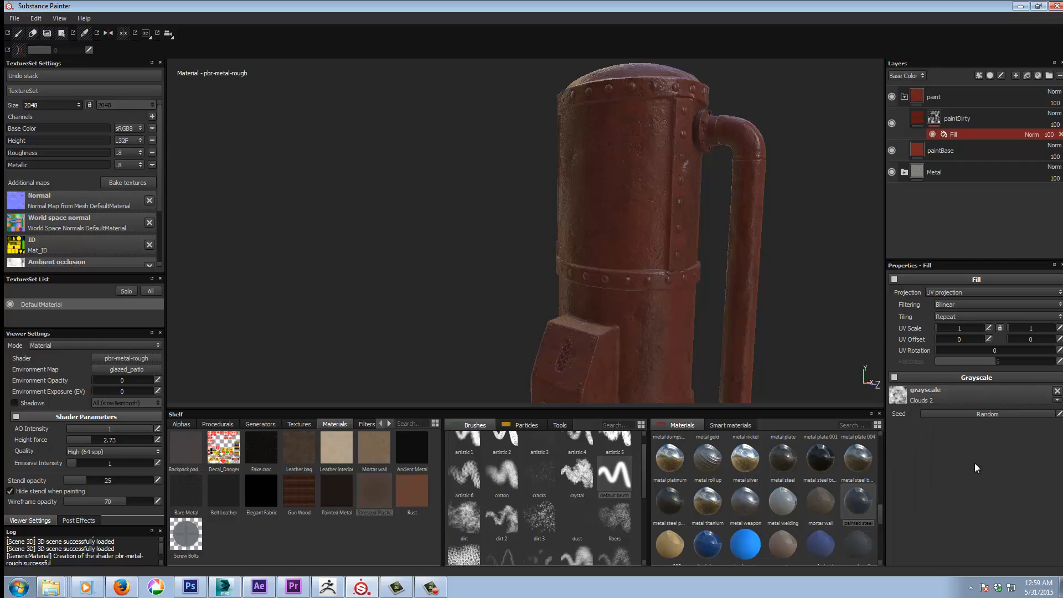
Change the mask fill's grayscale to Grunge Map 010 and check the pattern on the tank
alt+drag(671, 311, 681, 316)
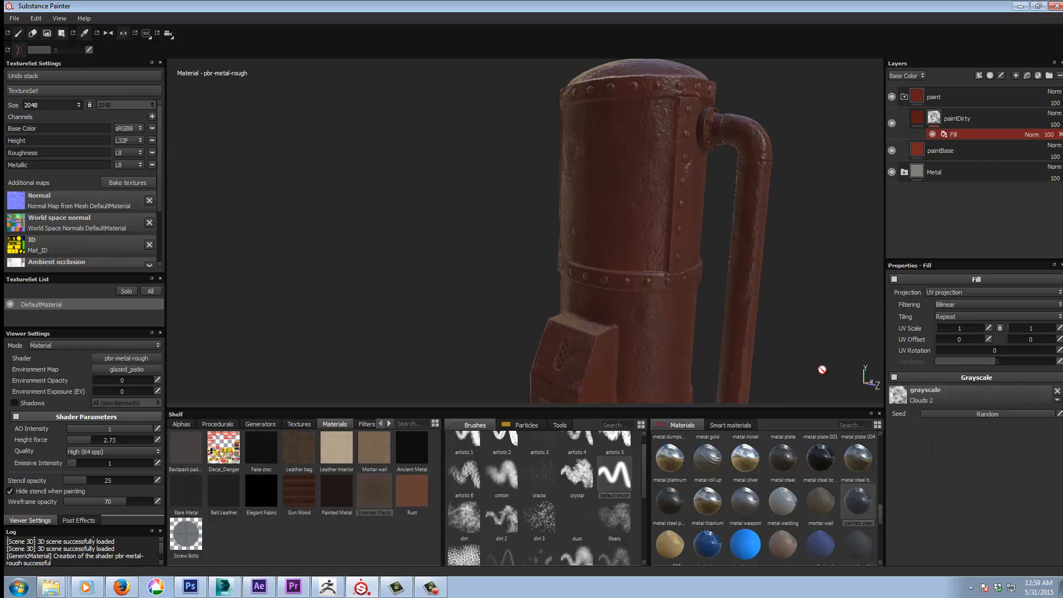
click(960, 393)
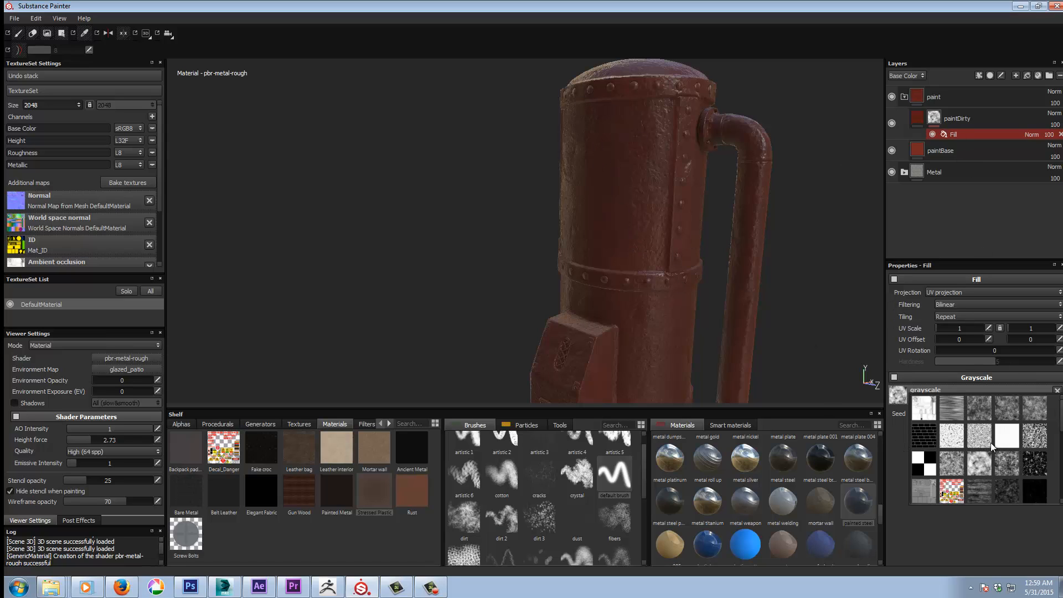
drag(1061, 424, 1061, 488)
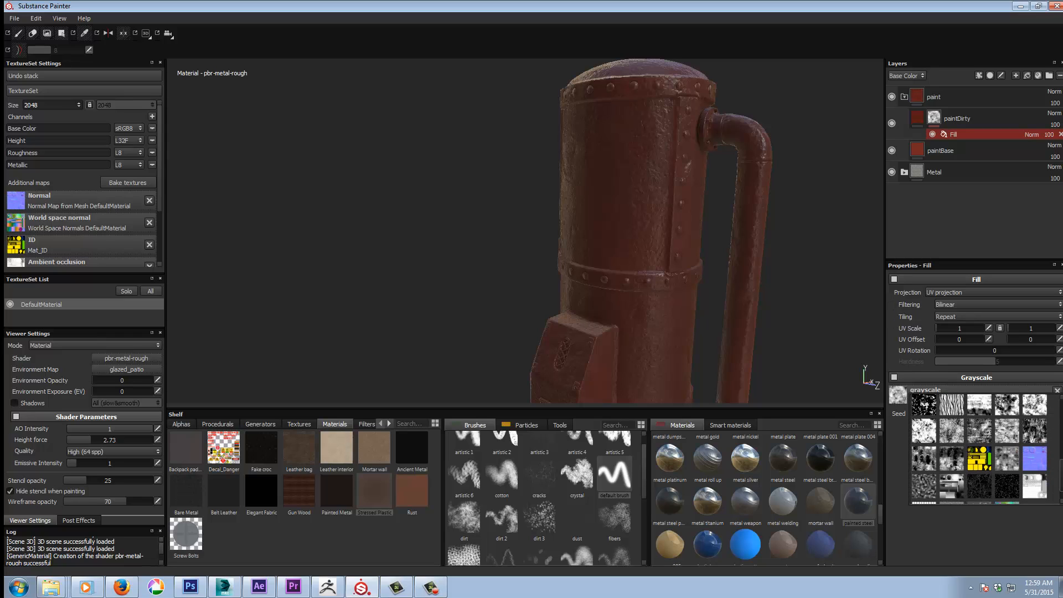
click(949, 433)
alt+drag(632, 264, 667, 264)
click(1009, 394)
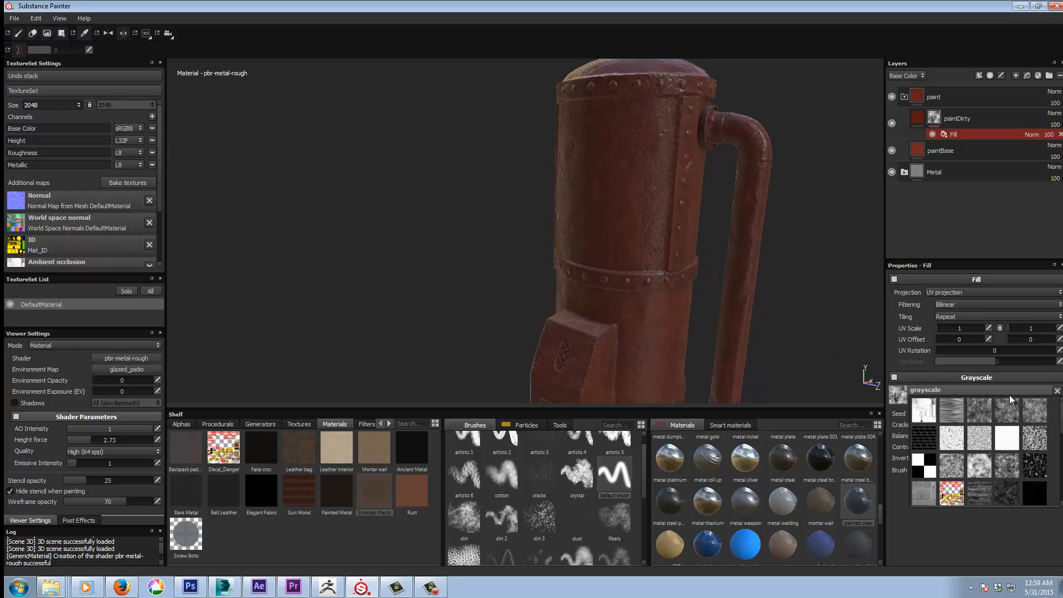
alt+drag(659, 256, 703, 260)
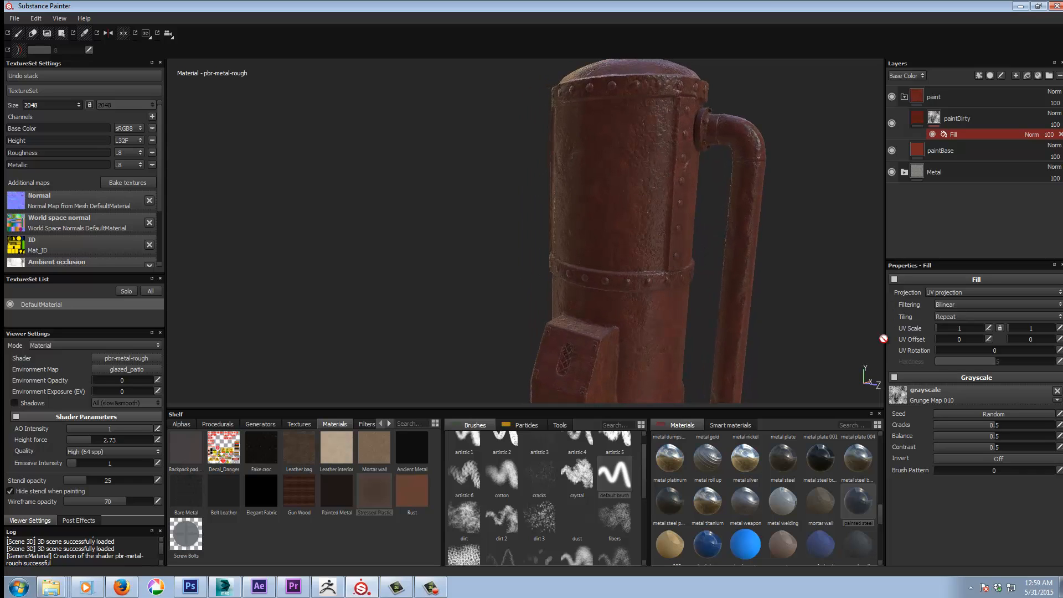
Change the grayscale of paintDirty's mask fill to the Moisture Noise procedural
click(987, 391)
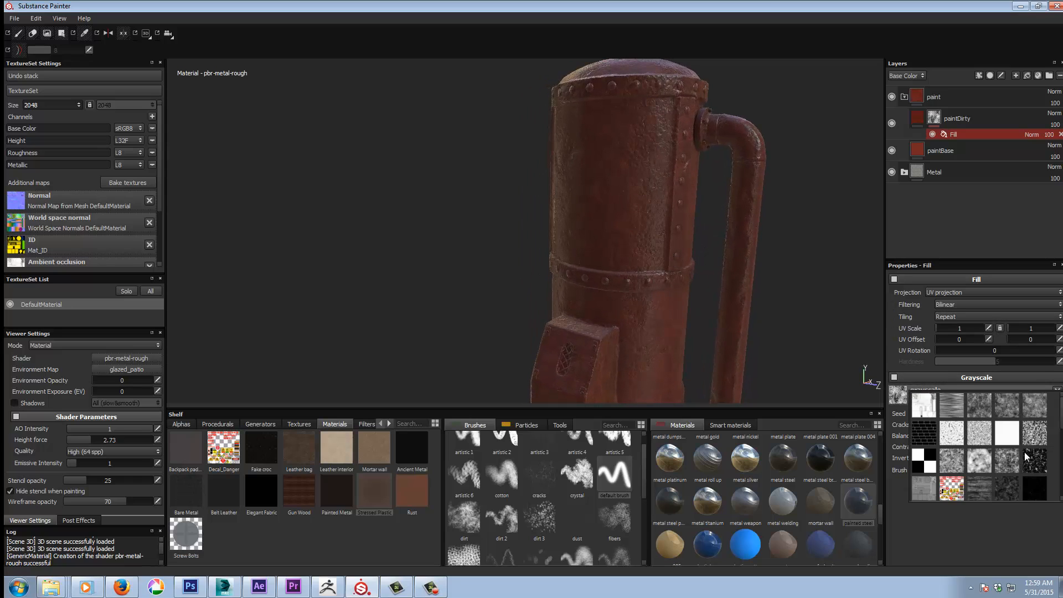
scroll(1027, 446, down, 3)
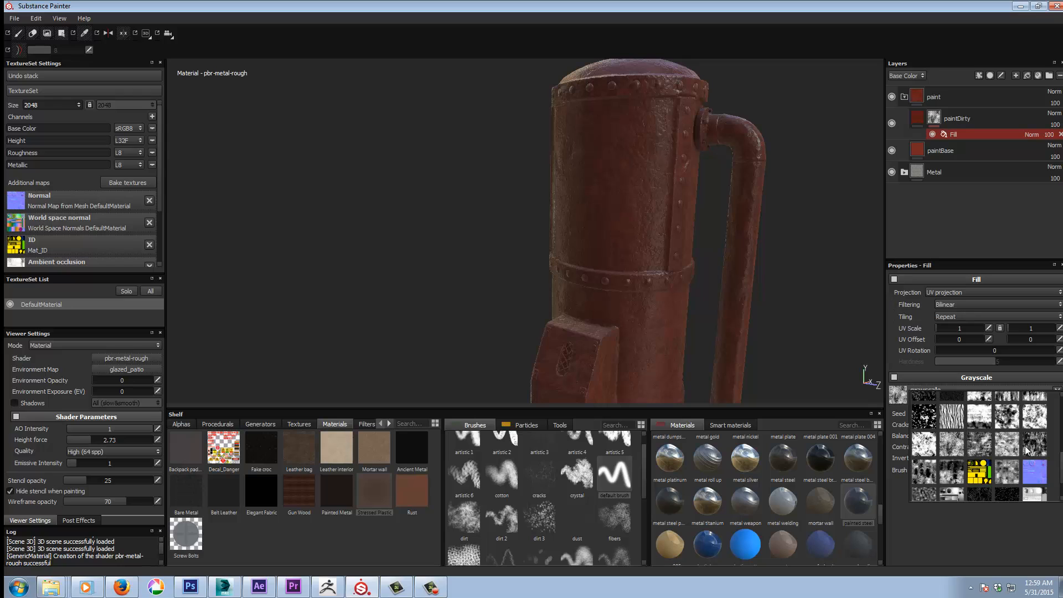
click(1011, 480)
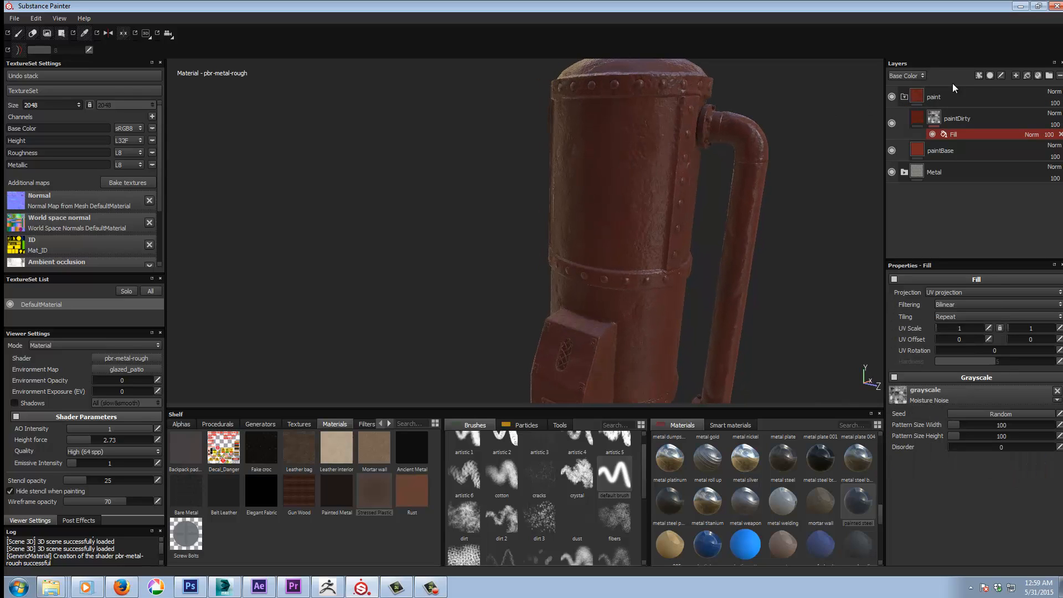
Add a Levels effect to paintDirty's mask and tighten its input range to 0.366 for black and 0.574 for white
click(978, 75)
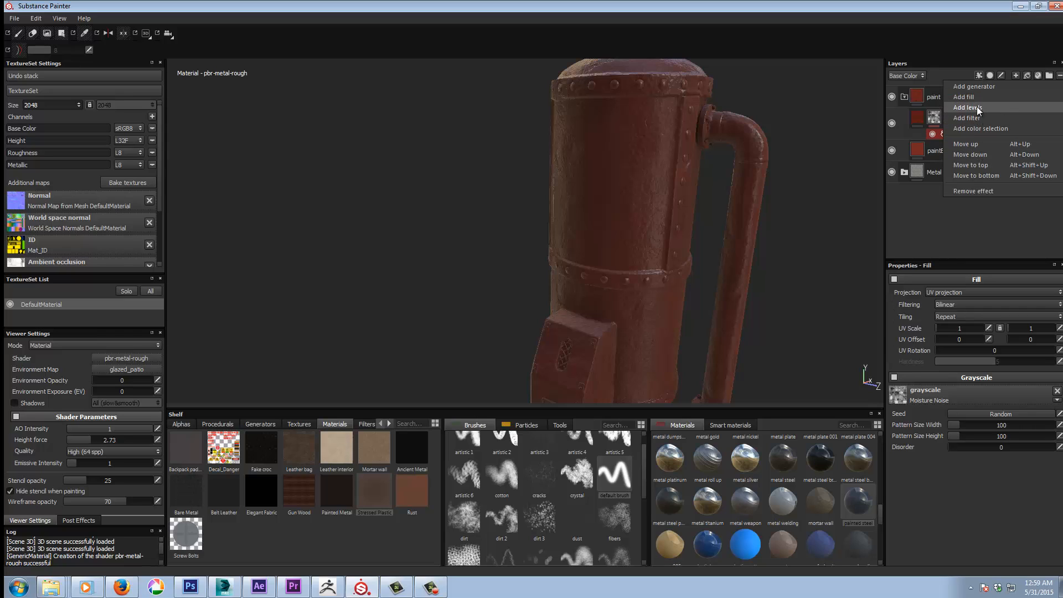
click(976, 107)
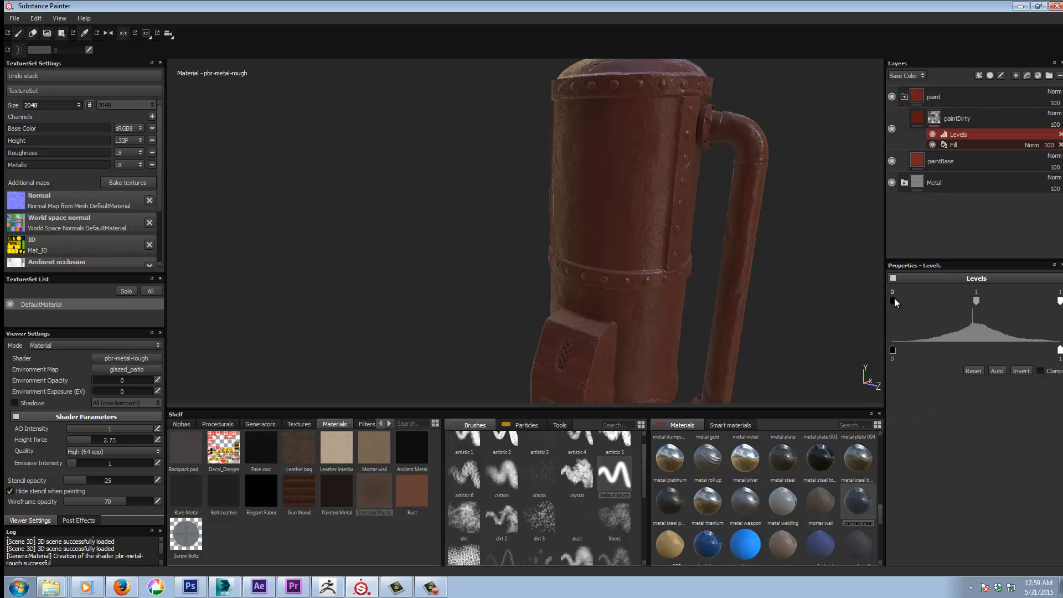
drag(895, 298, 955, 299)
drag(1060, 302, 1006, 301)
alt+drag(487, 266, 634, 162)
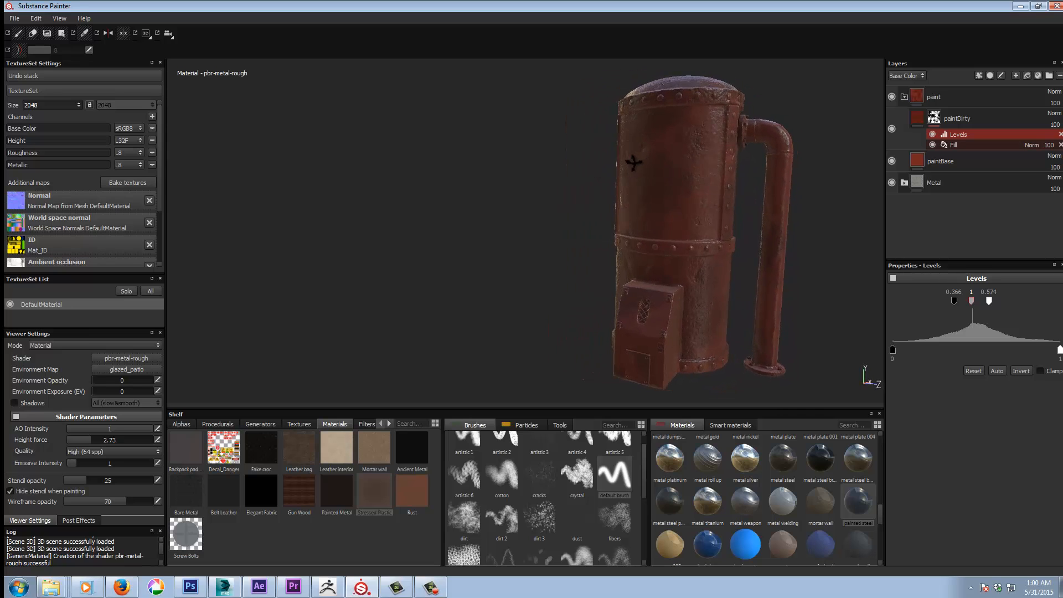
alt+middle_drag(667, 153, 630, 158)
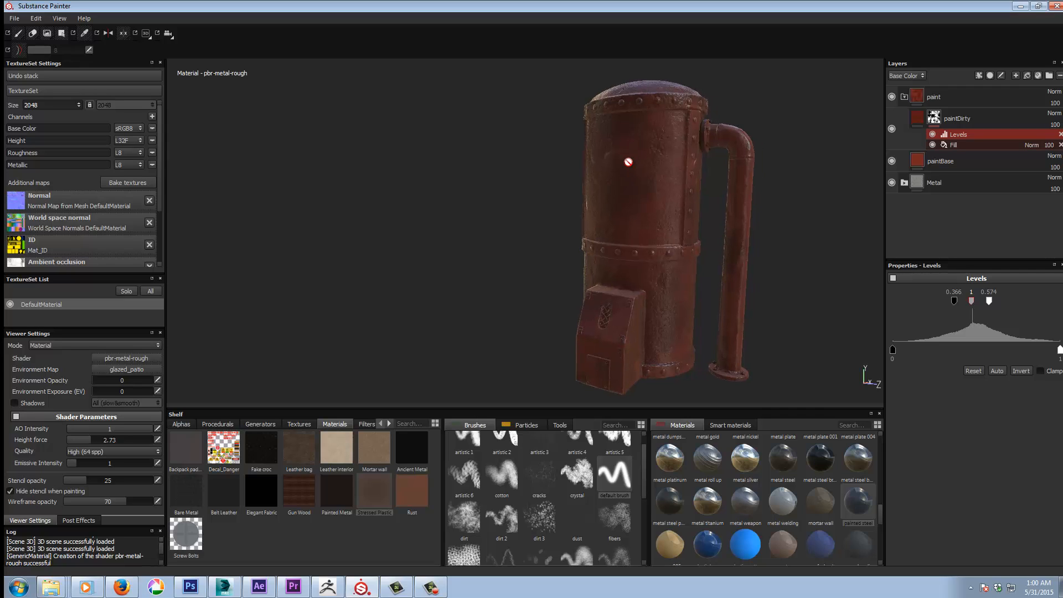
Add a fill layer above paintDirty with the Ambient Occlusion map as its Base Color and blend it with Multiply
click(919, 118)
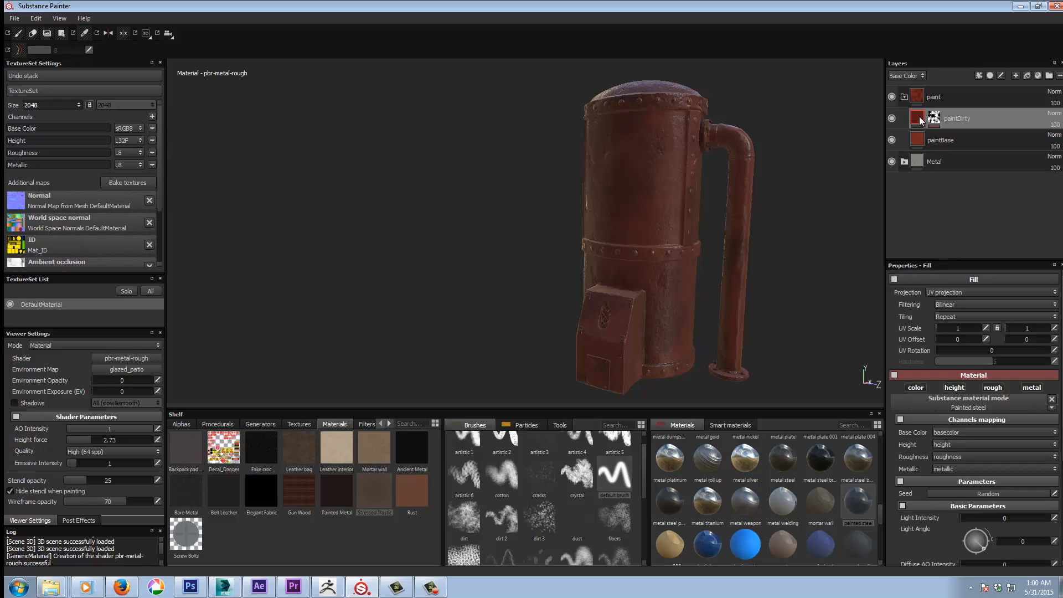
click(1027, 74)
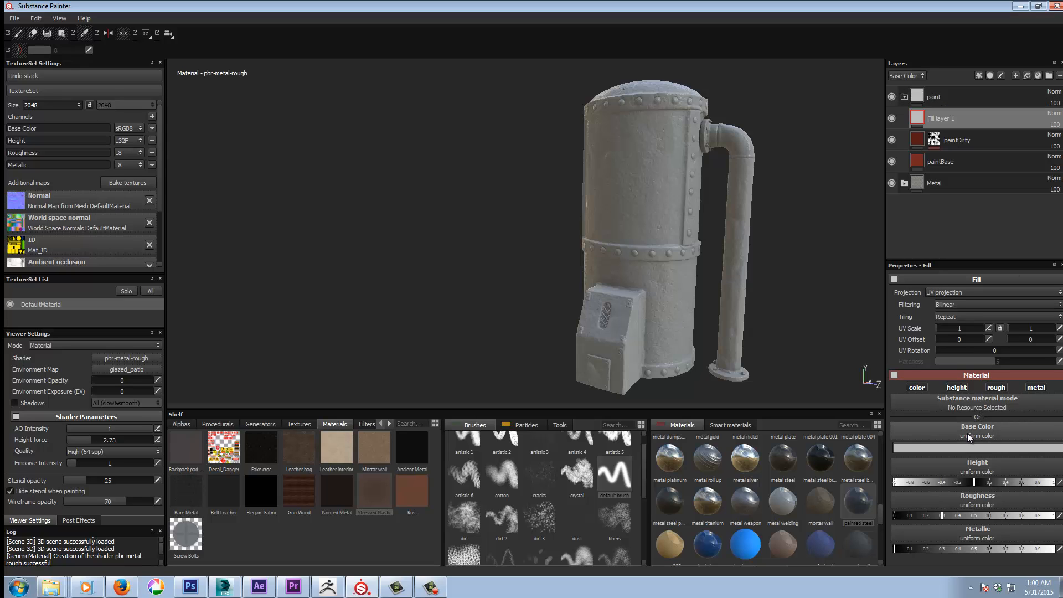
click(298, 425)
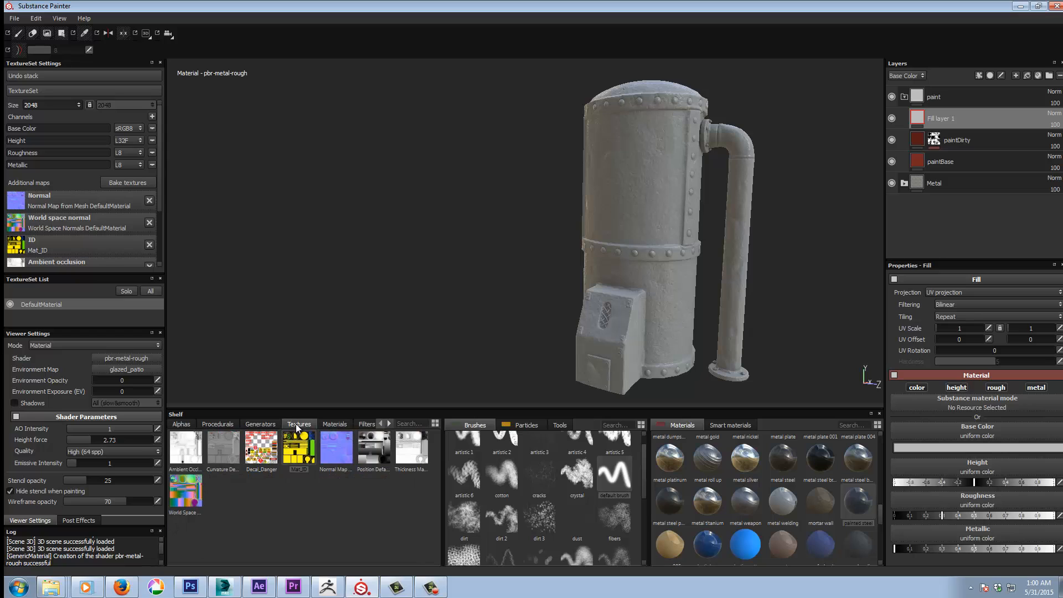
drag(186, 452, 995, 435)
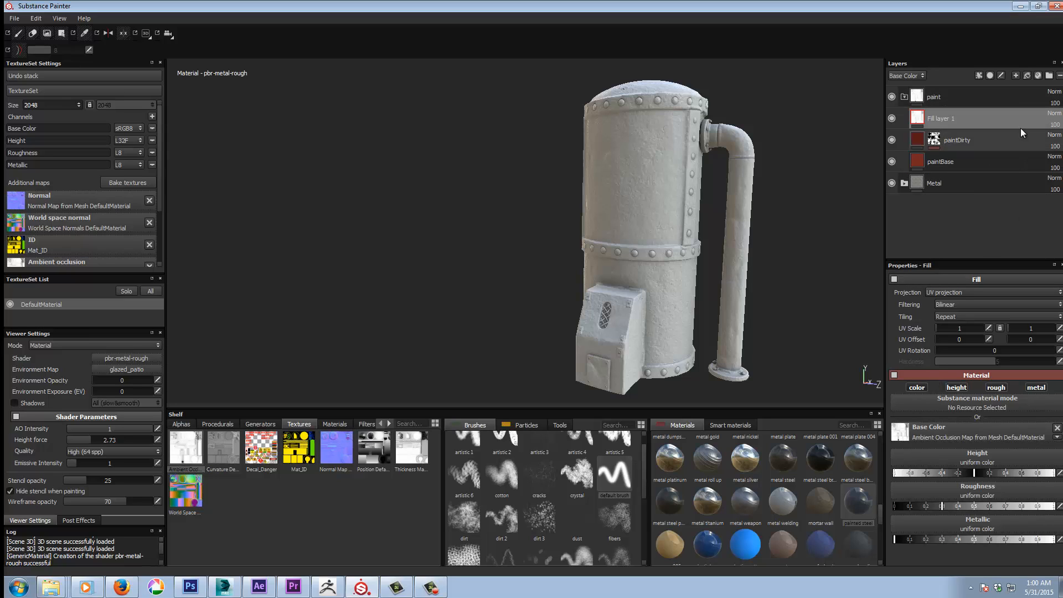
click(1053, 117)
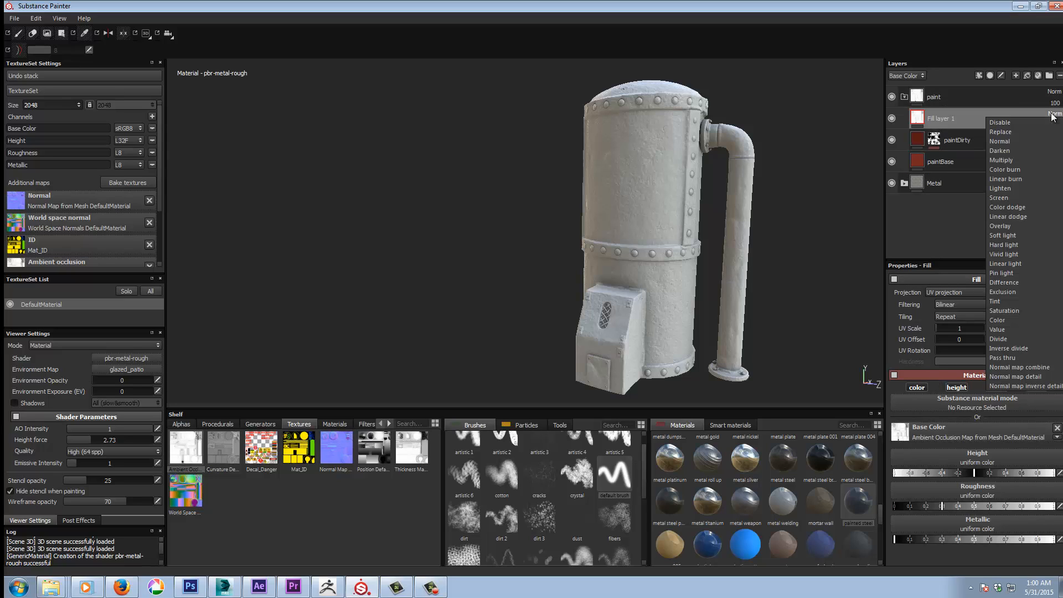
click(1008, 157)
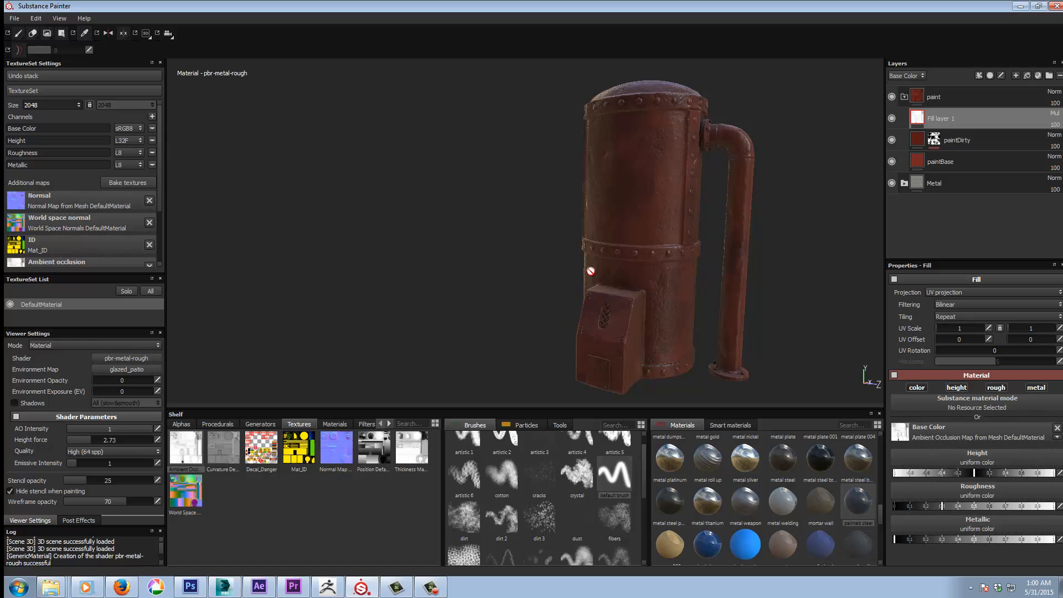
Inspect the occlusion shading on the tank's body and seams, and delete the ambient occlusion fill layer
alt+right_drag(541, 230, 679, 128)
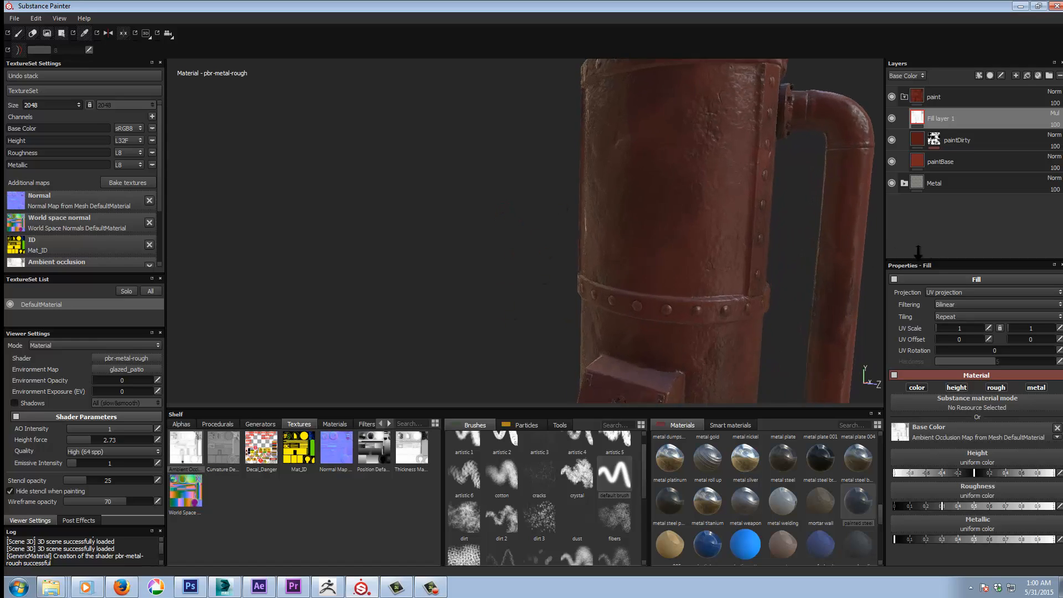
alt+middle_drag(692, 105, 616, 259)
alt+drag(616, 258, 699, 275)
alt+right_drag(699, 275, 361, 301)
alt+middle_drag(645, 310, 678, 190)
alt+drag(687, 257, 645, 246)
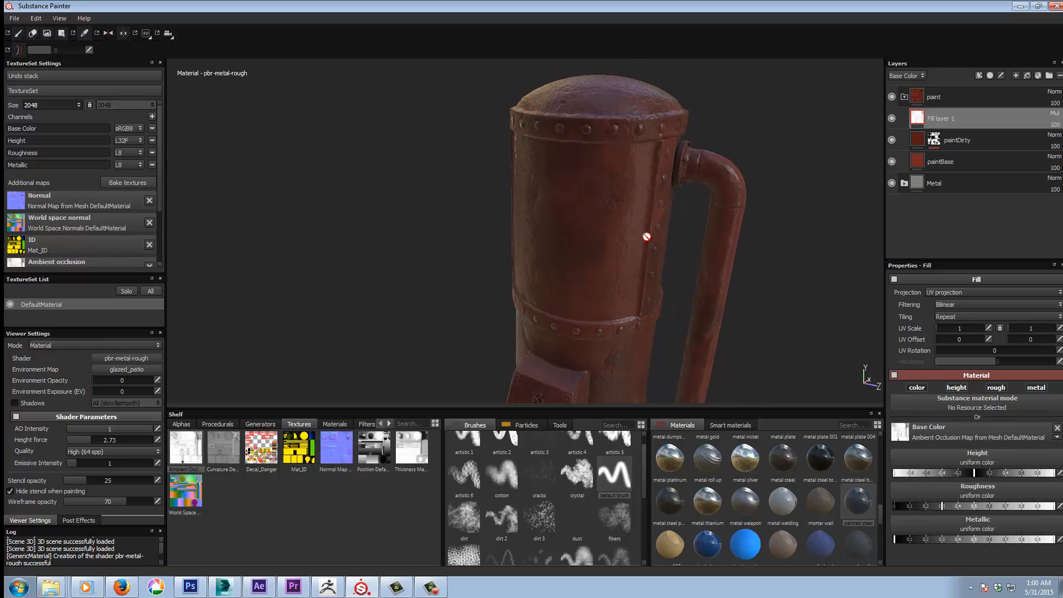
key(Delete)
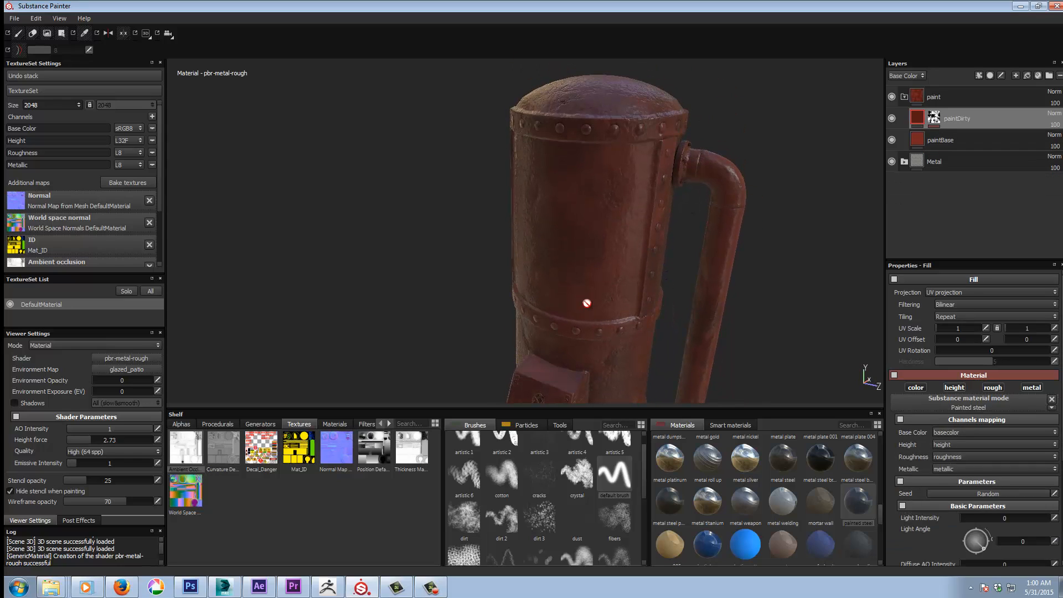
Add a white mask to the paint folder and give that mask a Color selection effect
mouse_move(676, 291)
alt+mouse_down()
mouse_move(657, 261)
mouse_move(621, 281)
mouse_move(737, 240)
mouse_move(643, 240)
mouse_move(667, 241)
alt+mouse_up()
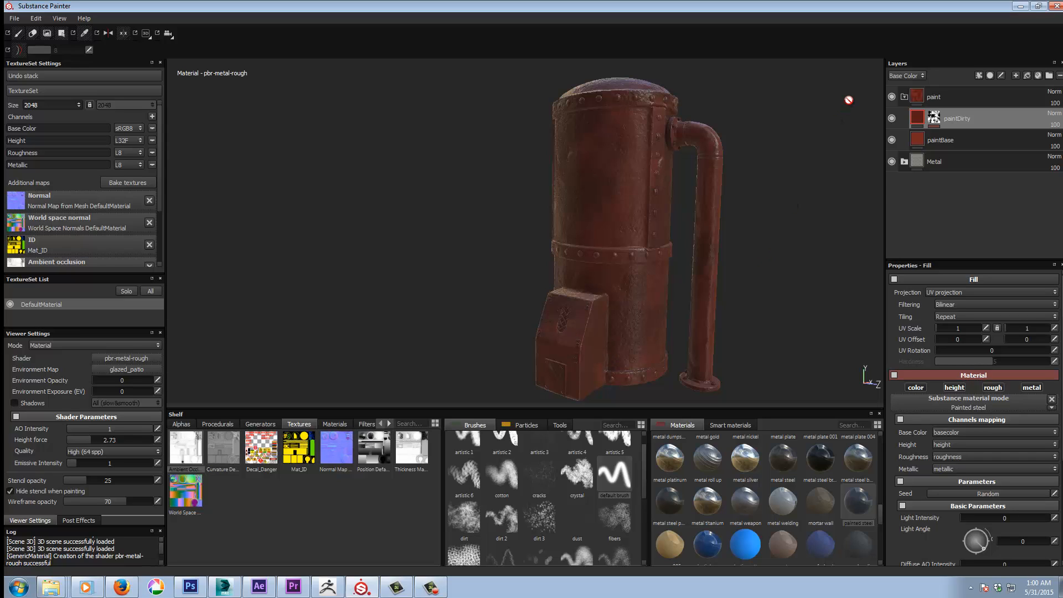
click(921, 98)
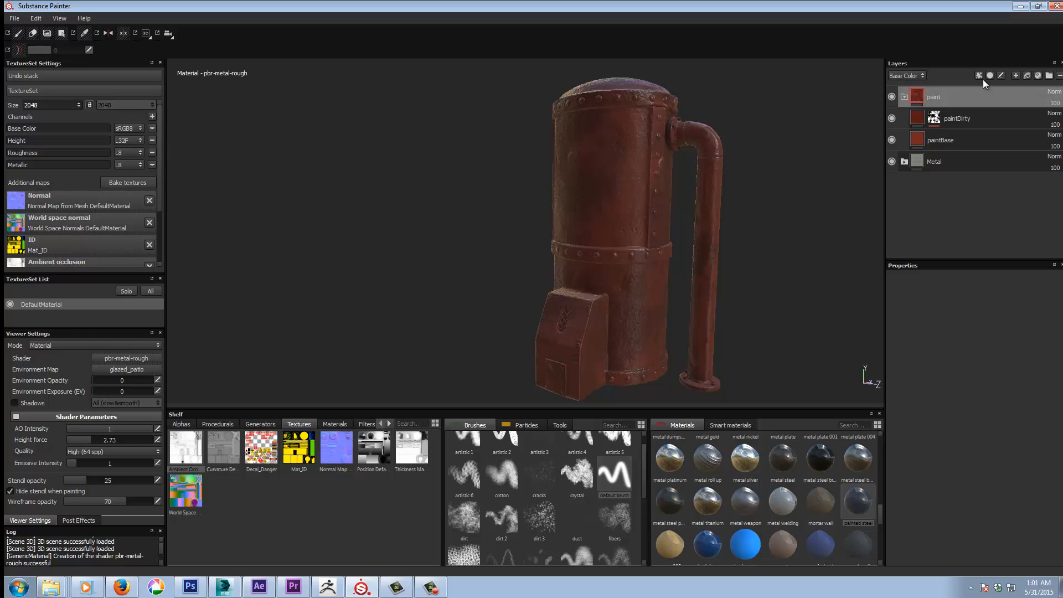
right_click(938, 94)
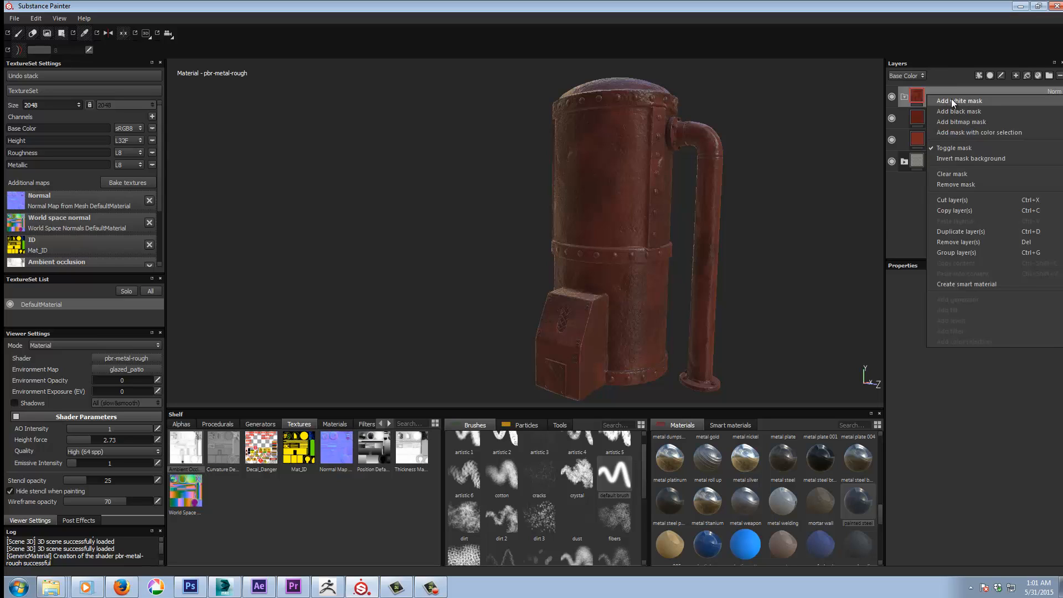
click(952, 98)
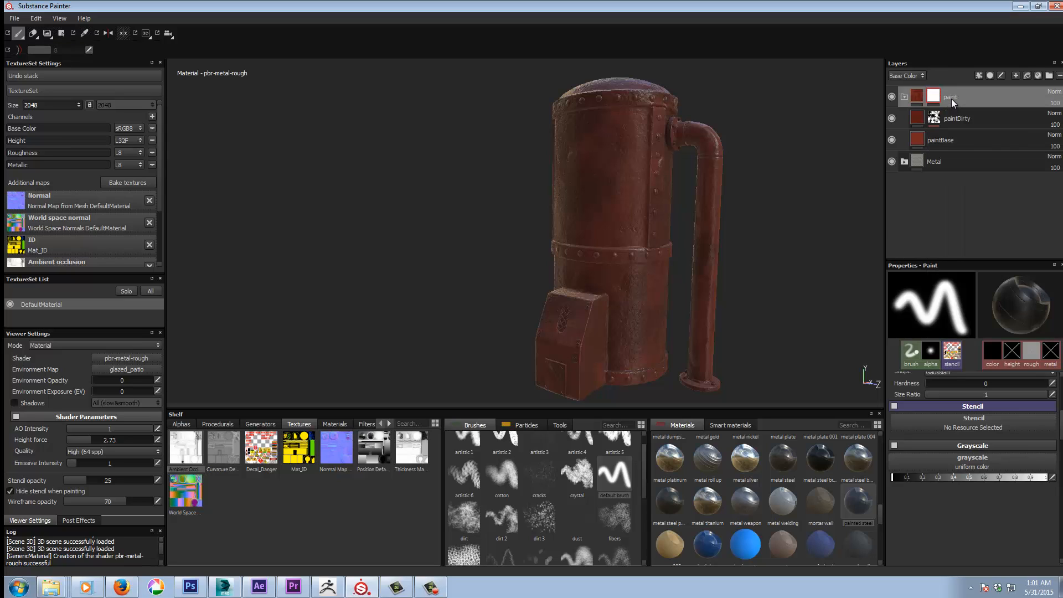
click(978, 76)
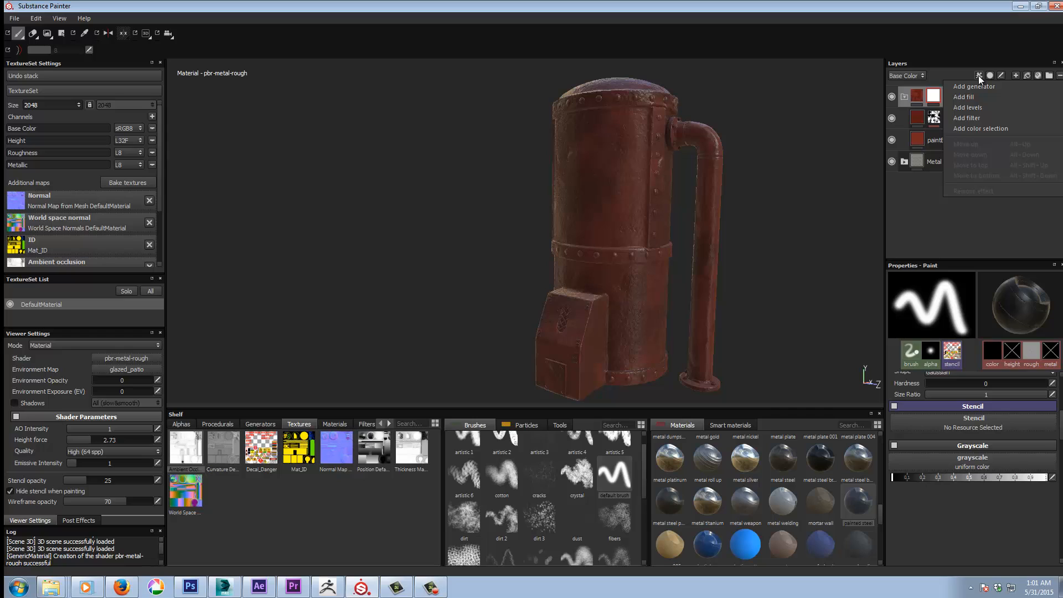
click(980, 129)
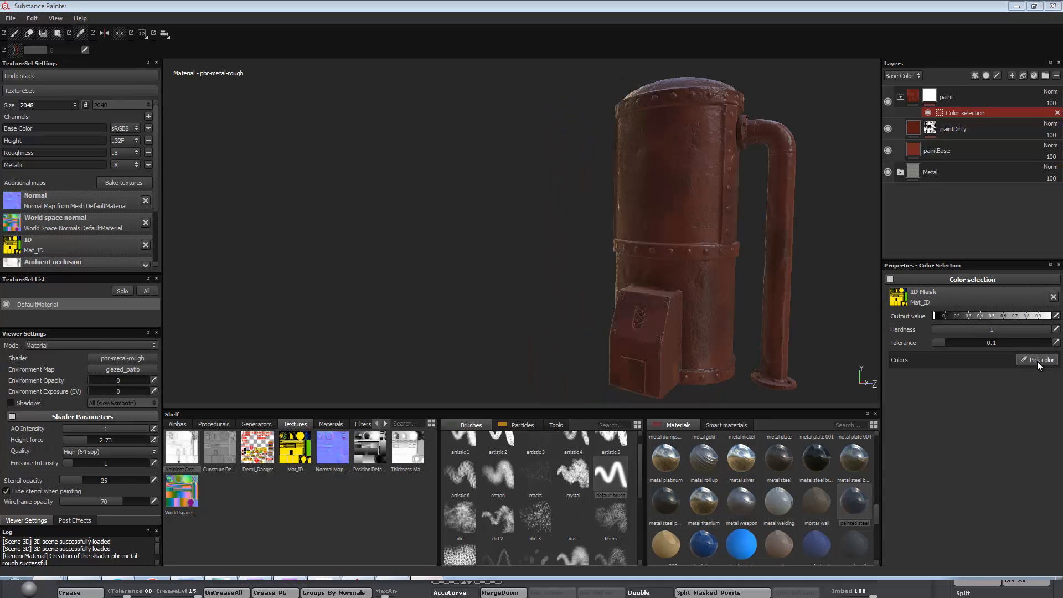
Pick the blue rivet color from the ID map for the Color selection on the paint folder's mask
click(1041, 360)
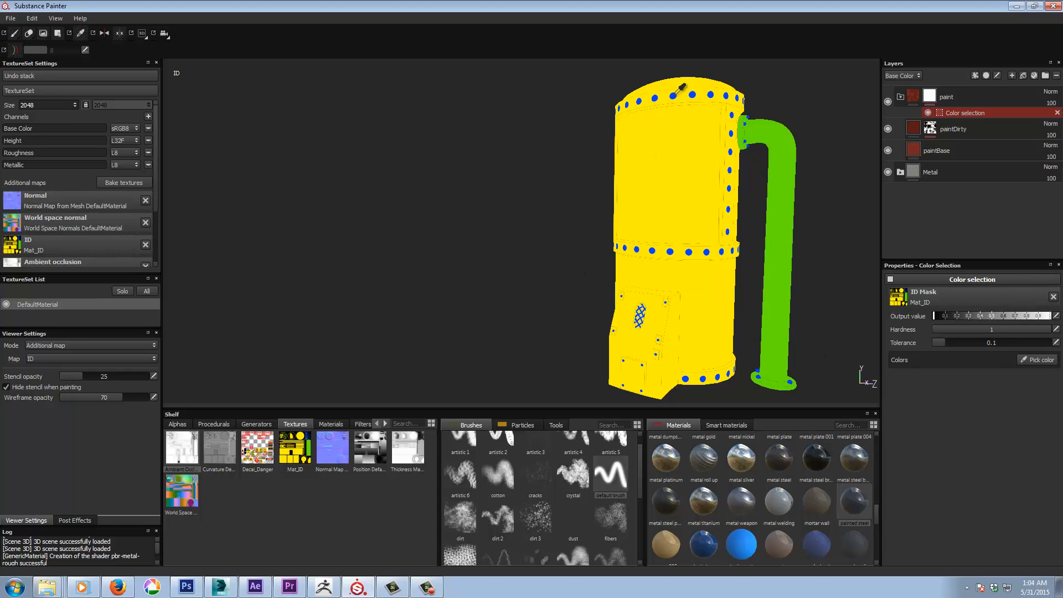
click(679, 120)
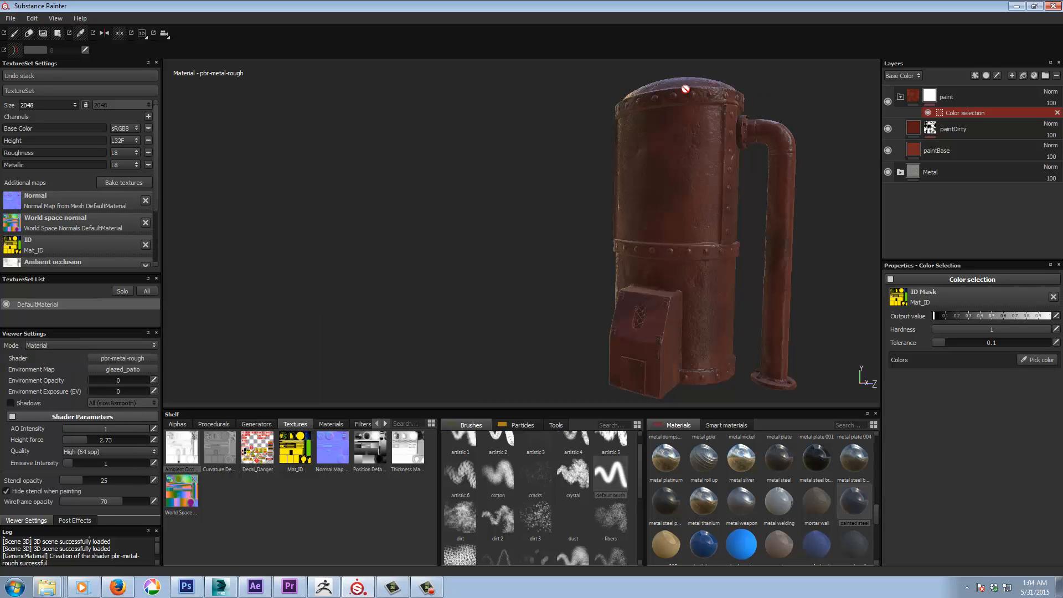
alt+middle_drag(786, 89, 755, 100)
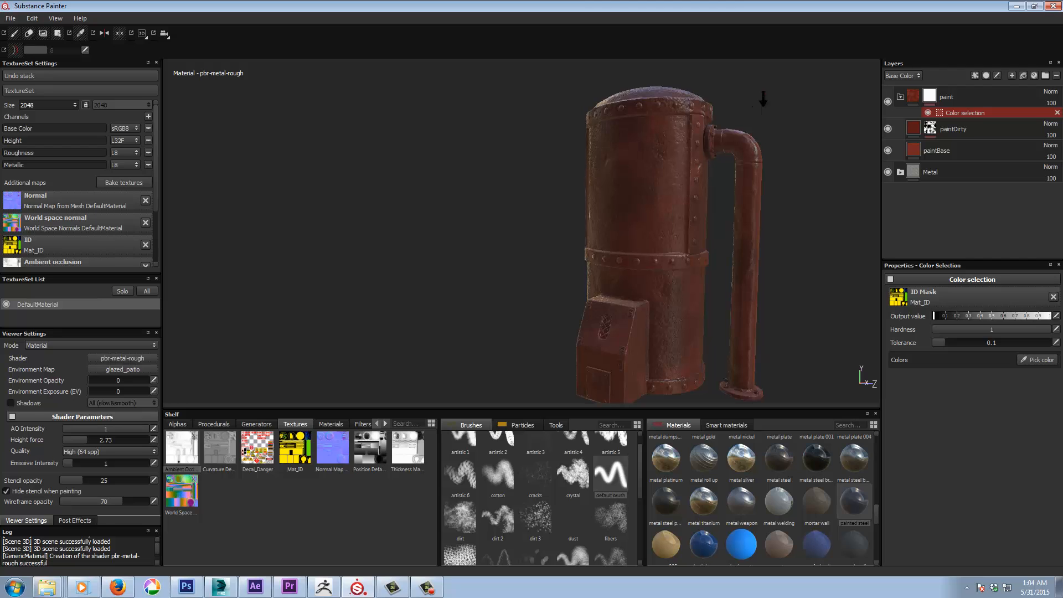
alt+right_drag(763, 99, 820, 131)
alt+middle_drag(765, 110, 768, 256)
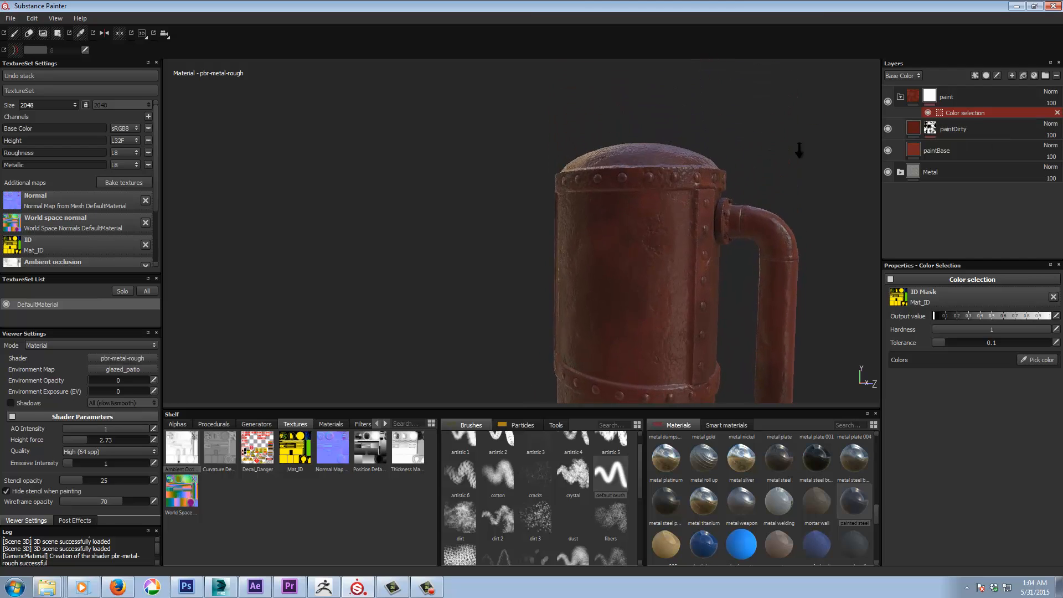
alt+right_drag(799, 150, 829, 166)
alt+middle_drag(699, 112, 763, 202)
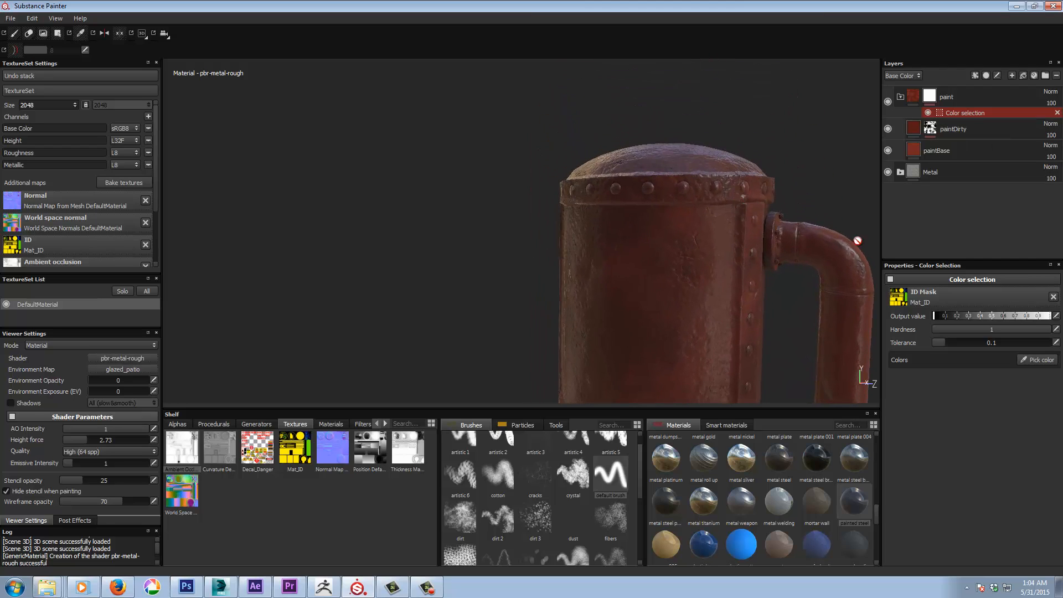
click(1039, 360)
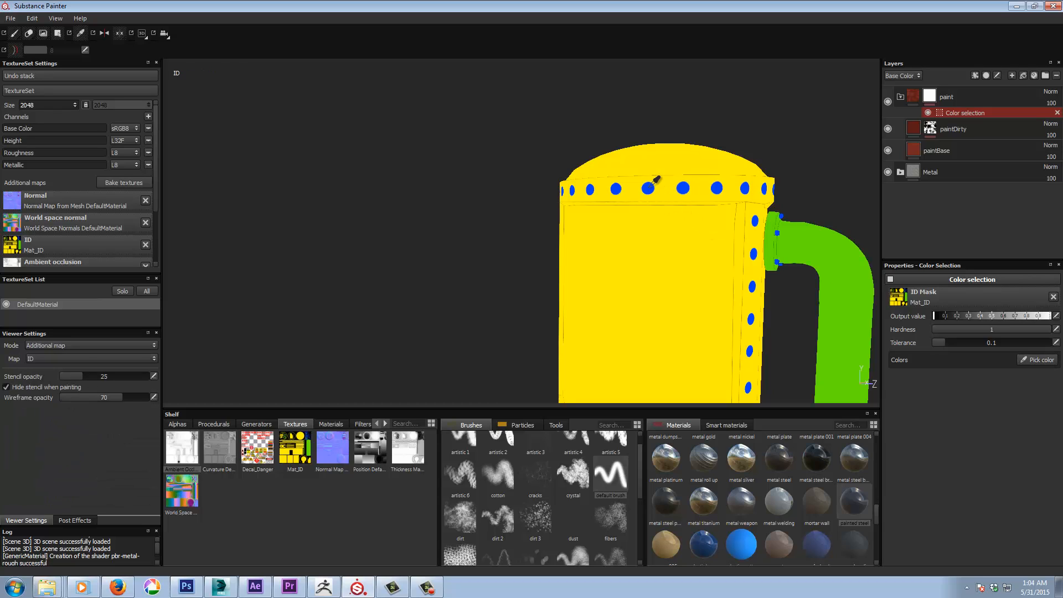
click(649, 187)
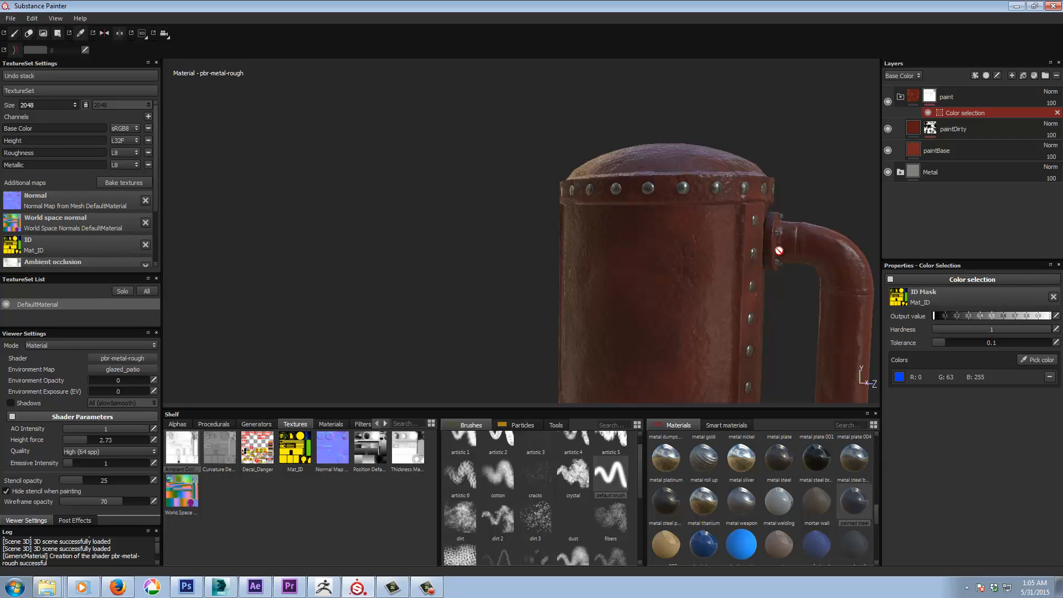
Examine the rivets on the tank's bands, hatch box and pipe flange to check the paint mask
alt+middle_drag(744, 278, 679, 44)
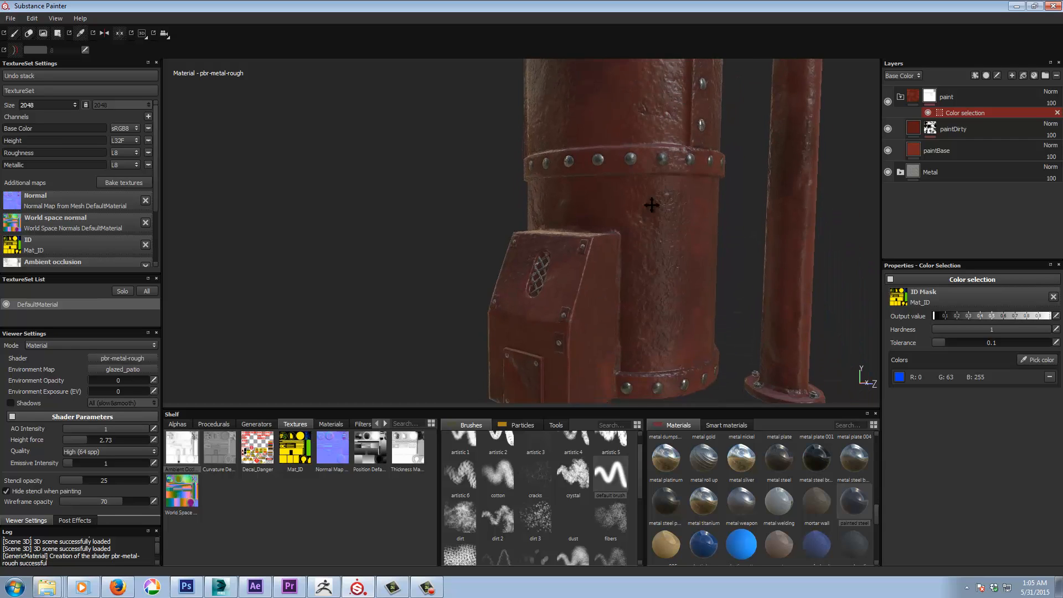
alt+middle_drag(653, 206, 679, 133)
alt+right_drag(570, 226, 558, 242)
alt+drag(558, 242, 643, 245)
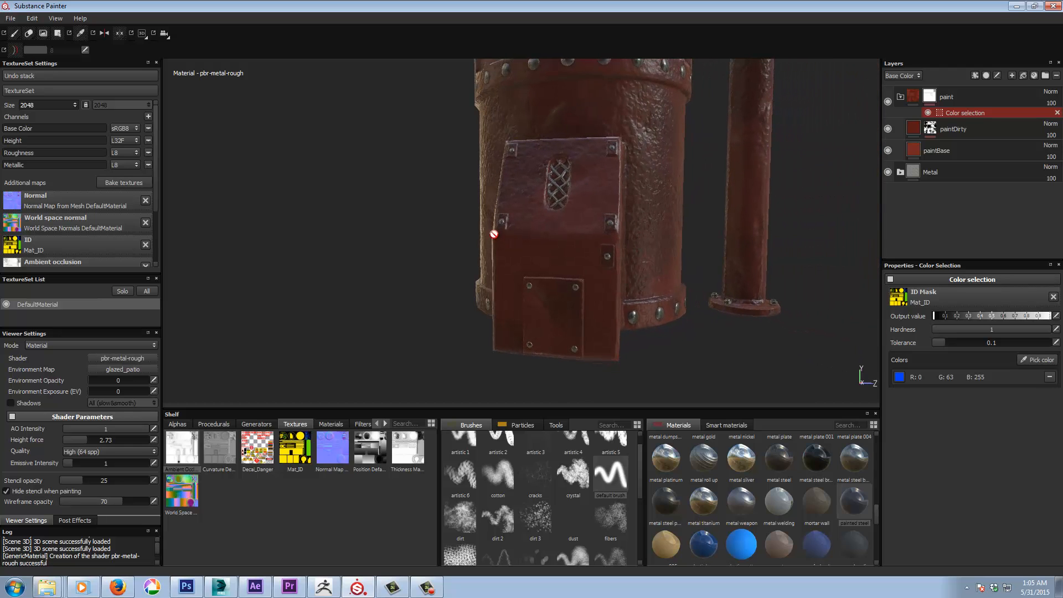
alt+middle_drag(630, 198, 525, 271)
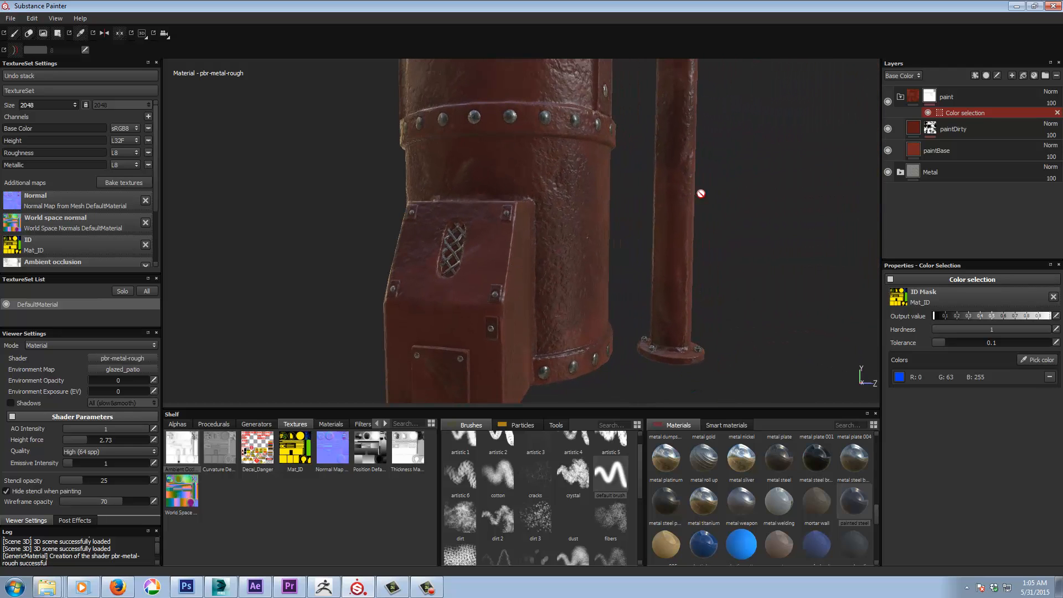
alt+middle_drag(673, 119, 675, 359)
mouse_move(642, 282)
alt+mouse_down()
mouse_move(586, 277)
mouse_move(646, 266)
alt+mouse_up()
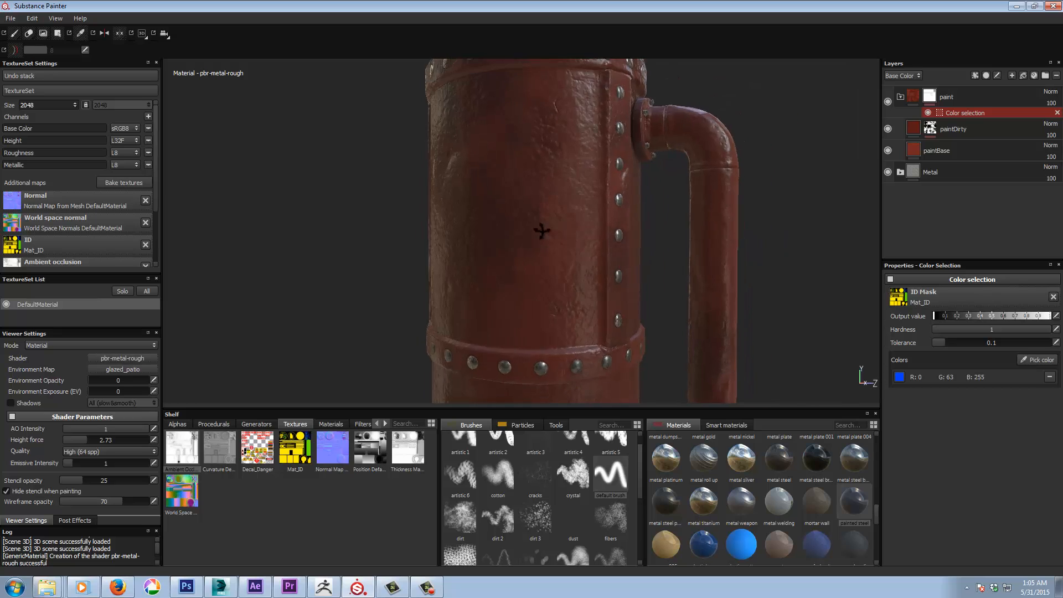
alt+drag(541, 230, 610, 231)
alt+right_drag(609, 230, 443, 268)
alt+middle_drag(659, 217, 715, 175)
alt+right_drag(715, 175, 731, 188)
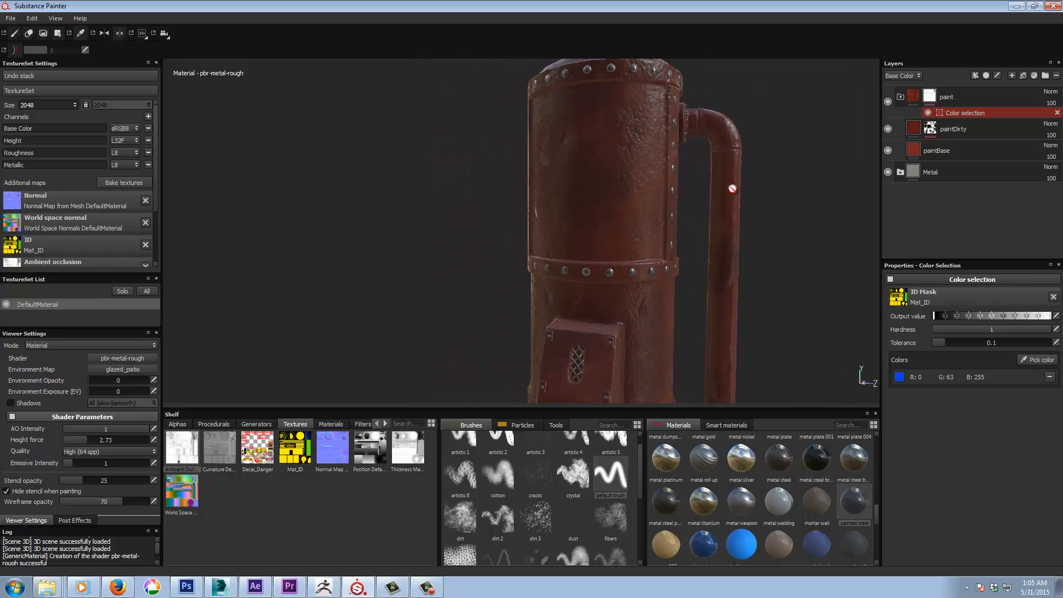
alt+middle_drag(731, 188, 683, 195)
alt+drag(764, 192, 774, 211)
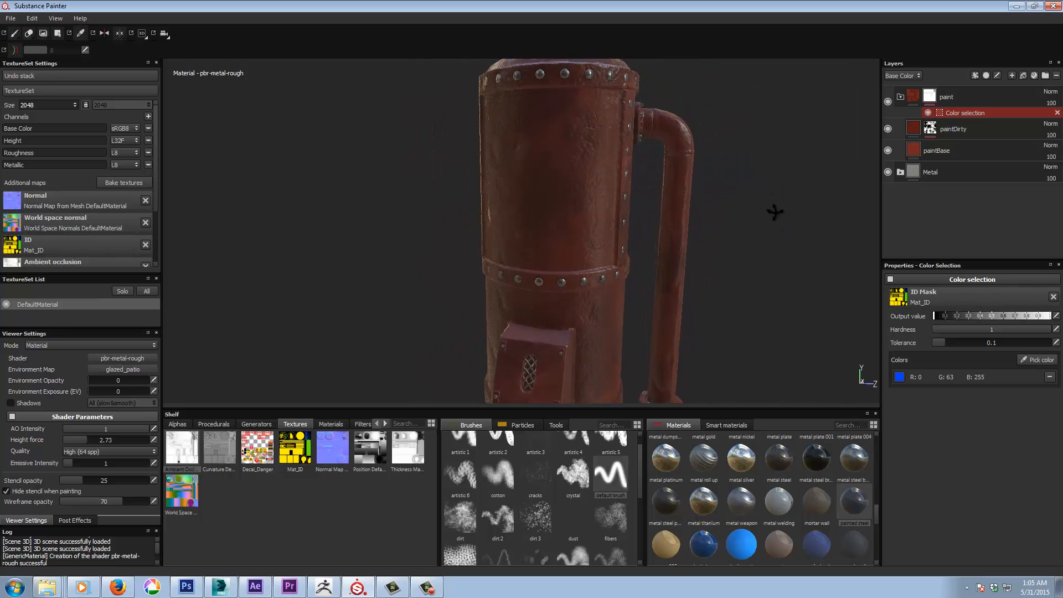
On the paint folder's mask, try a black triangle fill on the tank body with the Geometry Decal tool and undo it
alt+middle_drag(772, 176, 787, 191)
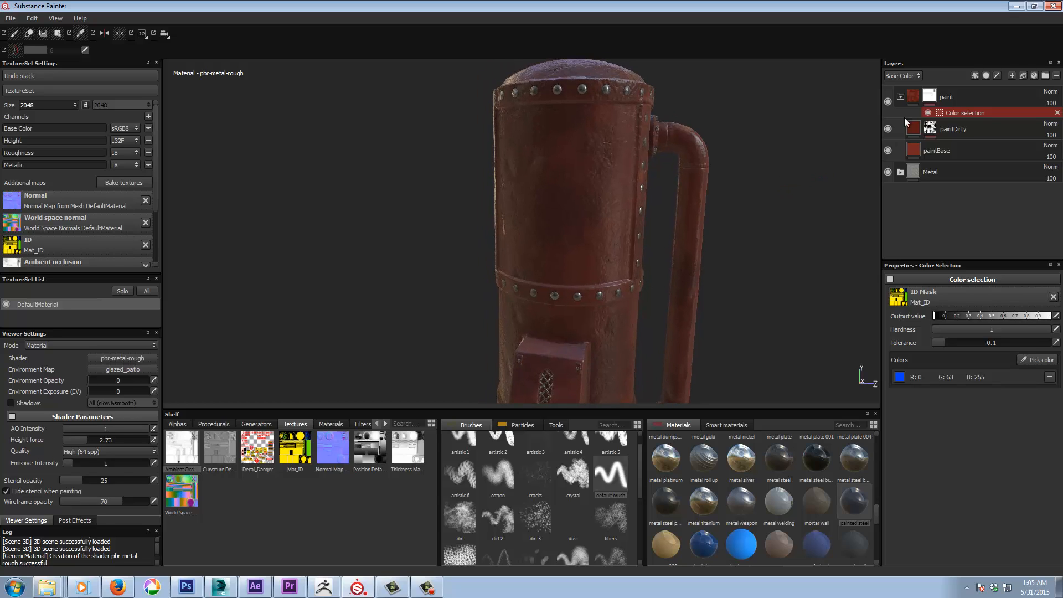
click(930, 100)
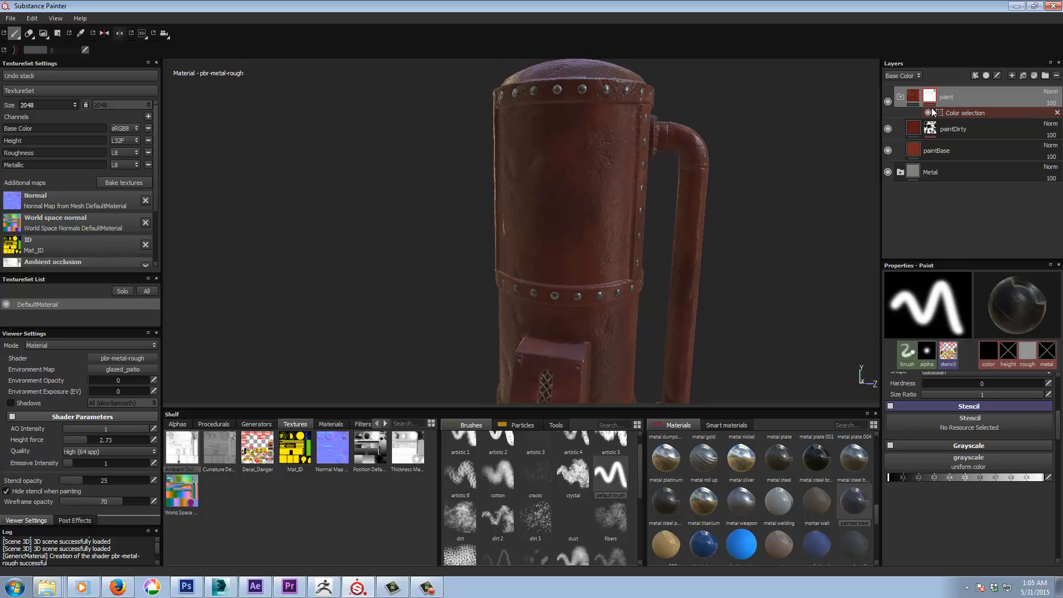
click(58, 33)
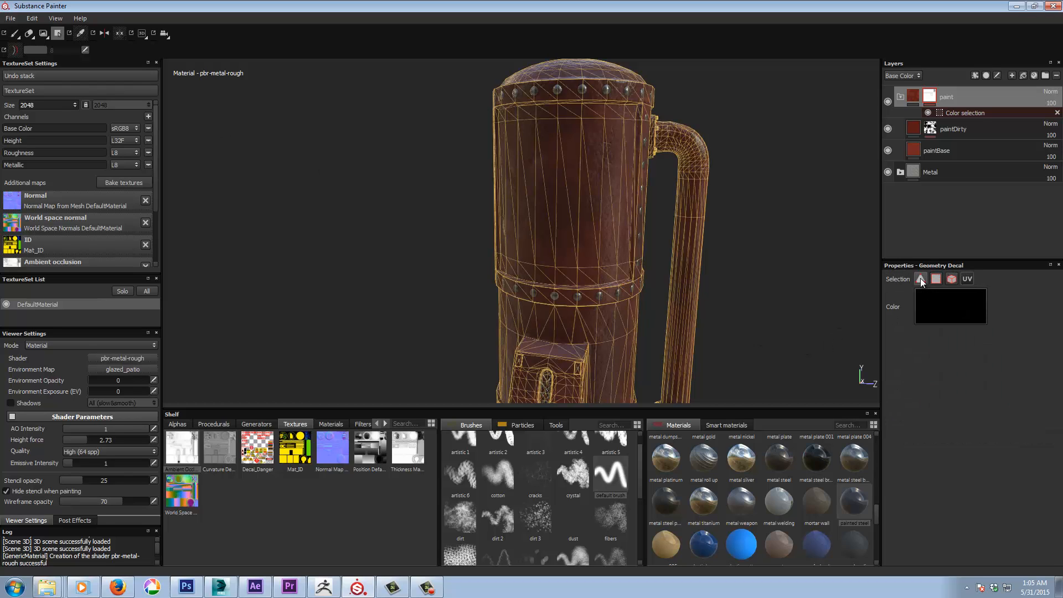
drag(458, 230, 525, 309)
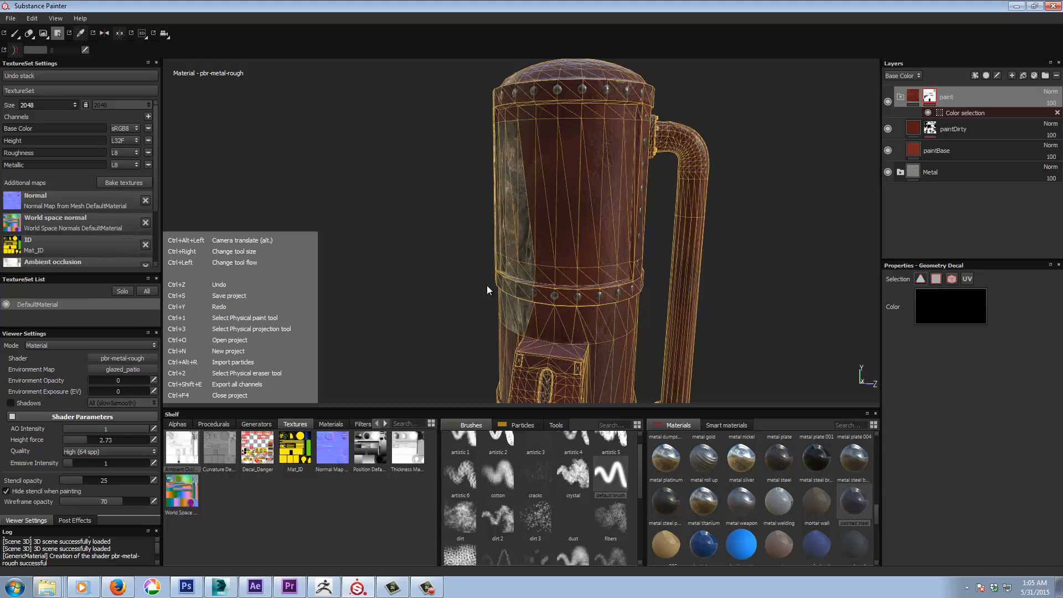
key(ctrl+z)
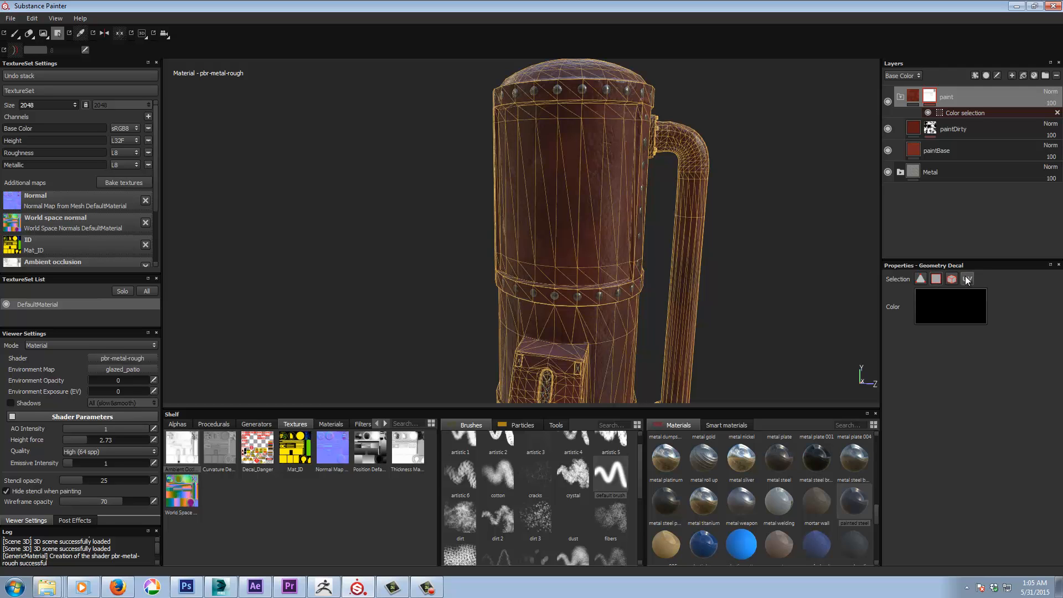
Fill the upper body panel's UV island black in the paint mask, and restore the panel with a white fill
alt+drag(382, 235, 424, 238)
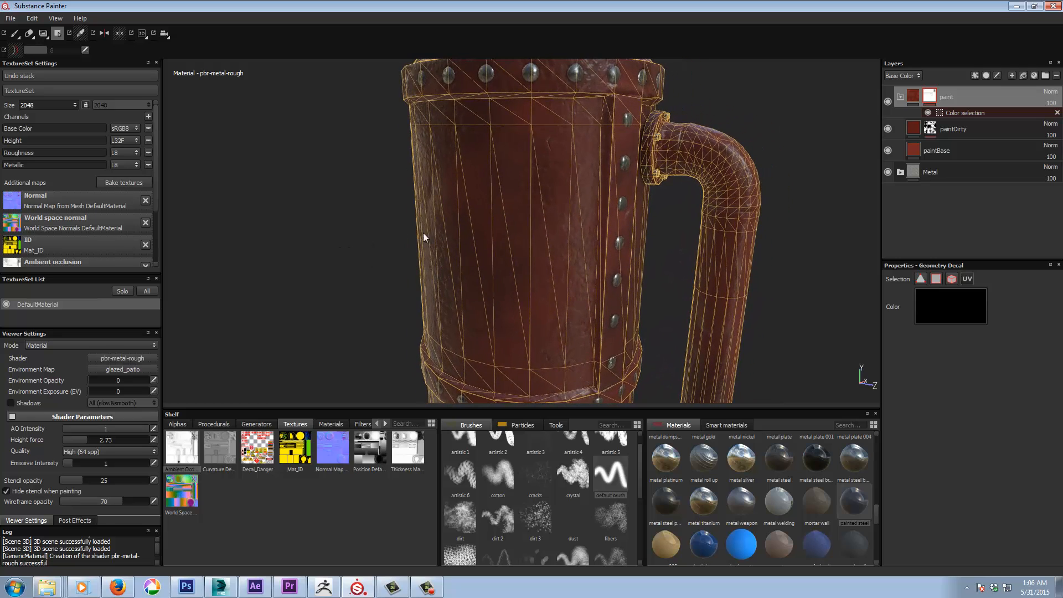
click(505, 162)
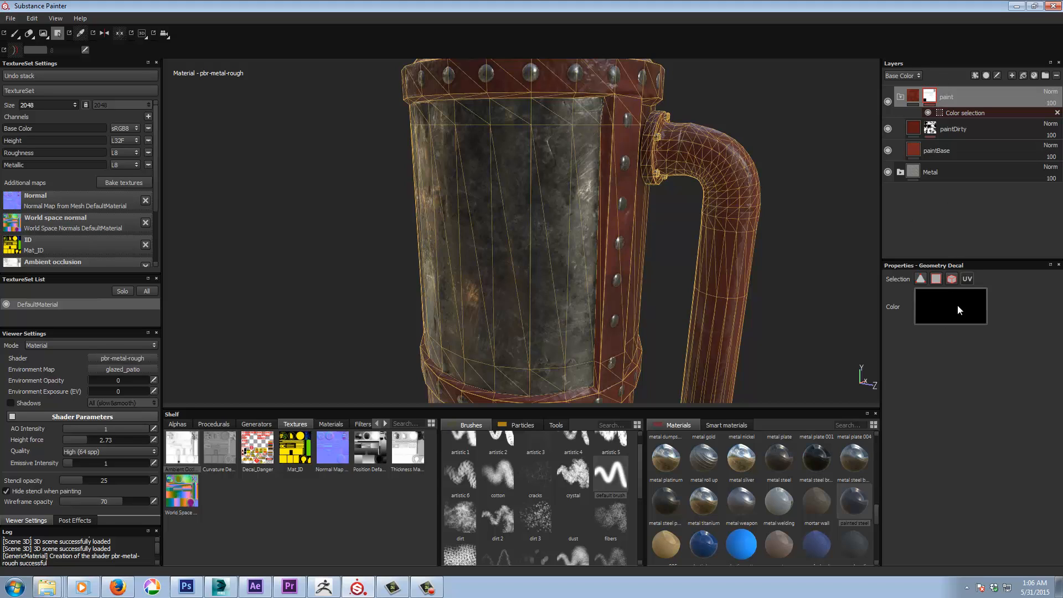
click(958, 304)
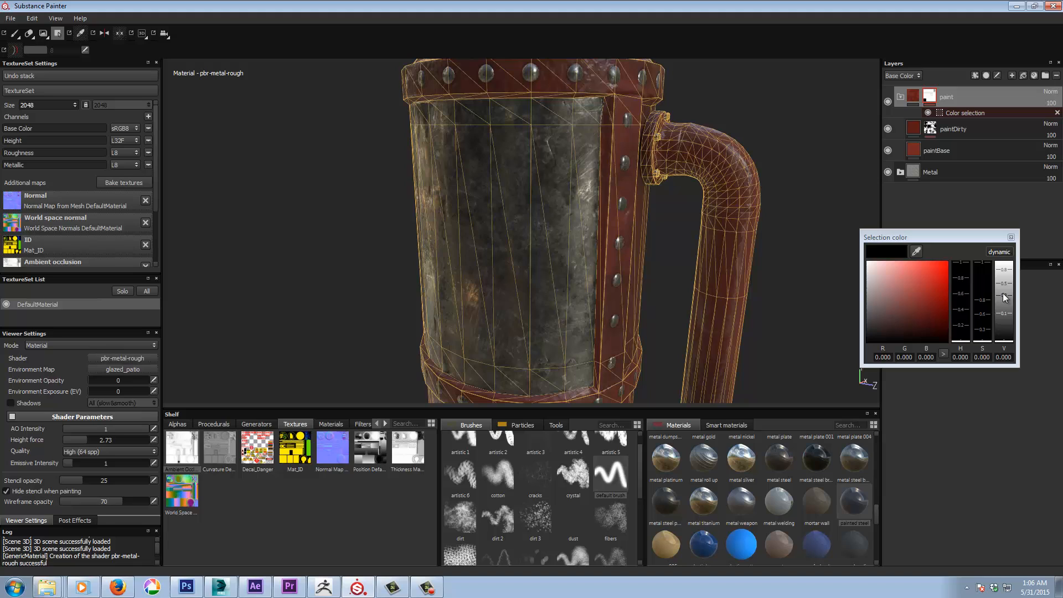
drag(1005, 298, 1004, 264)
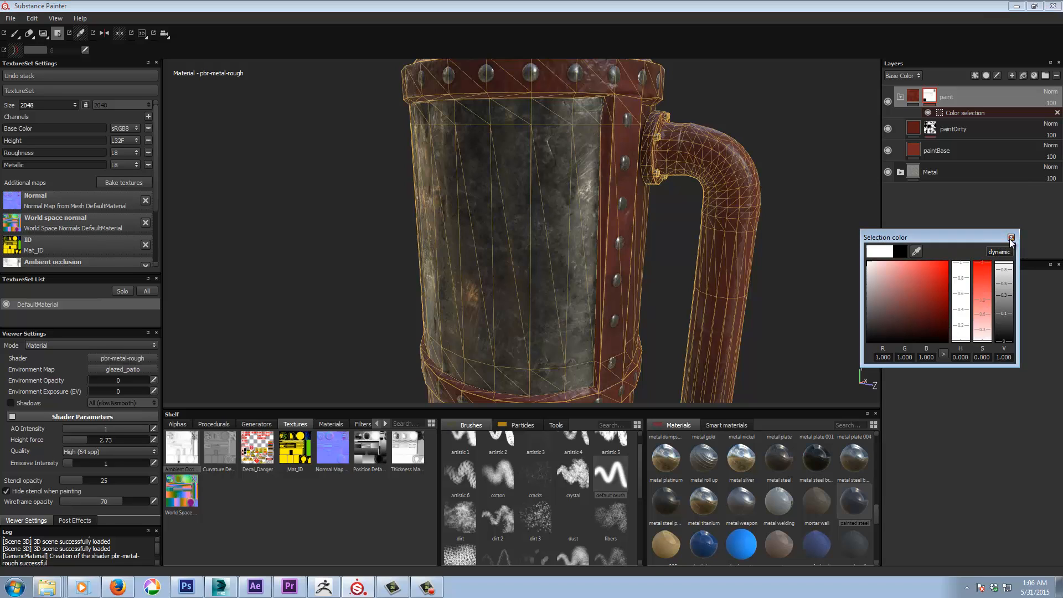
click(1011, 242)
Set the selection color back to black and fill the upper and lower body panels' UV islands in the paint mask
click(961, 310)
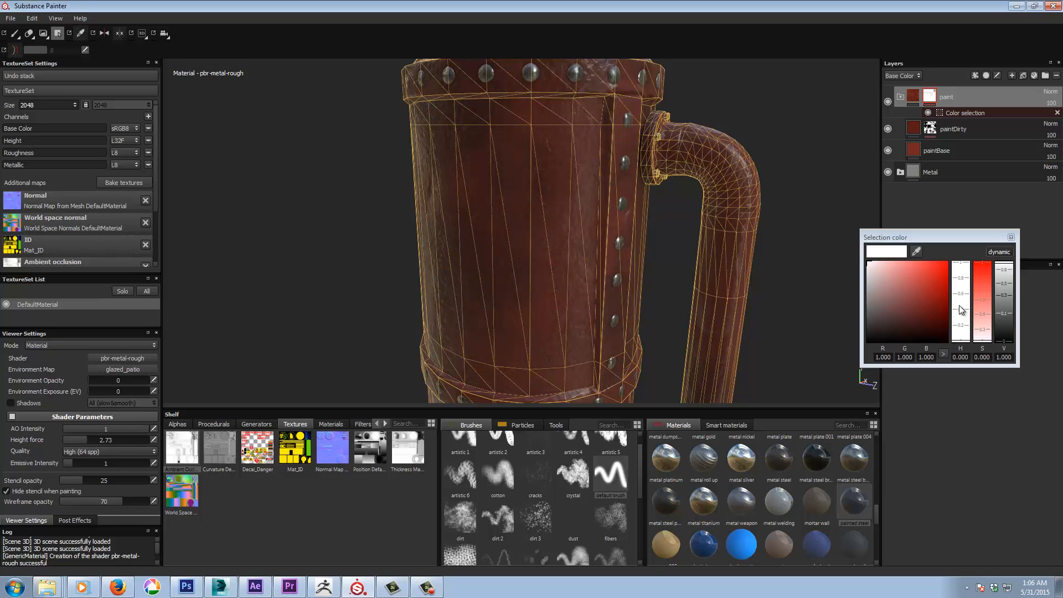
drag(1002, 267, 1007, 355)
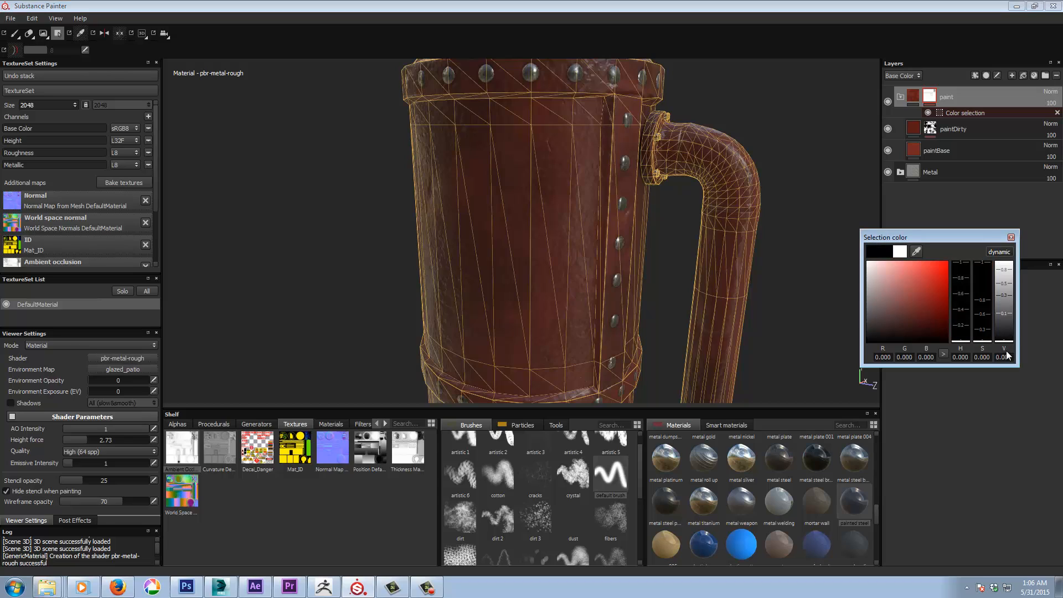
click(1012, 237)
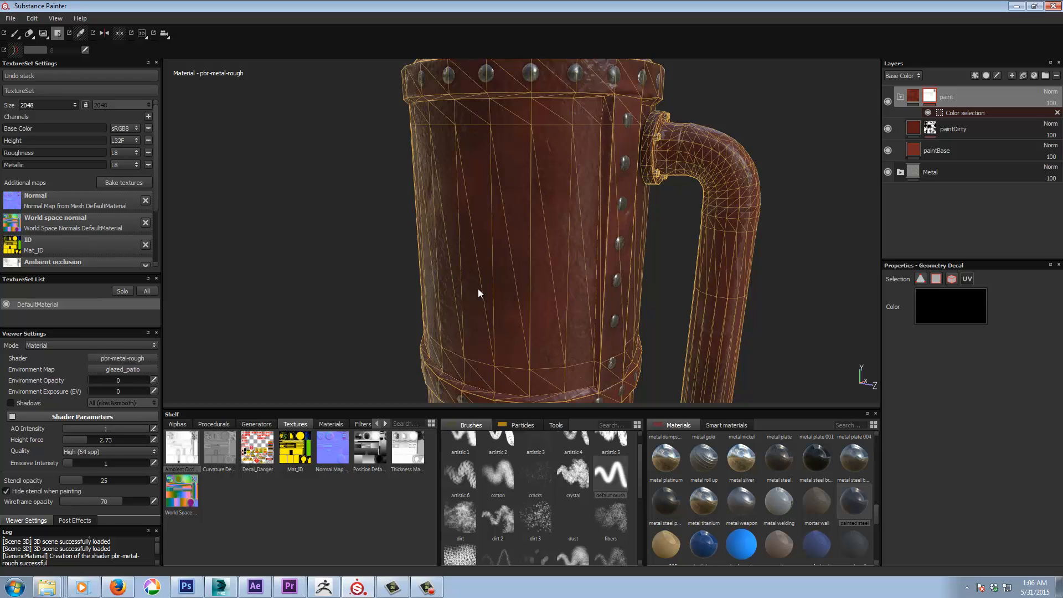
alt+drag(536, 190, 689, 228)
alt+drag(647, 316, 514, 238)
alt+drag(678, 162, 768, 263)
alt+middle_drag(769, 262, 620, 239)
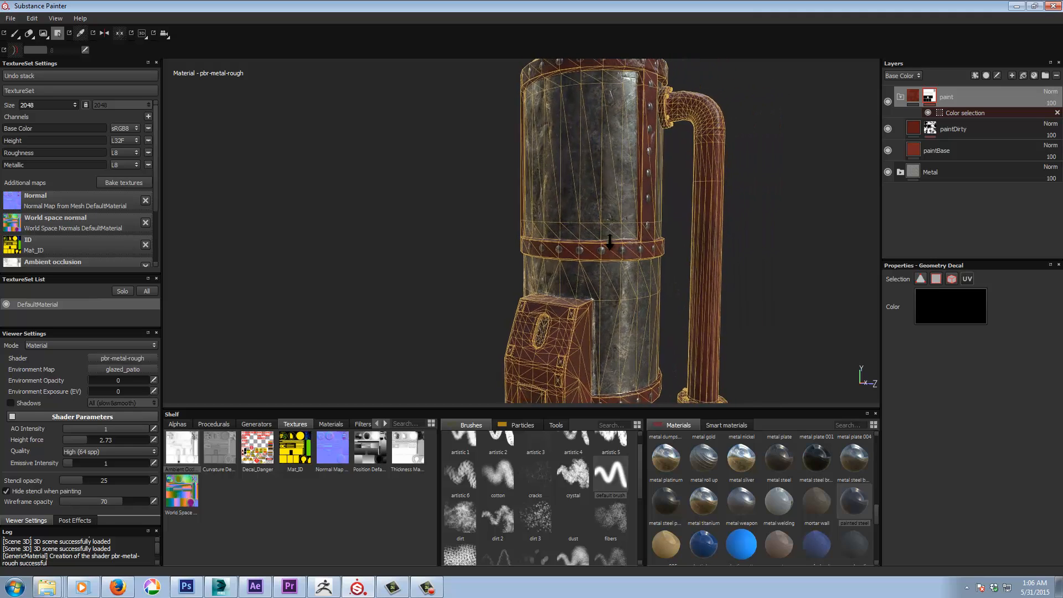
alt+right_drag(621, 239, 487, 264)
mouse_move(668, 245)
alt+middle_down()
mouse_move(679, 242)
mouse_move(669, 249)
alt+middle_up()
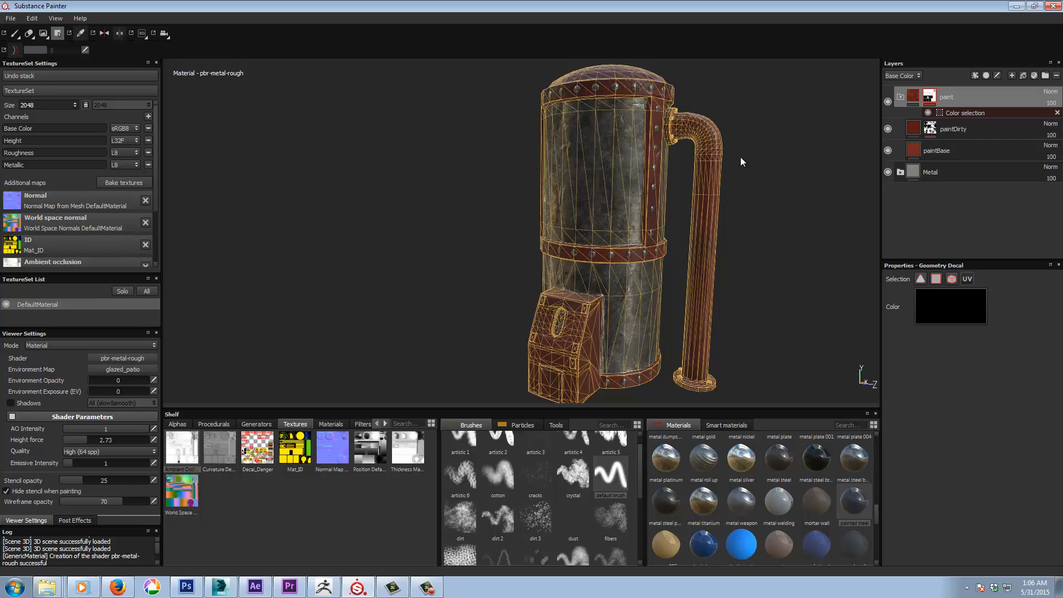
alt+drag(780, 214, 799, 214)
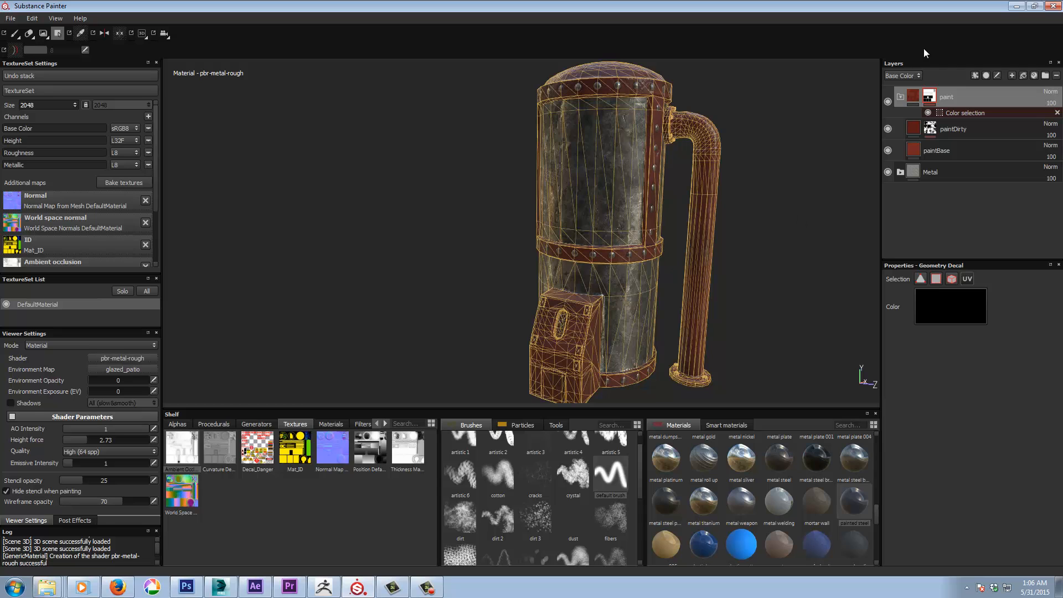
alt+right_drag(760, 118, 723, 195)
alt+middle_drag(762, 181, 766, 177)
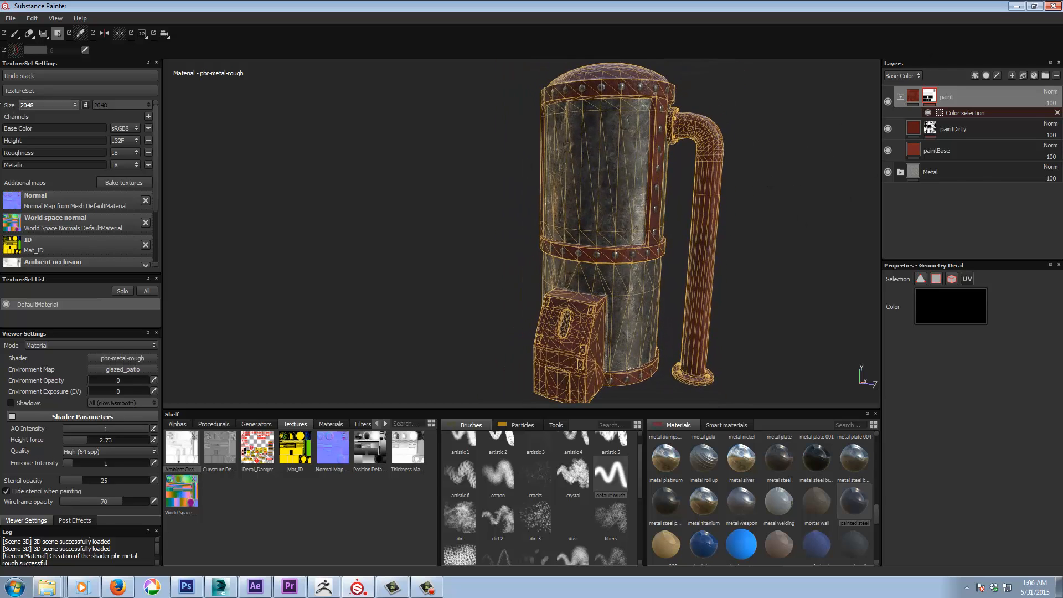
Switch to the Paint tool and inspect the bare-metal body panels against the painted bands and pipe
click(15, 33)
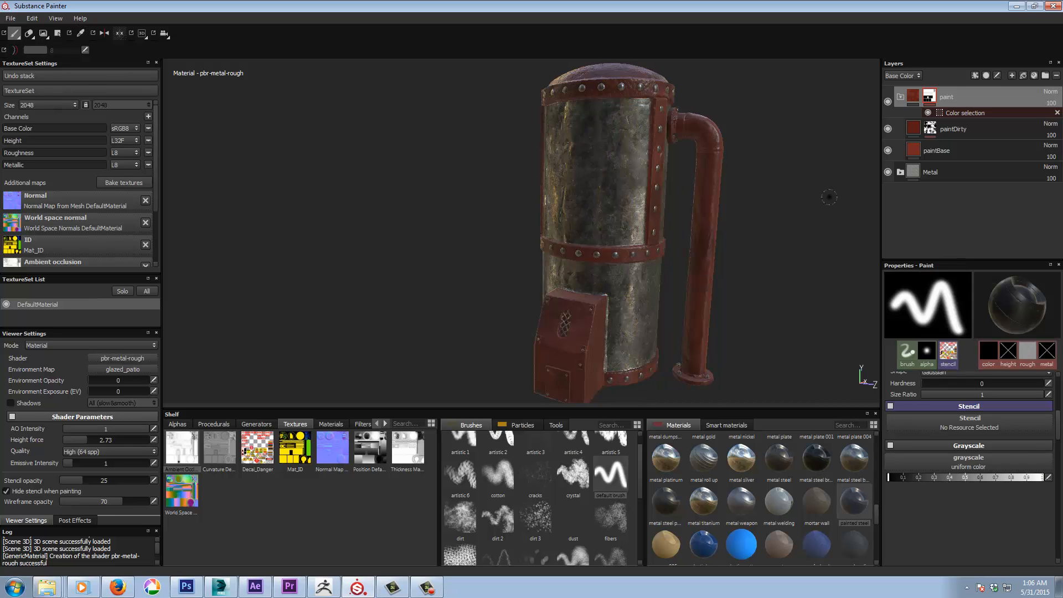
alt+drag(829, 197, 752, 181)
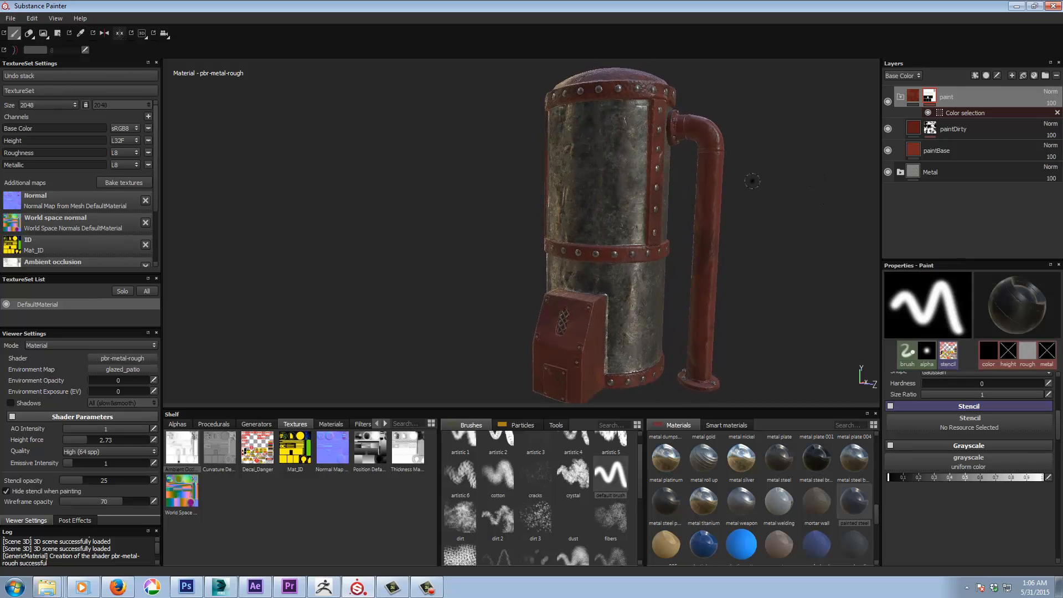
alt+right_drag(778, 184, 834, 191)
alt+middle_drag(785, 142, 763, 187)
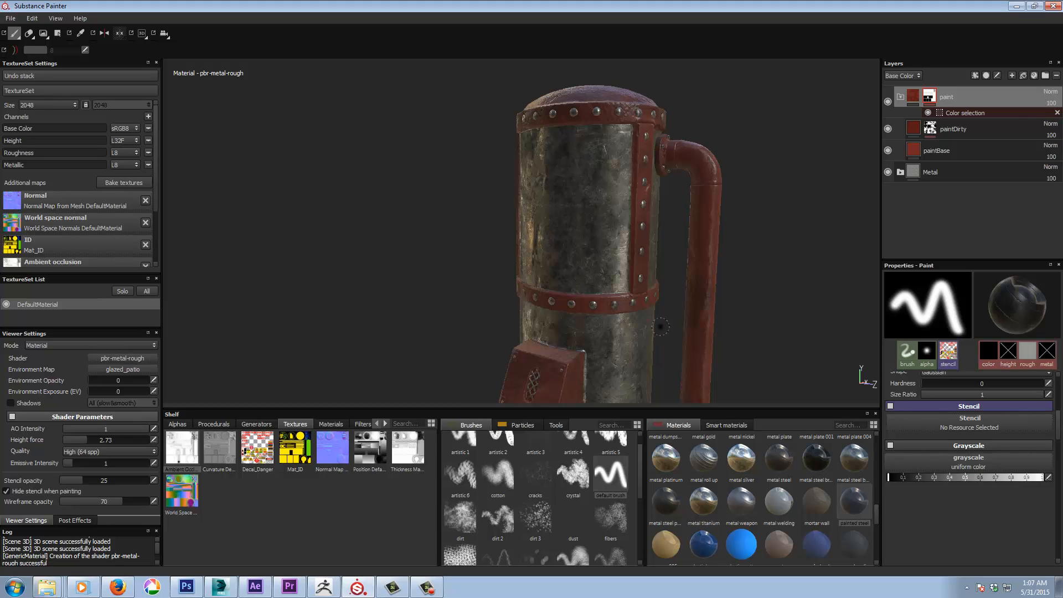
Add an MG Metal Edge Wear generator to the paint folder's mask and turn its Invert option on
click(975, 75)
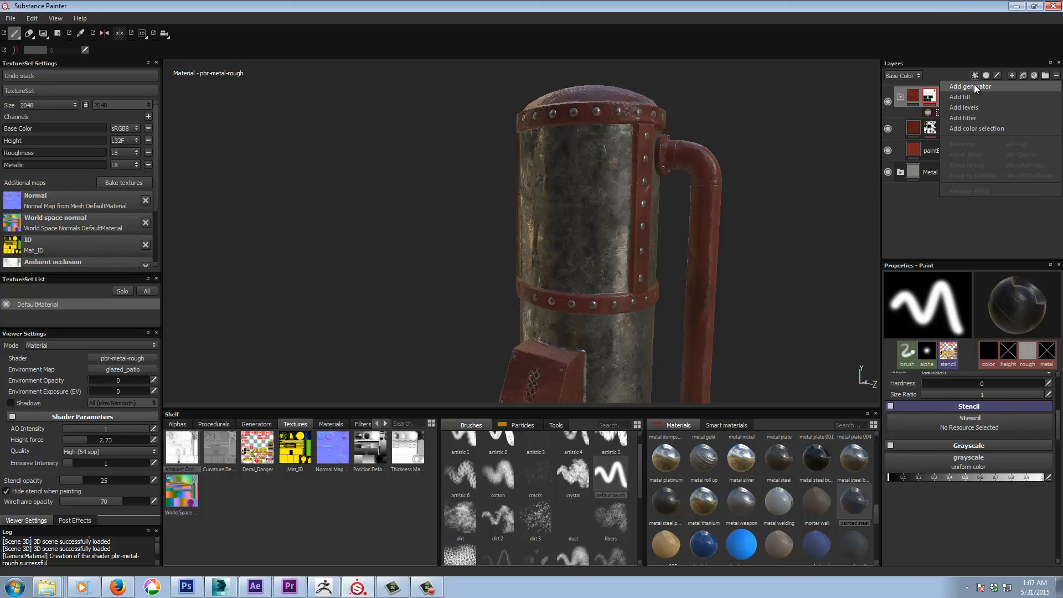
click(974, 85)
click(991, 298)
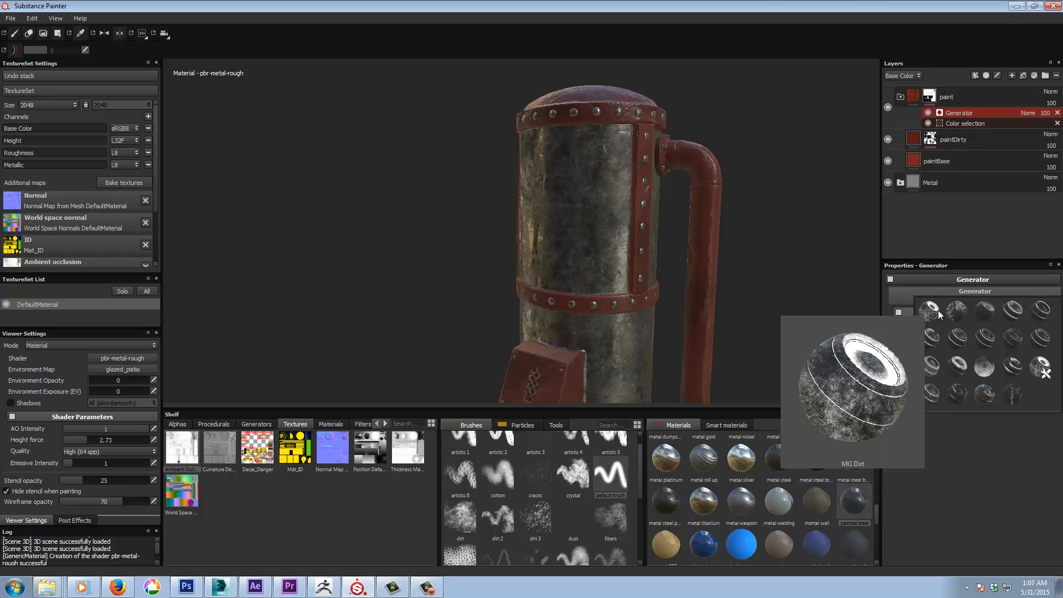
mouse_move(951, 311)
mouse_move(1006, 311)
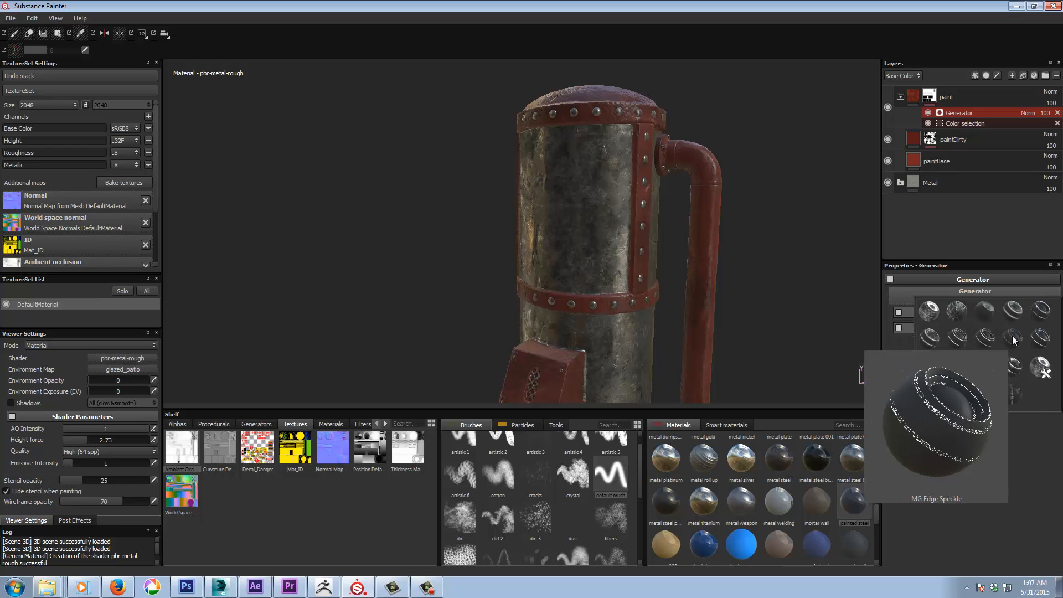
mouse_move(1008, 363)
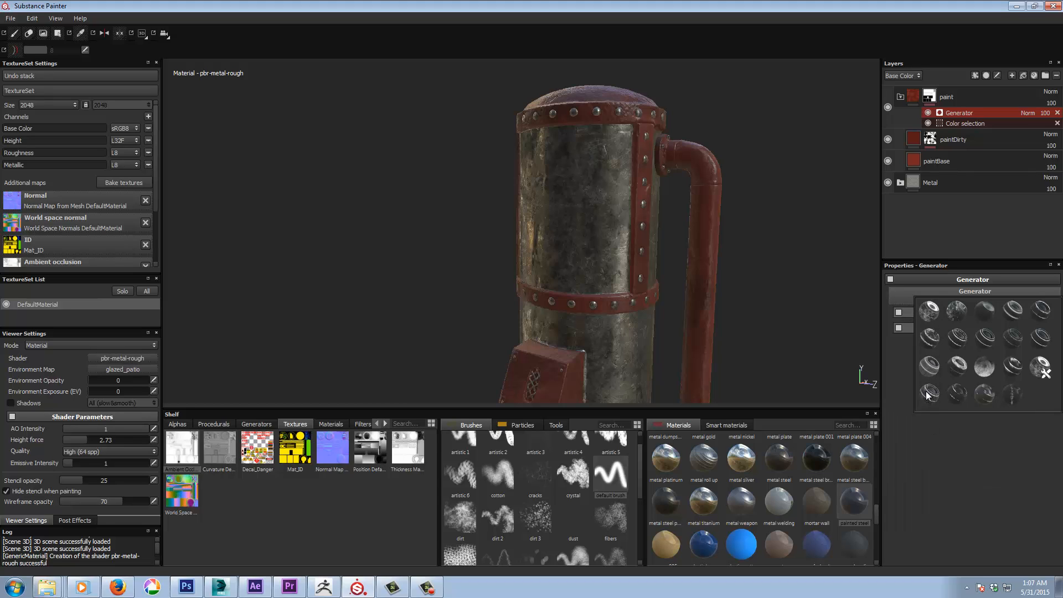
click(928, 395)
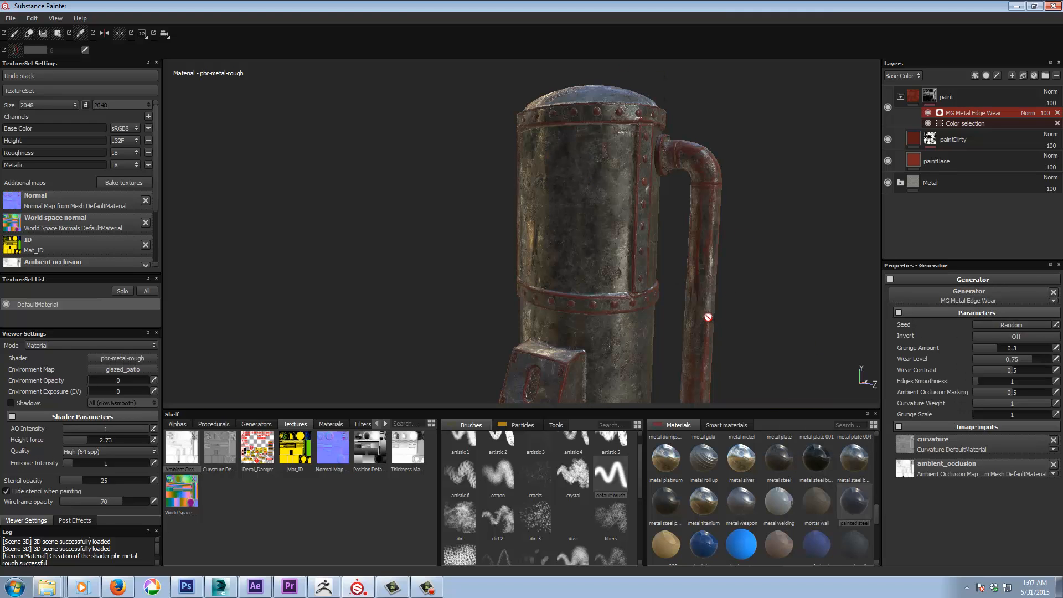
click(1001, 335)
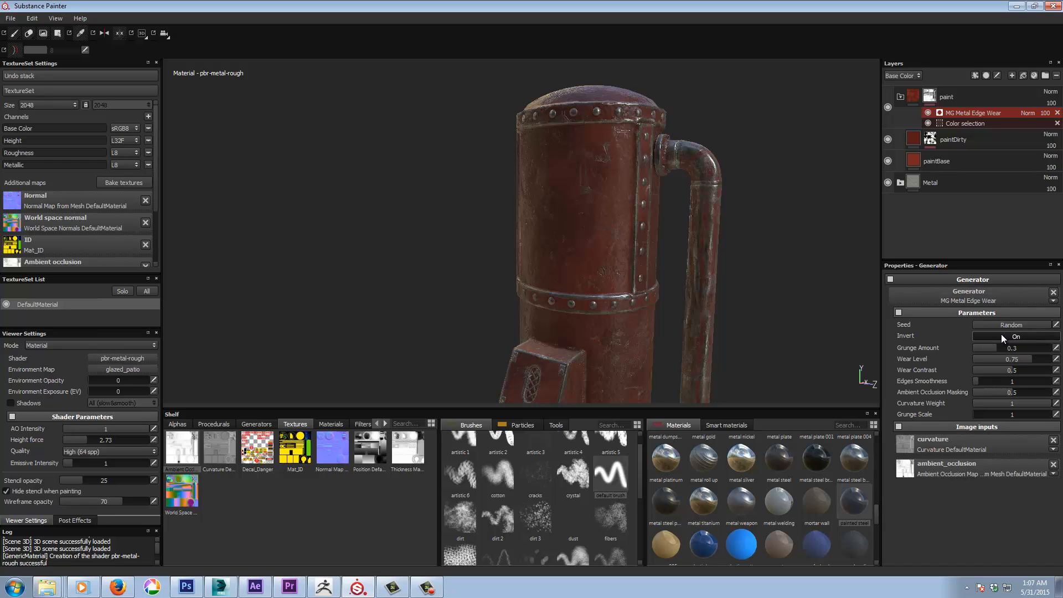
mouse_move(757, 248)
alt+mouse_down()
mouse_move(776, 250)
mouse_move(718, 254)
mouse_move(750, 242)
mouse_move(748, 261)
alt+mouse_up()
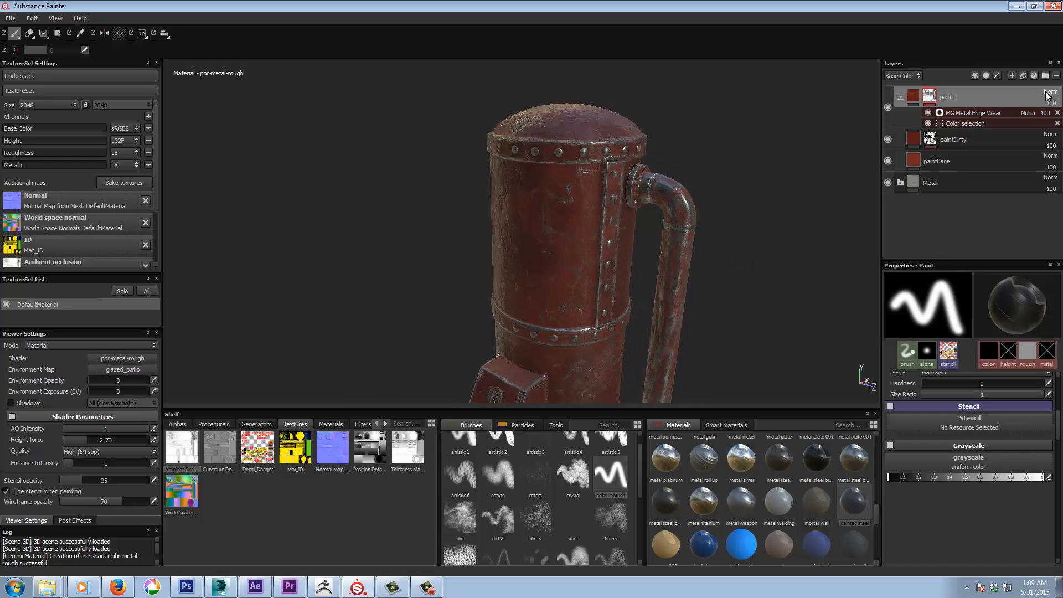
Add a new folder above the paint folder and name it paint_vary
click(1045, 75)
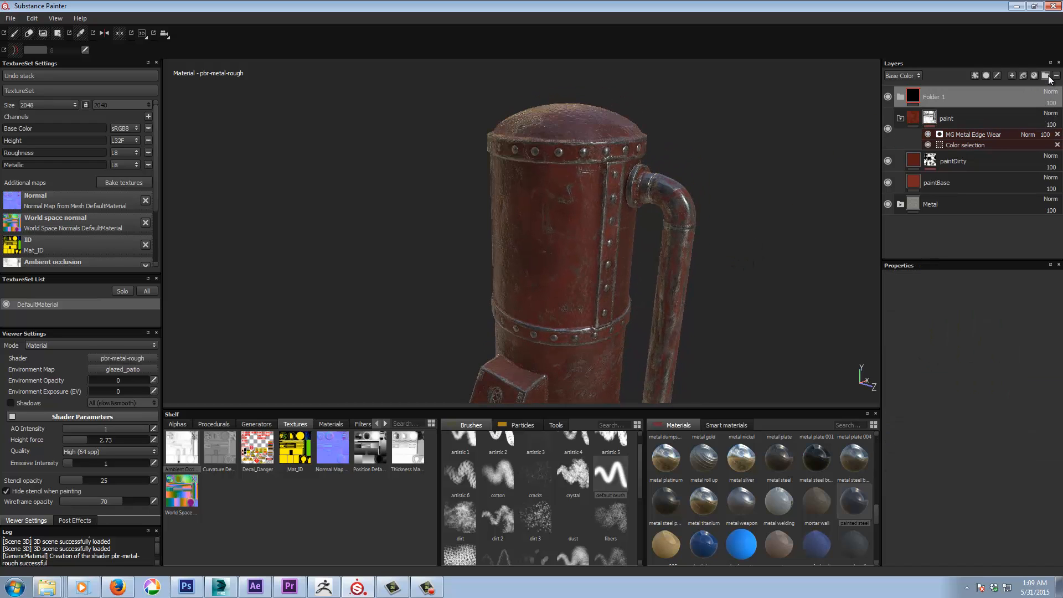
double_click(936, 95)
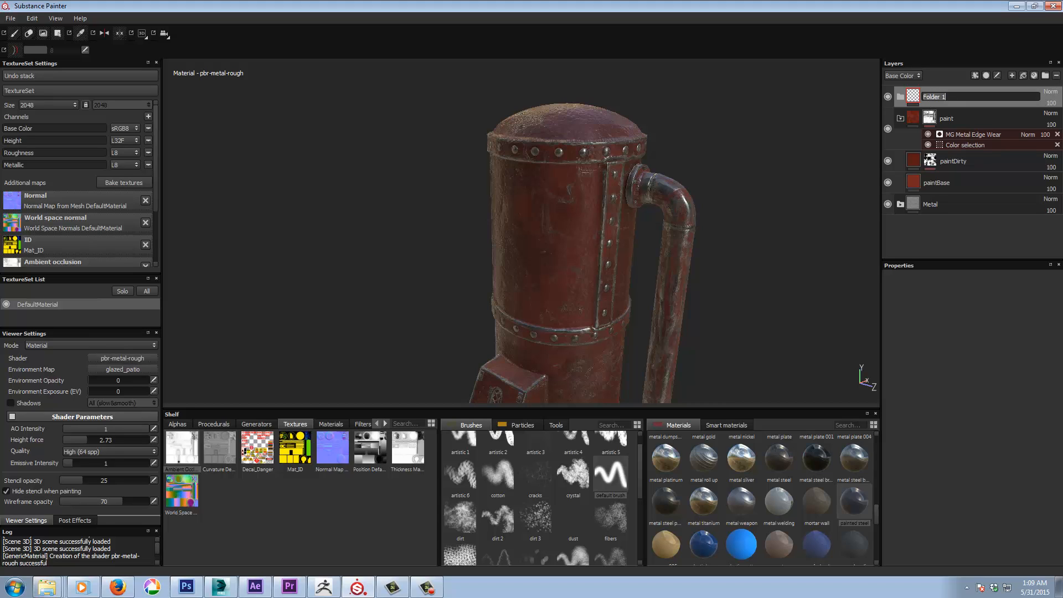
text(paint_vary)
key(Return)
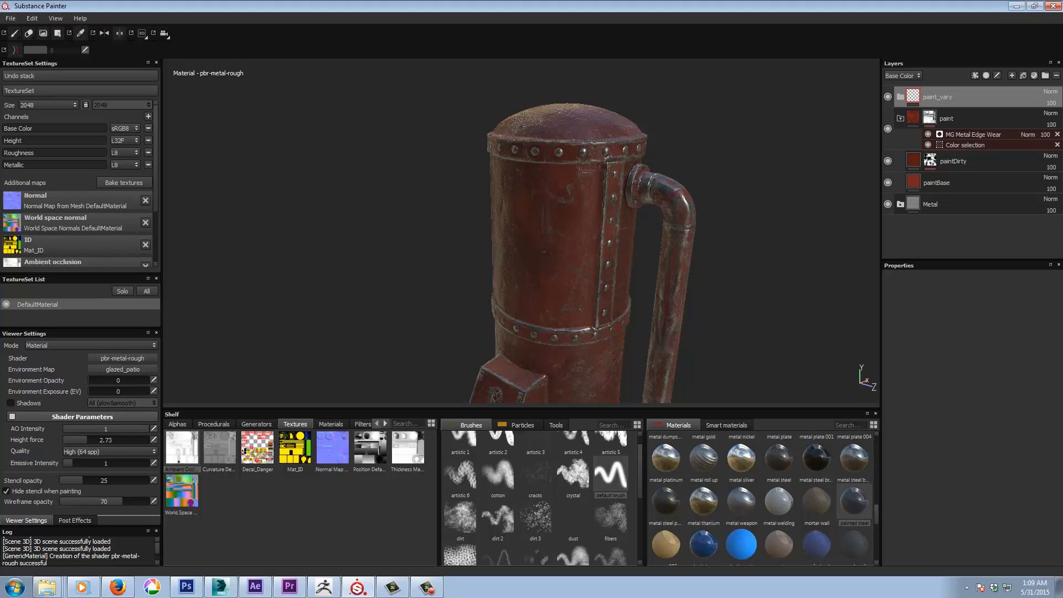
Move the paintDirty and paintBase layers together into the paint_vary folder and collapse it
click(948, 161)
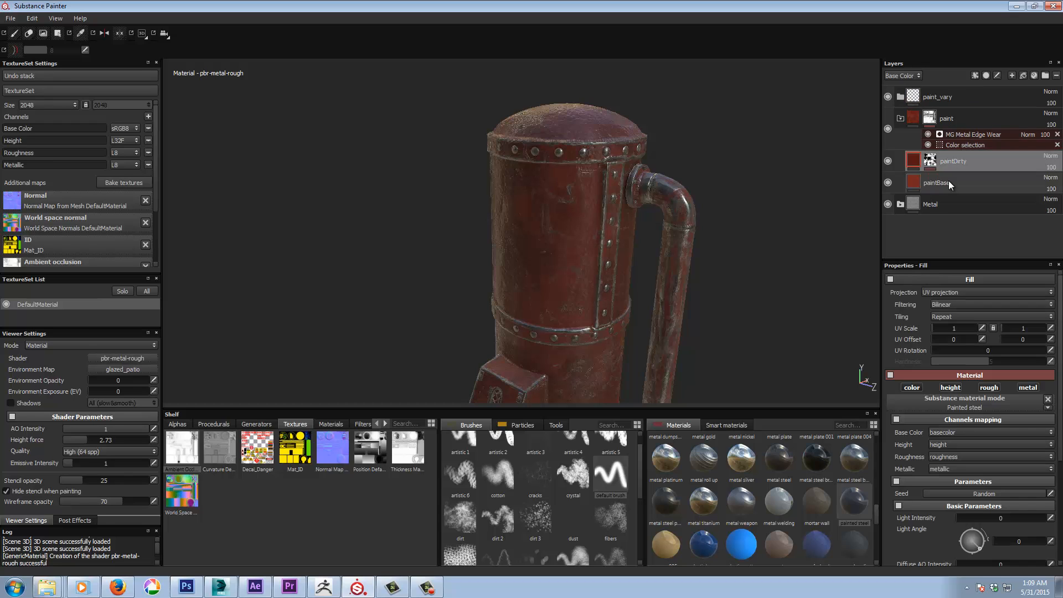
shift+click(948, 183)
drag(951, 164, 945, 95)
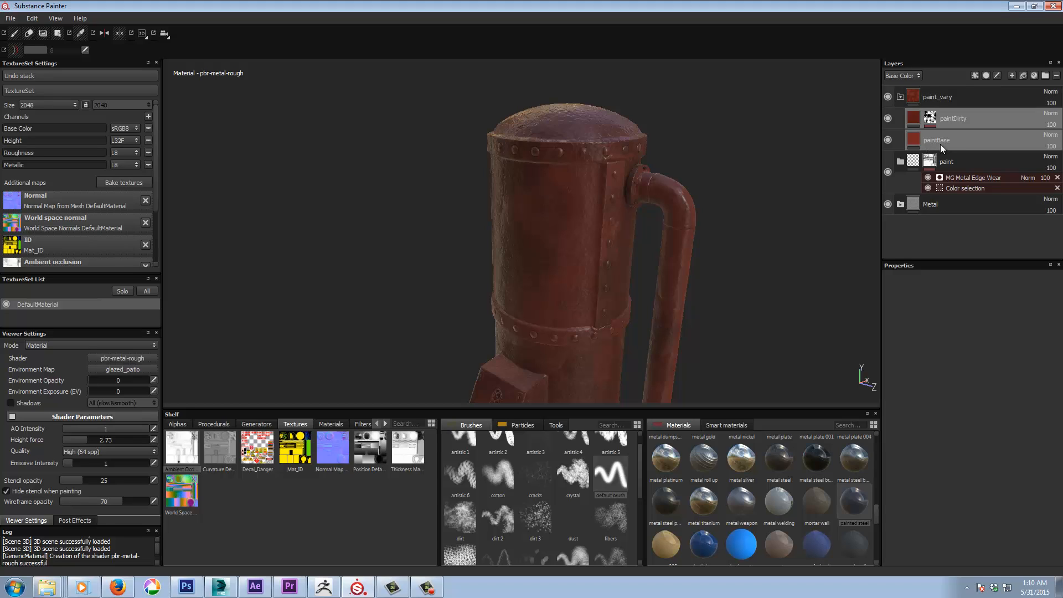
click(902, 96)
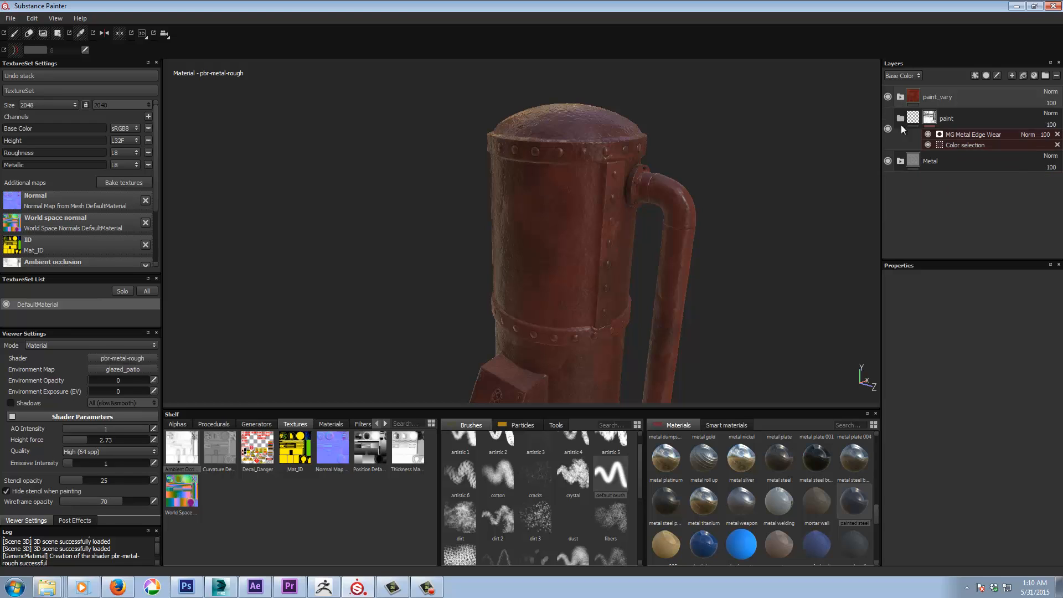
Move the paintDirty and paintBase layers out of the paint_vary folder and return them to it
mouse_move(948, 97)
mouse_down()
mouse_move(956, 118)
mouse_move(949, 88)
mouse_up()
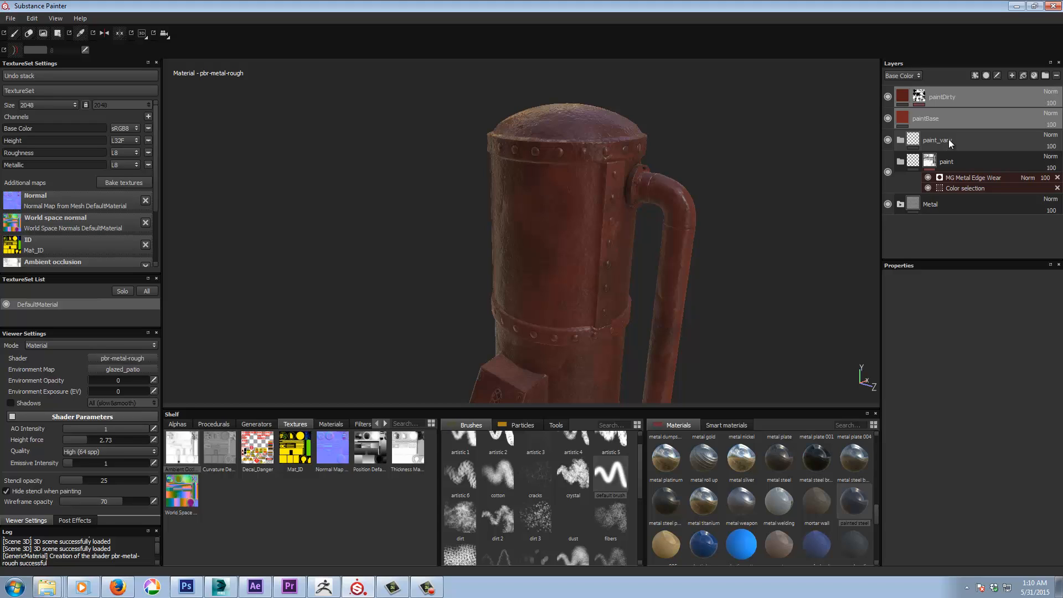
drag(964, 95, 962, 141)
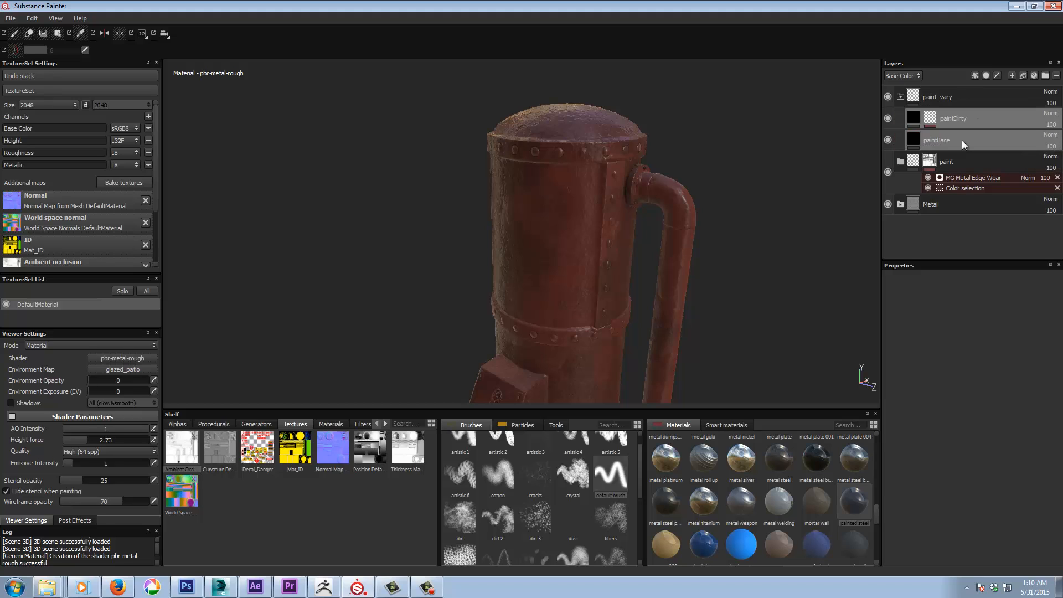
click(901, 97)
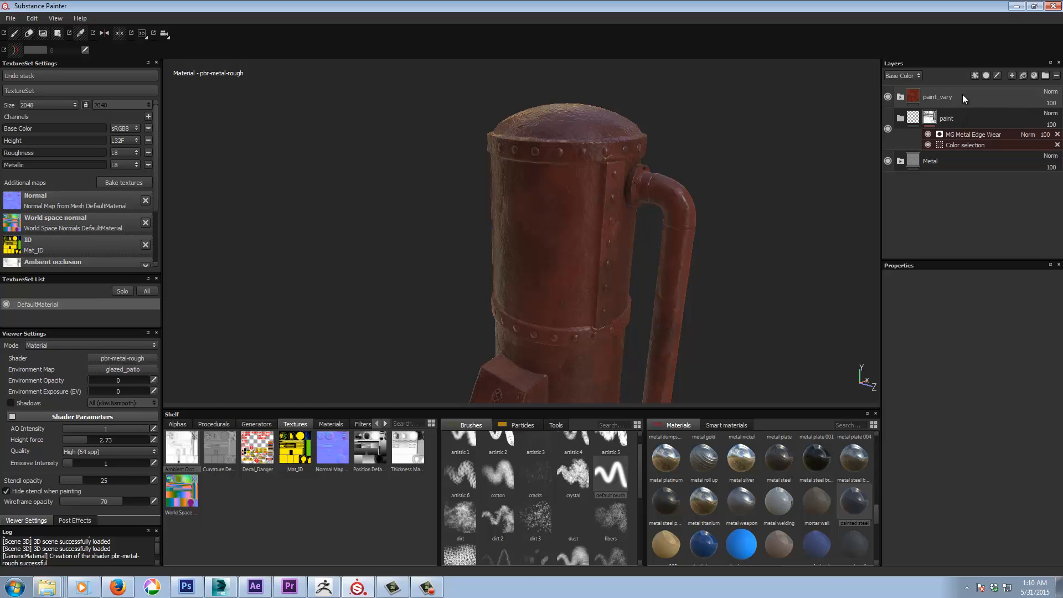
Move the paint_vary folder into the paint folder, above paintDirty, and give it a white mask
drag(954, 98, 968, 119)
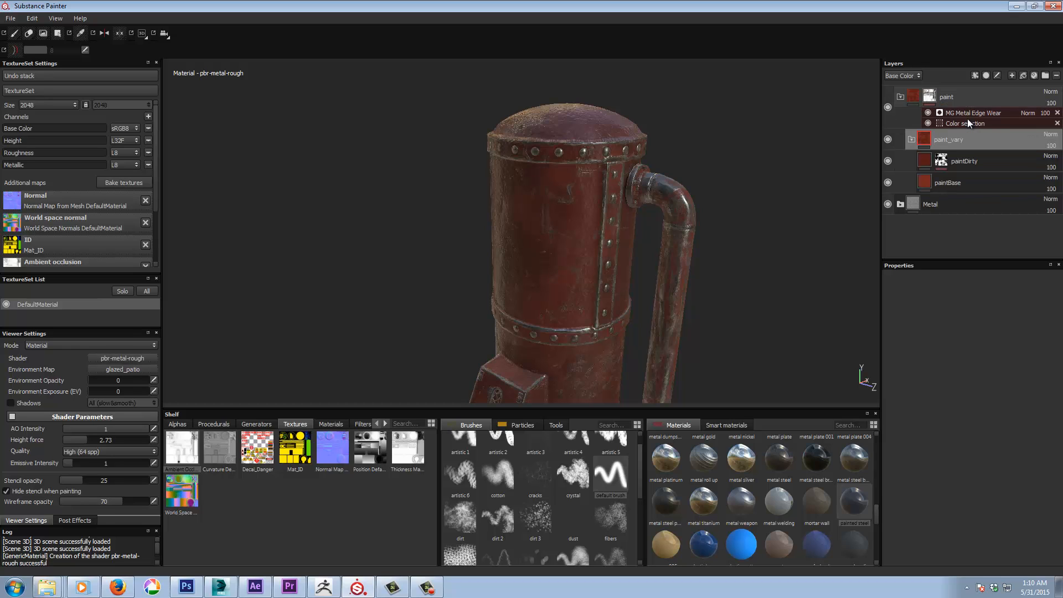
right_click(945, 139)
click(948, 144)
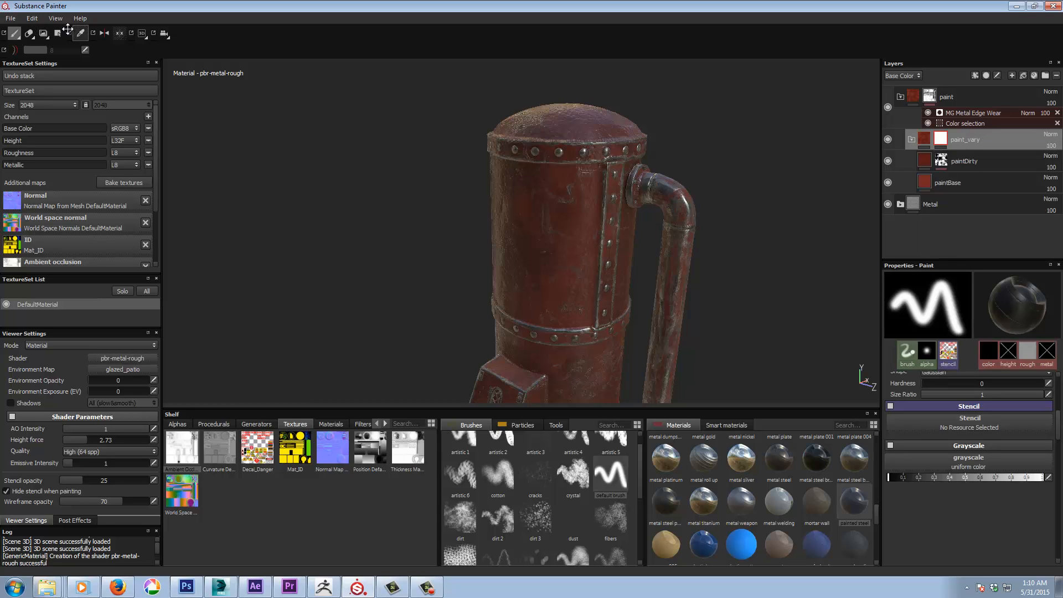
Polygon-fill the upper and lower cylindrical tank body panels with black on the paint_vary mask, and return to the Paint tool
click(57, 34)
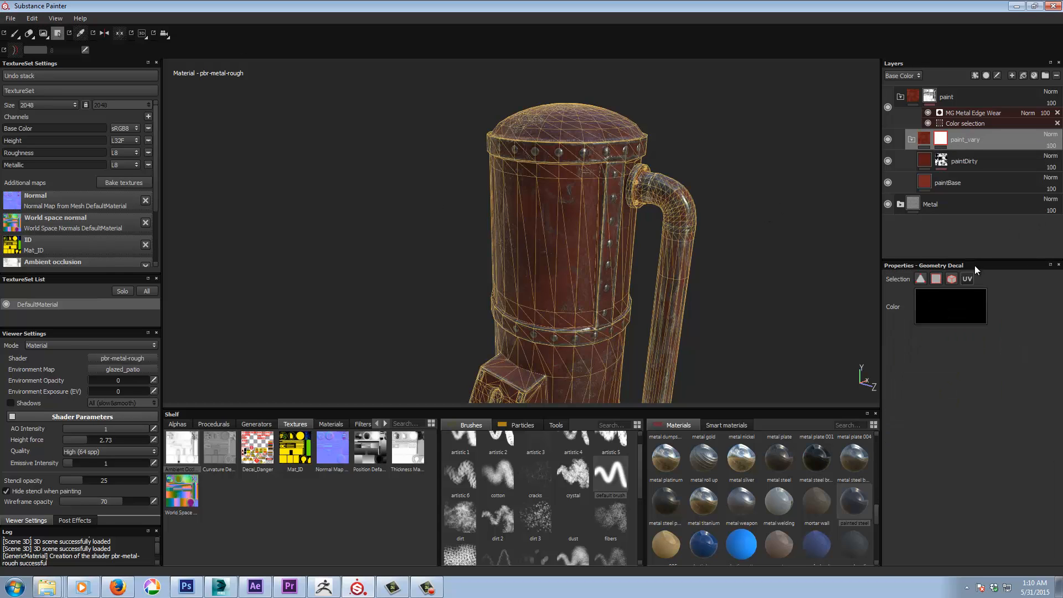
click(526, 211)
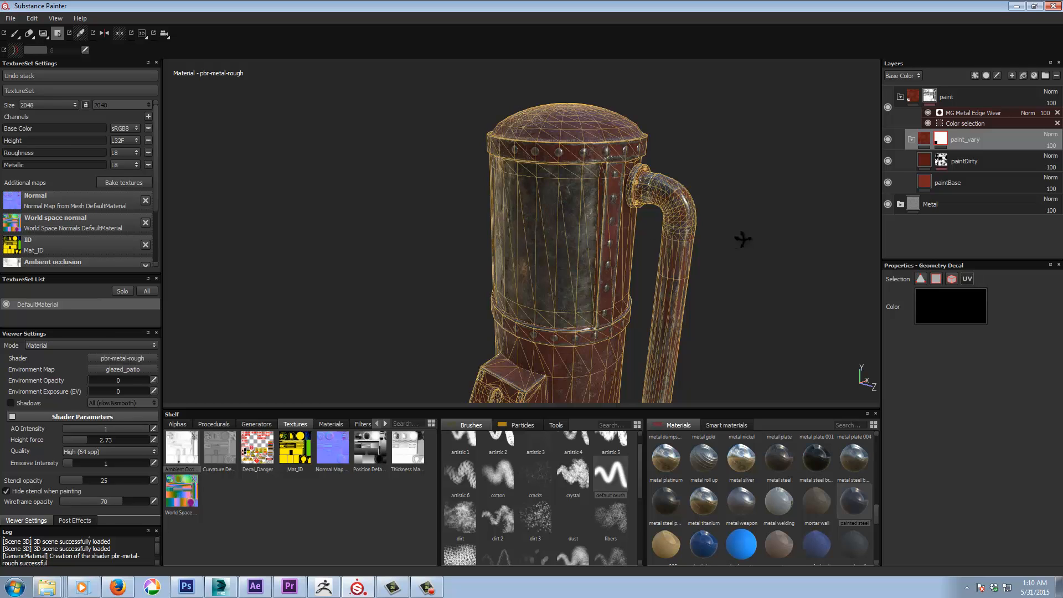
alt+drag(743, 239, 266, 275)
alt+right_drag(266, 275, 469, 242)
alt+middle_drag(468, 242, 623, 208)
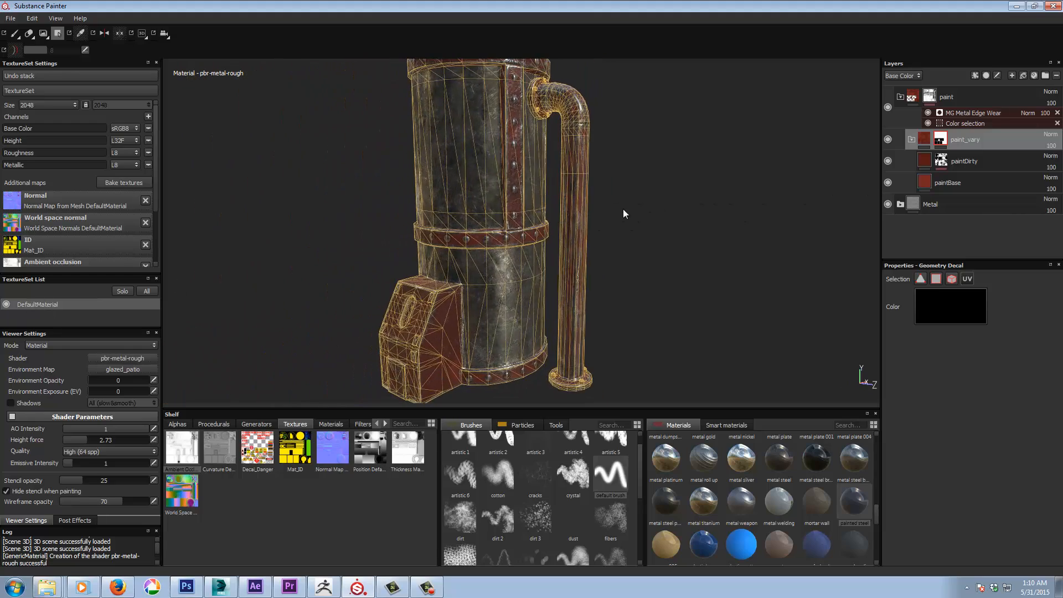
alt+drag(623, 209, 700, 208)
key(1)
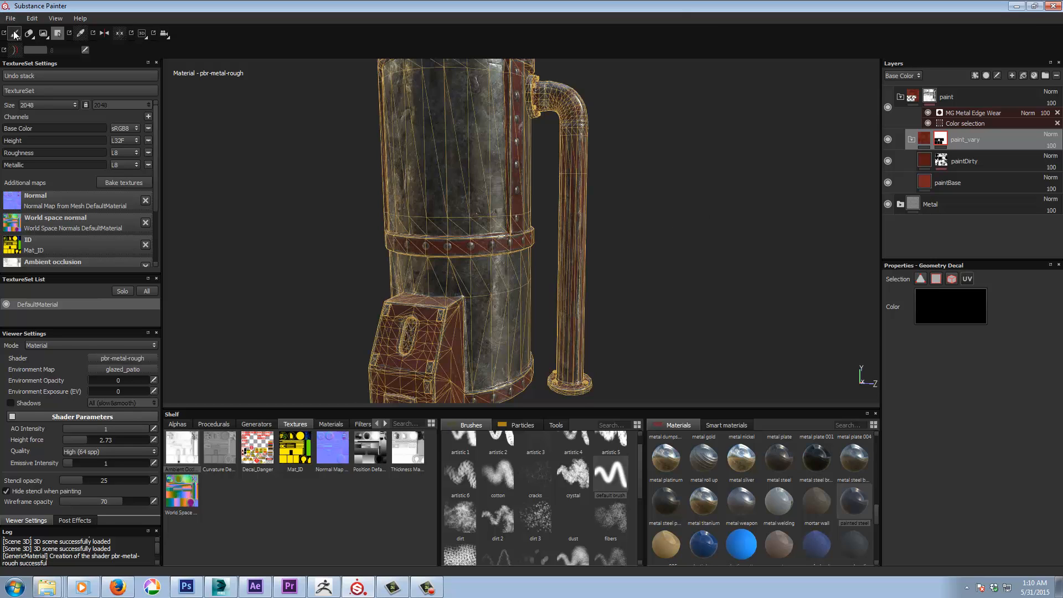
Examine the whole tank from several angles, comparing the bare metal body with the painted parts, and collapse the paint folder
mouse_move(648, 178)
alt+mouse_down()
mouse_move(589, 194)
mouse_move(601, 192)
alt+mouse_up()
alt+right_drag(681, 183, 699, 176)
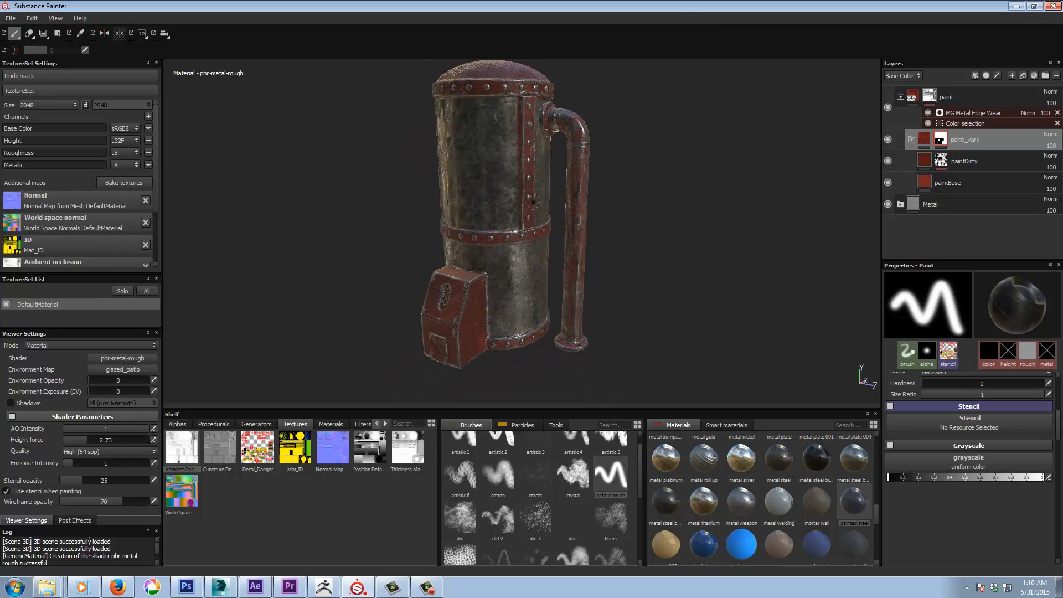
alt+middle_drag(699, 176, 765, 194)
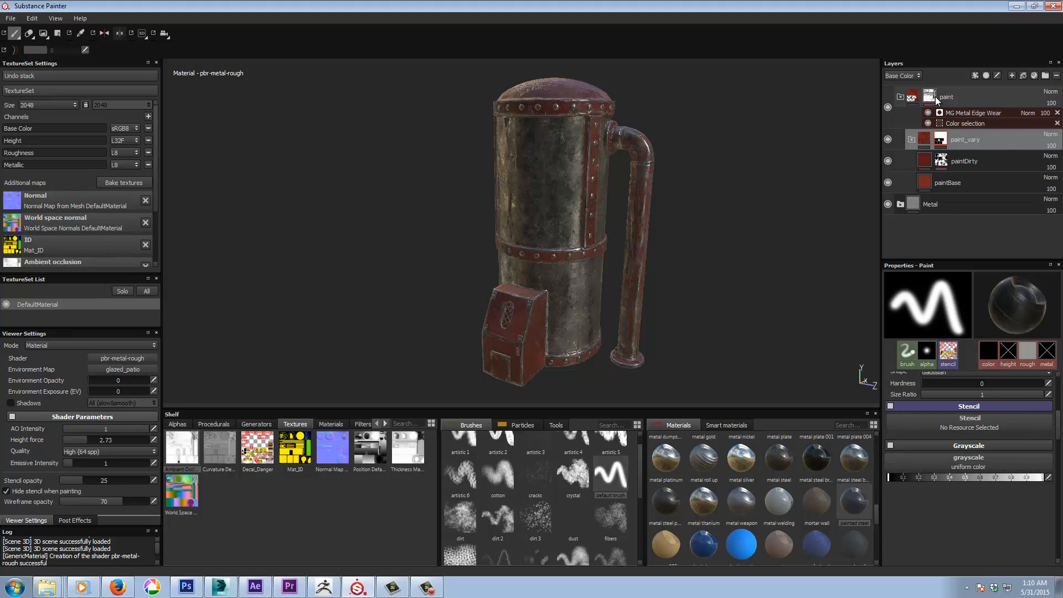
mouse_move(945, 142)
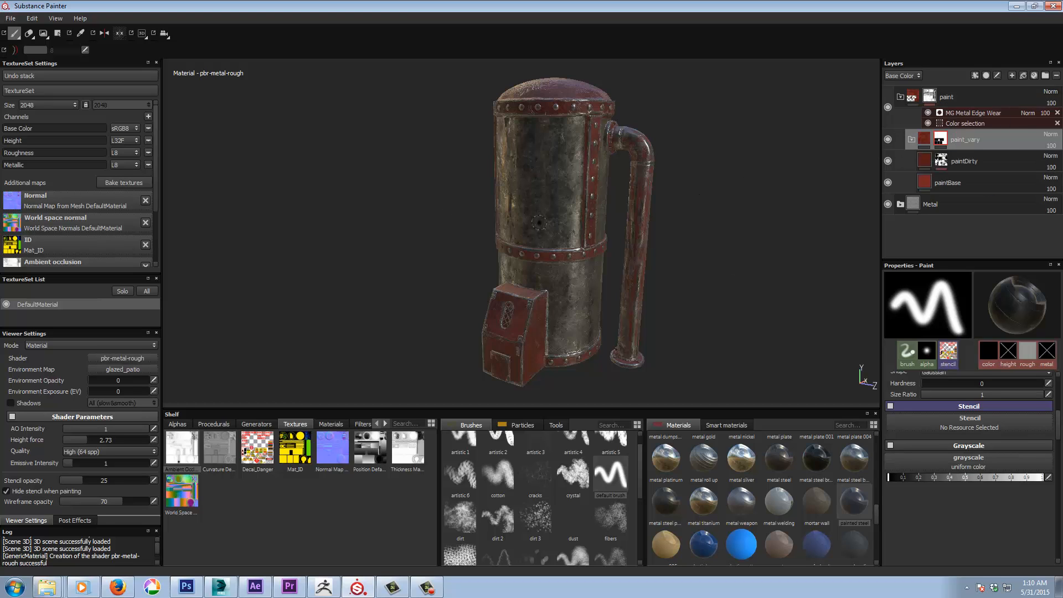
alt+drag(779, 256, 789, 244)
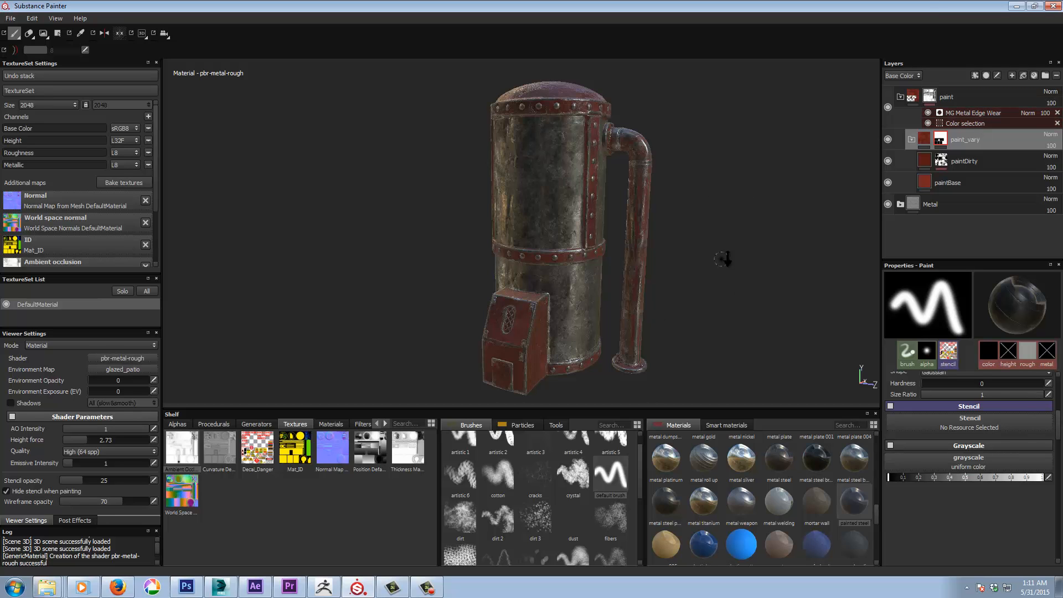
alt+right_drag(726, 258, 1058, 303)
alt+middle_drag(757, 204, 807, 259)
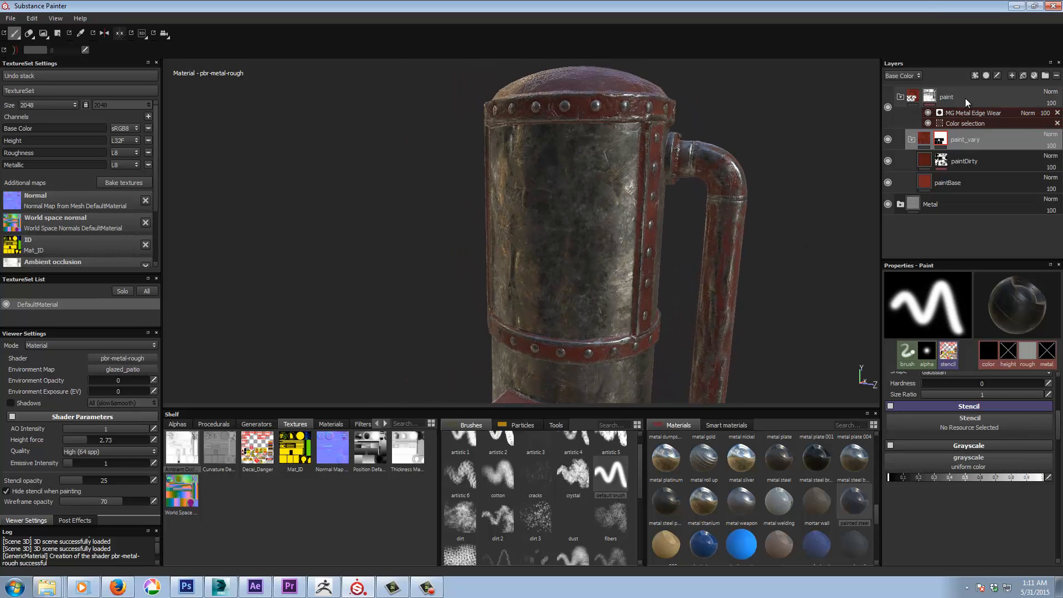
click(900, 96)
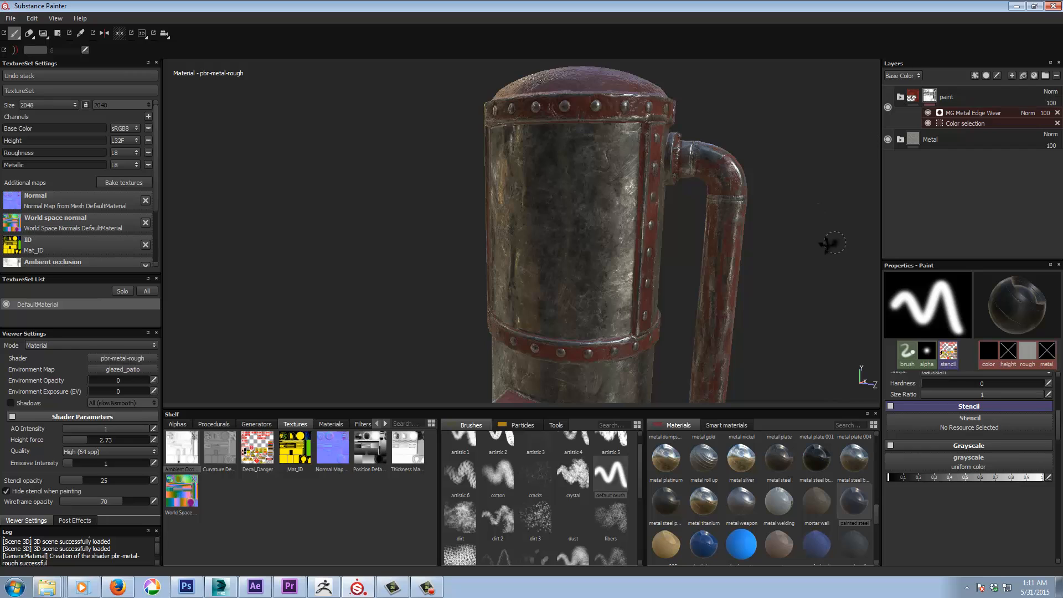
alt+drag(828, 239, 795, 234)
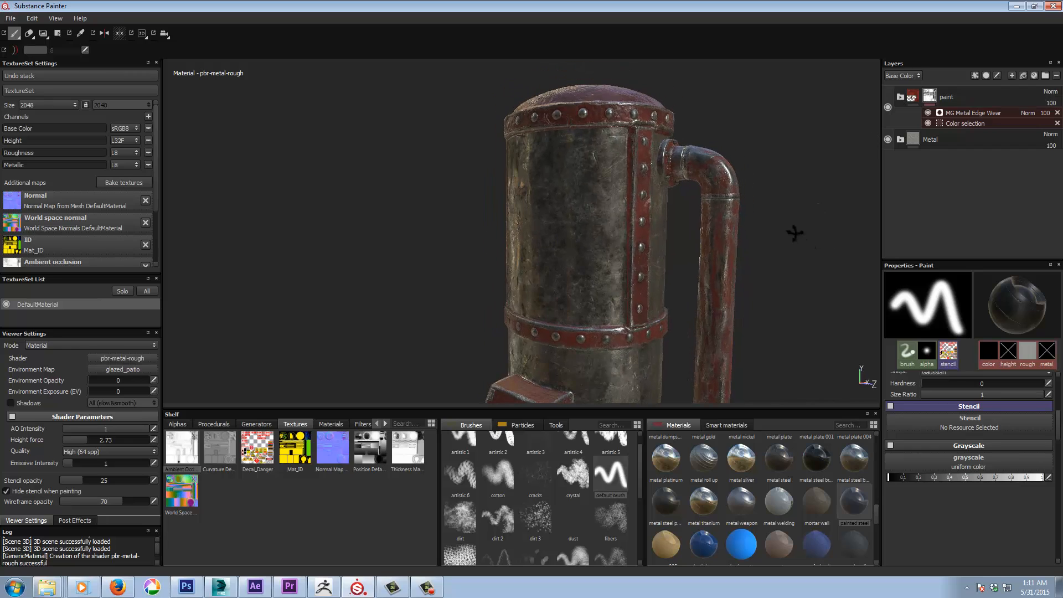
Open the paint mask's MG Metal Edge Wear settings and examine the wear along the rivets, seams and bands up close
click(974, 113)
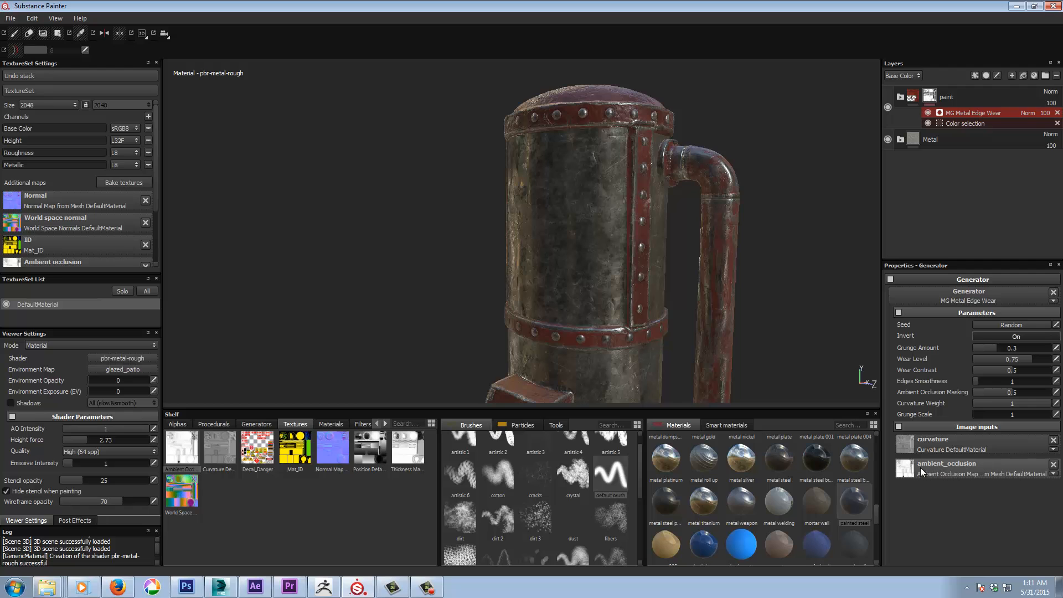
drag(920, 467, 804, 232)
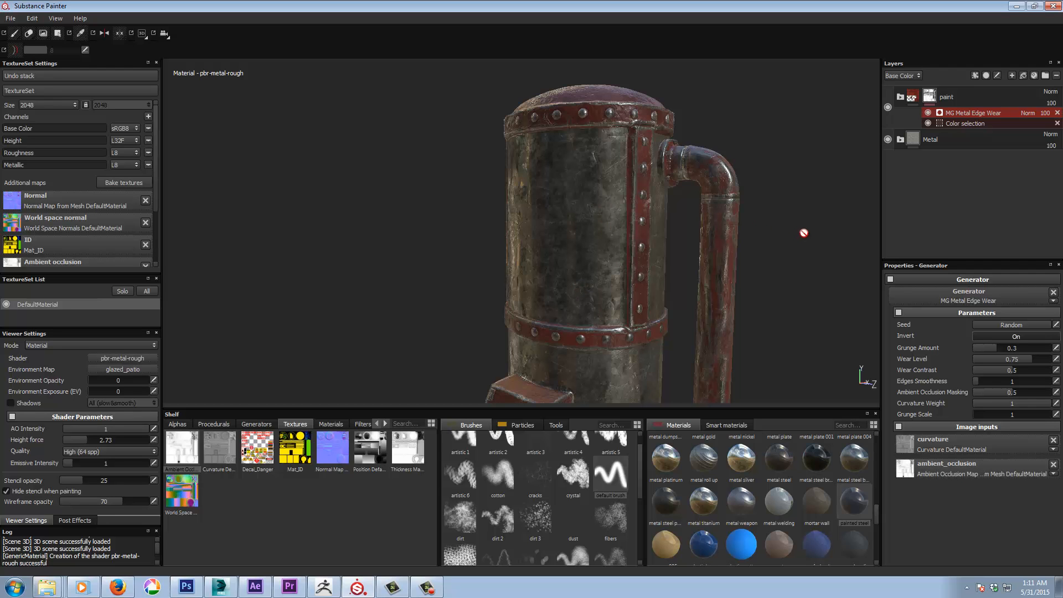
alt+right_drag(778, 226, 892, 235)
alt+middle_drag(603, 170, 647, 261)
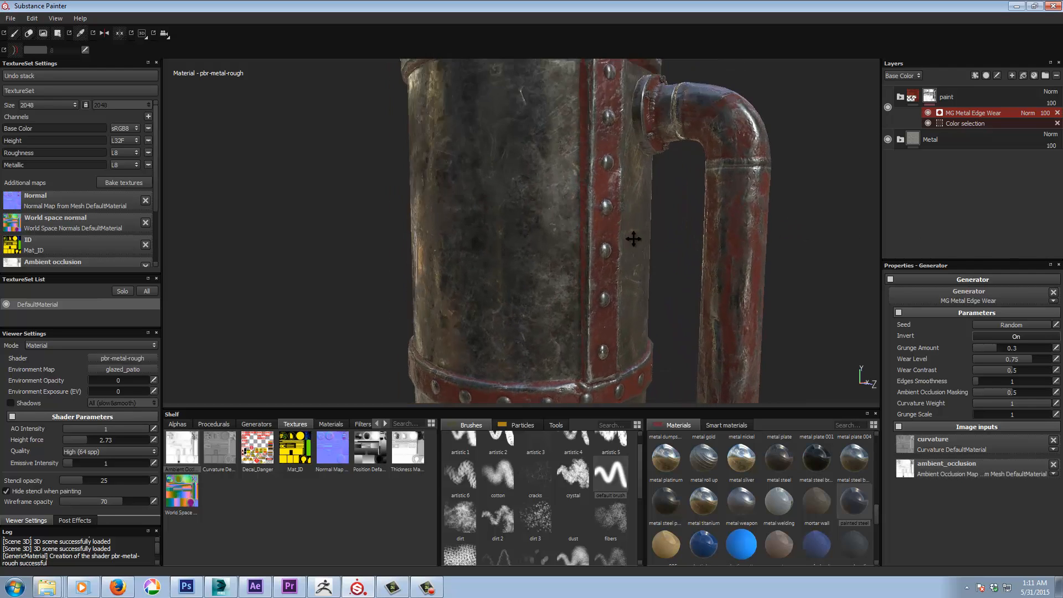
alt+right_drag(564, 221, 1021, 247)
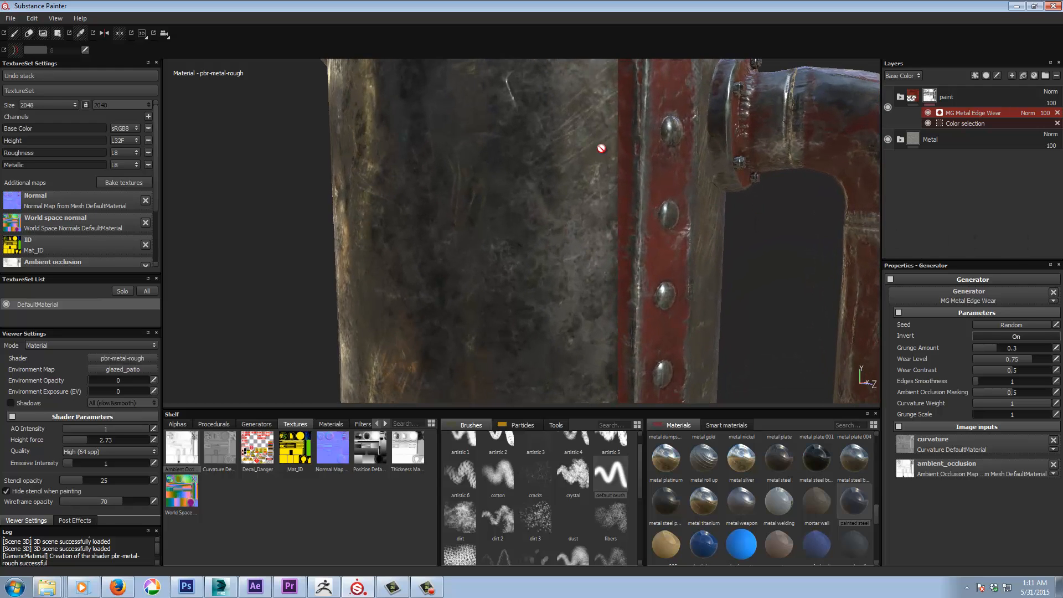
alt+middle_drag(597, 157, 577, 241)
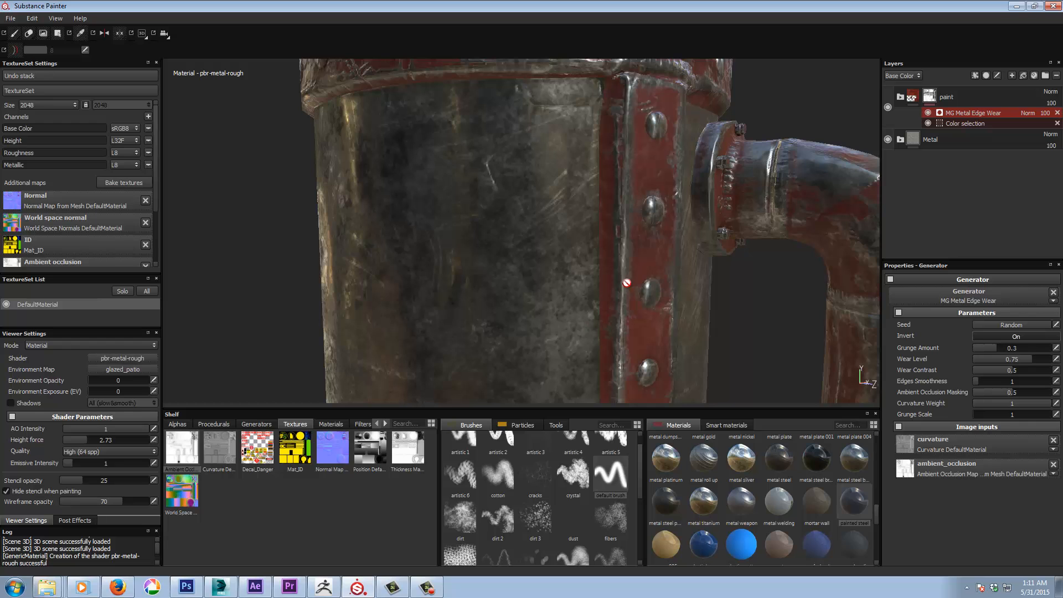
alt+right_drag(664, 280, 121, 306)
alt+middle_drag(527, 297, 527, 158)
alt+middle_drag(555, 333, 525, 244)
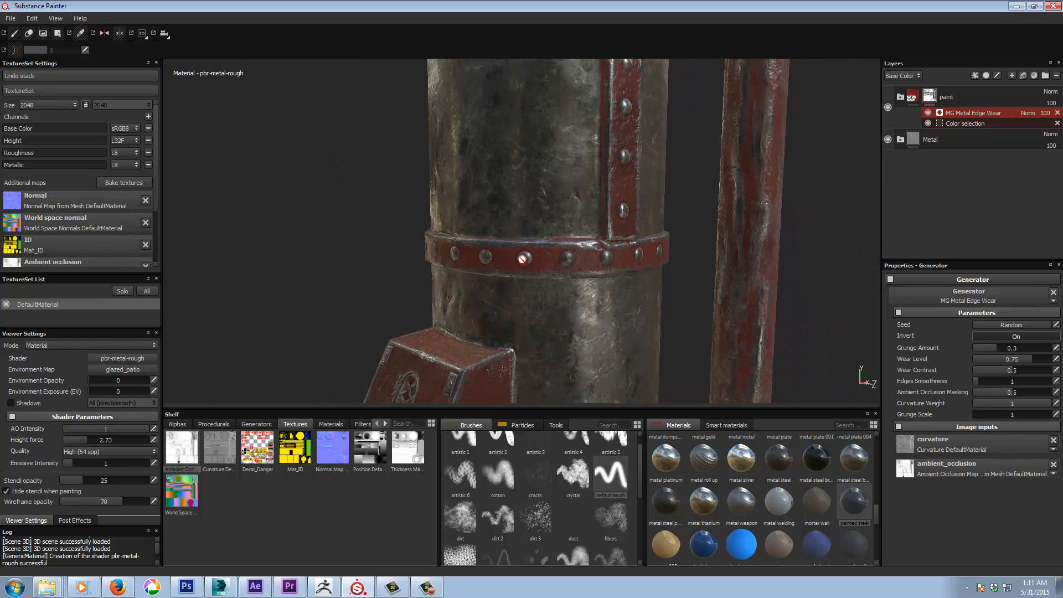
alt+drag(522, 259, 575, 307)
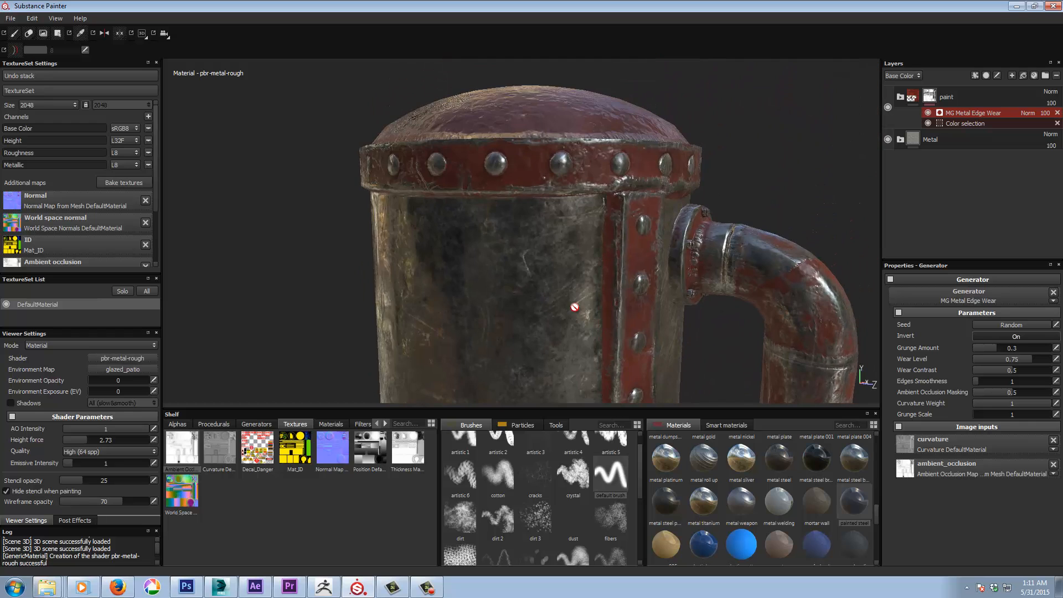
alt+middle_drag(575, 307, 552, 256)
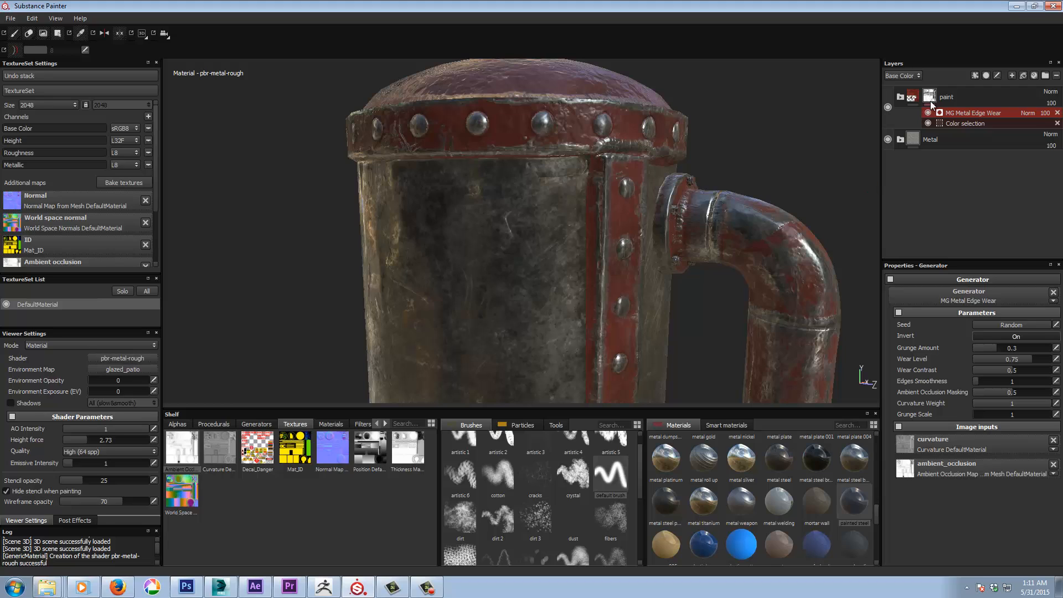
Expand the paint folder, make the paint_vary mask active for painting and choose the default brush
click(899, 97)
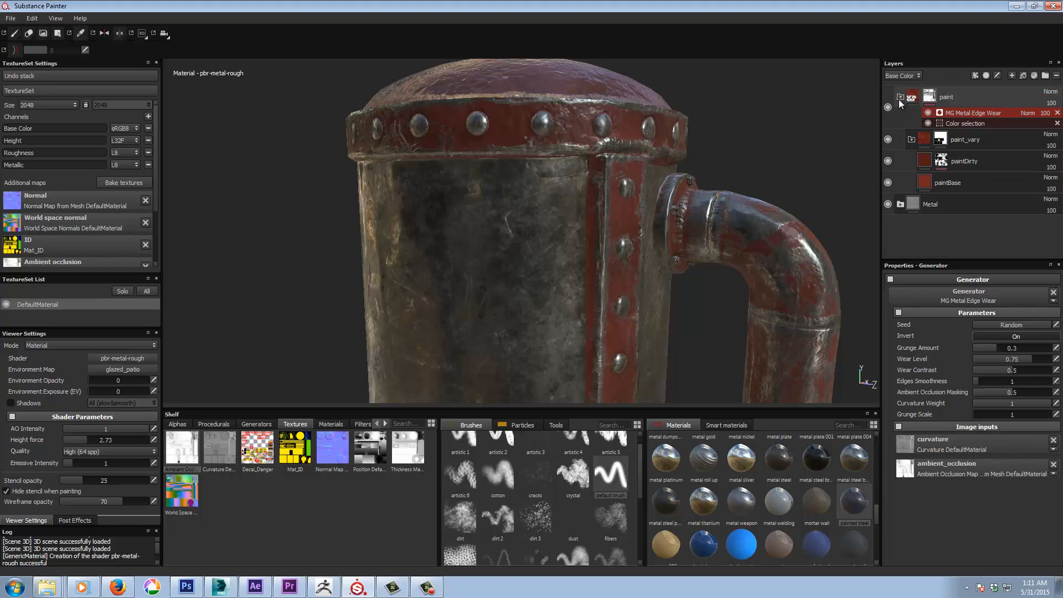
click(944, 142)
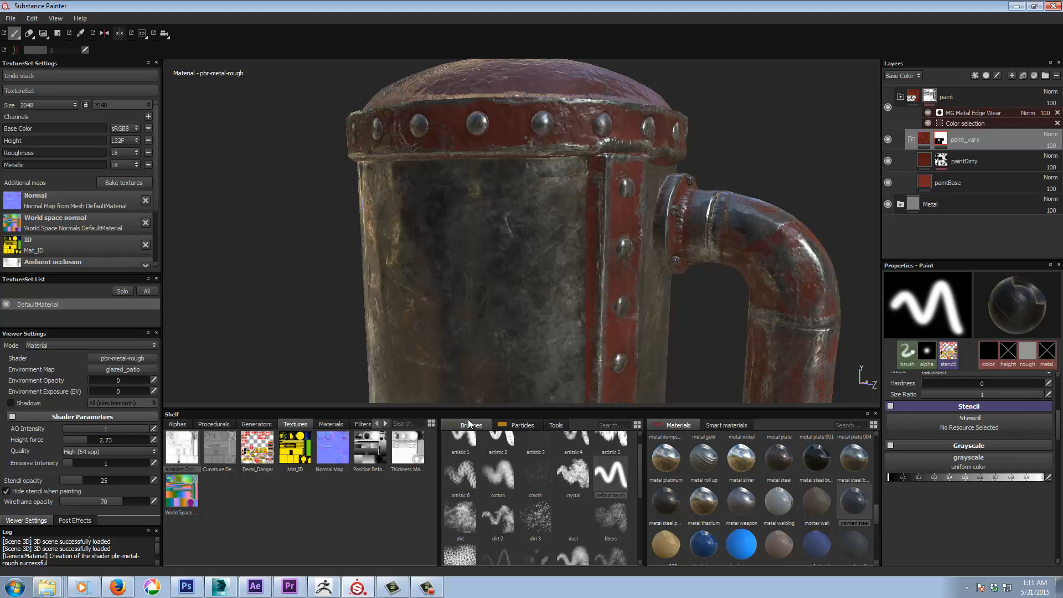
scroll(640, 495, down, 3)
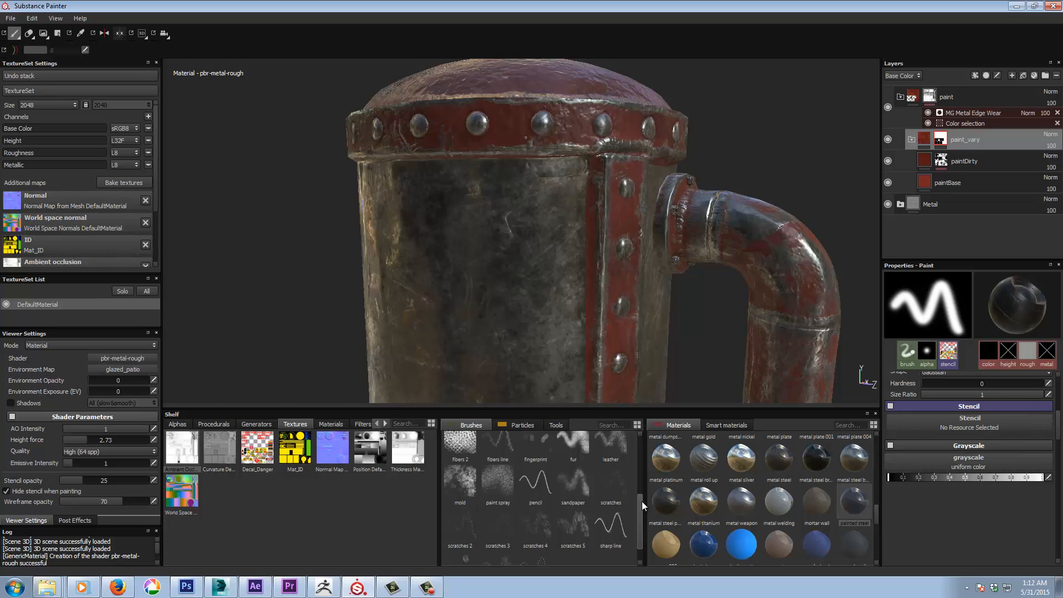
drag(643, 501, 644, 453)
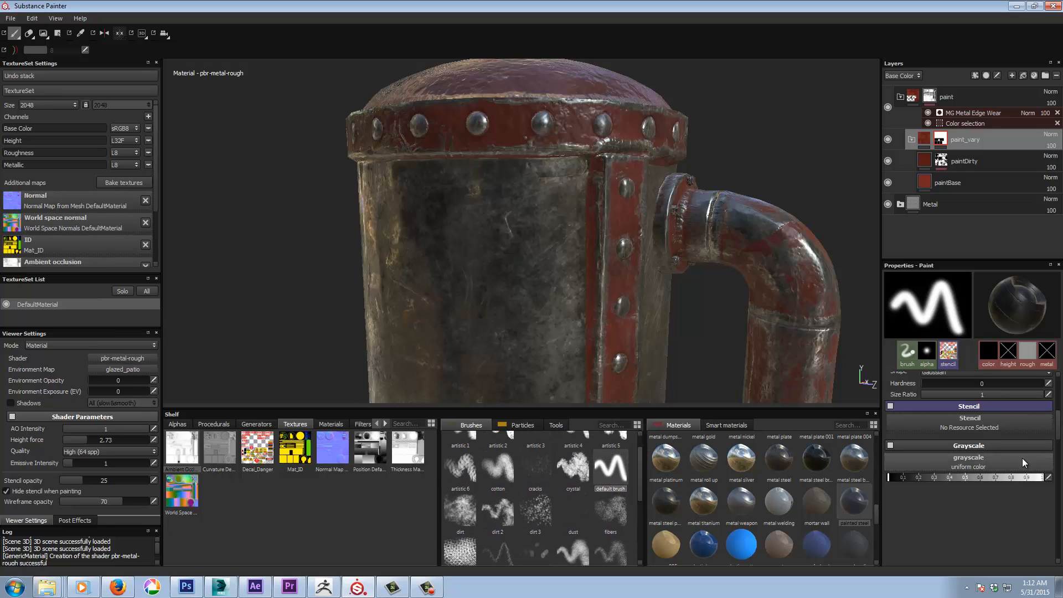
click(603, 466)
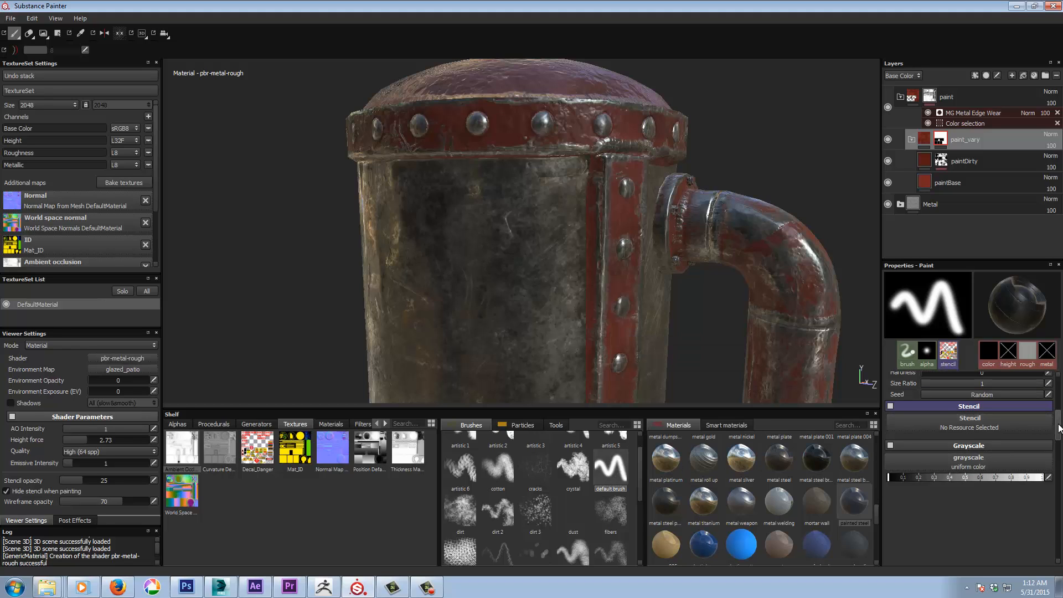
Set the brush's alpha to Hard_Chip
drag(1058, 426, 1059, 398)
click(928, 350)
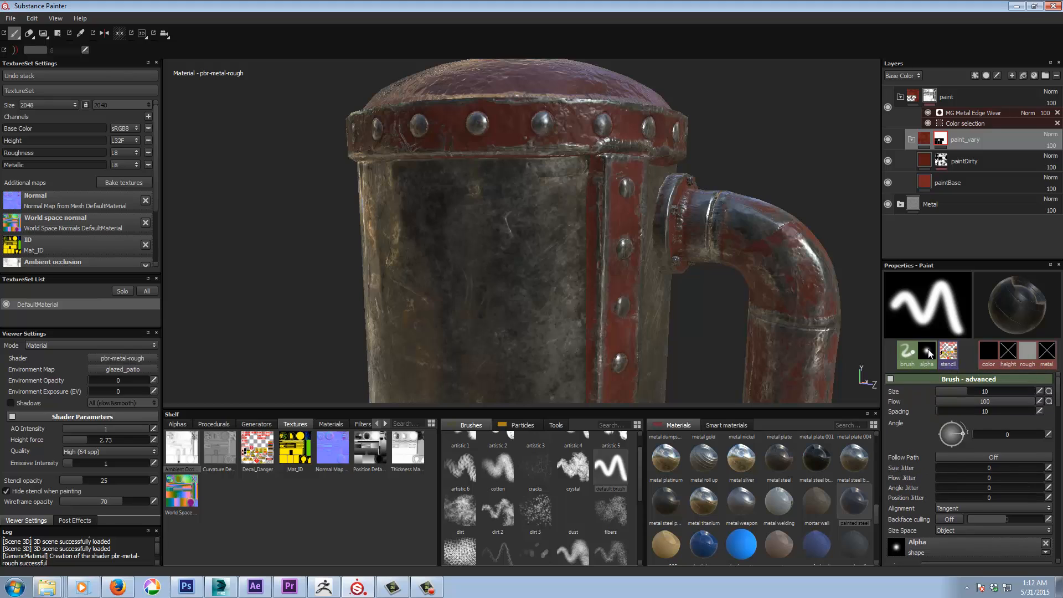
click(958, 548)
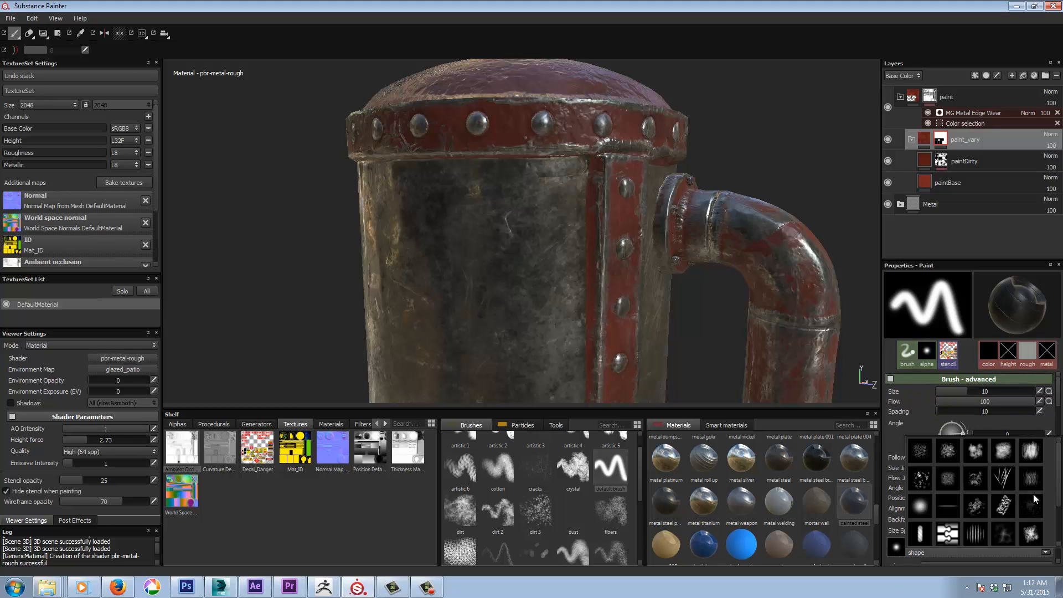
drag(1059, 479, 1059, 518)
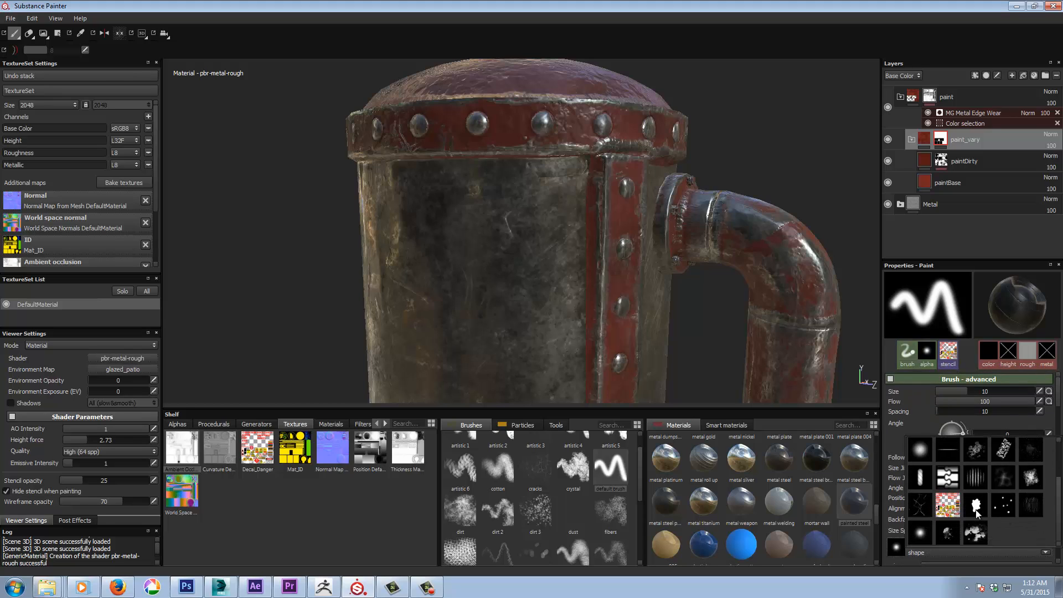
mouse_move(978, 509)
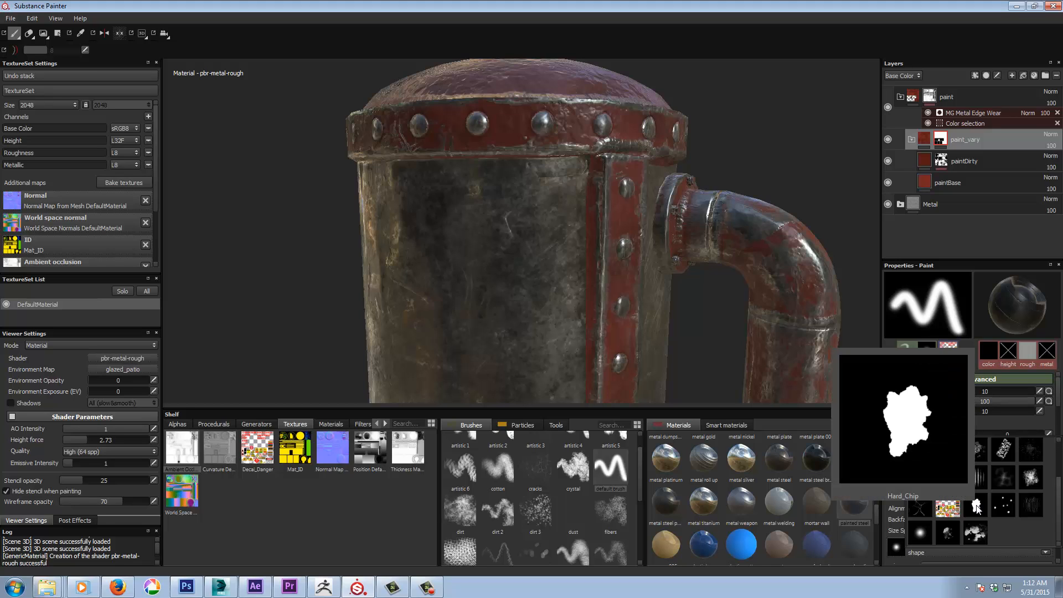
click(977, 509)
Try painting chips on the paint_vary mask along the edge of the vertical riveted strip
drag(563, 235, 573, 217)
alt+right_drag(574, 217, 626, 250)
alt+middle_drag(626, 250, 525, 226)
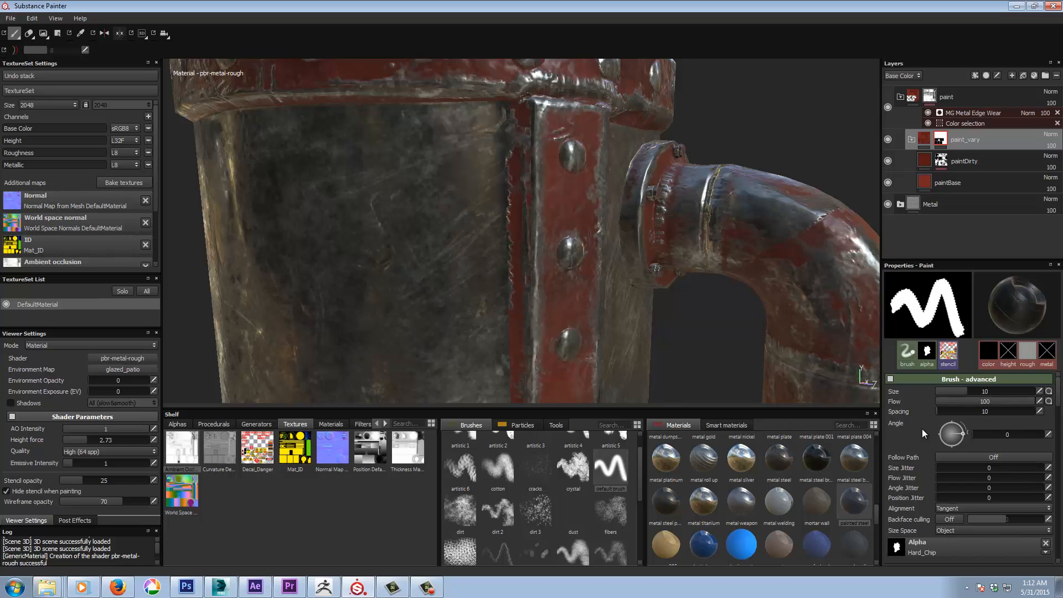
Set the brush's Spacing to 34, Angle Jitter to 98 and Size Jitter to 52, undoing the test stroke along the strip
drag(939, 410, 943, 410)
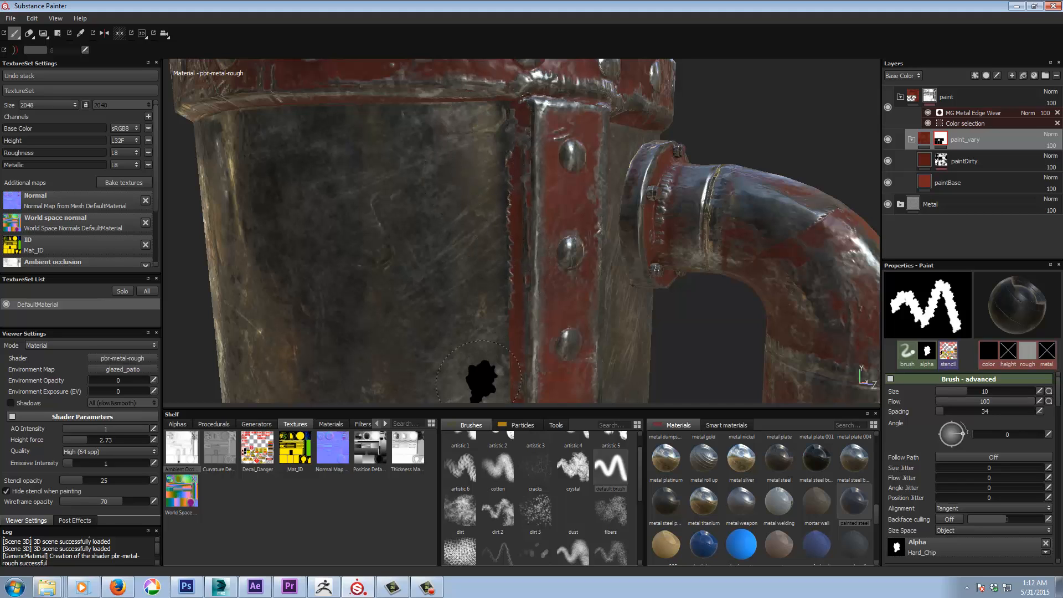
key(ctrl+z)
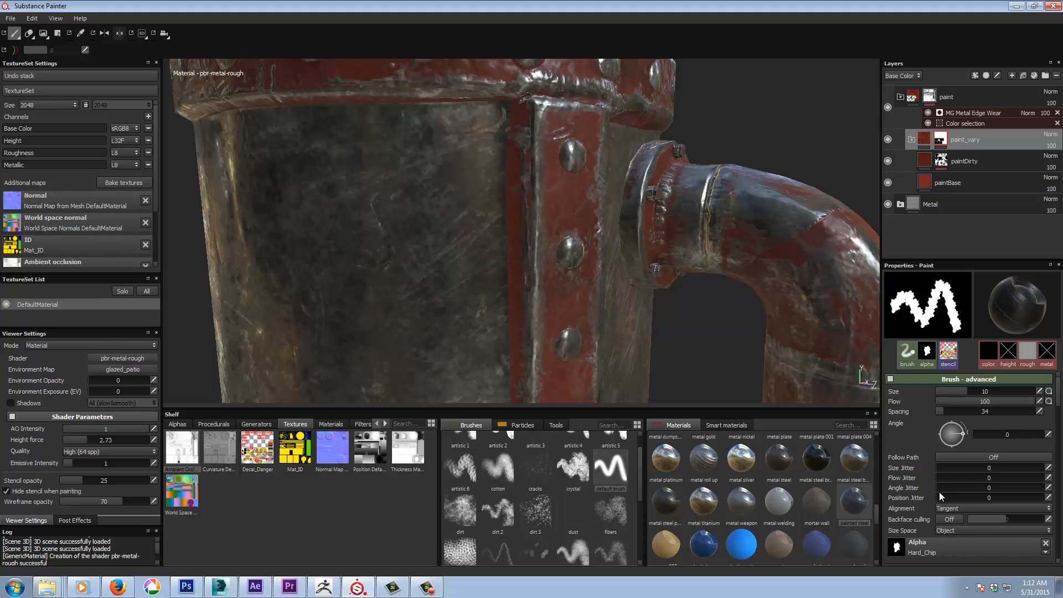
drag(935, 487, 977, 487)
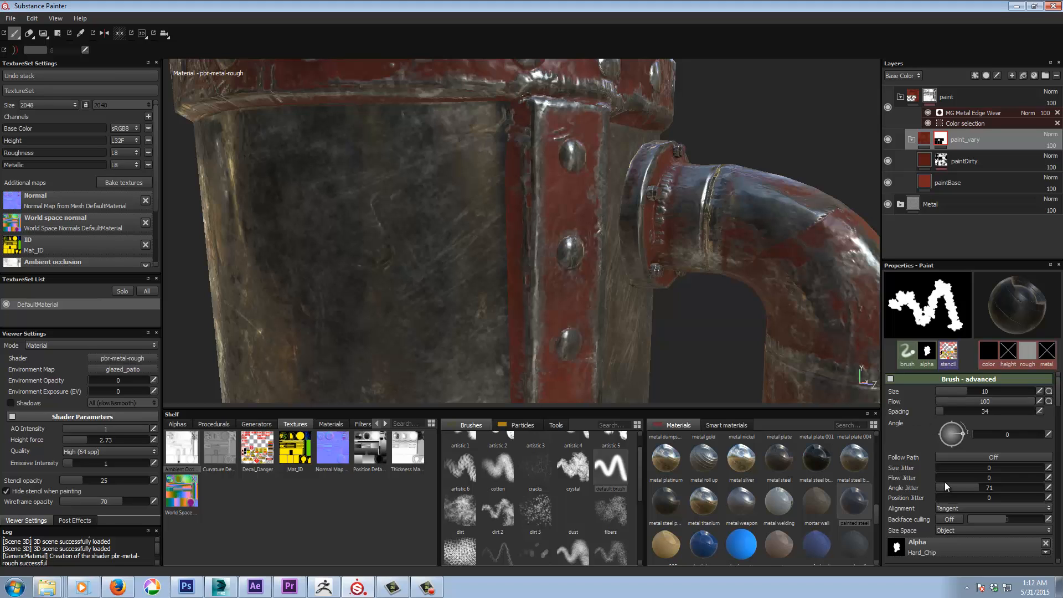
mouse_move(937, 469)
mouse_down()
mouse_move(993, 469)
mouse_move(994, 484)
mouse_up()
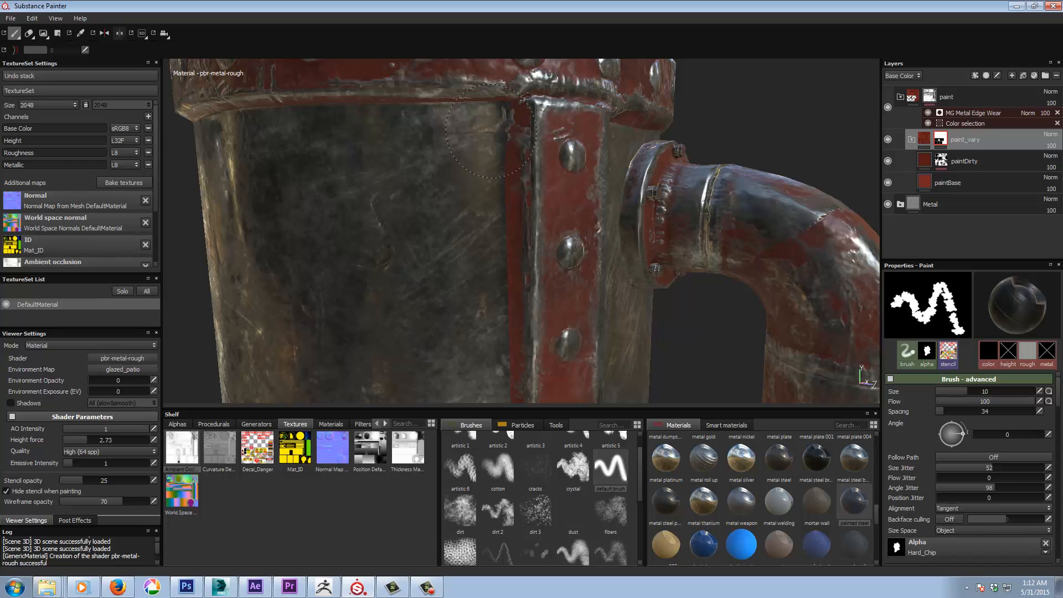
Reduce the brush size to 4.68 and paint chips on the paint_vary mask down the edge of the vertical riveted strip
drag(494, 167, 496, 201)
mouse_move(494, 249)
alt+mouse_down()
mouse_move(475, 185)
mouse_move(486, 132)
alt+mouse_up()
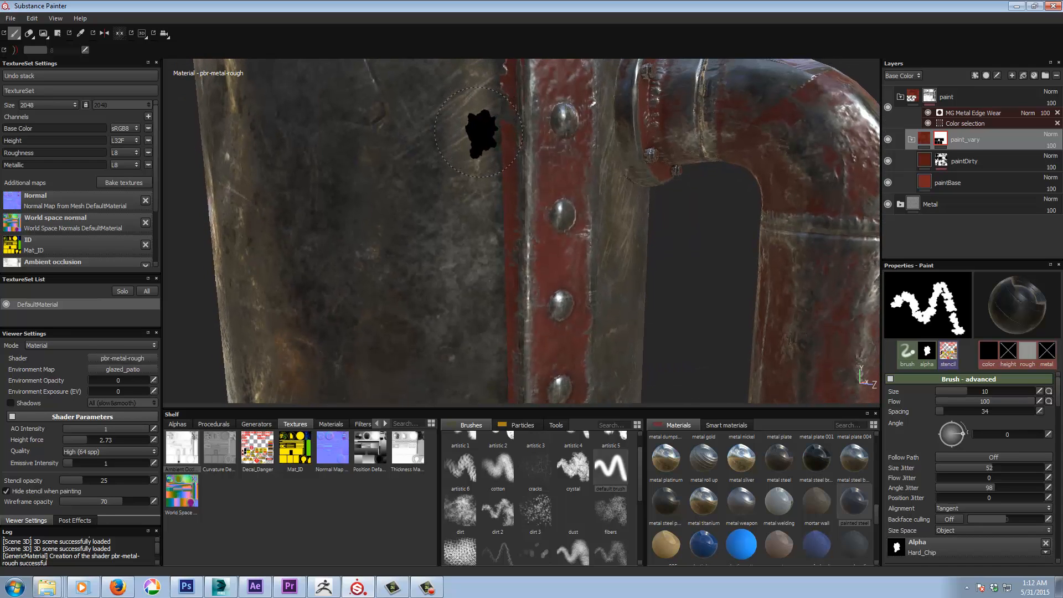
ctrl+right_drag(479, 132, 454, 133)
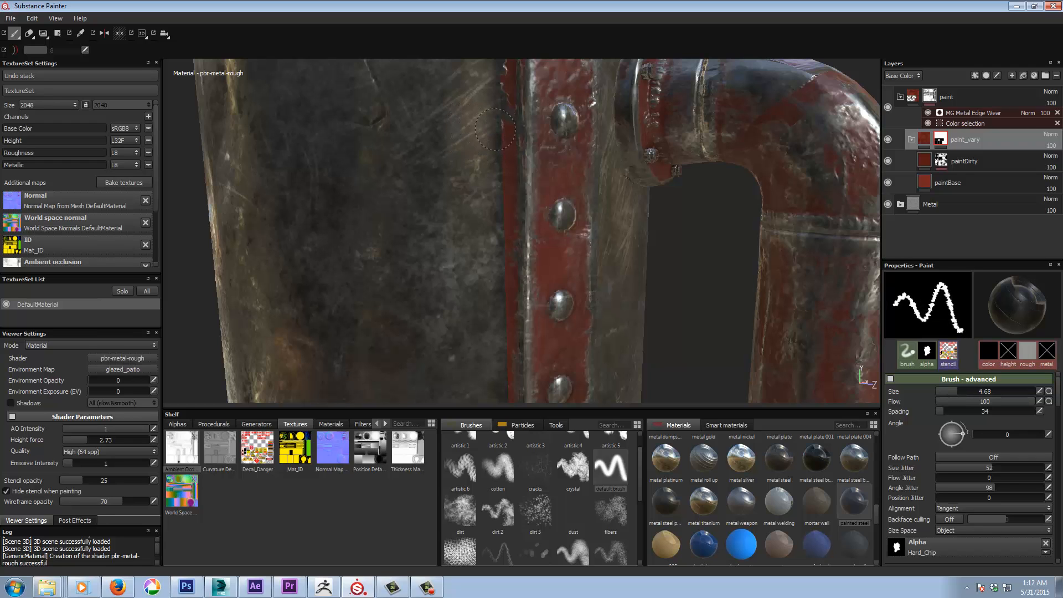
drag(498, 159, 501, 196)
mouse_move(472, 290)
alt+mouse_down()
mouse_move(473, 142)
mouse_move(507, 197)
mouse_move(506, 222)
alt+mouse_up()
alt+middle_drag(470, 261, 427, 93)
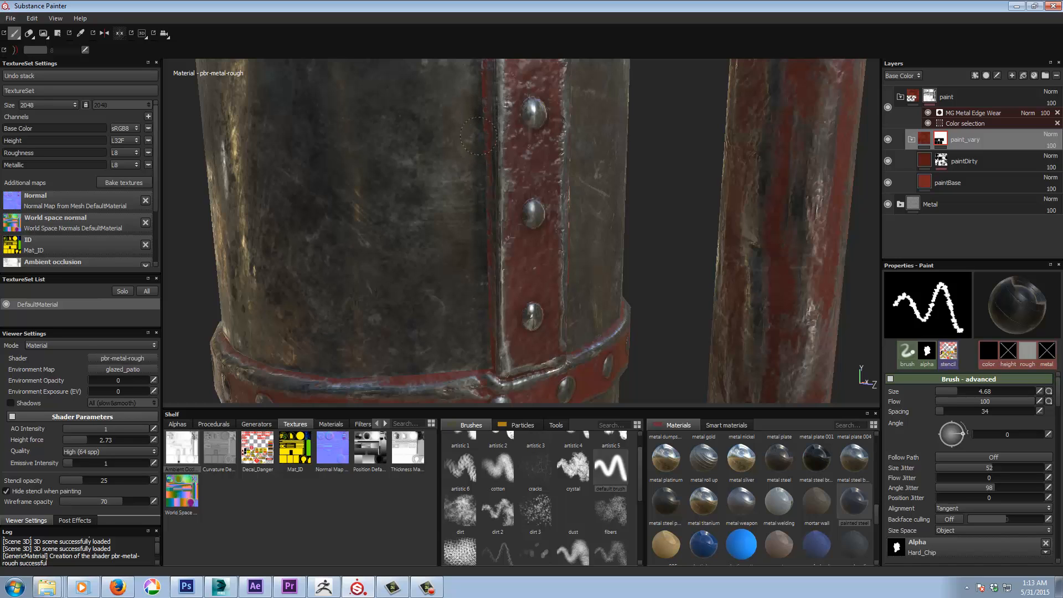
alt+middle_drag(412, 268, 435, 155)
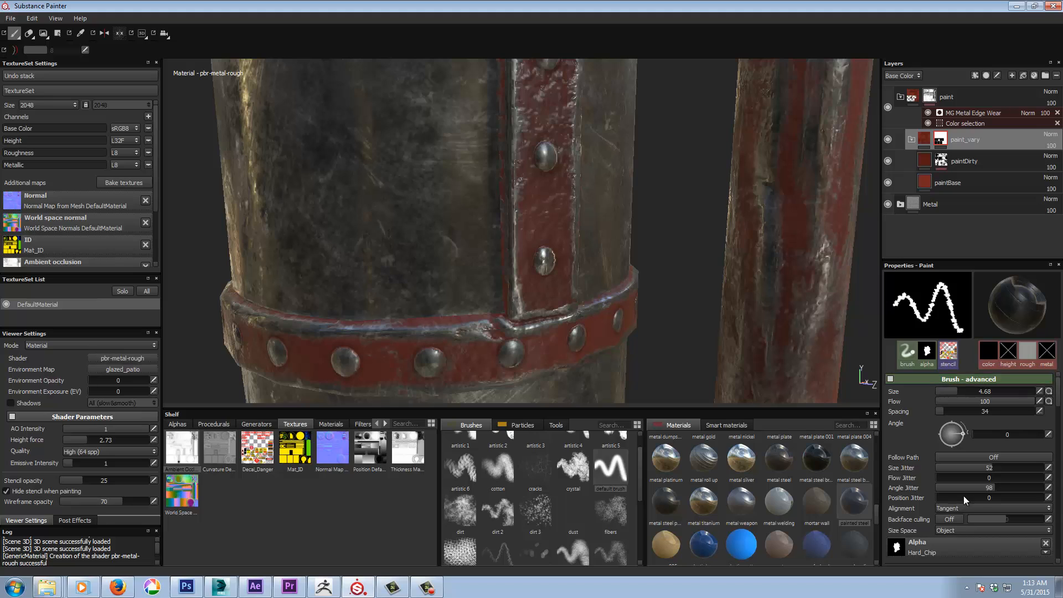
Set the brush's Alignment to UV and paint chips along the upper edge of the tank's lower riveted band
mouse_move(1059, 391)
mouse_down()
mouse_move(1058, 419)
mouse_move(1059, 390)
mouse_up()
click(968, 508)
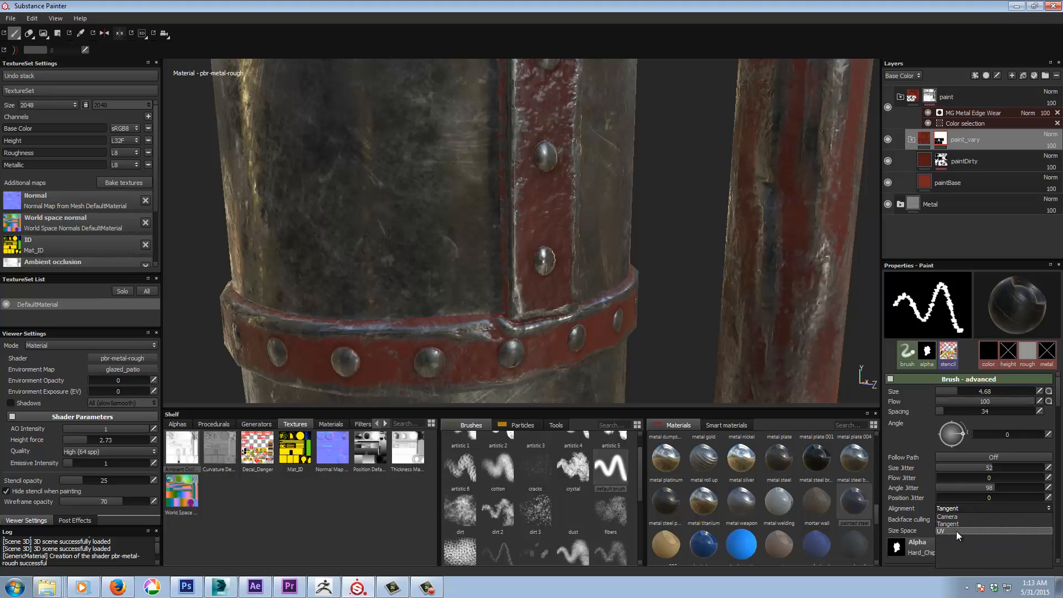
click(956, 531)
click(445, 293)
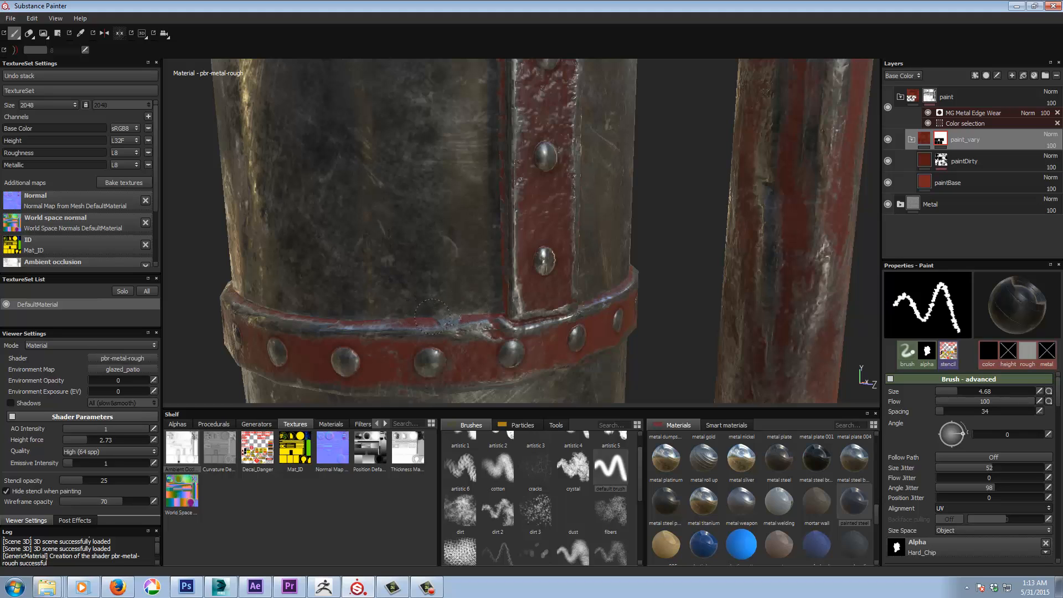
drag(432, 316, 408, 331)
Examine the tank's UV layout in the combined 3D/2D view, then return to the 3D-only view
click(144, 31)
click(153, 42)
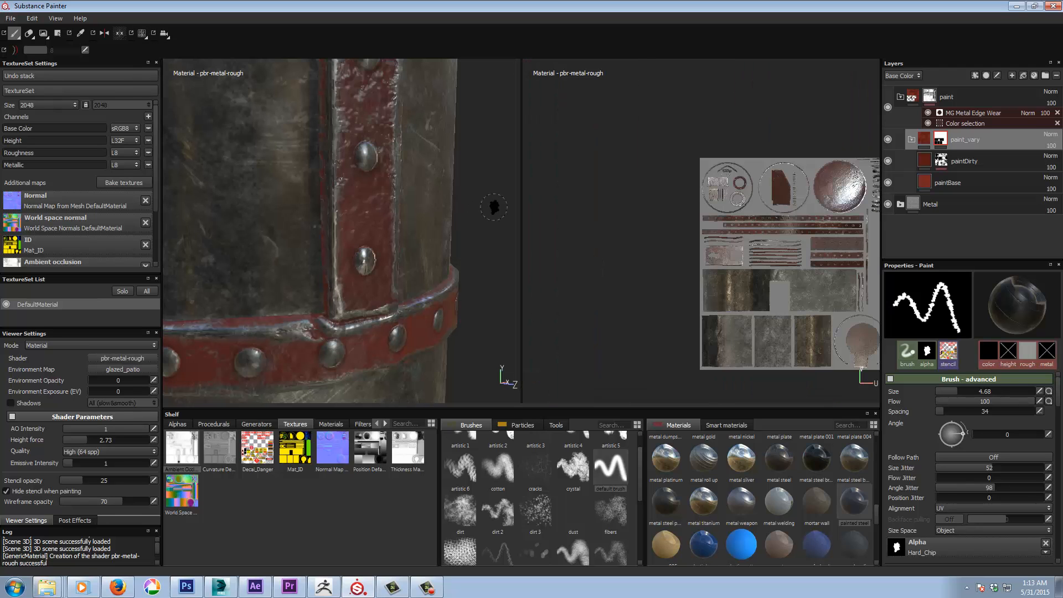
mouse_move(679, 210)
alt+mouse_down()
mouse_move(584, 233)
mouse_move(684, 207)
alt+mouse_up()
alt+right_drag(793, 241, 803, 310)
alt+middle_drag(744, 247, 773, 137)
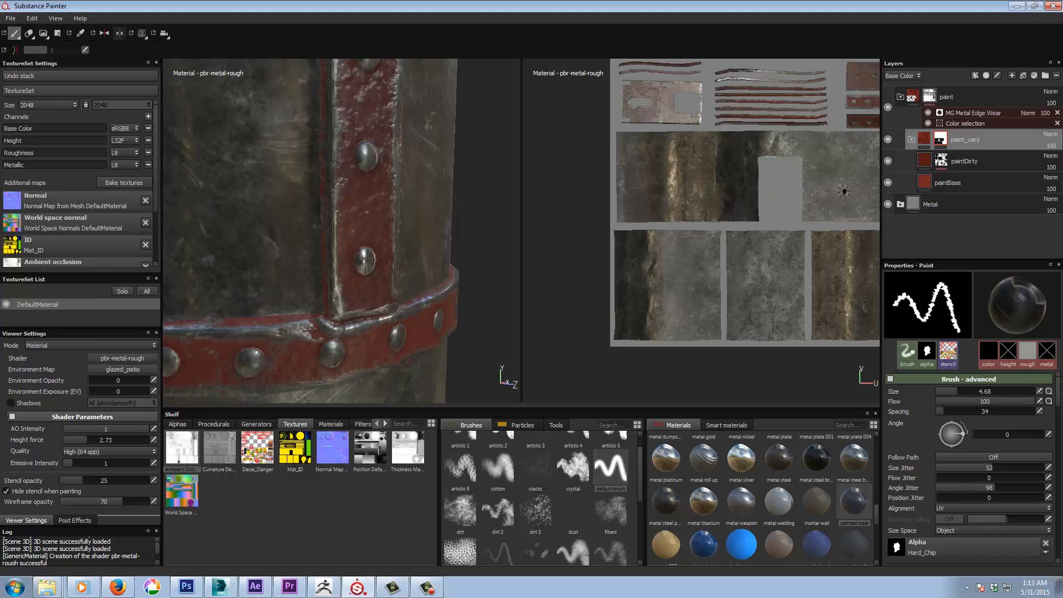
mouse_move(797, 242)
alt+middle_down()
mouse_move(722, 250)
mouse_move(759, 256)
alt+middle_up()
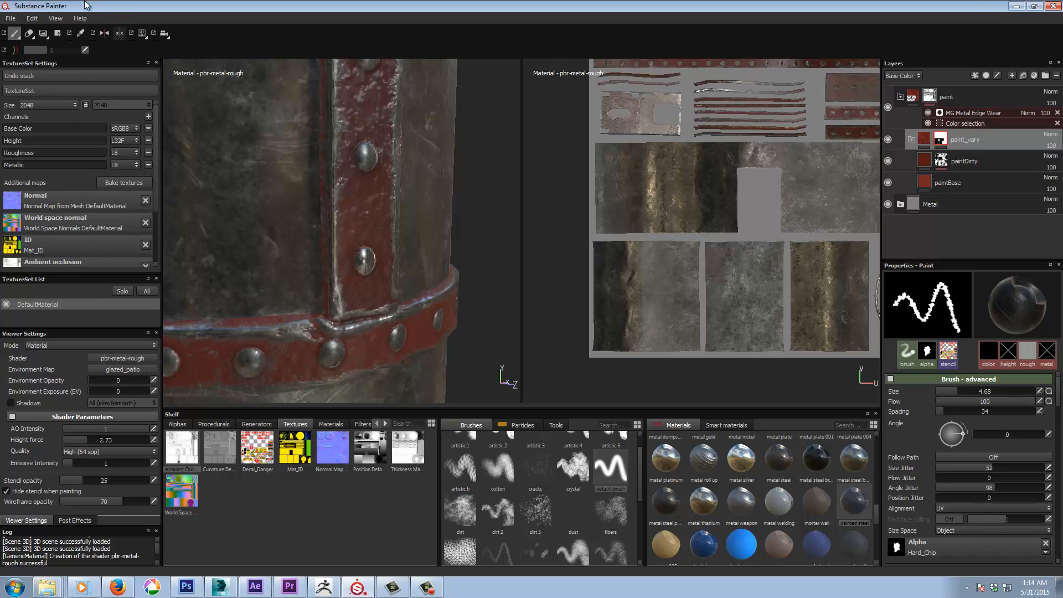
click(143, 33)
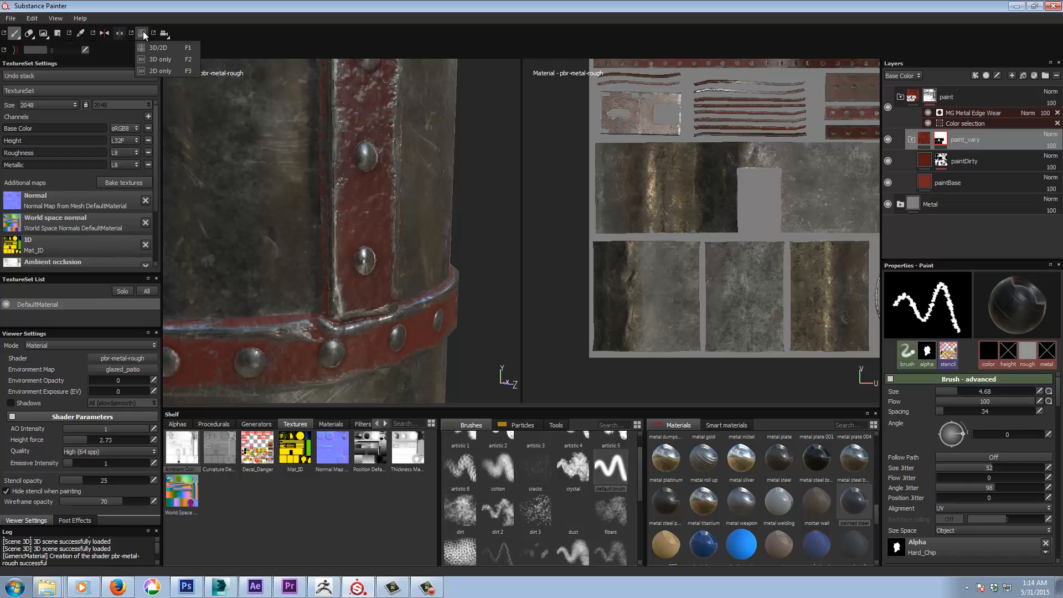
click(154, 59)
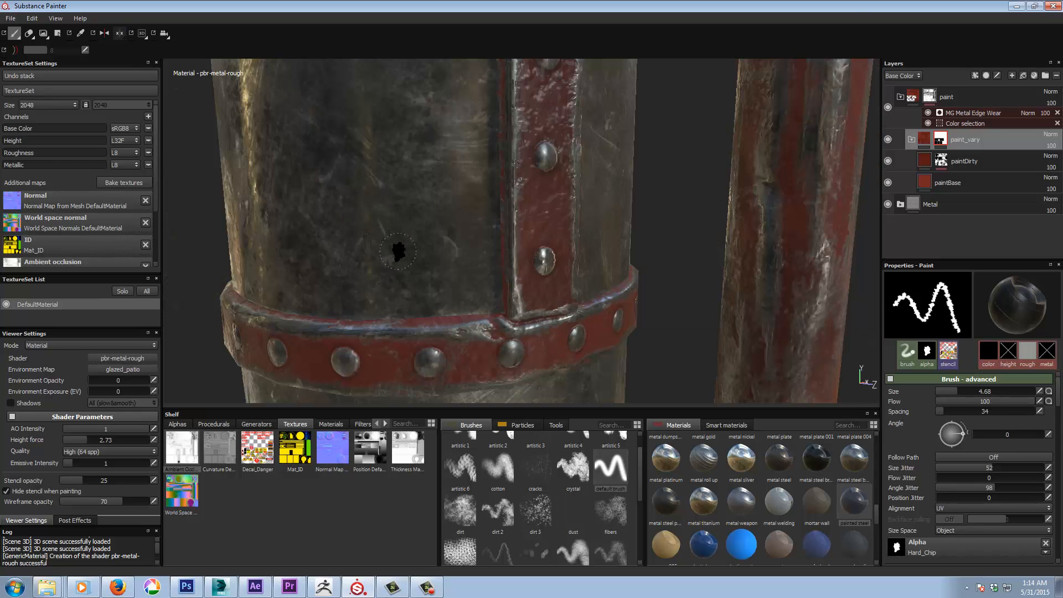
Paint further chips on the paint_vary mask along the vertical strip's edge down to the lower riveted band
mouse_move(399, 252)
middle_down()
mouse_move(413, 268)
mouse_move(436, 246)
mouse_move(512, 221)
mouse_move(528, 201)
middle_up()
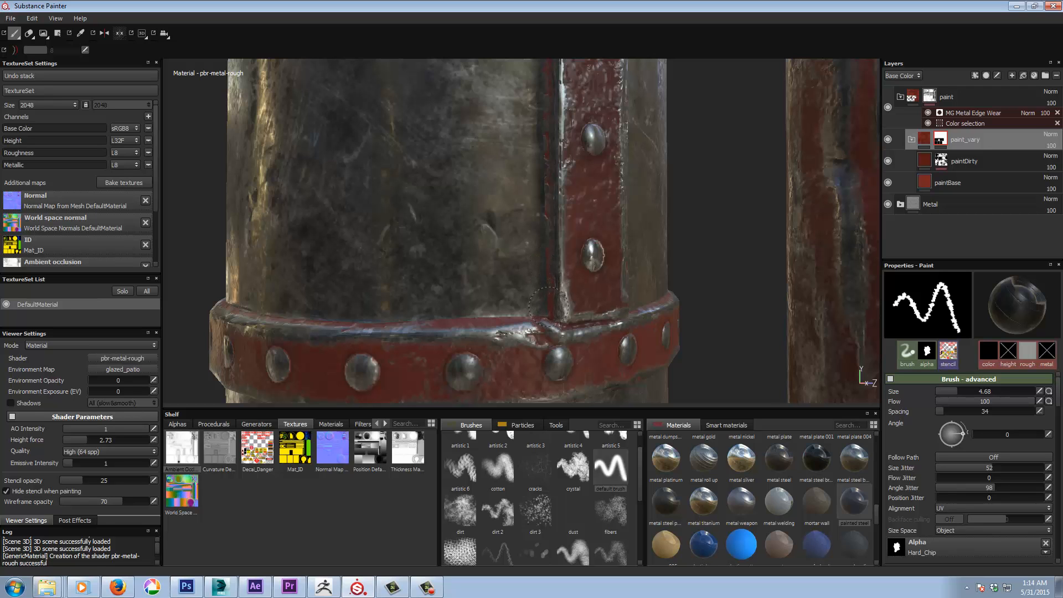
mouse_move(334, 244)
alt+mouse_down()
mouse_move(448, 178)
mouse_move(463, 257)
mouse_move(477, 269)
mouse_move(471, 300)
alt+mouse_up()
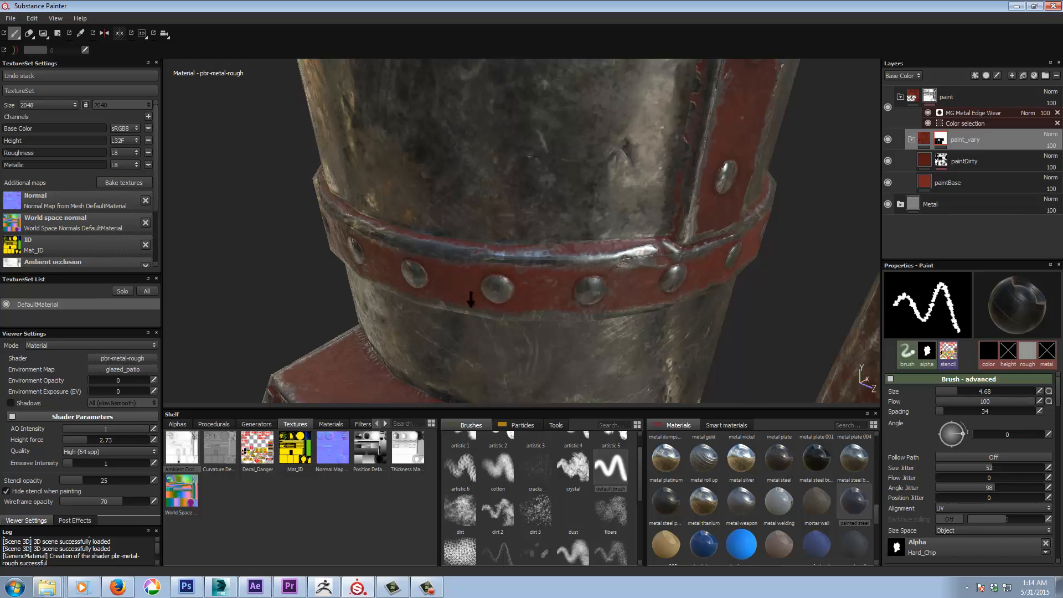
alt+right_drag(471, 300, 472, 346)
alt+drag(598, 277, 555, 231)
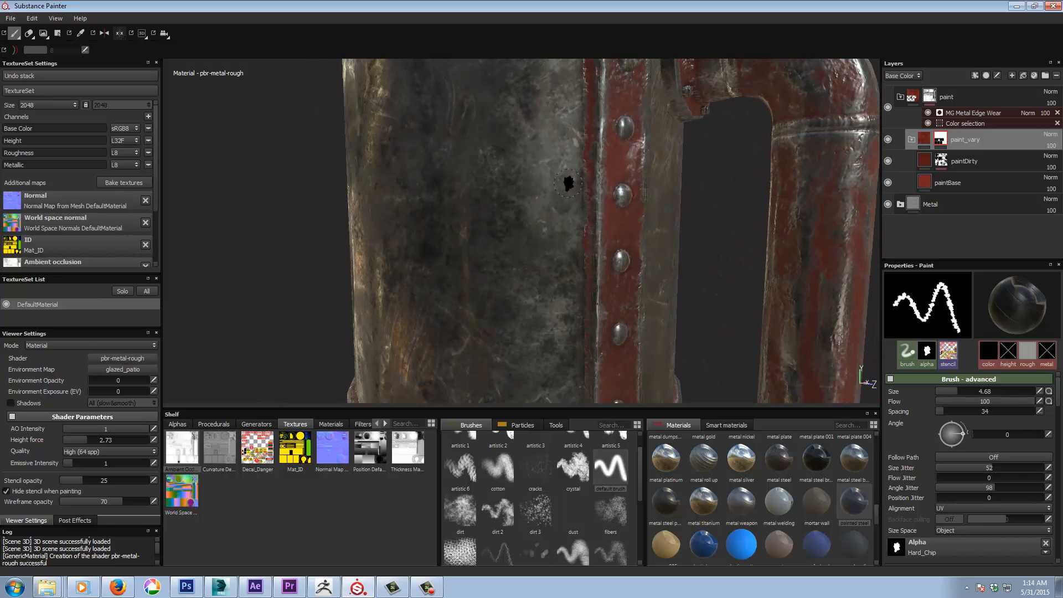
alt+drag(569, 184, 532, 258)
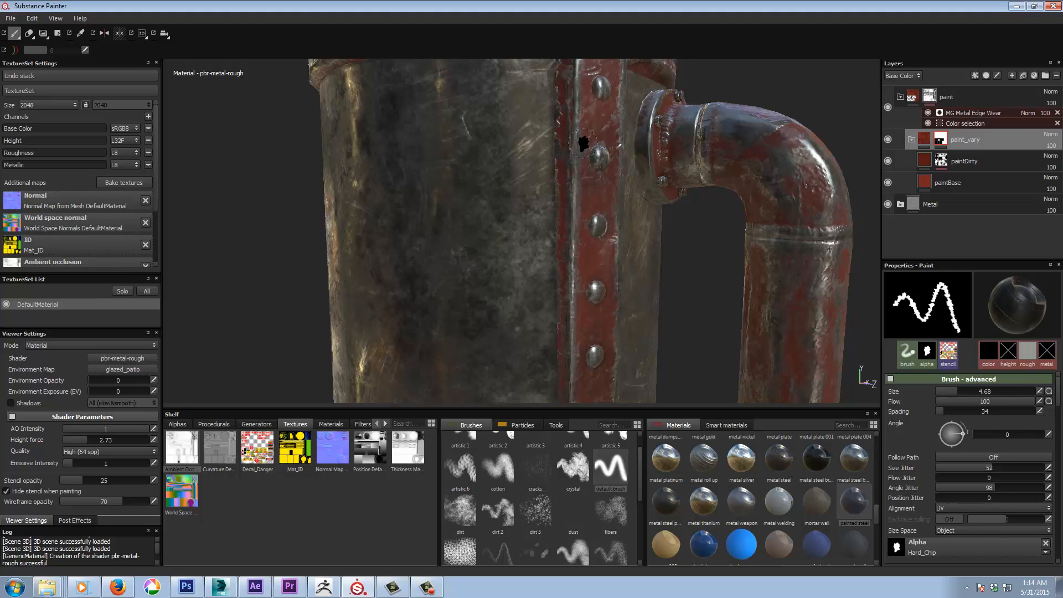
Try white grayscale and the Eraser for restoring paint on the strip's mask, then return to the Paint tool
click(987, 354)
drag(890, 413, 1043, 413)
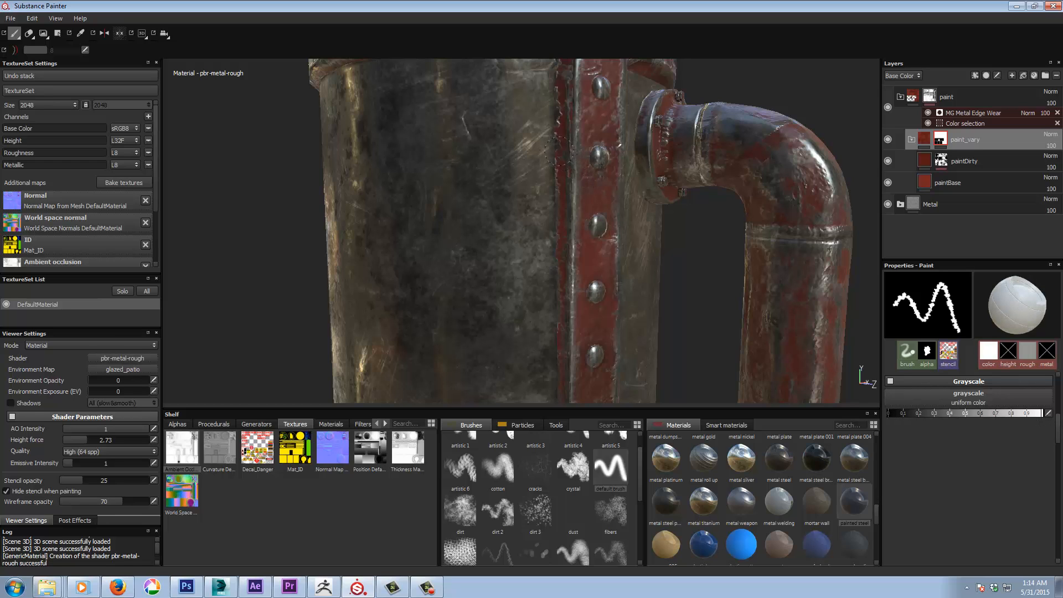
alt+drag(551, 177, 219, 192)
alt+drag(482, 118, 458, 183)
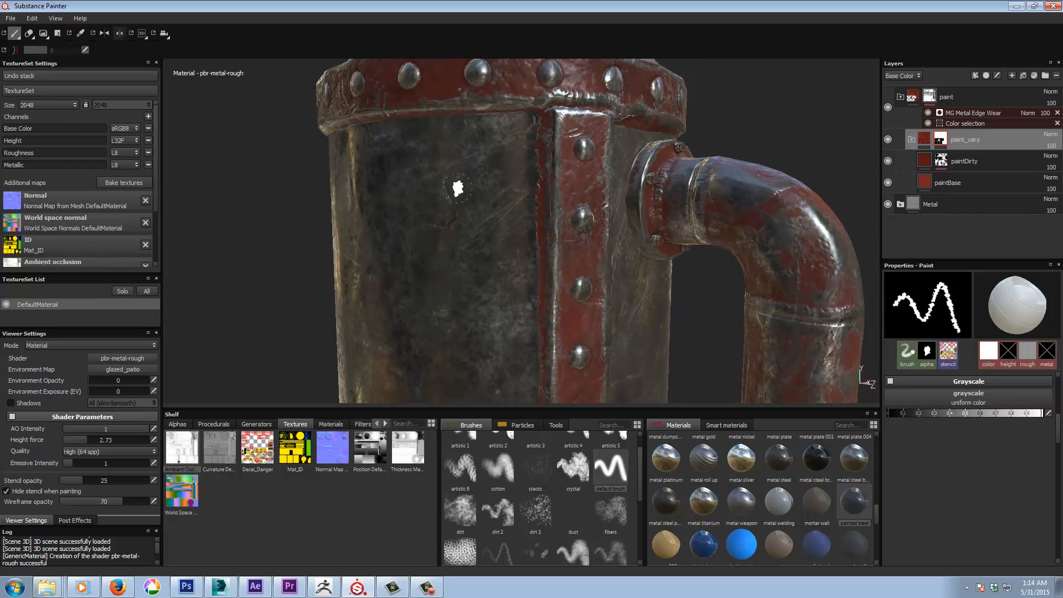
click(29, 34)
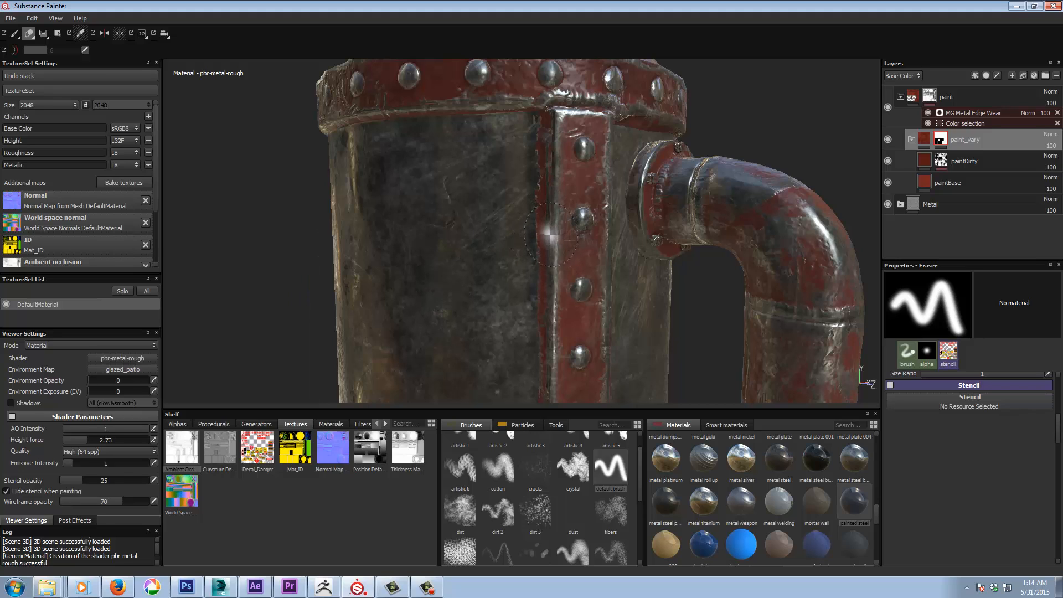
click(14, 34)
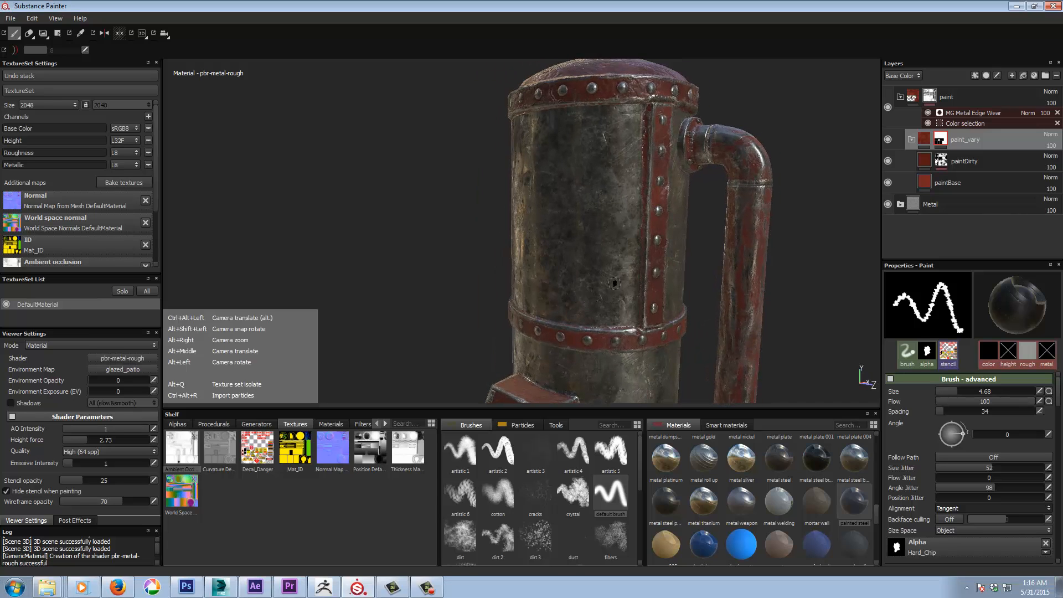
Frame the whole tank and display the particle brushes in the shelf
alt+middle_drag(617, 286, 617, 198)
alt+drag(618, 197, 657, 201)
alt+right_drag(657, 201, 365, 250)
alt+drag(592, 241, 605, 207)
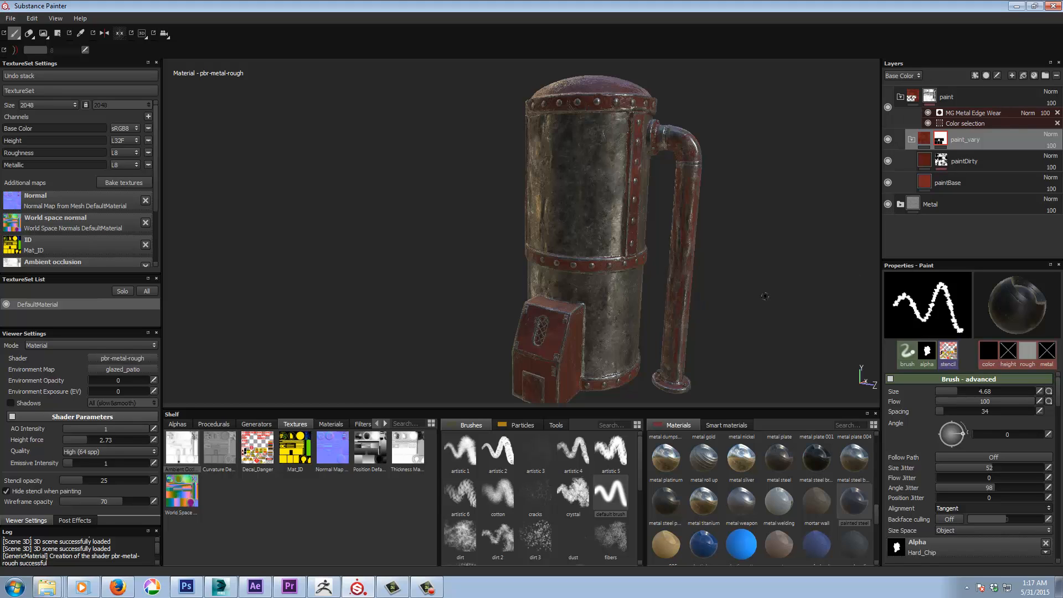
alt+drag(765, 296, 754, 289)
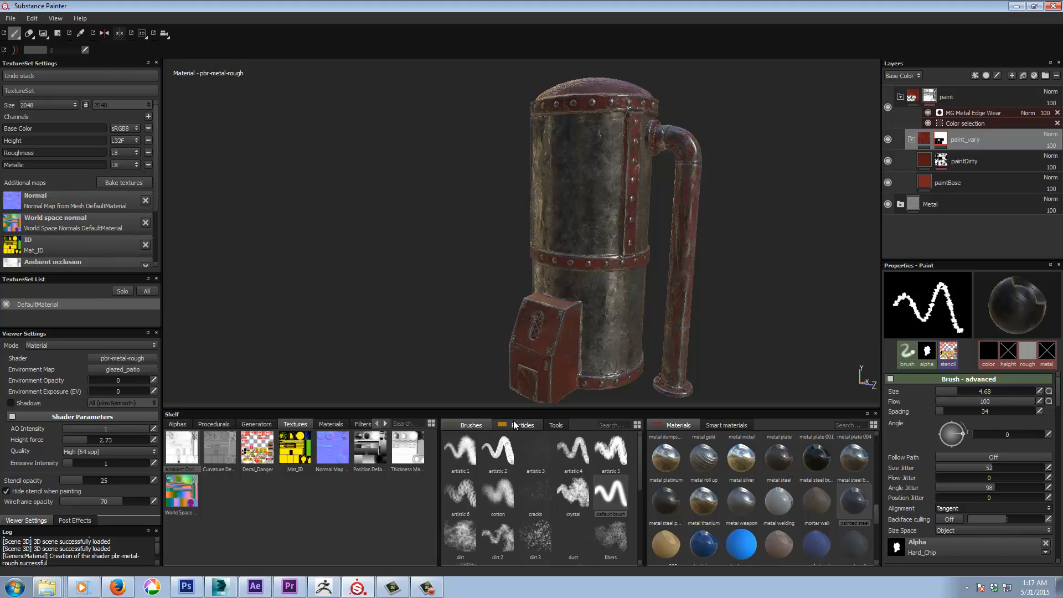
click(527, 426)
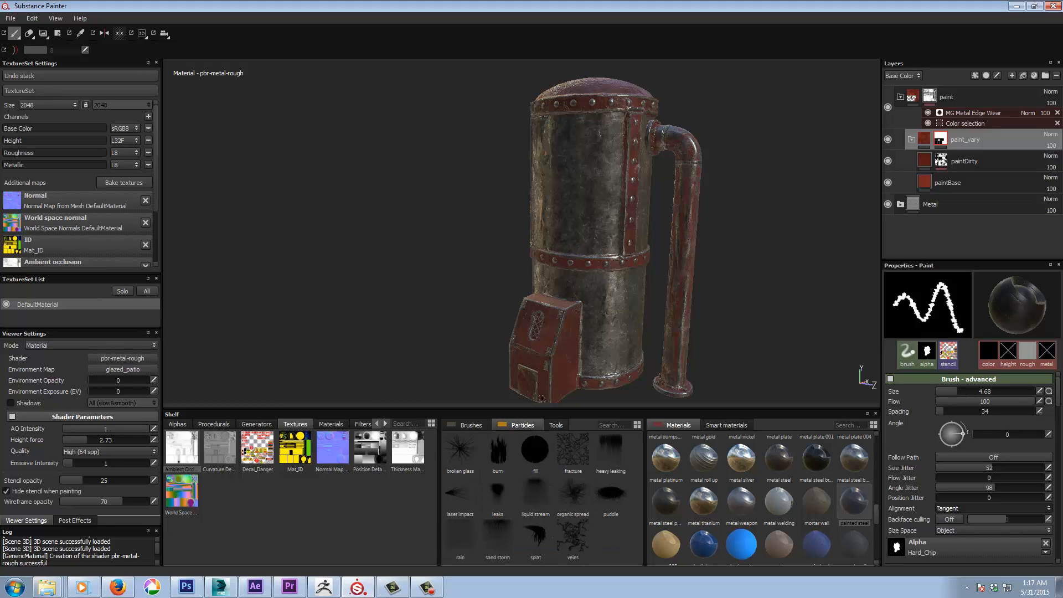
Collapse the paint folder, add a new layer above it and open the layer's name for editing
click(916, 96)
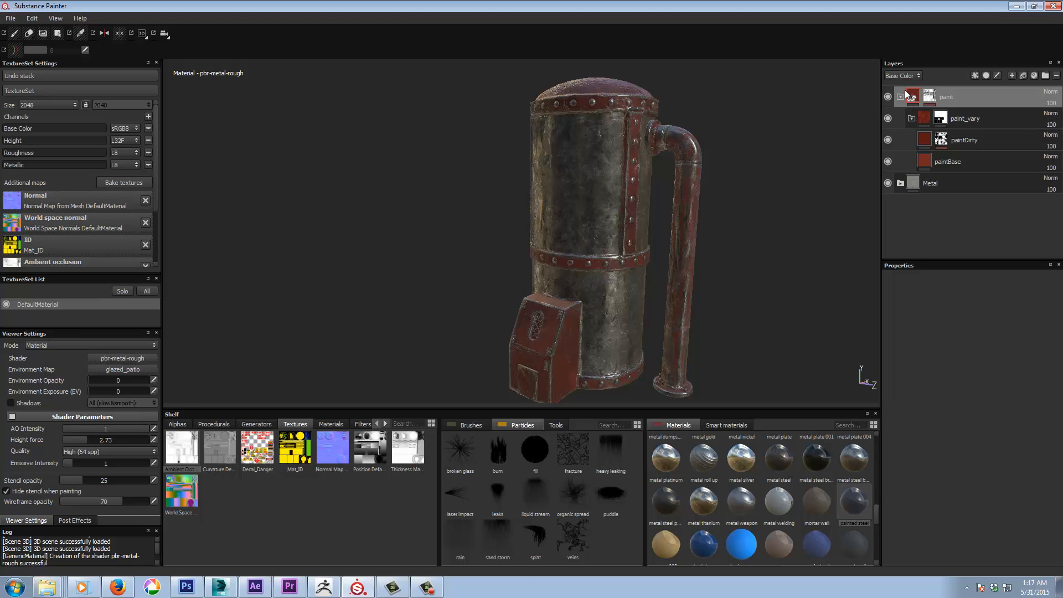
click(901, 96)
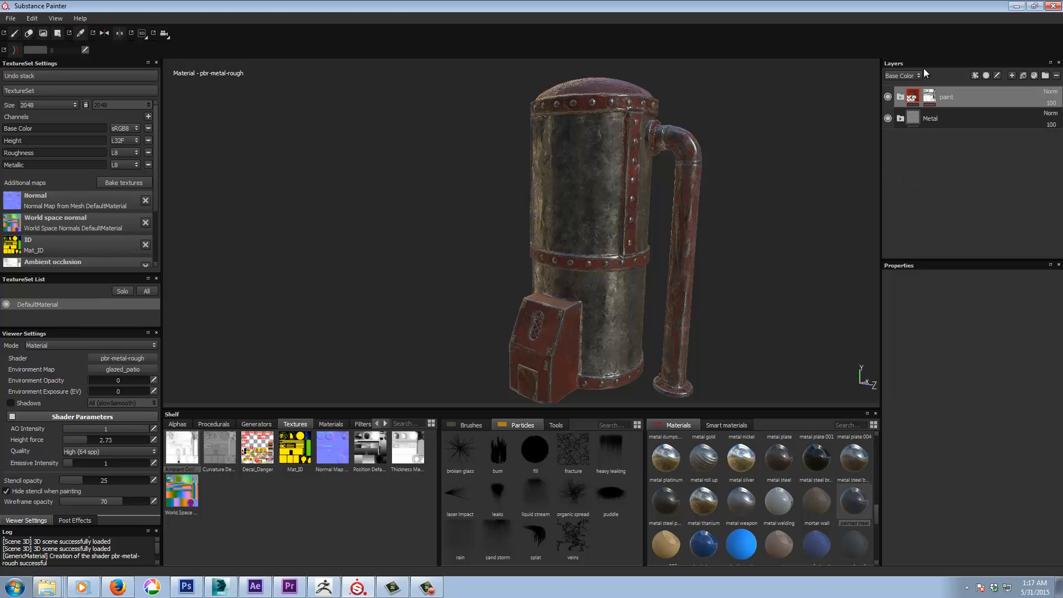
click(1011, 74)
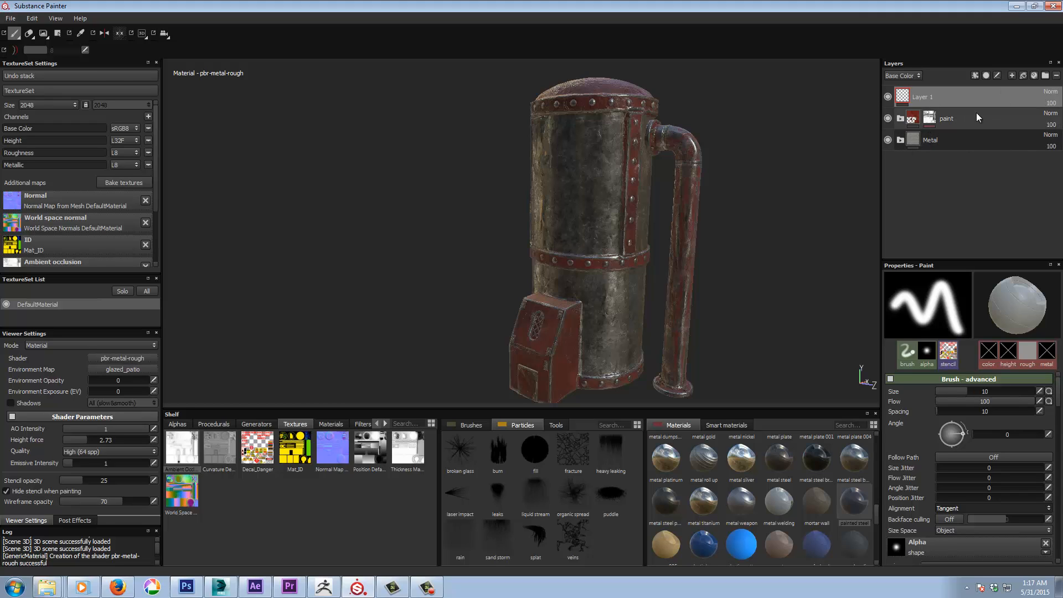
double_click(923, 97)
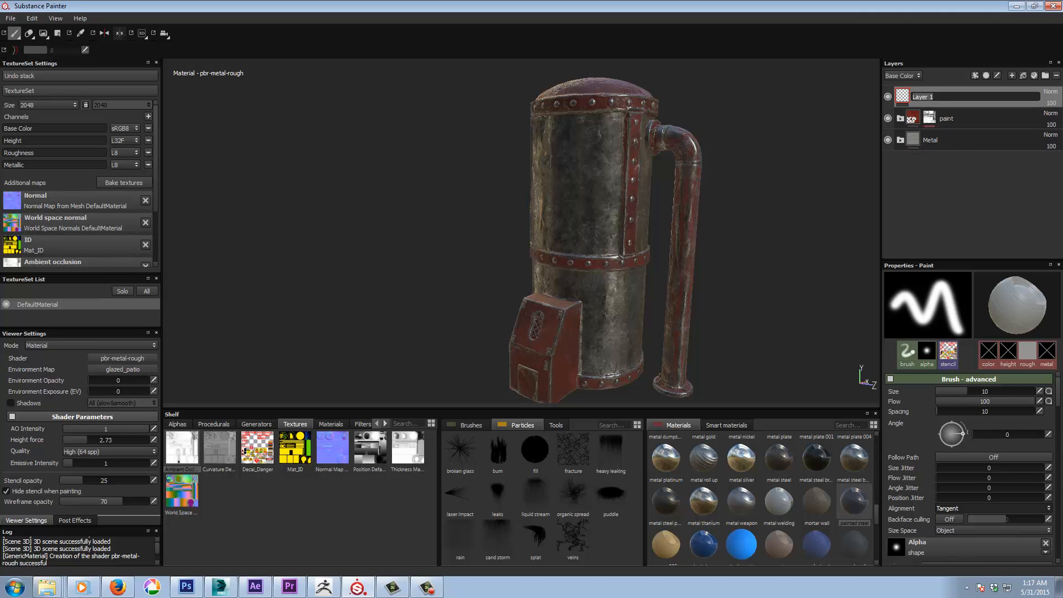
Name the new layer "leaks" and choose the heavy leaking particle brush
text(leaks)
key(Return)
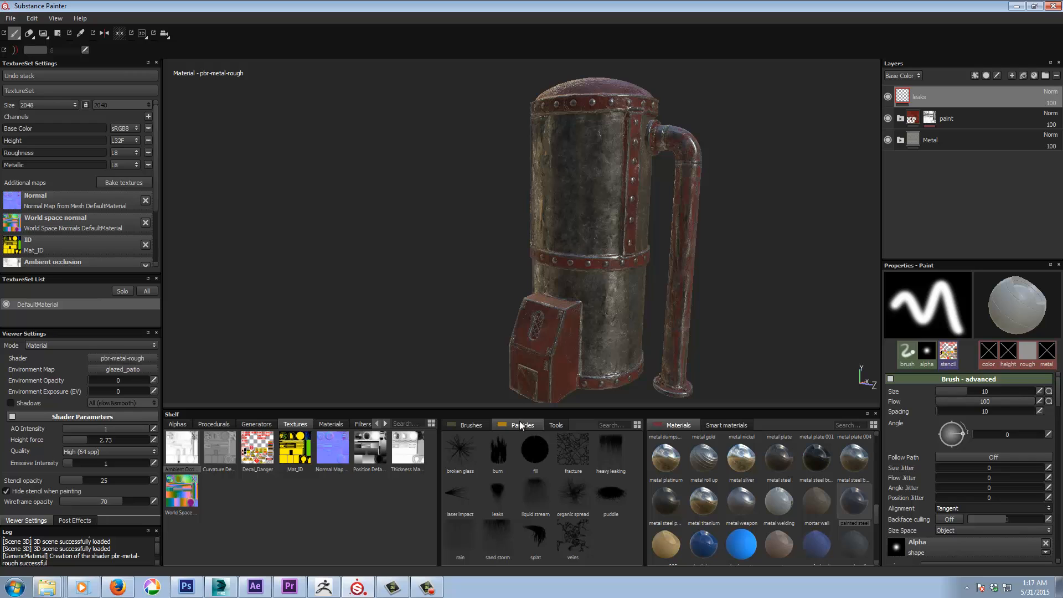
click(611, 441)
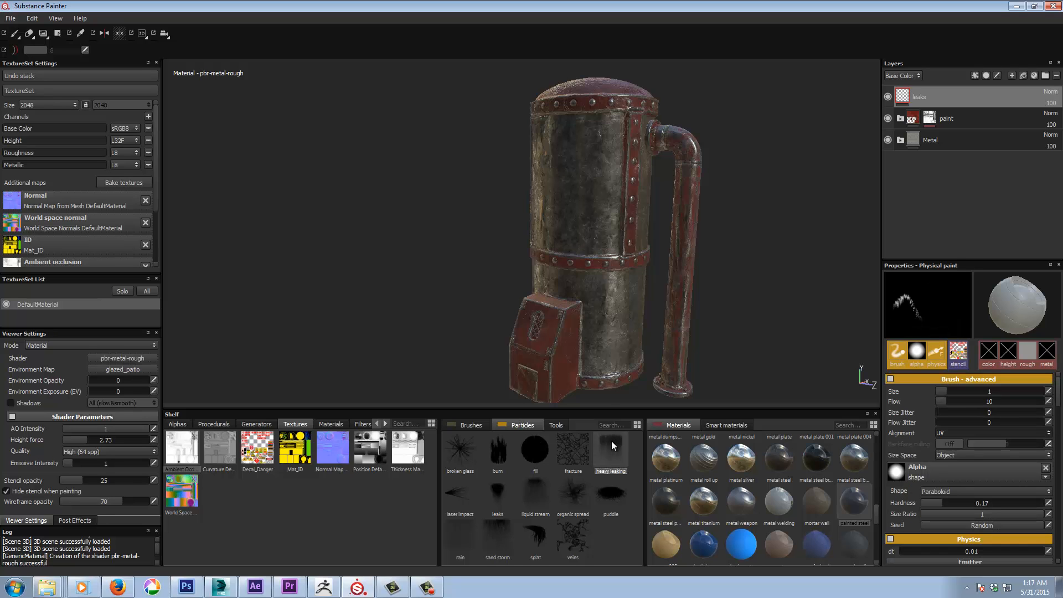
Enable the color channel in the heavy leaking brush's material
alt+drag(613, 280, 603, 226)
alt+right_drag(602, 226, 645, 333)
alt+middle_drag(645, 333, 608, 217)
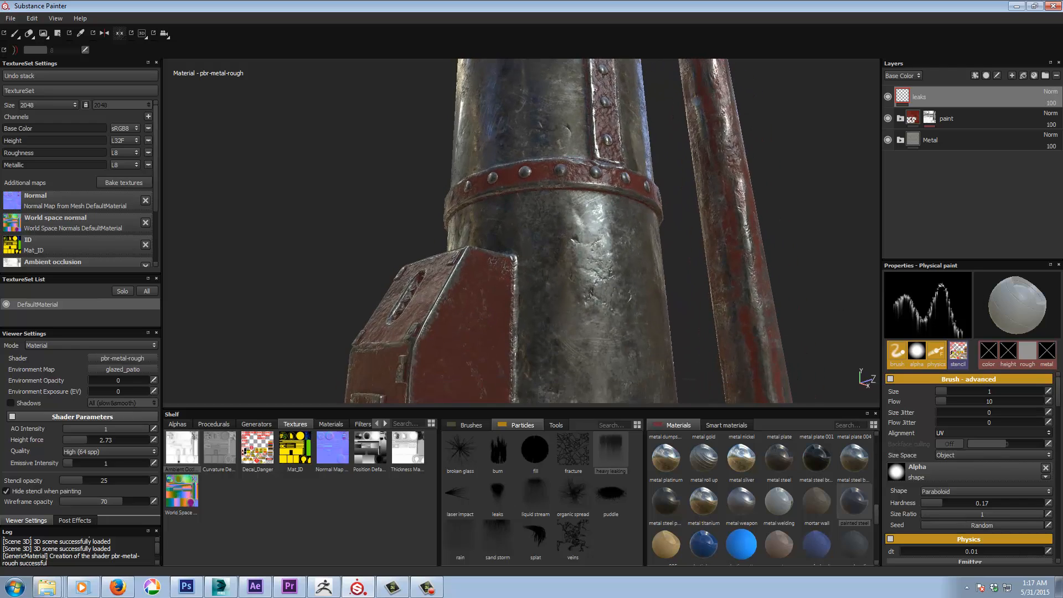
alt+drag(608, 217, 565, 260)
alt+right_drag(620, 241, 764, 349)
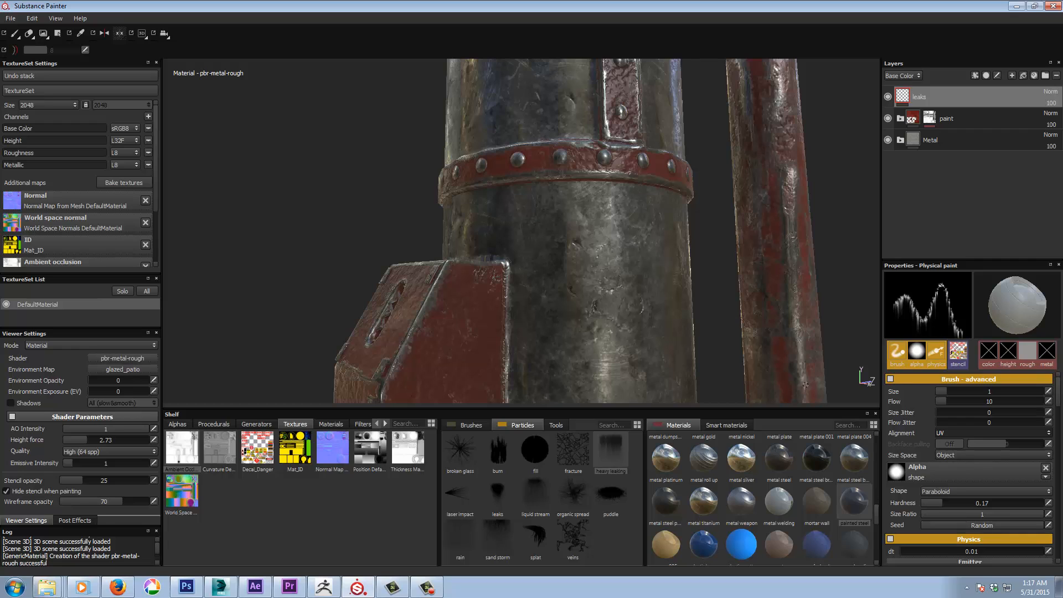
scroll(1052, 399, down, 5)
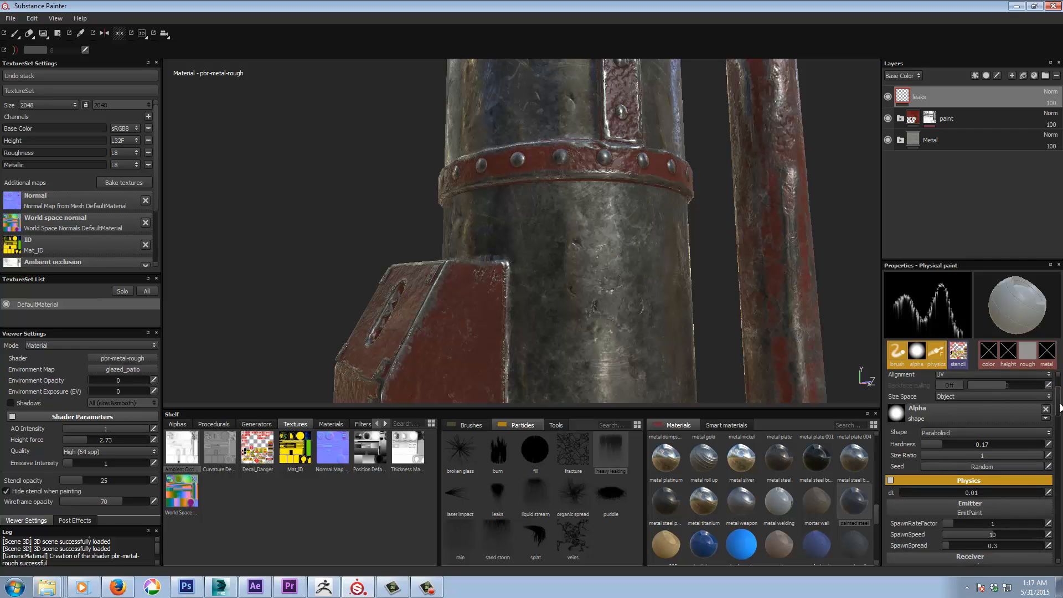
scroll(988, 444, down, 6)
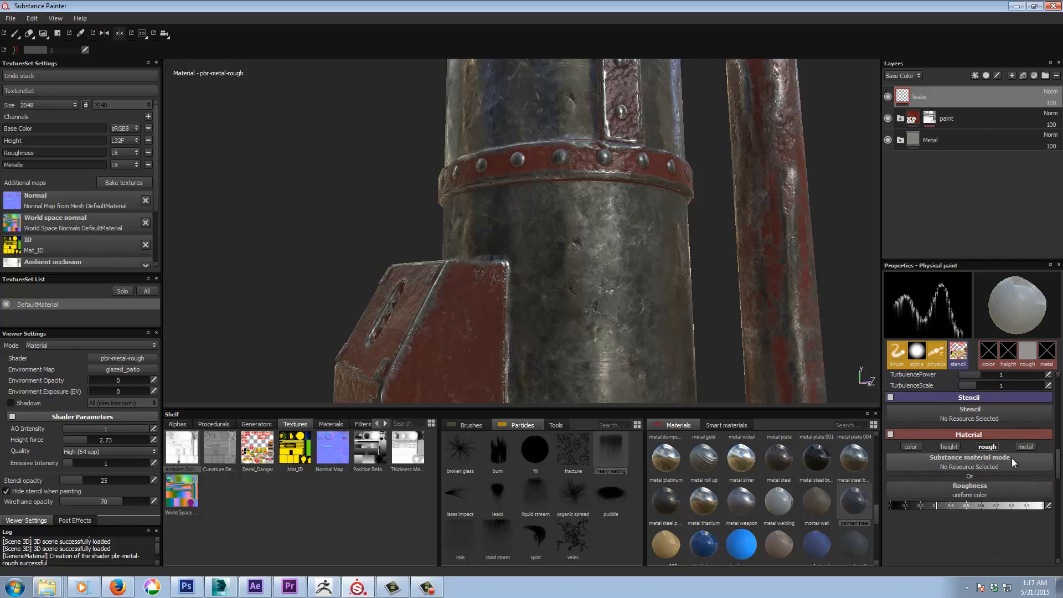
click(911, 447)
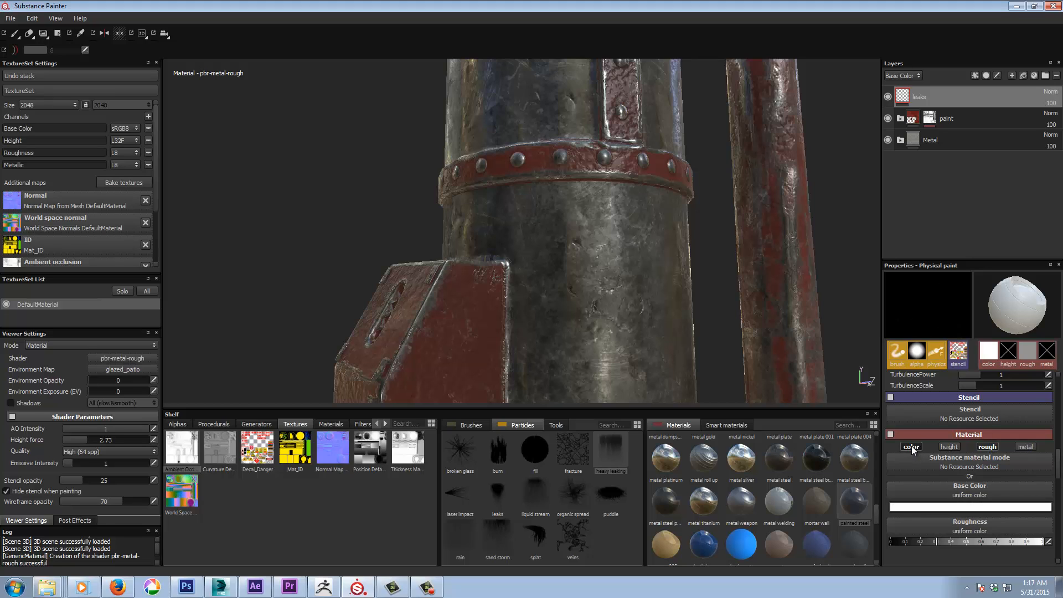
click(985, 354)
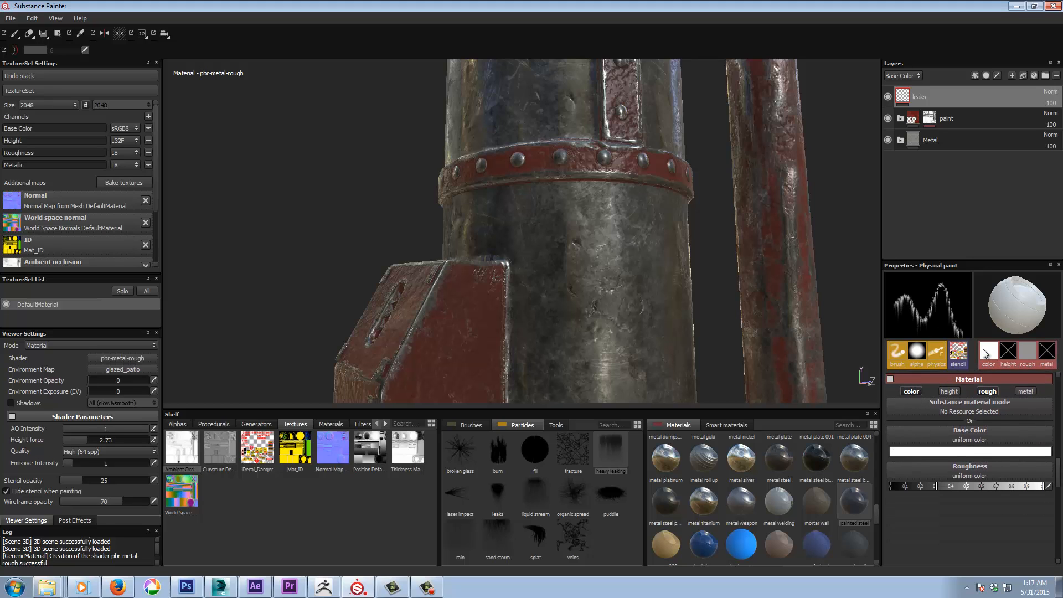
Set the brush's base color to a dark brown with hue 0.119, saturation 0.857 and value 0.018
click(984, 452)
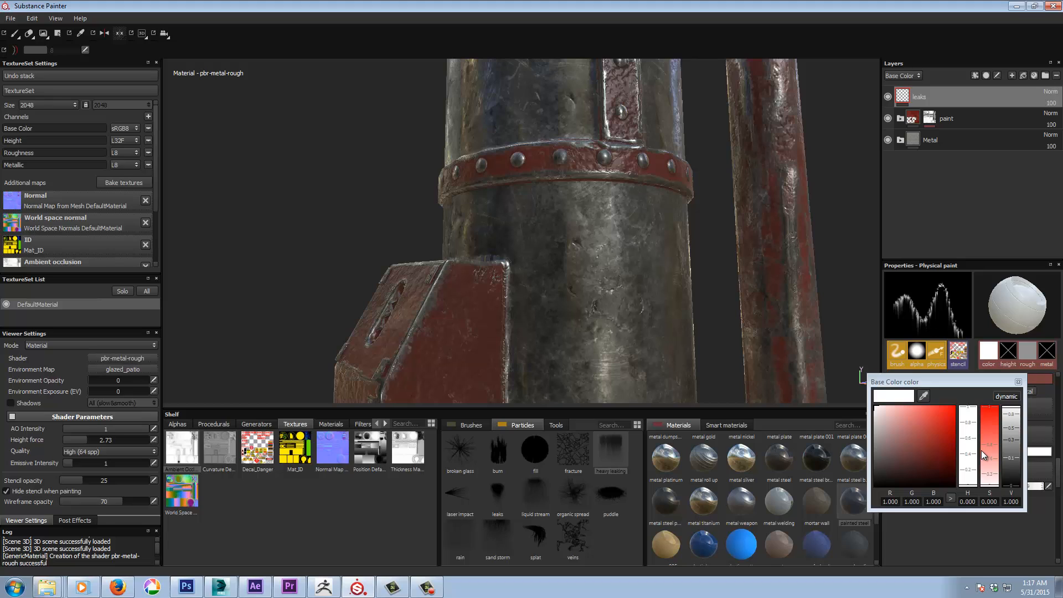
click(945, 475)
click(970, 485)
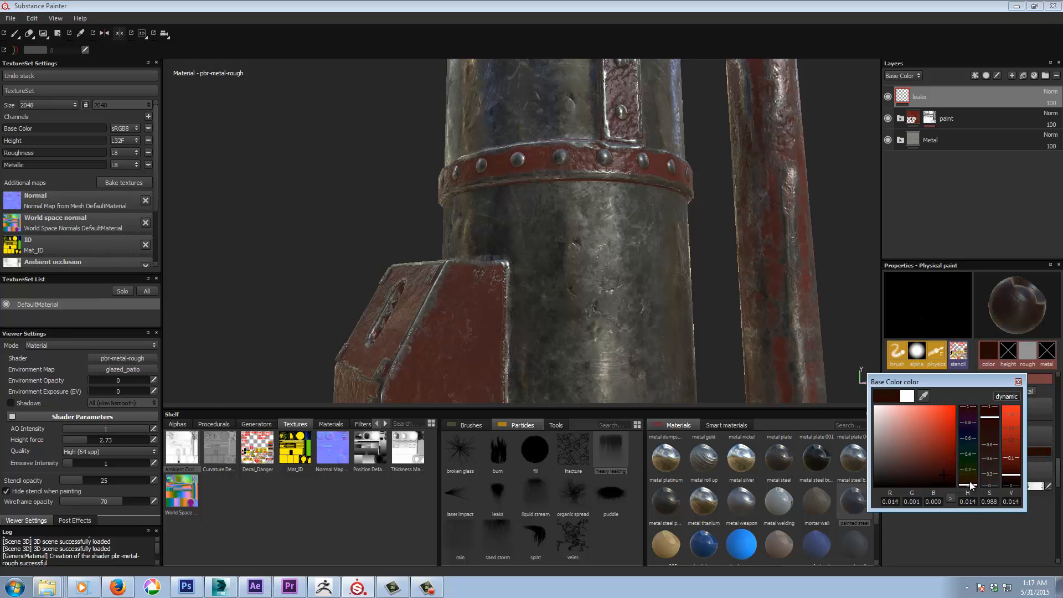
drag(970, 485, 969, 478)
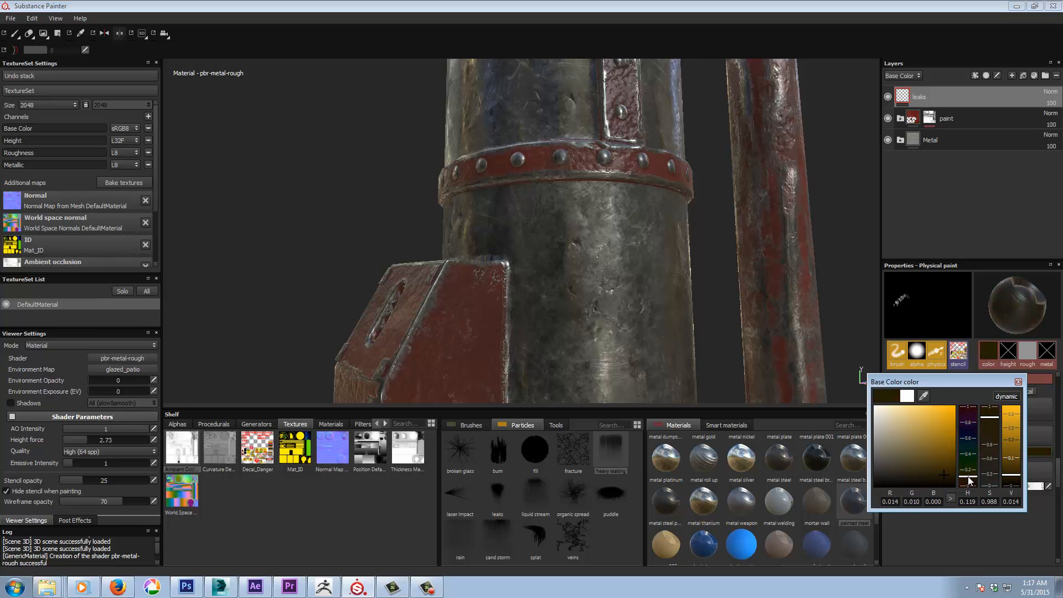
drag(990, 419, 991, 443)
drag(1011, 479, 1014, 477)
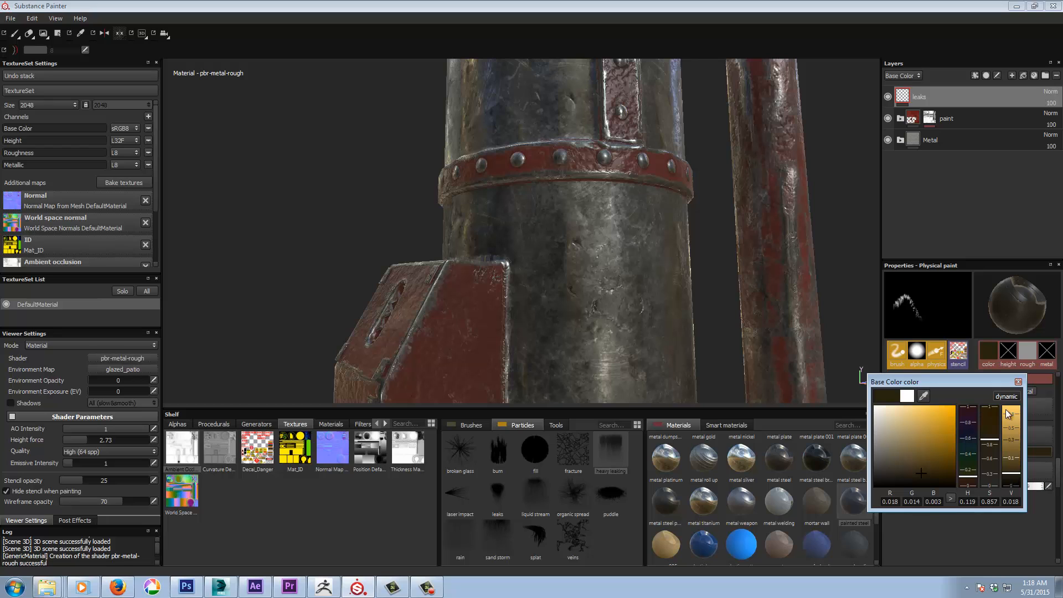
click(1019, 381)
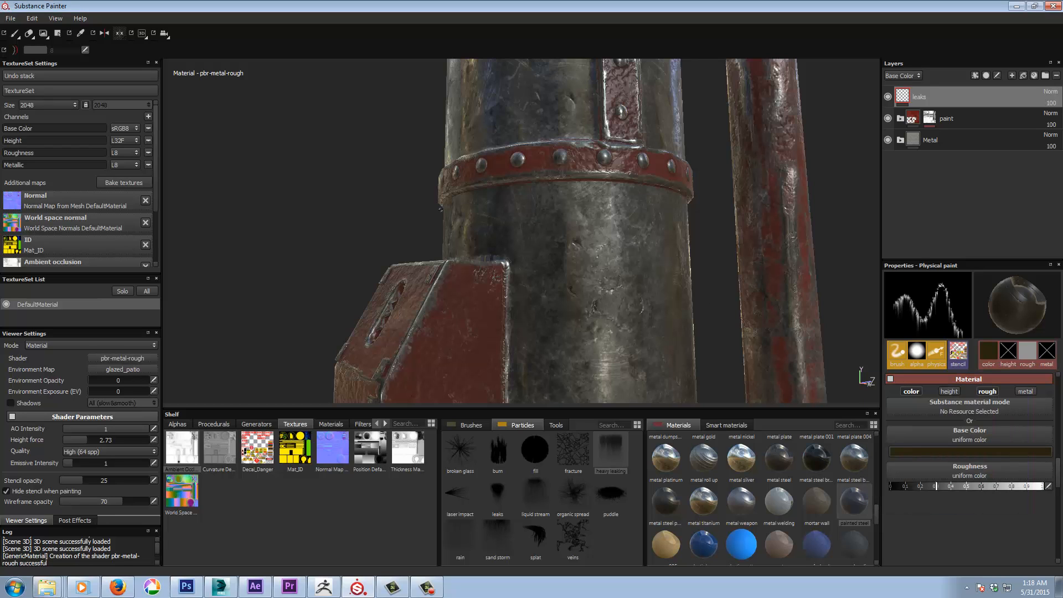
Try painting dark leak streaks on the cylinder just below the middle riveted band
alt+drag(385, 208, 366, 173)
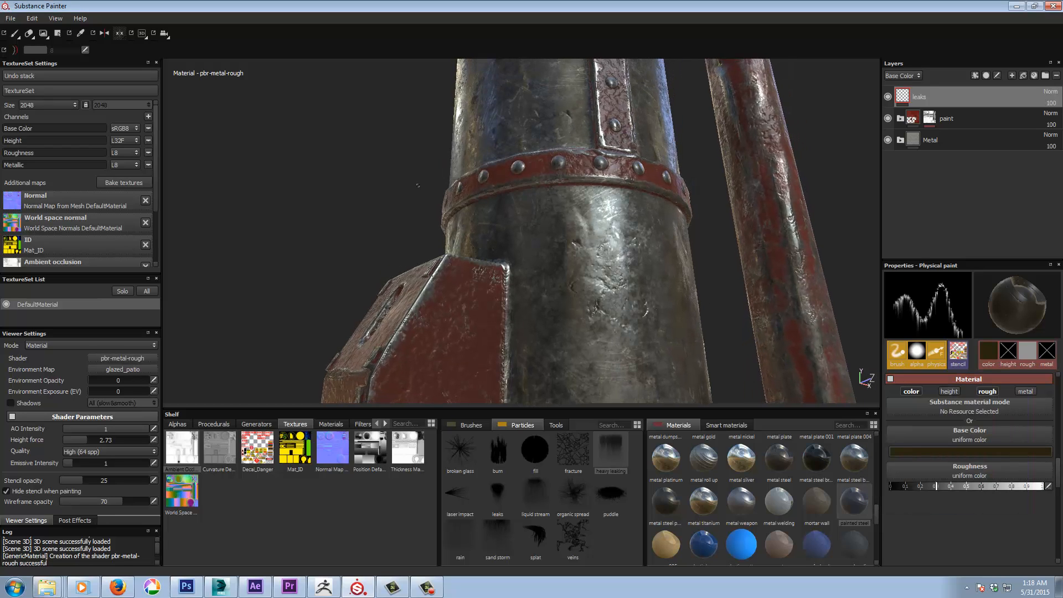
drag(520, 190, 623, 185)
alt+drag(333, 192, 337, 217)
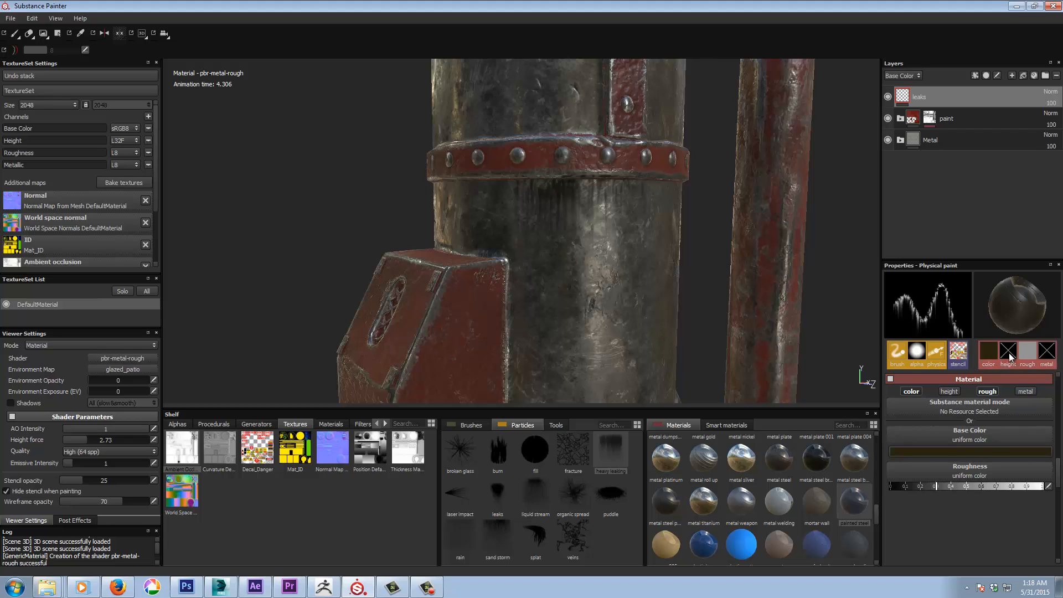
Try a base color with saturation 0.729 and value 0.035 on leaks below the riveted band, and undo the stroke
click(992, 453)
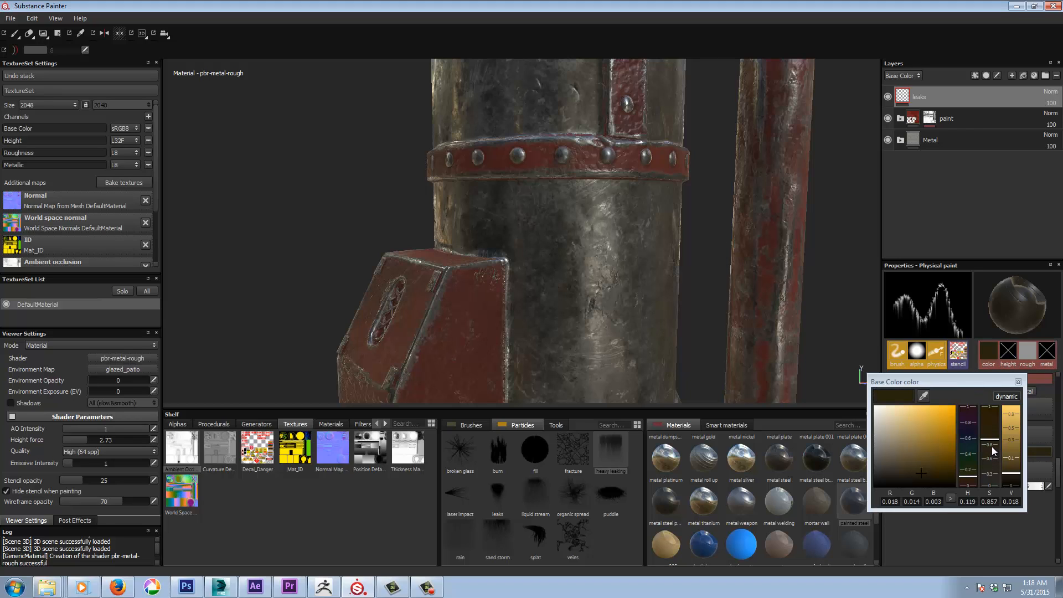
drag(994, 441, 995, 450)
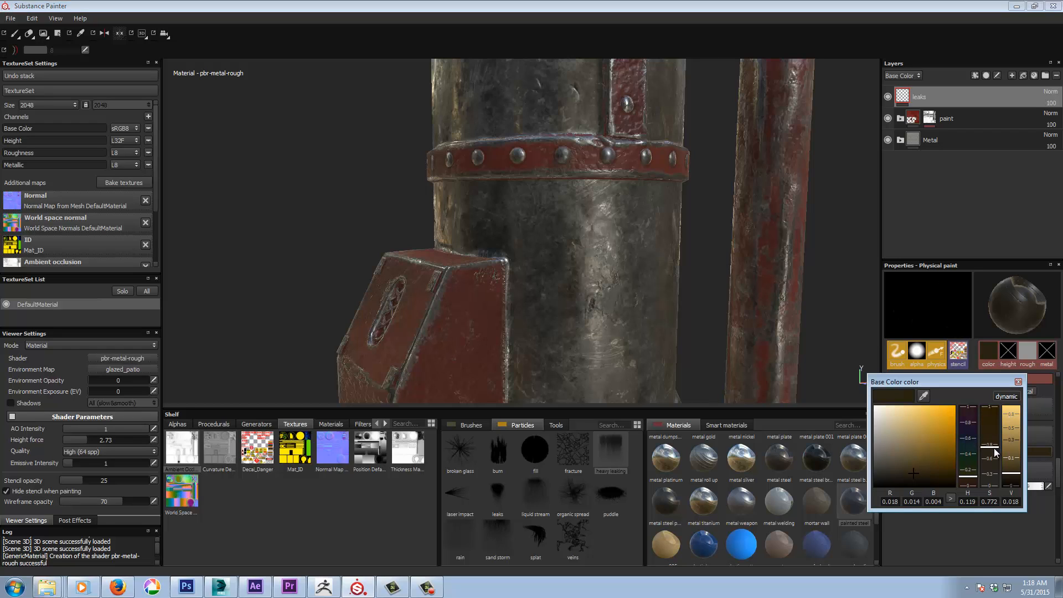
click(1009, 467)
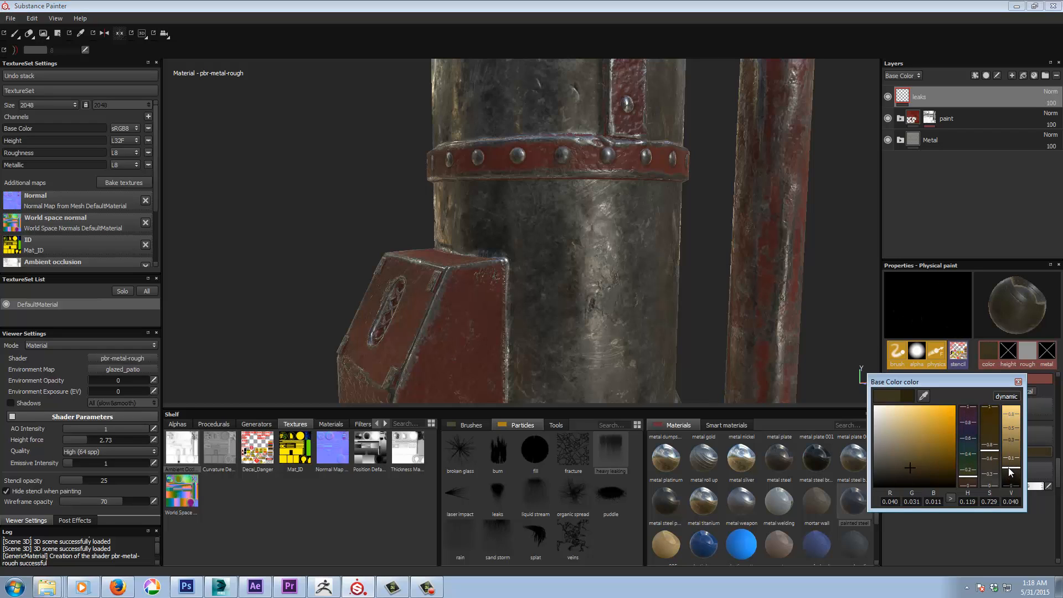
drag(513, 176, 655, 176)
mouse_move(330, 237)
alt+mouse_down()
mouse_move(325, 200)
mouse_move(324, 224)
alt+mouse_up()
key(ctrl+z)
alt+drag(532, 227, 533, 206)
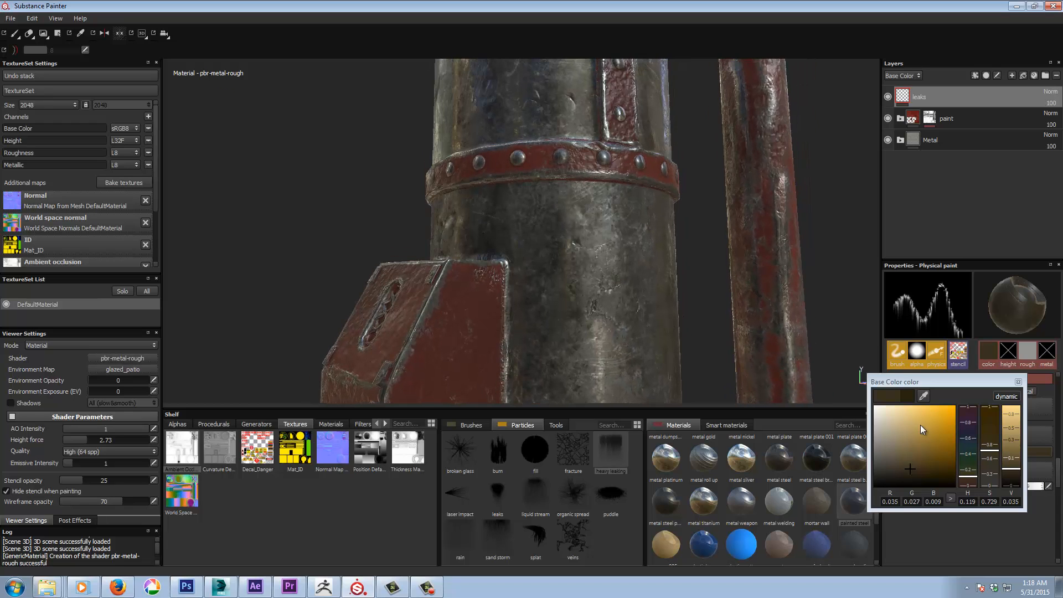
Shift the leak base color to a reddish brown with hue 0.063, saturation 0.822 and value 0.033
drag(966, 480, 965, 479)
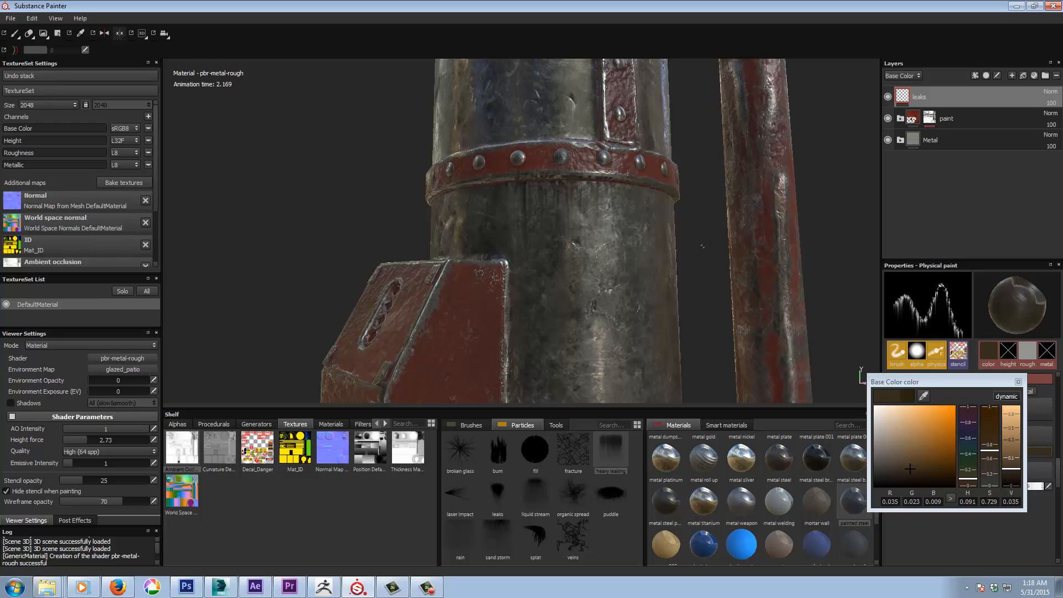
alt+drag(608, 258, 611, 230)
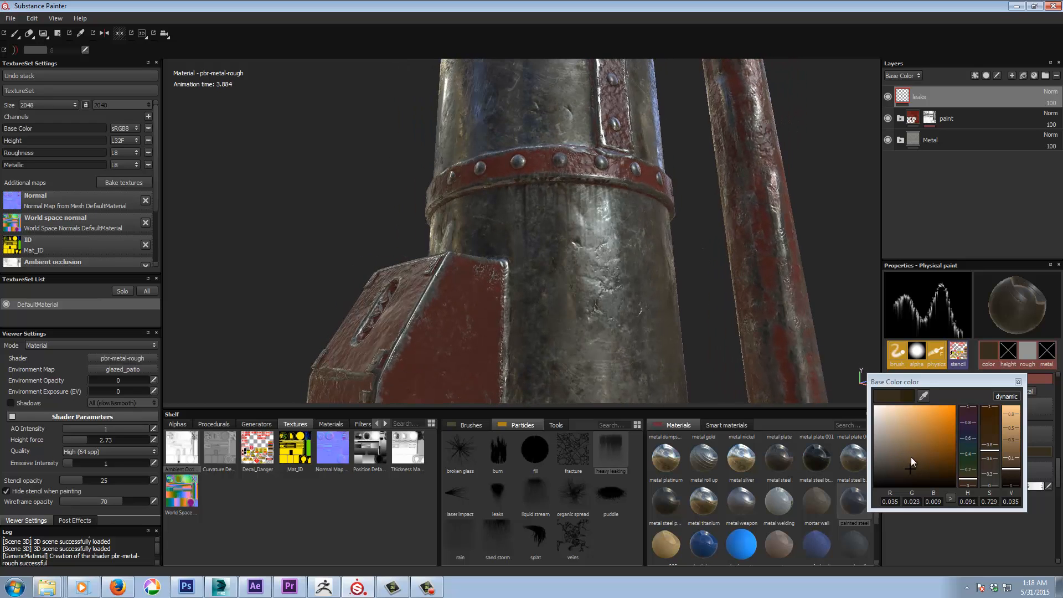
click(968, 481)
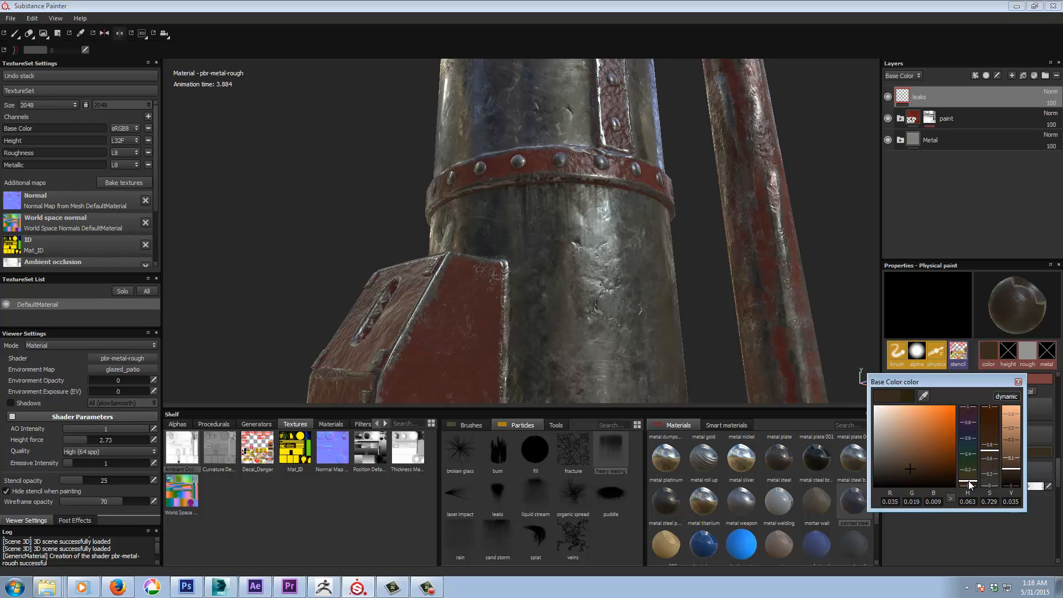
drag(907, 471, 918, 473)
Paint leak streaks along the underside of the middle riveted band, continuing around the cylinder toward the pipe
mouse_move(533, 191)
mouse_down()
mouse_move(598, 190)
mouse_move(595, 278)
mouse_move(551, 207)
mouse_move(548, 178)
mouse_move(632, 175)
mouse_up()
alt+drag(627, 293, 657, 232)
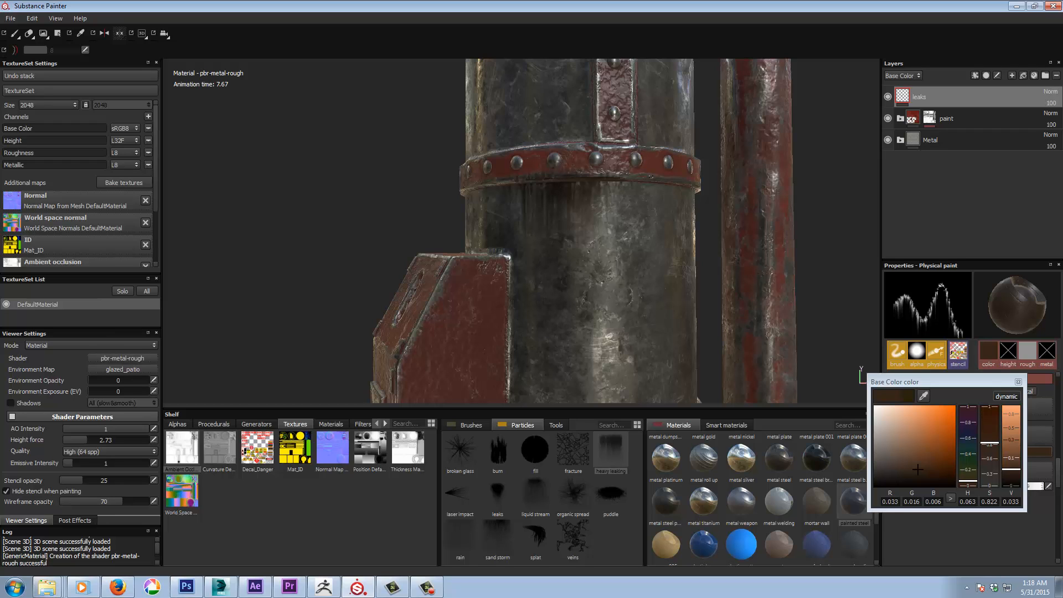
alt+drag(585, 209, 603, 194)
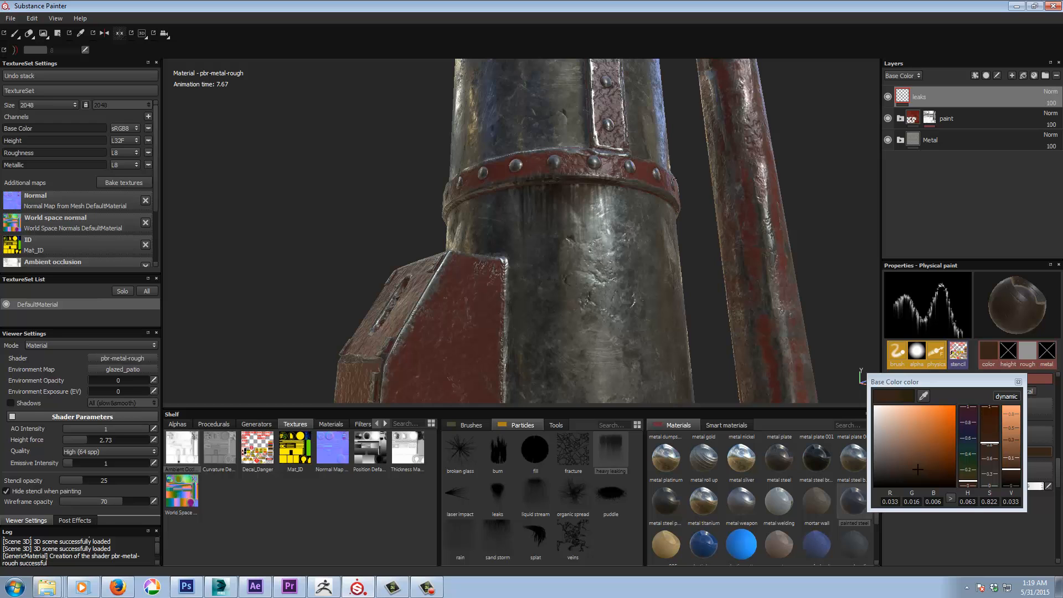
alt+right_drag(576, 189, 558, 203)
alt+drag(559, 202, 516, 202)
alt+middle_drag(516, 201, 403, 177)
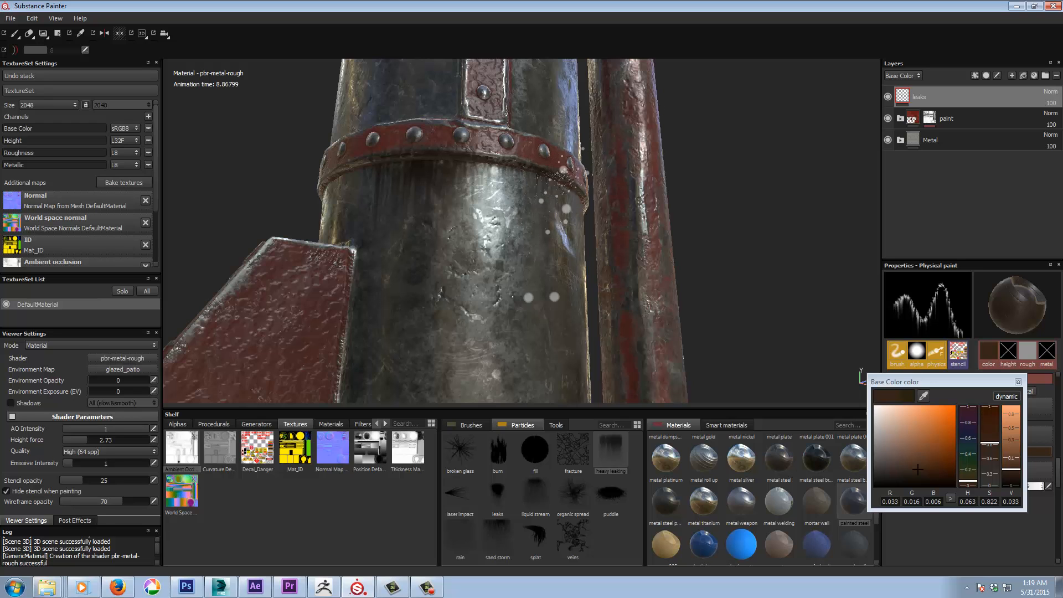
alt+drag(494, 246, 503, 224)
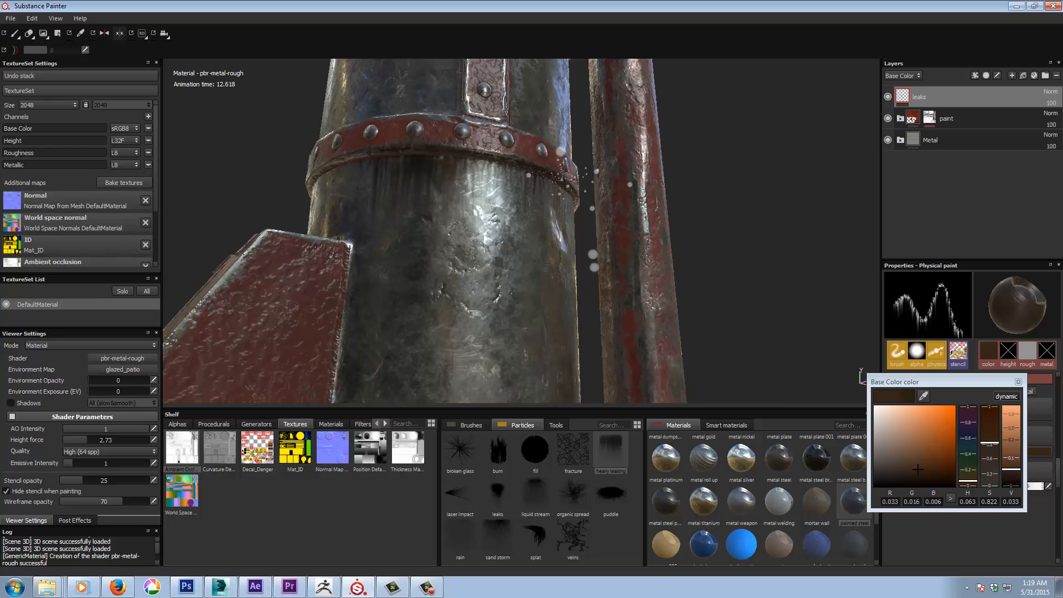
alt+drag(478, 190, 482, 209)
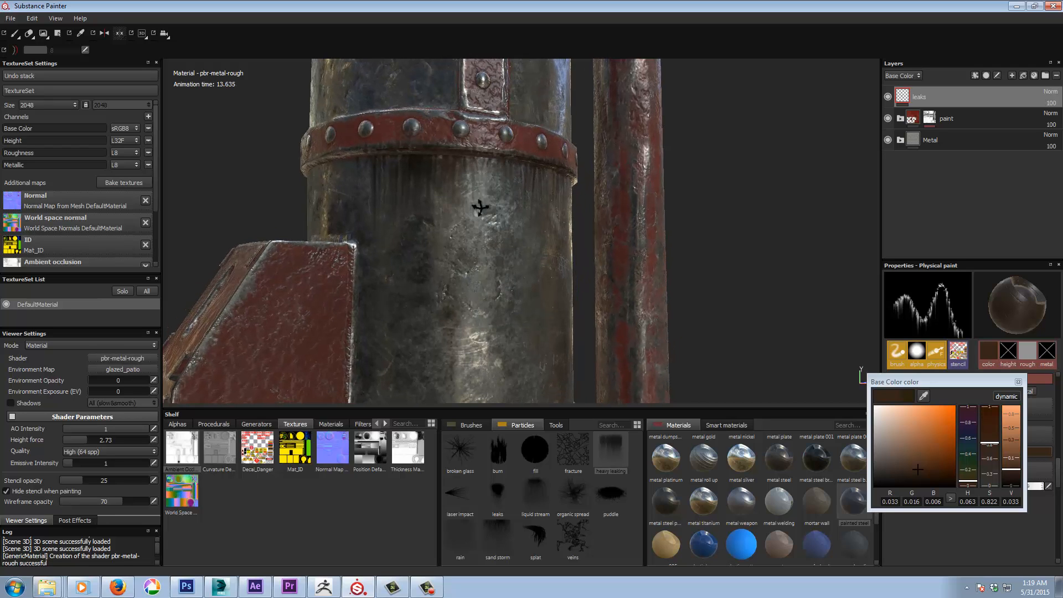
click(1019, 382)
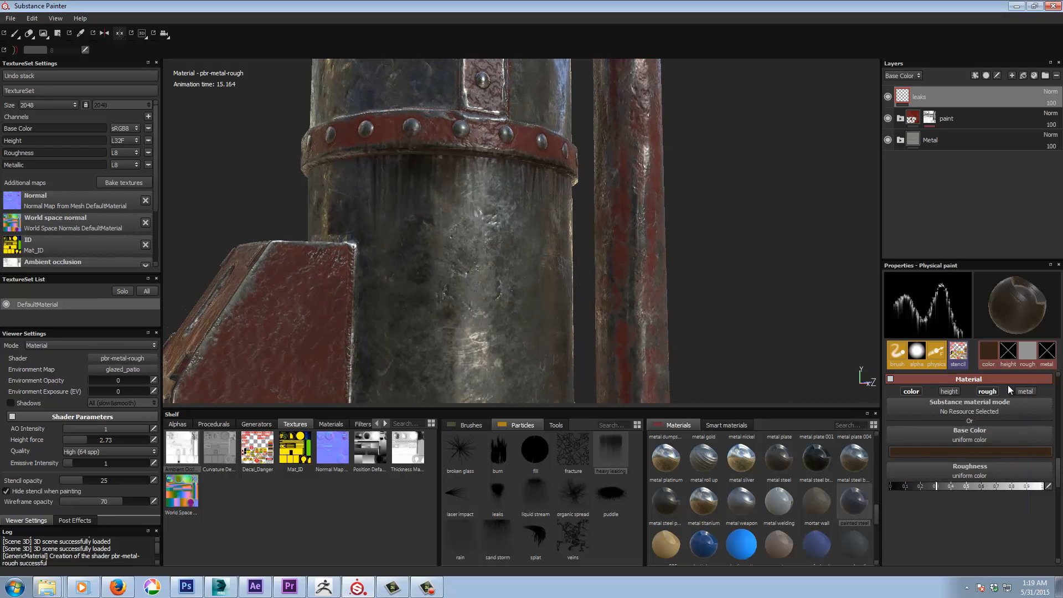
Raise the particle brush's GravityFactor to 2.39 and paint a short leak stroke below the riveted band near the pipe
click(935, 354)
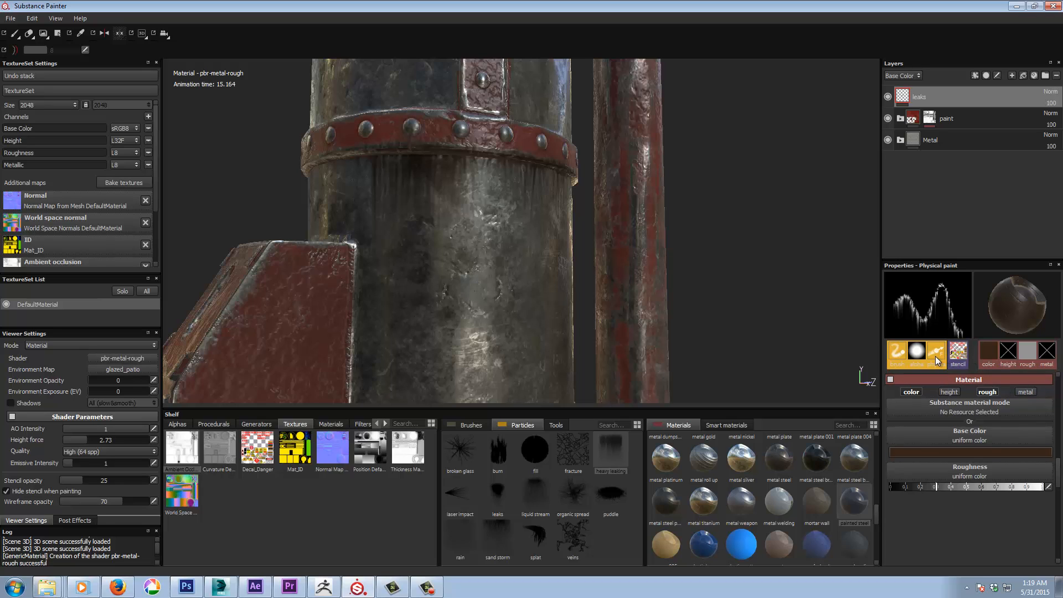
scroll(1059, 405, up, 5)
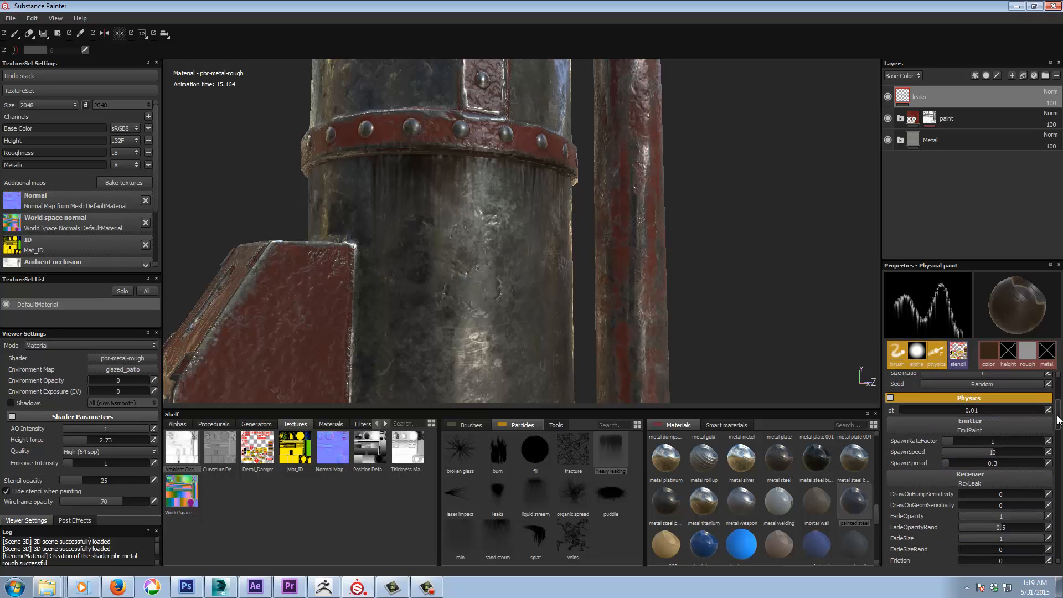
drag(1058, 406, 1058, 390)
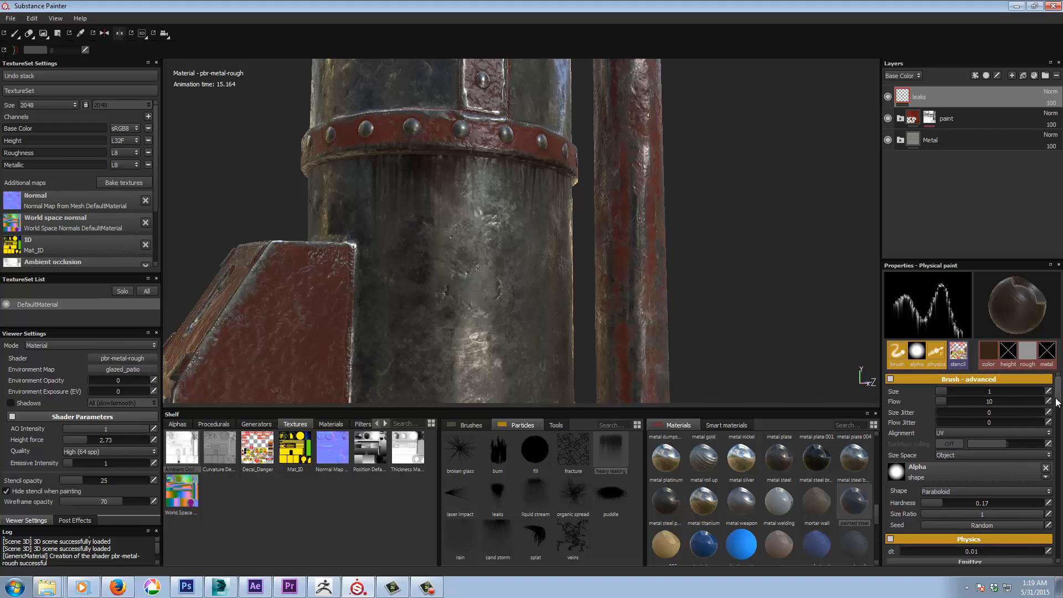
scroll(1058, 401, down, 6)
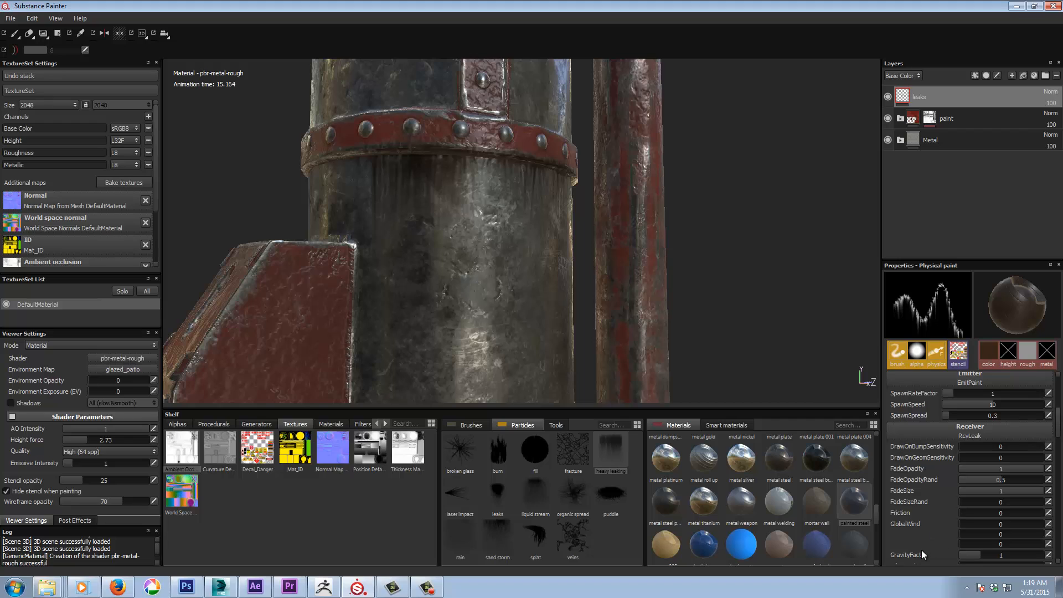
drag(983, 554, 996, 554)
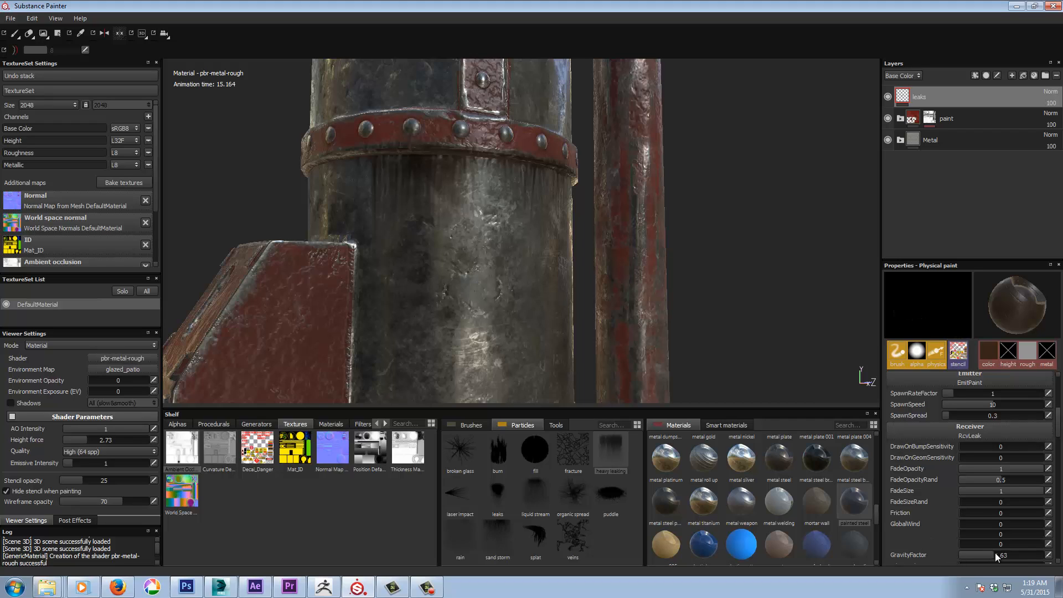
drag(501, 160, 523, 165)
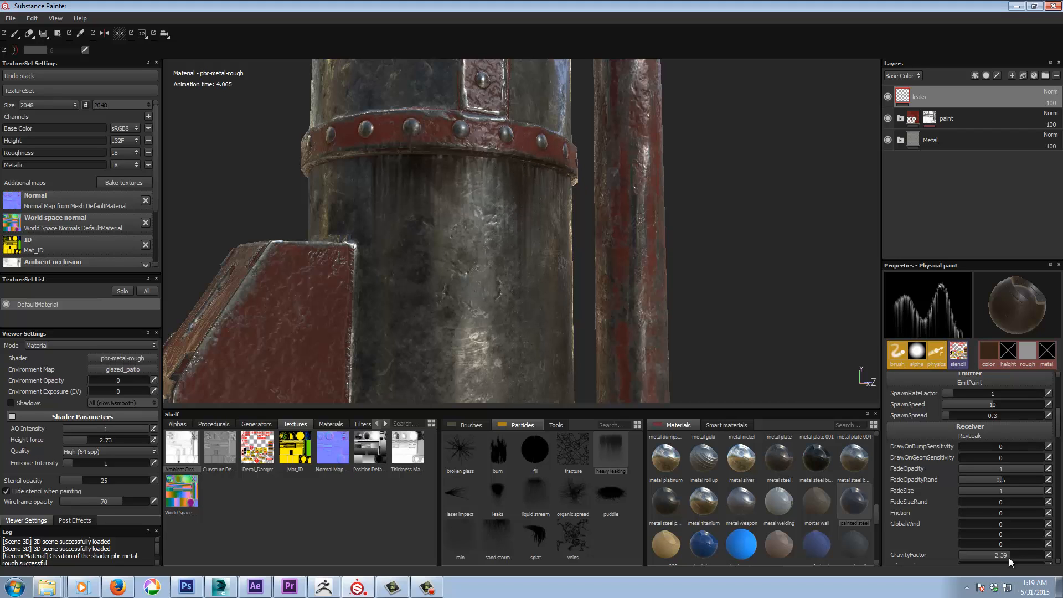
Lower the particle brush's GravityFactor to 1.45
drag(1008, 557, 993, 556)
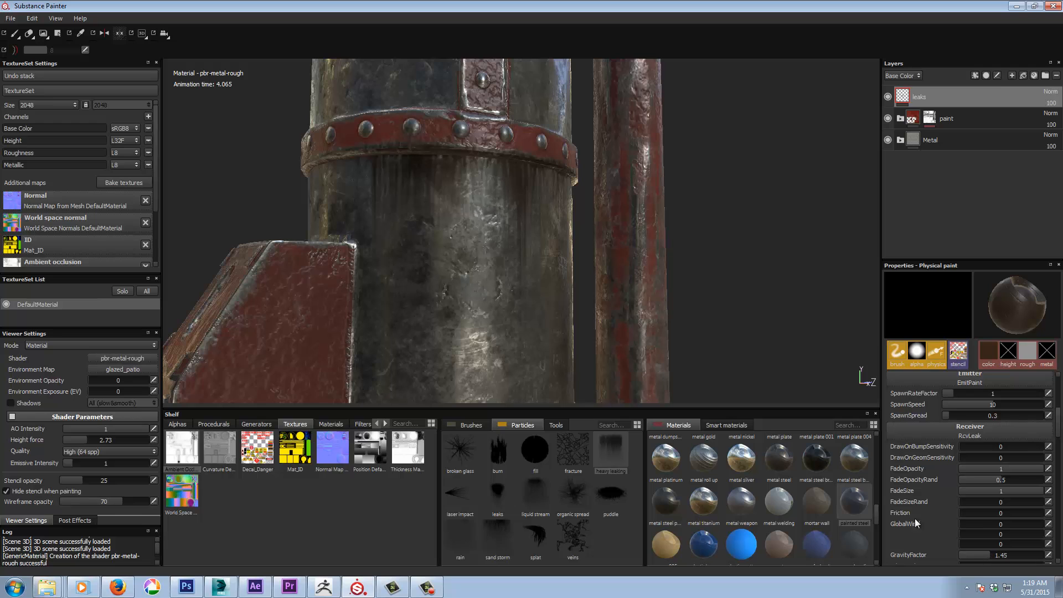
Set the particle brush's SpawnRateFactor to 3.79, try leak streaks under the riveted band beside the pipe, and undo them
alt+drag(600, 246, 466, 205)
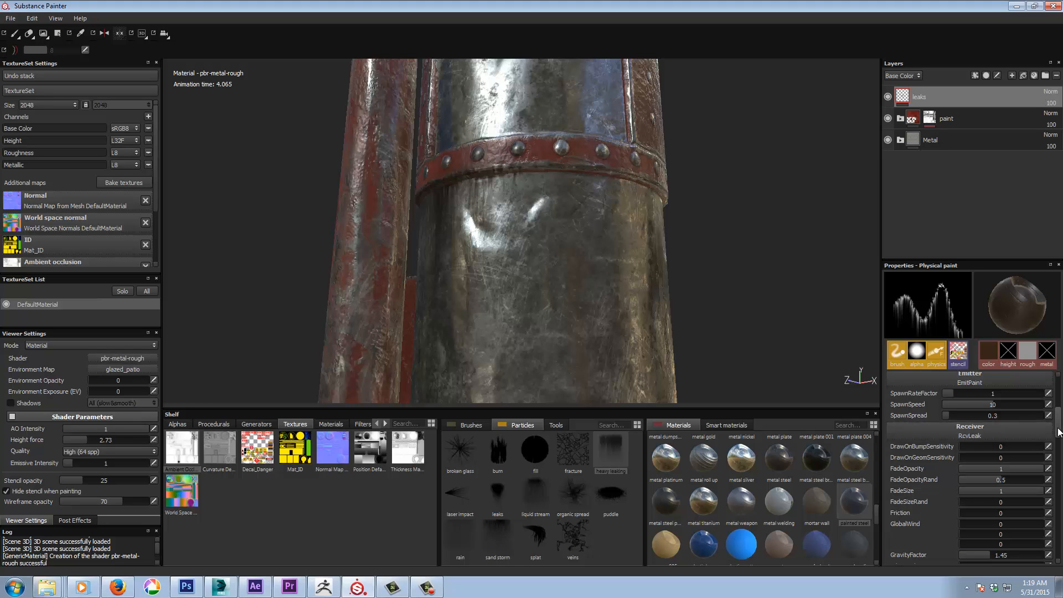
drag(1059, 428, 1058, 424)
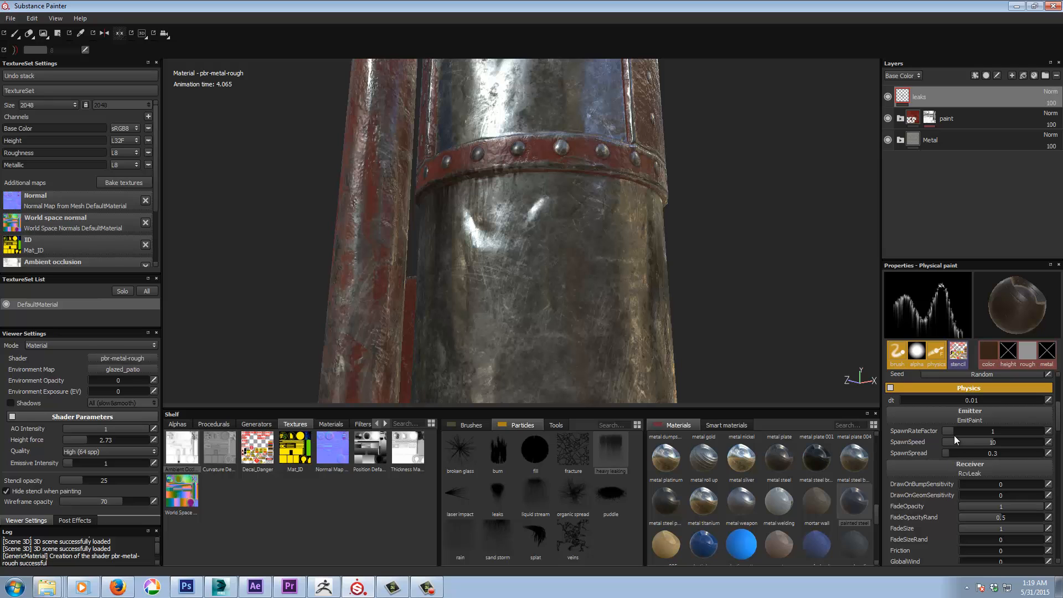
drag(954, 430, 981, 430)
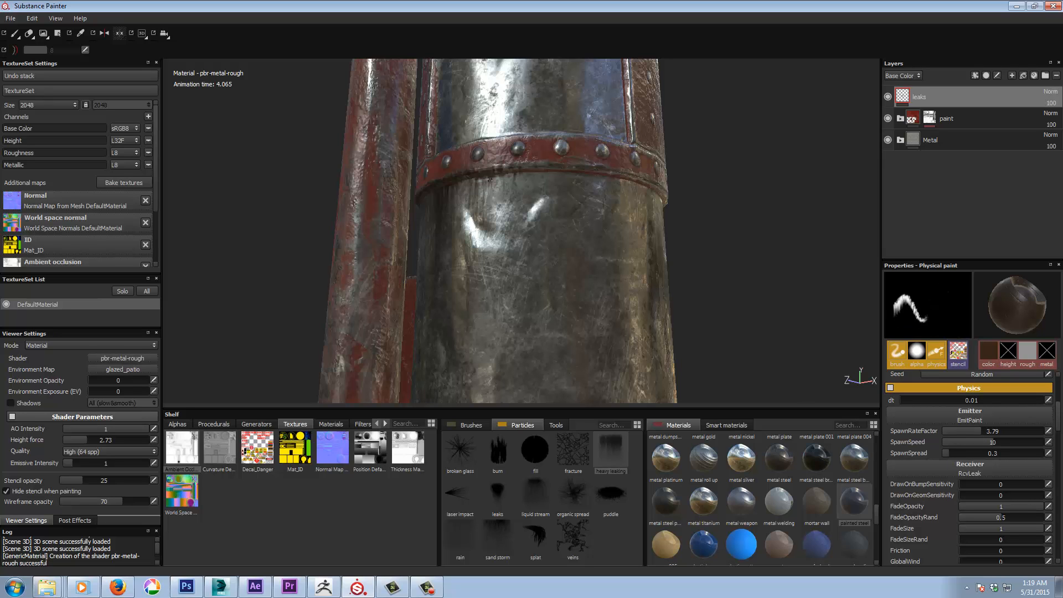
drag(546, 173, 575, 176)
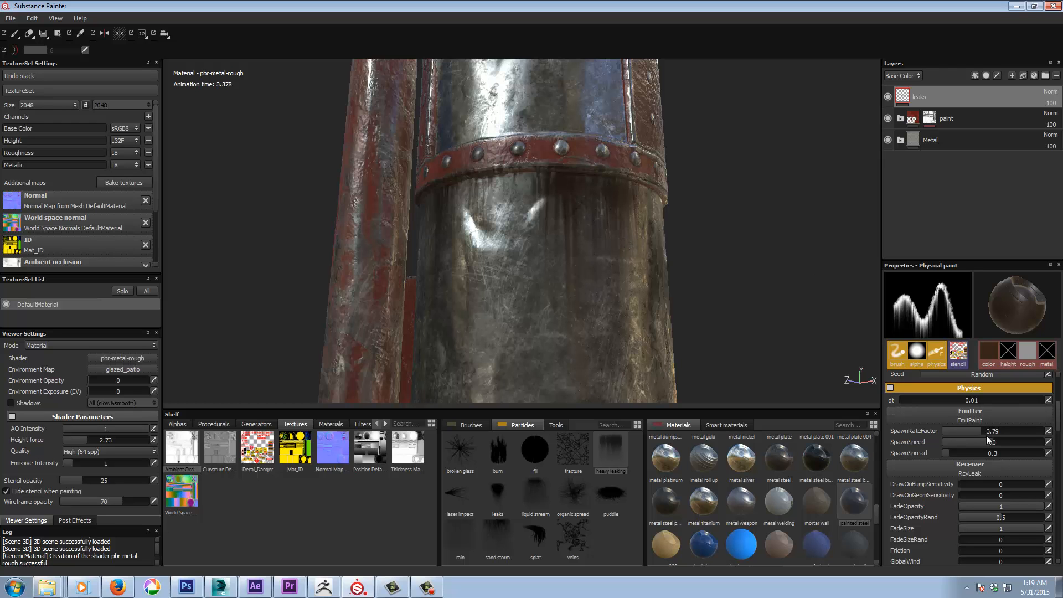
alt+drag(521, 175, 516, 221)
drag(553, 173, 633, 174)
alt+middle_drag(659, 221, 673, 248)
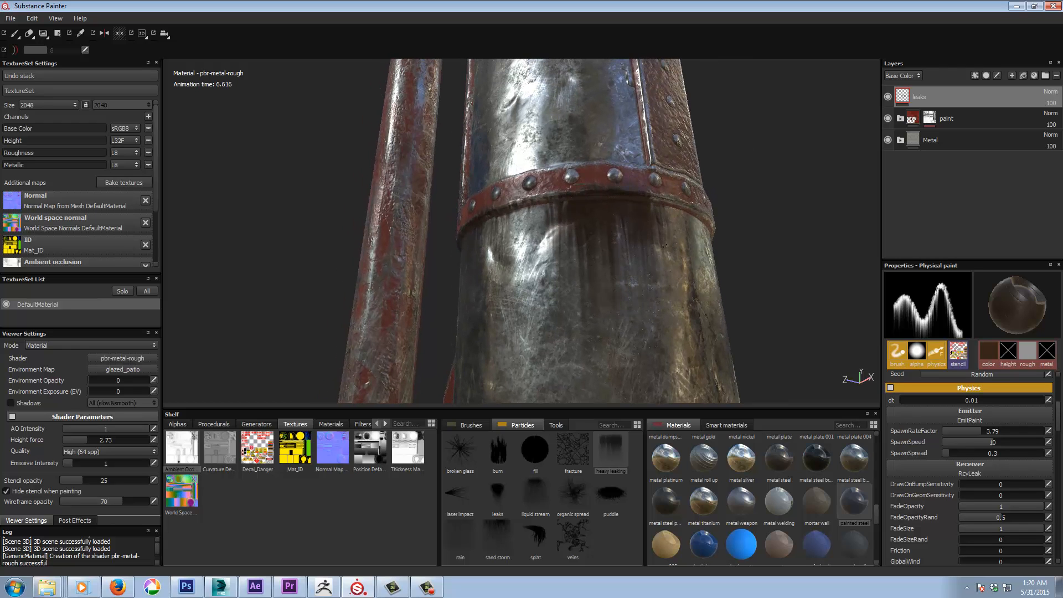
key(ctrl+z)
mouse_move(673, 249)
alt+mouse_down()
mouse_move(865, 266)
mouse_move(739, 282)
alt+mouse_up()
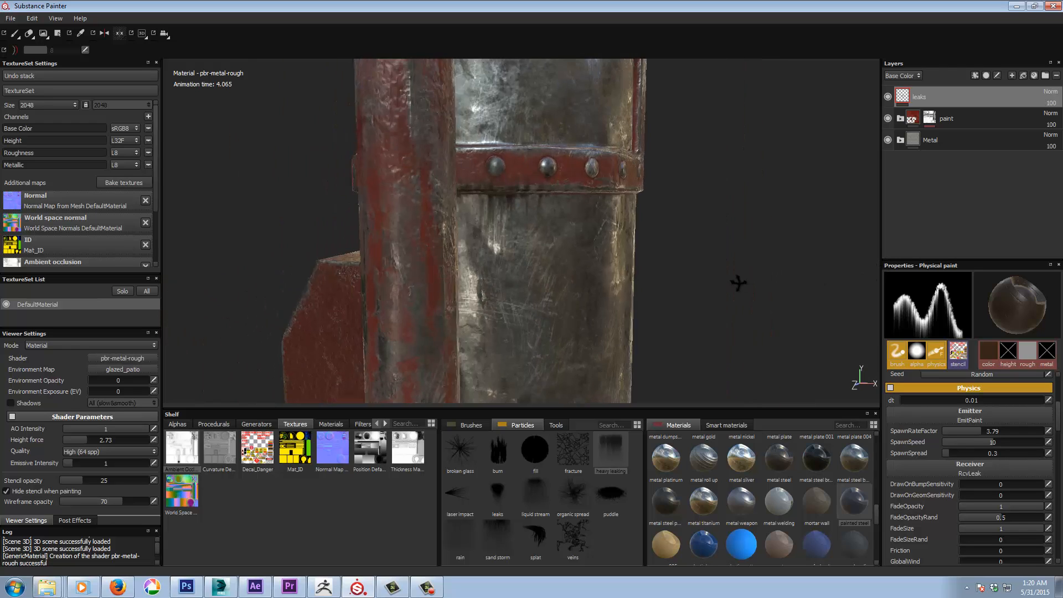
Lower the particle brush's SpawnRateFactor to 0.82 and paint leak streaks beneath the riveted band beside the pipe
drag(980, 431, 951, 431)
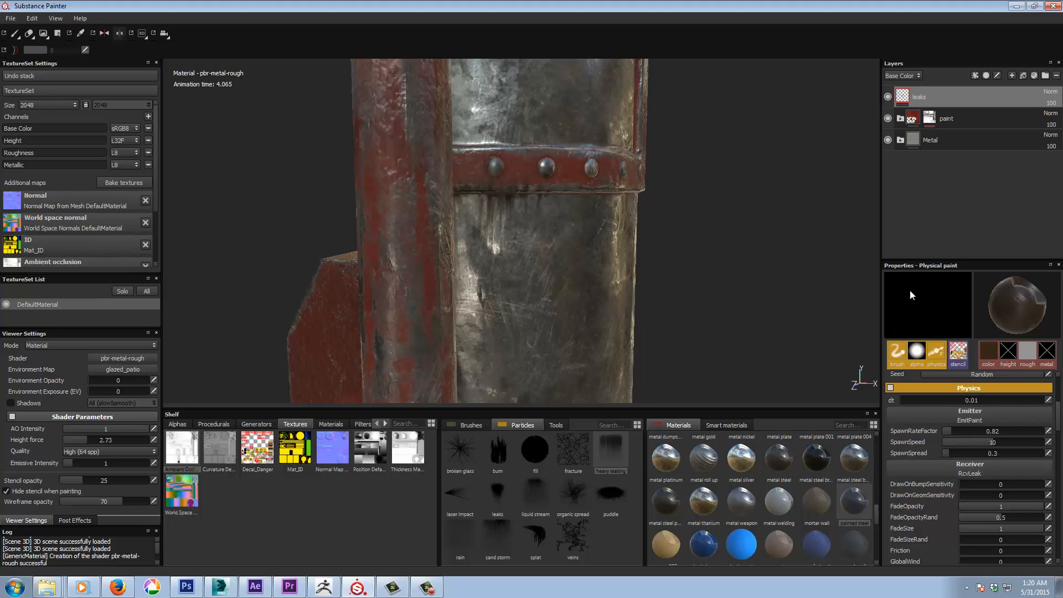
alt+drag(532, 201, 582, 161)
mouse_move(588, 202)
mouse_down()
mouse_move(684, 201)
mouse_move(643, 196)
mouse_move(616, 239)
mouse_move(571, 243)
mouse_move(549, 214)
mouse_move(554, 190)
mouse_move(661, 224)
mouse_move(514, 314)
mouse_up()
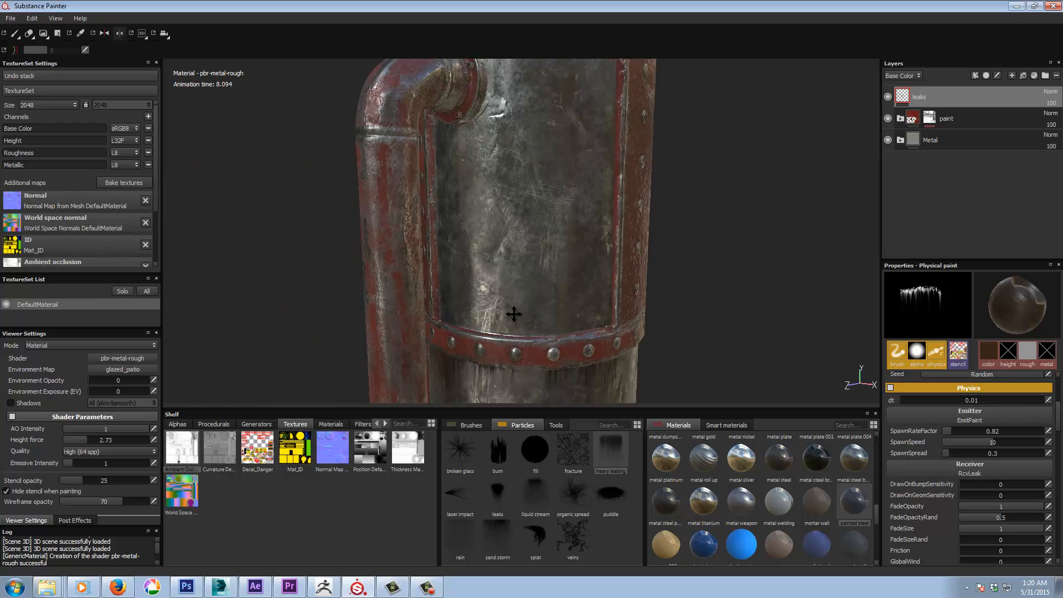
Paint leak streaks running down the tank from the underside of the pipe elbow's flange, covering both sides of the pipe
alt+middle_drag(514, 314, 530, 377)
alt+right_drag(585, 164, 767, 241)
alt+middle_drag(502, 229, 529, 238)
alt+drag(521, 237, 505, 195)
mouse_move(535, 133)
mouse_down()
mouse_move(518, 157)
mouse_move(490, 164)
mouse_up()
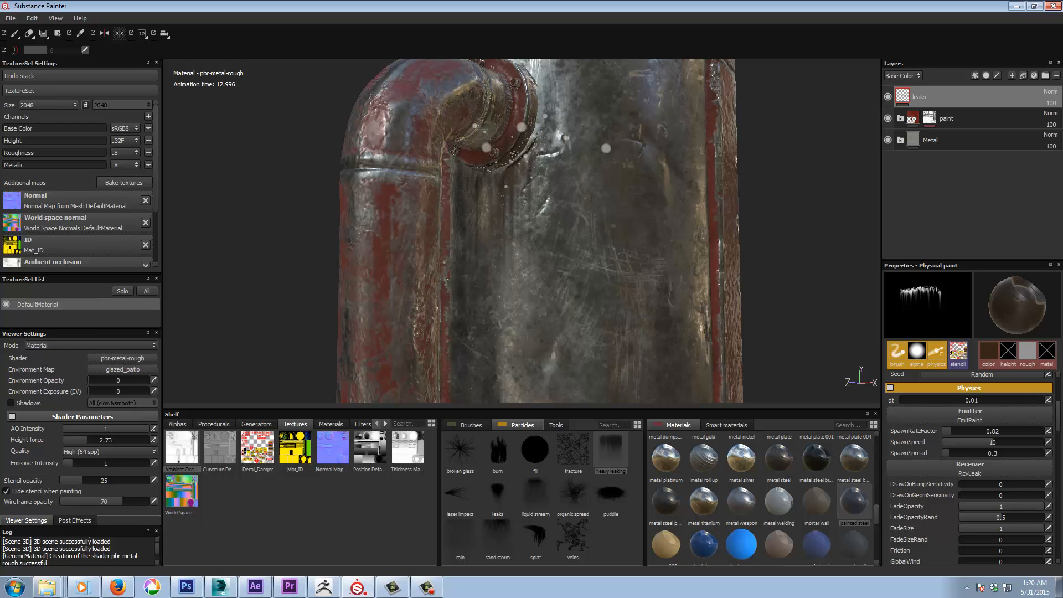
alt+drag(489, 228, 425, 247)
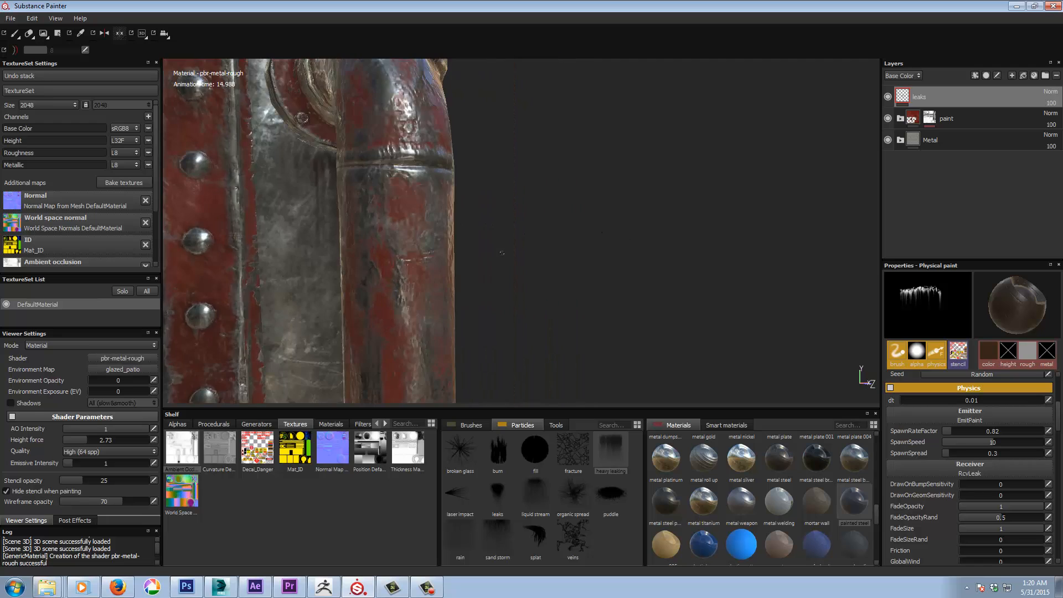
alt+middle_drag(425, 247, 575, 258)
mouse_move(418, 111)
mouse_down()
mouse_move(428, 136)
mouse_move(464, 164)
mouse_move(404, 121)
mouse_move(408, 145)
mouse_move(435, 160)
mouse_move(444, 118)
mouse_move(441, 134)
mouse_up()
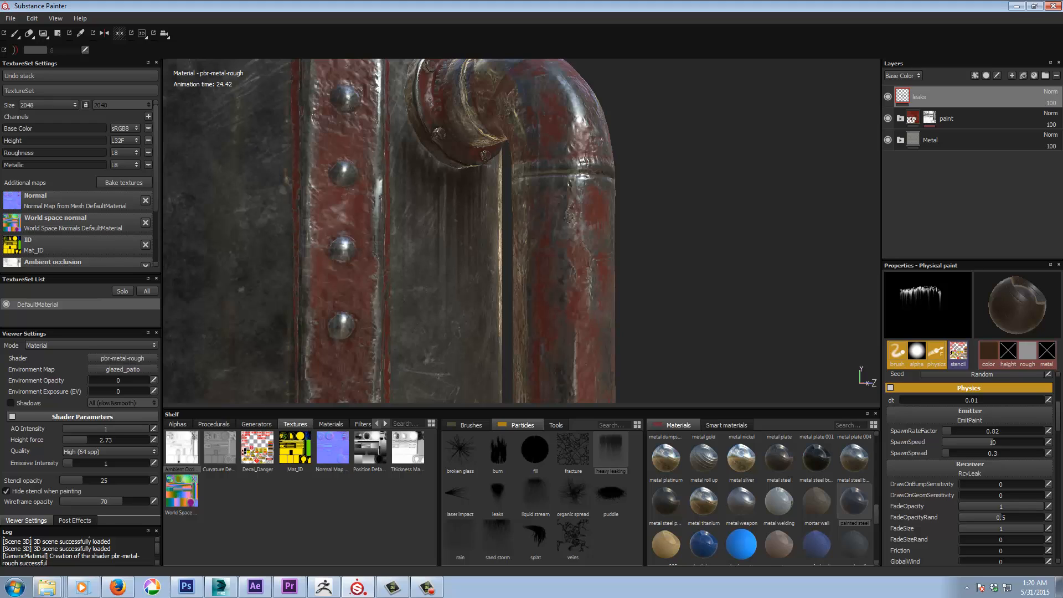
Darken the tank surface directly beneath the pipe flange using the default brush in the leak color
click(479, 425)
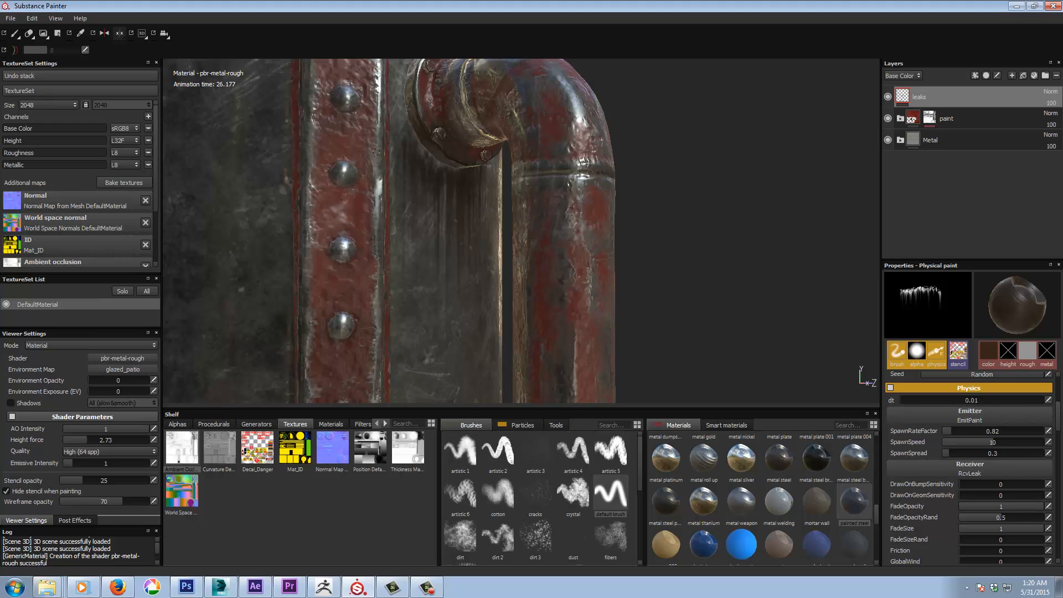
drag(419, 138, 471, 167)
click(614, 493)
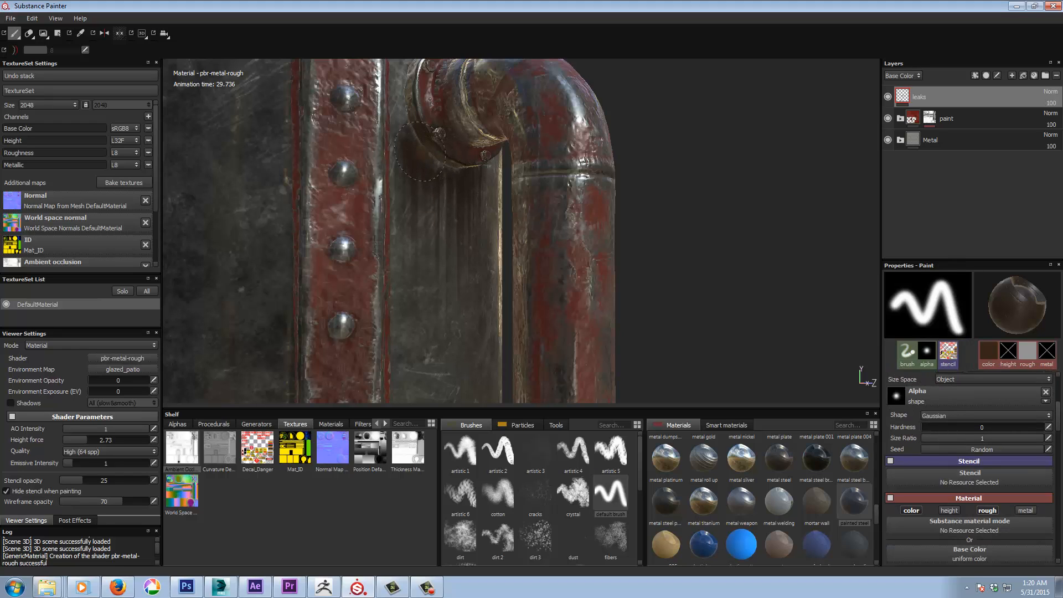
key([)
key([)
key([)
key([)
key([)
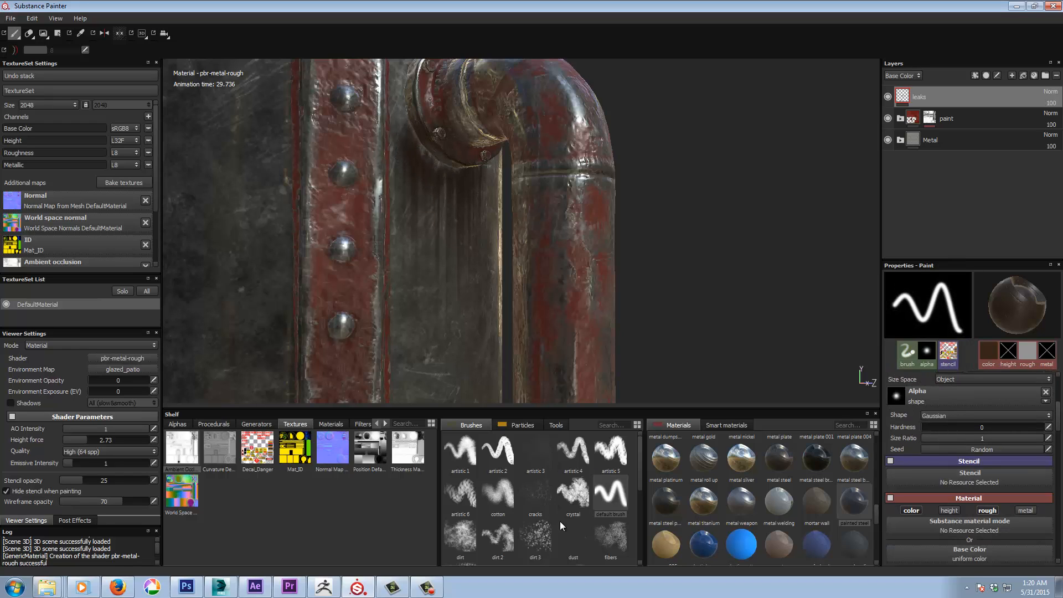
click(547, 541)
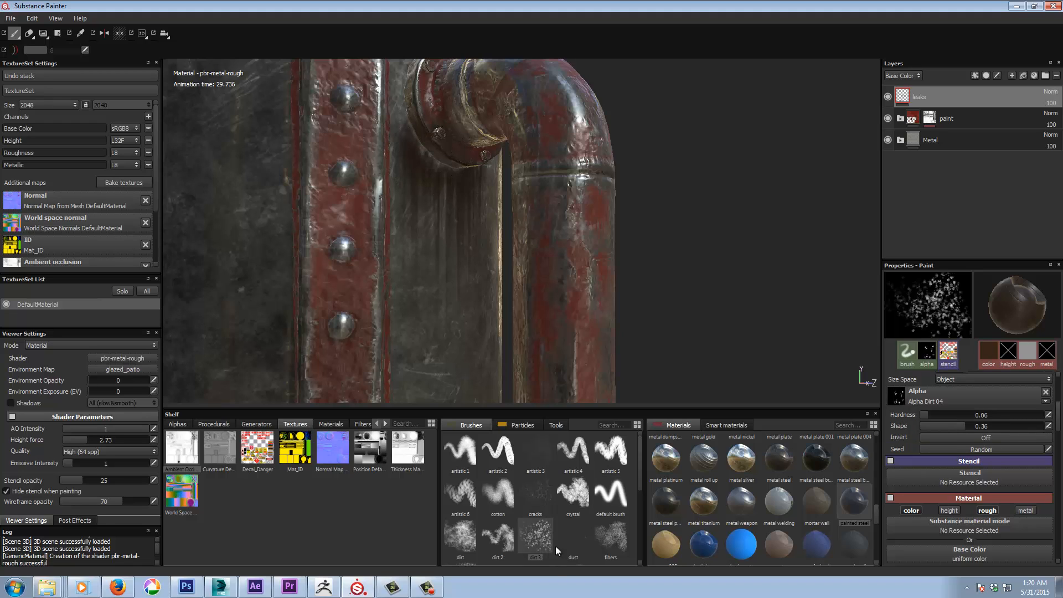
click(623, 494)
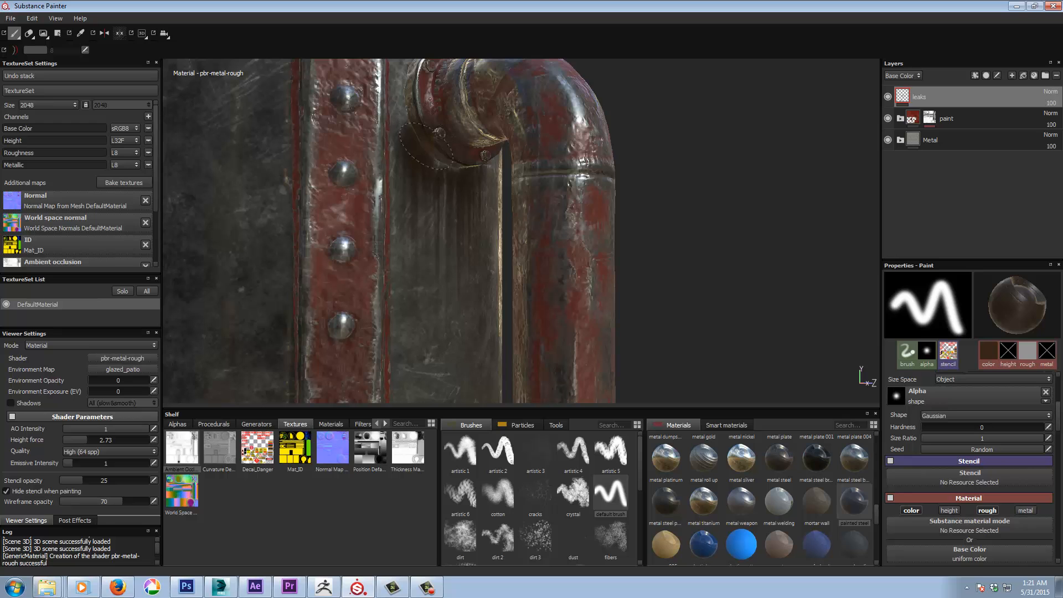
Erase excess leak paint between the vertical riveted strip and the streaks below the pipe flange with the soft default brush
alt+drag(743, 216, 483, 147)
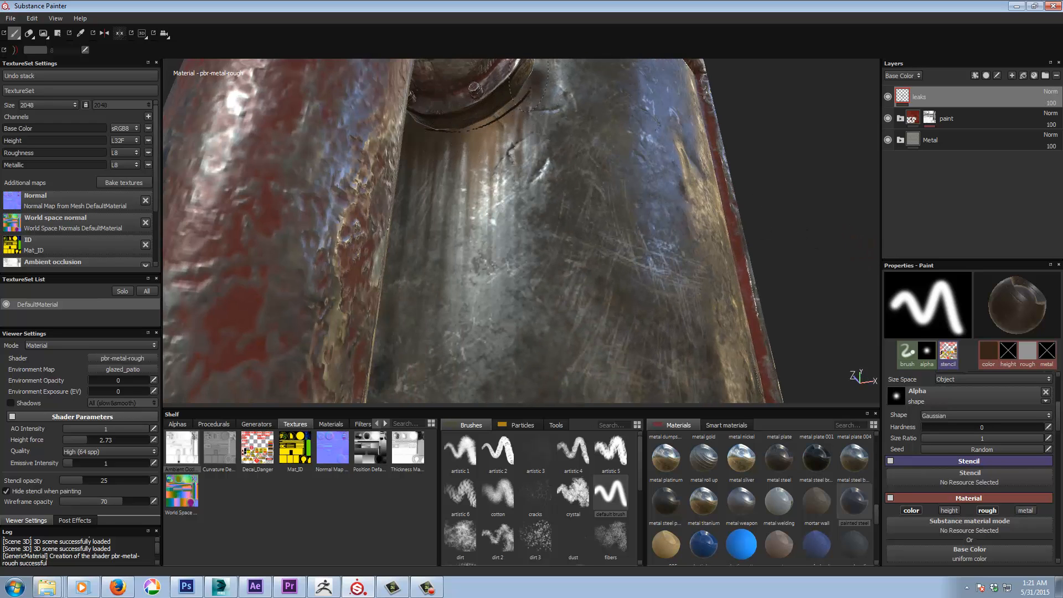
mouse_move(435, 121)
alt+mouse_down()
mouse_move(536, 161)
mouse_move(731, 155)
mouse_move(775, 178)
mouse_move(444, 184)
mouse_move(458, 280)
alt+mouse_up()
alt+right_drag(458, 279, 449, 271)
alt+middle_drag(449, 272, 457, 257)
mouse_move(457, 257)
alt+mouse_down()
mouse_move(505, 254)
mouse_move(437, 257)
alt+mouse_up()
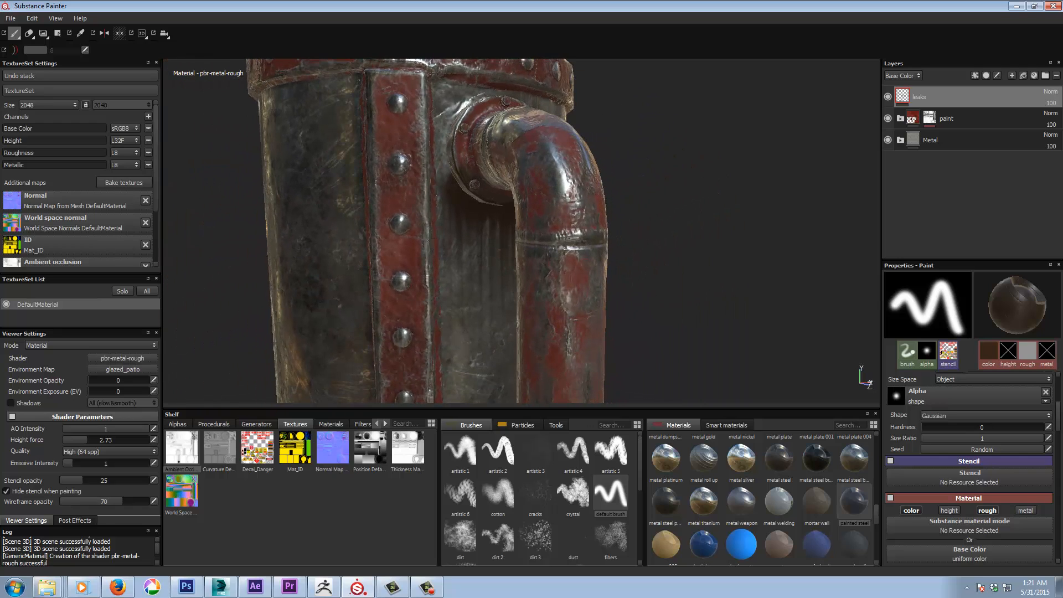
click(28, 33)
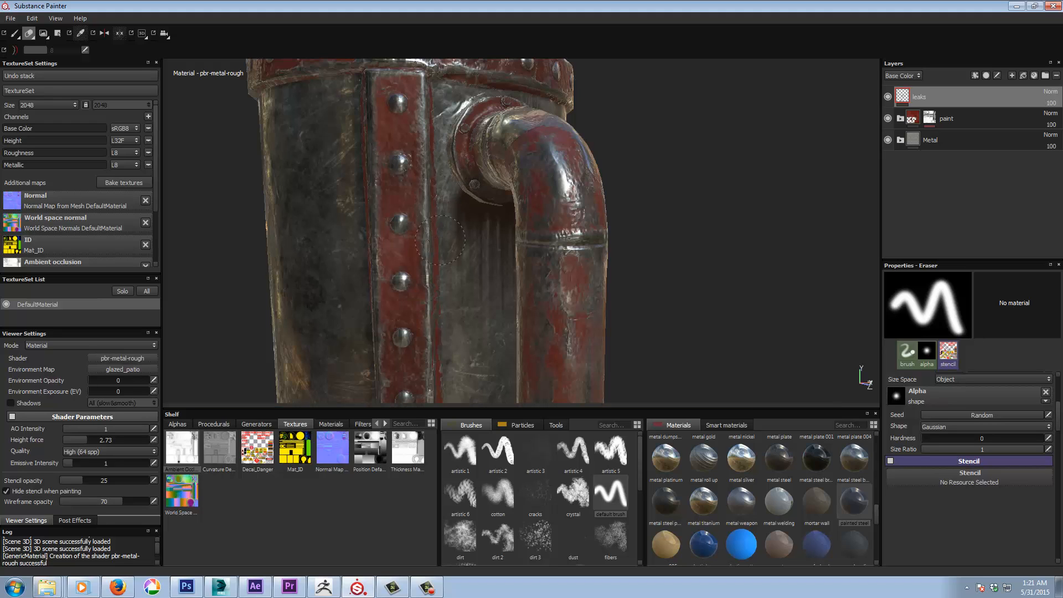
drag(446, 282, 446, 207)
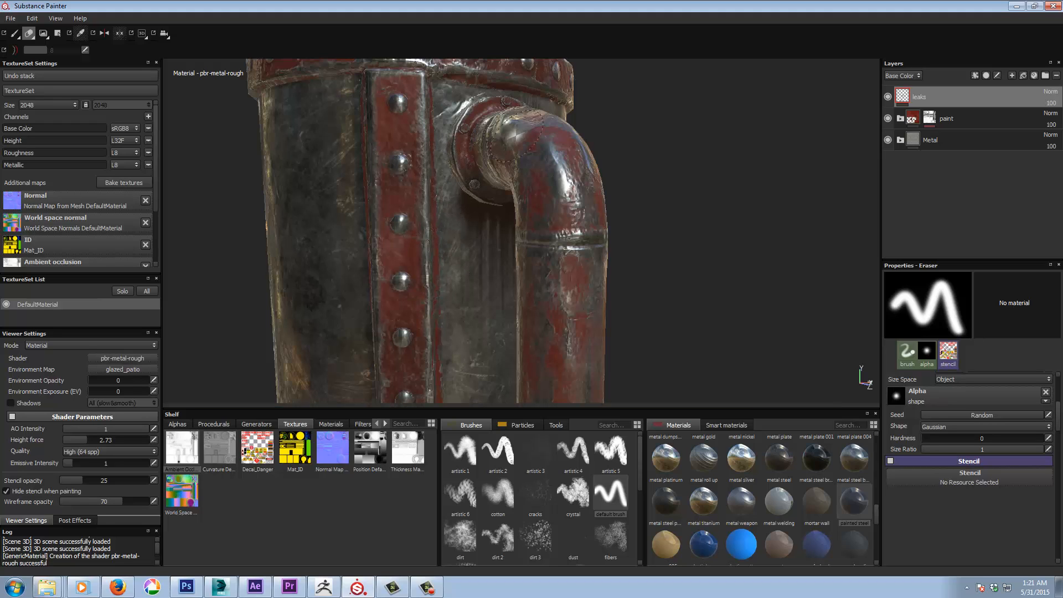
Break up the leak stain beneath the pipe flange with a dirt 3 eraser, reducing its flow to 6
click(540, 542)
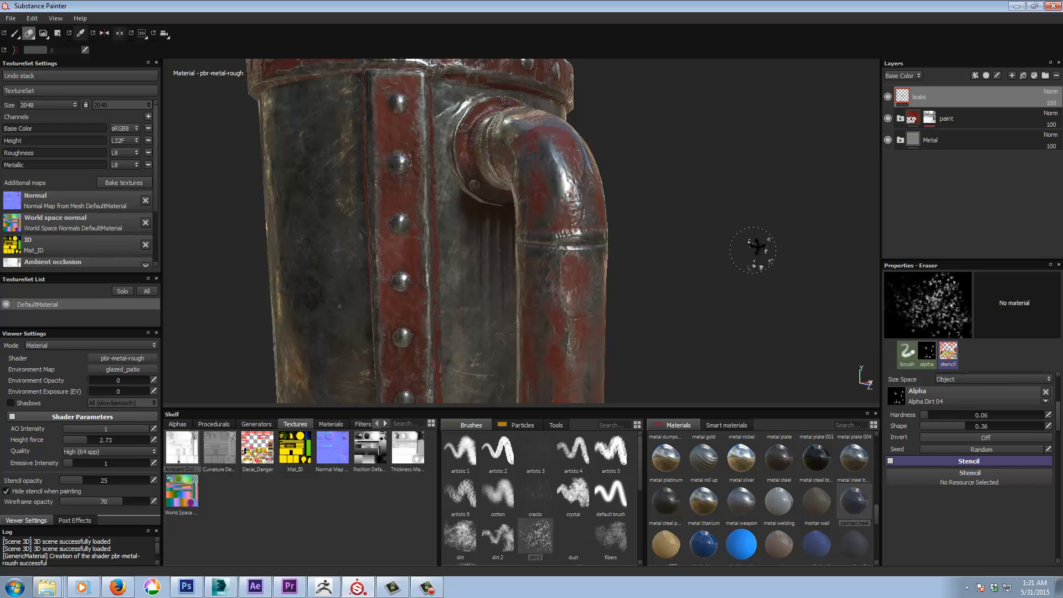
alt+drag(760, 247, 770, 242)
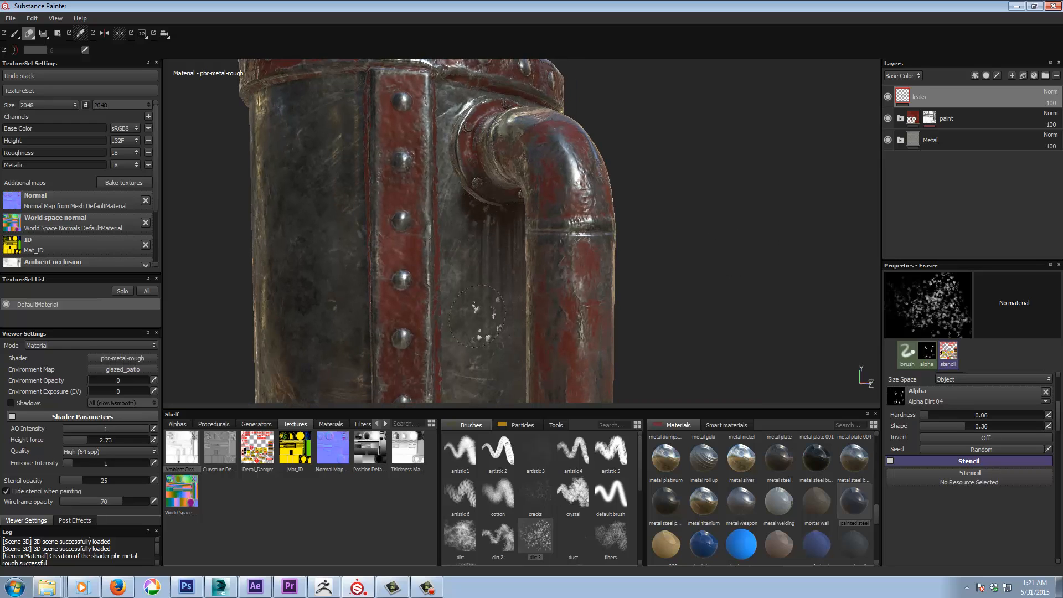
key(ctrl)
scroll(1059, 402, up, 3)
scroll(1060, 401, up, 2)
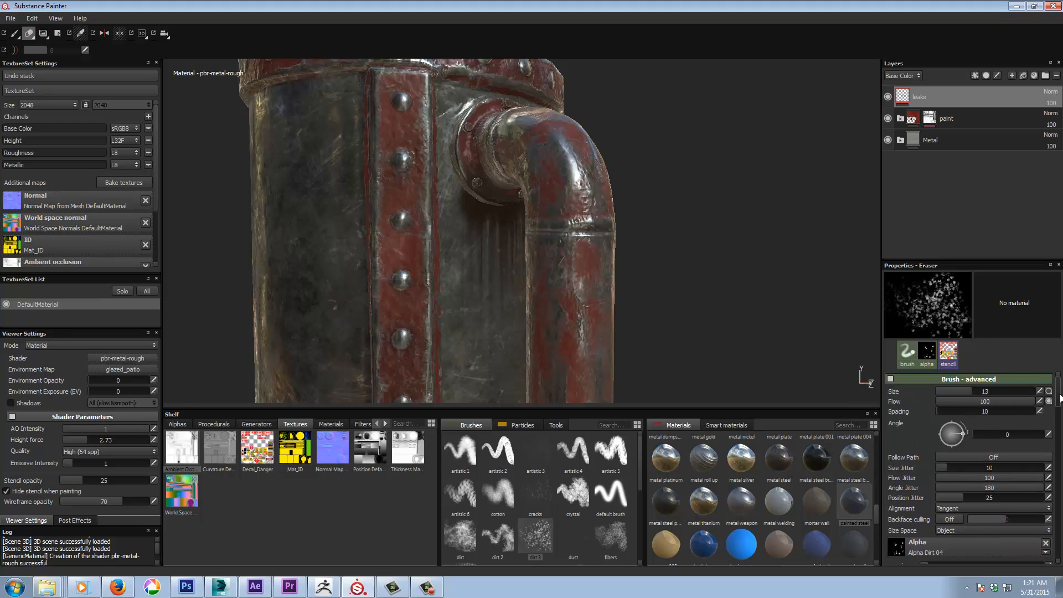
drag(1032, 400, 976, 404)
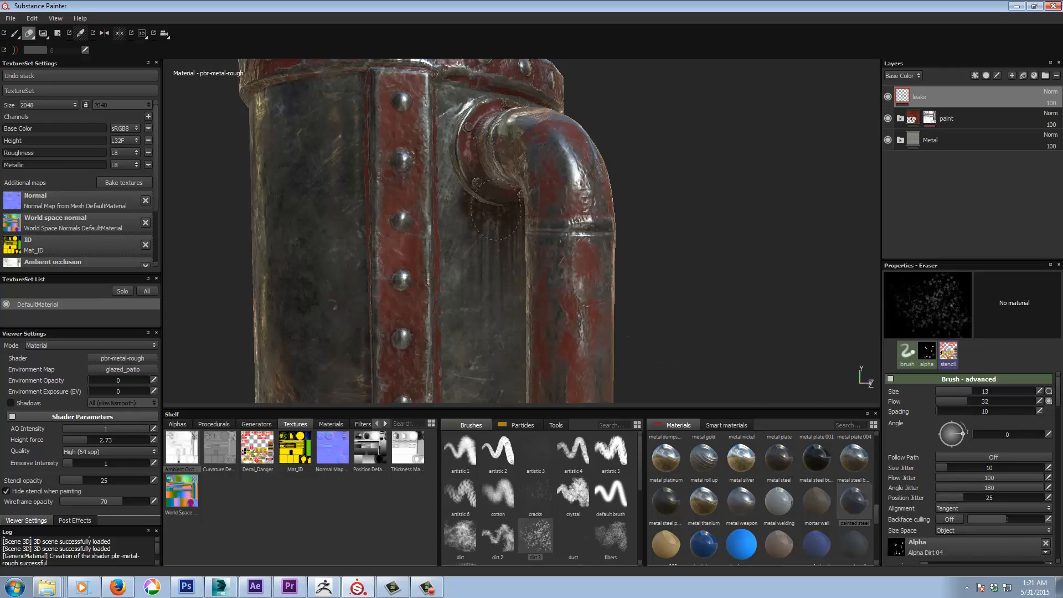
mouse_move(686, 285)
alt+mouse_down()
mouse_move(736, 275)
mouse_move(713, 273)
alt+mouse_up()
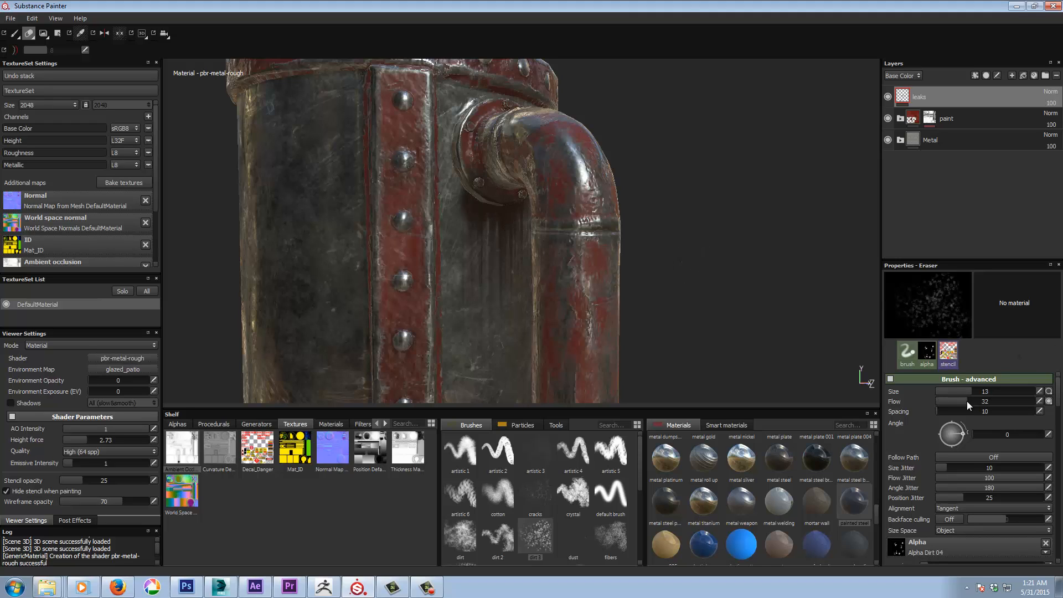
drag(967, 401, 941, 403)
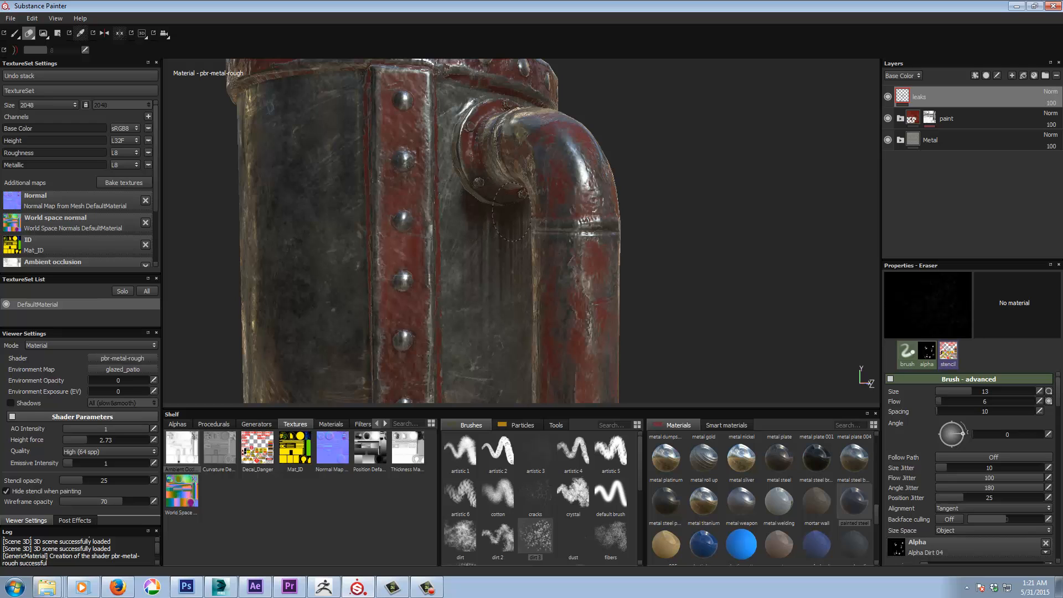
Try to add leak streaks beneath the middle riveted band above the vented box with the heavy leaking particle brush
alt+right_drag(788, 306, 553, 320)
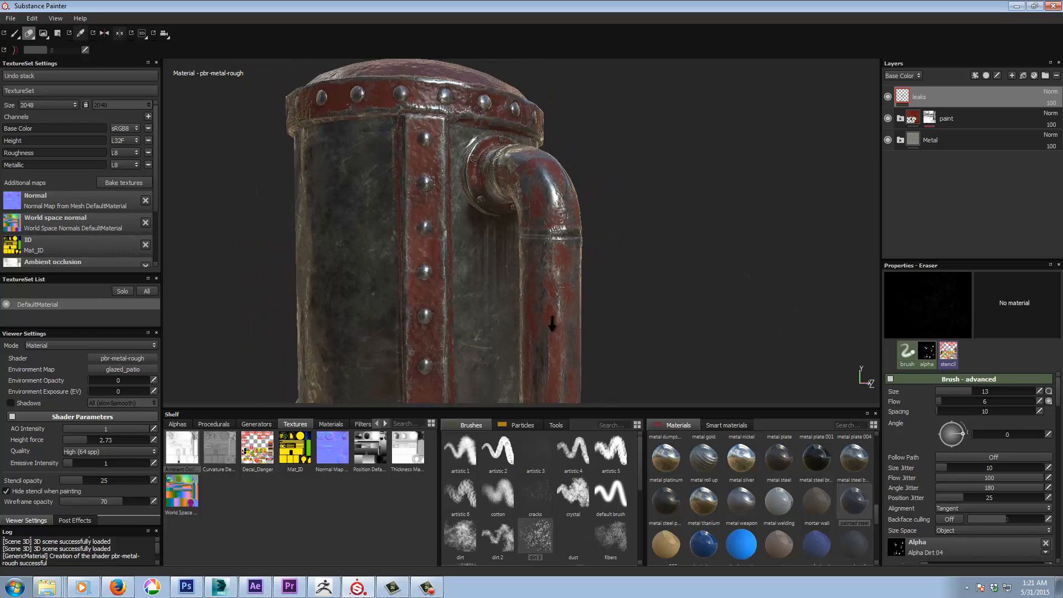
alt+middle_drag(553, 320, 660, 161)
mouse_move(659, 161)
alt+mouse_down()
mouse_move(613, 225)
mouse_move(603, 260)
mouse_move(590, 228)
alt+mouse_up()
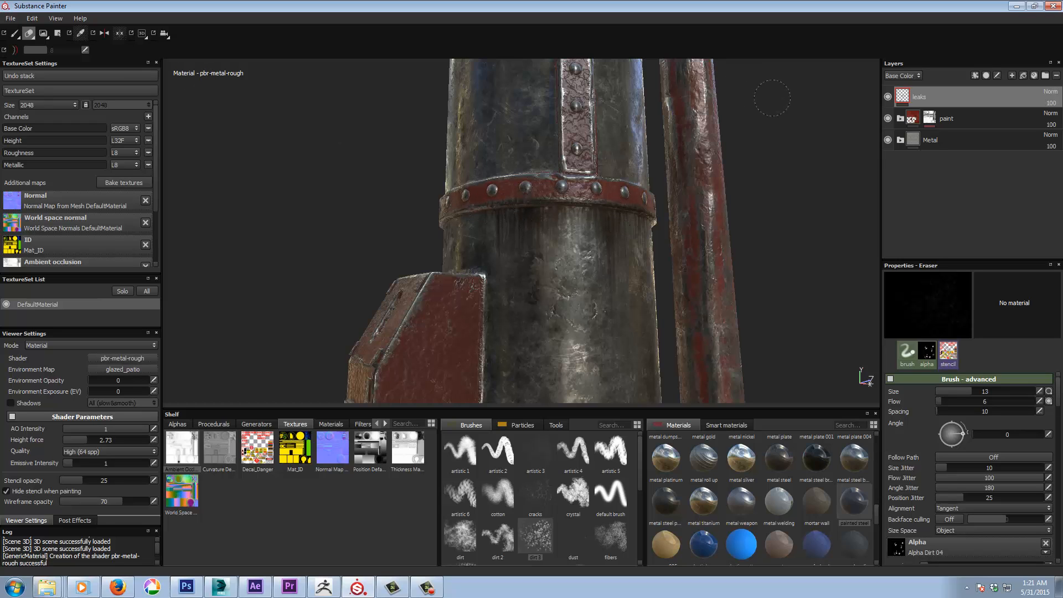
mouse_move(552, 212)
alt+mouse_down()
mouse_move(593, 249)
mouse_move(613, 235)
mouse_move(583, 235)
mouse_move(626, 249)
mouse_move(572, 254)
mouse_move(622, 238)
alt+mouse_up()
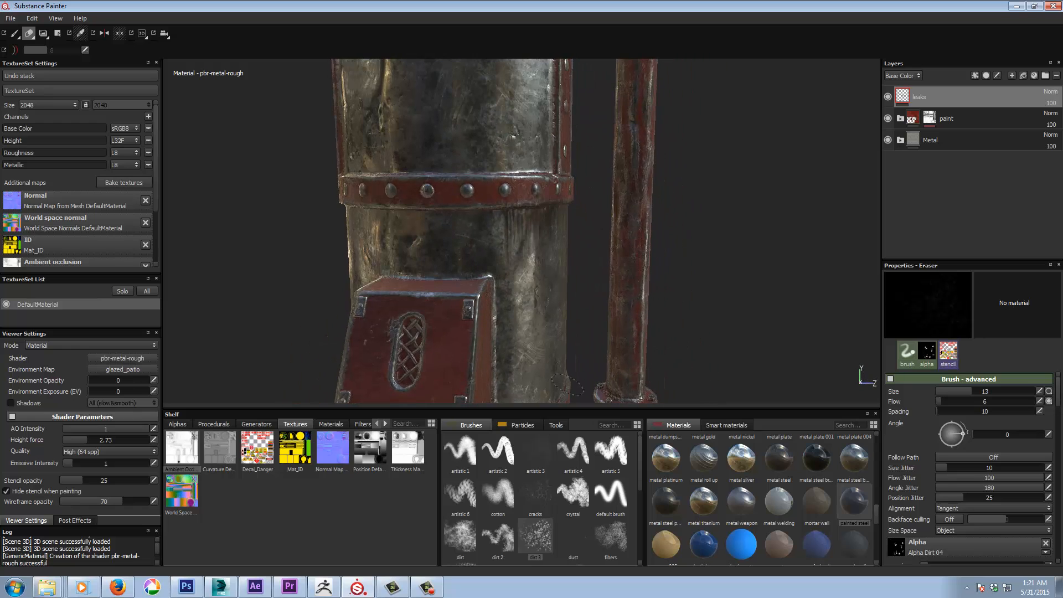
click(523, 425)
click(609, 449)
mouse_move(546, 277)
alt+mouse_down()
mouse_move(527, 268)
mouse_move(587, 290)
mouse_move(653, 268)
mouse_move(576, 254)
mouse_move(529, 226)
alt+mouse_up()
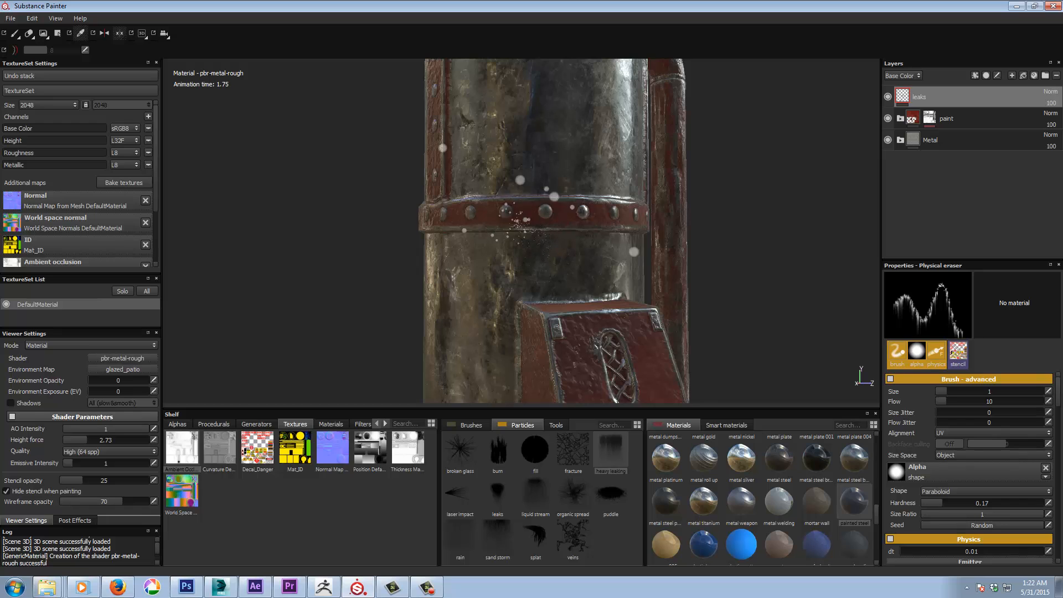
alt+right_drag(400, 270, 424, 288)
mouse_move(424, 288)
alt+mouse_down()
mouse_move(456, 276)
mouse_move(441, 285)
alt+mouse_up()
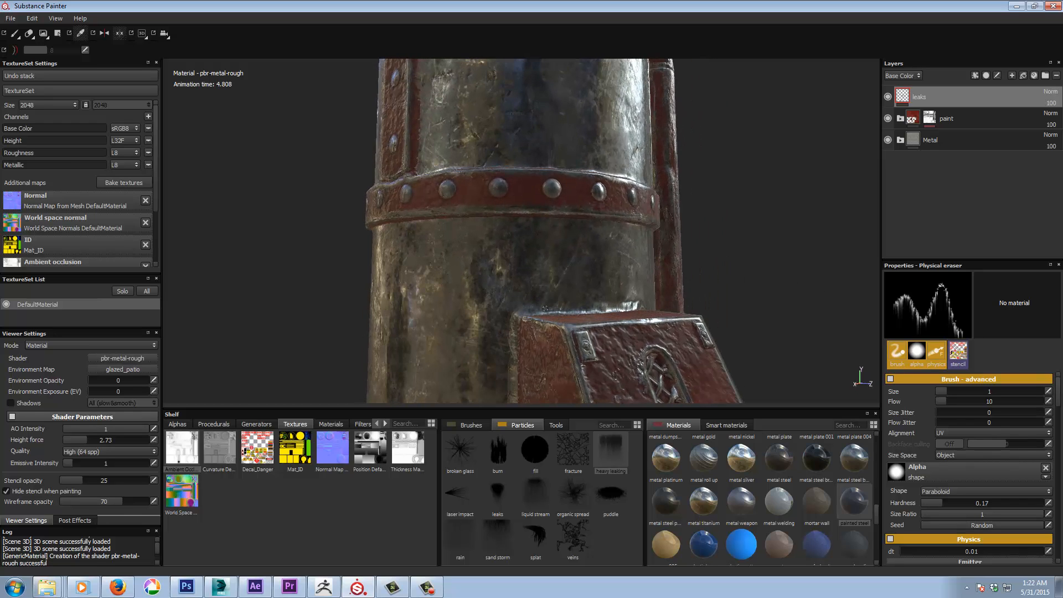
drag(548, 224, 443, 221)
Reselect the heavy leaking particle brush, enlarge it to size 9, and try another stroke beneath the riveted band
click(613, 442)
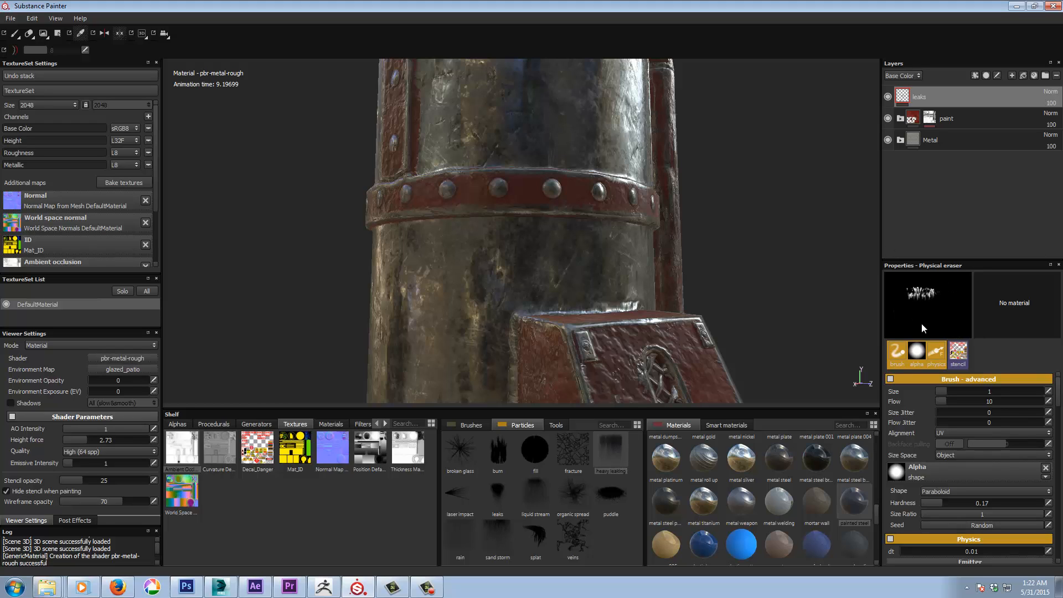
drag(1061, 402, 1062, 401)
key(bracketright)
key(bracketright)
key(bracketright)
key(bracketright)
key(bracketright)
key(bracketright)
key(bracketright)
key(bracketright)
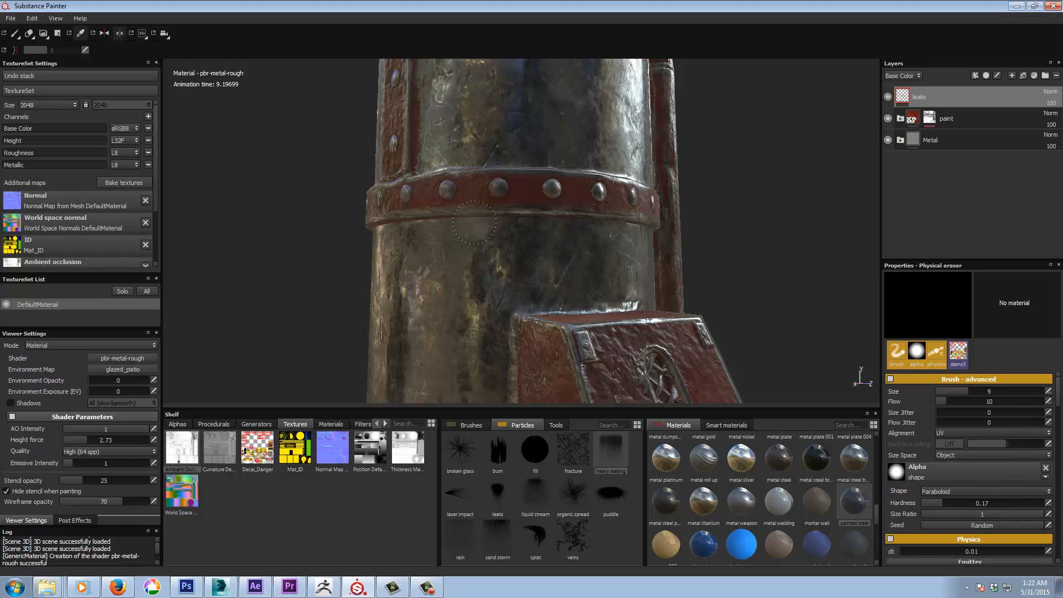
drag(464, 221, 548, 219)
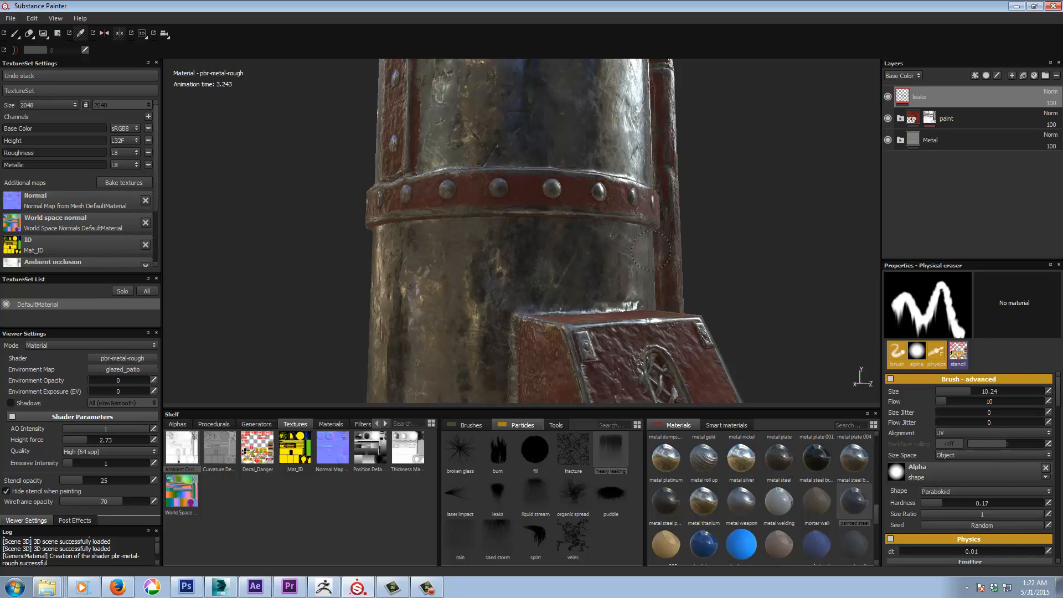
Switch from erasing to painting with the heavy leaking particle brush and enlarge it to size 11.56
click(14, 33)
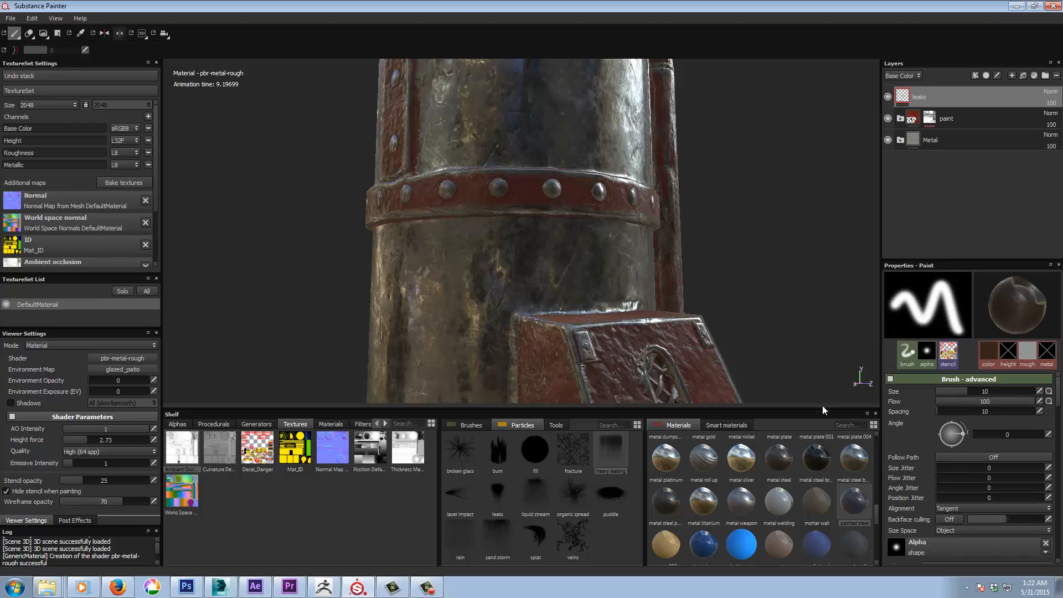
click(605, 438)
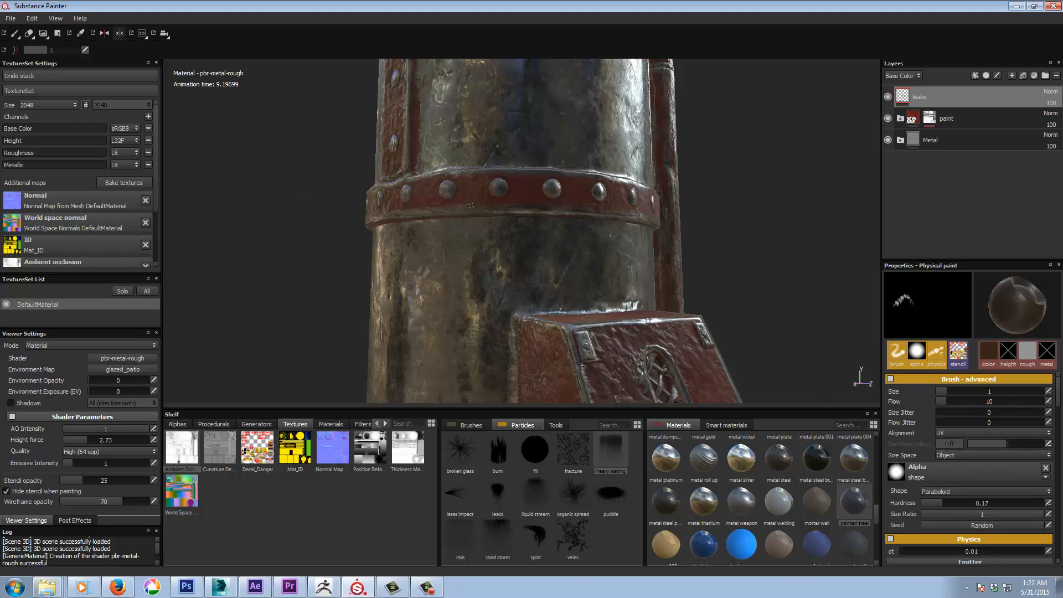
ctrl+right_drag(465, 218, 482, 218)
Try leak strokes beneath the middle riveted band at brush size 11.56, then undo and retry at 6.76
drag(482, 218, 522, 217)
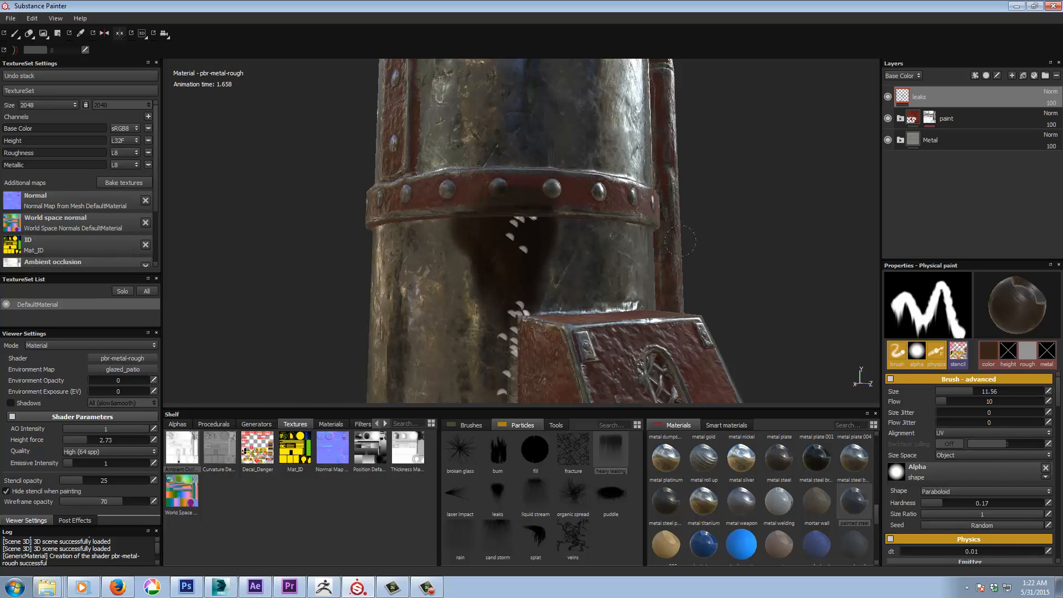
key(ctrl+z)
ctrl+right_drag(485, 231, 481, 231)
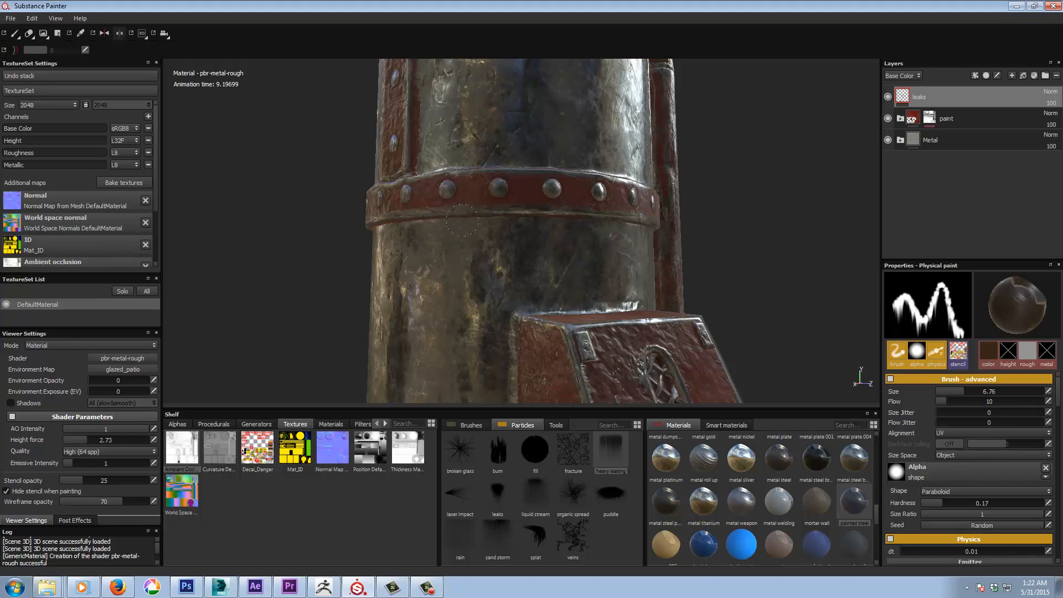
click(462, 220)
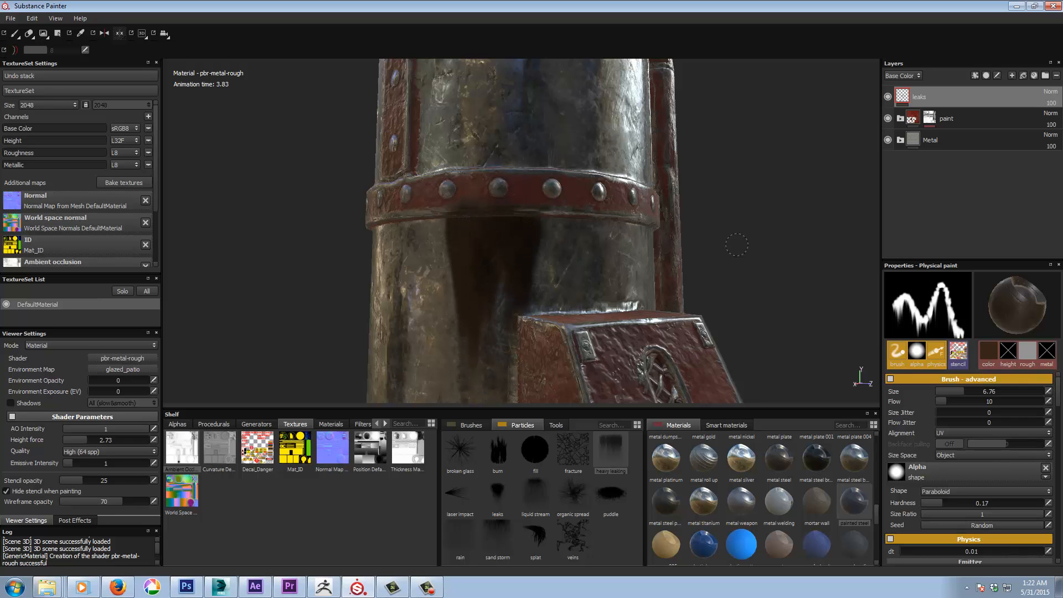
Try a leak stroke beneath the riveted band directly above the vented box with the brush reduced to 1.44
mouse_move(748, 246)
alt+mouse_down()
mouse_move(759, 261)
mouse_move(751, 271)
mouse_move(724, 263)
mouse_move(771, 256)
mouse_move(601, 268)
mouse_move(672, 256)
mouse_move(564, 233)
alt+mouse_up()
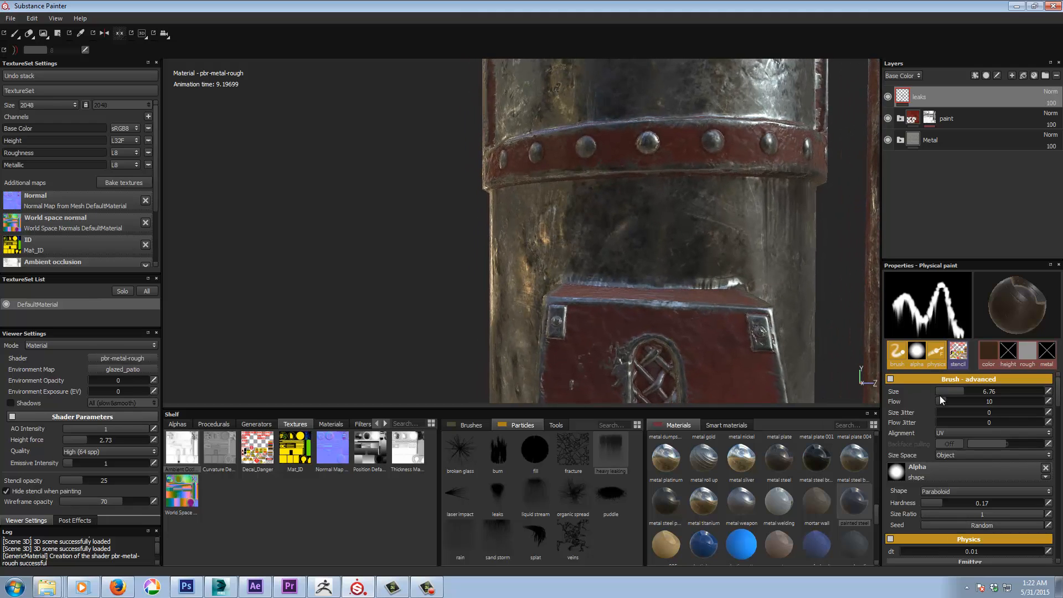
key(bracketleft)
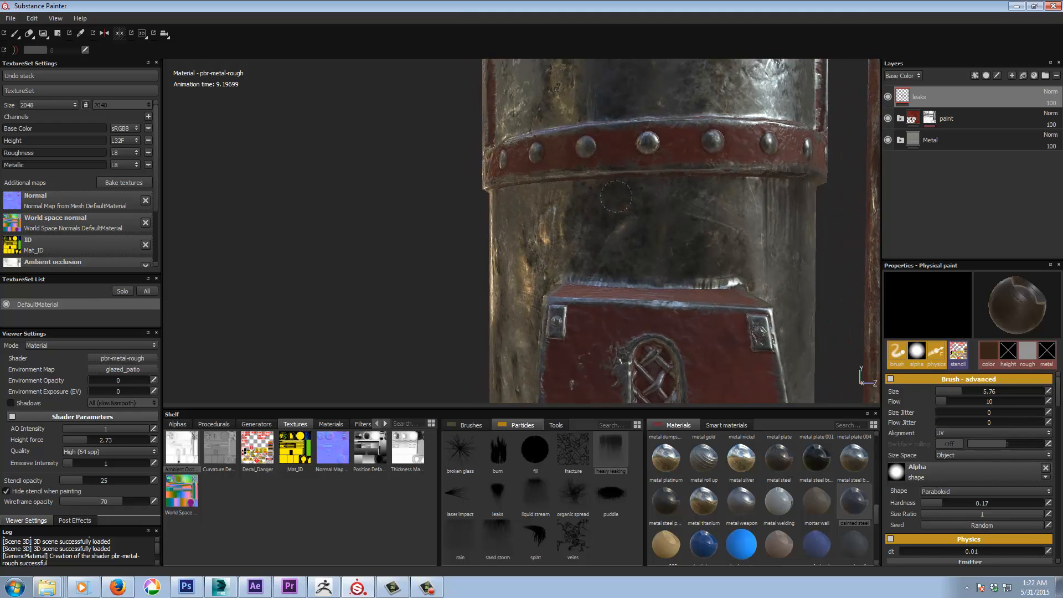
drag(590, 180, 669, 176)
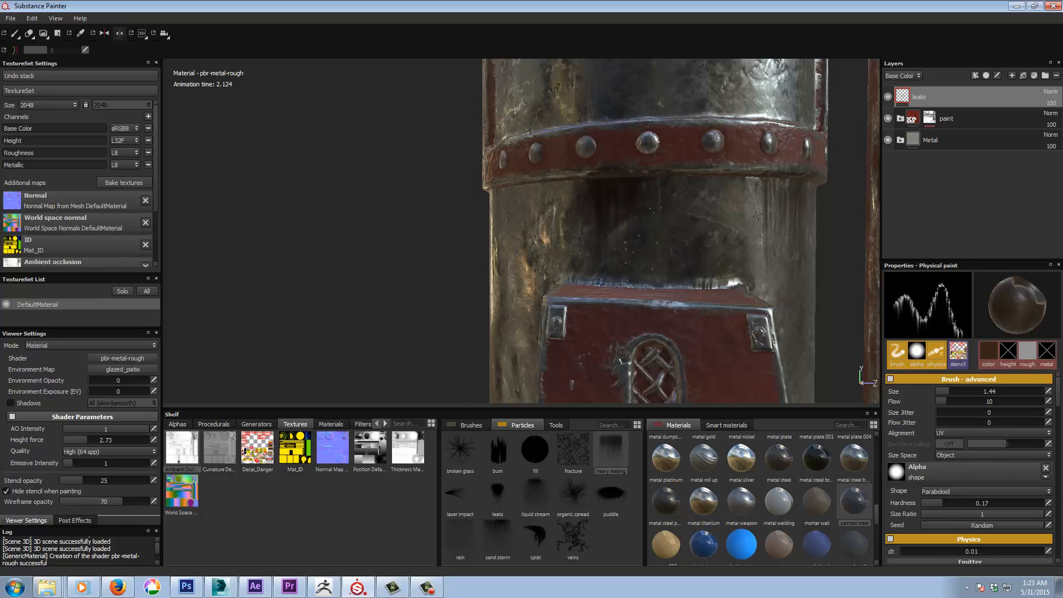
key(ctrl+z)
Paint thin leak streaks along the underside of the middle riveted band around the tank with the brush at size 0.64
key(bracketleft)
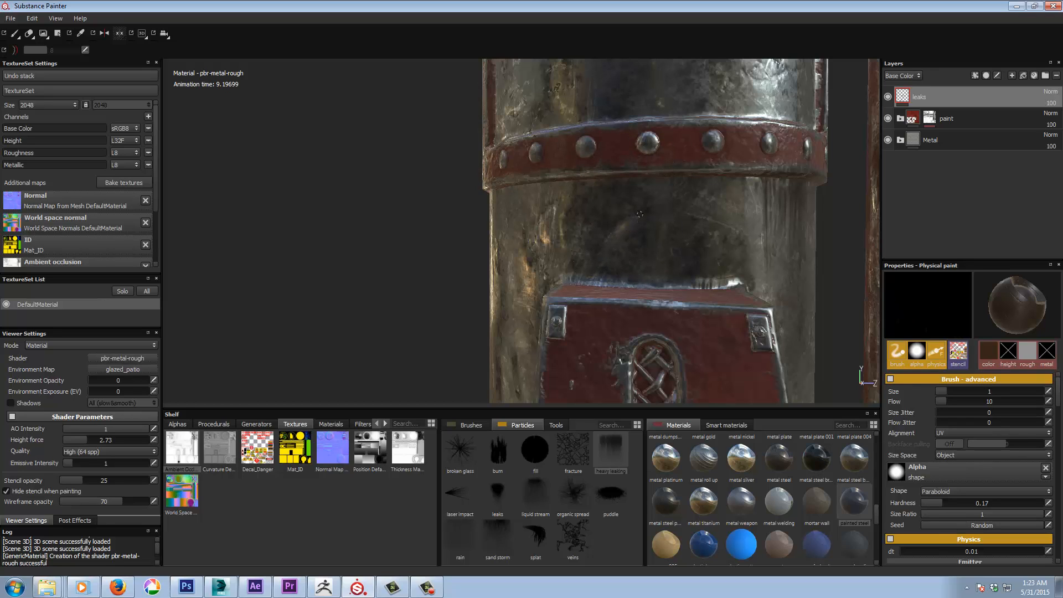
drag(578, 177, 758, 180)
mouse_move(321, 221)
alt+mouse_down()
mouse_move(503, 198)
mouse_move(525, 176)
mouse_move(425, 179)
mouse_move(581, 182)
mouse_move(463, 171)
alt+mouse_up()
alt+drag(842, 168, 626, 191)
alt+right_drag(554, 213, 451, 246)
alt+drag(797, 237, 691, 240)
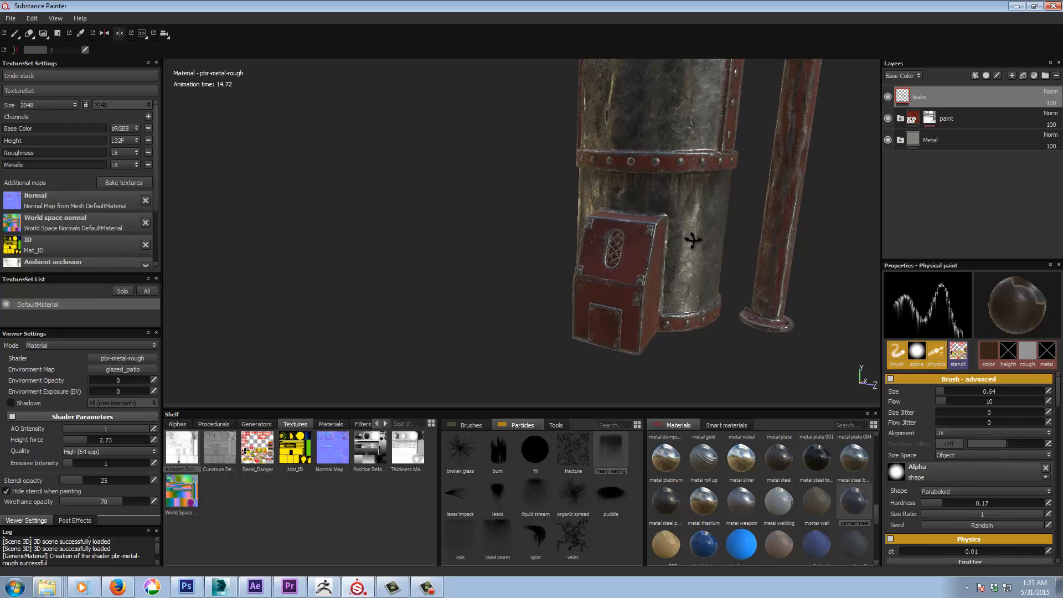
alt+middle_drag(690, 240, 660, 229)
alt+drag(691, 228, 676, 224)
alt+middle_drag(663, 214, 690, 235)
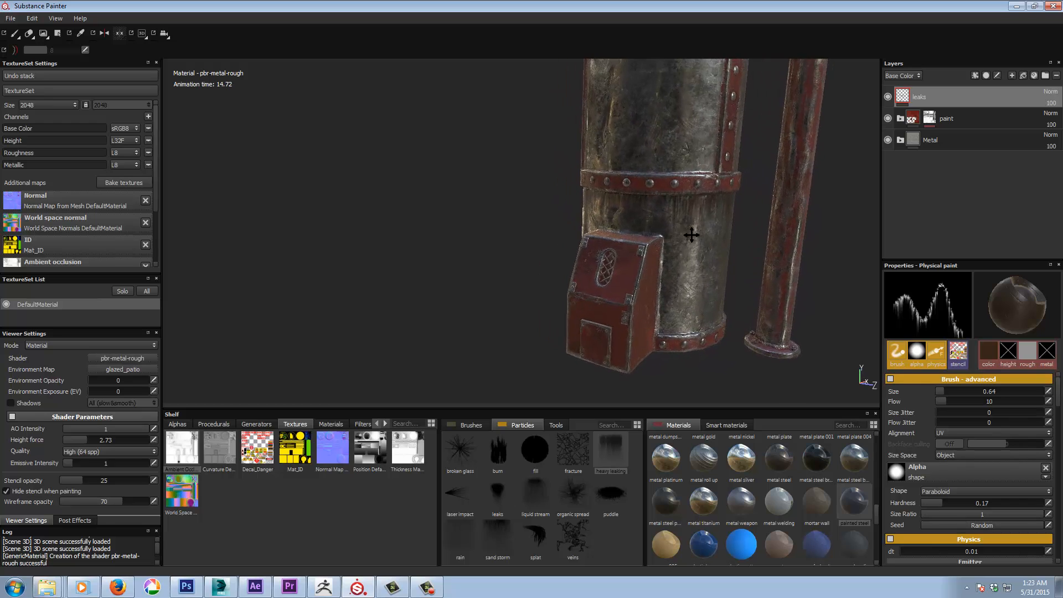
alt+drag(690, 234, 711, 235)
alt+right_drag(712, 236, 775, 225)
alt+drag(775, 225, 795, 224)
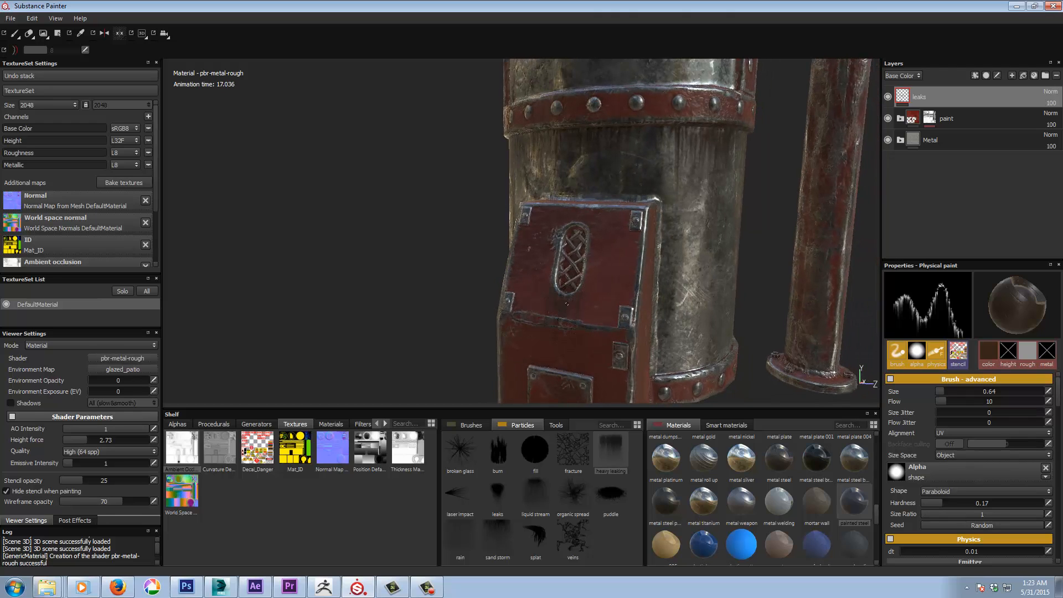
Add small leaks beneath the box's oval vent grille and try a dab on its lower corner bracket
alt+drag(468, 333, 410, 322)
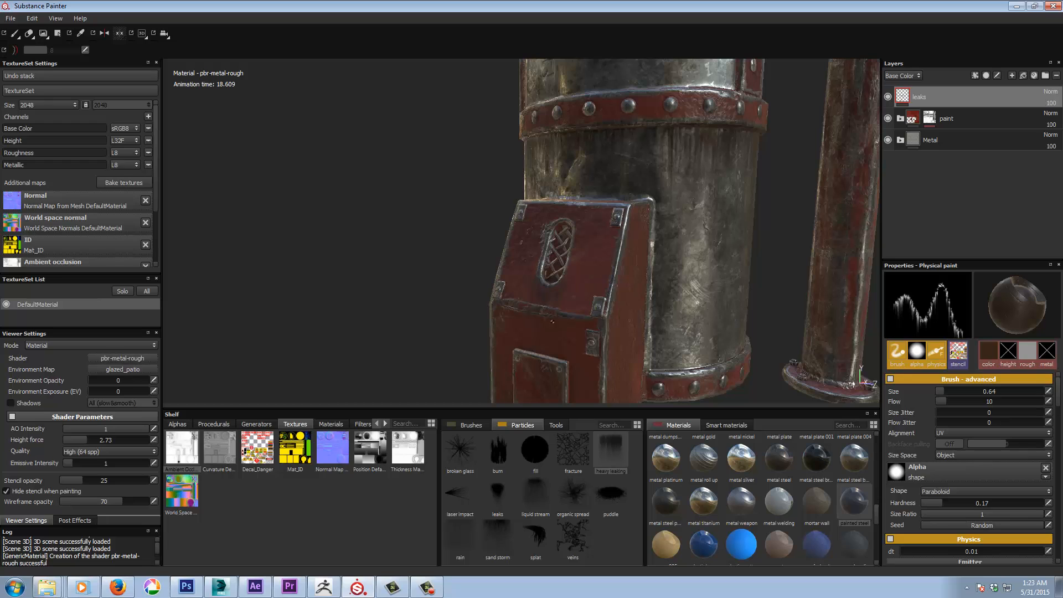
alt+middle_drag(403, 331, 453, 275)
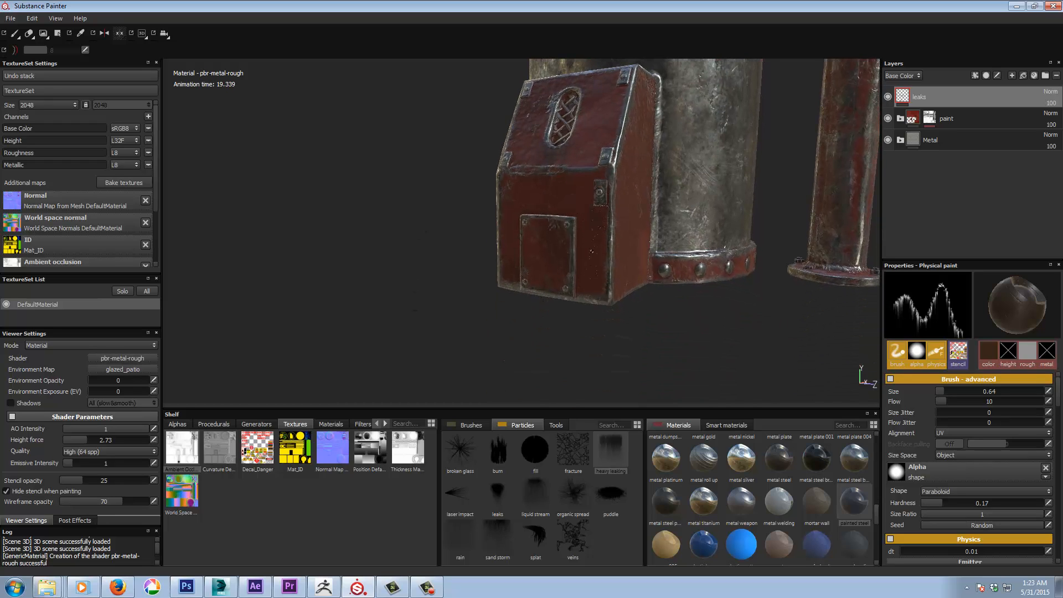
scroll(594, 214, up, 3)
alt+middle_drag(593, 214, 606, 289)
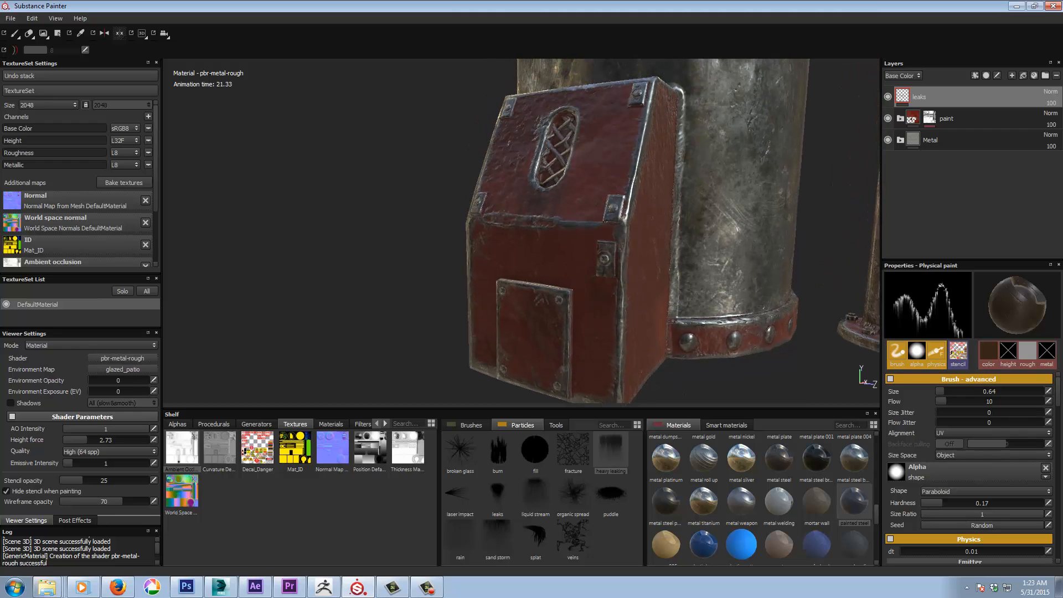
click(613, 208)
alt+middle_drag(624, 187, 614, 225)
key(ctrl+z)
Dab small leaks on the lower and upper corner brackets along the vent panel's edge nearest the standing pipe
alt+drag(611, 248, 660, 261)
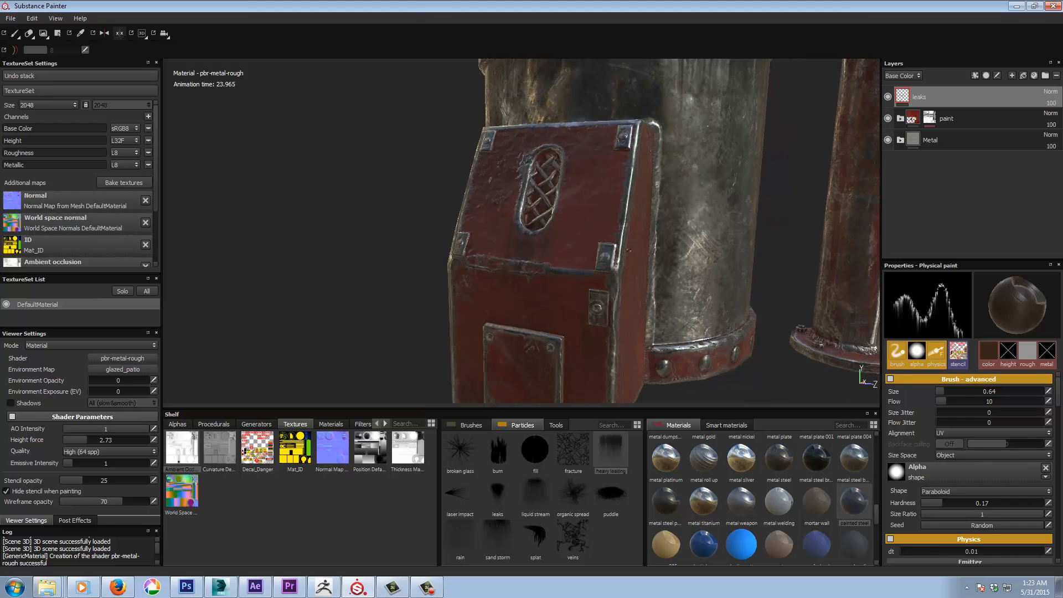
alt+right_drag(660, 260, 694, 269)
click(602, 258)
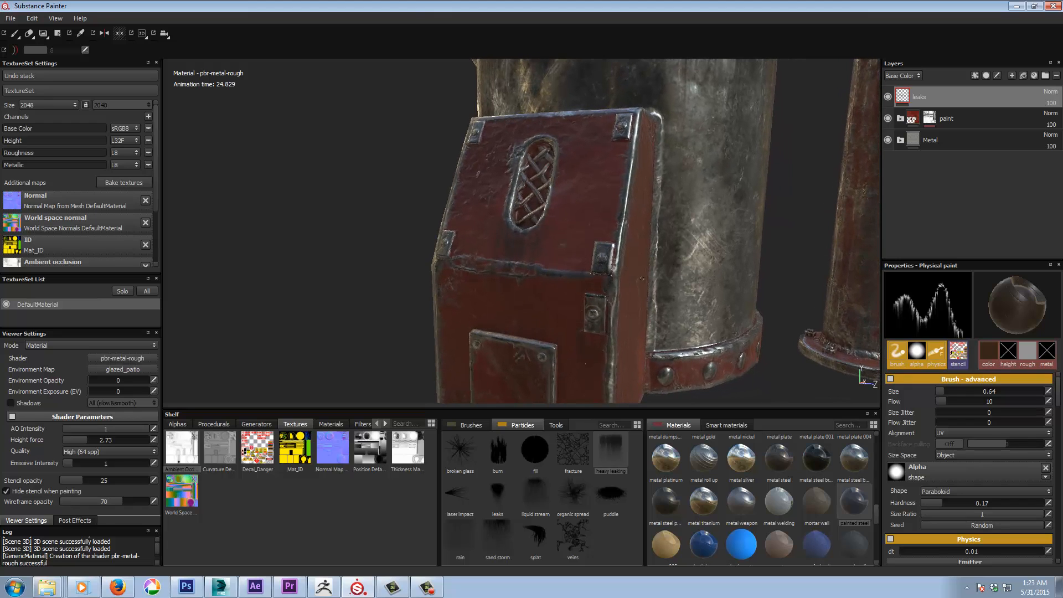
alt+middle_drag(616, 207, 632, 286)
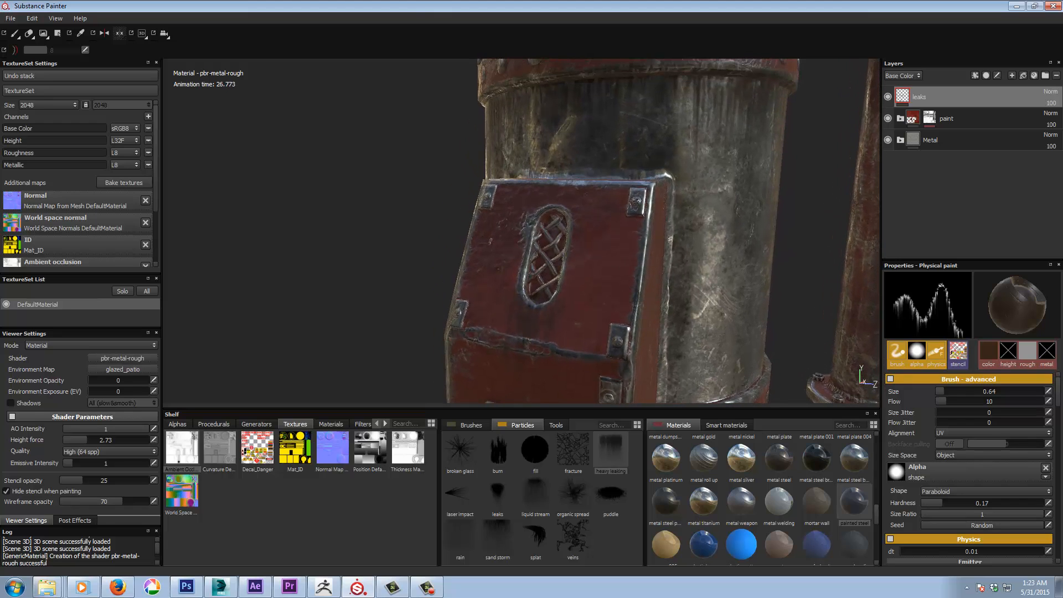
click(637, 201)
Add small leaks at the corner brackets on the vent panel's opposite edge, away from the standing pipe
alt+drag(545, 227, 648, 269)
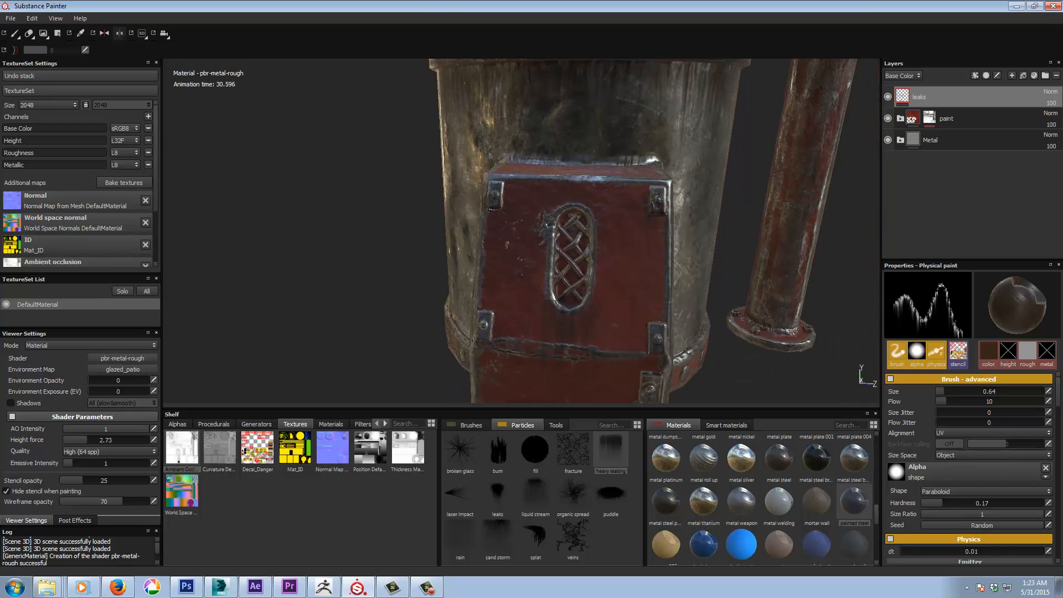
alt+middle_drag(574, 258, 603, 161)
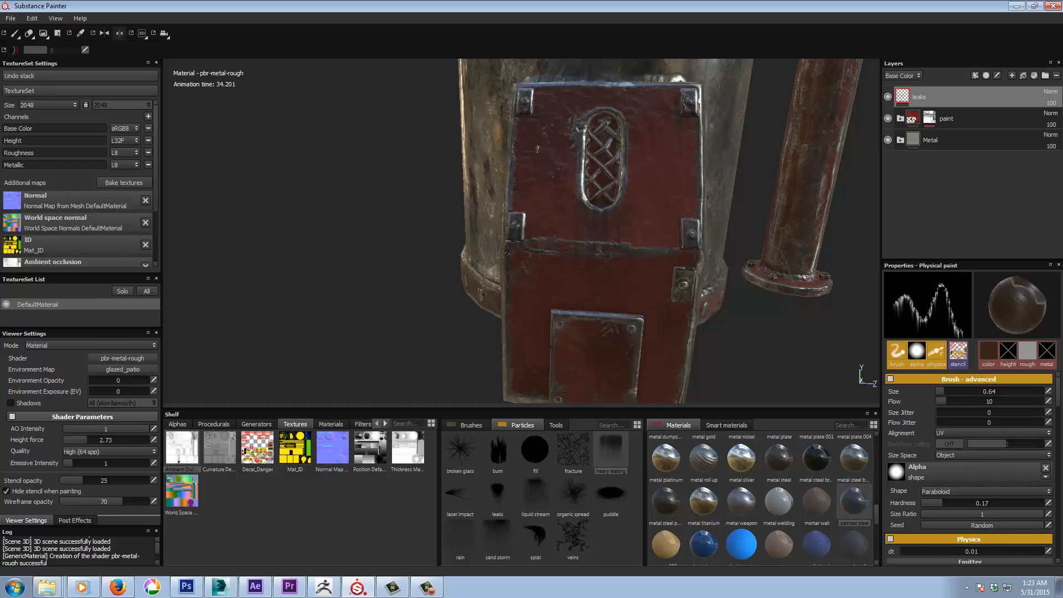
alt+middle_drag(646, 228, 560, 284)
alt+drag(559, 284, 577, 213)
mouse_move(535, 275)
alt+middle_down()
mouse_move(517, 338)
mouse_move(527, 372)
alt+middle_up()
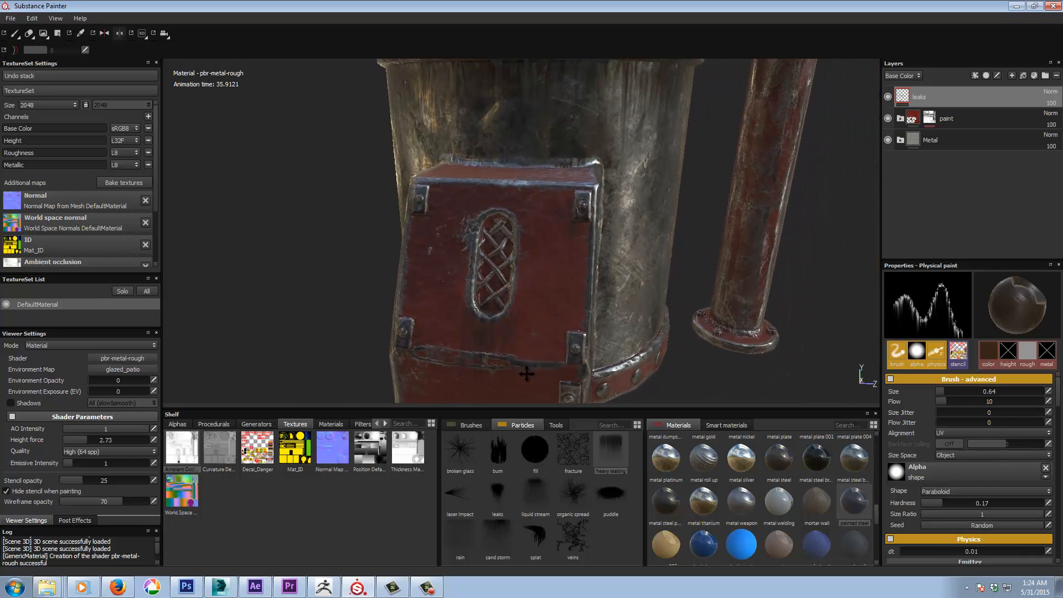
Add leak drips beneath two central rivets of the riveted band above the vented box
alt+middle_drag(522, 213, 523, 338)
mouse_move(550, 135)
alt+middle_down()
mouse_move(550, 207)
mouse_move(567, 109)
mouse_move(581, 93)
mouse_move(579, 121)
alt+middle_up()
alt+right_drag(562, 139, 691, 141)
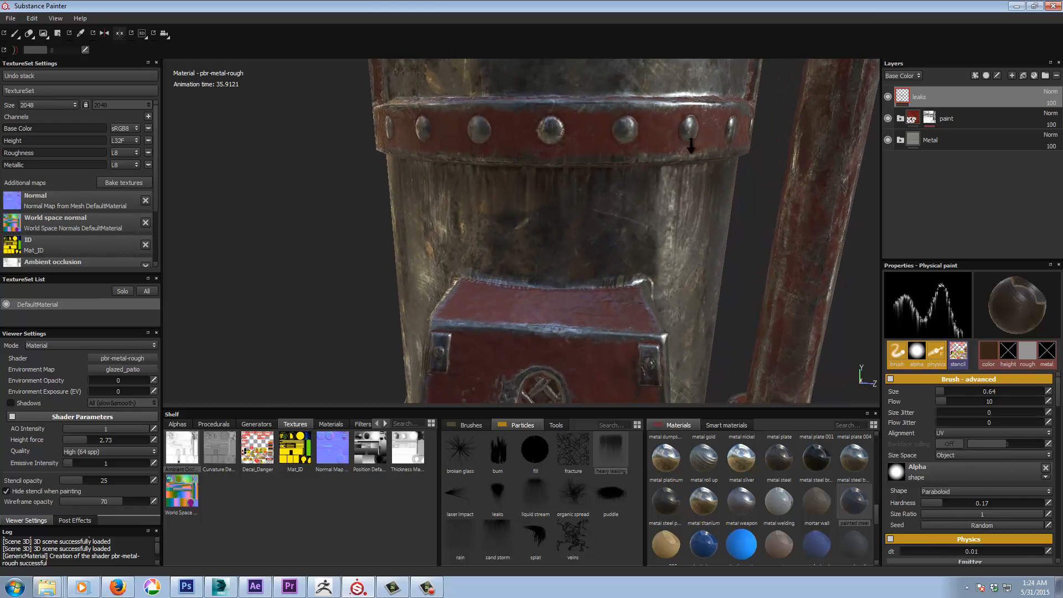
alt+middle_drag(541, 167, 543, 201)
click(540, 171)
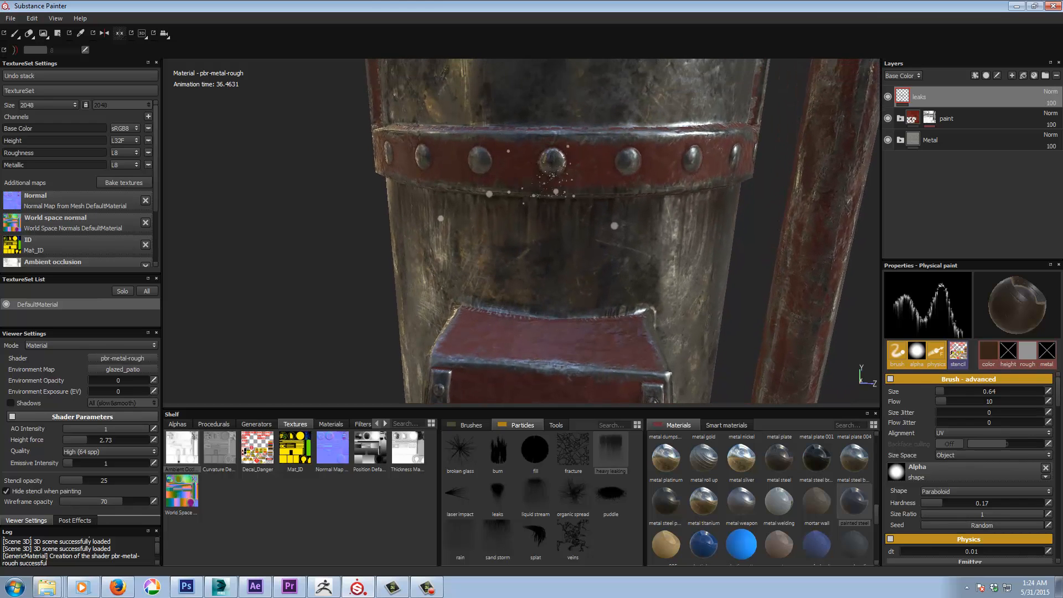
click(624, 172)
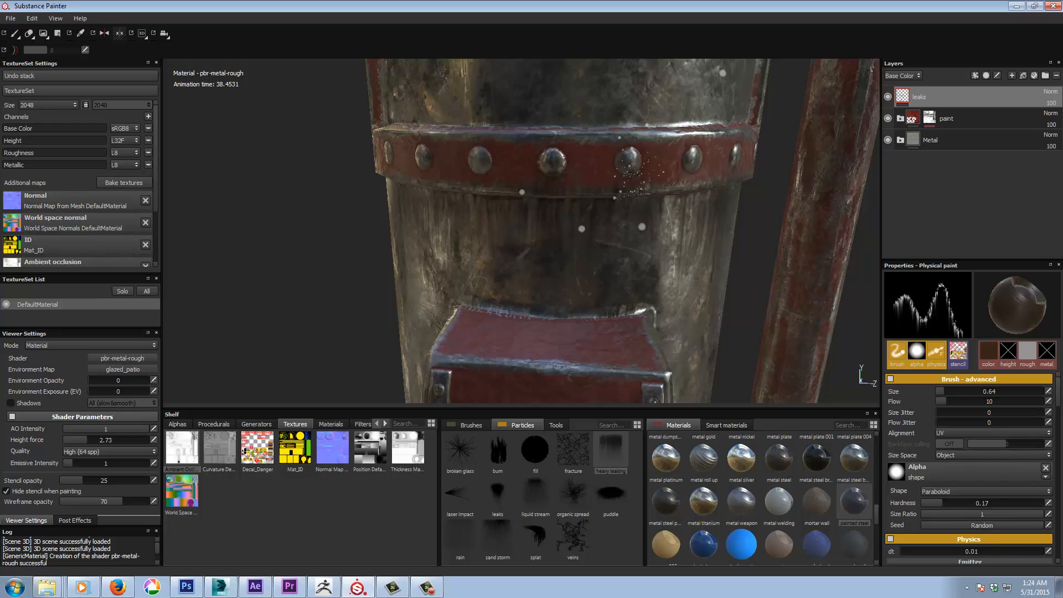
alt+middle_drag(668, 187, 610, 185)
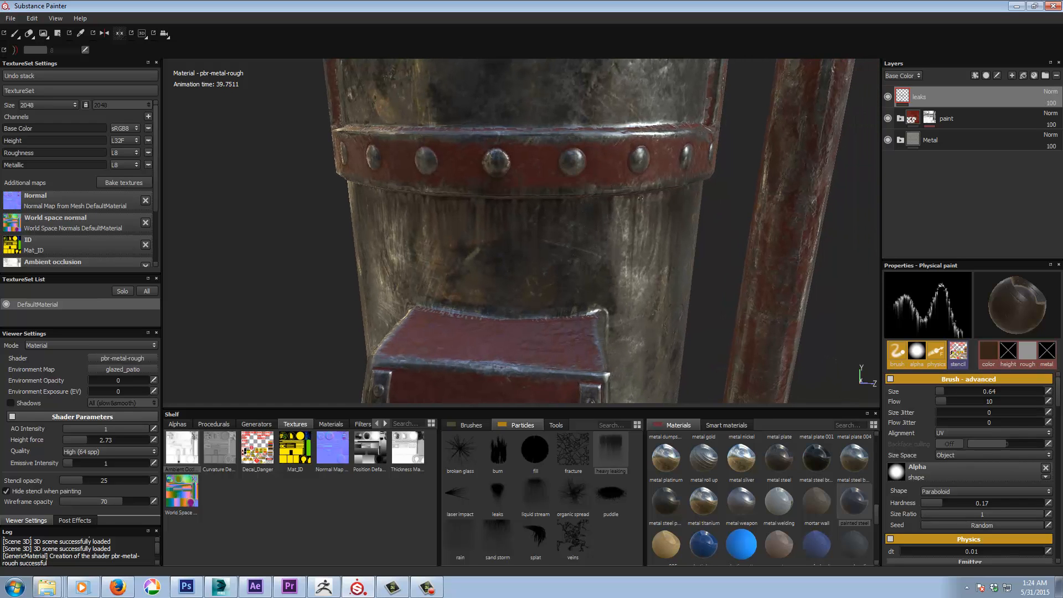
alt+drag(630, 215, 568, 219)
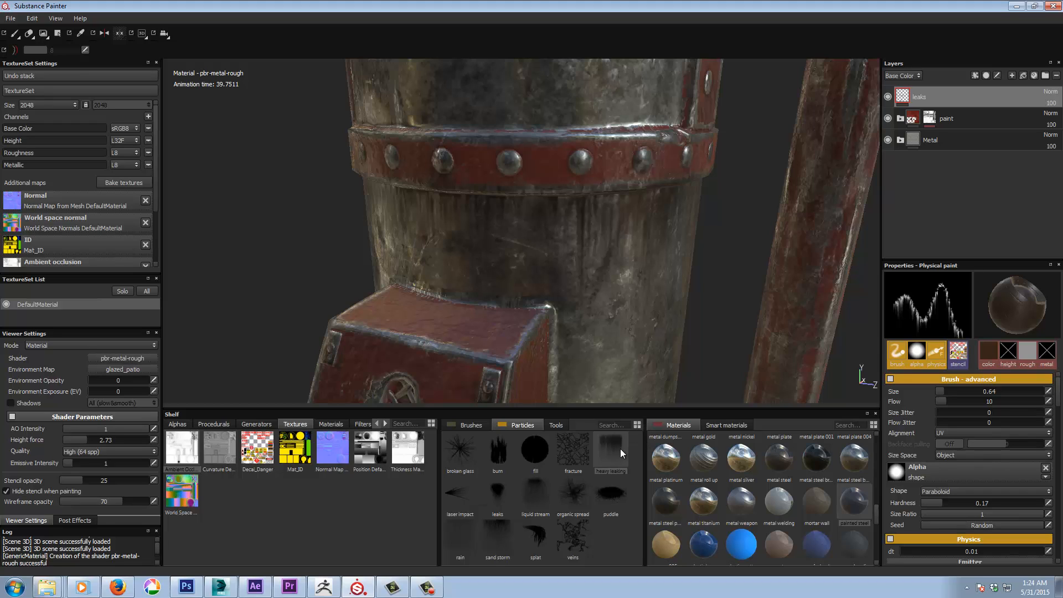
Paint more fine leaks over and around the riveted band's central rivets above the box
drag(499, 172, 521, 173)
scroll(509, 235, up, 3)
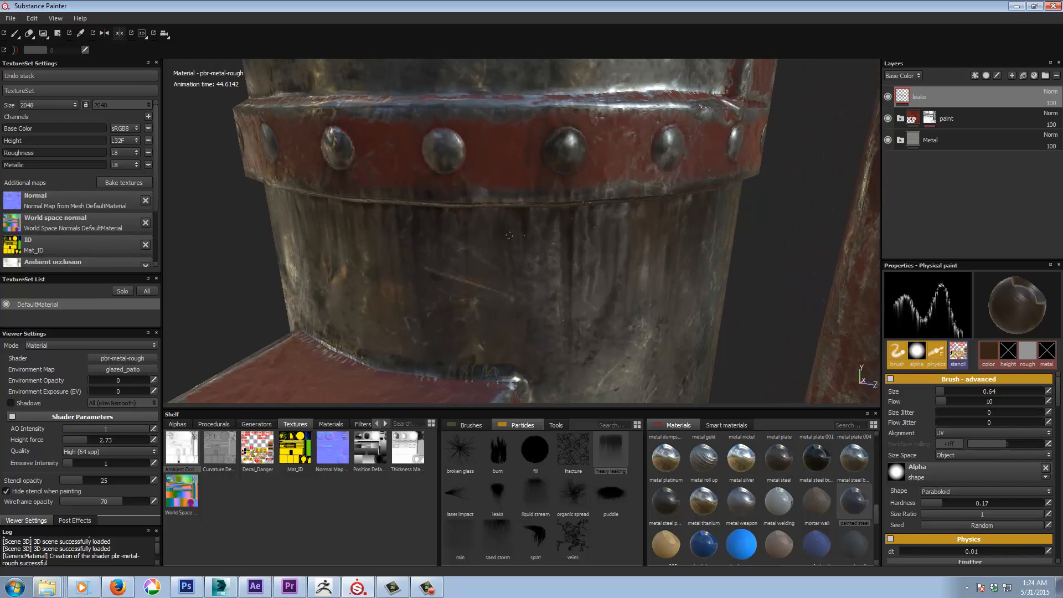
alt+drag(509, 236, 608, 171)
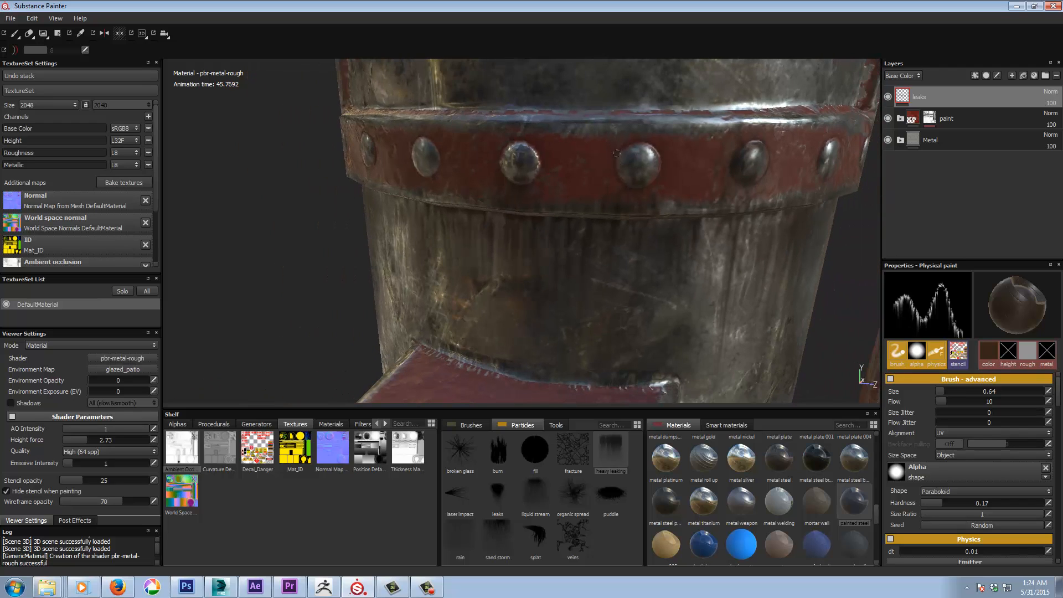
drag(611, 130, 658, 124)
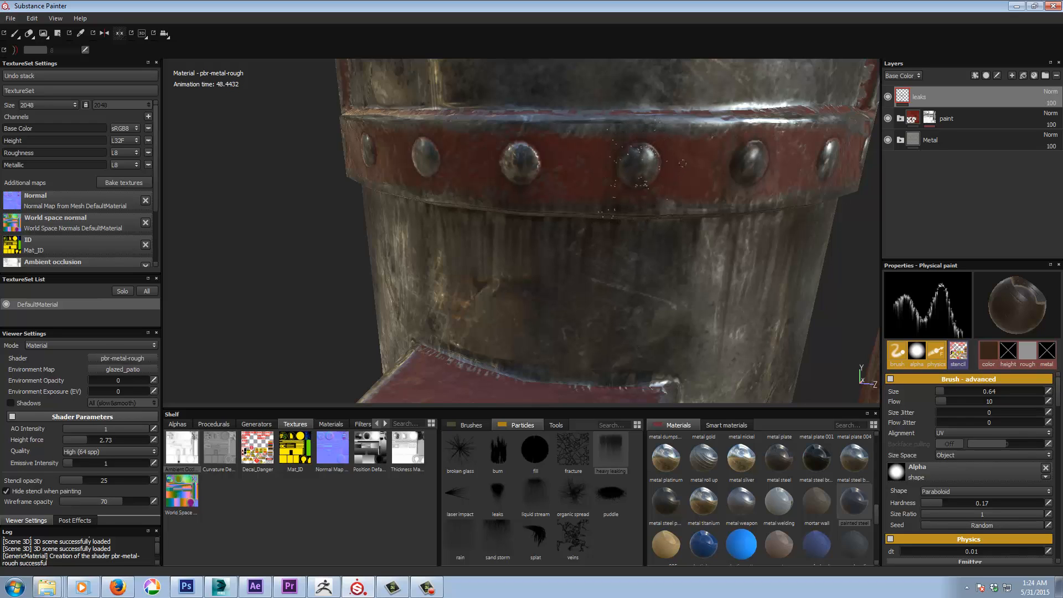
alt+drag(587, 196, 567, 197)
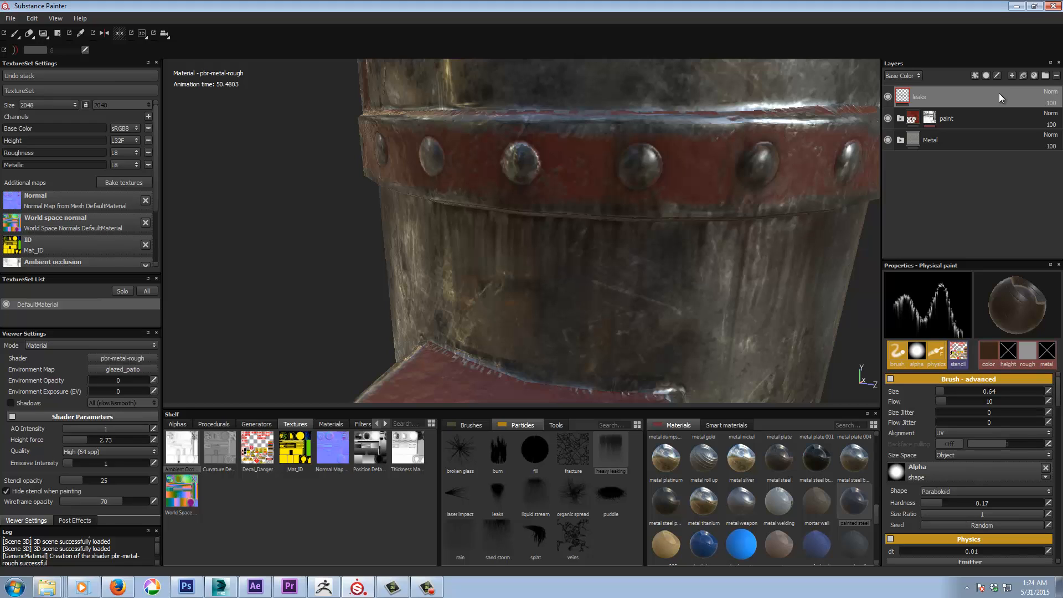
Raise the tolerance of the paint folder mask's color selection to 0.22 and preview the ID colors on the model
click(904, 118)
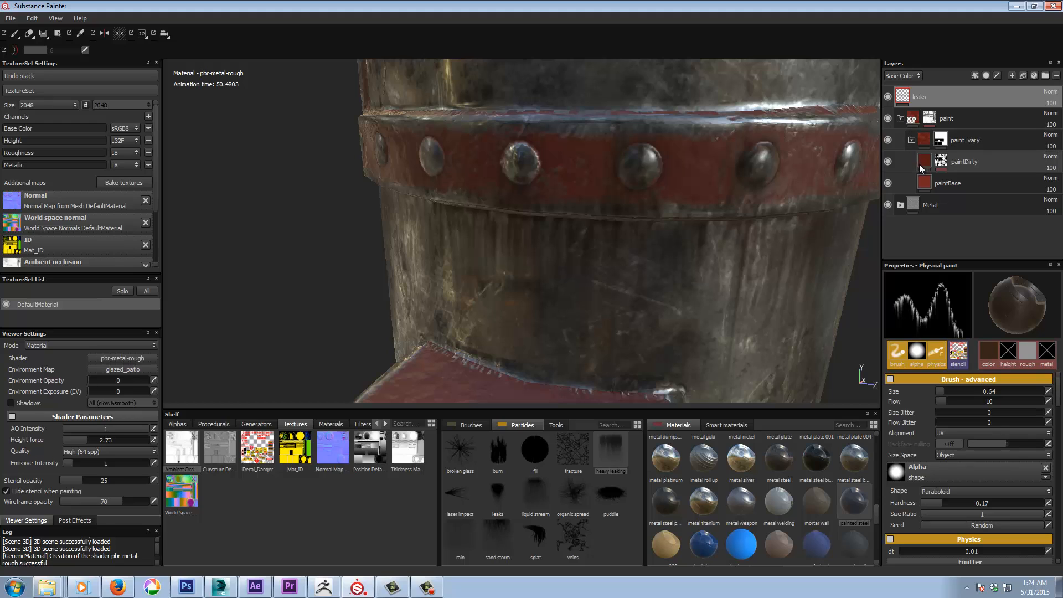
click(933, 119)
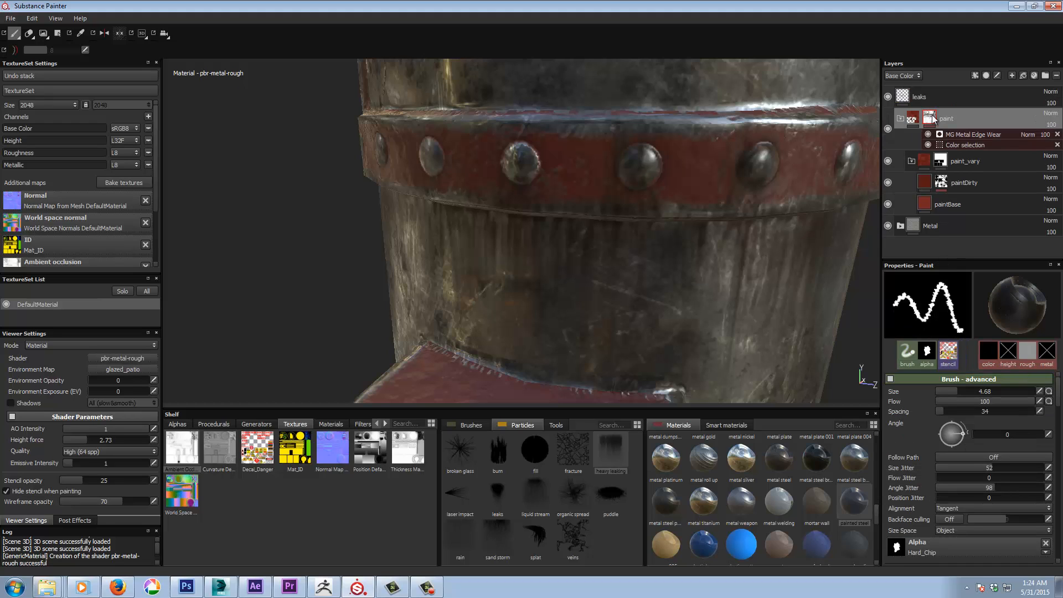
click(966, 145)
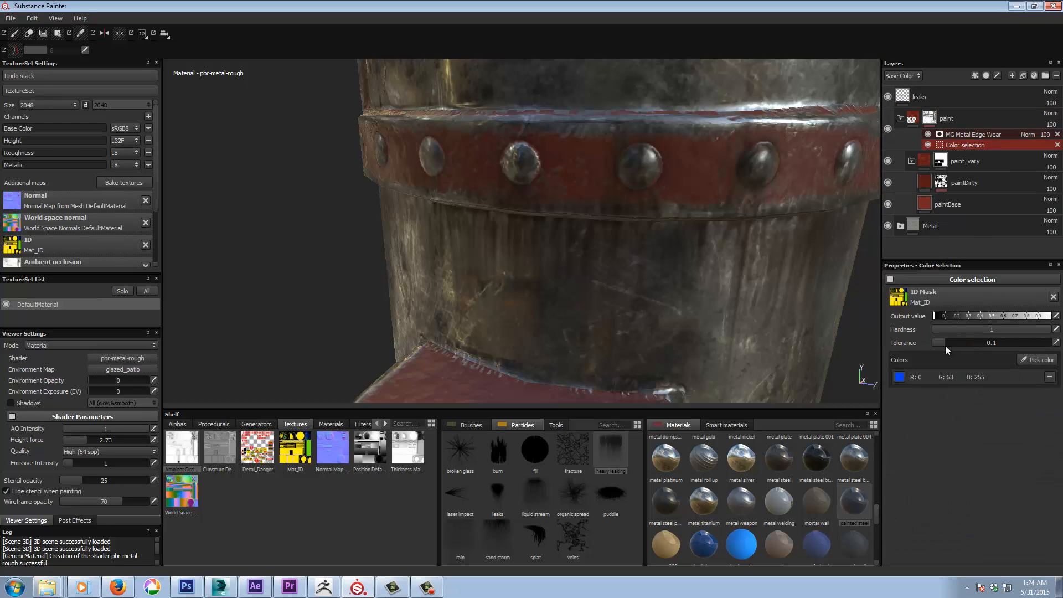
drag(945, 341, 965, 339)
drag(952, 344, 958, 344)
click(1042, 360)
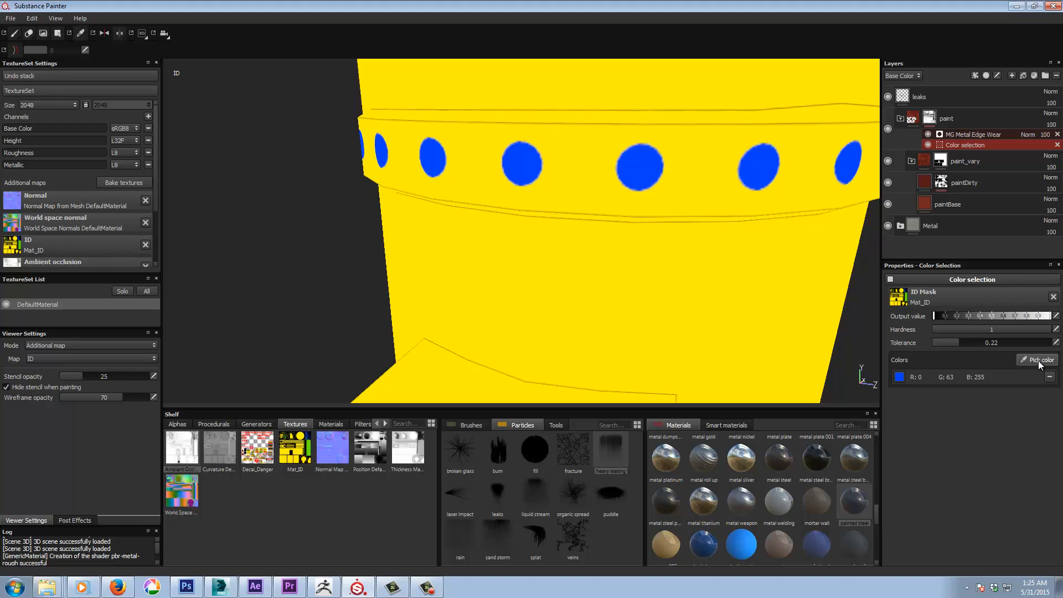
click(901, 118)
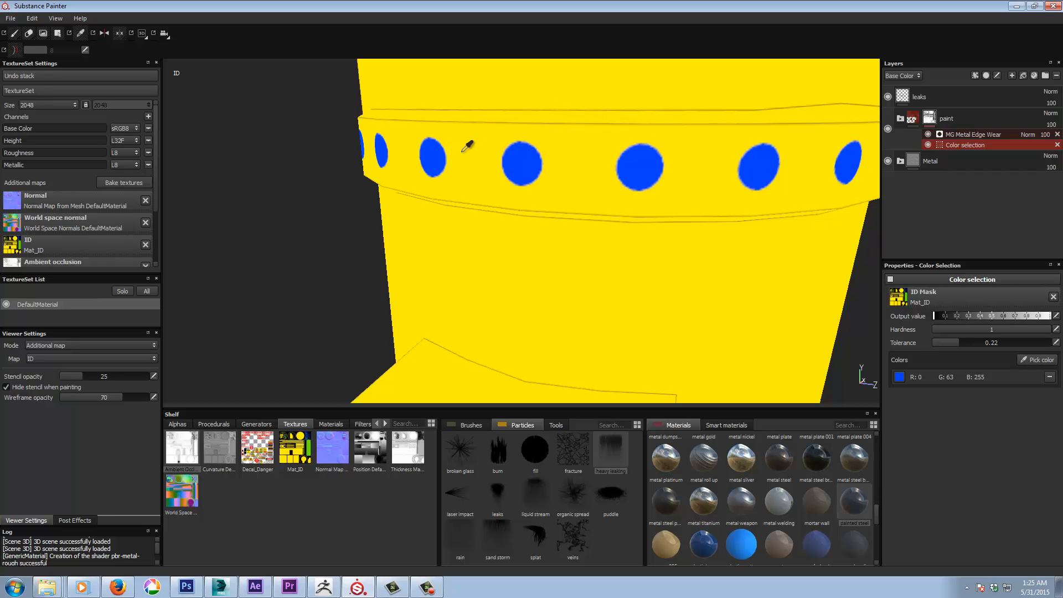
Make the leaks layer active again
click(901, 101)
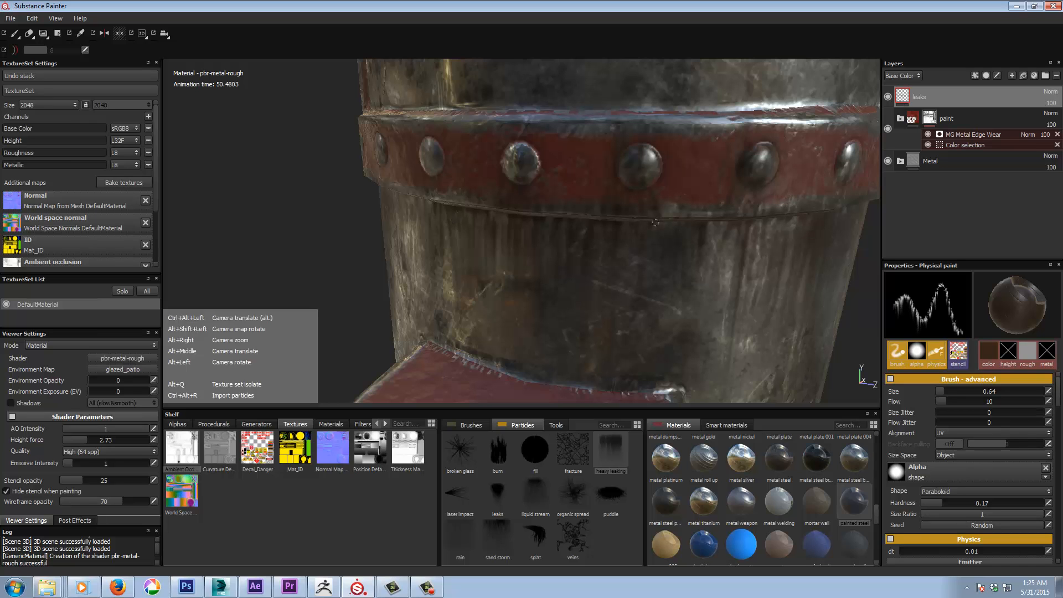
alt+right_drag(667, 215, 439, 220)
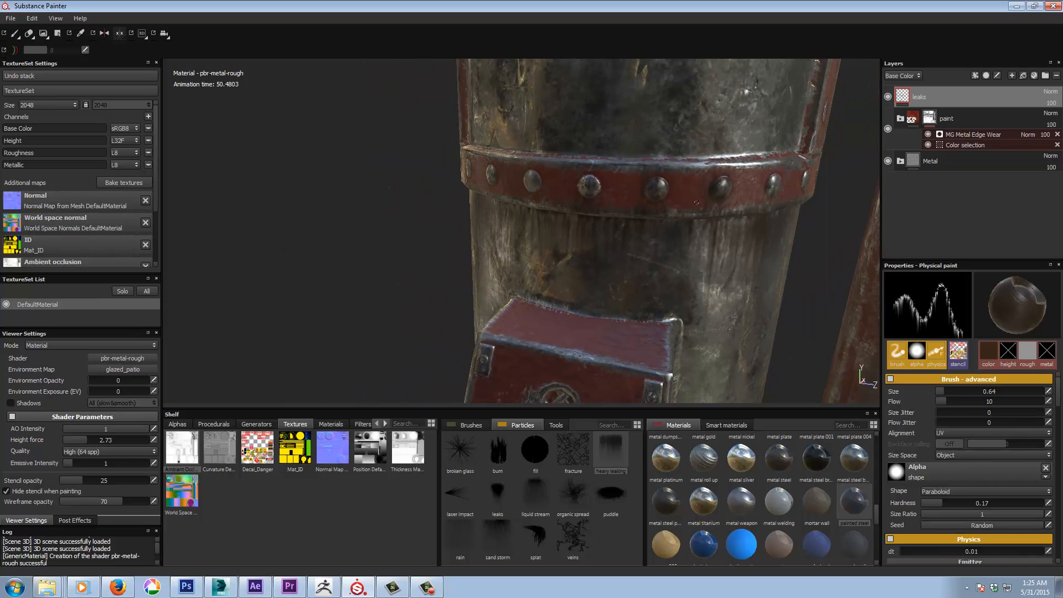
alt+drag(697, 203, 603, 178)
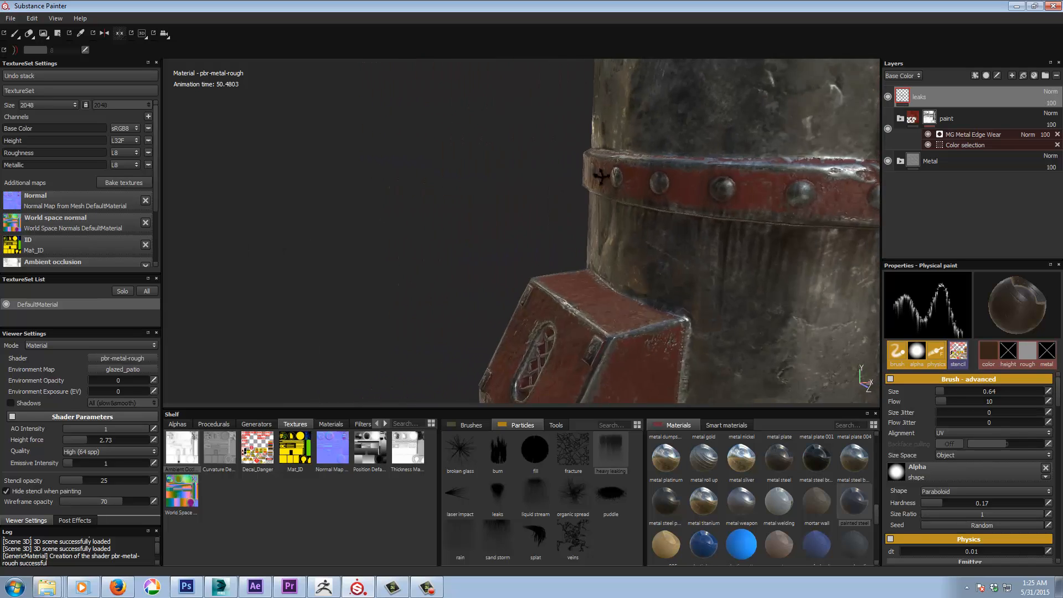
alt+middle_drag(603, 178, 526, 177)
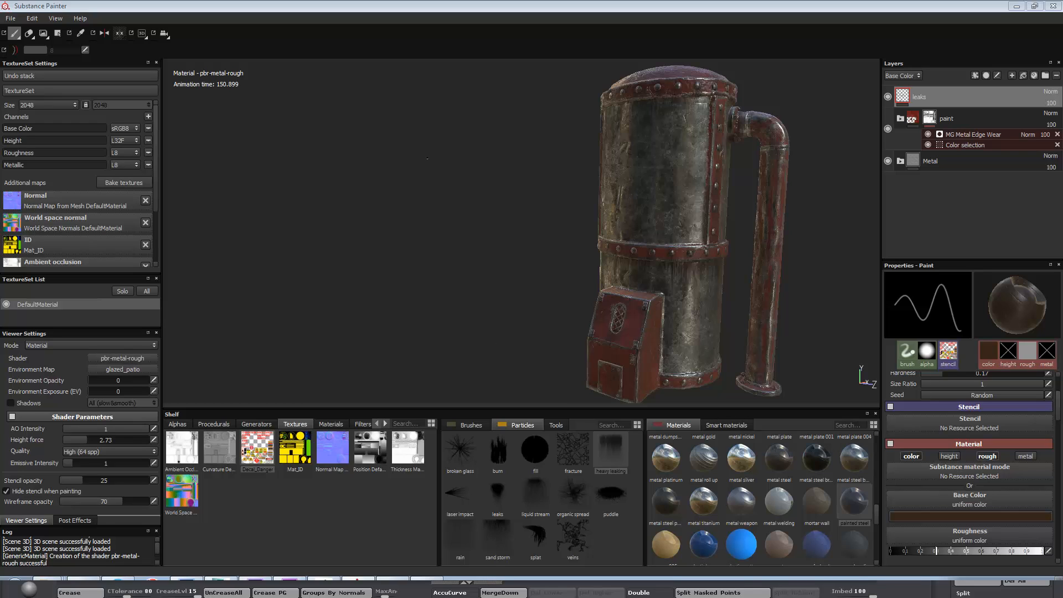
Try the Multiply blending mode on the leaks layer's base color, and set it back to Normal
click(1051, 92)
click(1052, 93)
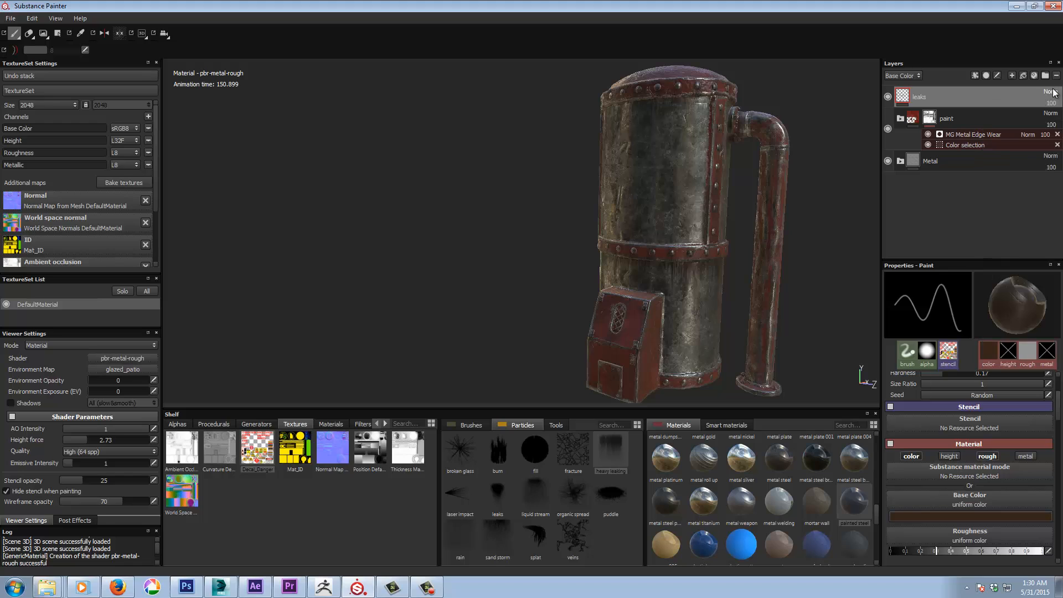
click(1051, 93)
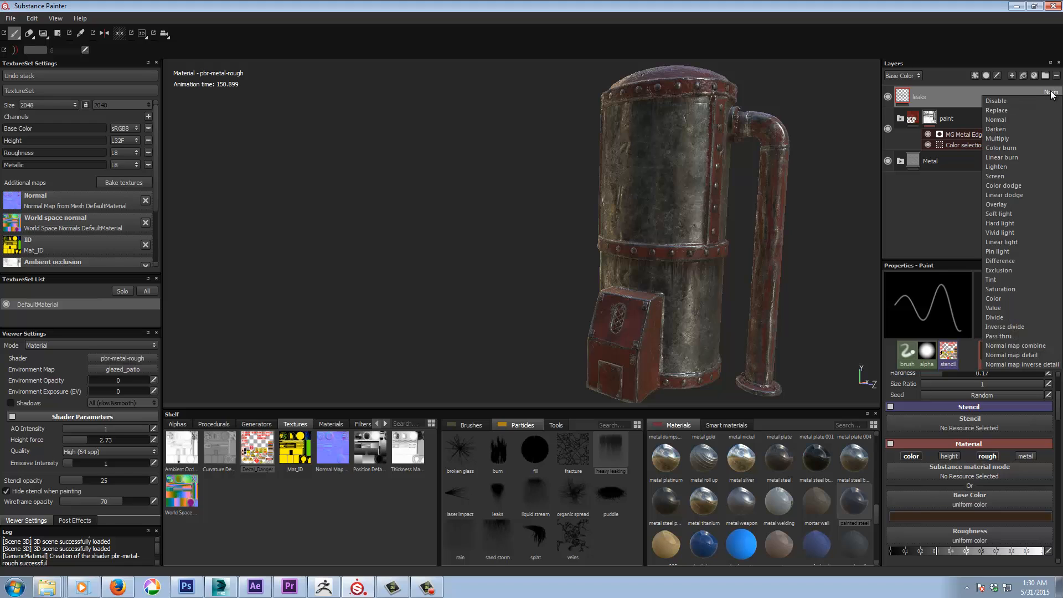
click(1008, 139)
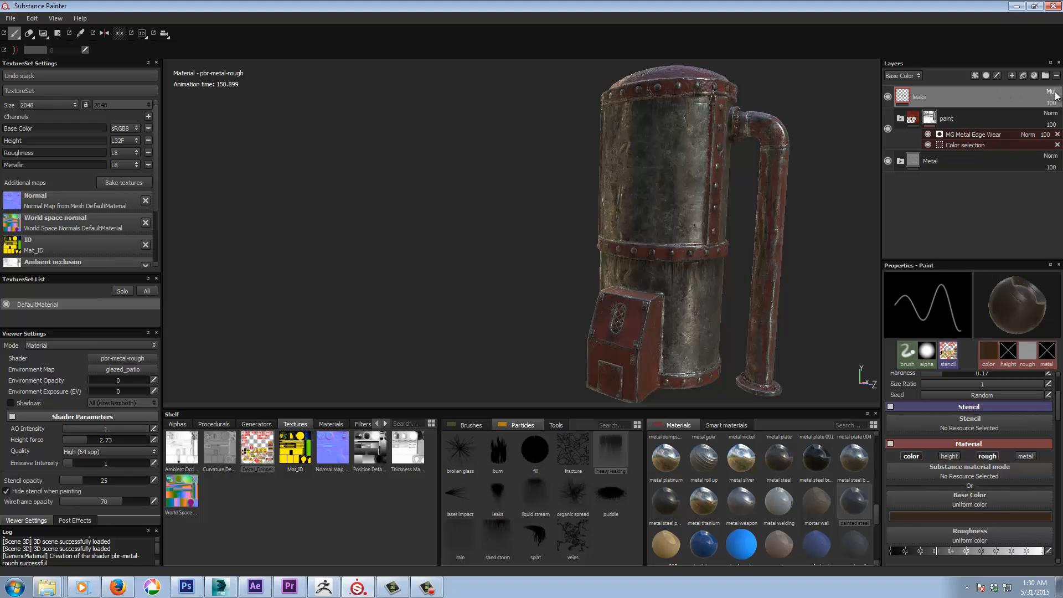
click(1052, 93)
click(1013, 121)
Lower the leaks layer's base color opacity to 82
click(1052, 104)
drag(1058, 113, 1047, 116)
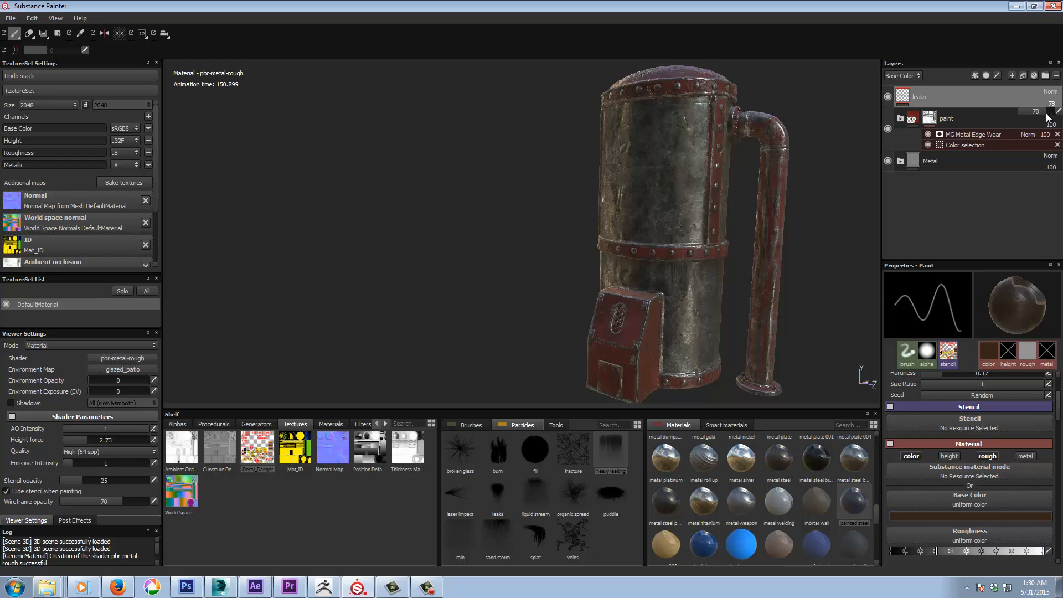
drag(1049, 117, 1050, 116)
middle_drag(472, 239, 396, 235)
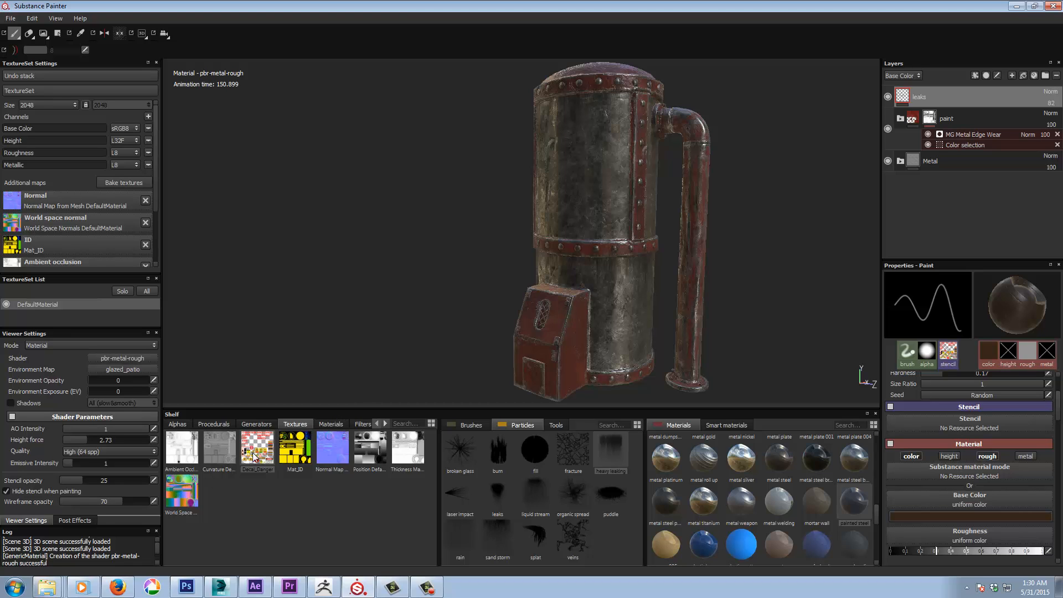
Set up the Projection tool with Decal_Danger as its base color and only the color channel active
mouse_move(254, 457)
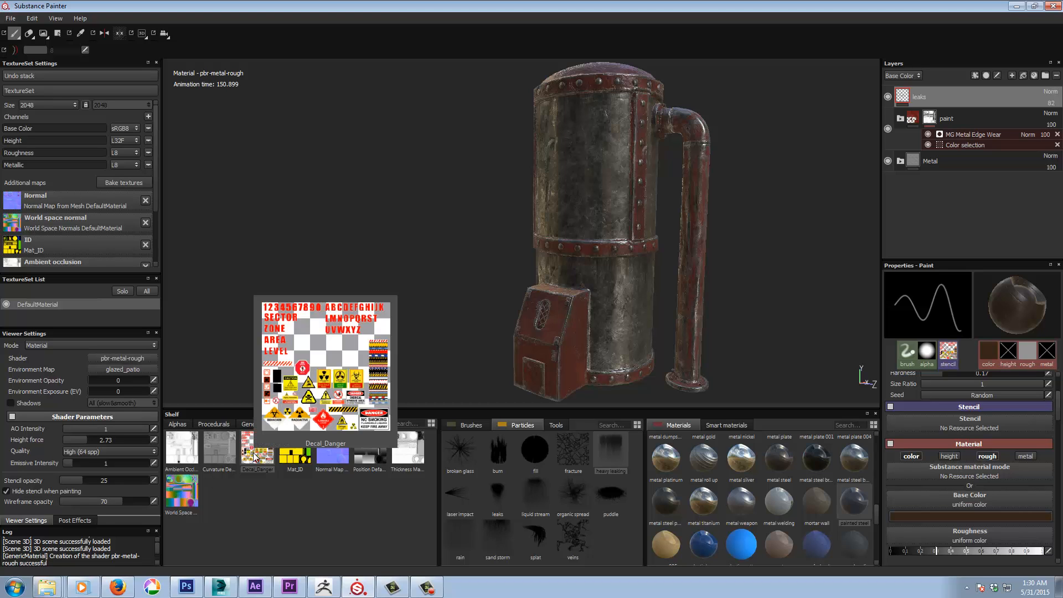
click(946, 352)
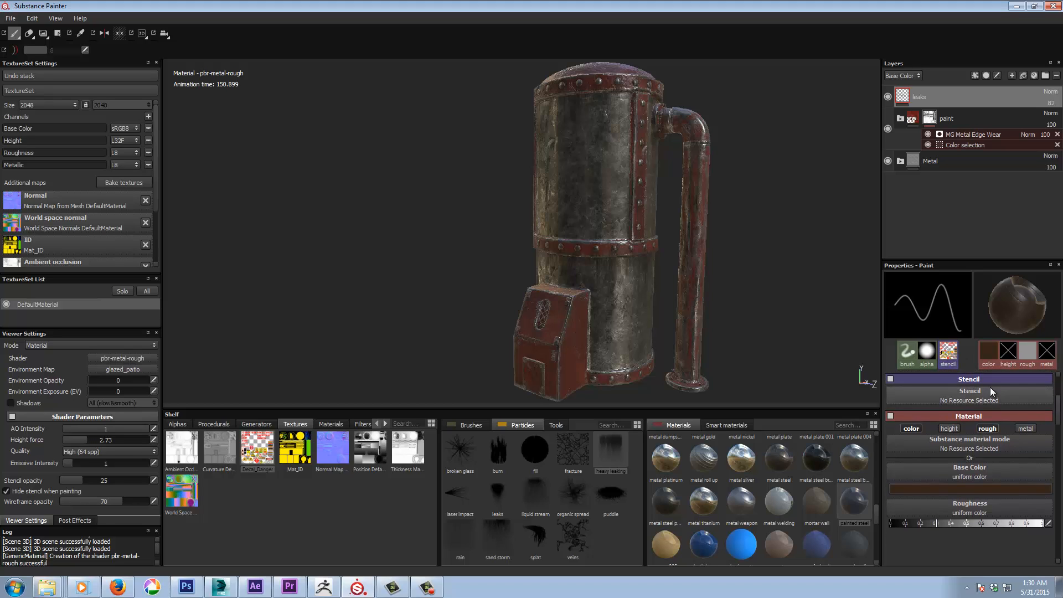
click(43, 32)
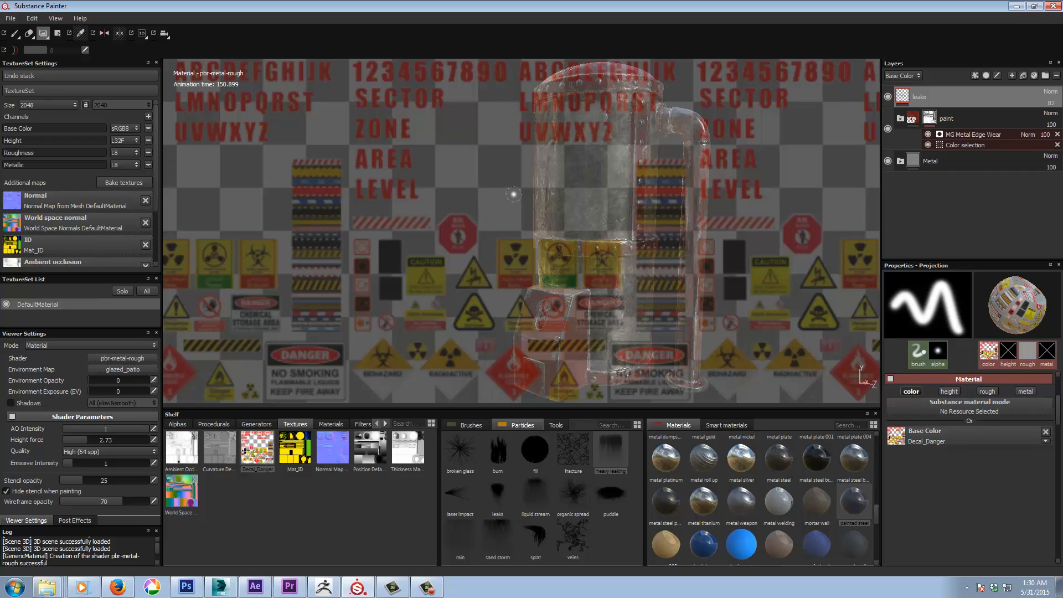
Enlarge and position the decal sheet so its red flammable liquid diamond lies over the tank's upper front, seen straight on
alt+right_drag(513, 194, 480, 236)
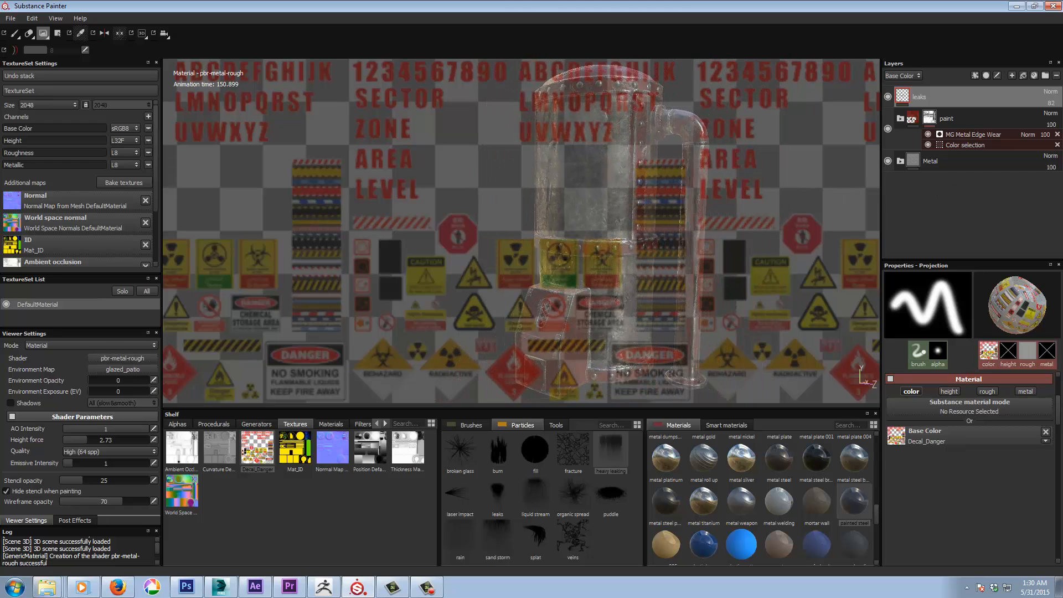
alt+drag(612, 255, 676, 248)
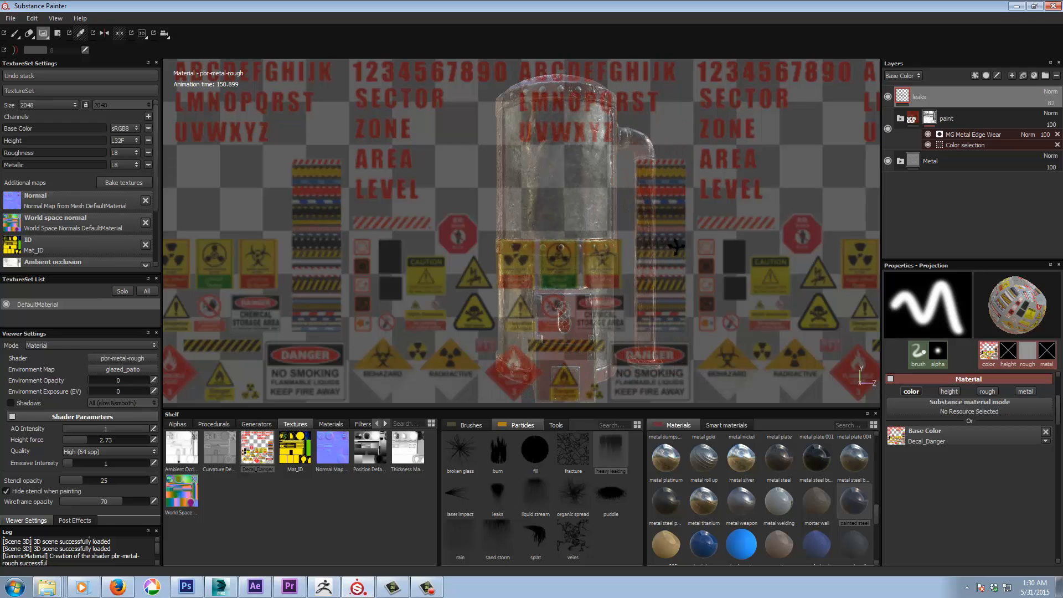
alt+shift+click(676, 248)
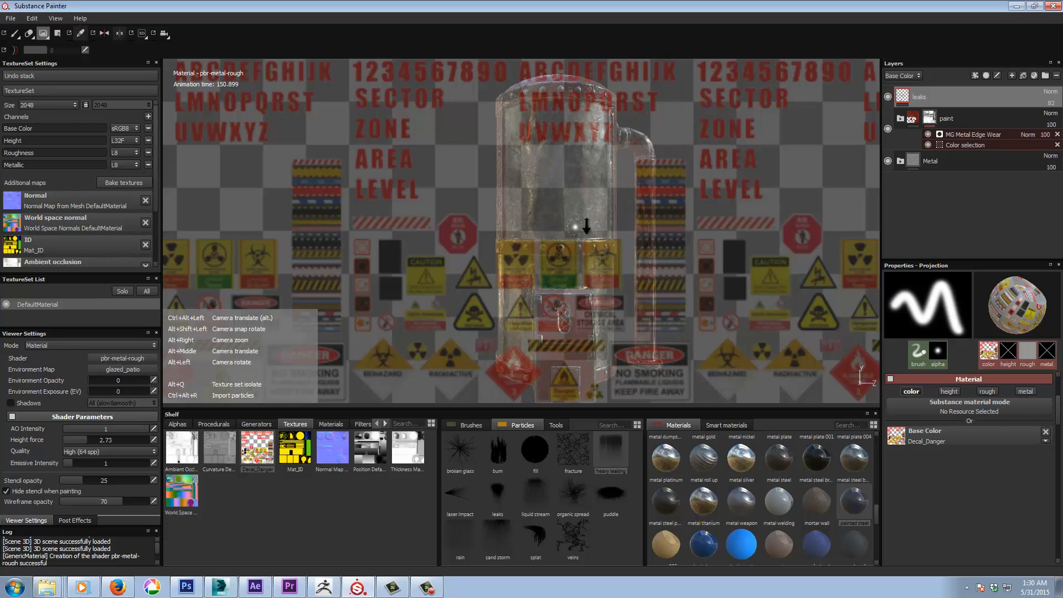
alt+right_drag(582, 225, 870, 247)
alt+middle_drag(545, 211, 527, 277)
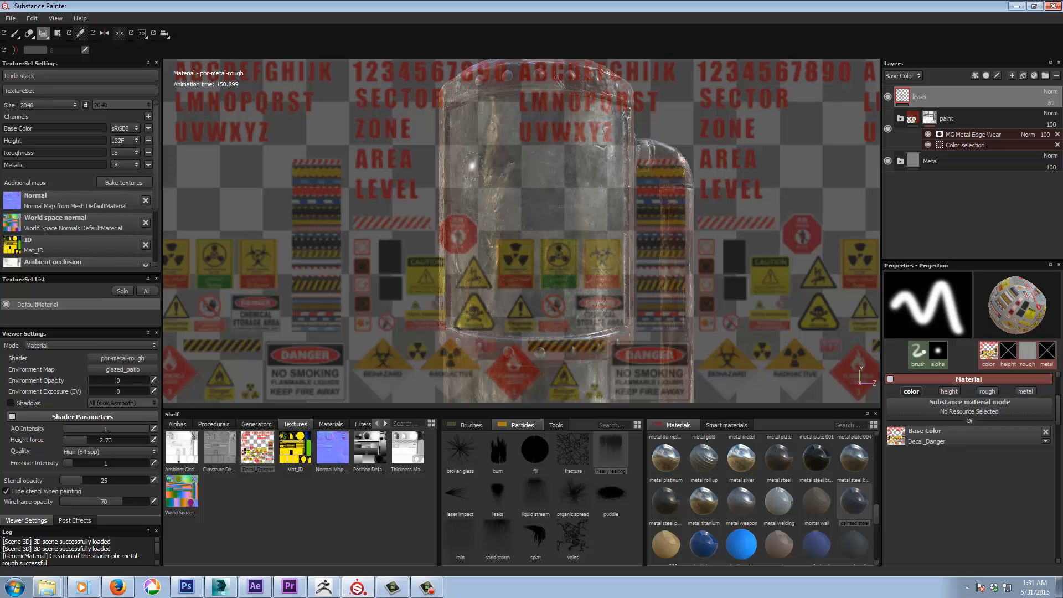
key(s)
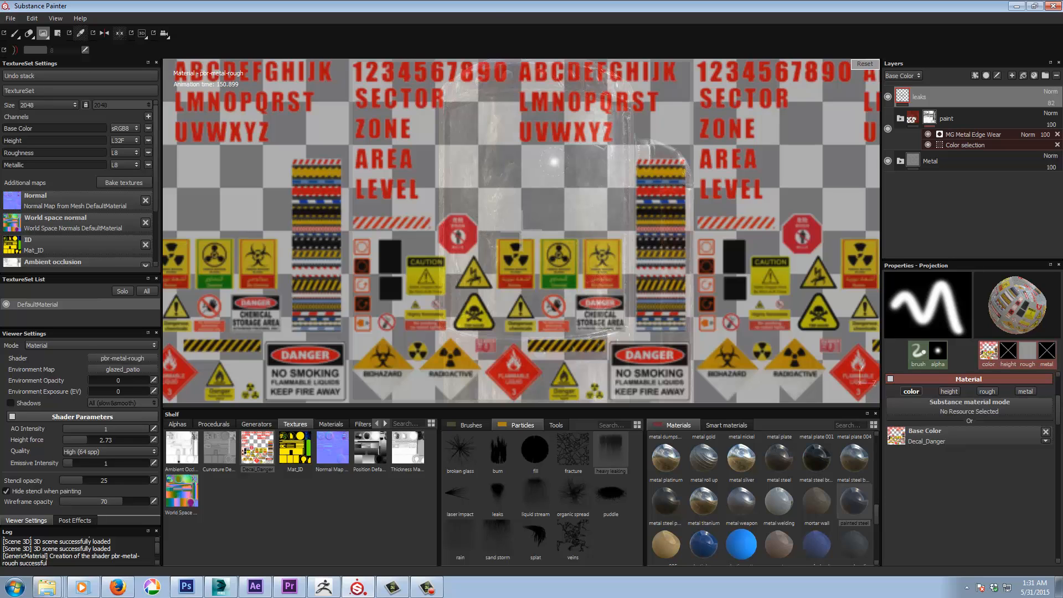
right_drag(633, 176, 453, 184)
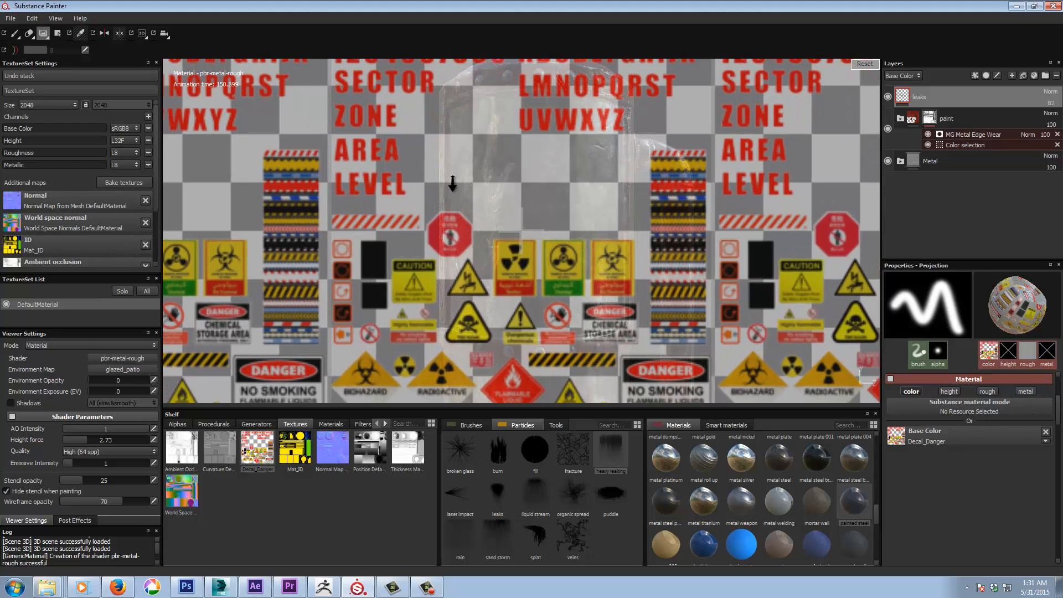
middle_drag(453, 185, 544, 83)
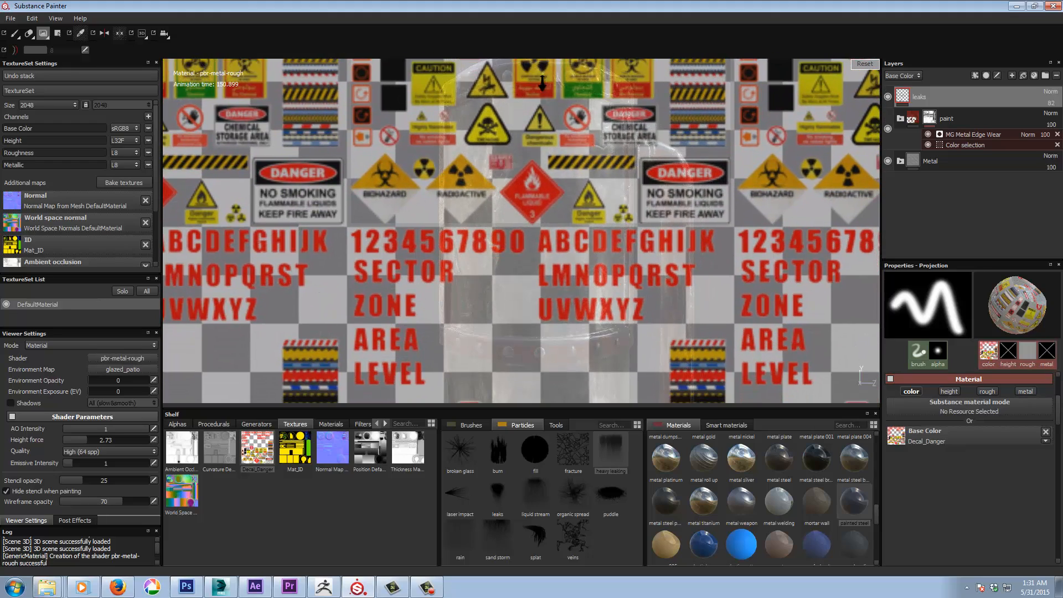
right_drag(544, 83, 600, 150)
mouse_move(591, 153)
middle_down()
mouse_move(578, 159)
mouse_move(588, 164)
middle_up()
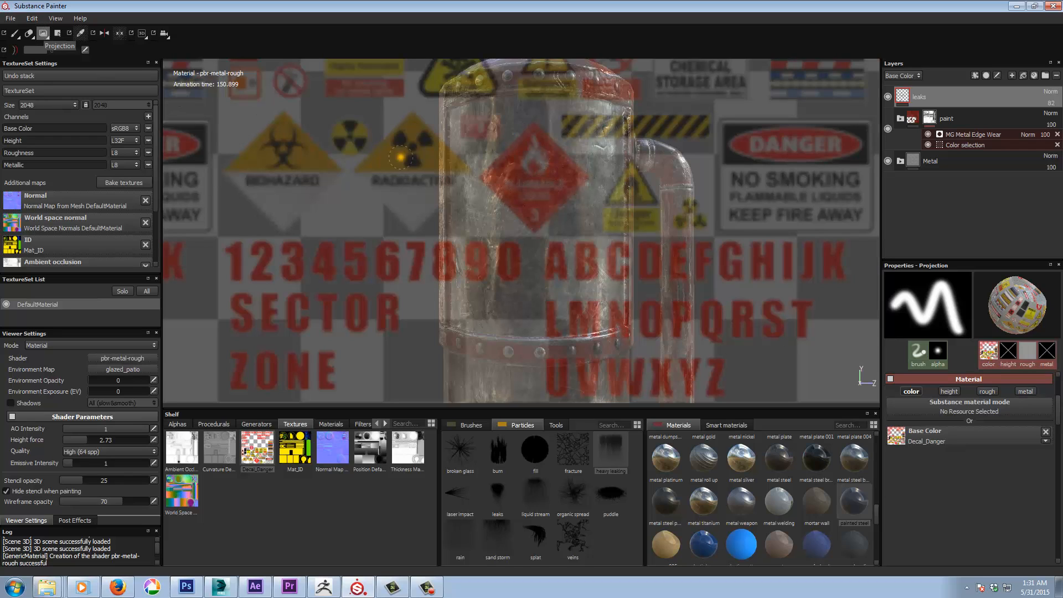
Project the complete red flammable liquid diamond onto the tank's upper front with an adjusted brush
ctrl+right_drag(531, 200, 536, 200)
drag(524, 200, 522, 201)
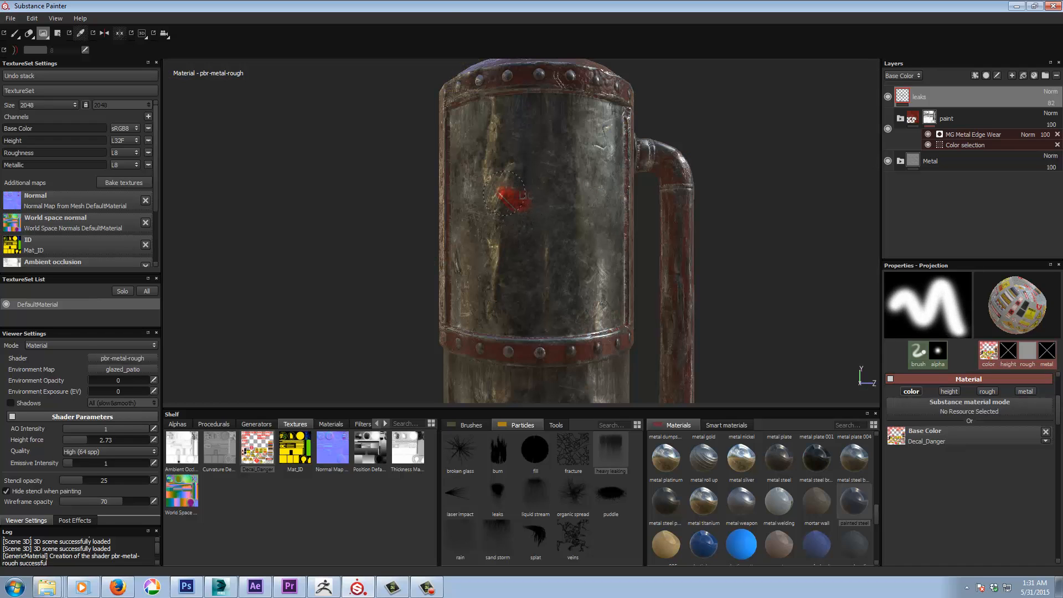
mouse_move(492, 163)
mouse_down()
mouse_move(537, 168)
mouse_move(557, 184)
mouse_up()
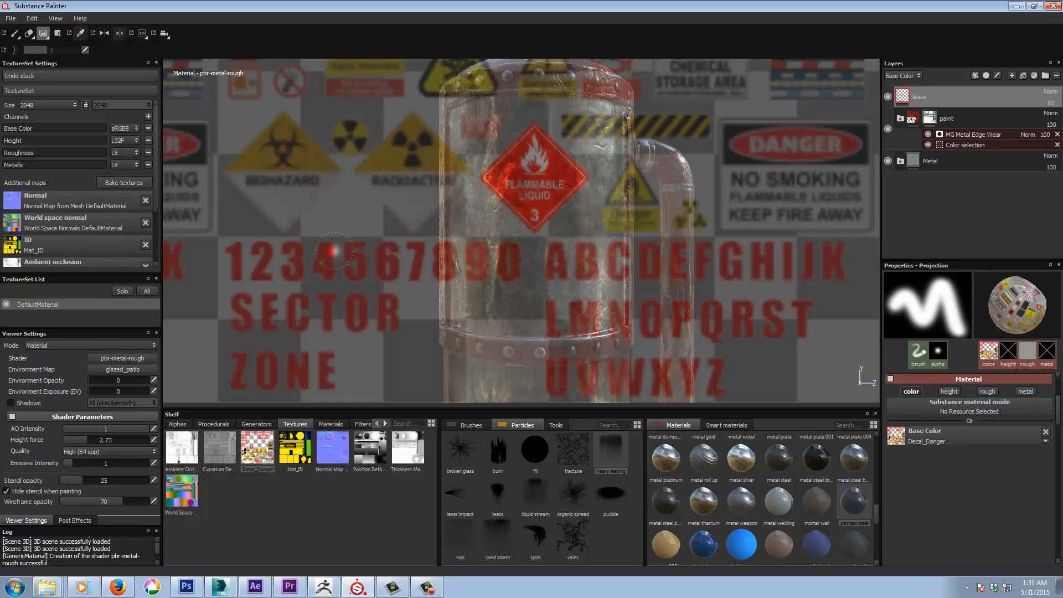
Return to the Paint tool and turn off its roughness channel, leaving only color active
click(15, 34)
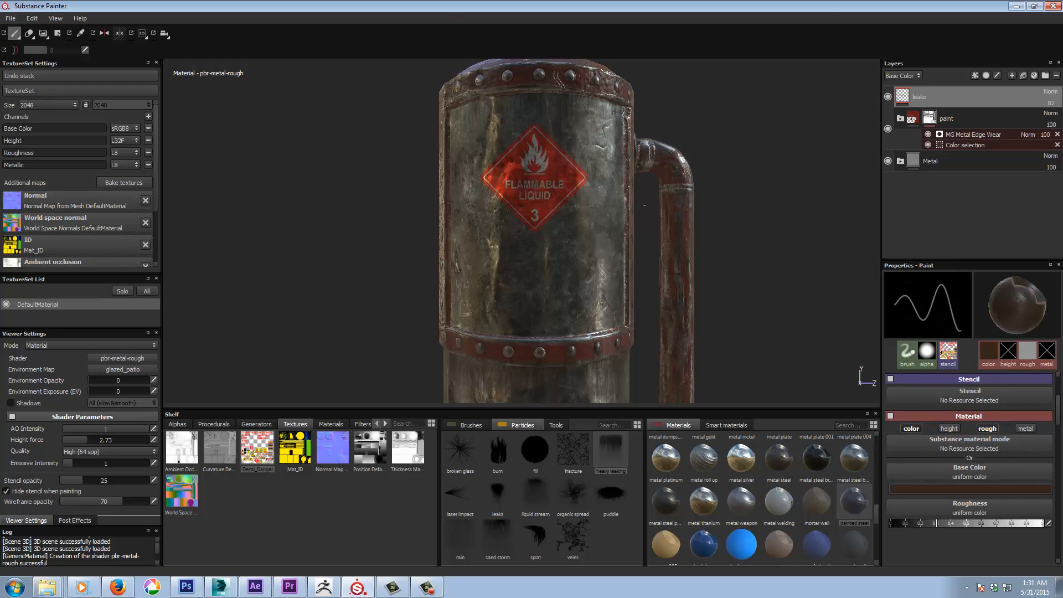
alt+drag(767, 197, 738, 213)
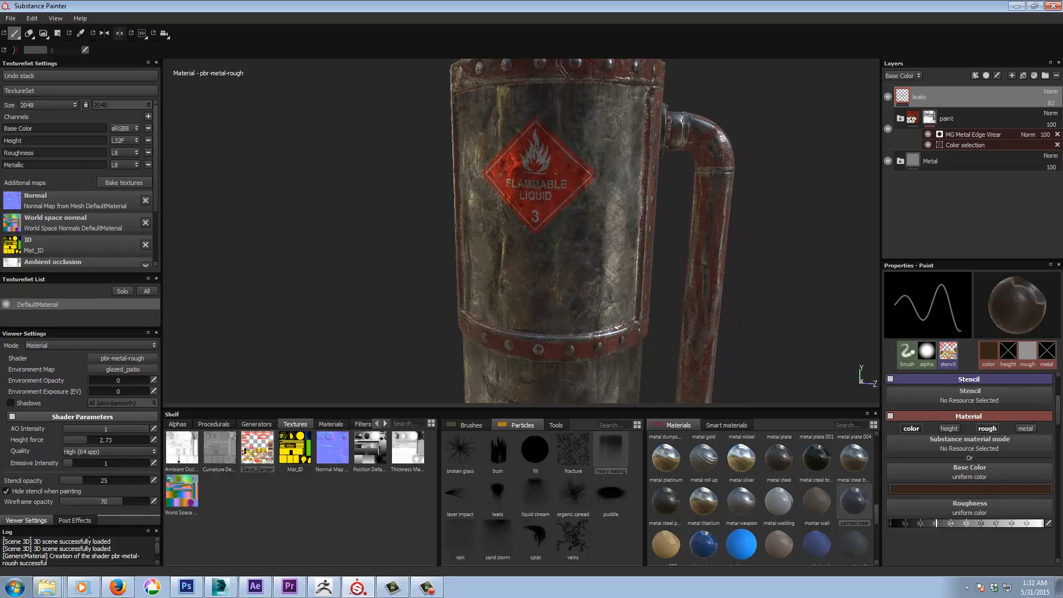
alt+drag(831, 189, 737, 192)
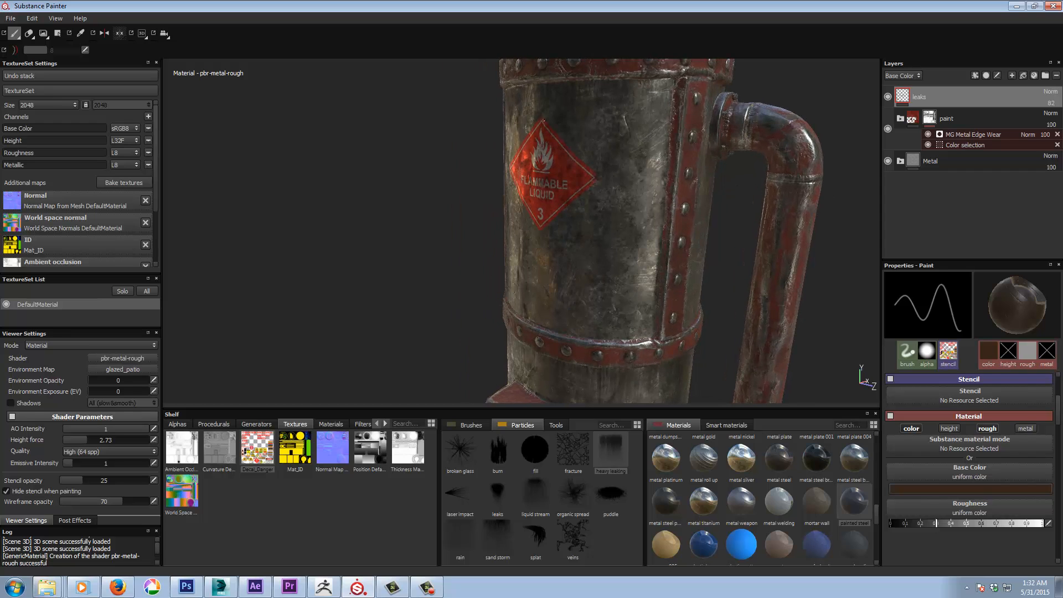
alt+drag(389, 198, 558, 195)
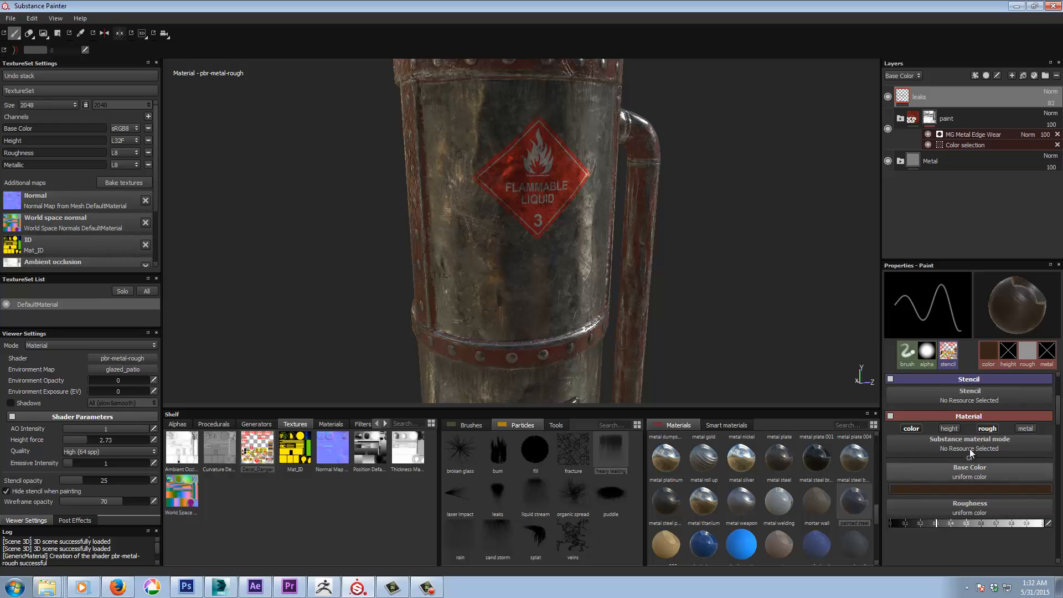
click(989, 429)
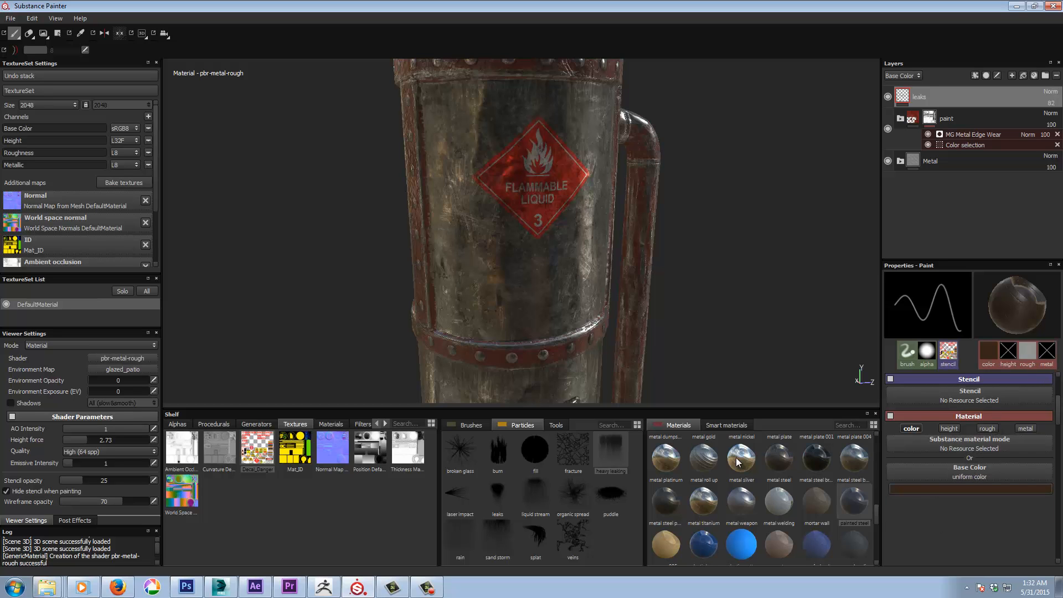
Examine the flammable liquid decal on the tank's metal surface from several angles and distances
alt+drag(736, 304, 548, 302)
alt+right_drag(582, 242, 864, 241)
alt+middle_drag(559, 200, 586, 239)
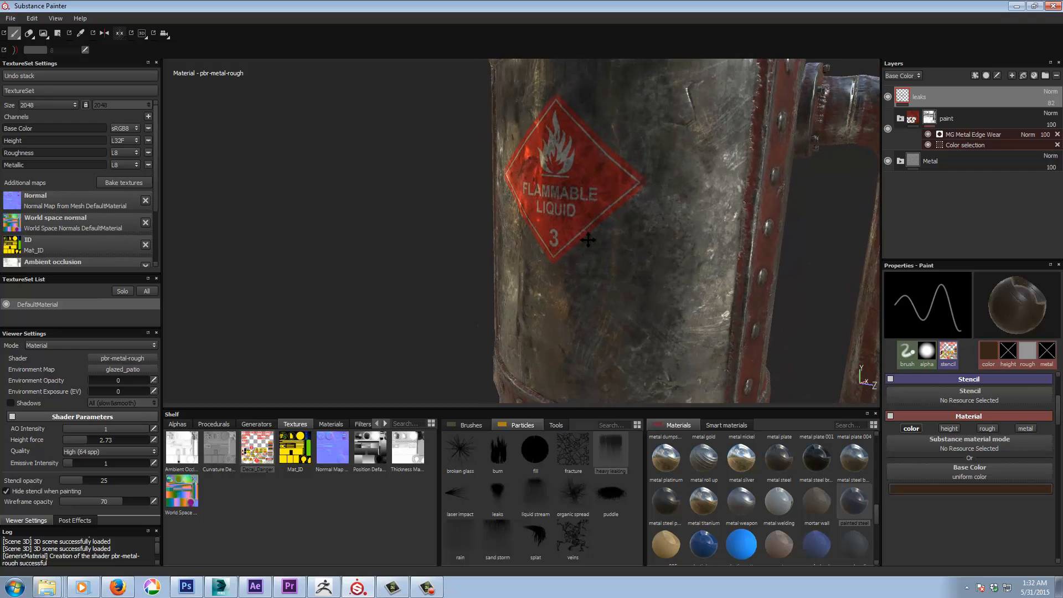
alt+drag(587, 260, 637, 249)
alt+right_drag(637, 249, 571, 249)
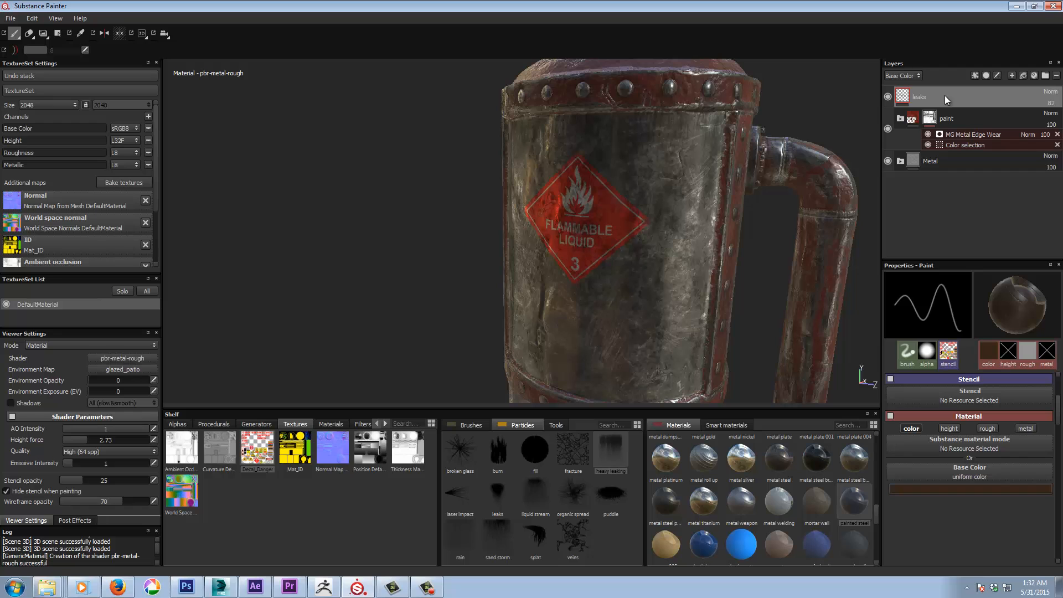
mouse_move(645, 262)
alt+mouse_down()
mouse_move(691, 261)
mouse_move(645, 265)
alt+mouse_up()
alt+right_drag(642, 265, 513, 276)
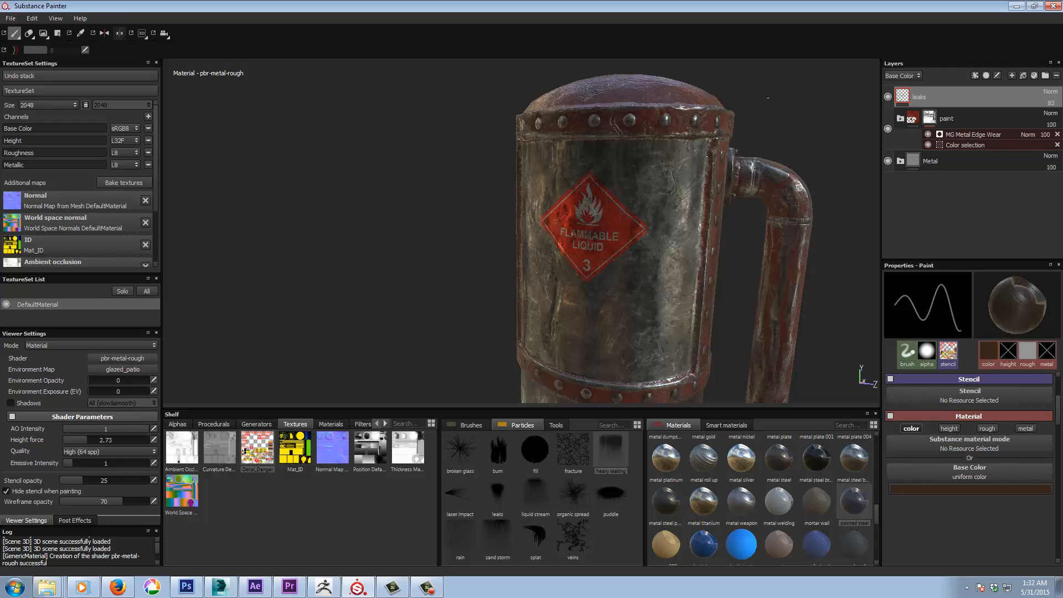
Inspect the flammable liquid decal's shine against the surrounding metal, from the wider upper tank to a straight-on view
alt+drag(687, 192, 587, 213)
alt+middle_drag(706, 213, 665, 216)
alt+right_drag(664, 216, 368, 234)
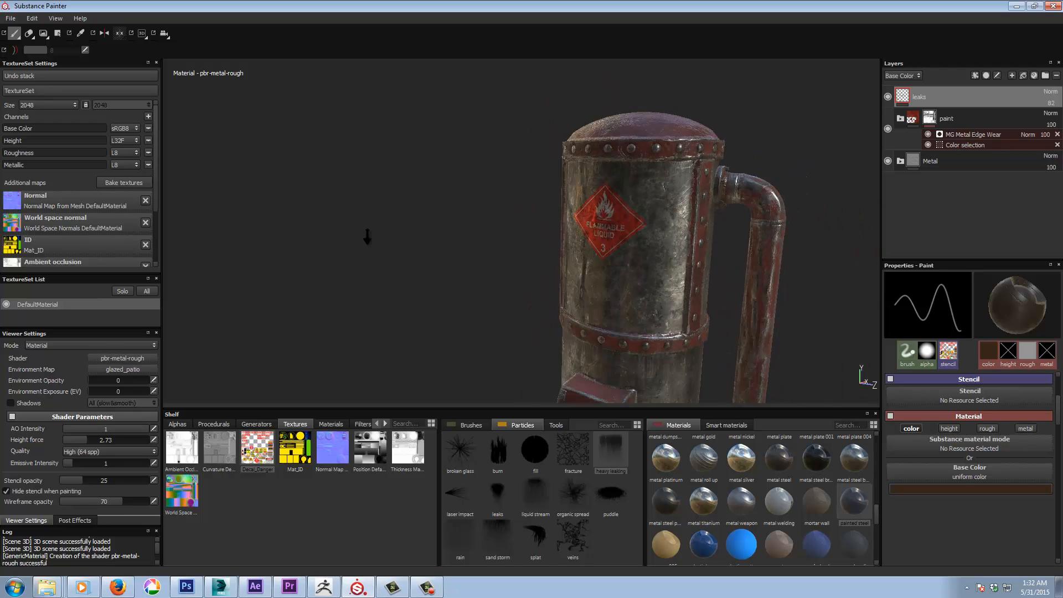
alt+middle_drag(614, 204, 576, 183)
alt+right_drag(587, 186, 853, 215)
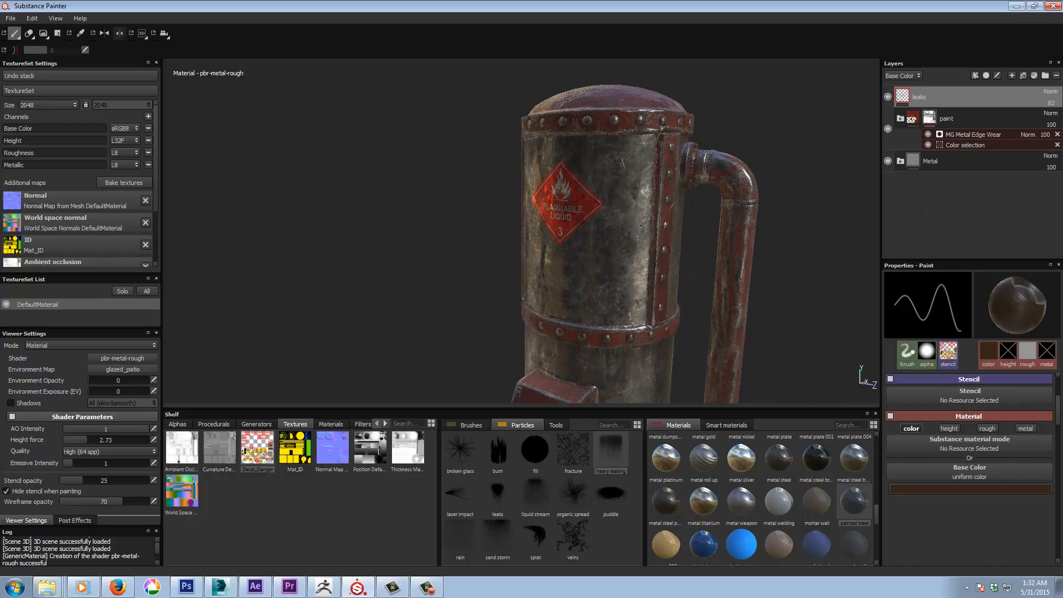
mouse_move(645, 224)
alt+mouse_down()
mouse_move(632, 225)
mouse_move(651, 225)
alt+mouse_up()
alt+middle_drag(555, 206, 600, 248)
alt+right_drag(604, 248, 828, 254)
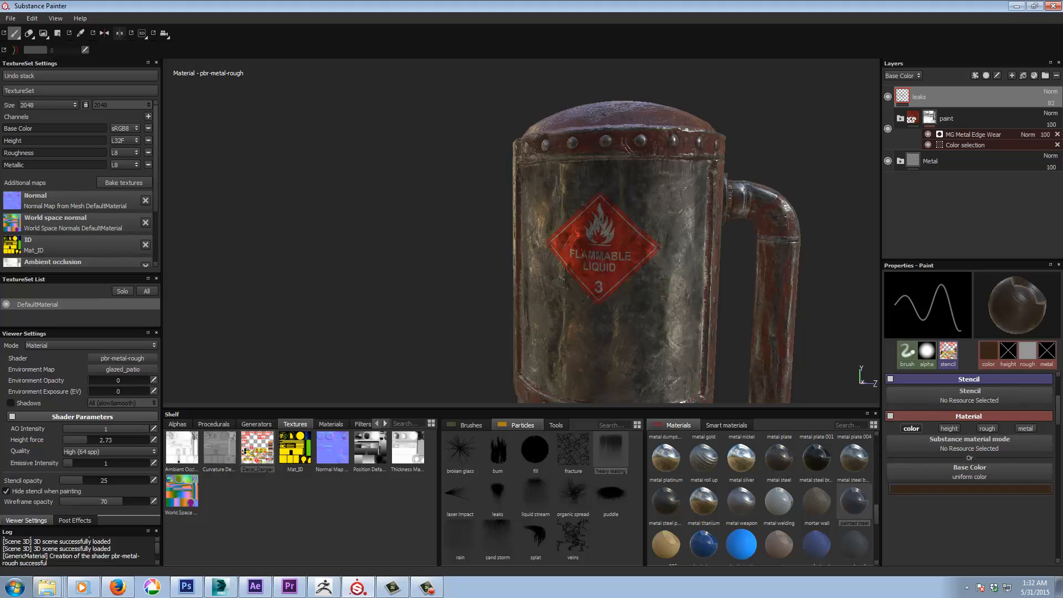
Enable the brush's roughness channel and switch the layer stack's displayed channel to Roughness
click(988, 428)
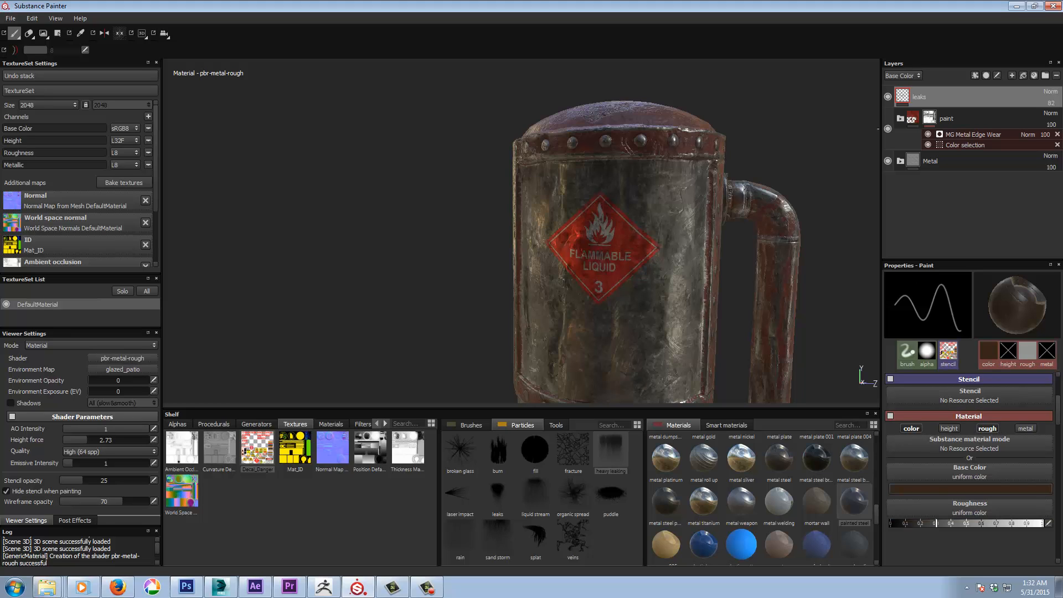
click(902, 76)
click(901, 98)
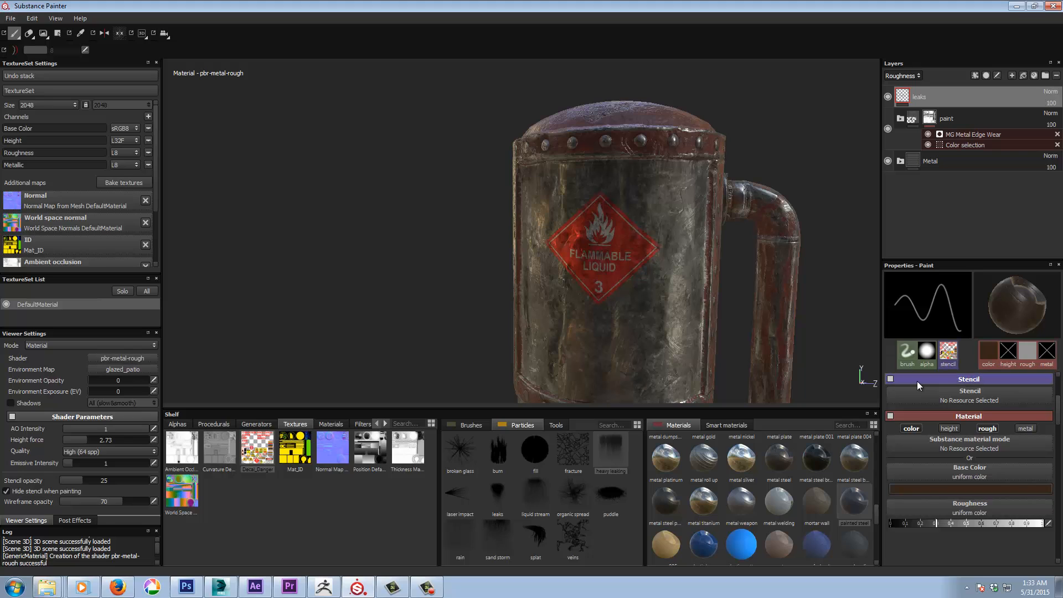
Set the brush's base color to pure white and its roughness to about 0.65
click(981, 487)
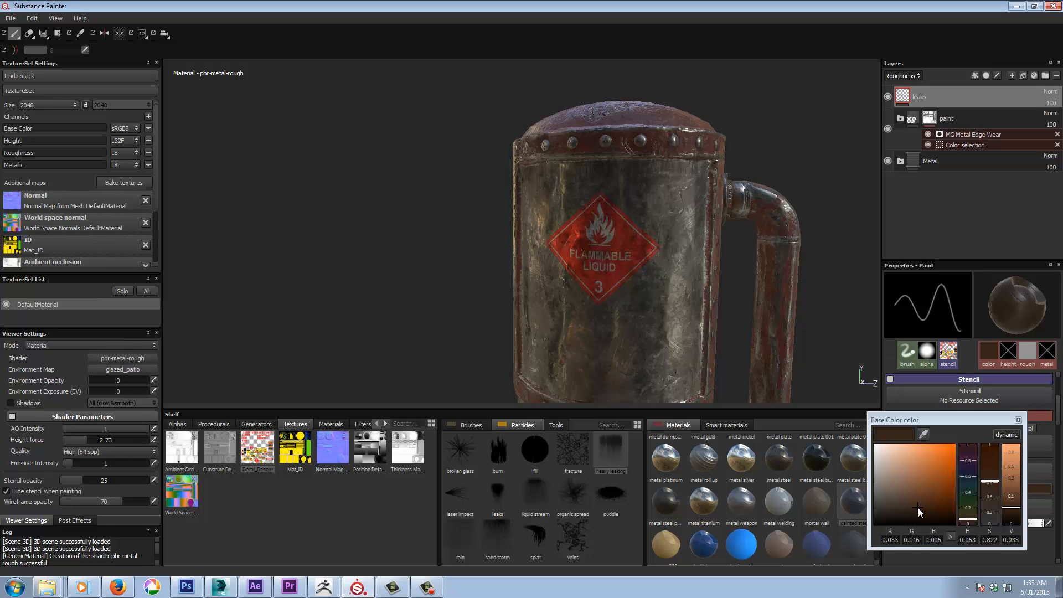
drag(918, 507, 842, 424)
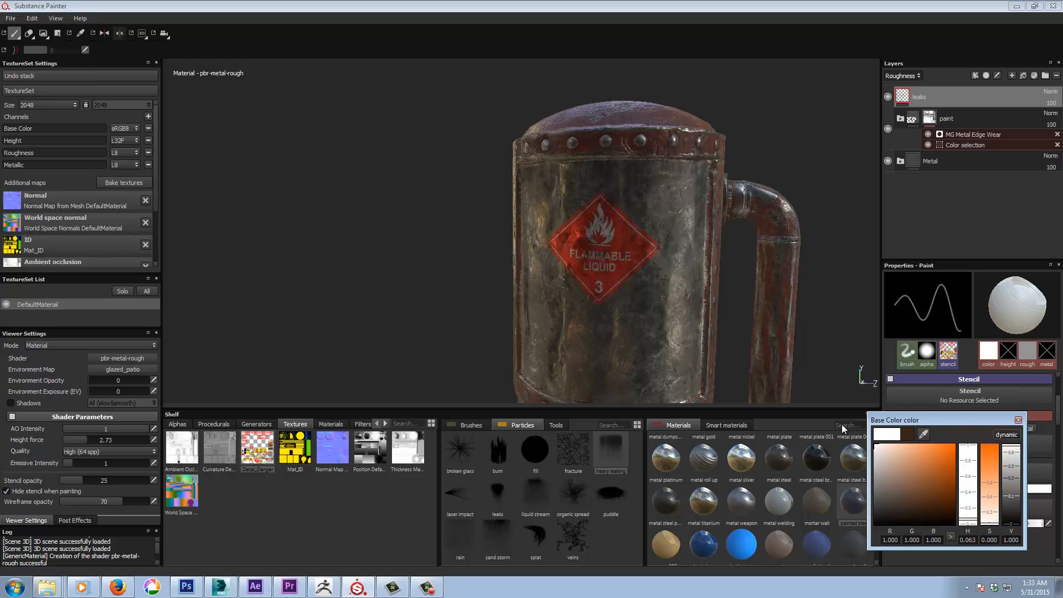
click(1018, 420)
click(957, 523)
mouse_move(958, 522)
mouse_down()
mouse_move(945, 524)
mouse_move(991, 527)
mouse_up()
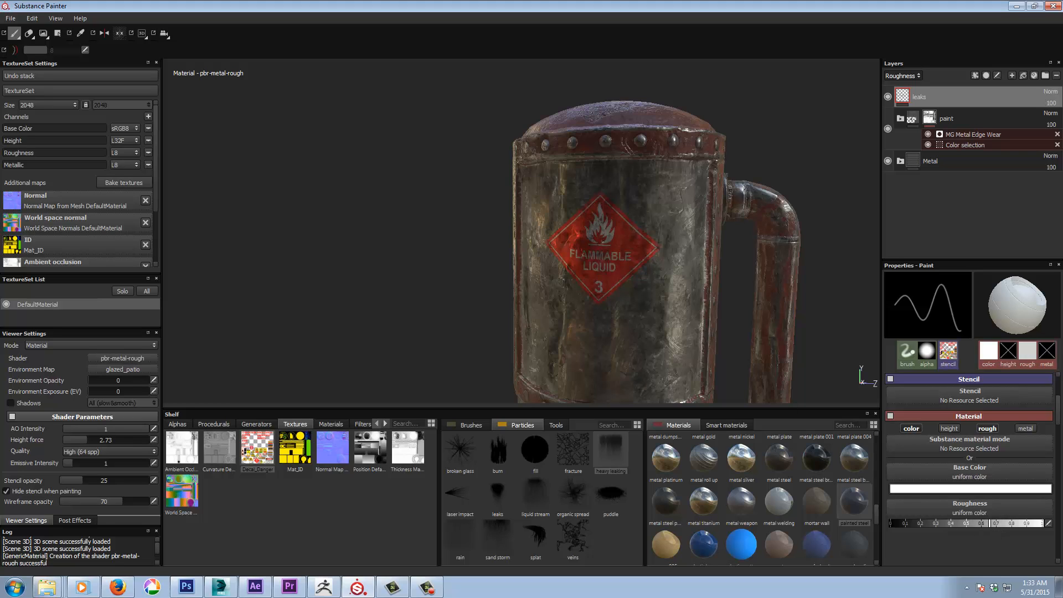
Undo the white stroke, turn off the color channel, and paint only roughness across the flammable liquid decal
mouse_move(604, 244)
mouse_down()
mouse_move(596, 211)
mouse_move(564, 242)
mouse_move(601, 260)
mouse_up()
key(ctrl+z)
click(908, 429)
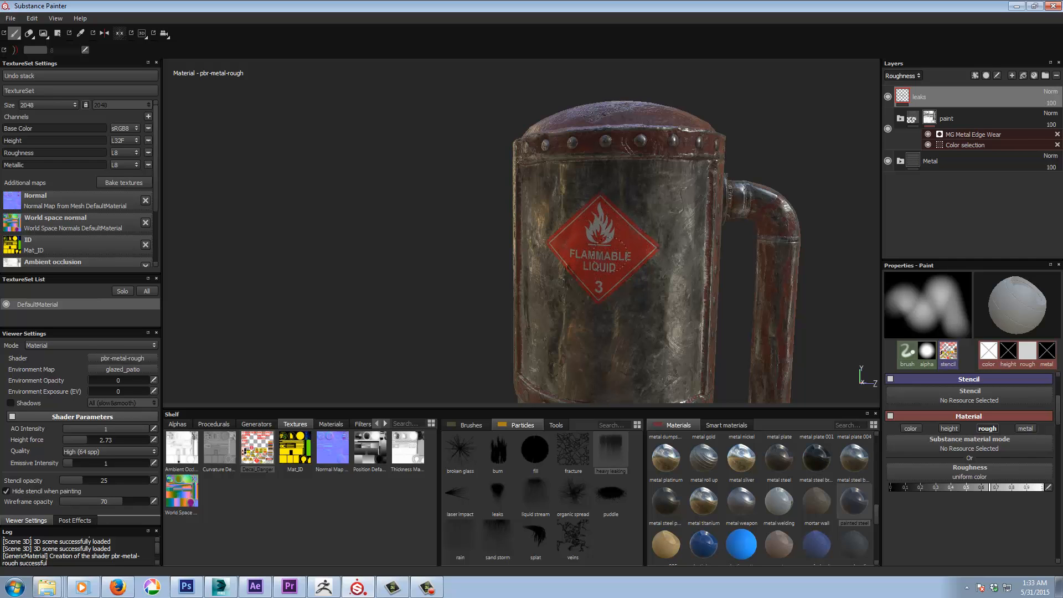
mouse_move(577, 298)
alt+mouse_down()
mouse_move(553, 273)
mouse_move(575, 286)
alt+mouse_up()
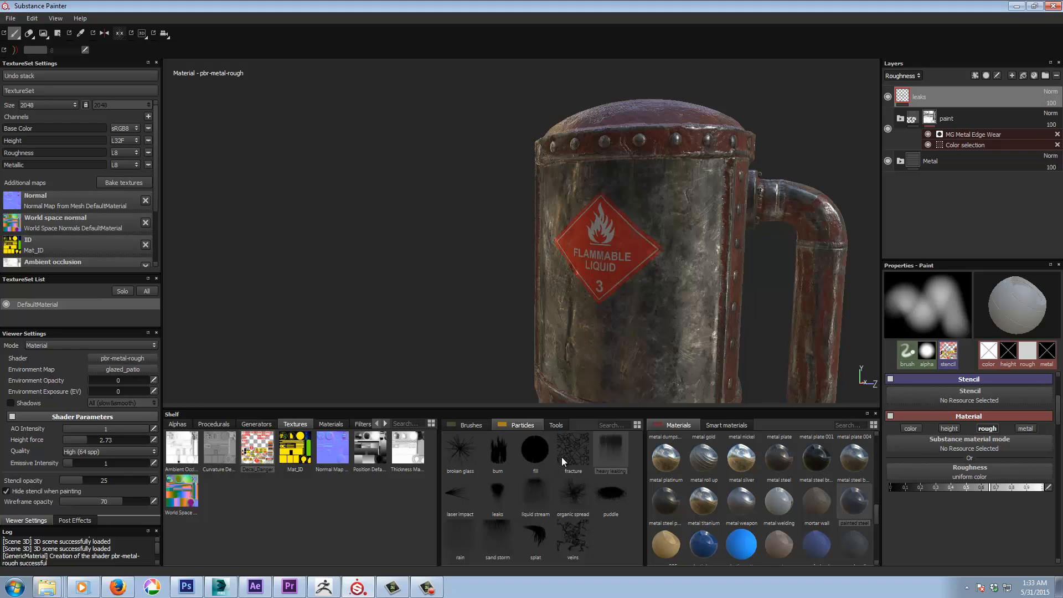
Choose the dirt brush and set its roughness to about 0.4 for working on the flammable liquid decal
click(472, 426)
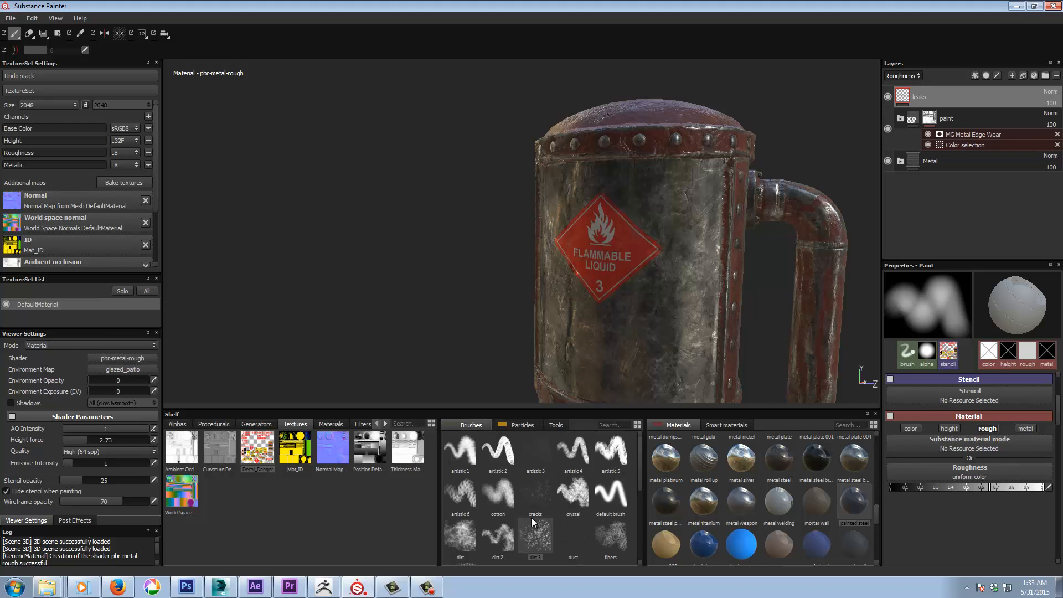
click(460, 536)
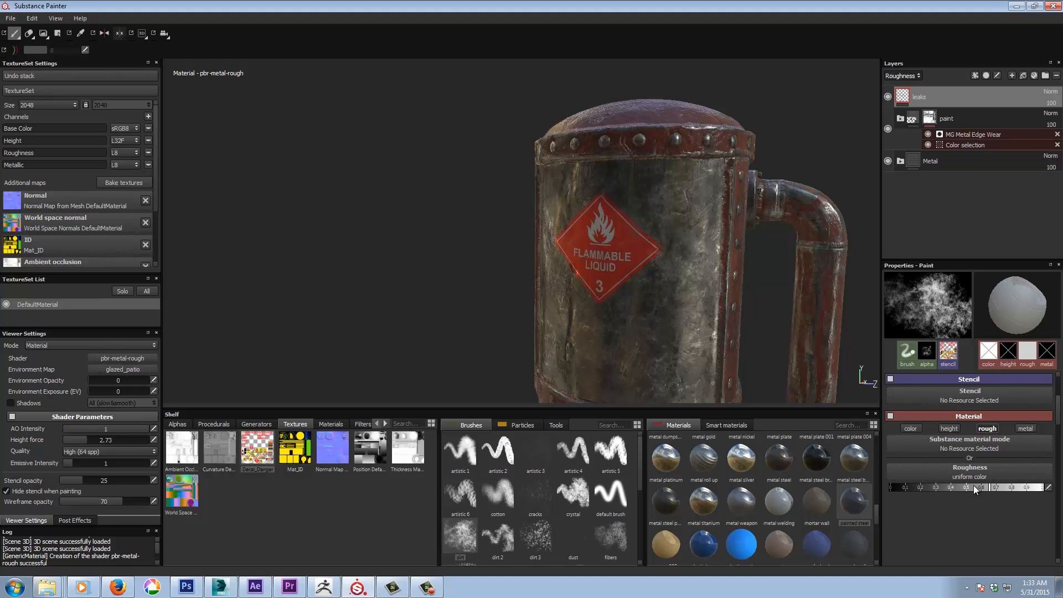
drag(989, 487, 952, 490)
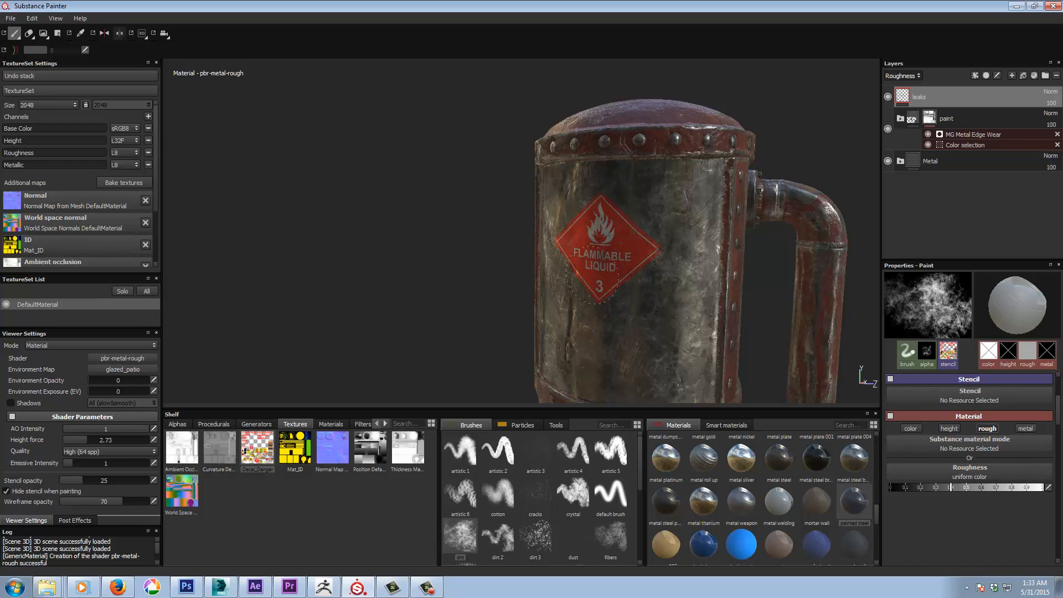
alt+drag(394, 246, 579, 241)
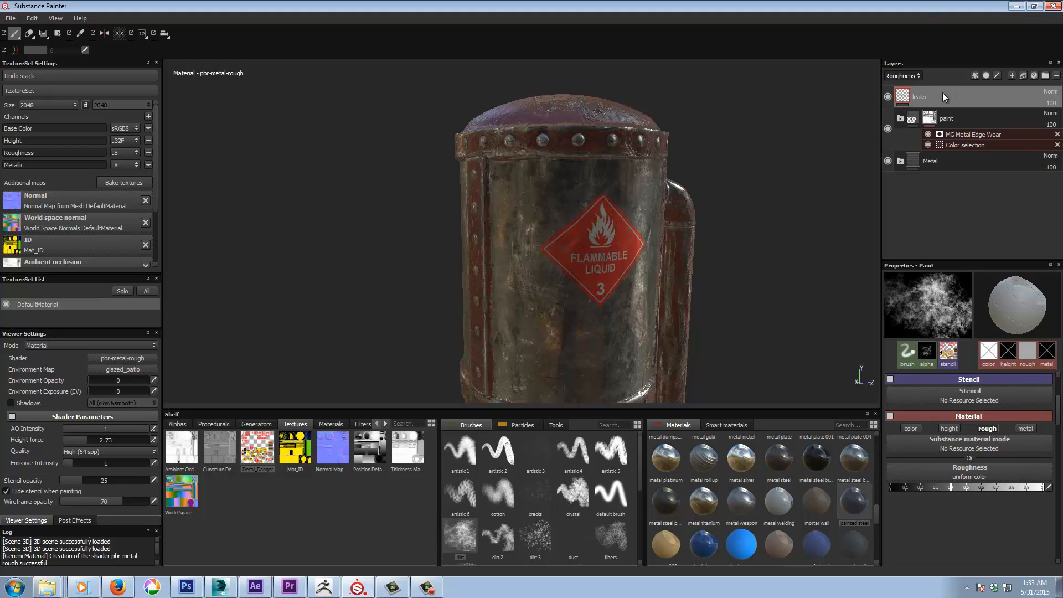
Add a white mask to the leaks layer and bring the flammable liquid decal into close view
right_click(918, 95)
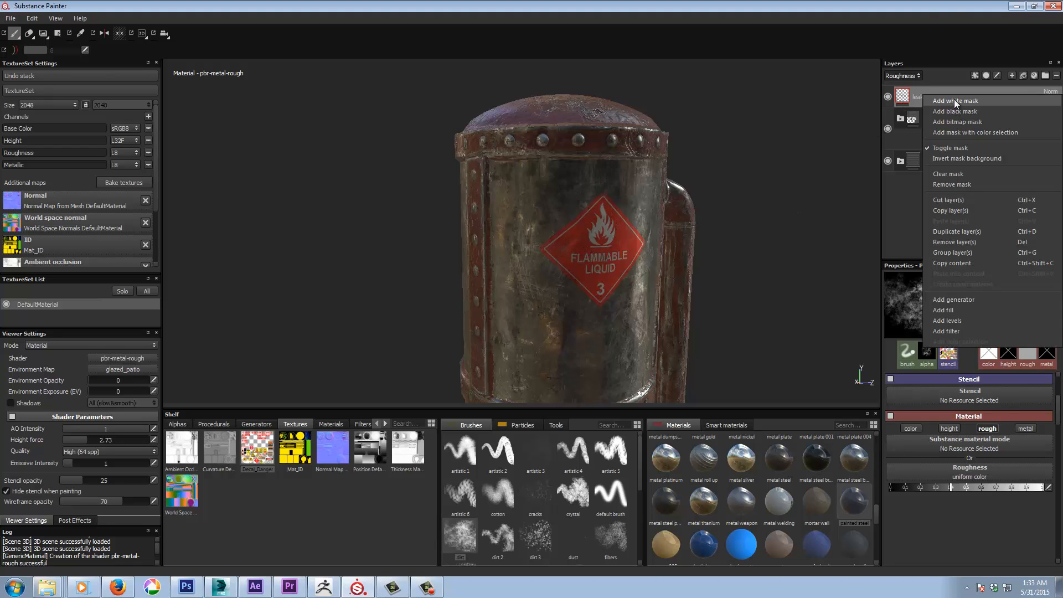
click(952, 99)
alt+right_drag(437, 291, 792, 302)
alt+right_drag(723, 298, 755, 291)
mouse_move(755, 291)
alt+mouse_down()
mouse_move(626, 294)
mouse_move(616, 271)
alt+mouse_up()
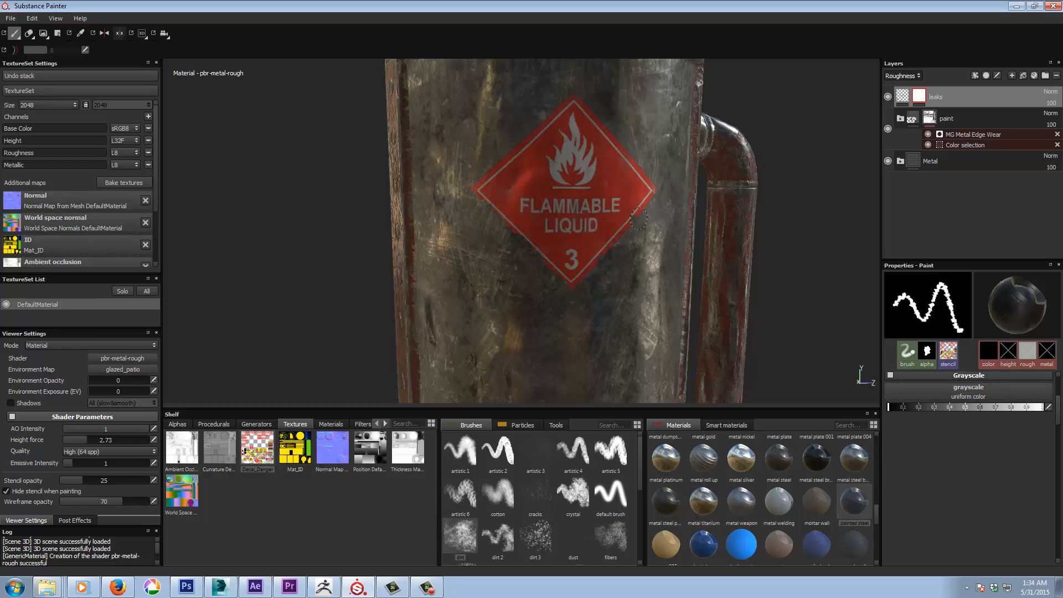
Paint small black chips into the leaks mask over the flammable liquid decal to wear it away
mouse_move(654, 193)
alt+mouse_down()
mouse_move(622, 240)
mouse_move(603, 207)
alt+mouse_up()
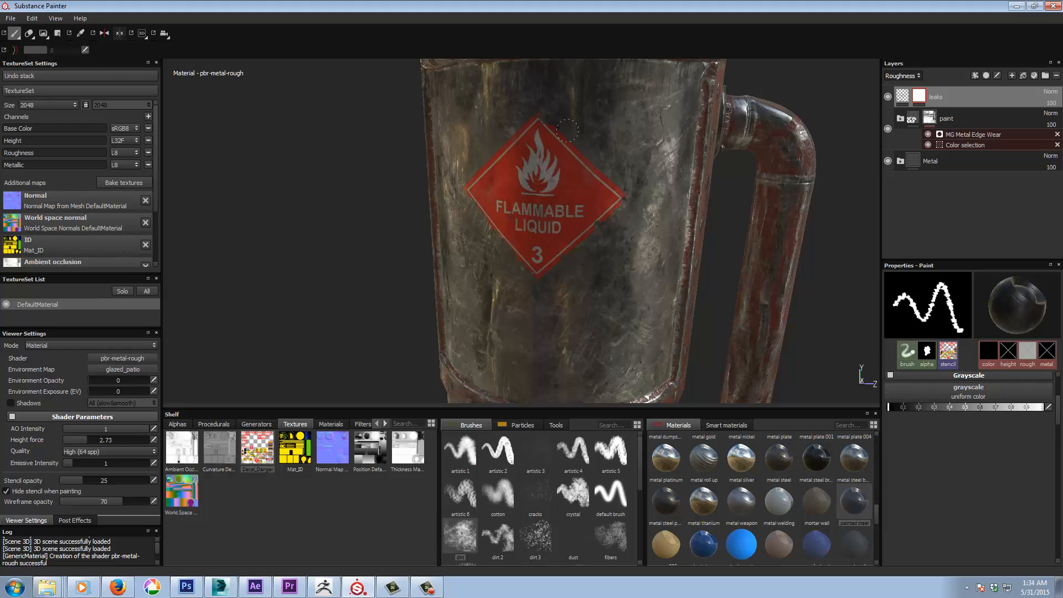
click(558, 167)
mouse_move(606, 172)
alt+mouse_down()
mouse_move(515, 228)
mouse_move(520, 213)
alt+mouse_up()
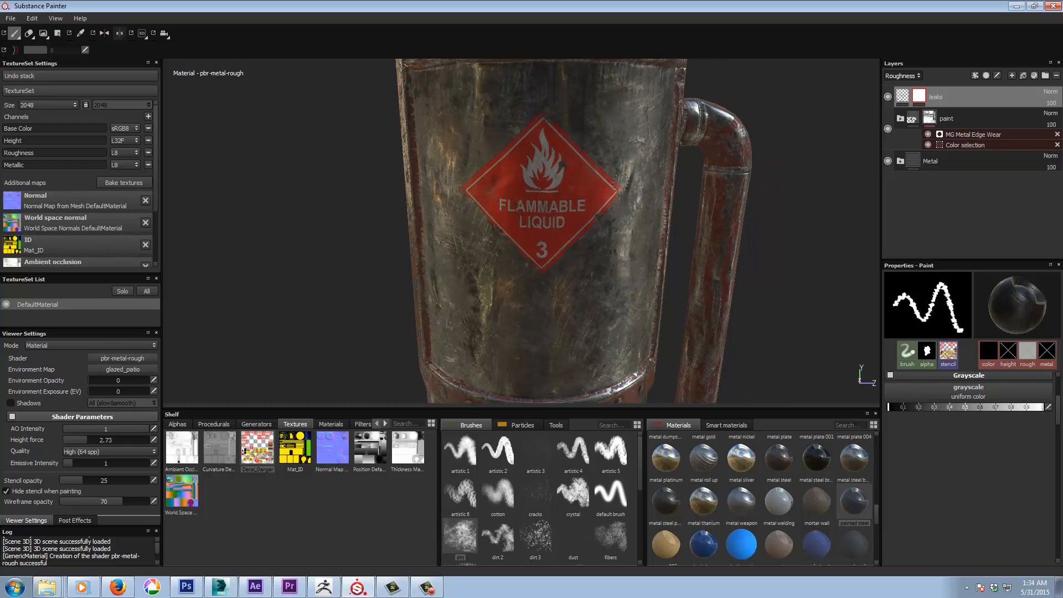
alt+drag(421, 212, 404, 239)
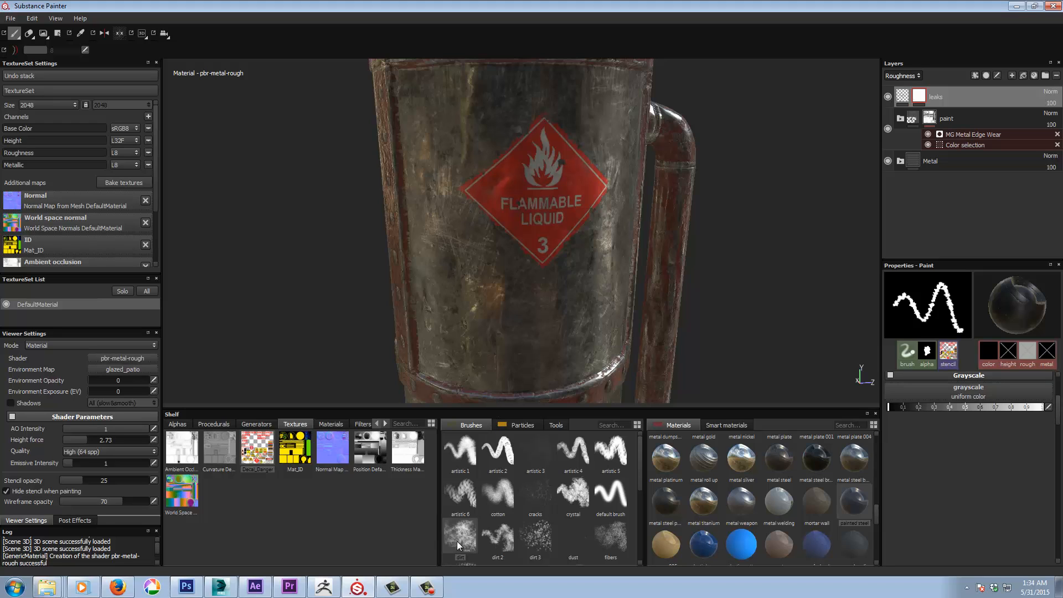
Try stamping mold brush wear into the leaks mask on and around the flammable liquid decal, undoing each stamp
mouse_move(647, 474)
mouse_down()
mouse_move(646, 534)
mouse_move(640, 498)
mouse_up()
click(458, 501)
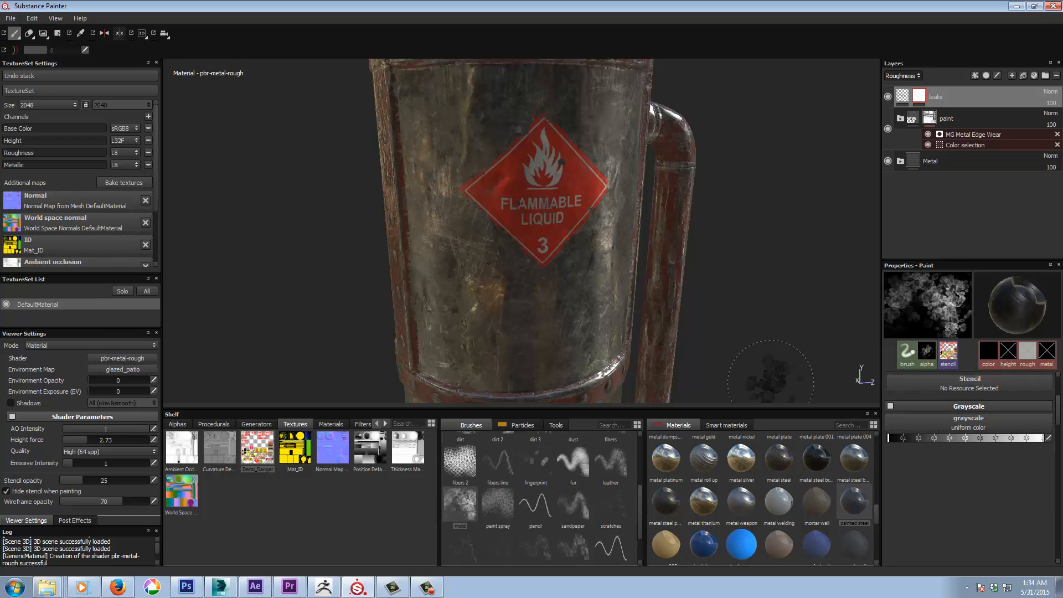
click(479, 163)
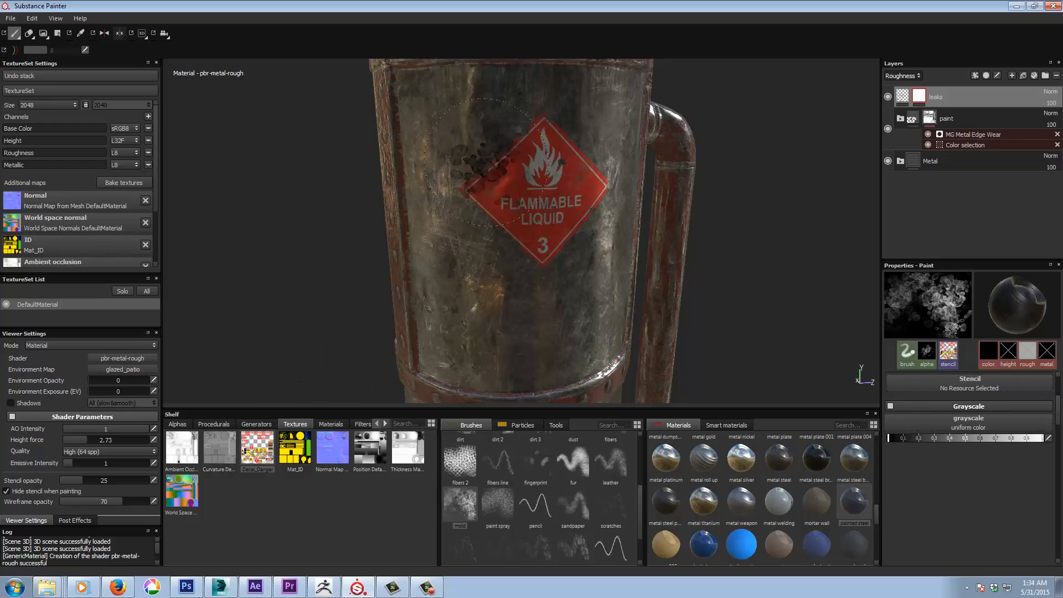
key(ctrl+z)
click(445, 284)
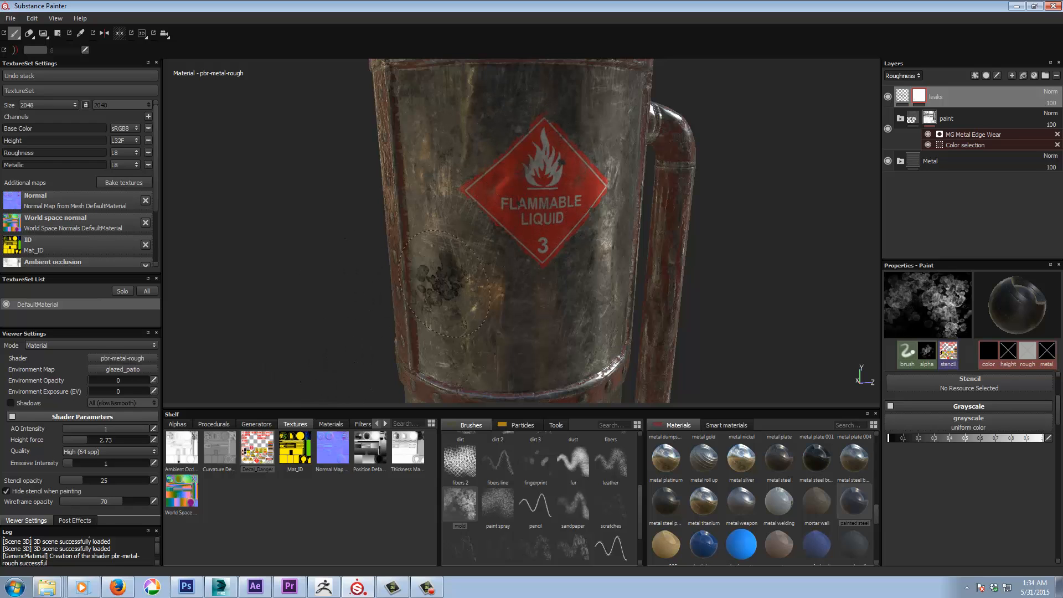
key(ctrl+z)
click(542, 272)
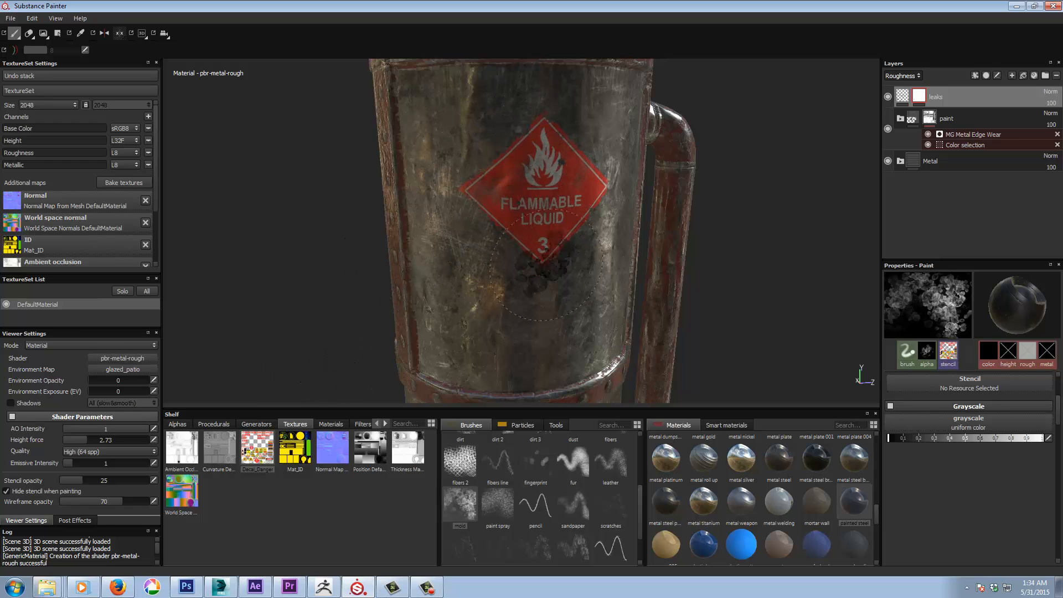
key(ctrl+z)
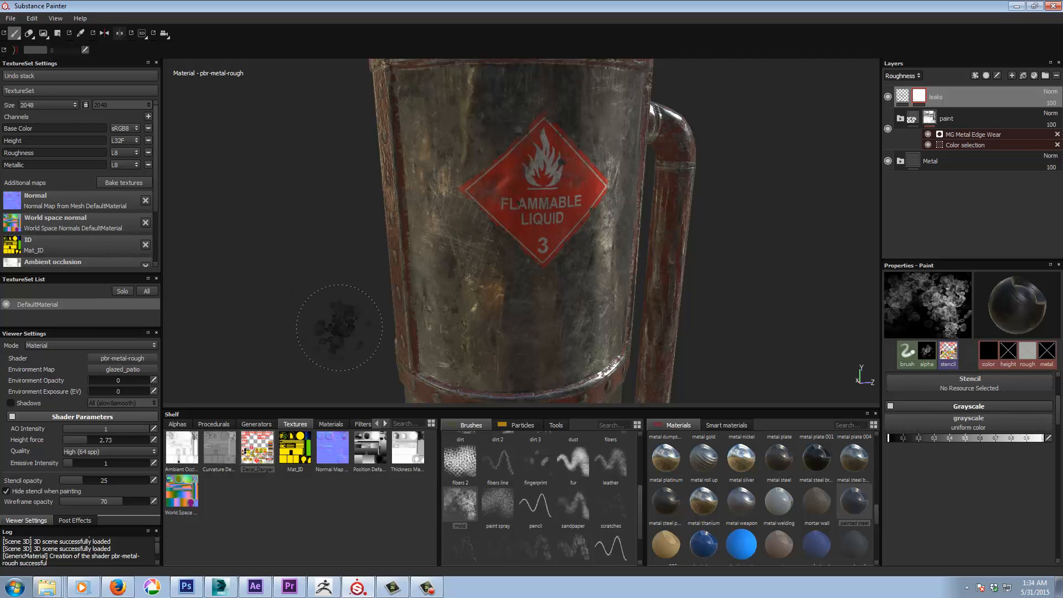
mouse_move(339, 327)
alt+mouse_down()
mouse_move(478, 311)
mouse_move(487, 293)
alt+mouse_up()
click(506, 227)
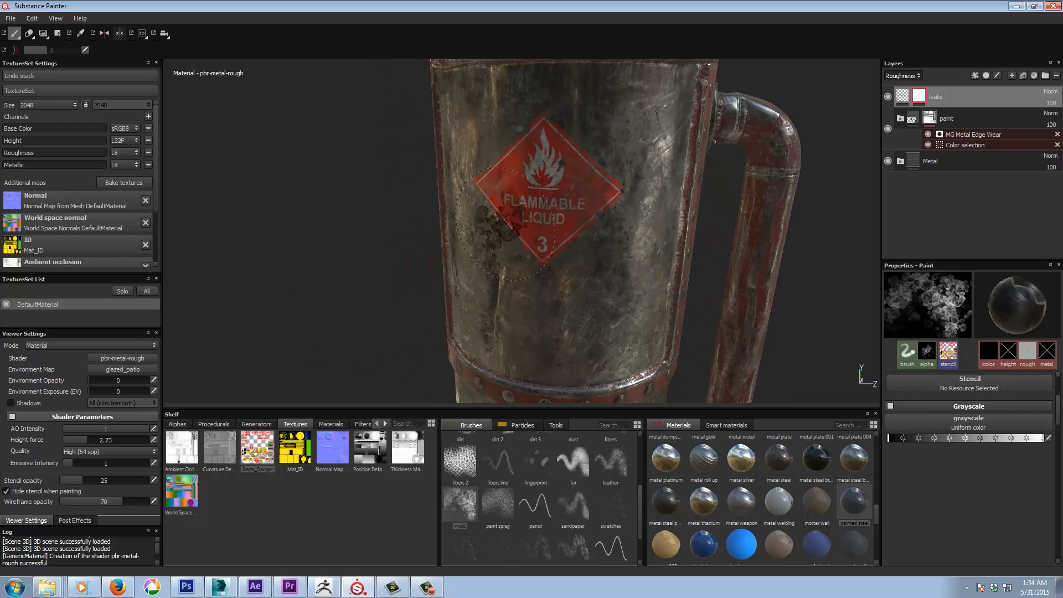
key(ctrl+z)
Leave the leaks mask and return to painting the leaks layer's own content
alt+right_drag(614, 262, 277, 270)
alt+middle_drag(630, 276, 565, 198)
alt+drag(633, 247, 551, 247)
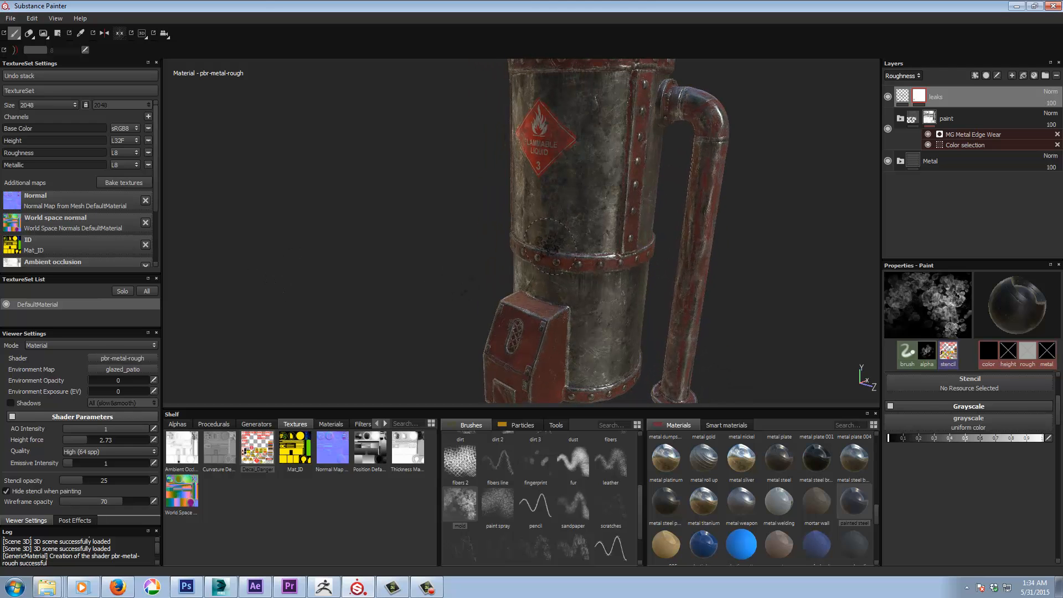
click(43, 34)
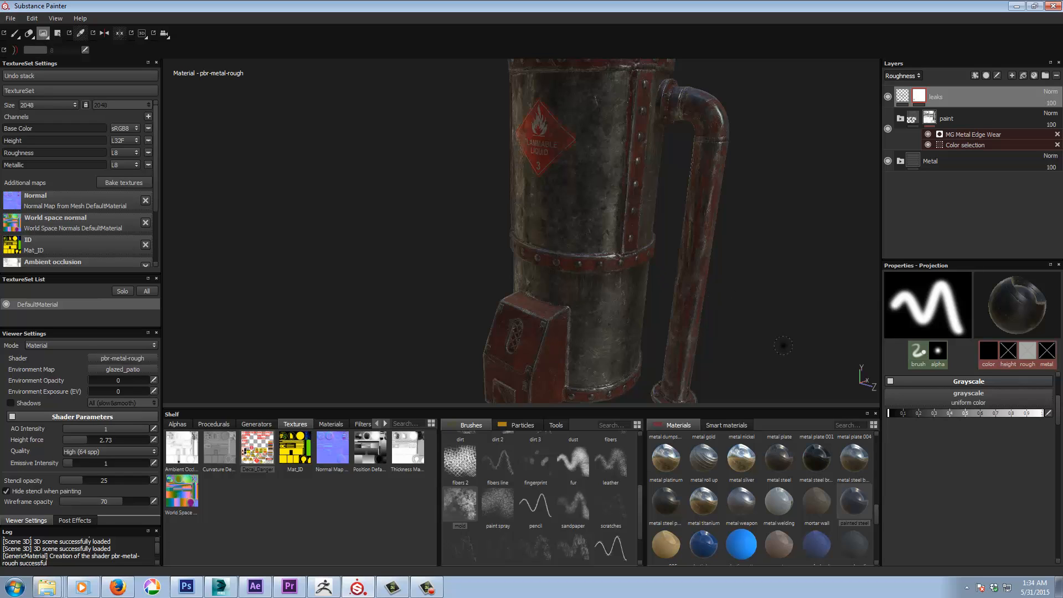
key(1)
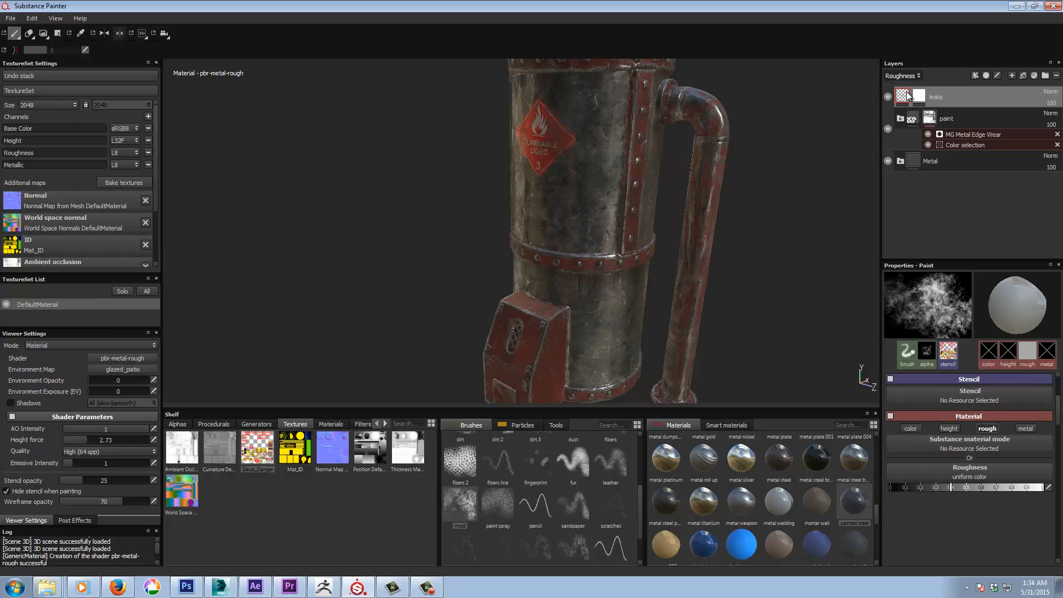
Switch to the Projection tool facing the tank's lower body and display Base Color in the layer stack
mouse_move(765, 245)
alt+mouse_down()
mouse_move(606, 230)
mouse_move(610, 216)
alt+mouse_up()
alt+middle_drag(603, 238, 587, 155)
alt+right_drag(564, 278, 755, 292)
alt+middle_drag(668, 330, 666, 309)
alt+drag(545, 258, 572, 254)
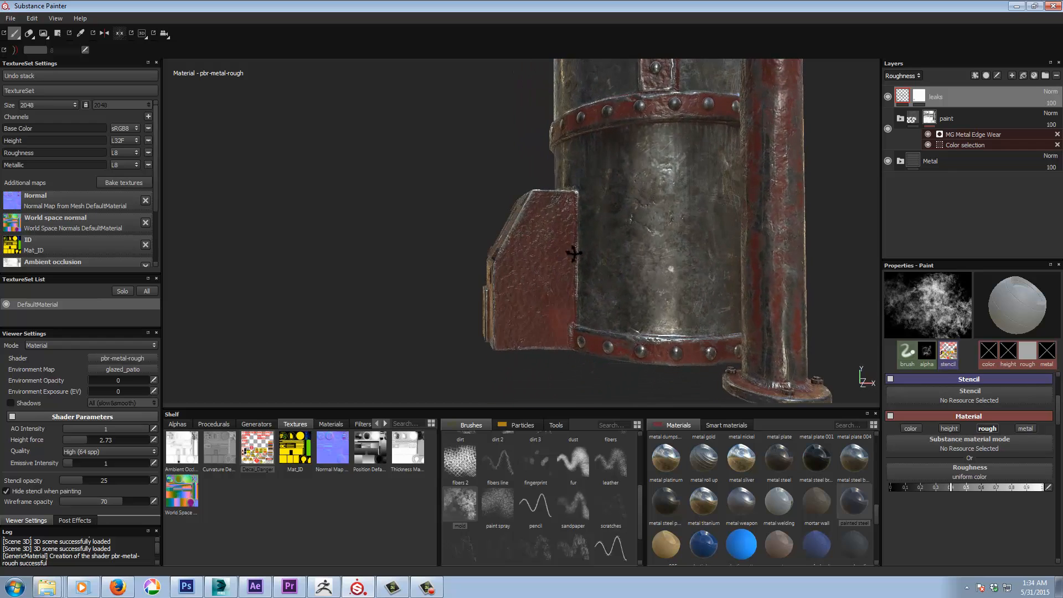
alt+right_drag(615, 263, 713, 271)
alt+drag(662, 272, 638, 276)
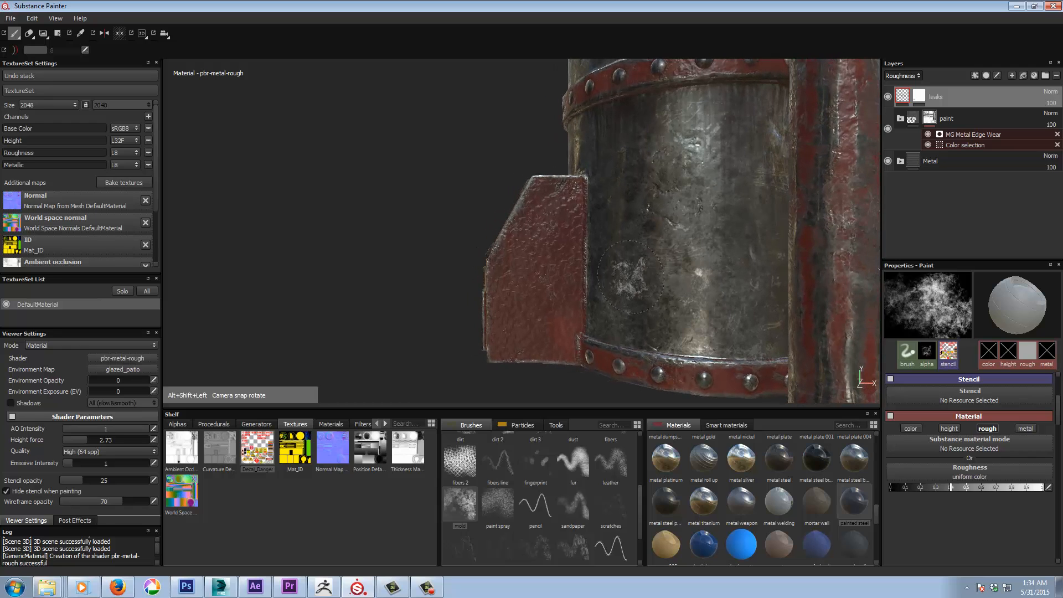
click(43, 35)
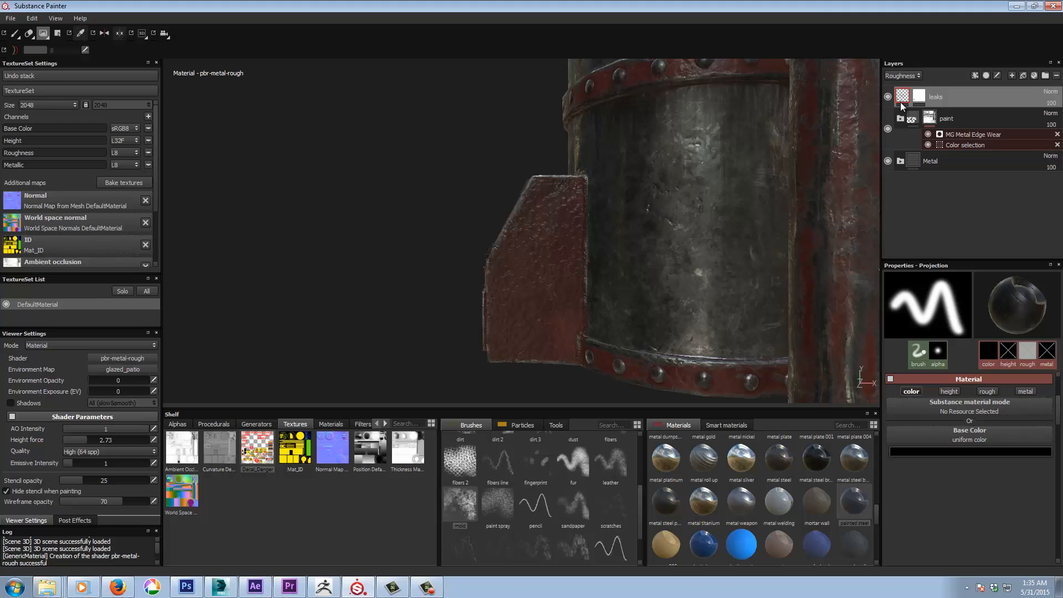
click(902, 76)
click(902, 84)
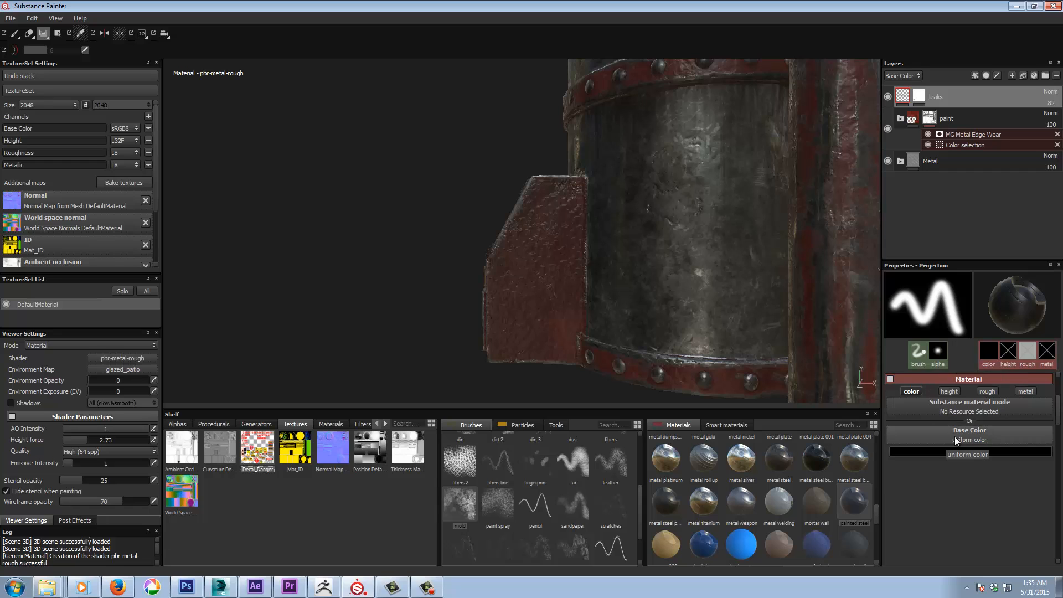
Load Decal_Danger as the projection's base color and project its yellow "Danger Highly flammable liquid" sign onto the red box's side face
mouse_move(255, 459)
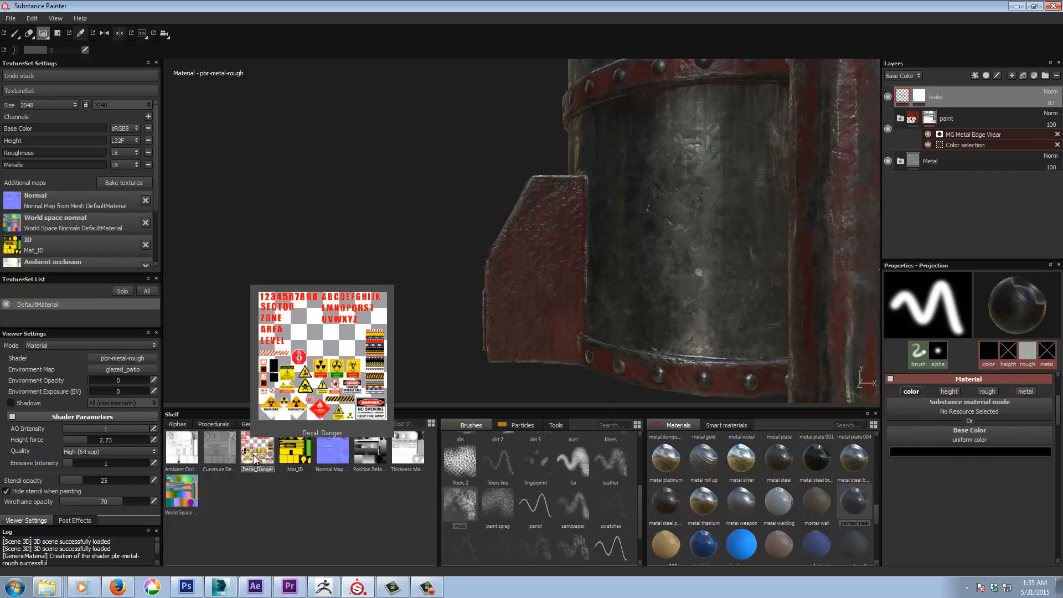
drag(255, 459, 980, 439)
mouse_move(667, 252)
alt+right_down()
mouse_move(731, 264)
mouse_move(678, 264)
alt+right_up()
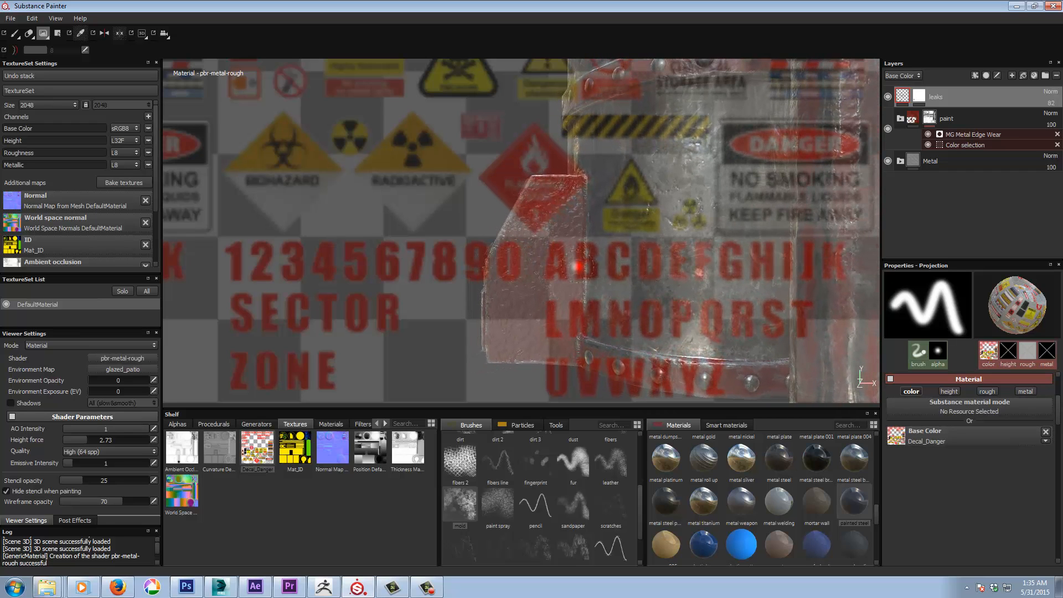
key(s)
middle_drag(518, 241, 636, 380)
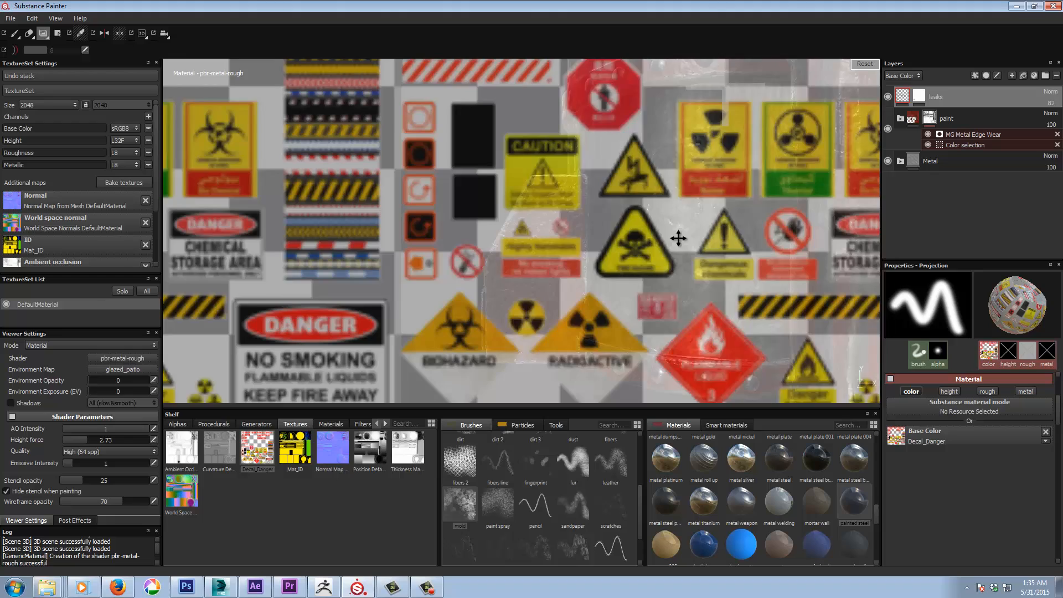
mouse_move(678, 238)
alt+middle_down()
mouse_move(593, 164)
mouse_move(672, 285)
mouse_move(593, 290)
mouse_move(598, 309)
alt+middle_up()
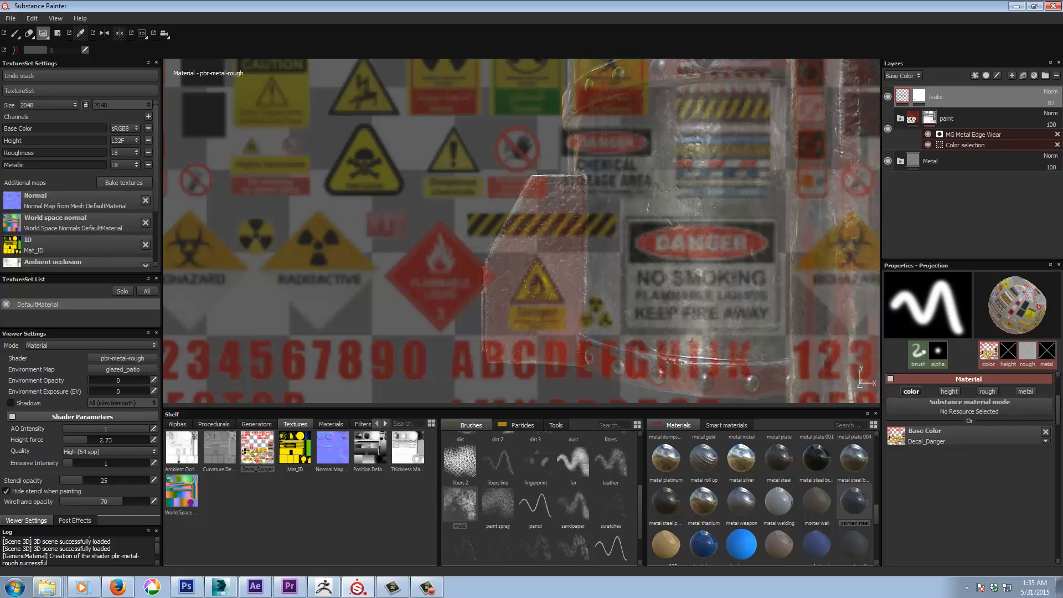
drag(542, 279, 540, 262)
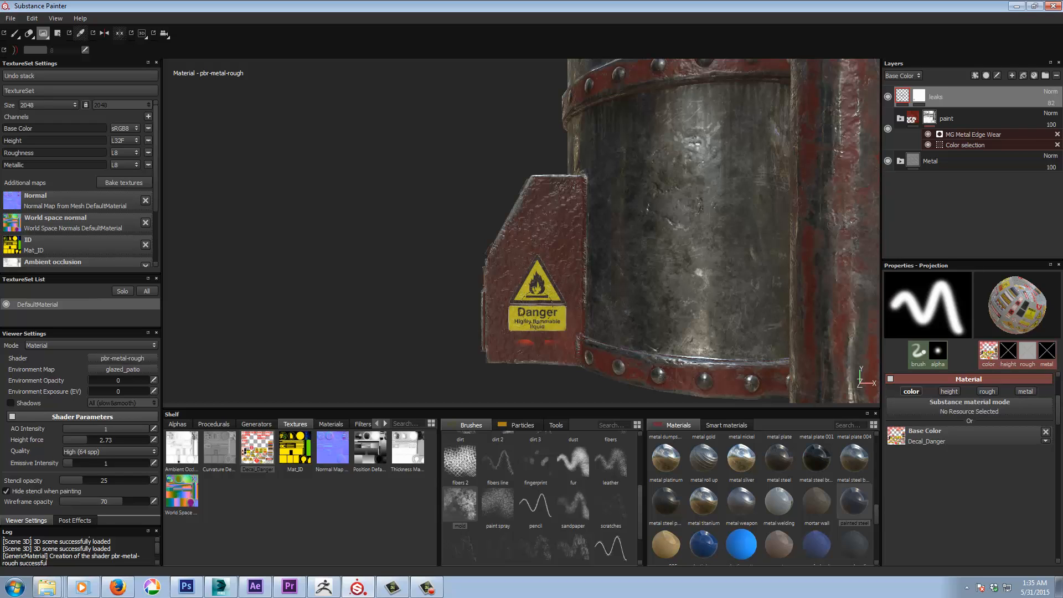
Reposition the decal sheet and project its red-and-white hazard stripe along the lower edge of the same side face
key(s)
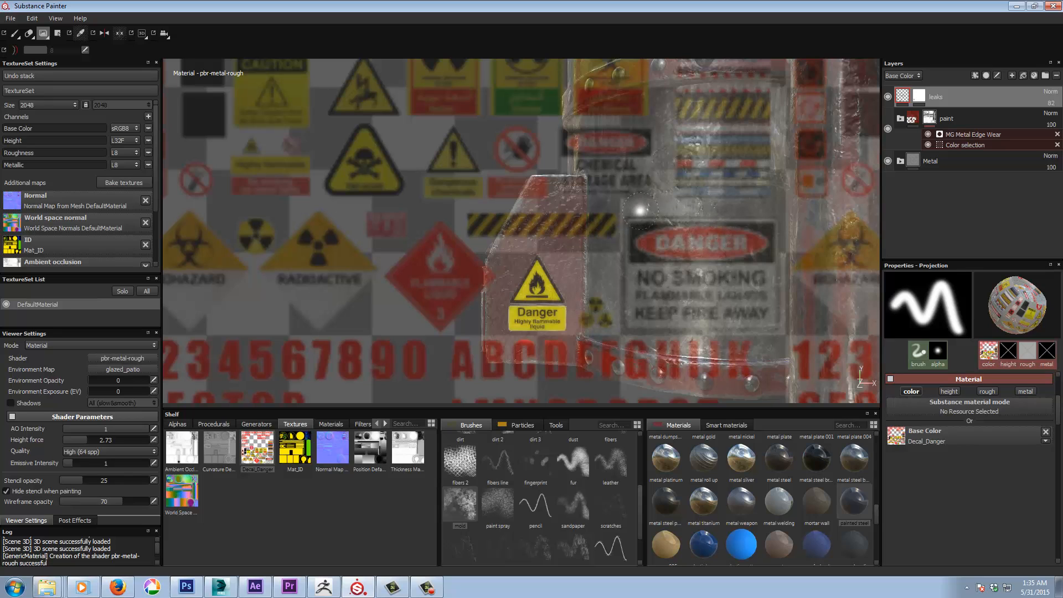
key(s)
mouse_move(620, 188)
middle_down()
mouse_move(622, 245)
mouse_move(653, 234)
mouse_move(1062, 247)
mouse_move(561, 288)
mouse_move(667, 445)
mouse_move(643, 456)
mouse_move(658, 450)
middle_up()
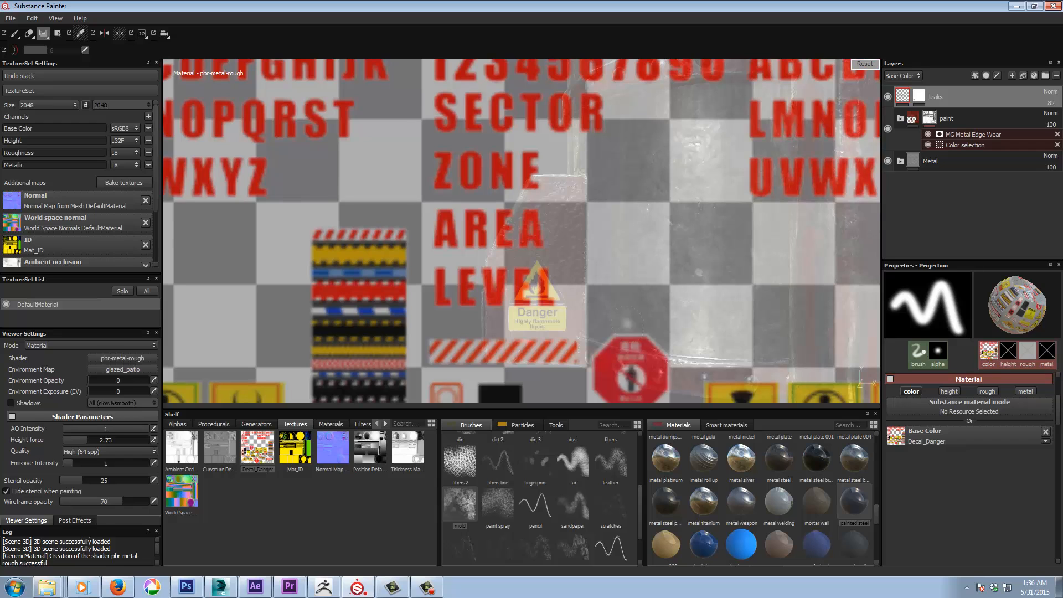
right_drag(626, 323, 621, 324)
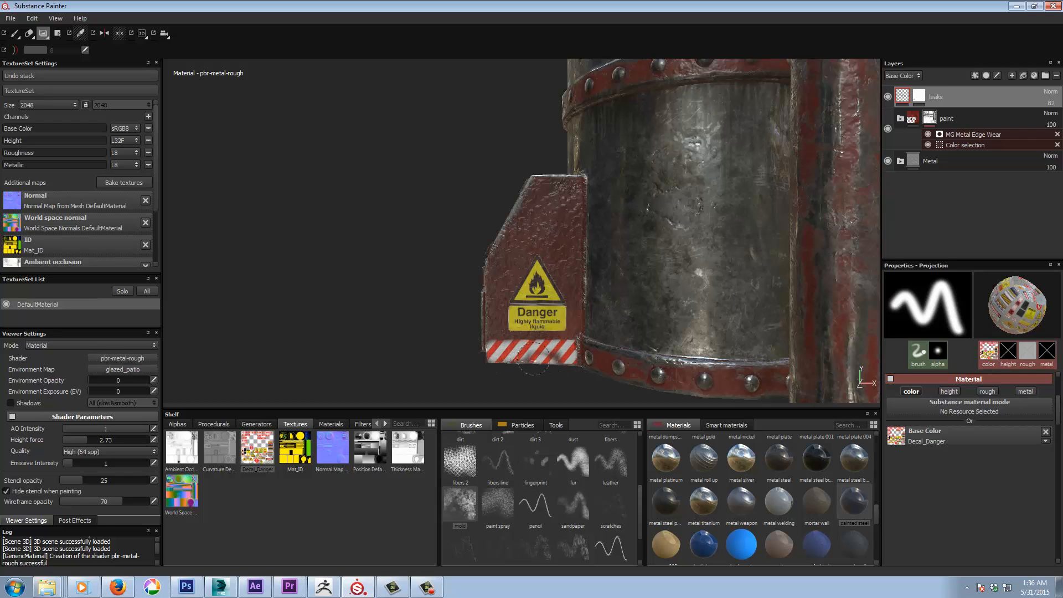
Project the red-and-white hazard stripe along the lower edge of the red box's front face
key(s)
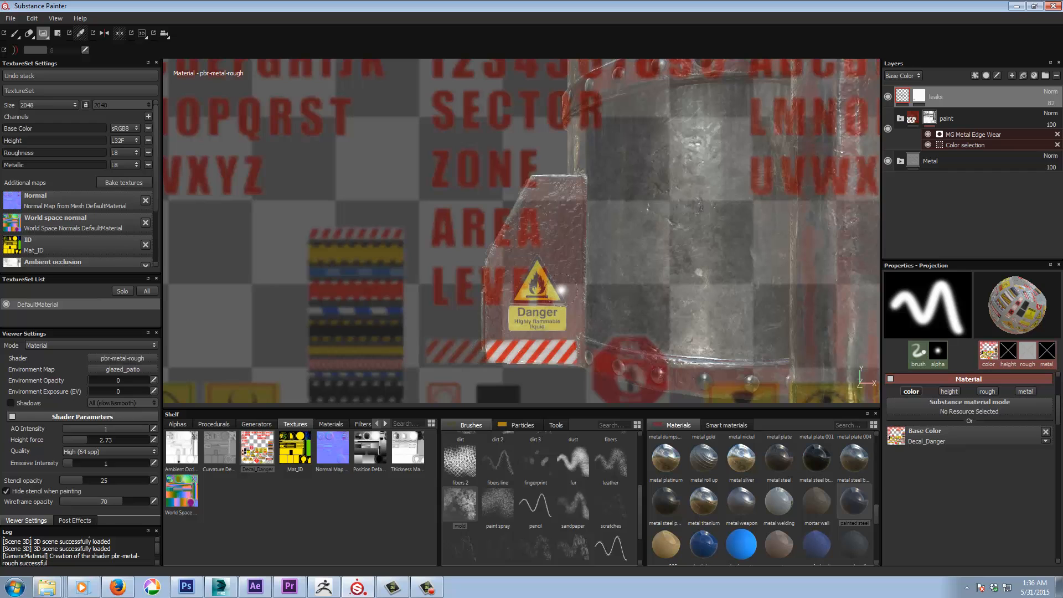
alt+shift+drag(562, 289, 810, 278)
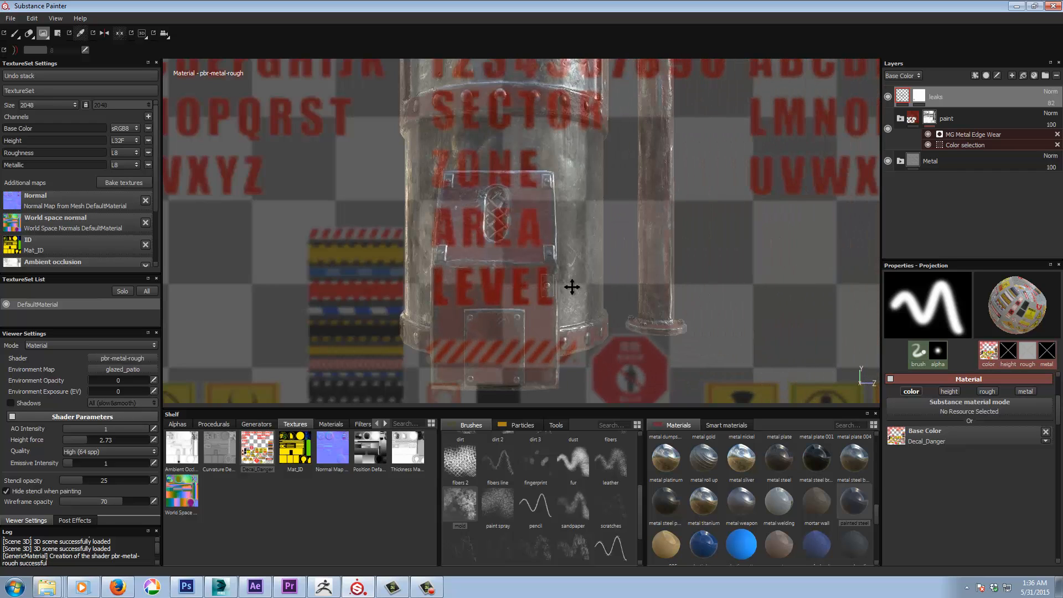
alt+middle_drag(572, 288, 579, 274)
mouse_move(596, 300)
alt+mouse_down()
mouse_move(565, 301)
mouse_move(589, 295)
alt+mouse_up()
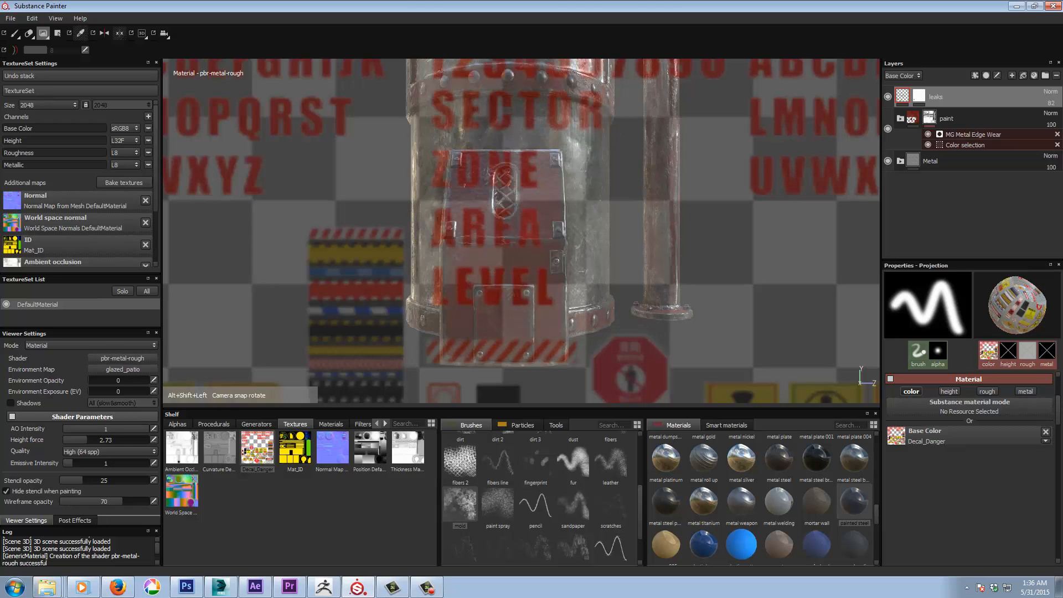
mouse_move(586, 295)
alt+middle_down()
mouse_move(570, 294)
mouse_move(583, 294)
mouse_move(565, 311)
alt+middle_up()
drag(456, 359, 454, 355)
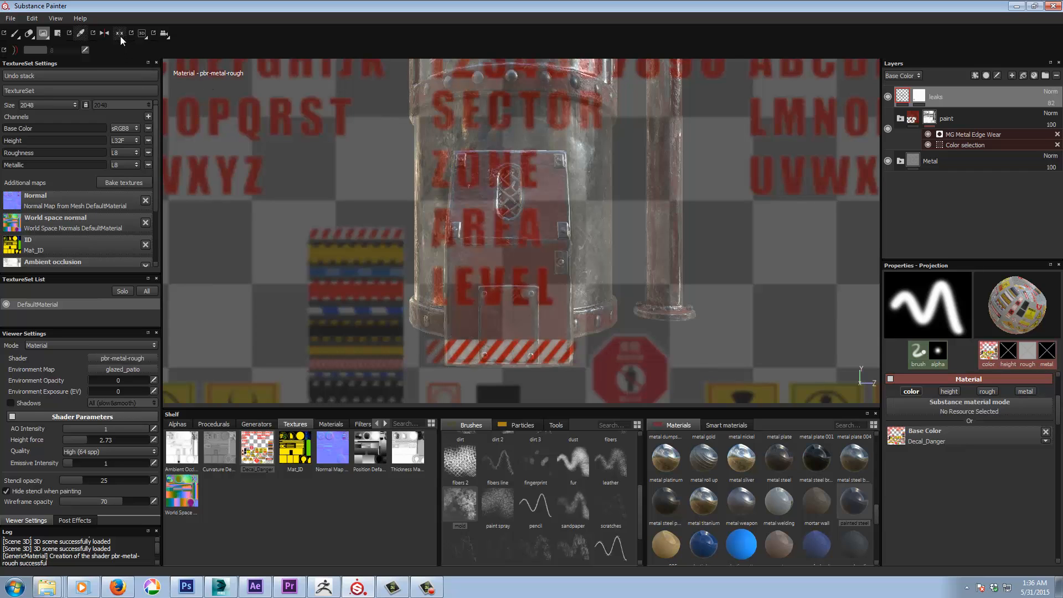
Line up the red box's opposite side face with the hazard stripe of the projected decal sheet
alt+drag(695, 260, 865, 269)
alt+middle_drag(681, 305, 523, 298)
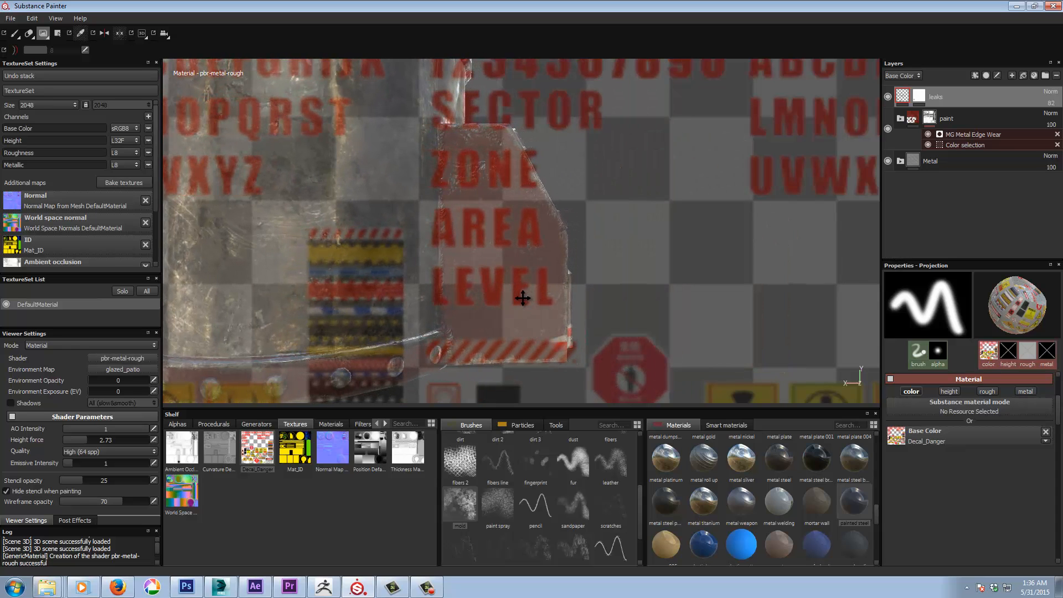
alt+middle_drag(700, 264, 690, 254)
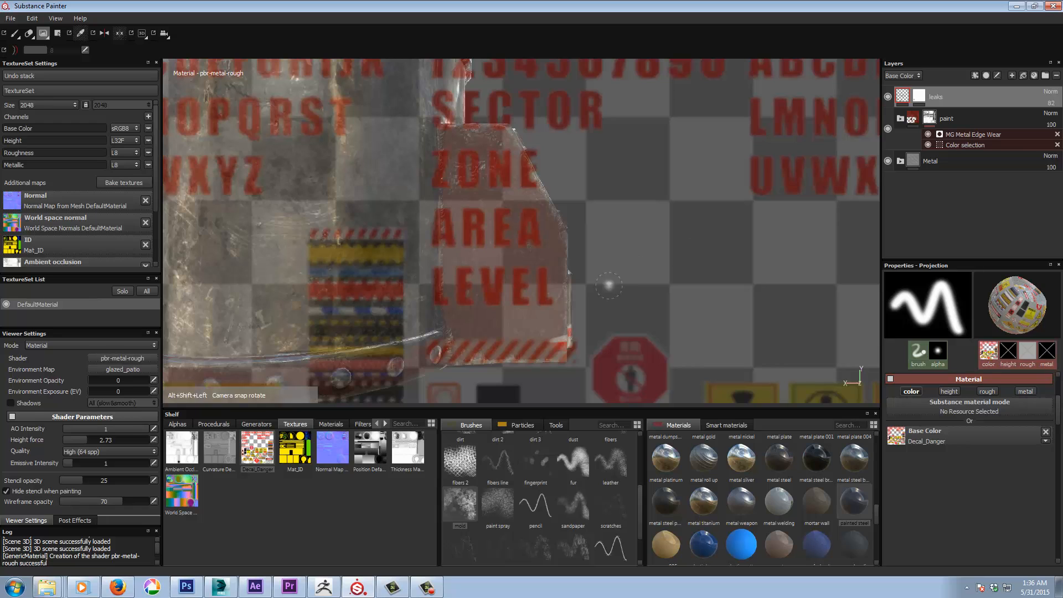
alt+middle_drag(610, 285, 533, 300)
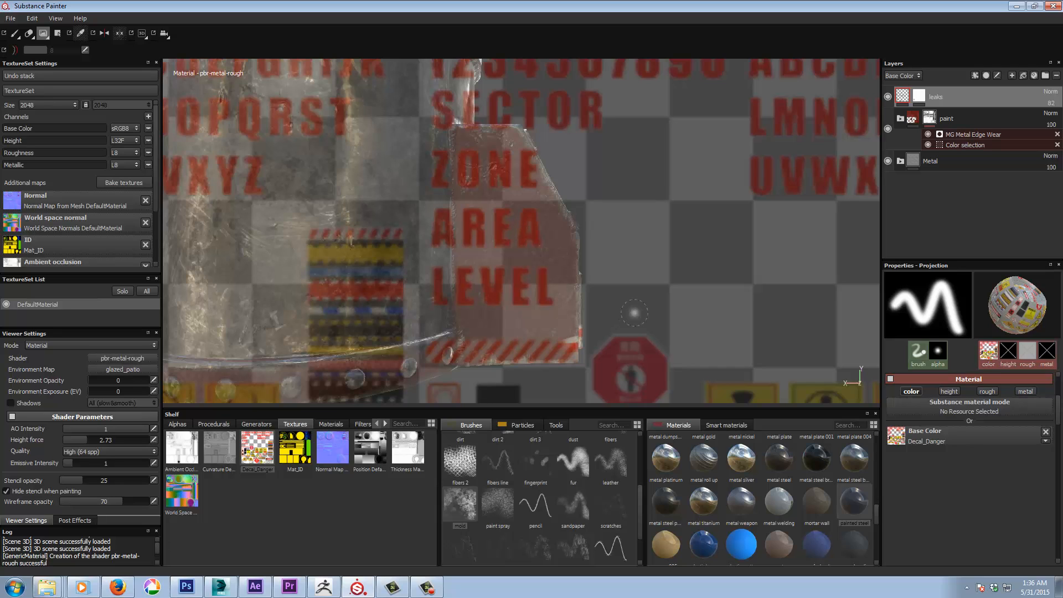
key(s)
drag(627, 310, 629, 306)
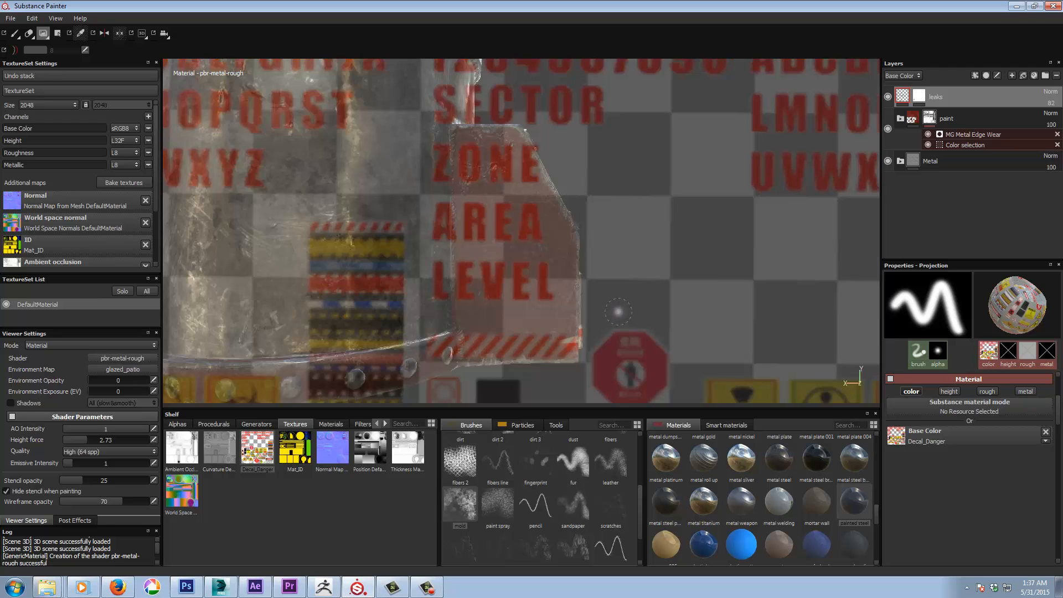
alt+middle_drag(620, 311, 608, 311)
alt+right_drag(607, 312, 638, 312)
alt+middle_drag(640, 311, 631, 312)
mouse_move(632, 311)
alt+right_down()
mouse_move(648, 311)
mouse_move(633, 302)
mouse_move(567, 312)
alt+right_up()
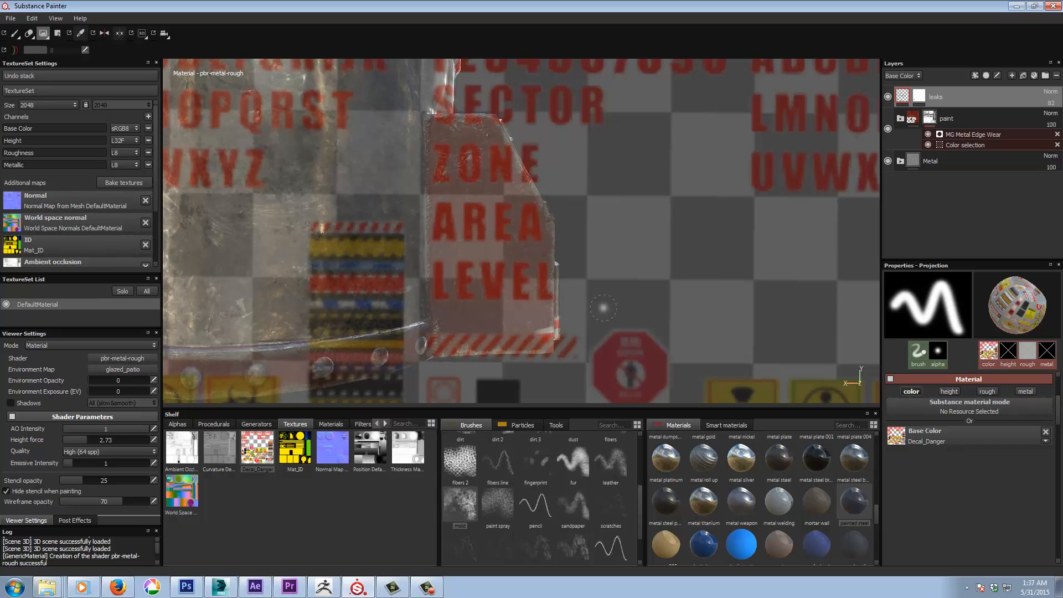
alt+middle_drag(607, 308, 619, 311)
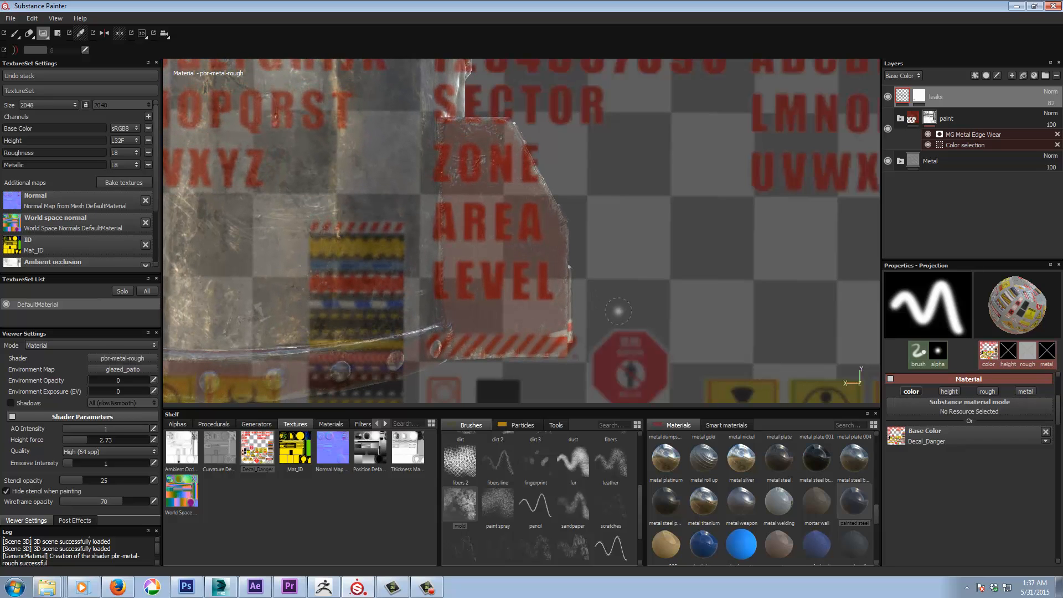
Enlarge and slightly rotate the decal sheet to fit the opposite side face, and project the hazard stripe along its lower edge
key(s)
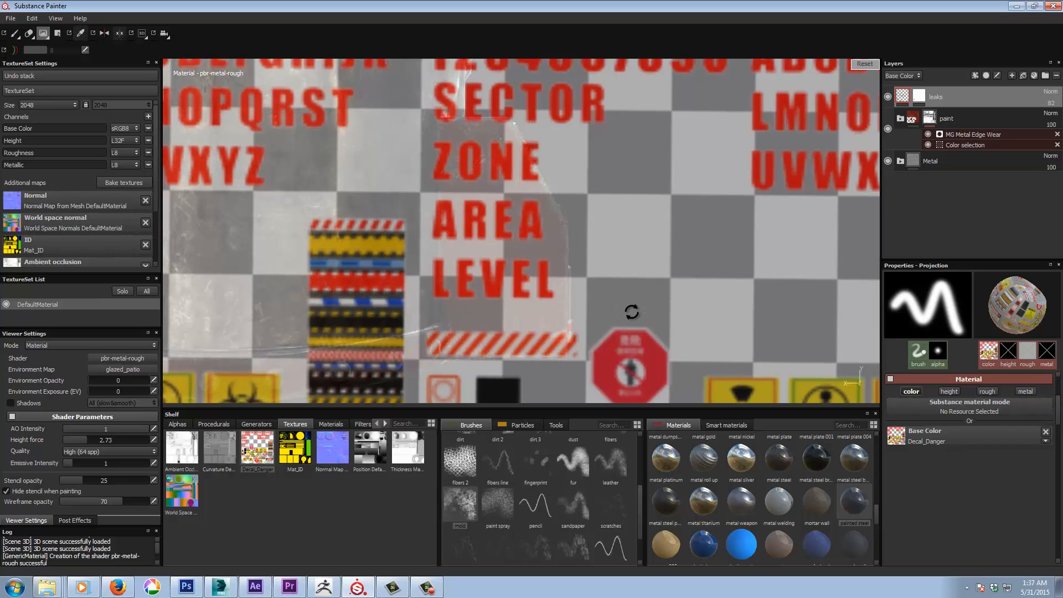
mouse_move(633, 318)
middle_down()
mouse_move(633, 331)
mouse_move(639, 304)
middle_up()
key(s)
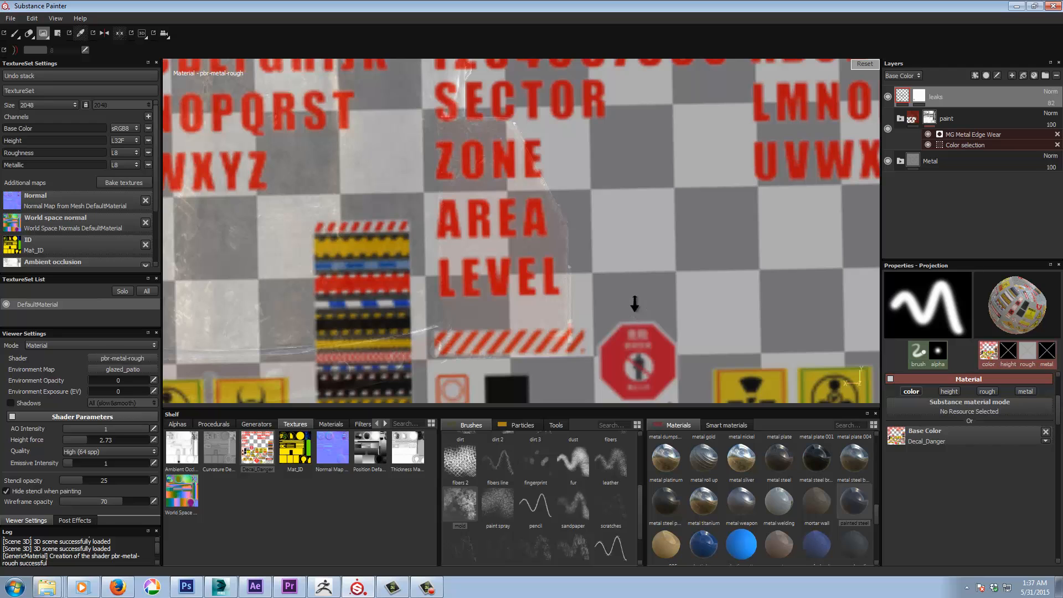
right_drag(635, 304, 611, 306)
middle_drag(611, 305, 610, 298)
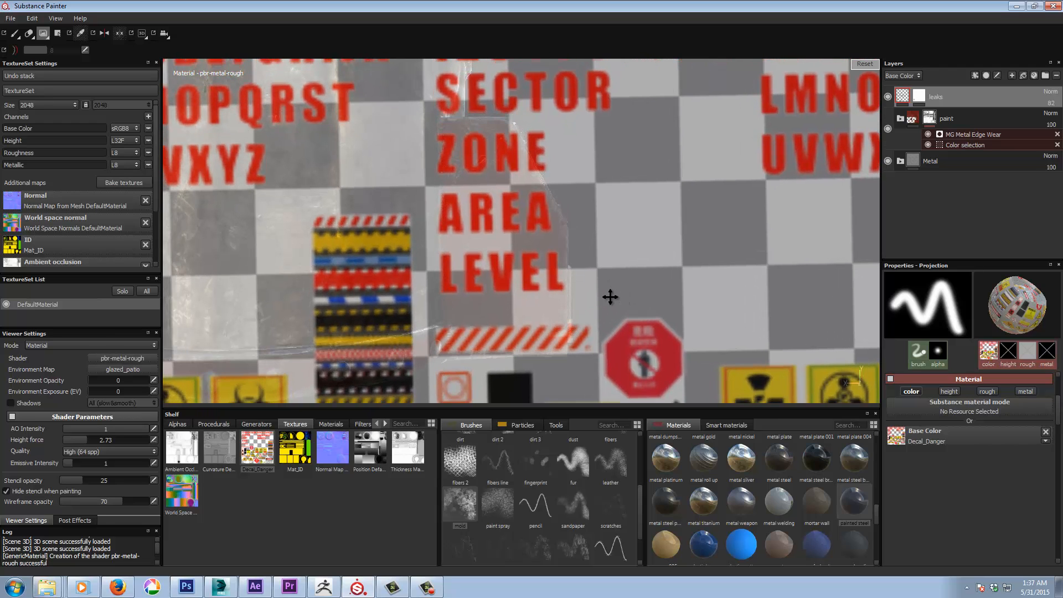
right_drag(610, 298, 604, 297)
middle_drag(603, 297, 605, 291)
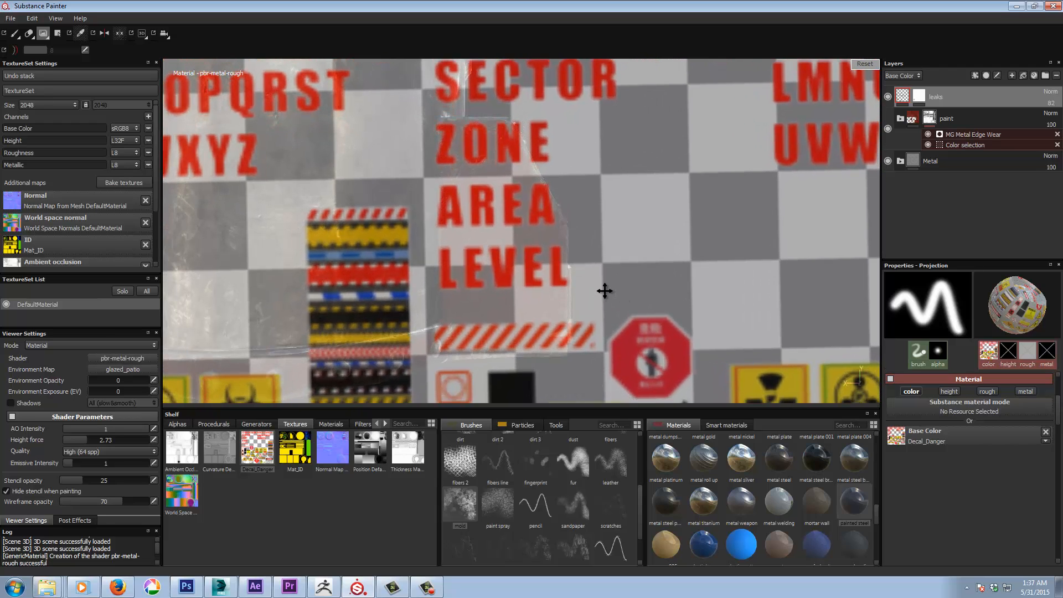
key(s)
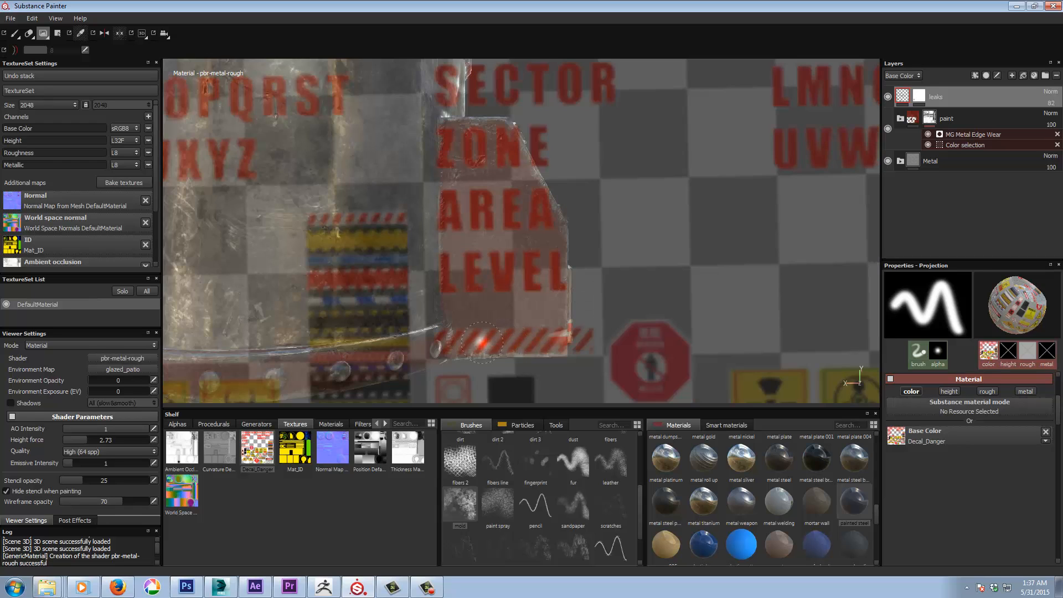
mouse_move(510, 341)
mouse_down()
mouse_move(474, 345)
mouse_move(458, 361)
mouse_up()
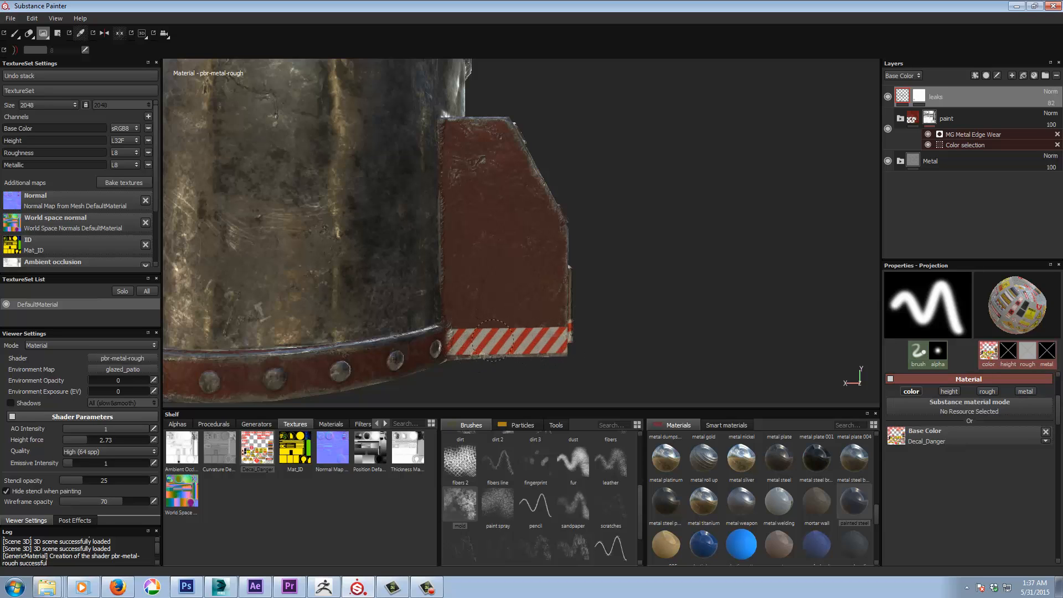
Examine the projected danger sign and hazard stripes around the red box
key(s)
key(1)
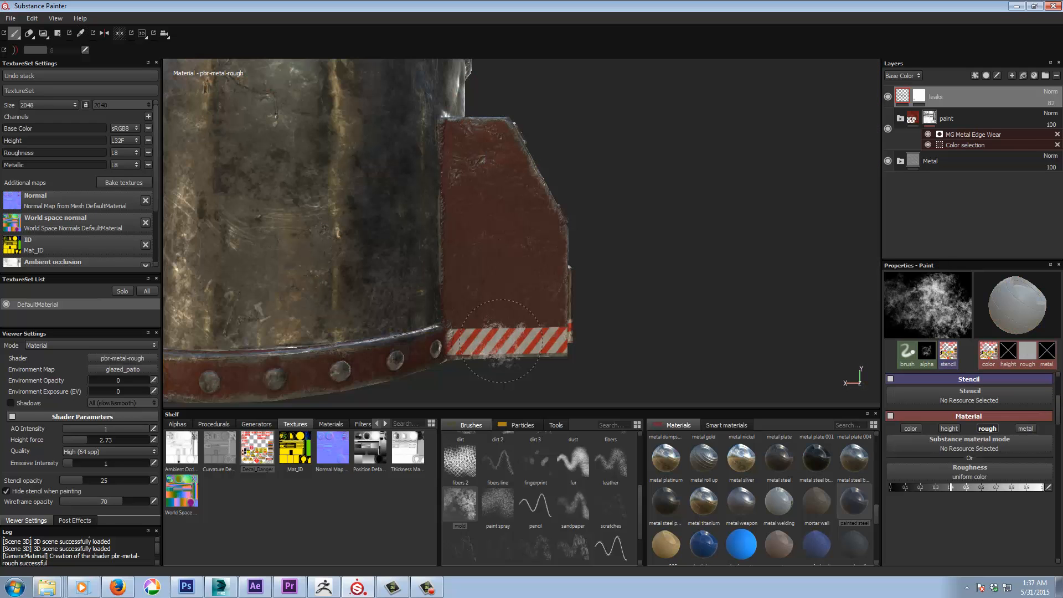
mouse_move(676, 302)
alt+mouse_down()
mouse_move(515, 300)
mouse_move(474, 319)
mouse_move(622, 314)
mouse_move(577, 352)
mouse_move(440, 346)
mouse_move(456, 347)
alt+mouse_up()
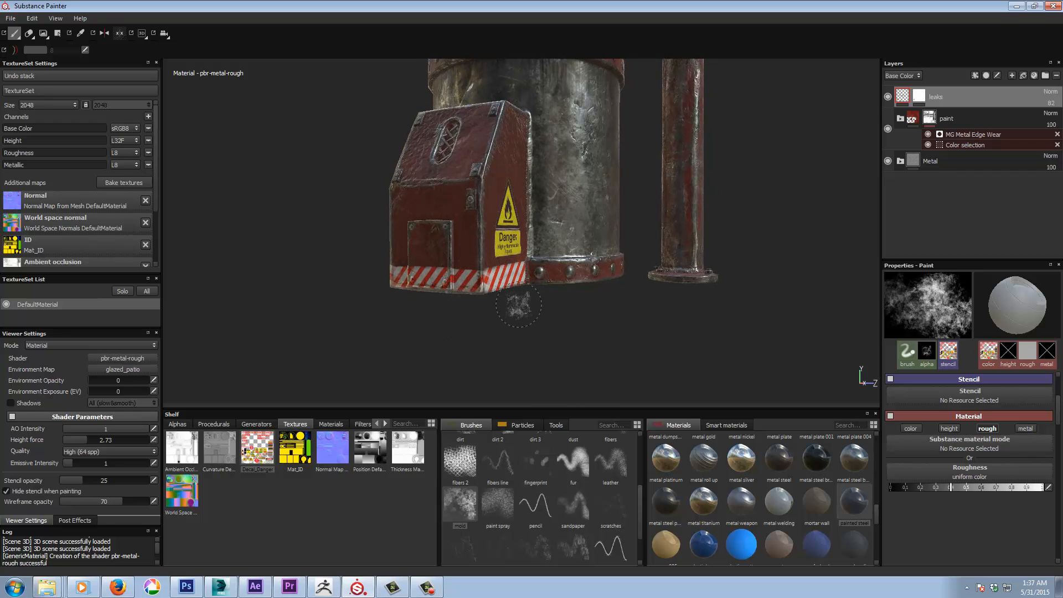
alt+drag(604, 316, 513, 318)
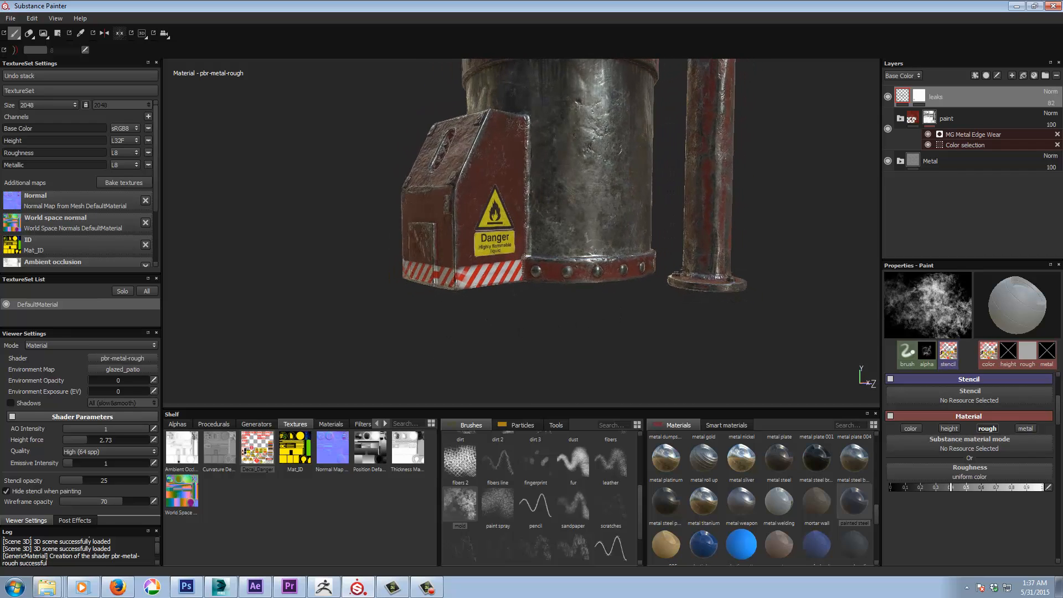
alt+right_drag(512, 317, 664, 321)
alt+middle_drag(480, 327, 562, 321)
alt+right_drag(515, 316, 610, 334)
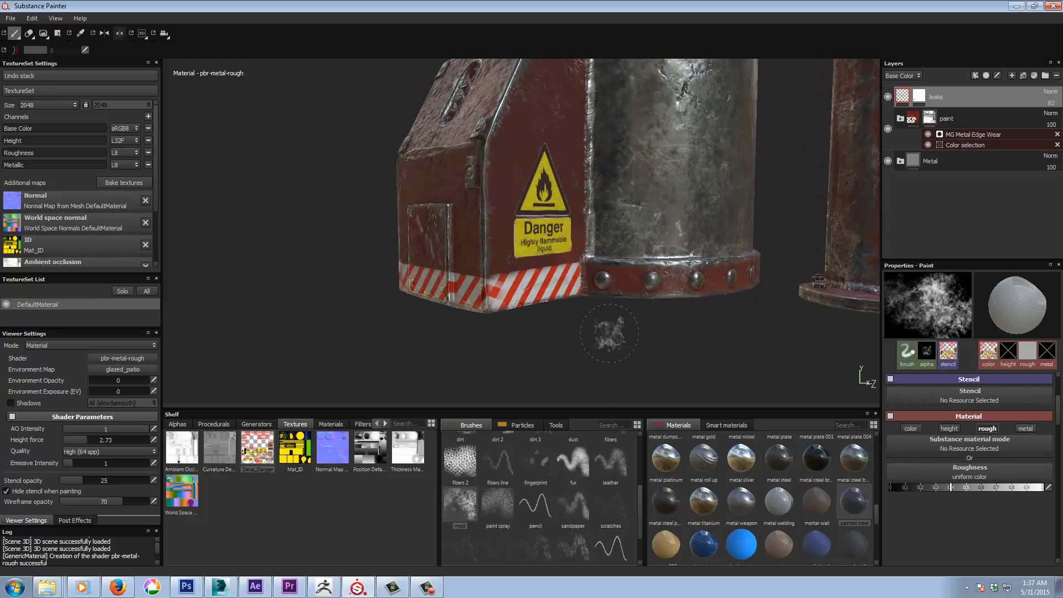
Paint black into the leaks mask to remove the hazard stripe from the raised access panel on the box's front face
alt+drag(543, 334, 680, 320)
click(920, 100)
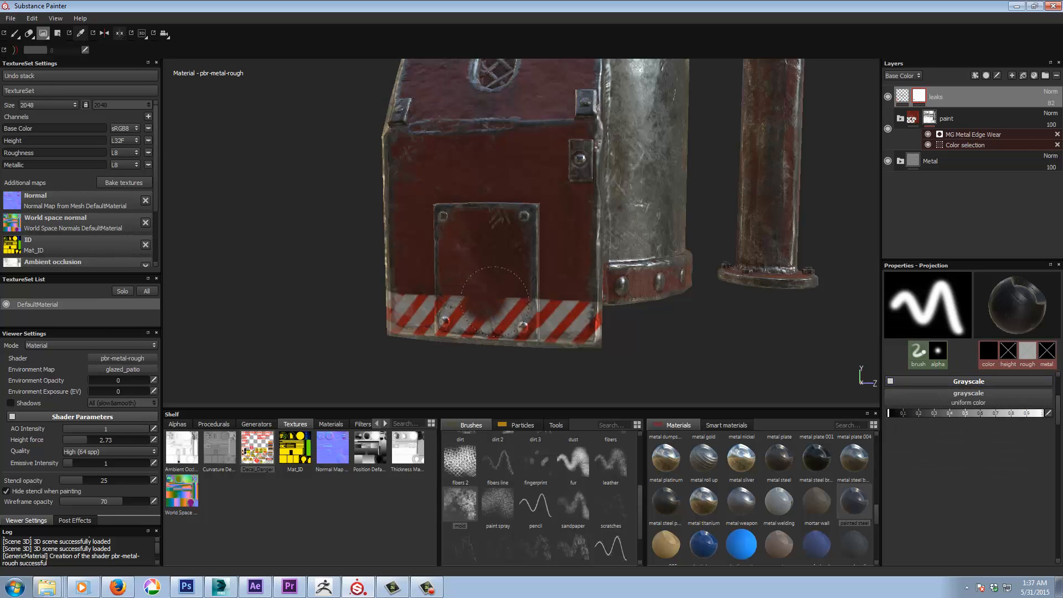
mouse_move(495, 301)
mouse_down()
mouse_move(523, 290)
mouse_move(493, 299)
mouse_move(461, 290)
mouse_up()
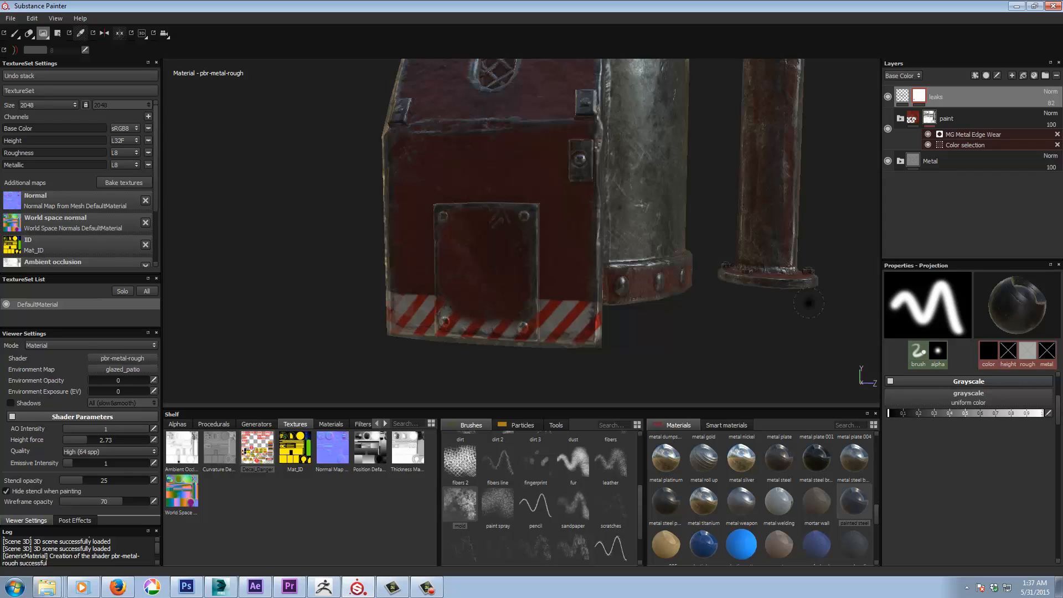
click(917, 352)
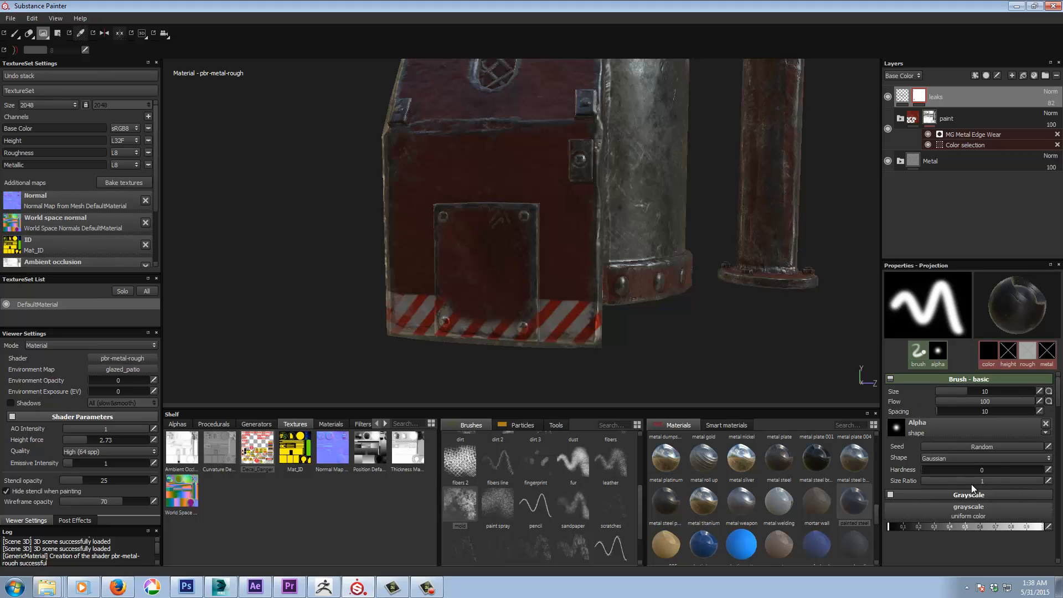
drag(1057, 396, 1055, 393)
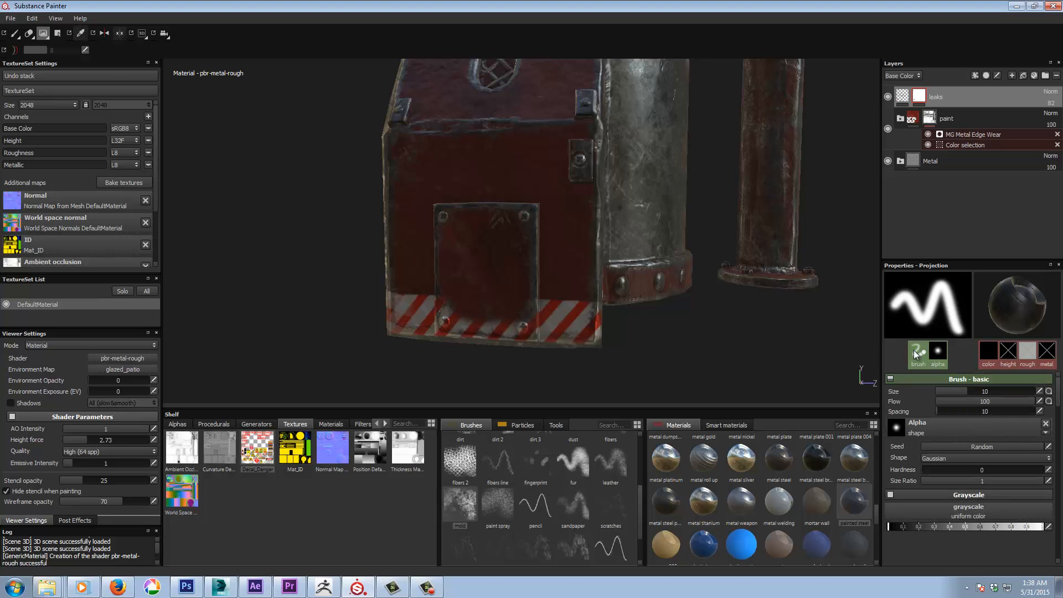
click(982, 348)
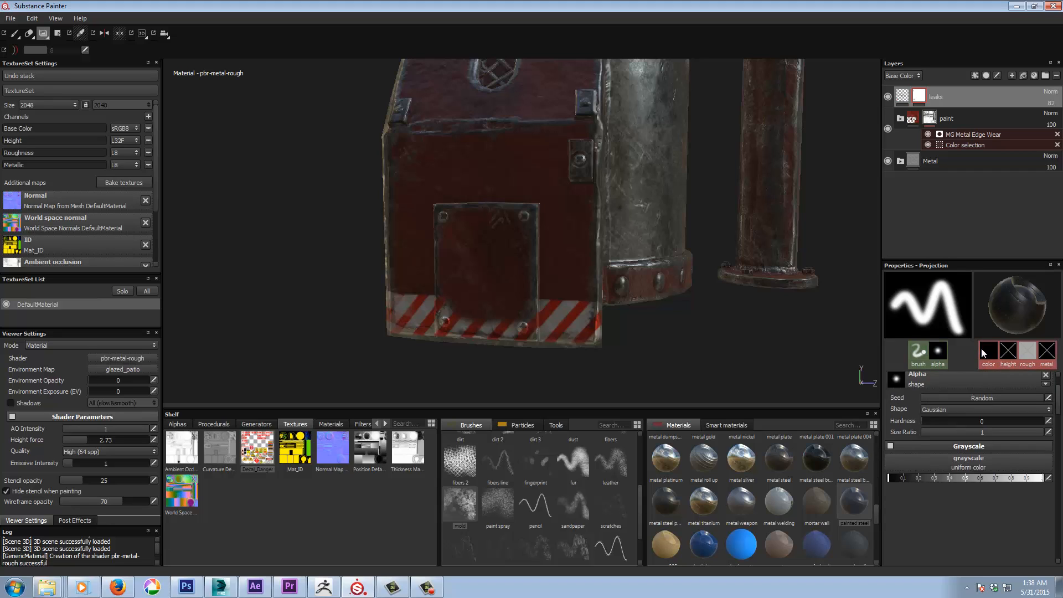
click(917, 355)
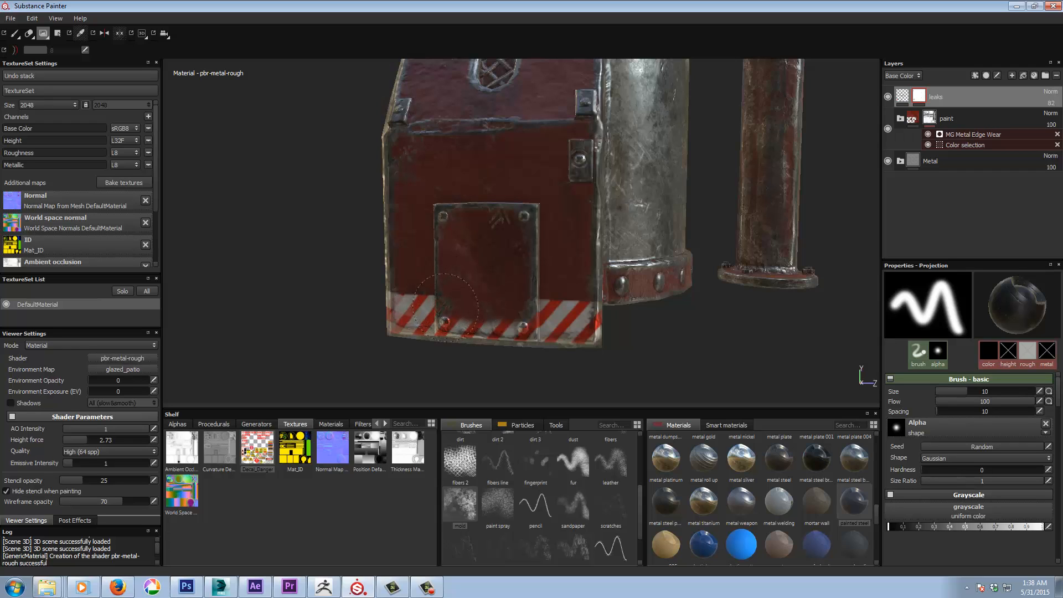
mouse_move(446, 307)
mouse_down()
mouse_move(527, 323)
mouse_move(482, 331)
mouse_up()
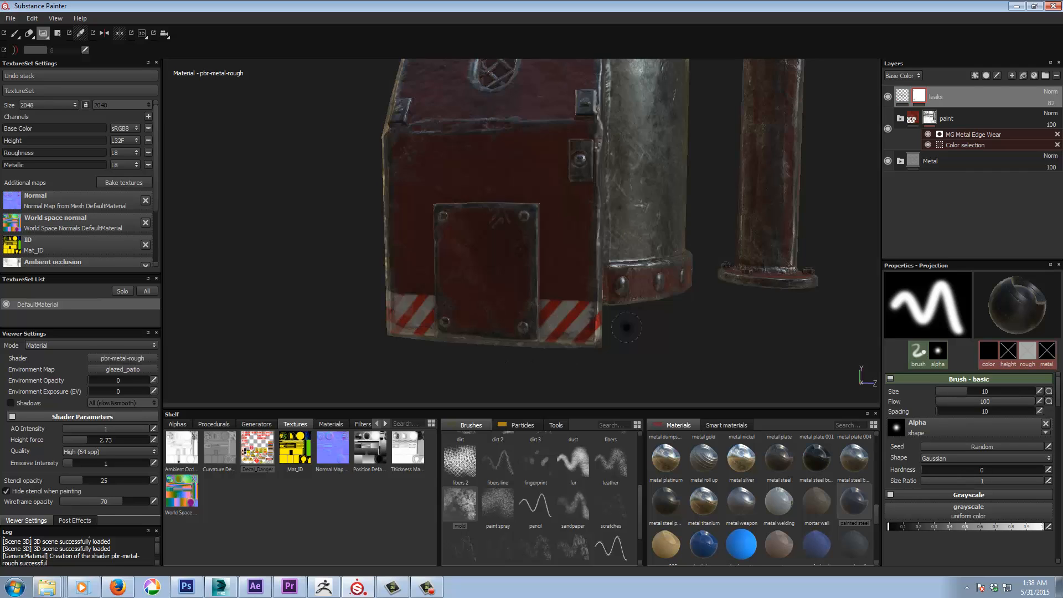
Wear away the hazard stripe around the box's front corner edge in the leaks mask using the mold brush at size 15.04
alt+drag(629, 325, 622, 320)
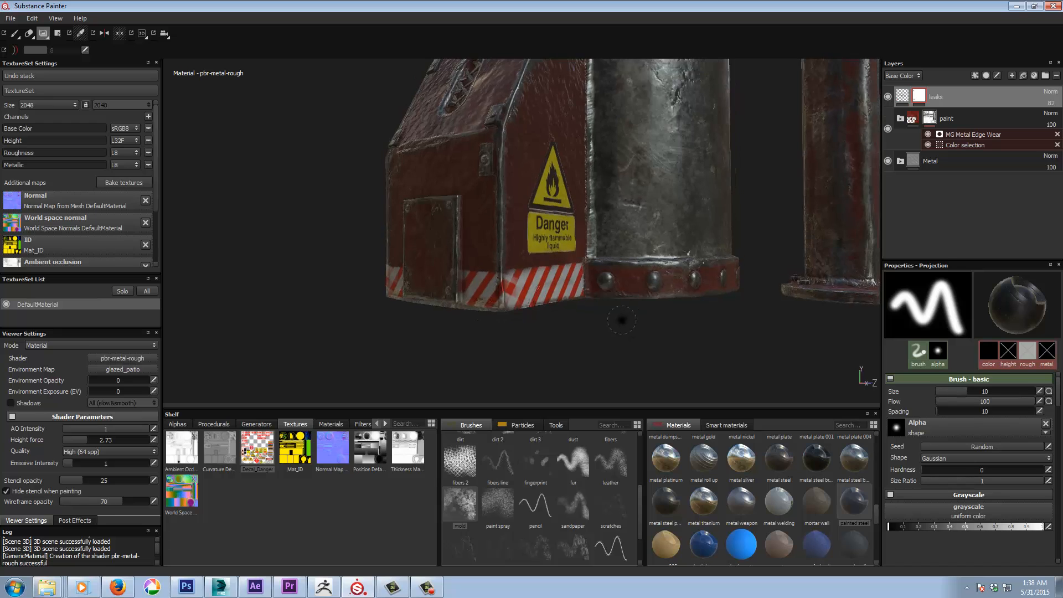
alt+right_drag(622, 321, 630, 322)
alt+drag(630, 322, 563, 347)
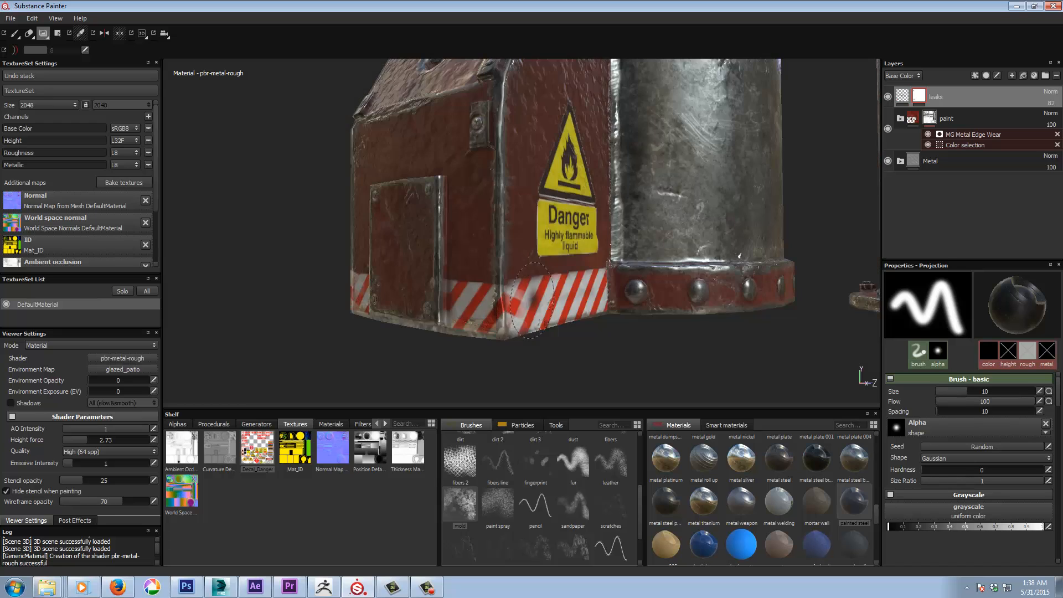
drag(517, 304, 509, 317)
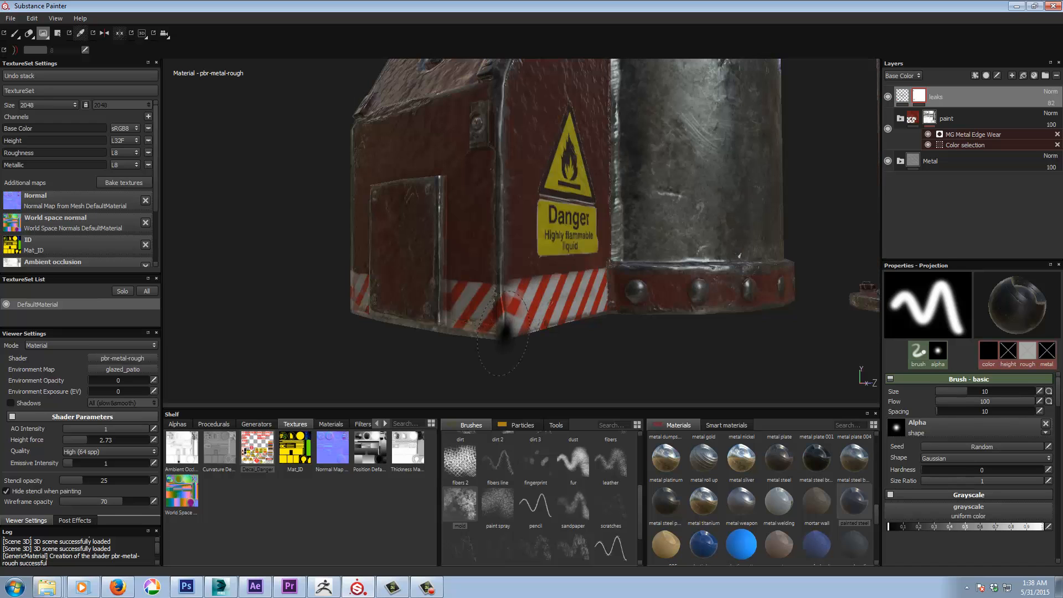
click(460, 505)
drag(490, 382, 488, 296)
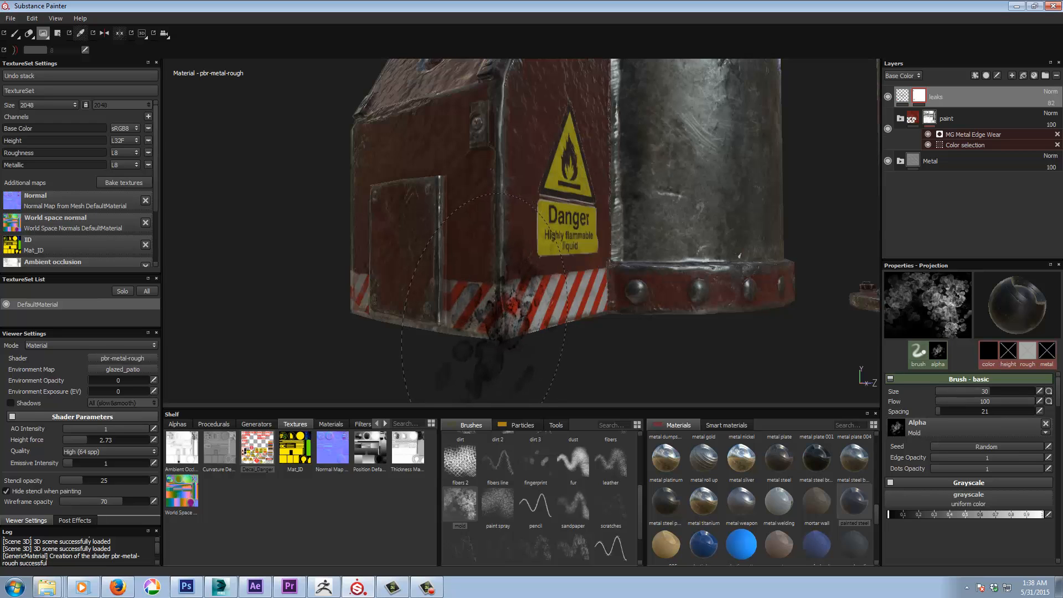
ctrl+right_drag(508, 319, 421, 320)
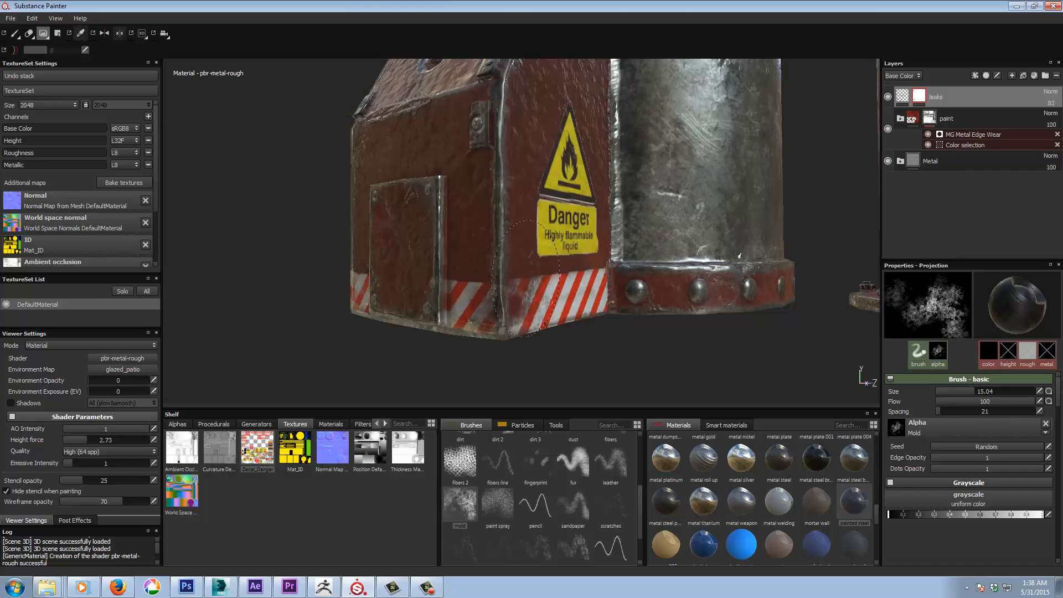
mouse_move(496, 319)
mouse_down()
mouse_move(503, 334)
mouse_move(518, 305)
mouse_up()
alt+right_drag(609, 304, 614, 314)
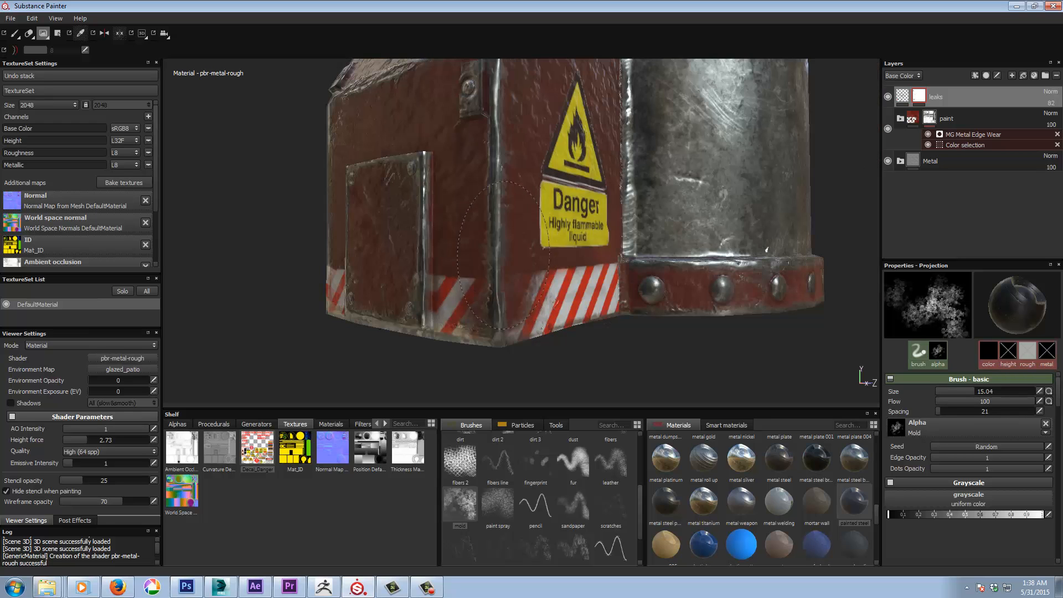
Mask out irregular patches of the decals on the danger-sign side, front and opposite side faces with the mold brush
alt+drag(653, 333, 613, 391)
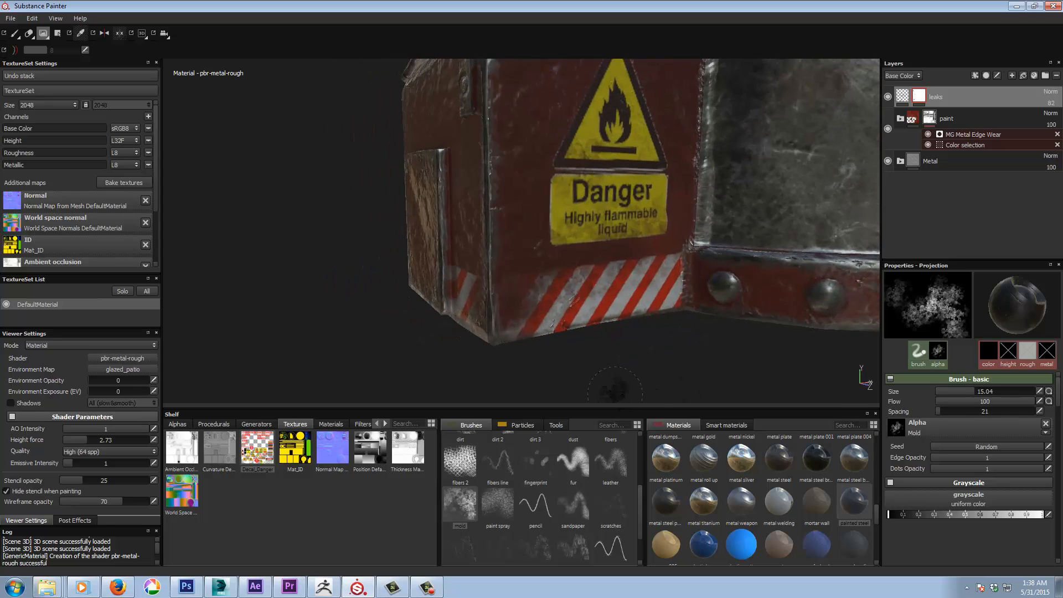
mouse_move(625, 248)
mouse_down()
mouse_move(625, 230)
mouse_move(601, 217)
mouse_move(651, 199)
mouse_move(645, 160)
mouse_up()
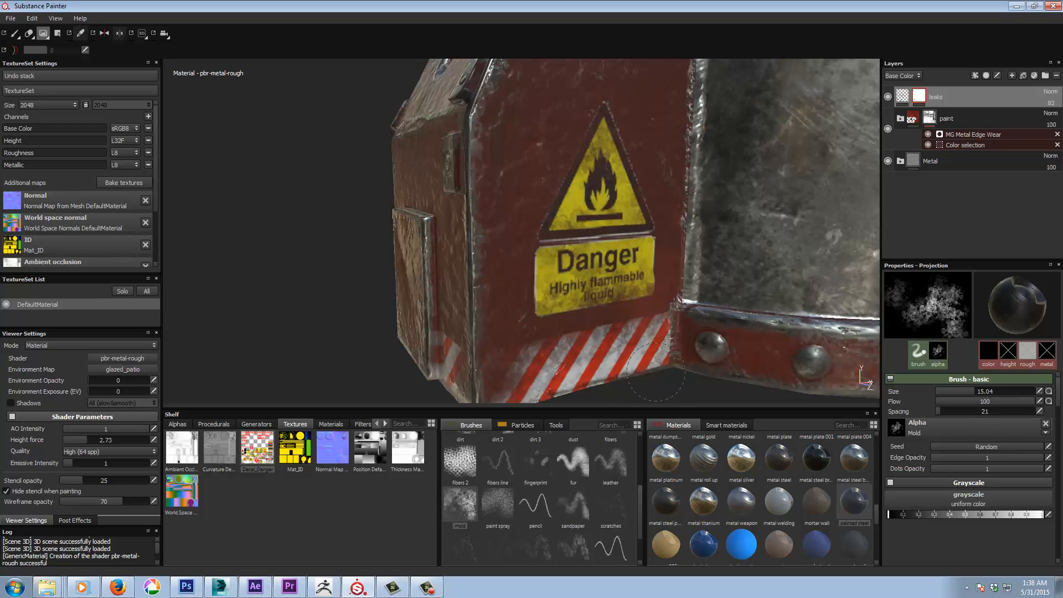
alt+drag(549, 364, 495, 292)
alt+drag(405, 299, 430, 288)
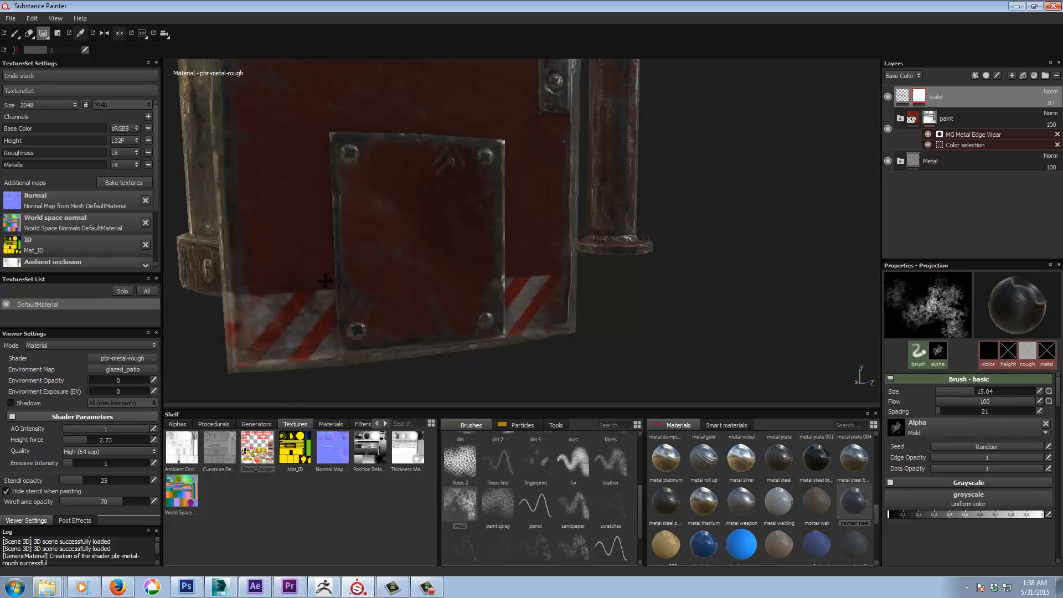
alt+drag(325, 281, 567, 245)
drag(423, 237, 561, 222)
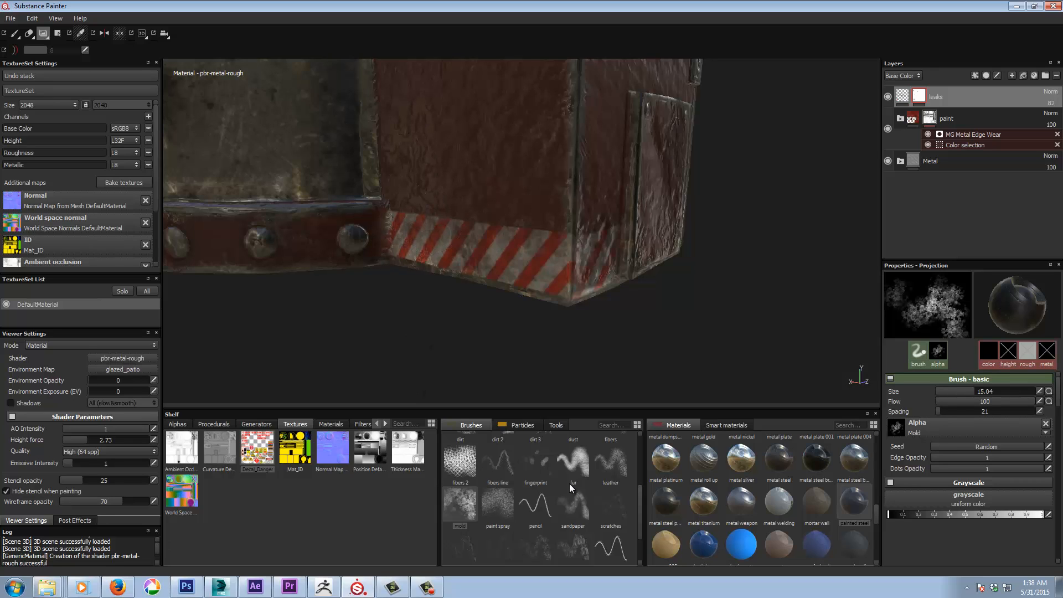
Switch to the default brush with the Hard_Chip alpha and reduce its size to 1.86
mouse_move(640, 504)
mouse_down()
mouse_move(643, 513)
mouse_move(642, 479)
mouse_move(621, 468)
mouse_up()
click(608, 466)
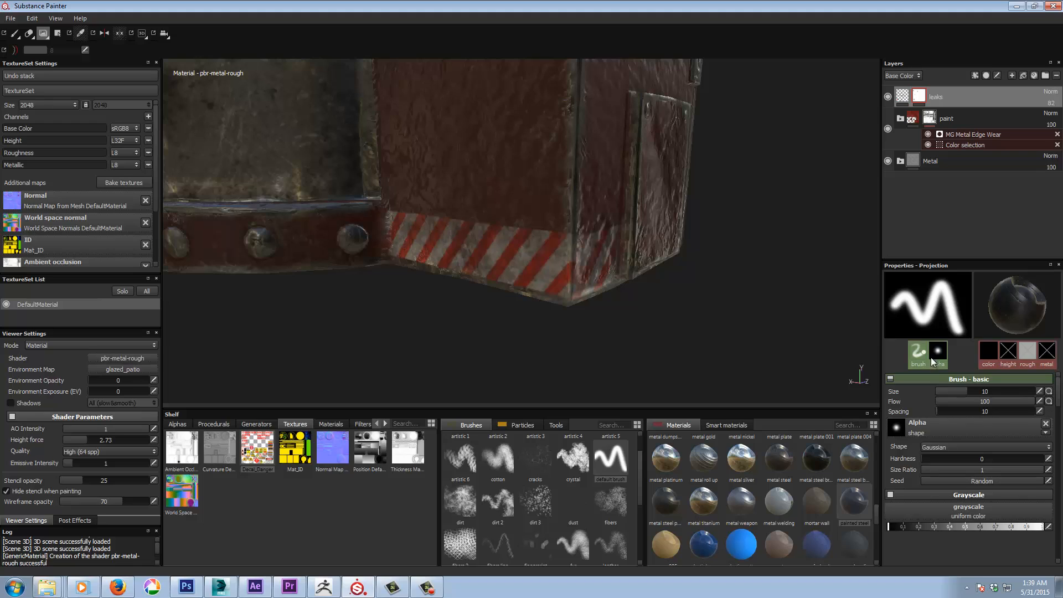
click(936, 430)
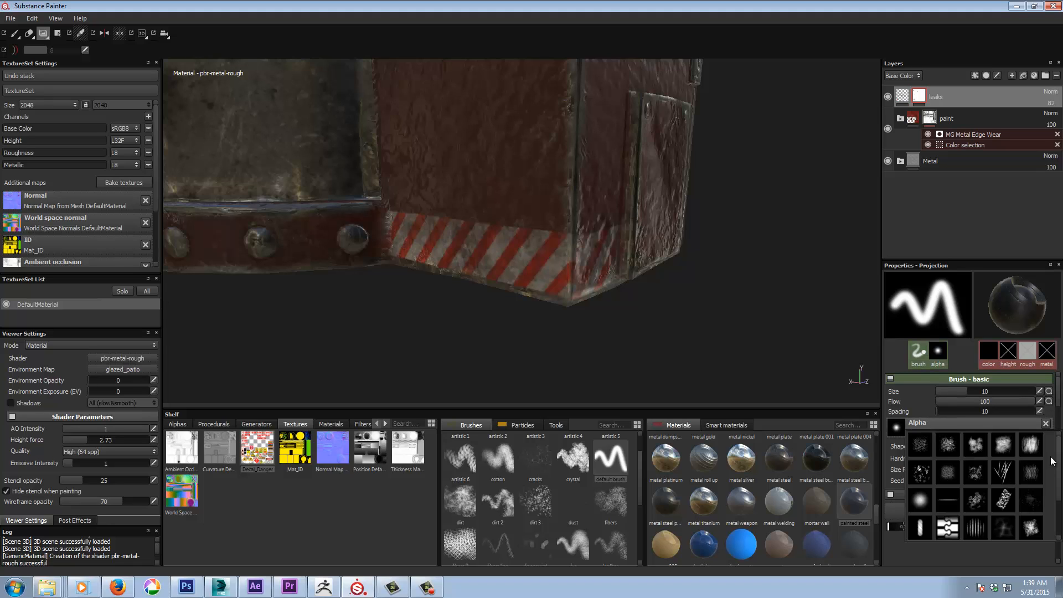
click(976, 504)
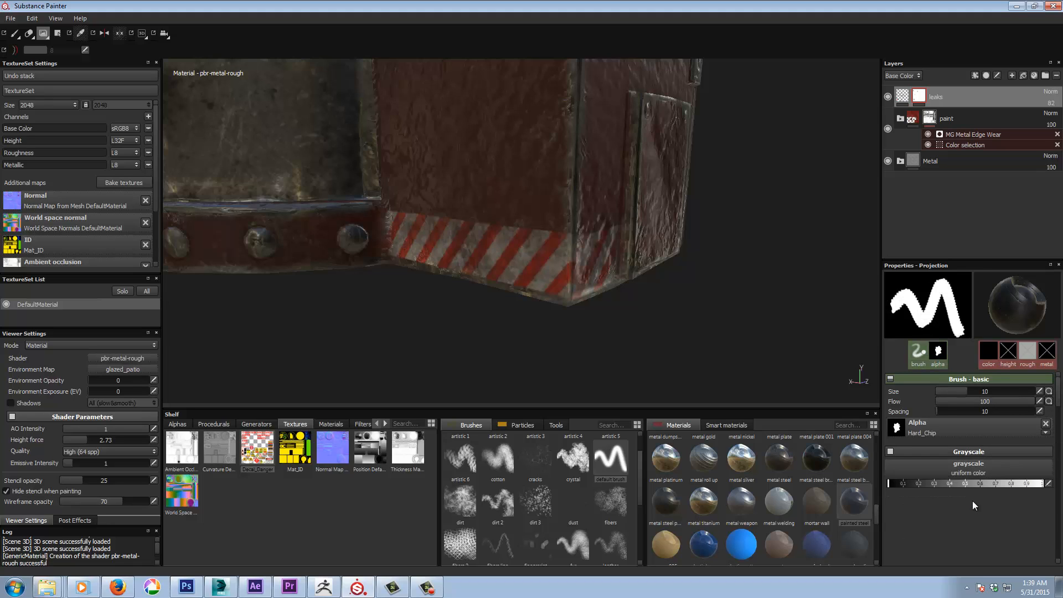
click(506, 271)
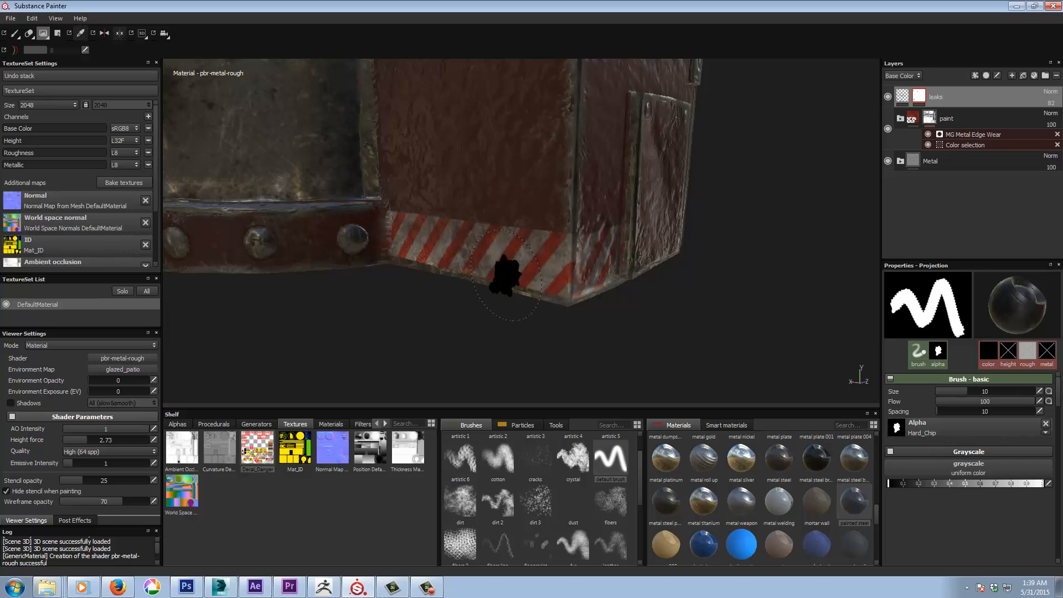
key(bracketleft)
key(bracketleft)
key(bracketleft)
key(bracketleft)
key(bracketleft)
key(bracketleft)
key(bracketleft)
key(bracketleft)
key(bracketleft)
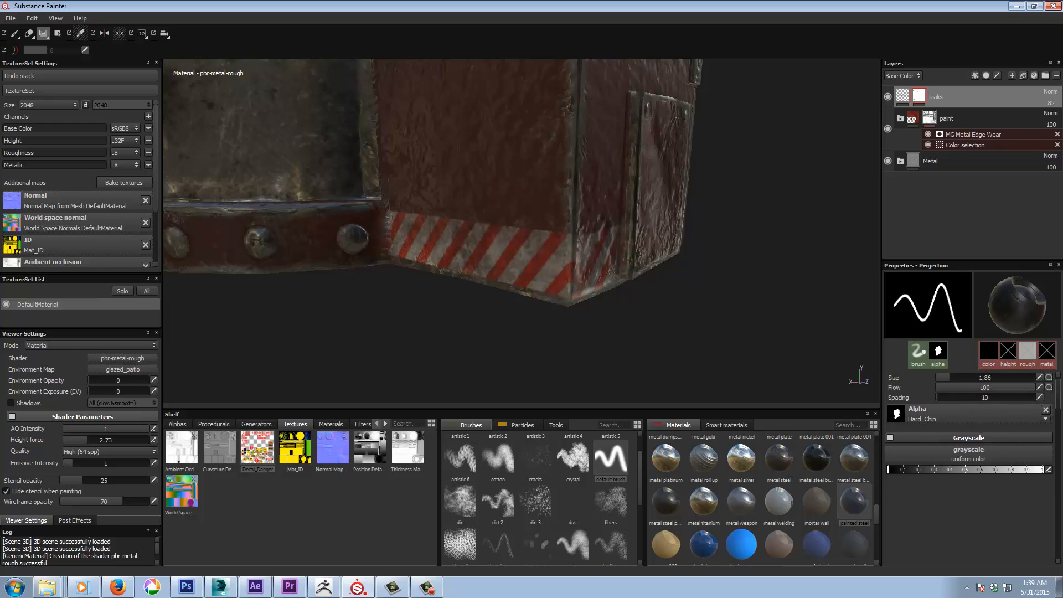
Set the brush's size jitter to 36 and angle jitter to 84
click(962, 379)
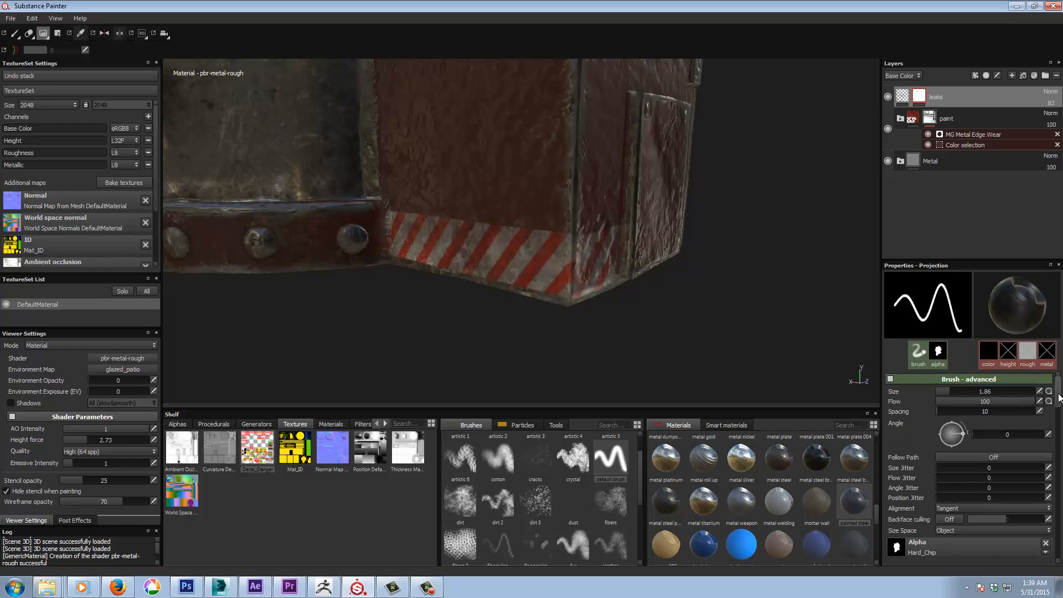
drag(1058, 397, 1059, 398)
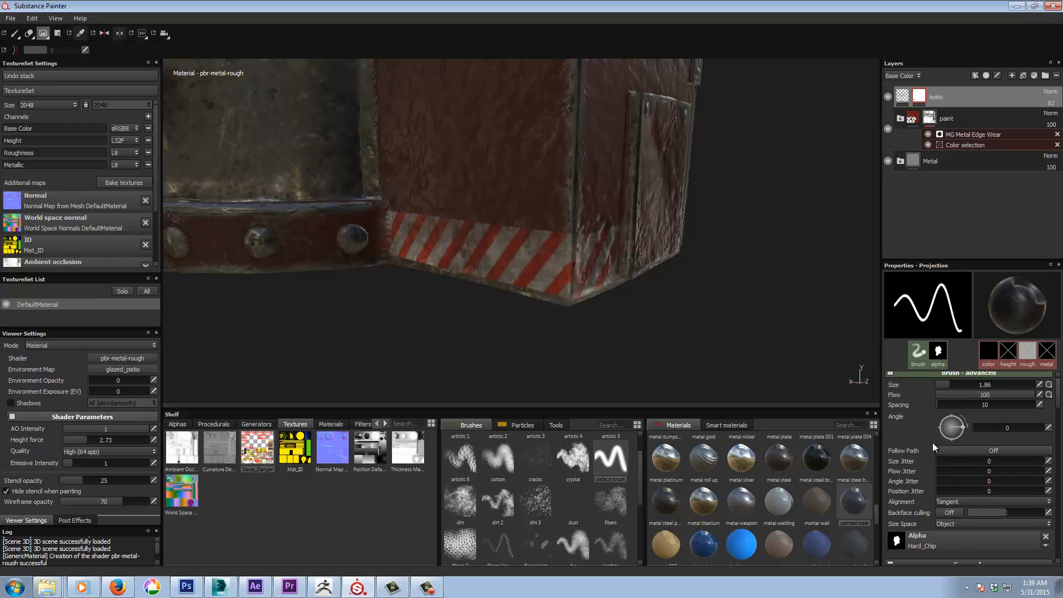
drag(937, 464, 967, 465)
drag(936, 481, 987, 482)
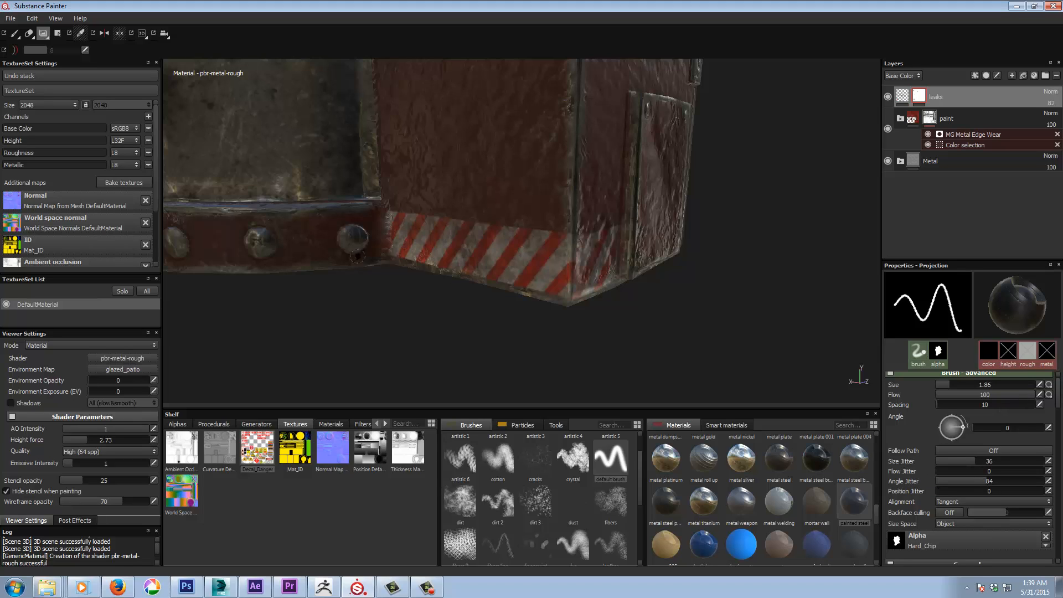
Chip away the upper and lower edges of the opposite side face's hazard stripe, enlarging the brush to 5.61
shift+right_drag(389, 209, 404, 211)
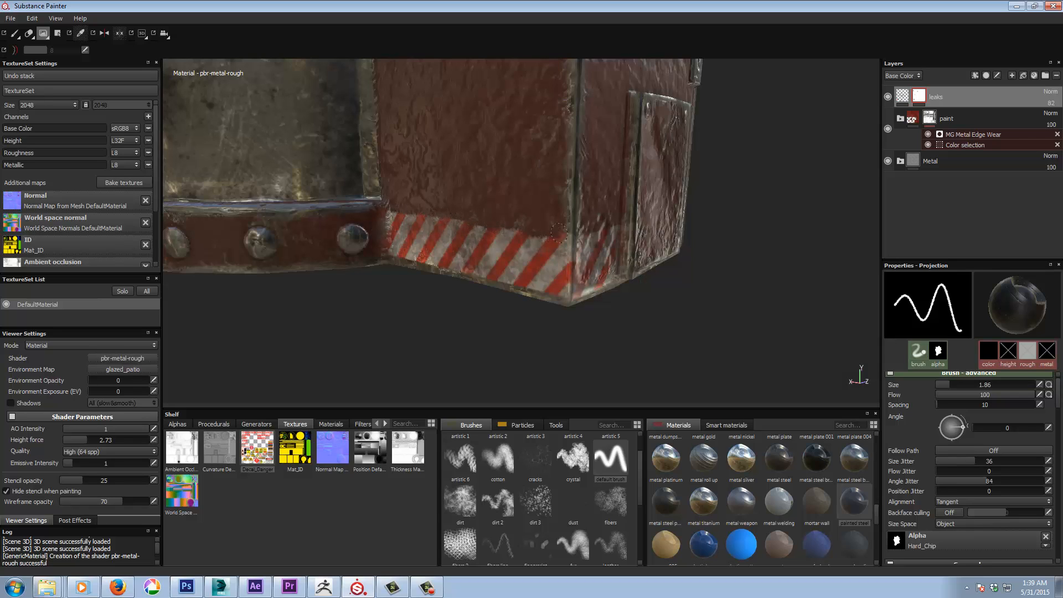
shift+right_drag(559, 233, 576, 238)
shift+right_drag(474, 221, 366, 209)
shift+right_drag(394, 255, 412, 263)
shift+right_drag(480, 273, 502, 283)
mouse_move(386, 269)
shift+right_down()
mouse_move(388, 254)
mouse_move(419, 287)
mouse_move(396, 261)
mouse_move(410, 263)
shift+right_up()
drag(410, 263, 411, 263)
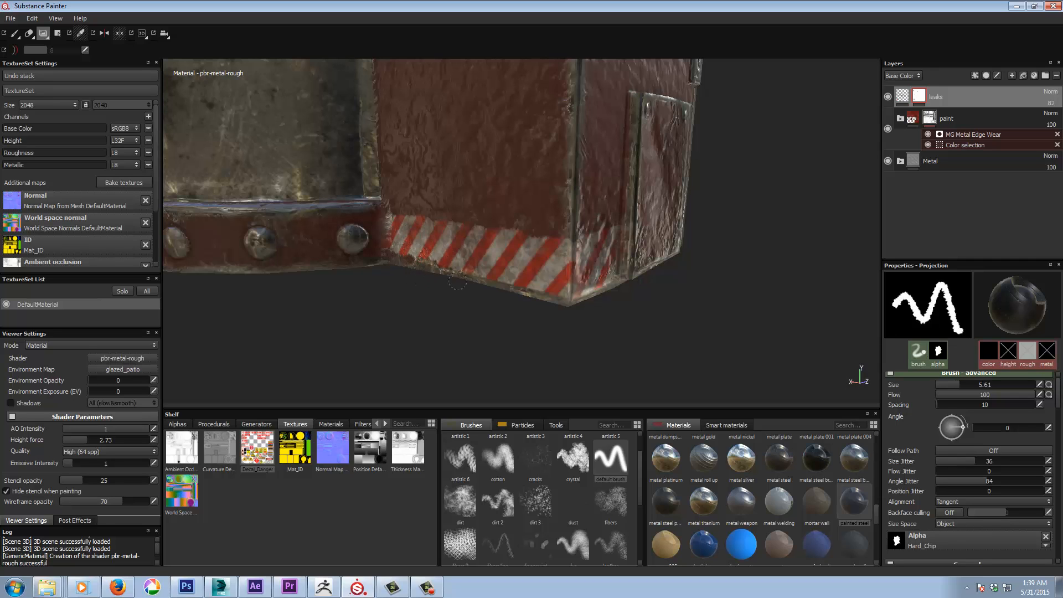
Chip the edges of the hazard stripe on the front face beside the access panel and near the corner
mouse_move(569, 297)
alt+mouse_down()
mouse_move(629, 330)
mouse_move(534, 328)
mouse_move(536, 277)
alt+mouse_up()
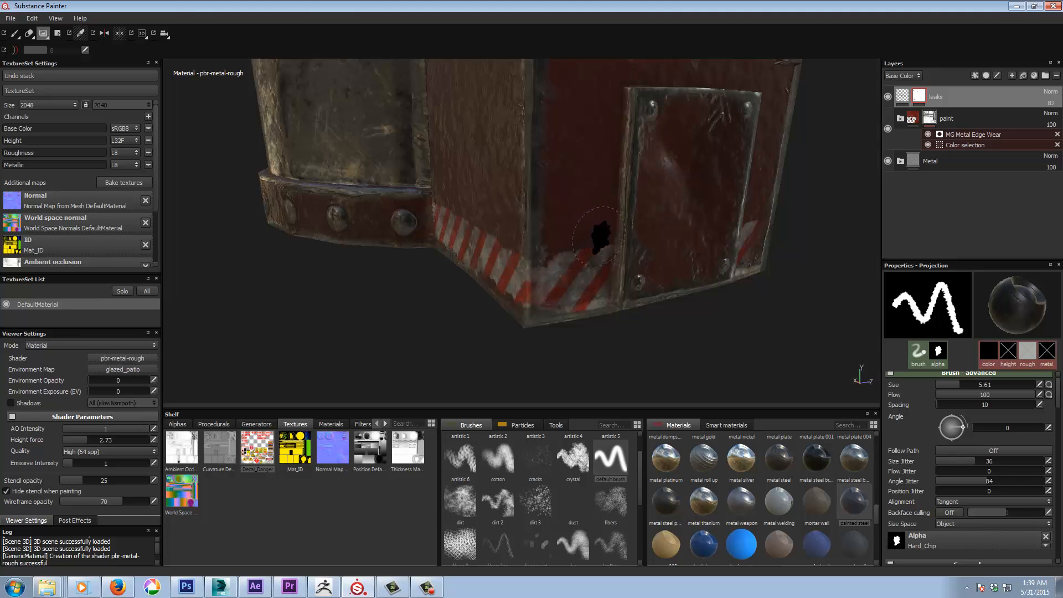
drag(614, 237, 621, 256)
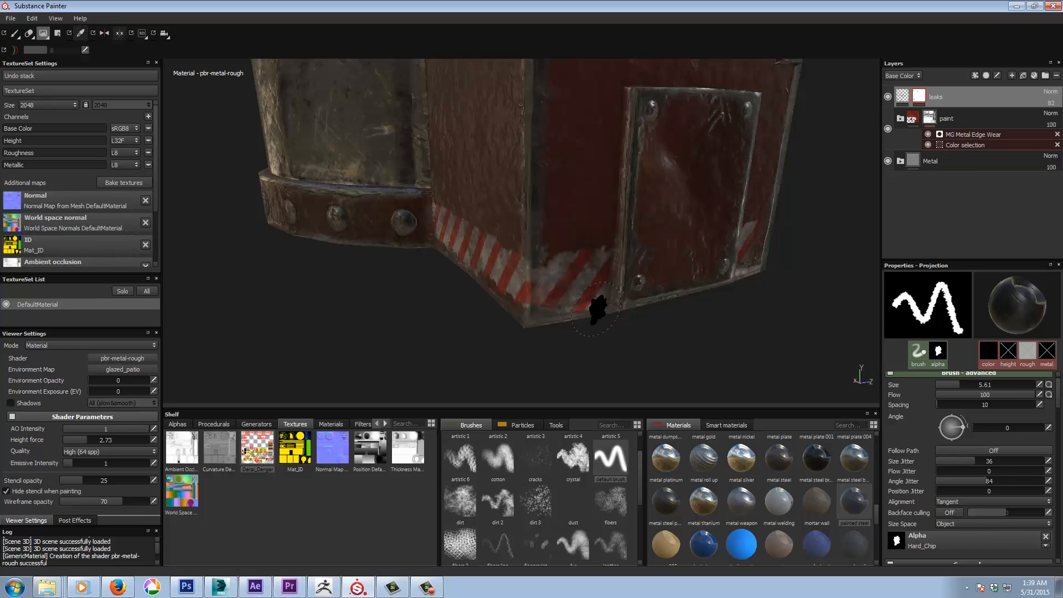
mouse_move(597, 314)
mouse_down()
mouse_move(550, 328)
mouse_move(596, 303)
mouse_move(493, 280)
mouse_move(506, 276)
mouse_move(487, 335)
mouse_up()
Chip the borders of the danger sign and the hazard stripe below it with the Hard_Chip brush
alt+drag(648, 331, 515, 317)
mouse_move(516, 317)
alt+right_down()
mouse_move(422, 337)
mouse_move(459, 310)
alt+right_up()
alt+drag(459, 310, 477, 232)
mouse_move(477, 232)
alt+middle_down()
mouse_move(496, 311)
mouse_move(482, 328)
alt+middle_up()
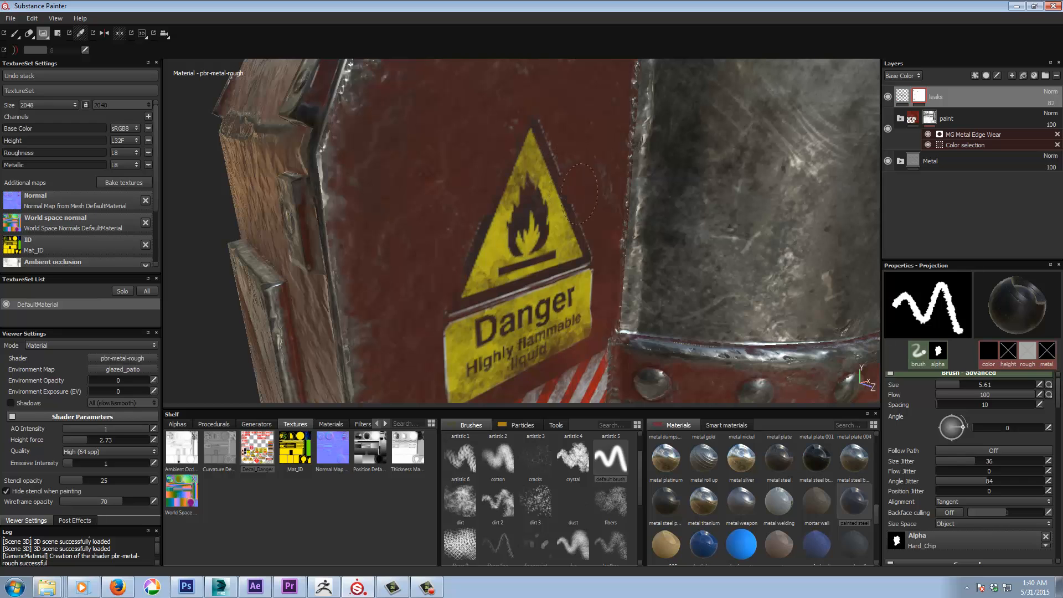
mouse_move(594, 264)
alt+mouse_down()
mouse_move(624, 284)
mouse_move(574, 238)
mouse_move(423, 182)
alt+mouse_up()
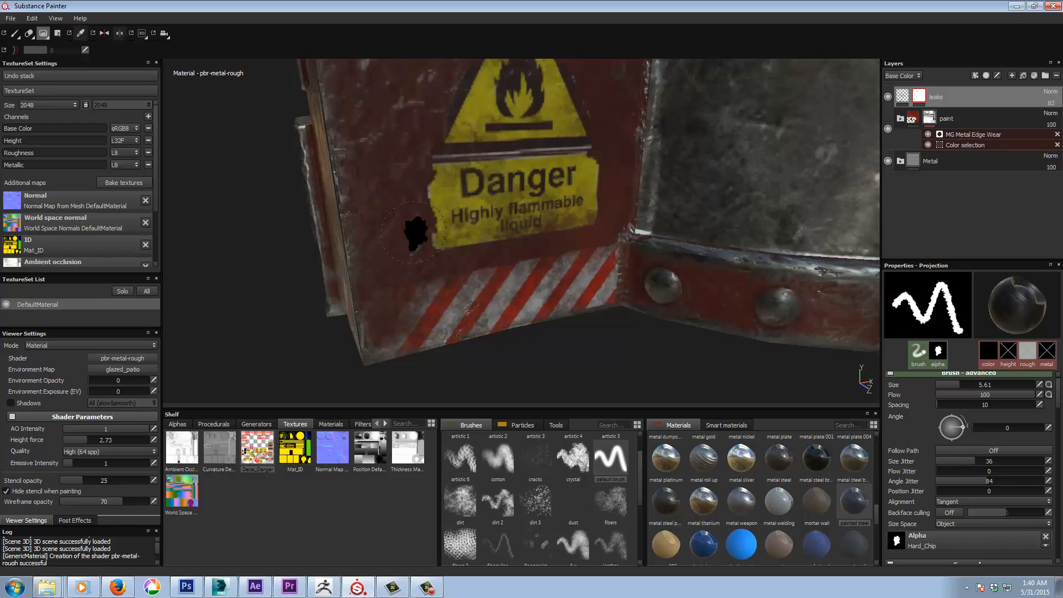
alt+drag(415, 227, 543, 299)
Fade the danger sign and the hazard stripe below it in the mask with the dirt brush at size 20
click(459, 501)
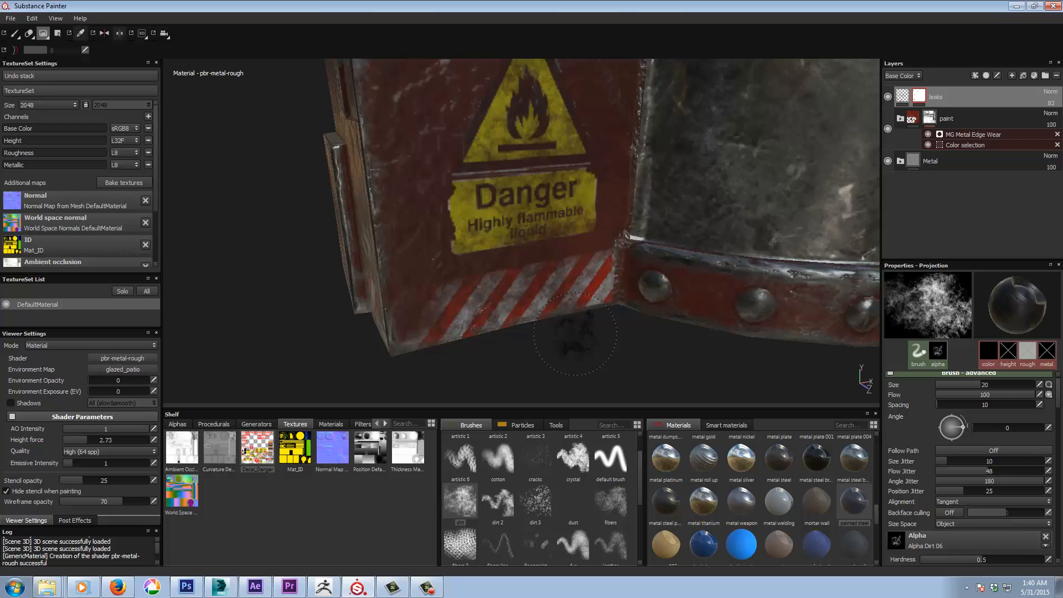
alt+right_drag(575, 334, 206, 356)
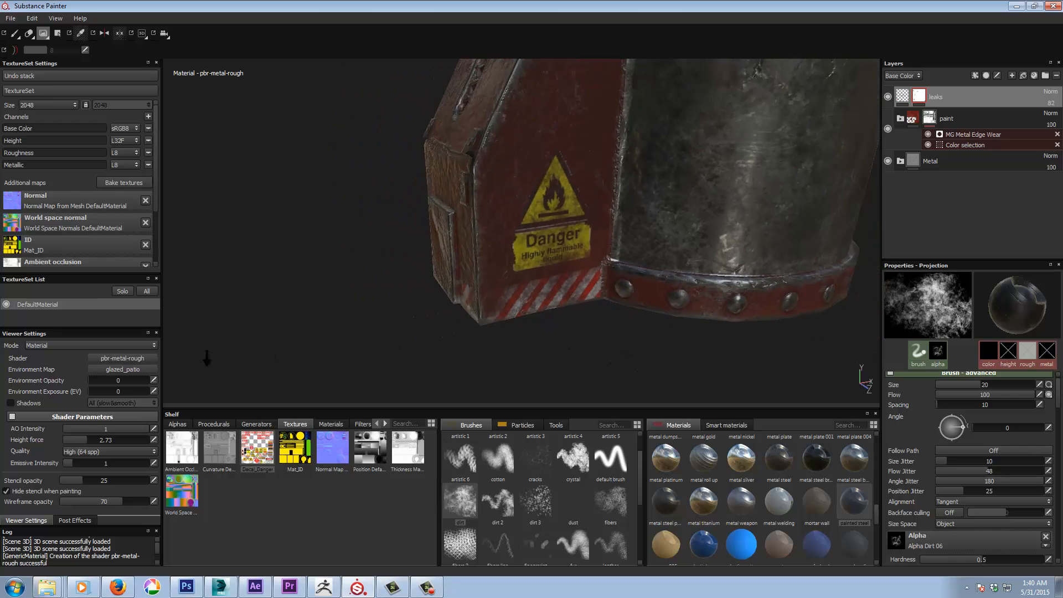
mouse_move(562, 305)
alt+mouse_down()
mouse_move(631, 307)
mouse_move(539, 324)
alt+mouse_up()
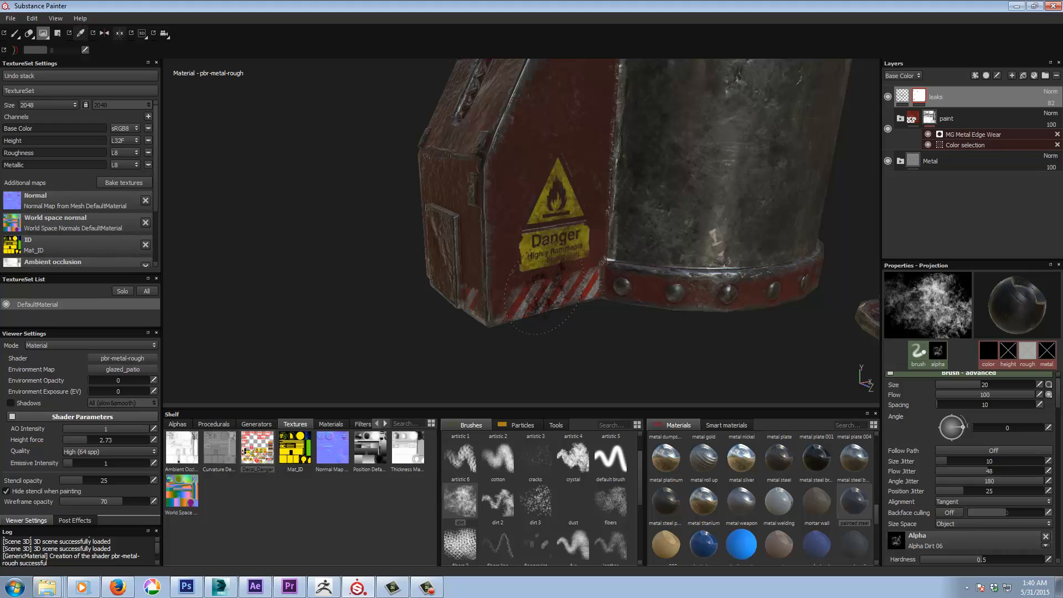
Try the Darken, Multiply and Overlay blend modes on the leaks layer, and return it to Normal
click(1052, 93)
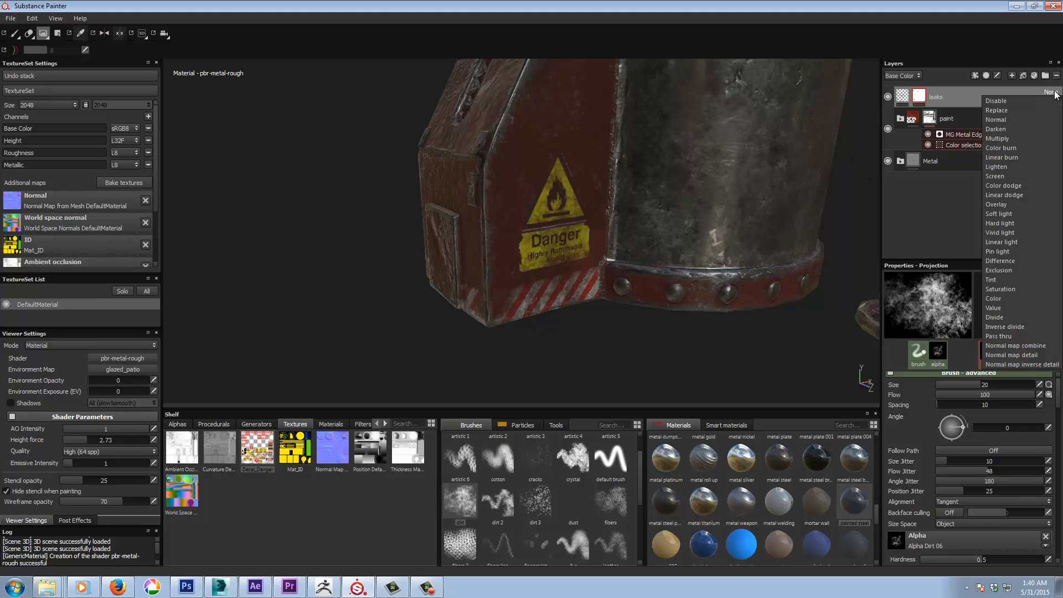
click(1014, 131)
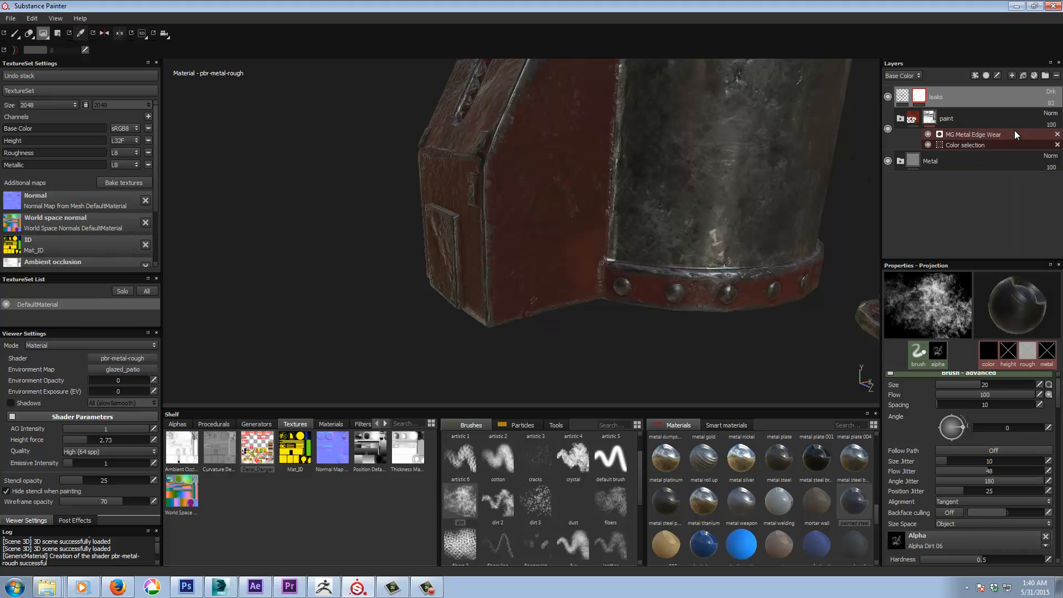
click(1026, 92)
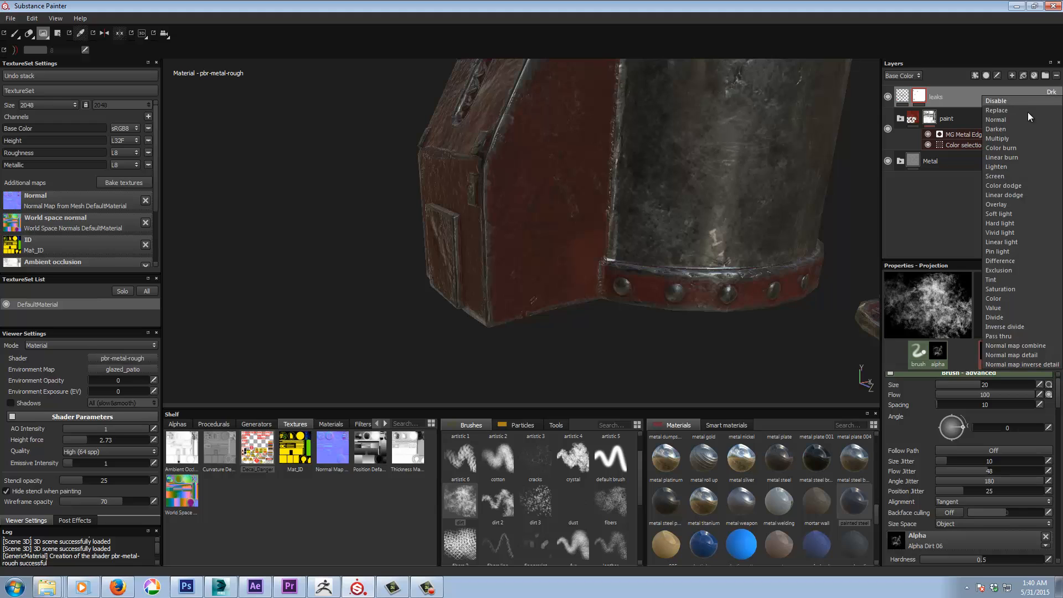
click(1015, 139)
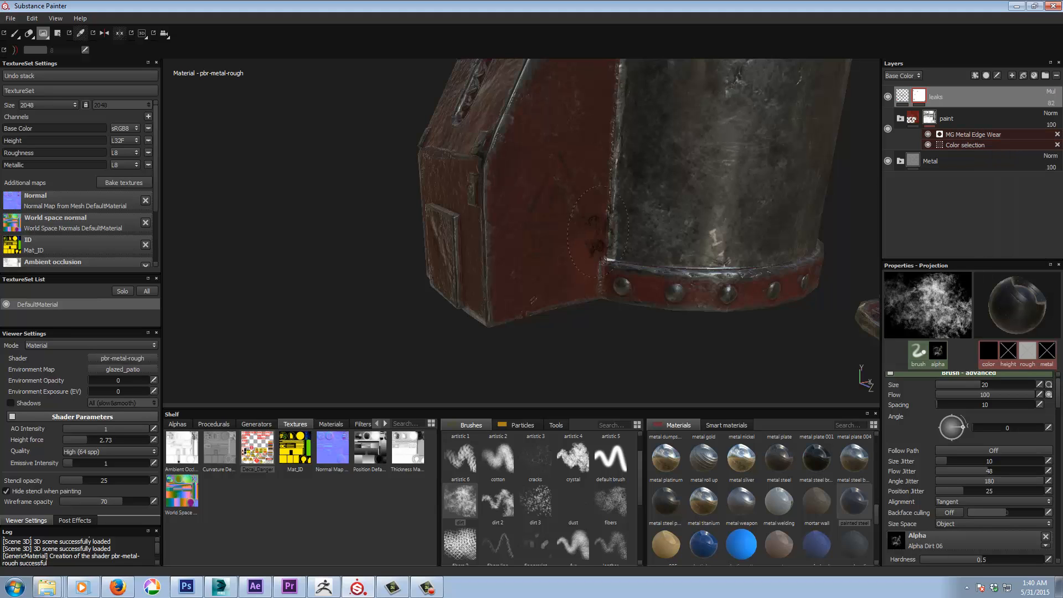
click(1052, 92)
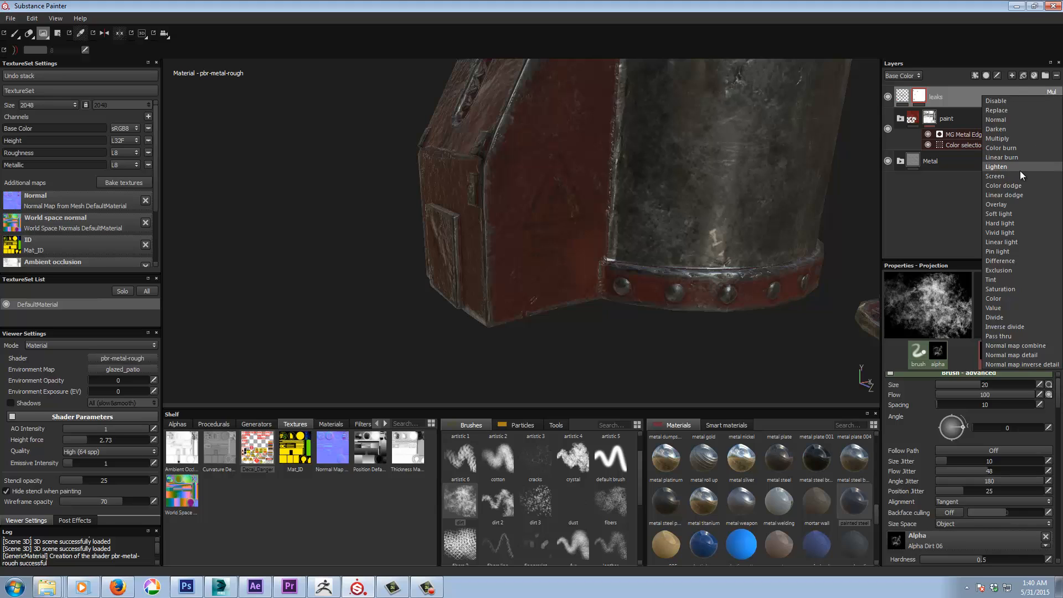
click(1010, 204)
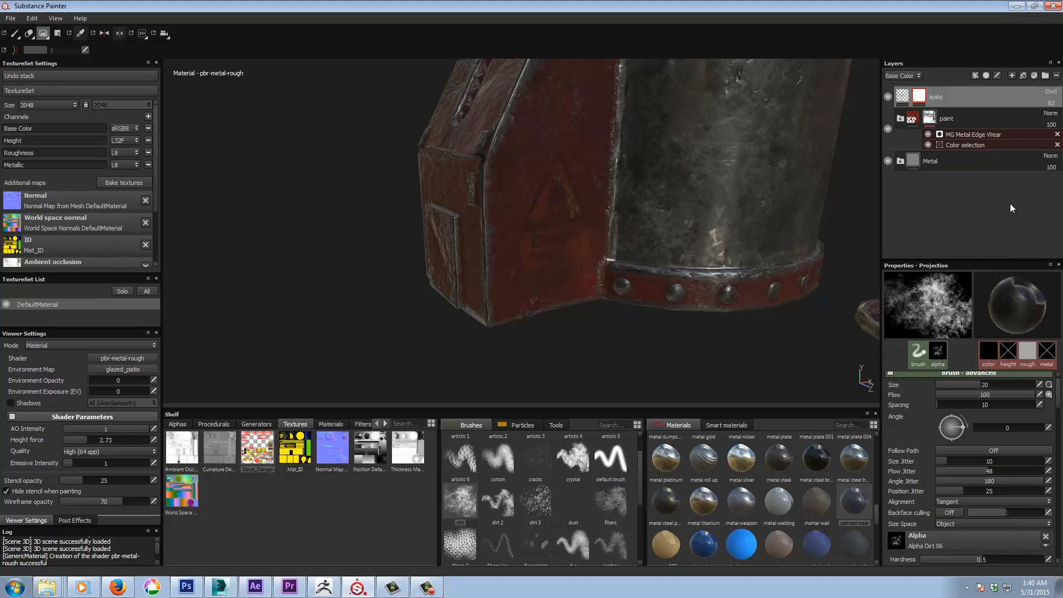
click(1052, 93)
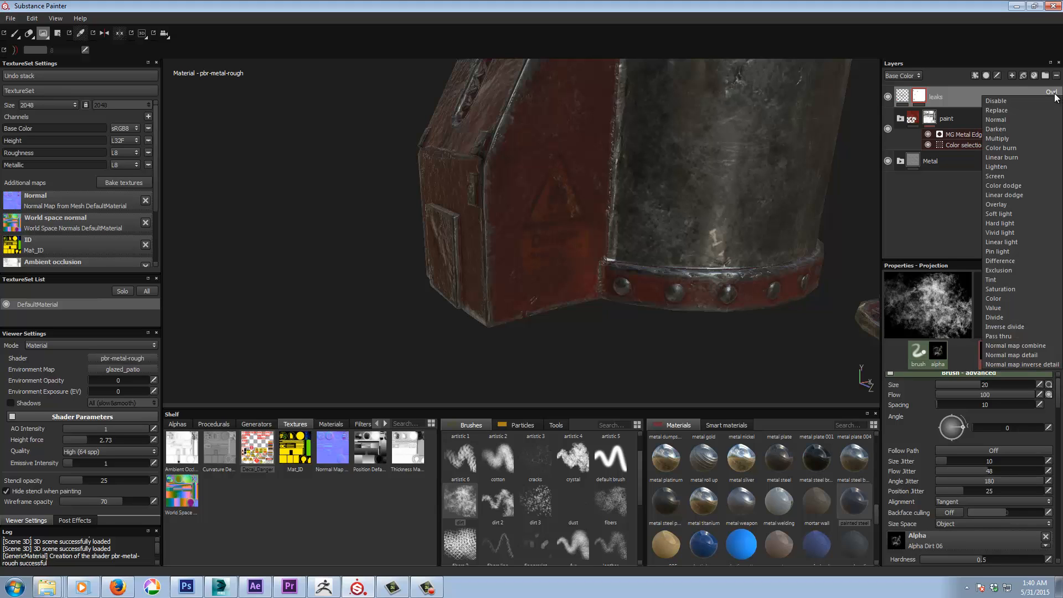
click(1014, 120)
alt+drag(557, 300, 584, 304)
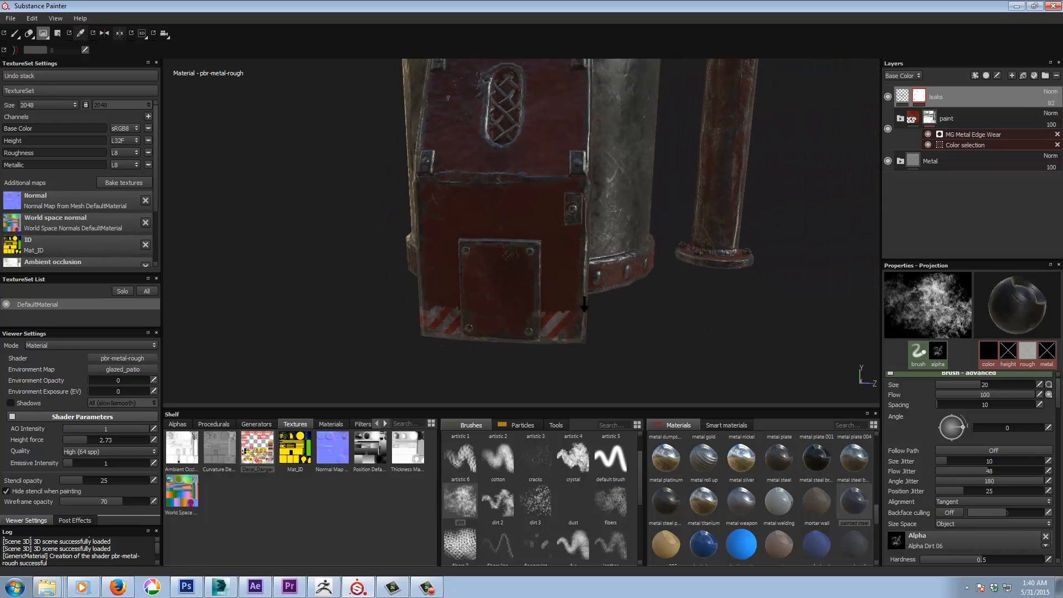
Fade the front-face hazard stripe on both sides of the access panel in the mask with the dirt brush at sizes 16.58 and 10.7
alt+right_drag(584, 305, 547, 302)
alt+drag(547, 302, 598, 278)
alt+right_drag(598, 278, 966, 238)
ctrl+right_drag(562, 231, 527, 232)
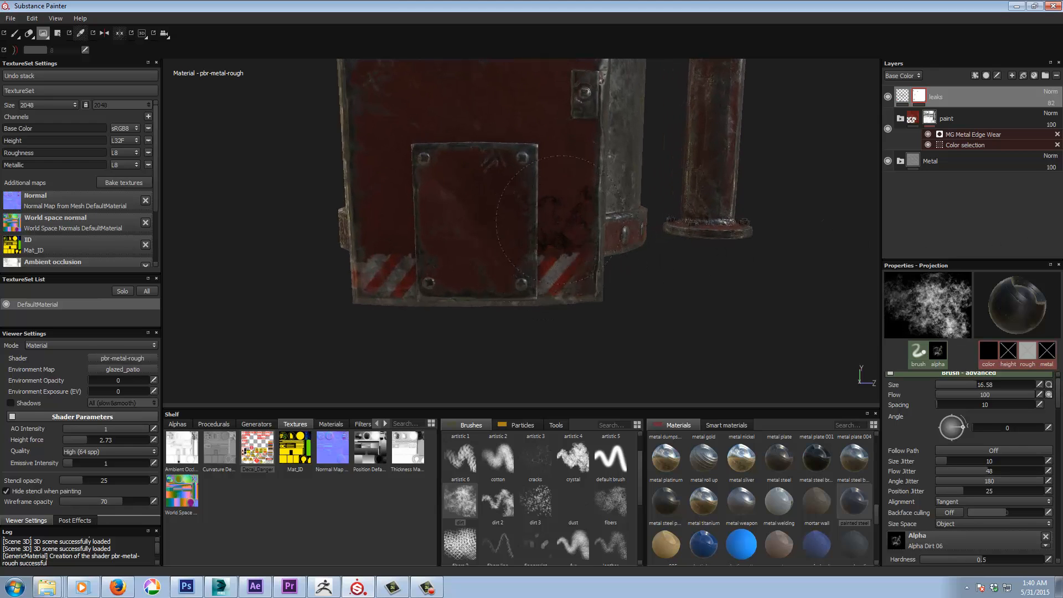
drag(584, 249, 531, 239)
drag(385, 326, 402, 330)
alt+drag(401, 331, 459, 324)
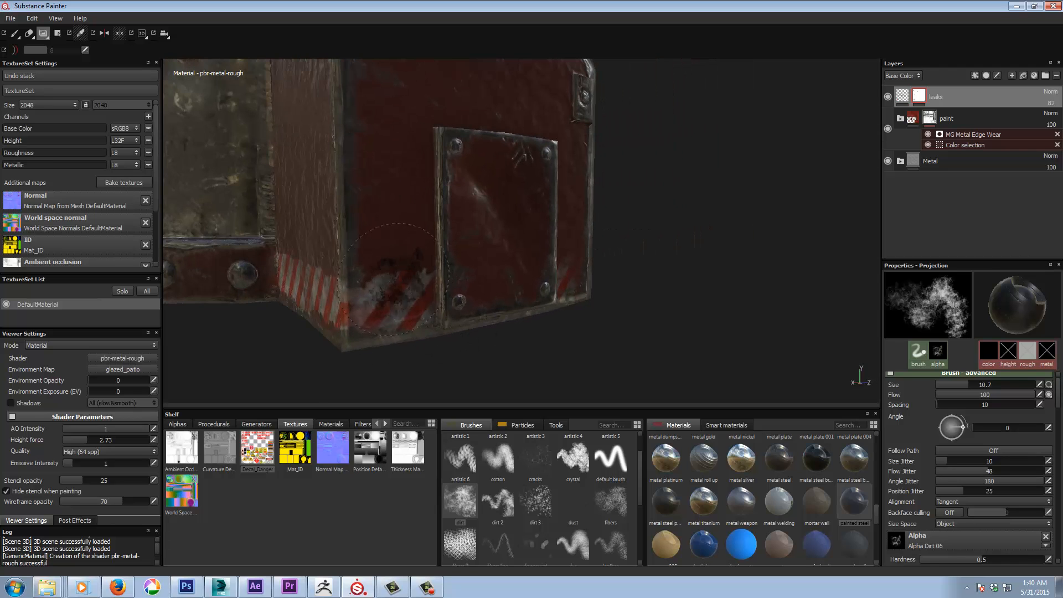
mouse_move(392, 281)
mouse_down()
mouse_move(378, 284)
mouse_move(426, 293)
mouse_move(396, 300)
mouse_up()
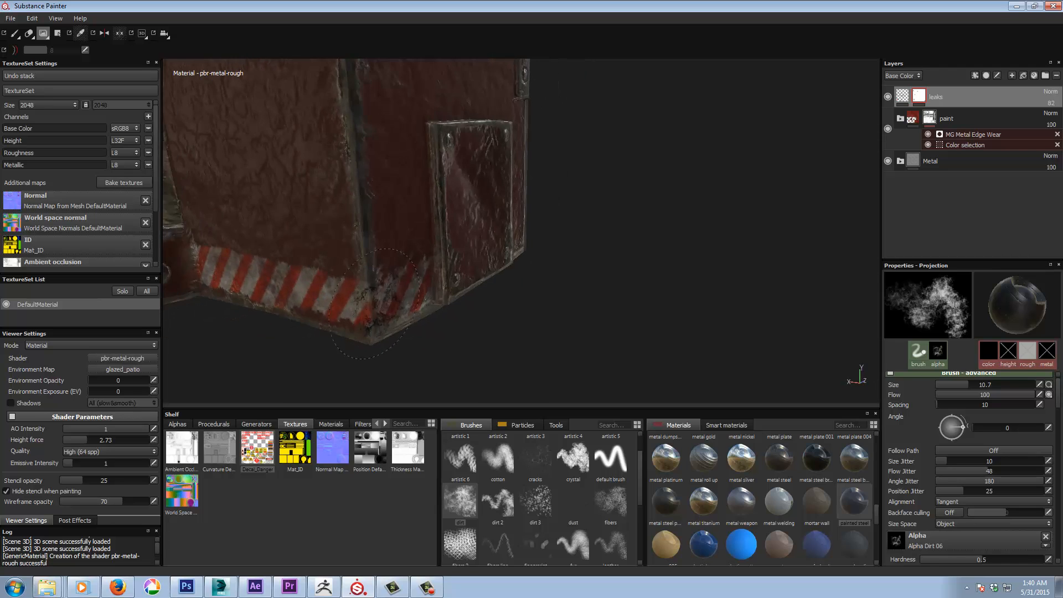
Fade the FLAMMABLE LIQUID sign on the upper tank in the leaks layer's mask with the dirt brush at size 10.7
alt+right_drag(375, 304, 327, 280)
alt+drag(714, 310, 667, 322)
alt+right_drag(667, 323, 576, 266)
alt+drag(481, 244, 396, 246)
alt+right_drag(388, 302, 330, 280)
alt+drag(612, 241, 603, 269)
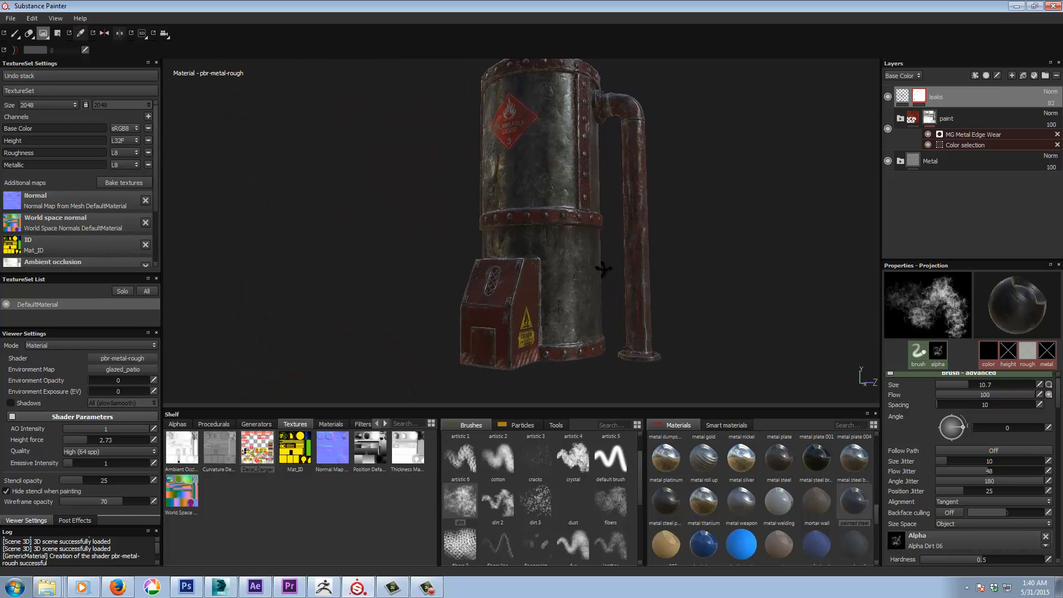
alt+middle_drag(611, 240, 685, 239)
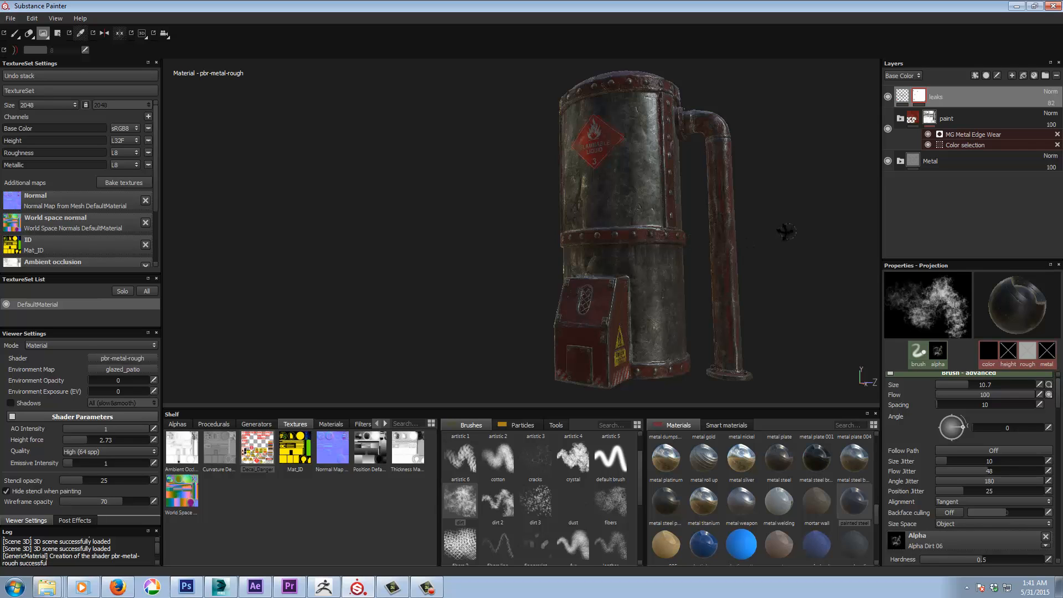
alt+drag(784, 231, 764, 222)
mouse_move(693, 193)
alt+middle_down()
mouse_move(702, 230)
mouse_move(703, 209)
alt+middle_up()
alt+right_drag(533, 181, 529, 237)
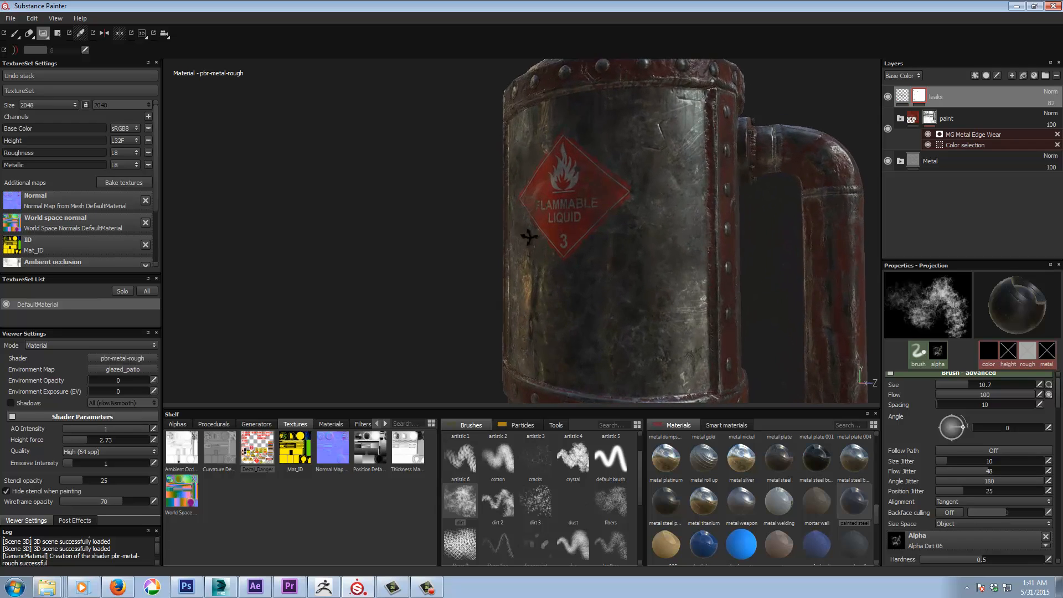
alt+drag(529, 237, 539, 251)
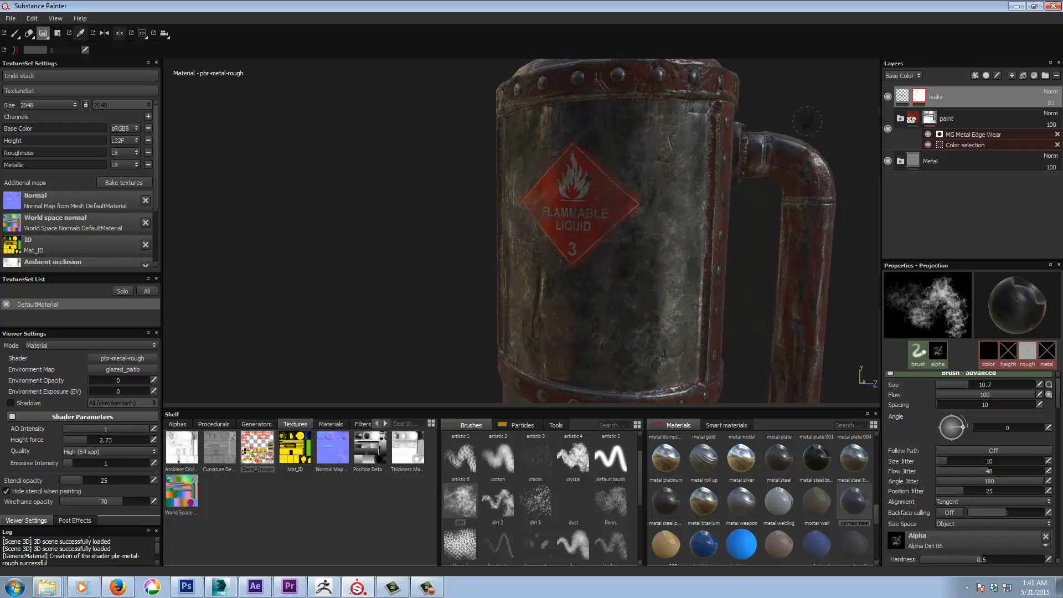
click(902, 97)
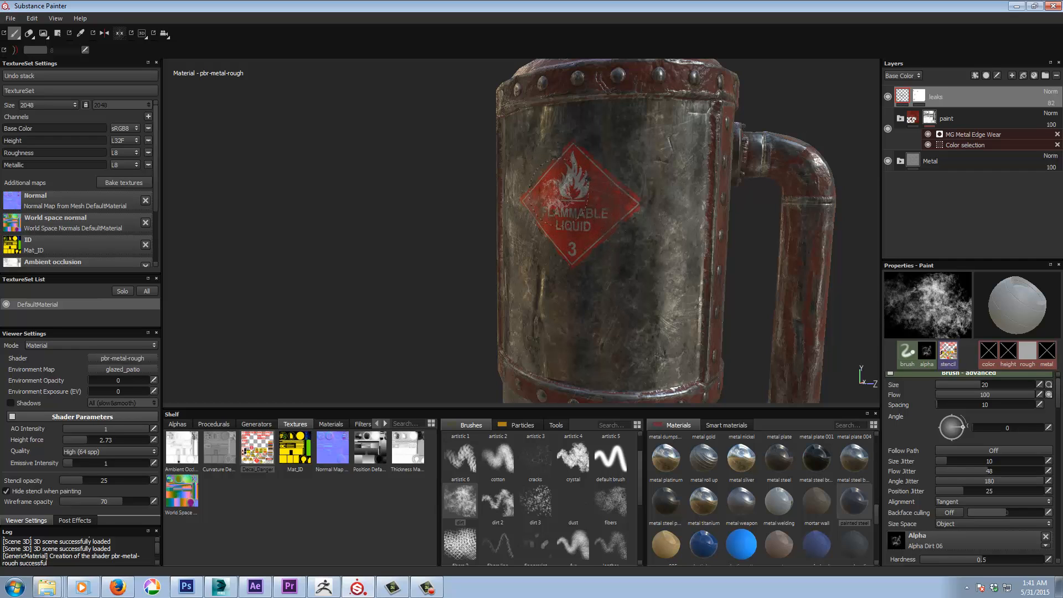
click(917, 100)
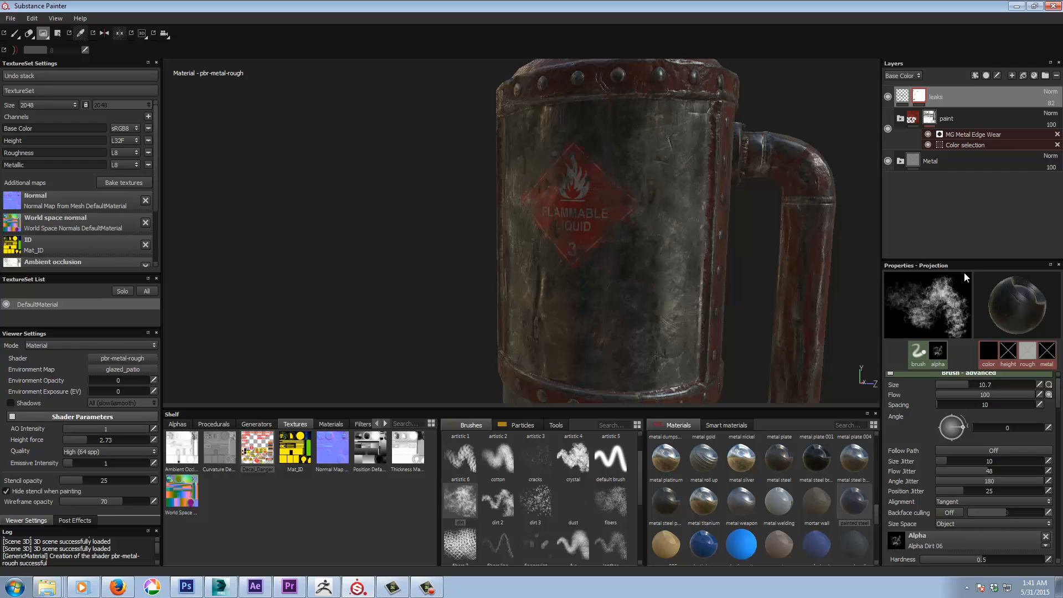
Examine the tank's faded sign and the red box's lid and front face
alt+right_drag(586, 243, 560, 276)
alt+middle_drag(560, 276, 555, 212)
alt+right_drag(555, 212, 587, 262)
alt+drag(684, 285, 653, 294)
alt+middle_drag(653, 295, 640, 274)
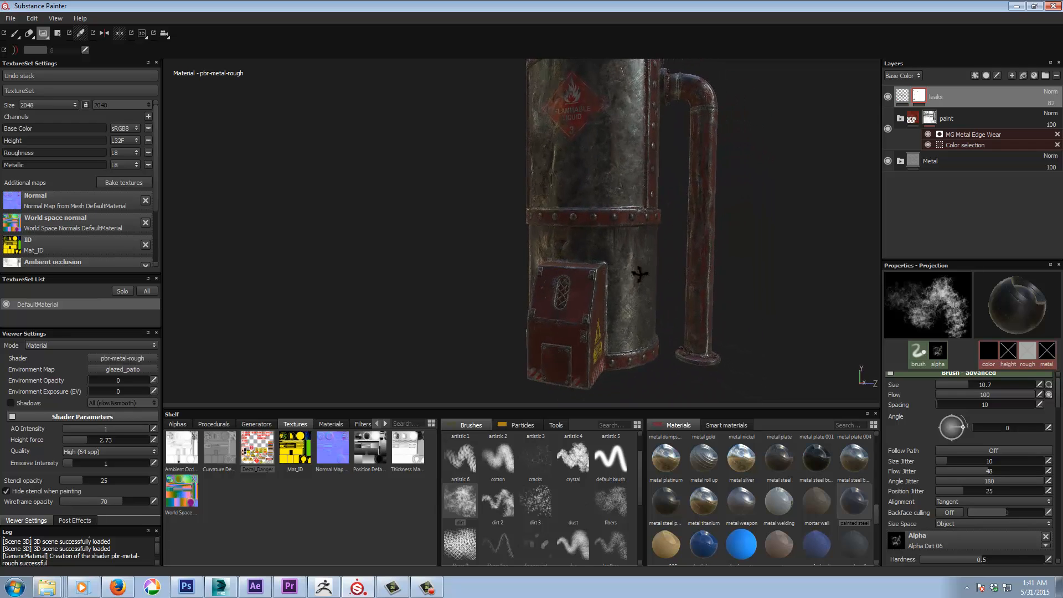
alt+shift+drag(641, 274, 676, 270)
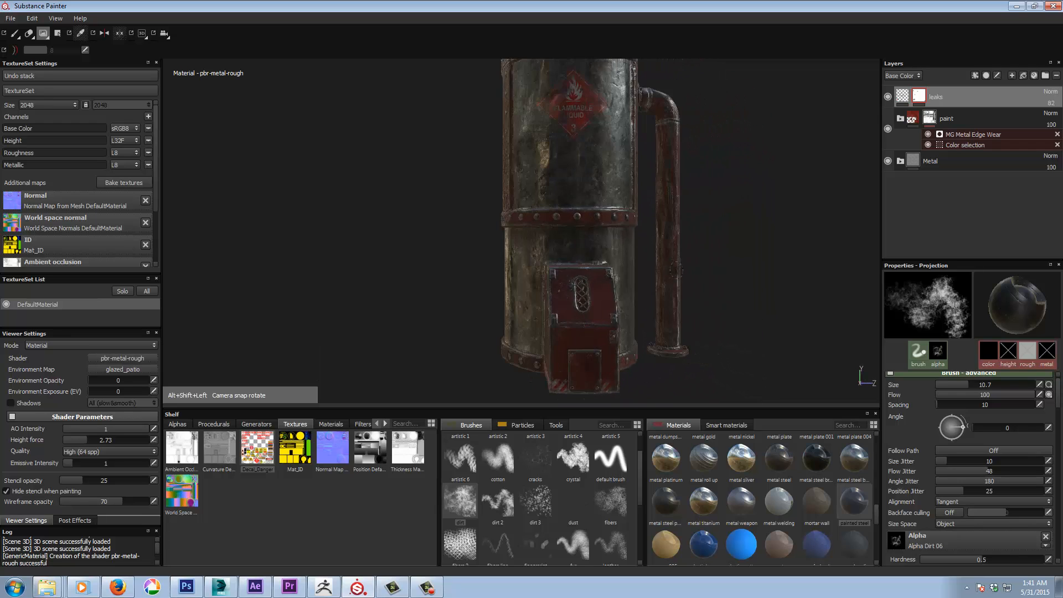
alt+right_drag(677, 270, 733, 338)
alt+middle_drag(654, 349, 579, 316)
alt+drag(579, 316, 556, 321)
alt+middle_drag(556, 321, 565, 259)
alt+right_drag(602, 280, 621, 291)
alt+middle_drag(599, 269, 616, 290)
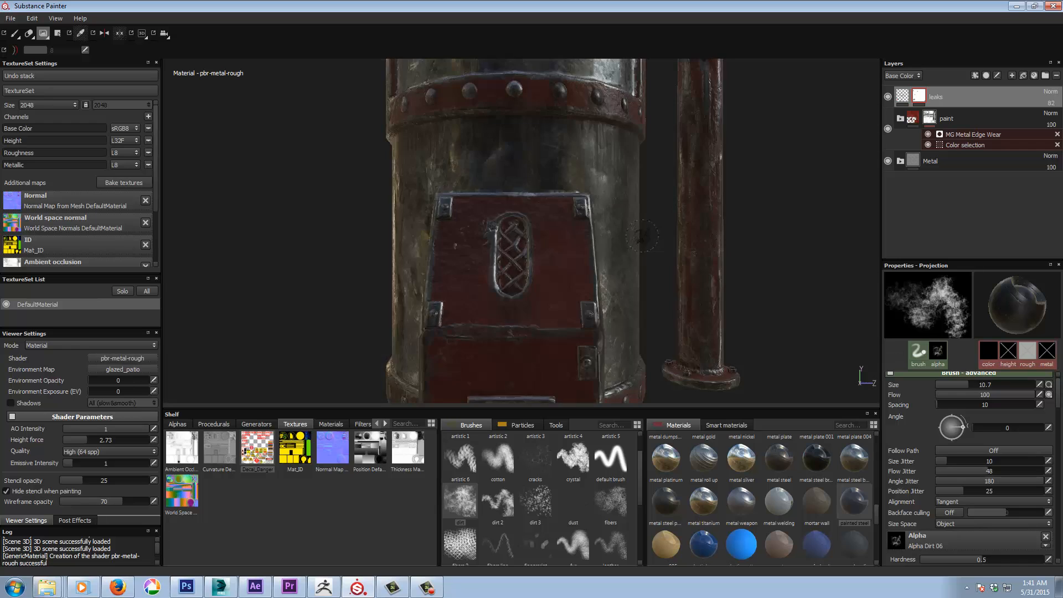
alt+drag(632, 269, 648, 244)
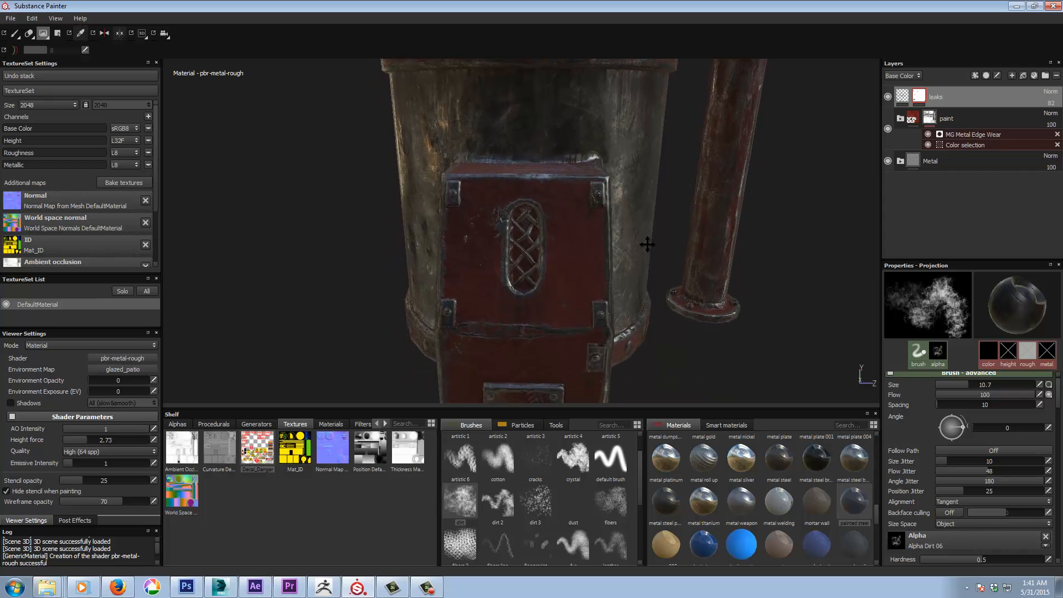
Target the leaks layer's content with the projection tool and use the Decal_Danger texture as its base color
click(903, 96)
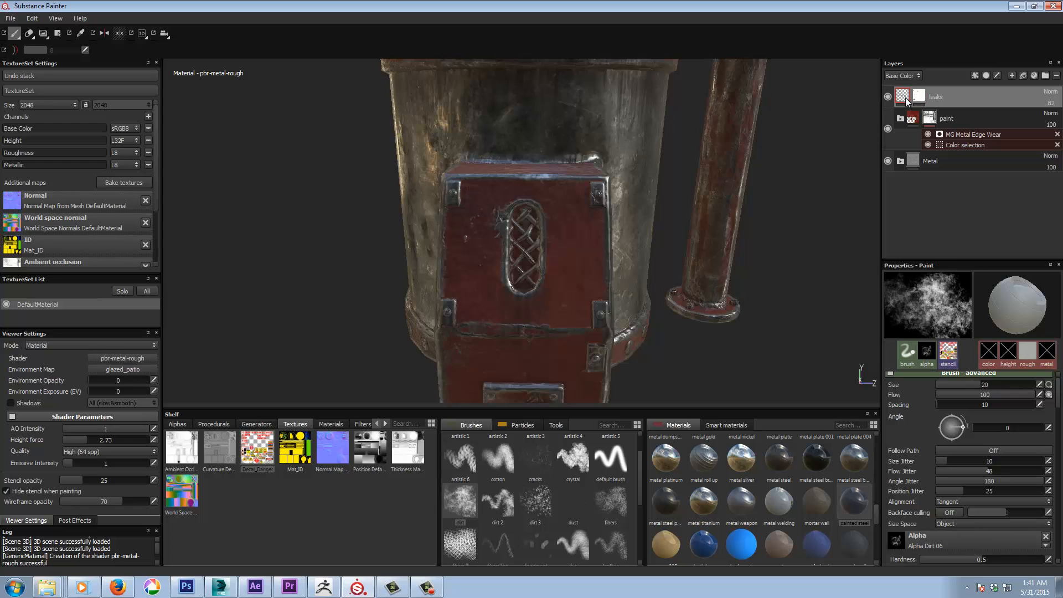
click(44, 33)
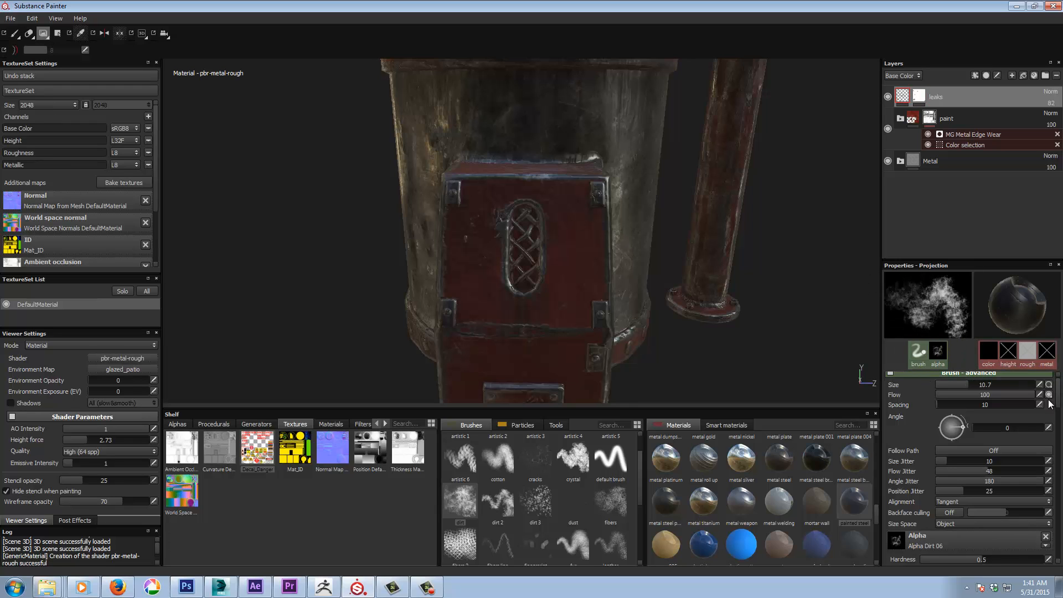
scroll(1059, 402, down, 5)
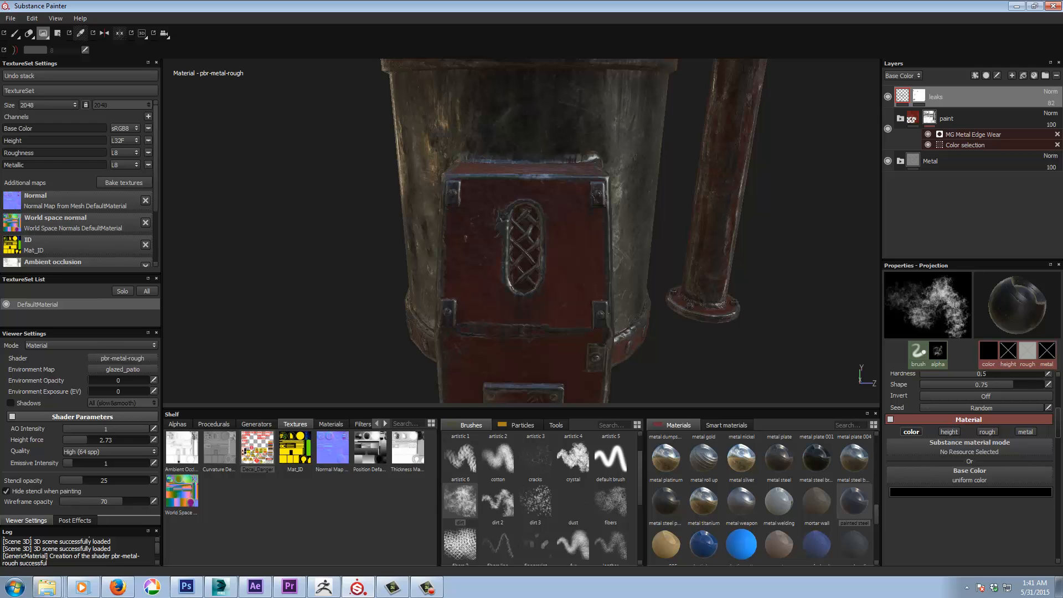
mouse_move(1058, 423)
mouse_down()
mouse_move(1059, 393)
mouse_move(1058, 420)
mouse_up()
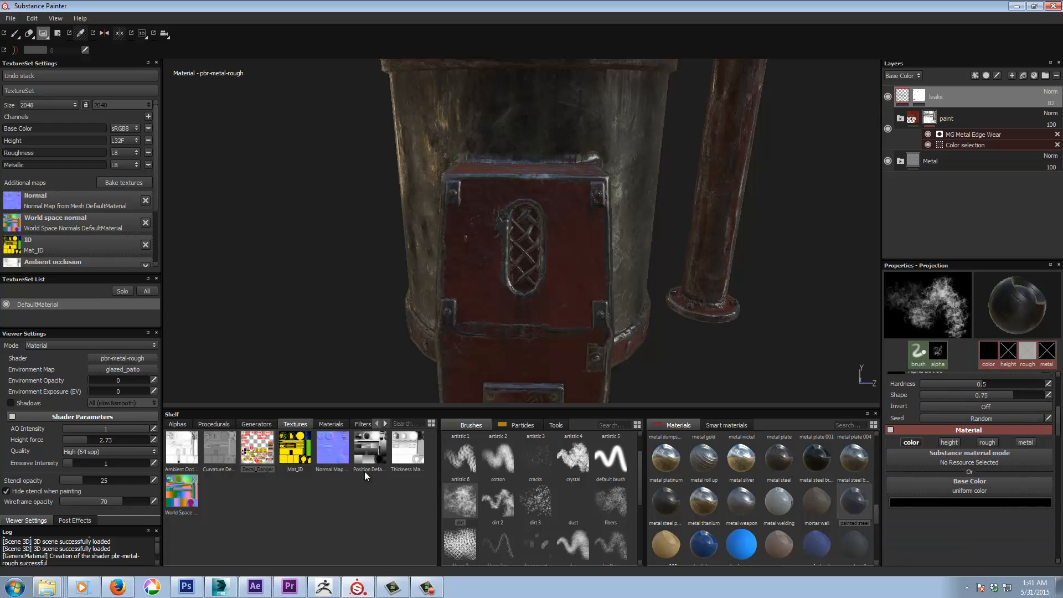
drag(253, 458, 957, 491)
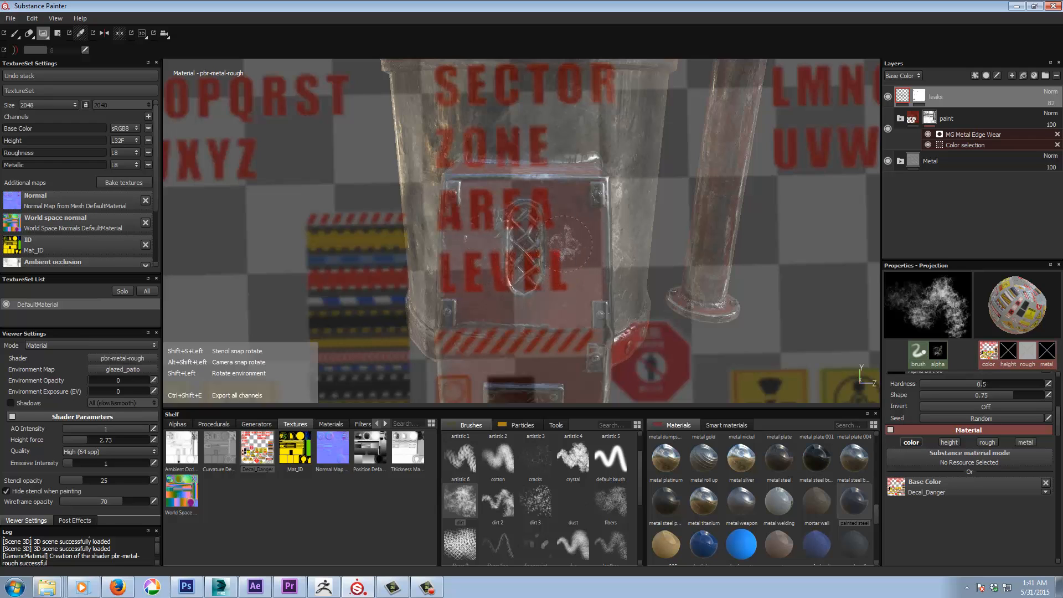
Scale down and reposition the decal sheet so a CAUTION sign lies on the red box's lid to the right of the grille
key(s)
drag(566, 244, 574, 232)
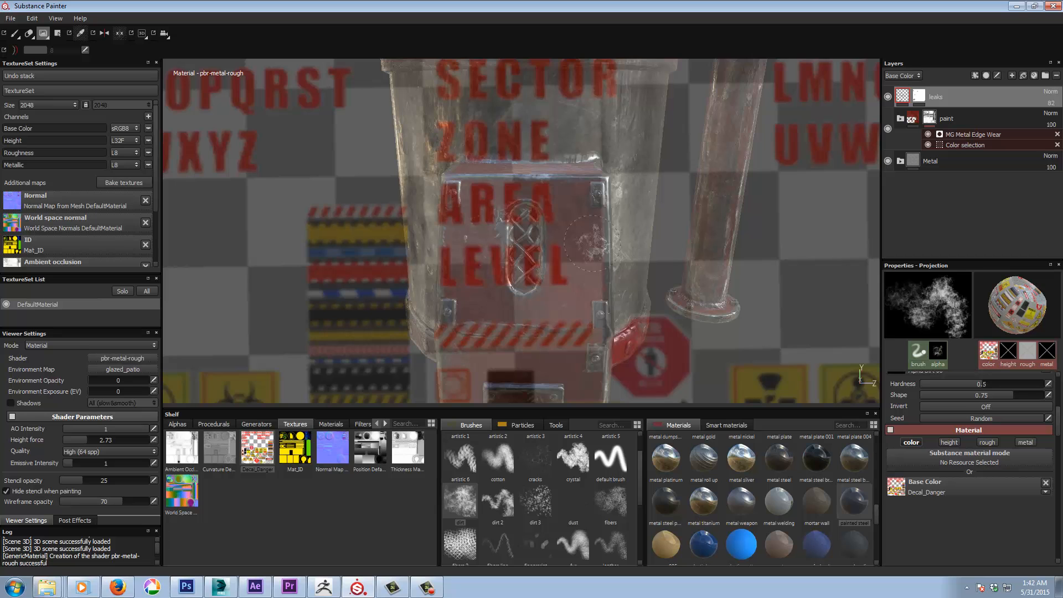
key(s)
middle_drag(591, 243, 501, 50)
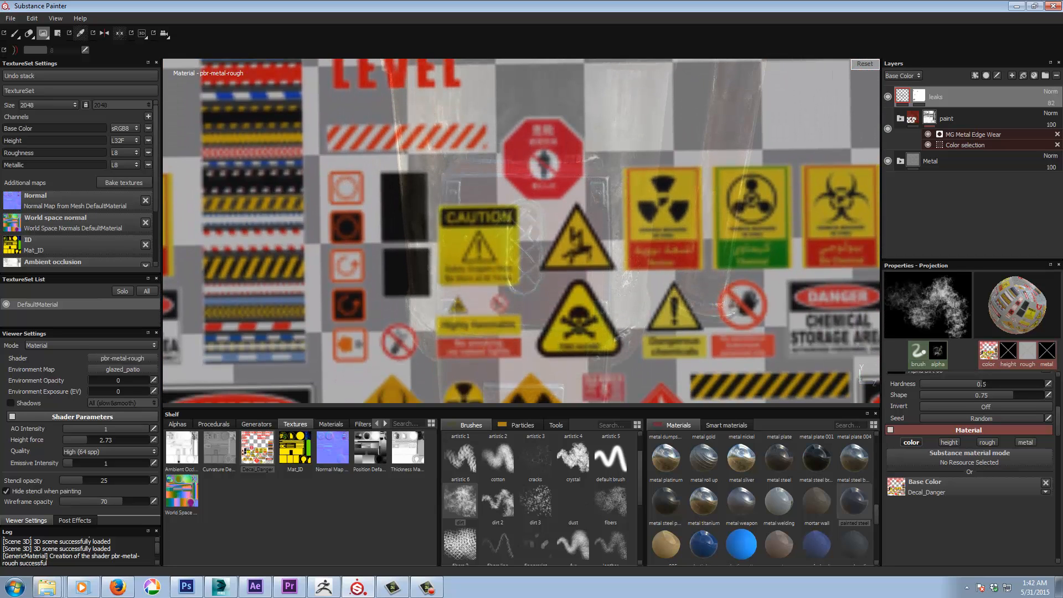
middle_drag(626, 277, 713, 254)
key(s)
right_drag(717, 256, 616, 313)
middle_drag(567, 218, 612, 190)
drag(612, 190, 645, 192)
middle_drag(577, 205, 589, 234)
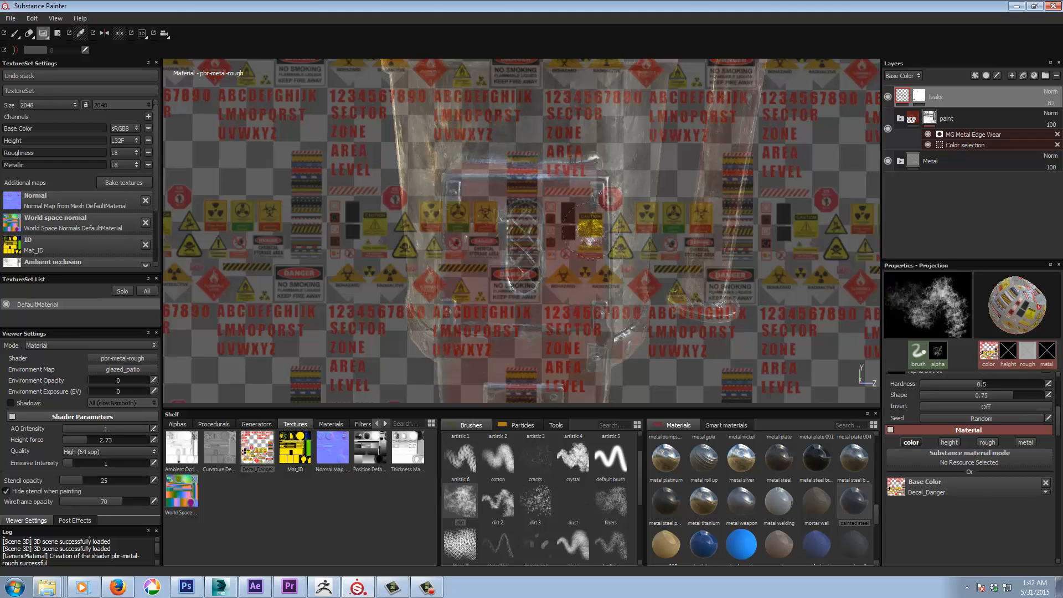
Project the CAUTION sign and the warning label below it onto the lid with the default brush
click(623, 462)
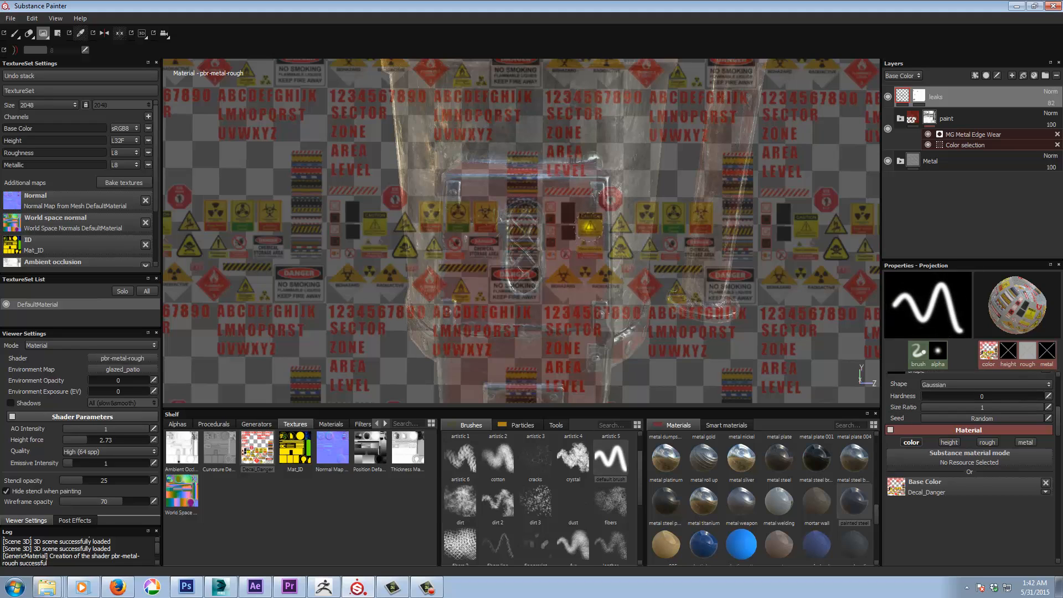
click(589, 225)
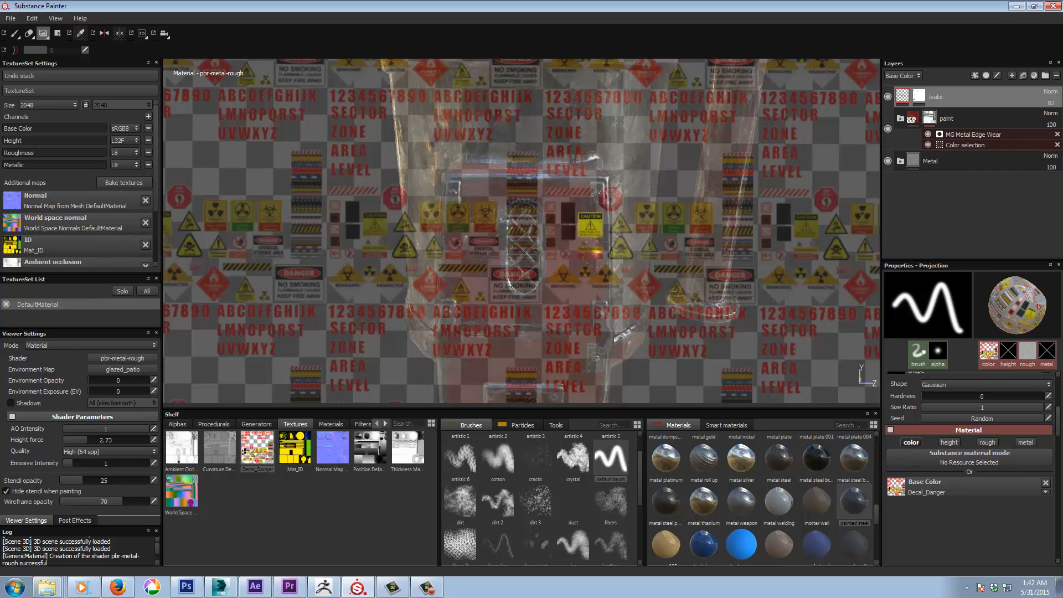
key(s)
click(587, 247)
Try projecting a radiation sign onto the lid to the left of the grille, and undo it
key(s)
middle_drag(591, 251, 504, 189)
right_drag(504, 221, 503, 212)
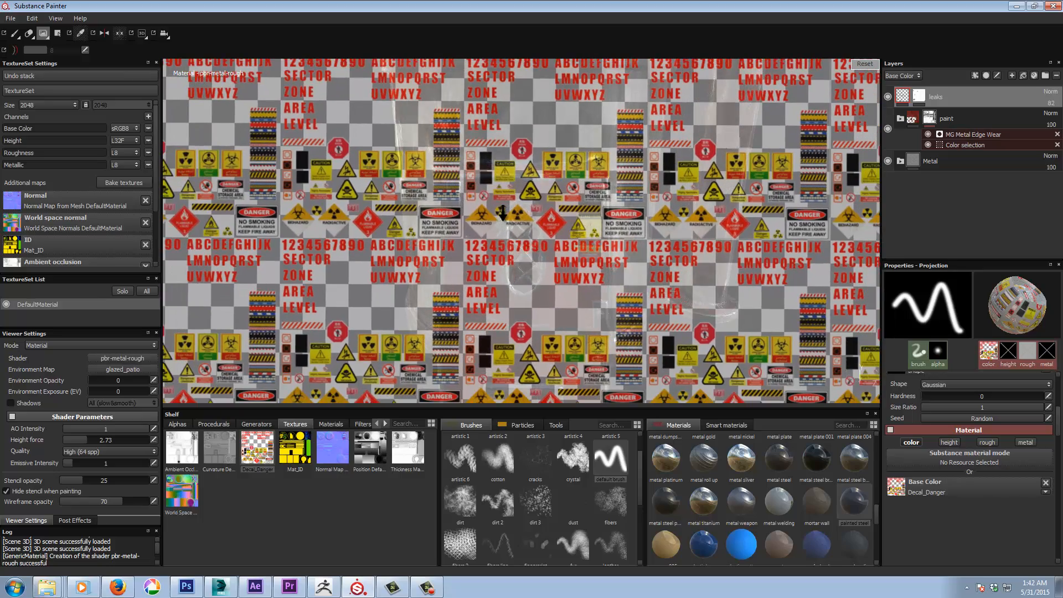
middle_drag(503, 214, 471, 256)
key(s)
drag(457, 234, 457, 235)
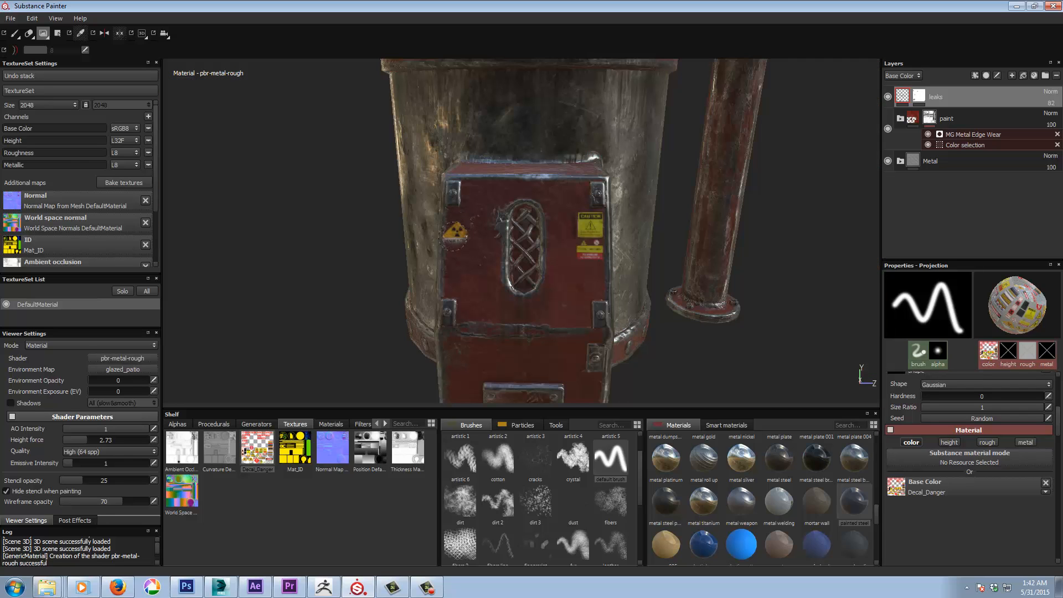
drag(465, 234, 464, 231)
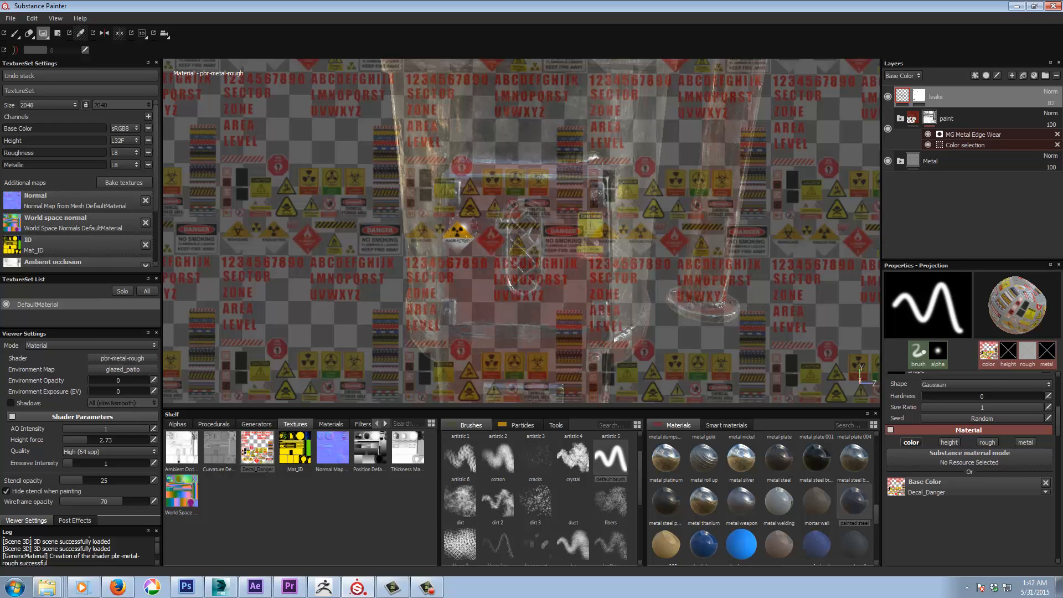
key(ctrl+z)
Try a dirt stroke with the Paint tool across the lid between the grille and the warning labels, and undo it
key(s)
middle_drag(464, 232, 472, 305)
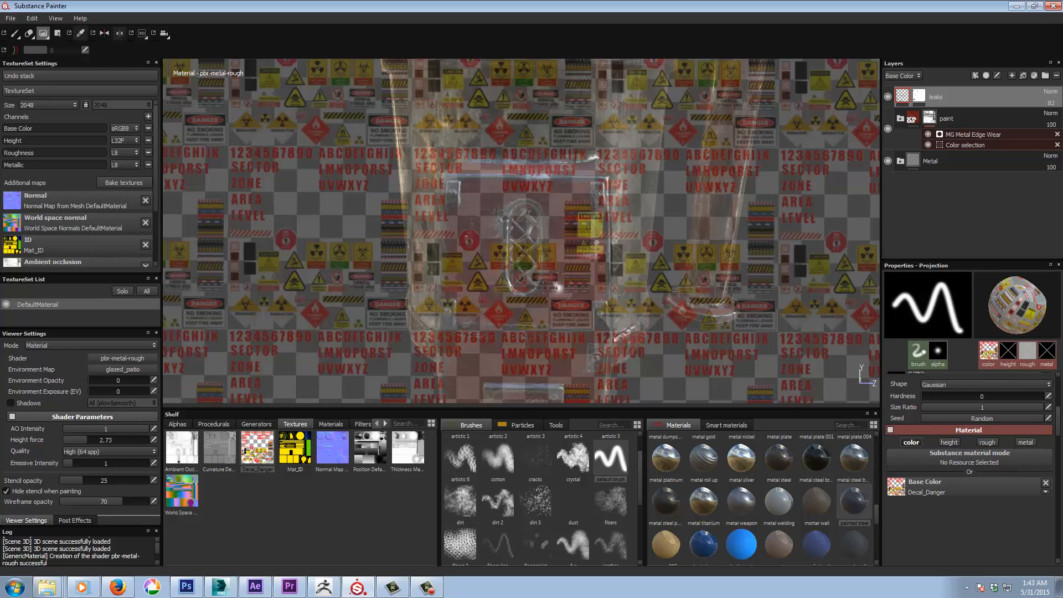
mouse_move(558, 282)
alt+mouse_down()
mouse_move(558, 261)
mouse_move(510, 268)
mouse_move(520, 217)
mouse_move(580, 244)
mouse_move(537, 246)
mouse_move(584, 255)
mouse_move(528, 266)
alt+mouse_up()
click(15, 34)
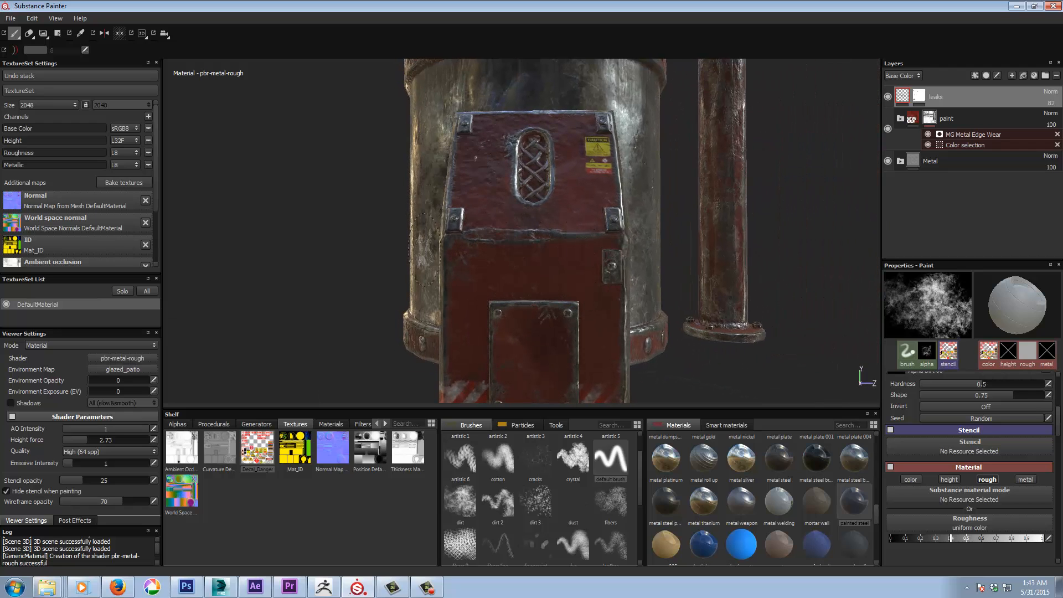
drag(500, 207, 577, 163)
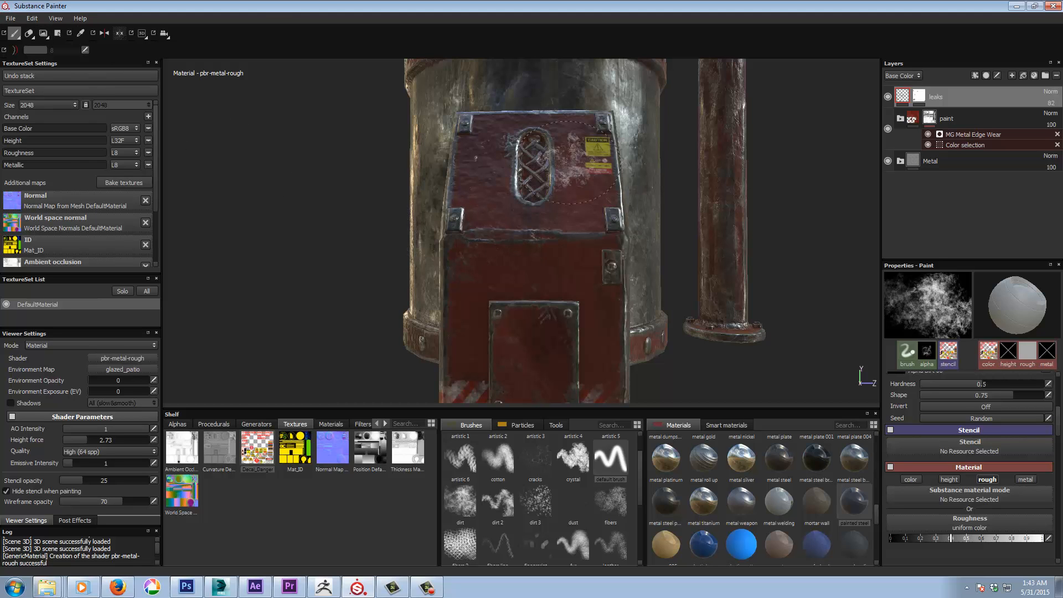
key(ctrl+z)
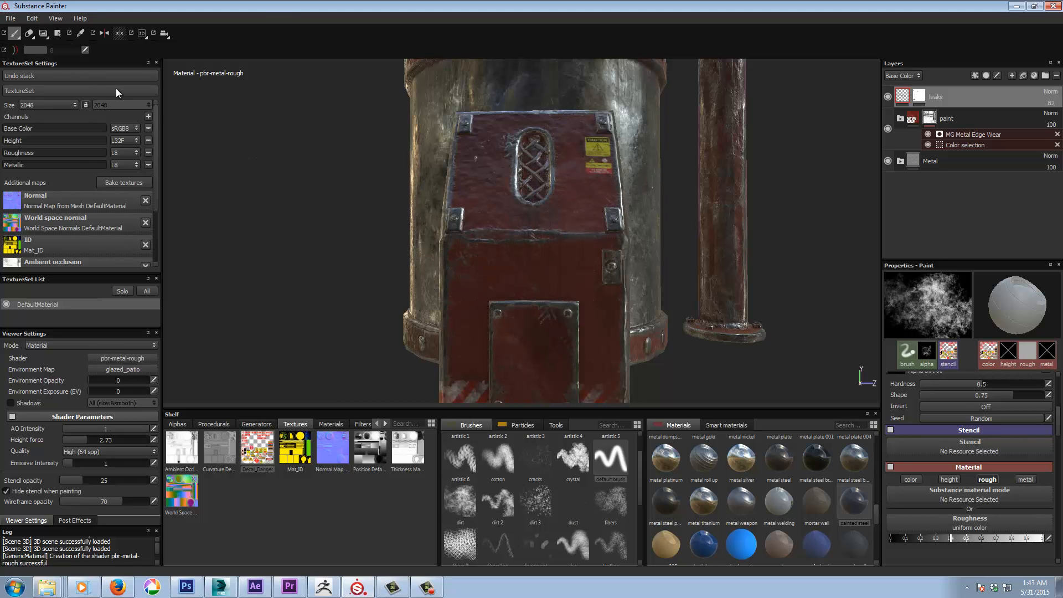
Move the decal sheet with the Projection tool and project the biohazard diamond onto the red box's front, below the lid's left corner
click(43, 33)
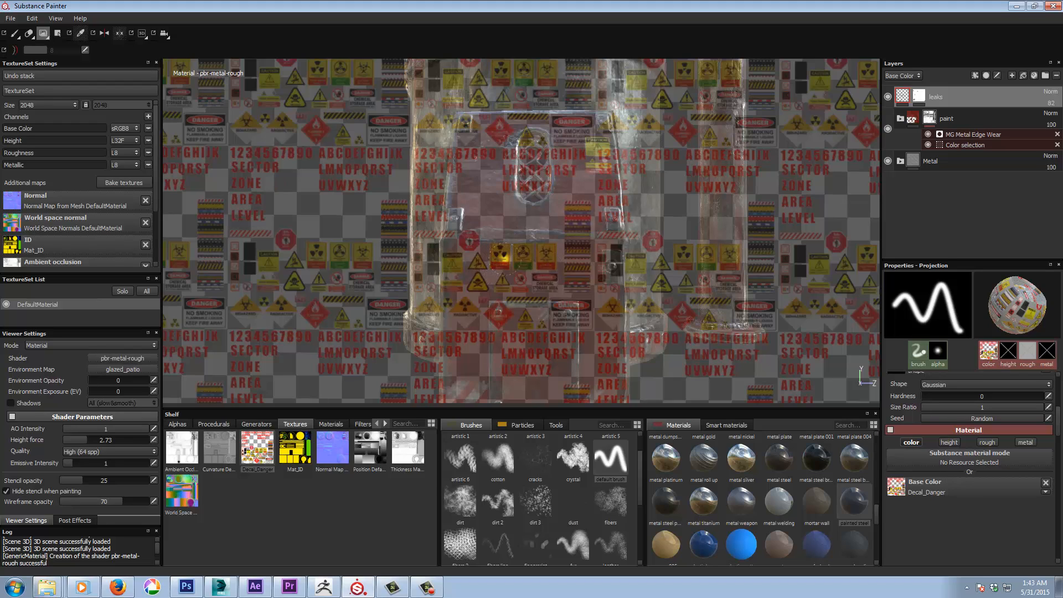
key(s)
middle_drag(505, 258, 567, 211)
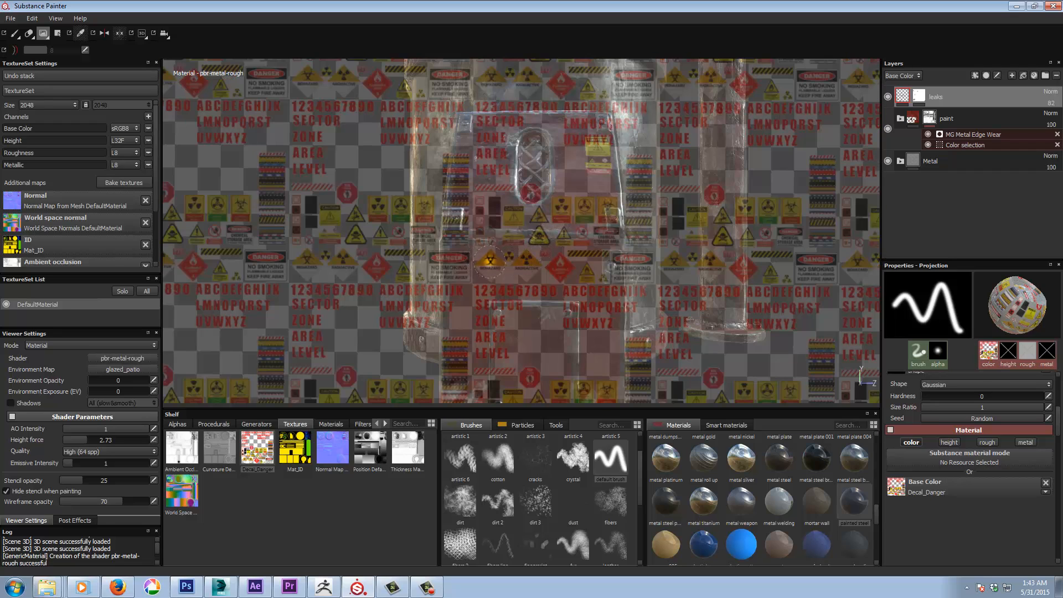
drag(487, 263, 486, 265)
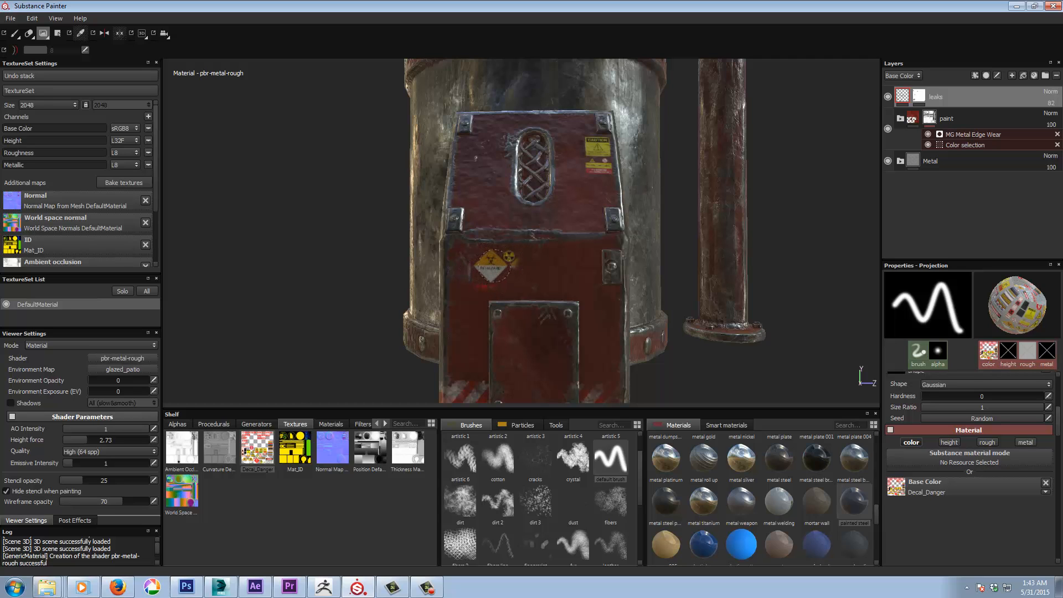
drag(494, 266, 493, 266)
key(ctrl)
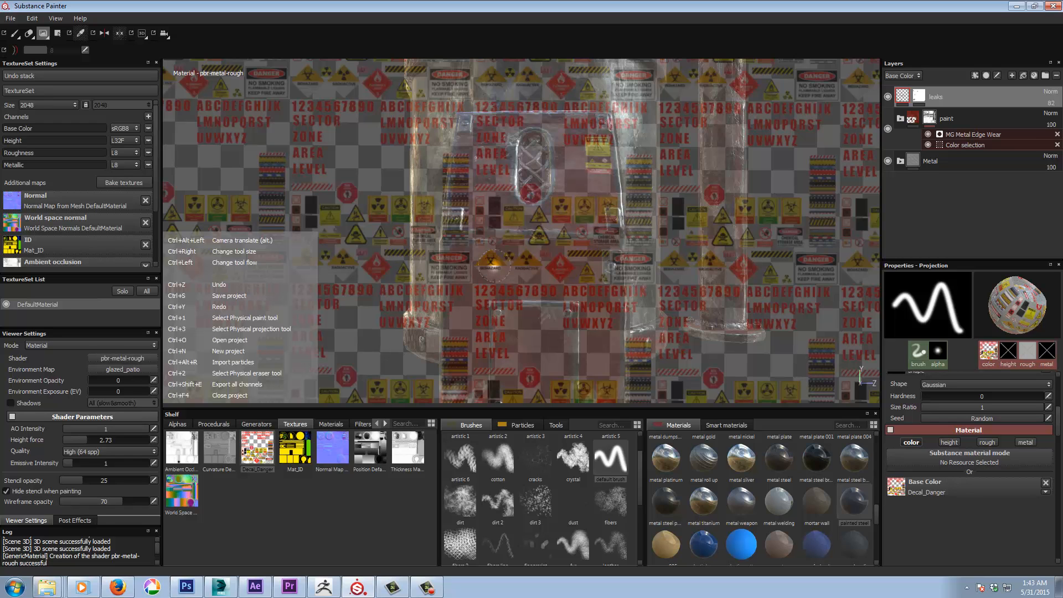
key(s)
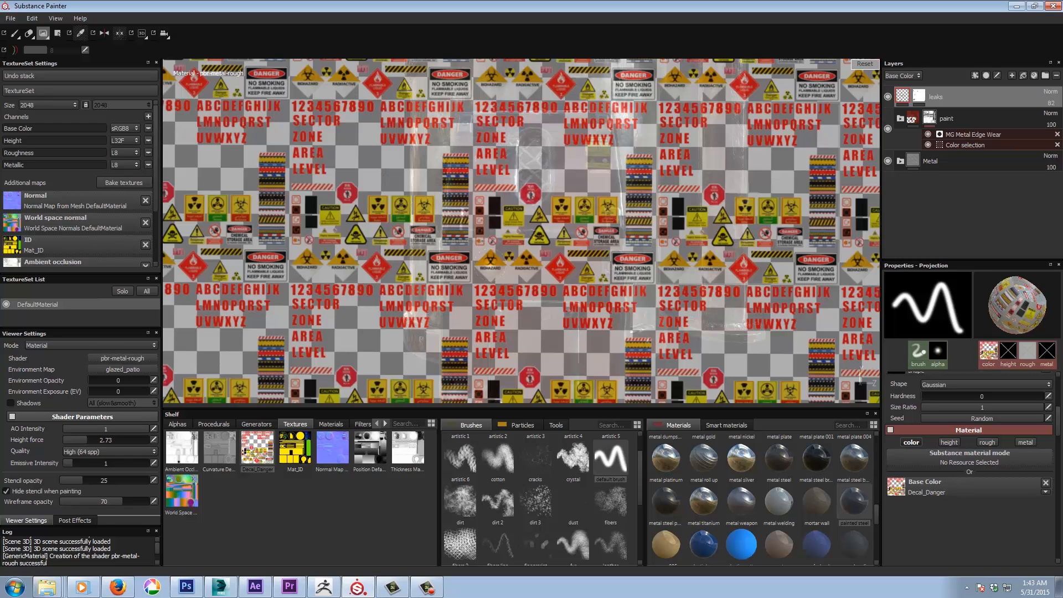
drag(490, 267, 474, 266)
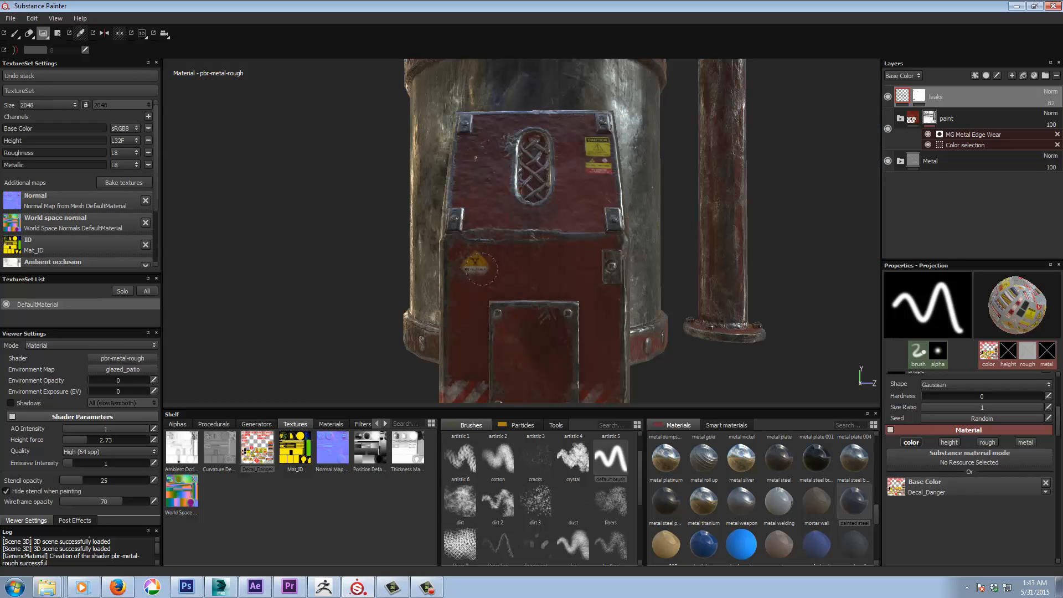
drag(473, 270, 469, 267)
Reposition the decal sheet and project the radioactive diamond sign onto the box's front beside the metal latch plate
key(s)
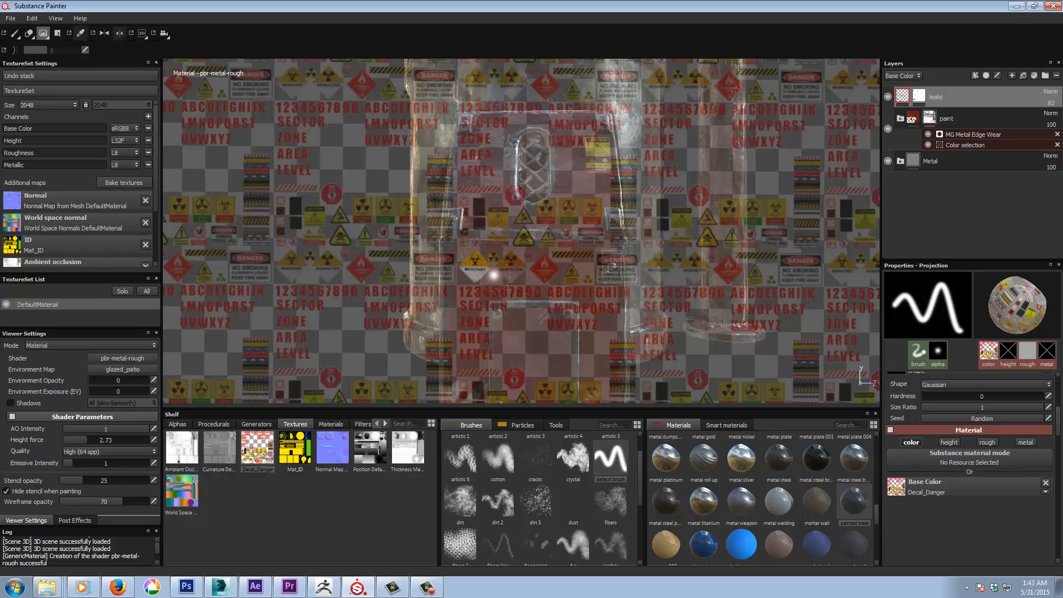
drag(493, 275, 565, 272)
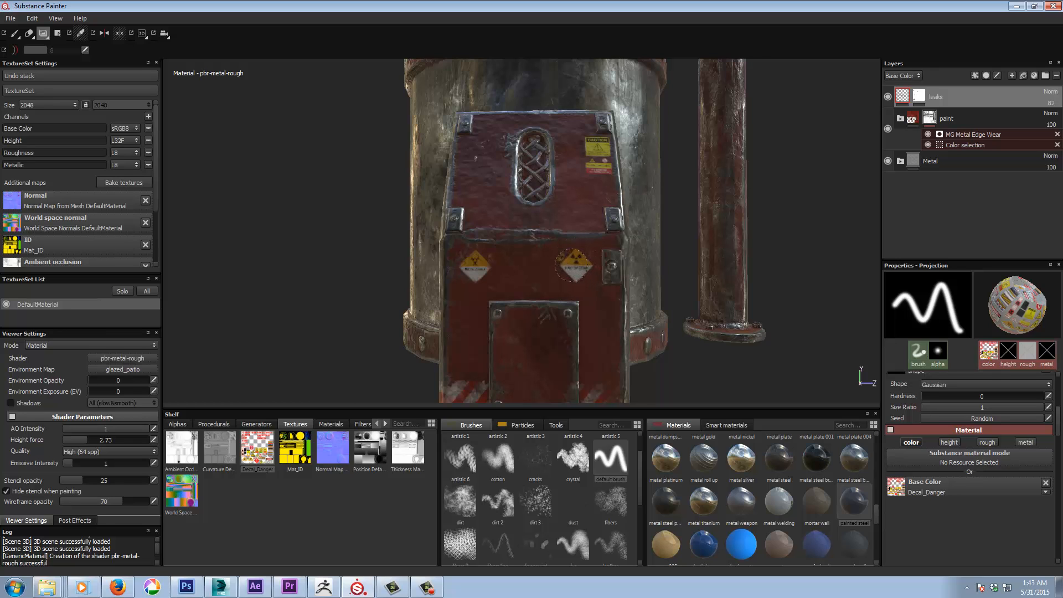
key(s)
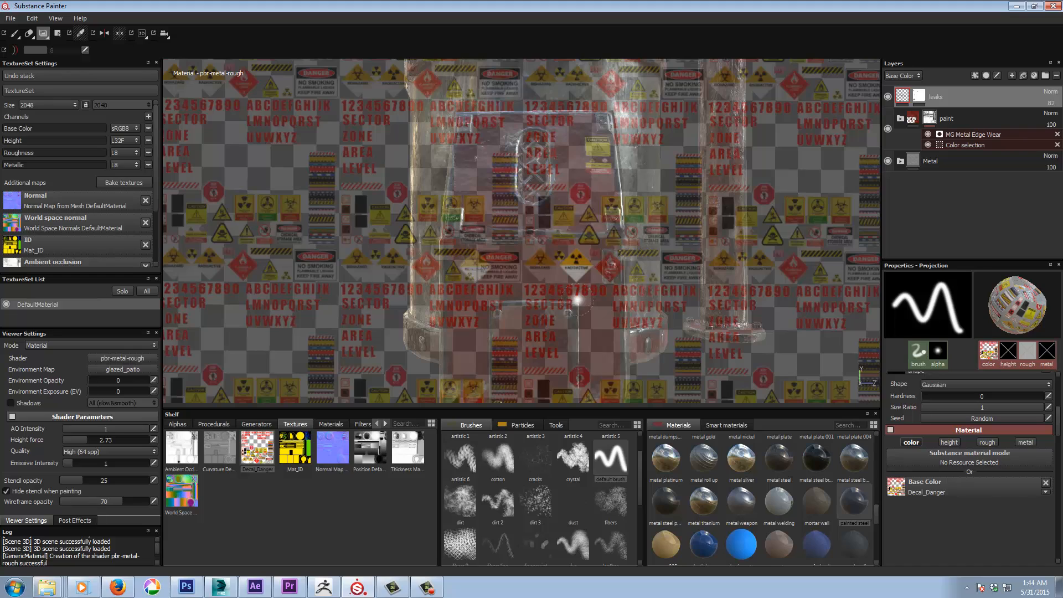
mouse_move(578, 299)
middle_down()
mouse_move(538, 347)
mouse_move(537, 290)
middle_up()
In the leaks layer's mask, shrink the default Projection brush and dab out stray decal residue beside the radioactive sign
click(15, 34)
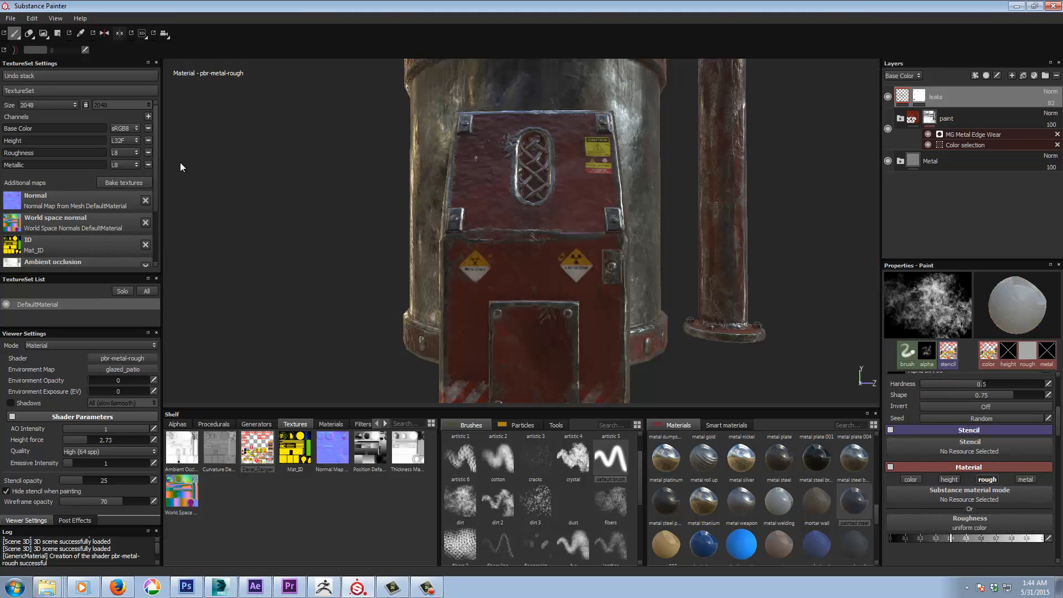
click(918, 100)
key(3)
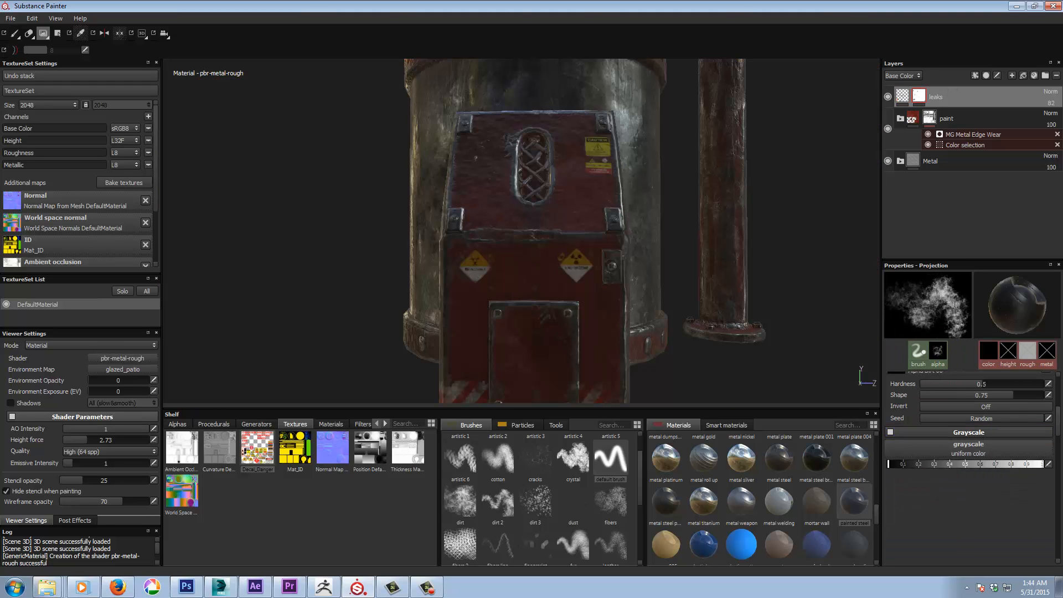
scroll(609, 279, up, 5)
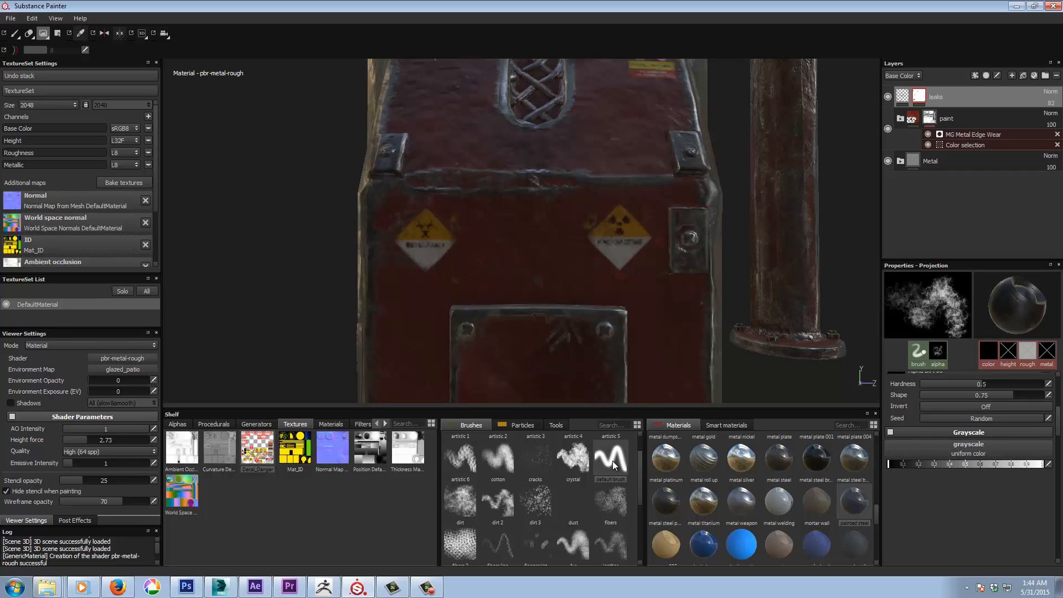
click(612, 459)
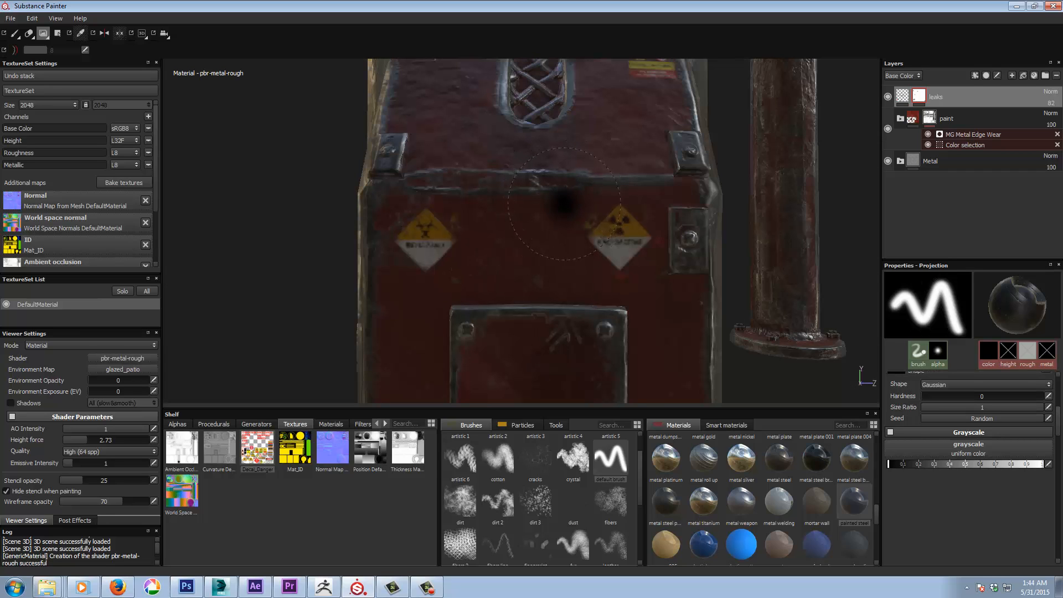
key(bracketleft)
key(bracketleft)
key(bracketleft)
key(bracketleft)
key(bracketleft)
key(bracketleft)
key(bracketleft)
key(bracketleft)
key(bracketleft)
key(bracketleft)
click(586, 227)
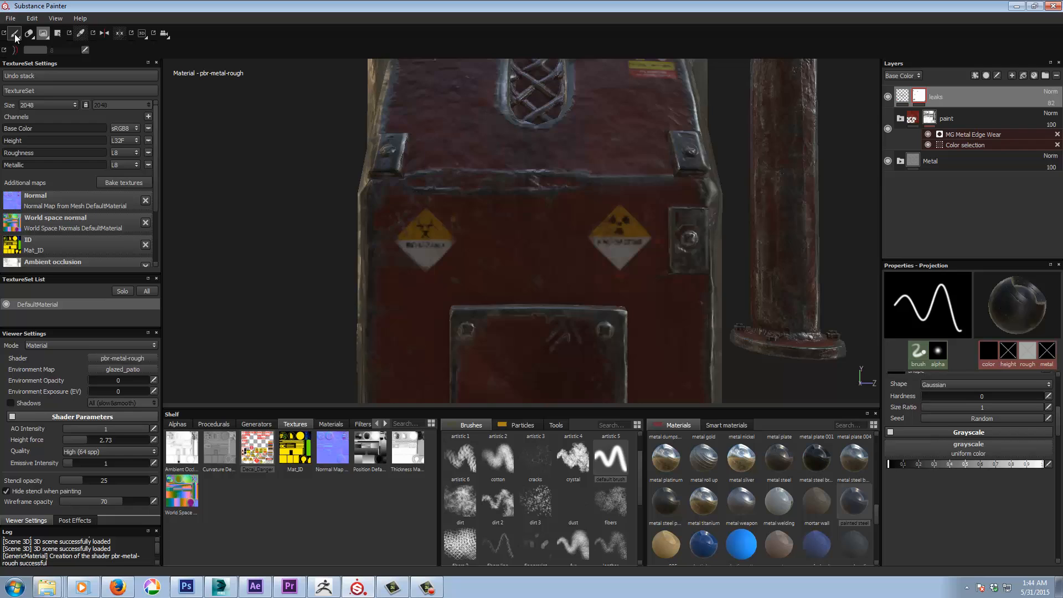
Mask out leftover decal residue around the radioactive sign using the Paint tool with a small default brush
click(14, 34)
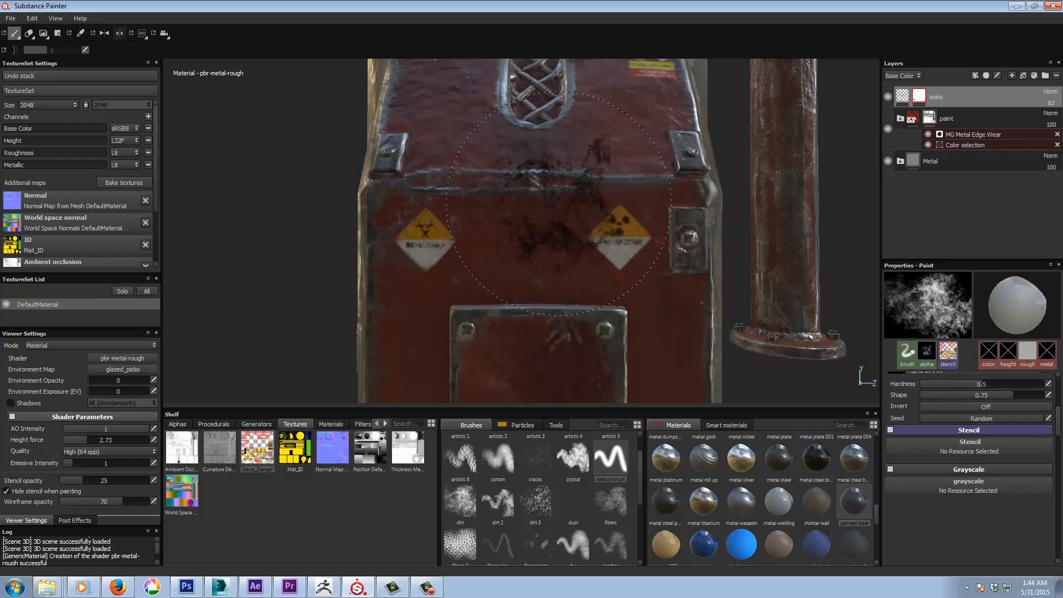
click(610, 463)
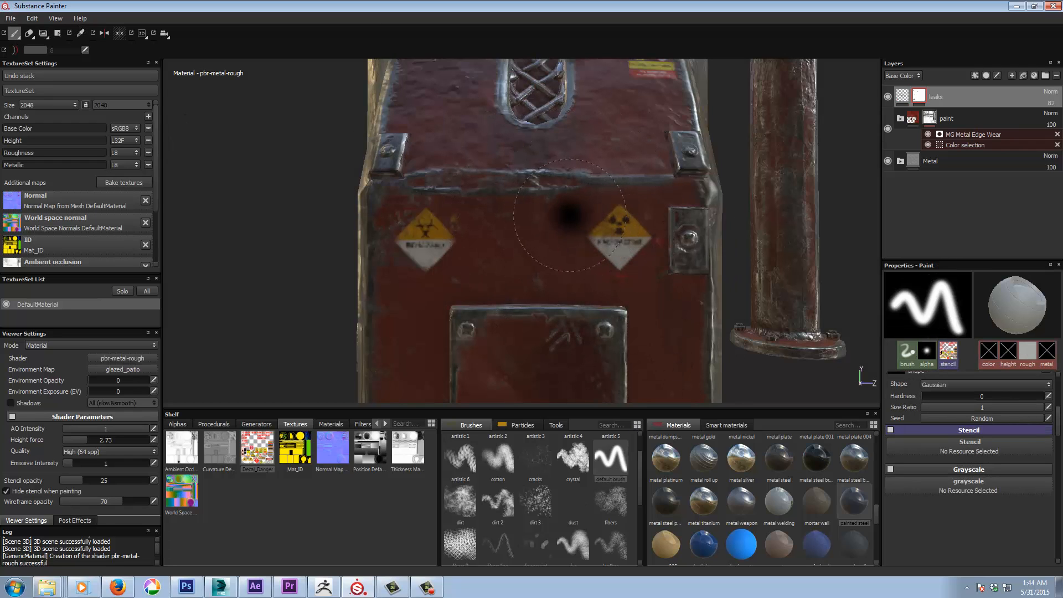
key(bracketleft)
key(bracketleft)
key(bracketleft)
key(bracketleft)
key(bracketleft)
key(bracketleft)
key(bracketleft)
key(bracketleft)
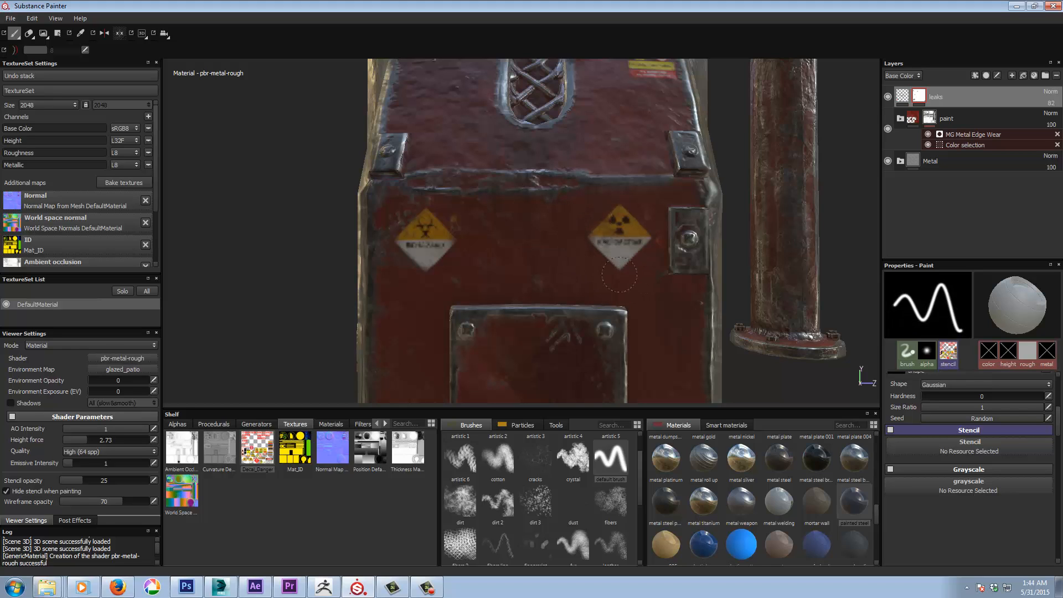
click(539, 296)
scroll(607, 278, up, 5)
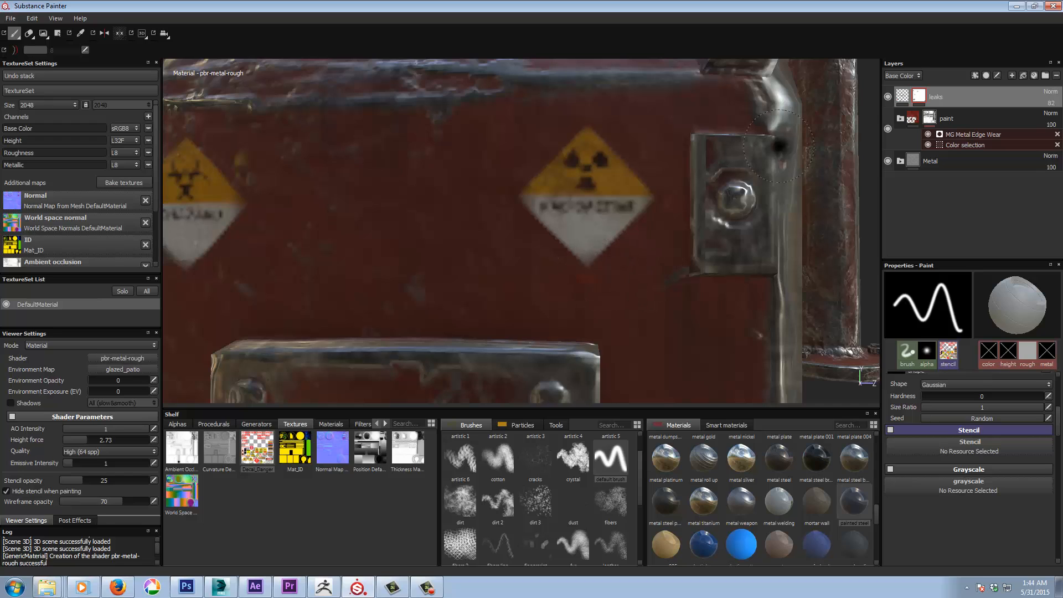
Toggle the leaks layer's visibility to compare the box with and without its decals
click(888, 98)
click(887, 98)
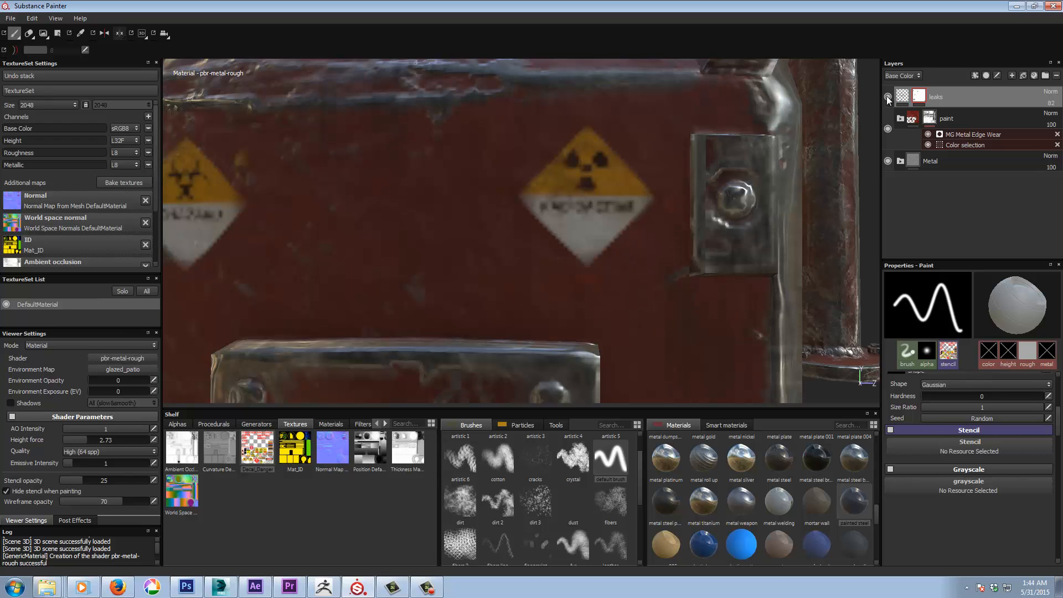
click(888, 98)
click(888, 98)
Switch to the Eraser with a small brush size and inspect the box's warning signs from the front and side
click(29, 34)
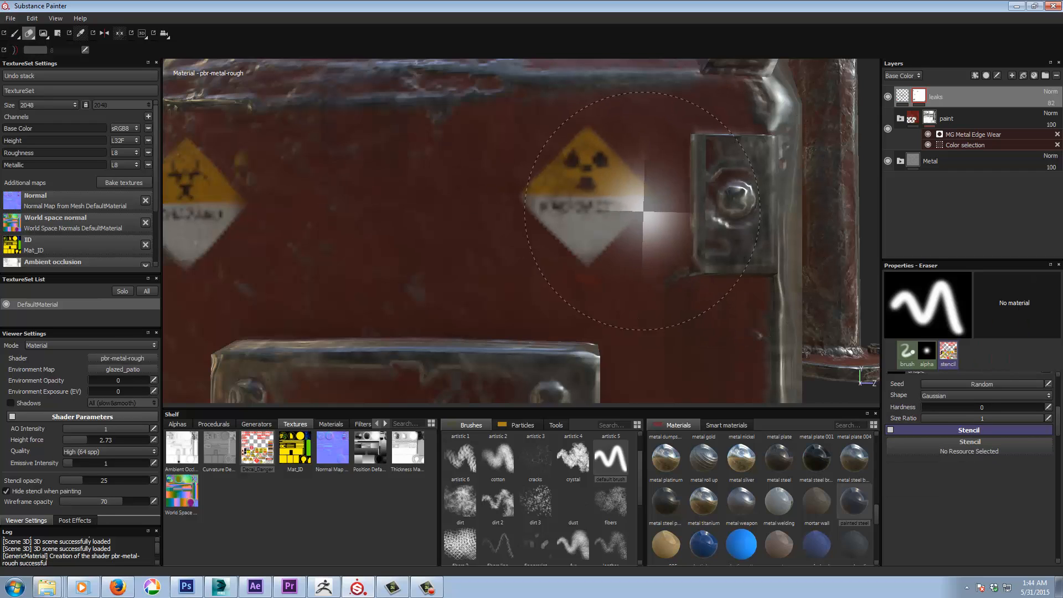
ctrl+right_drag(663, 223, 598, 225)
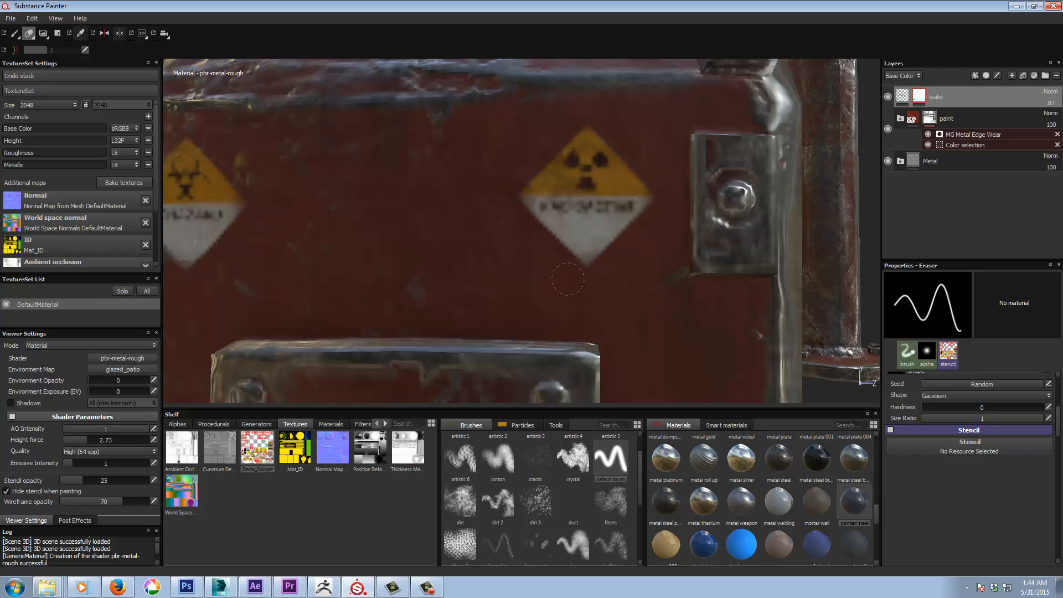
alt+right_drag(471, 274, 339, 263)
alt+middle_drag(338, 263, 442, 296)
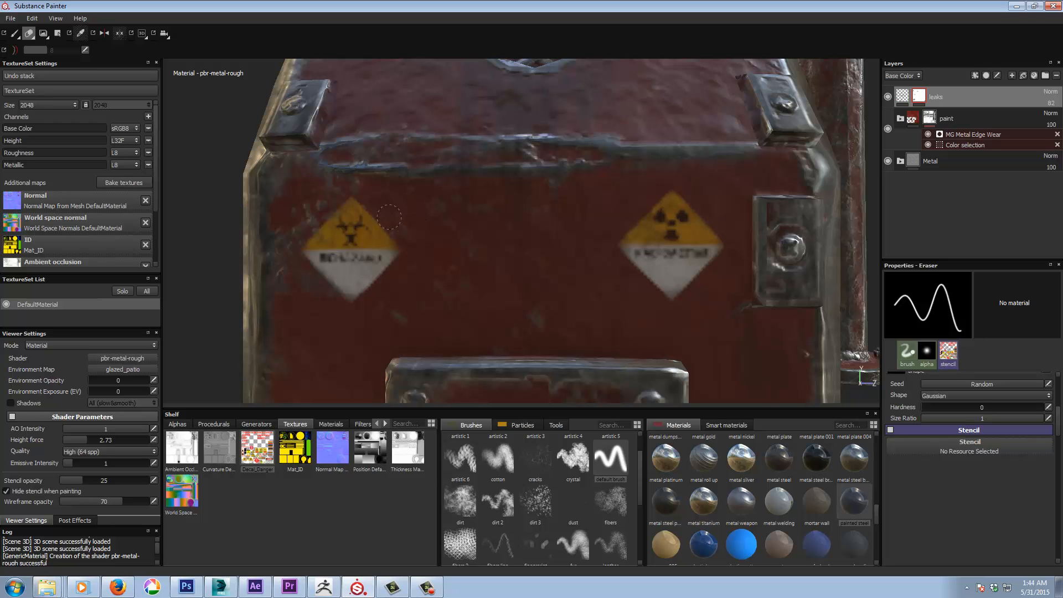
alt+right_drag(603, 288, 441, 293)
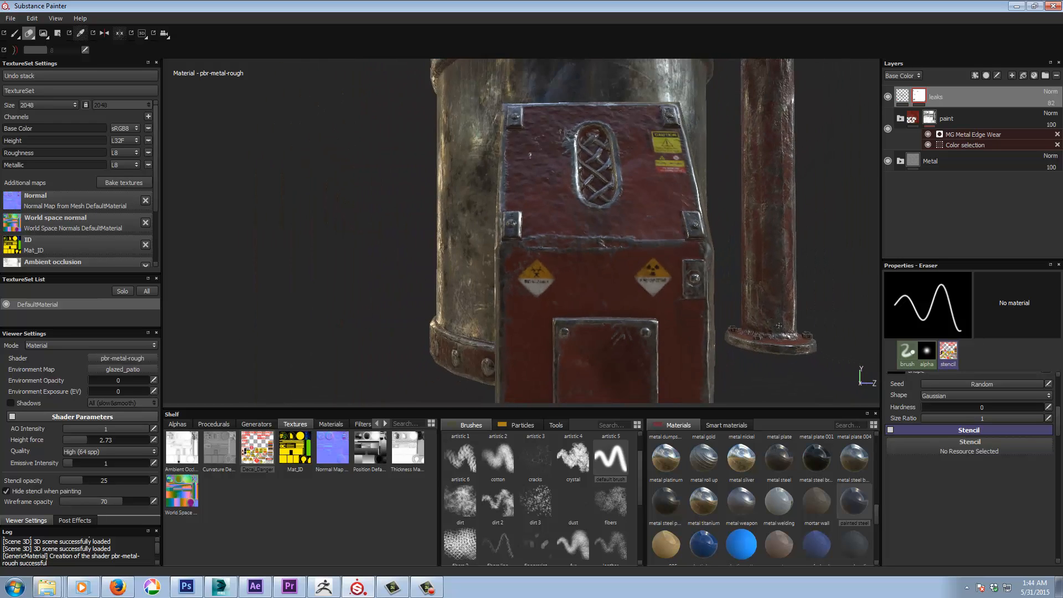
alt+drag(773, 318, 578, 337)
alt+middle_drag(578, 337, 659, 340)
alt+drag(642, 335, 692, 332)
alt+right_drag(647, 321, 704, 319)
alt+middle_drag(570, 303, 599, 334)
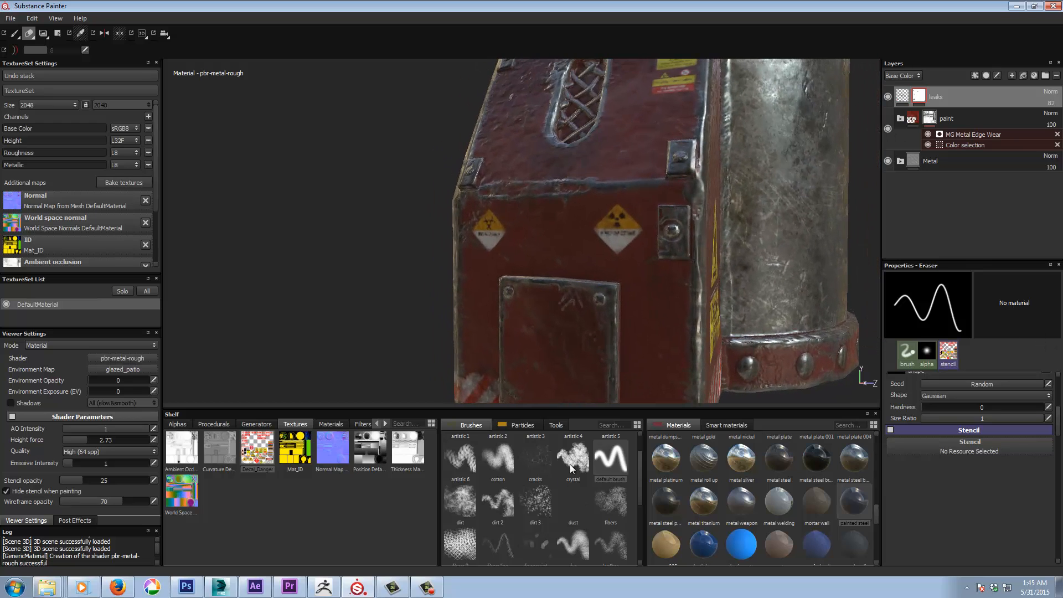
Wear the radioactive sign with the dirt 3 Eraser brush, undoing the oversized dab and repeating it at a smaller size
click(536, 500)
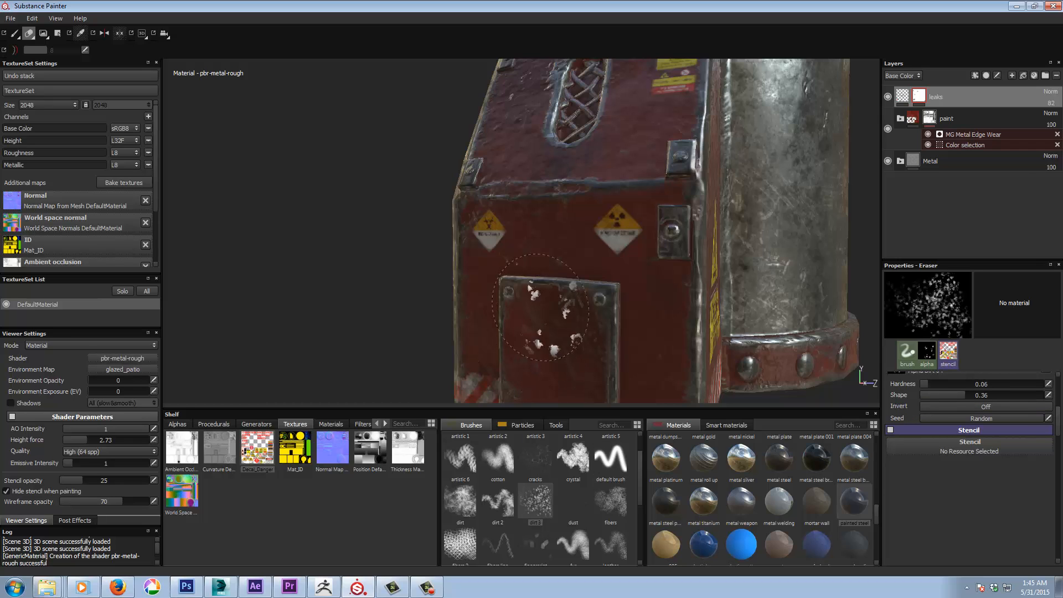
click(598, 223)
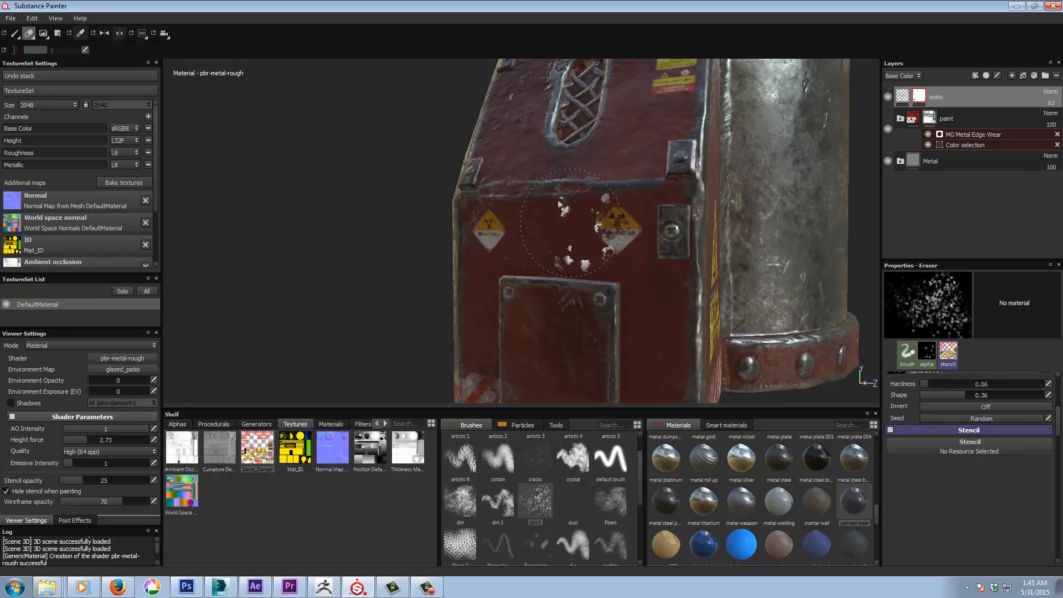
key(ctrl+z)
key(ctrl+z)
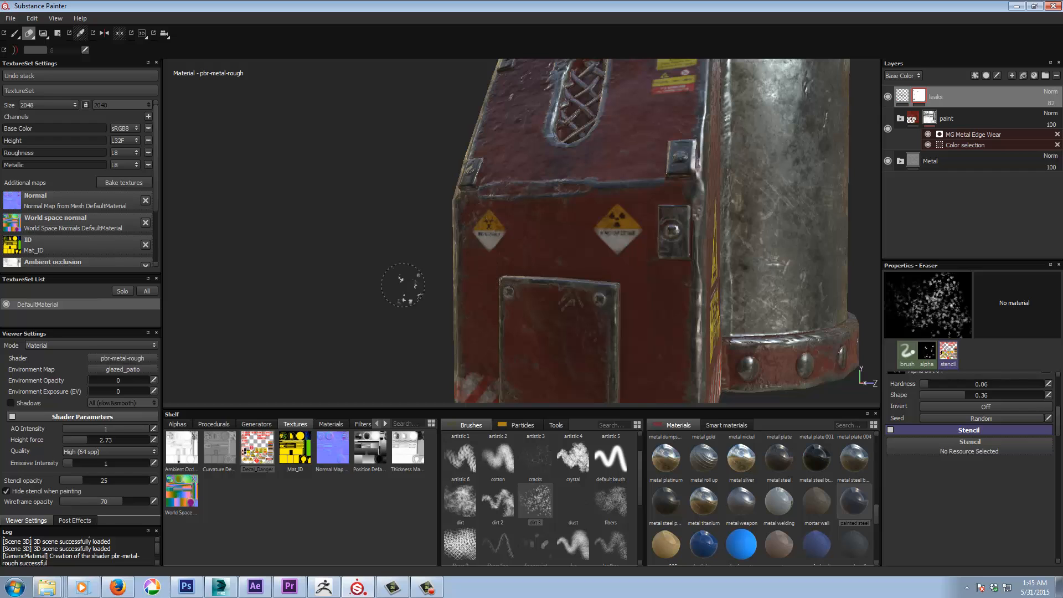
click(582, 220)
Erode the biohazard and radioactive signs on the box's front with the mold Eraser brush, undoing an unwanted stroke
drag(640, 495, 643, 526)
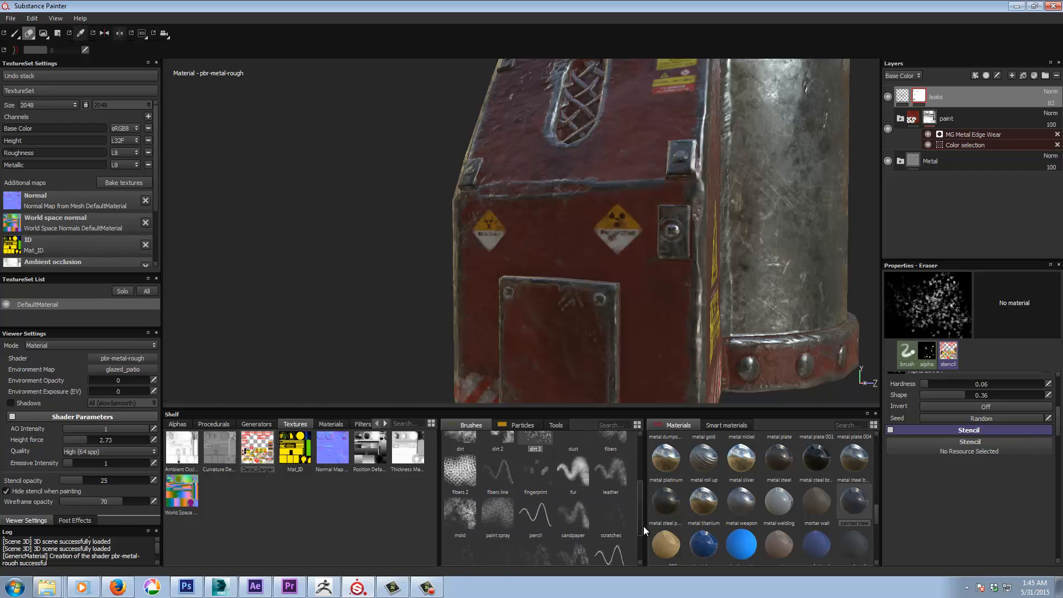
click(461, 501)
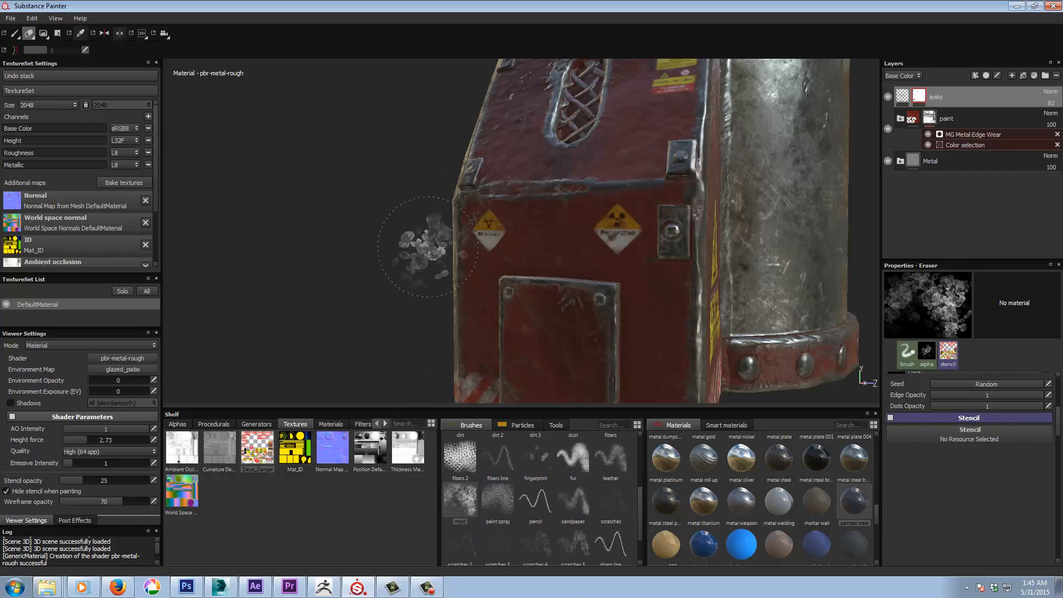
drag(627, 219, 608, 236)
key(ctrl+z)
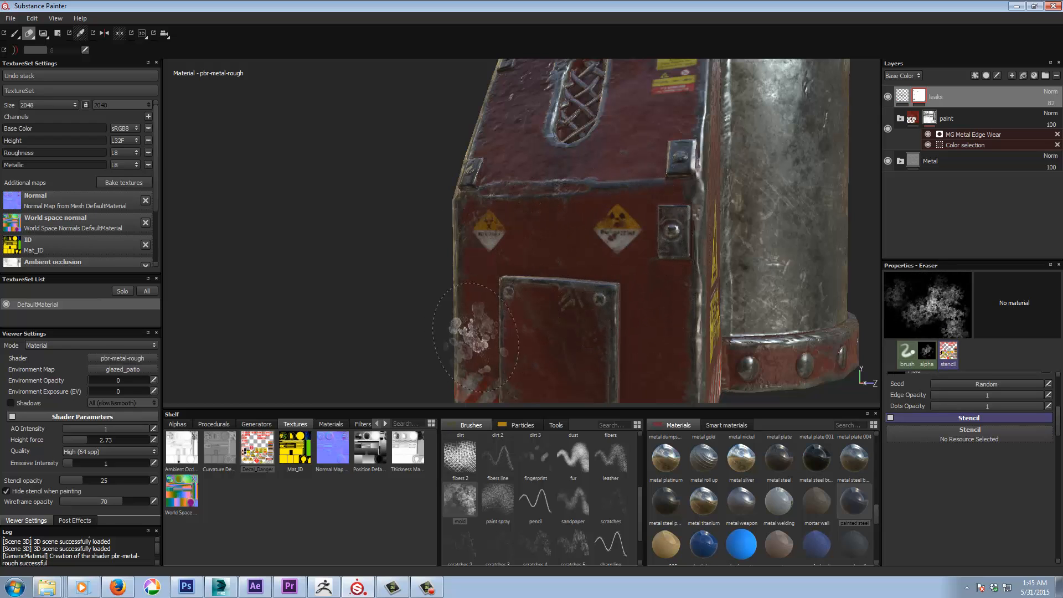
Examine the worn signs on the red box and the overall look of the whole tank from several angles
alt+drag(671, 326, 587, 344)
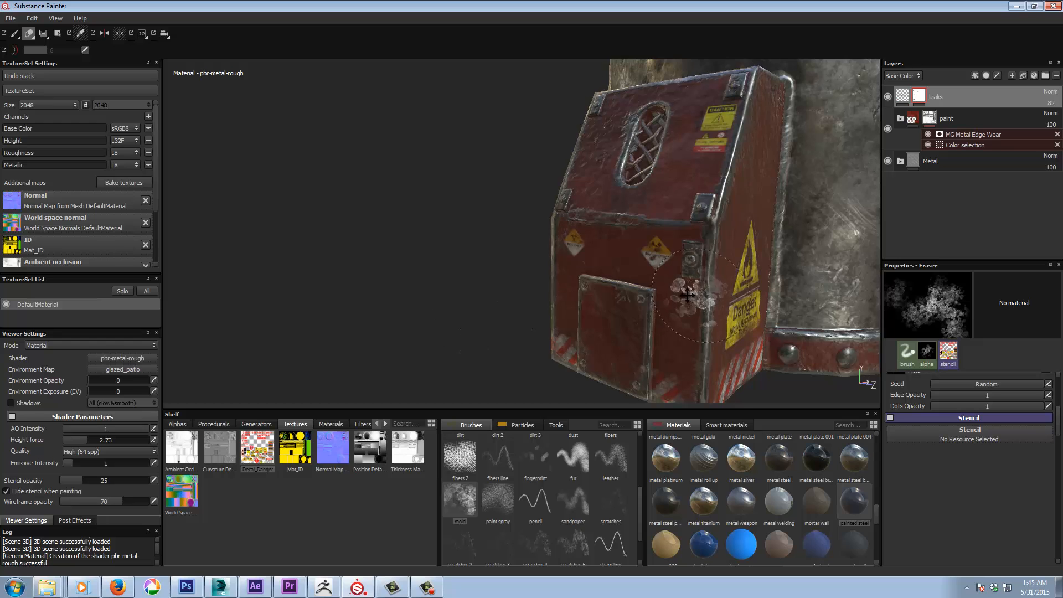
alt+drag(689, 294, 652, 280)
alt+right_drag(637, 283, 379, 324)
alt+right_drag(724, 252, 471, 288)
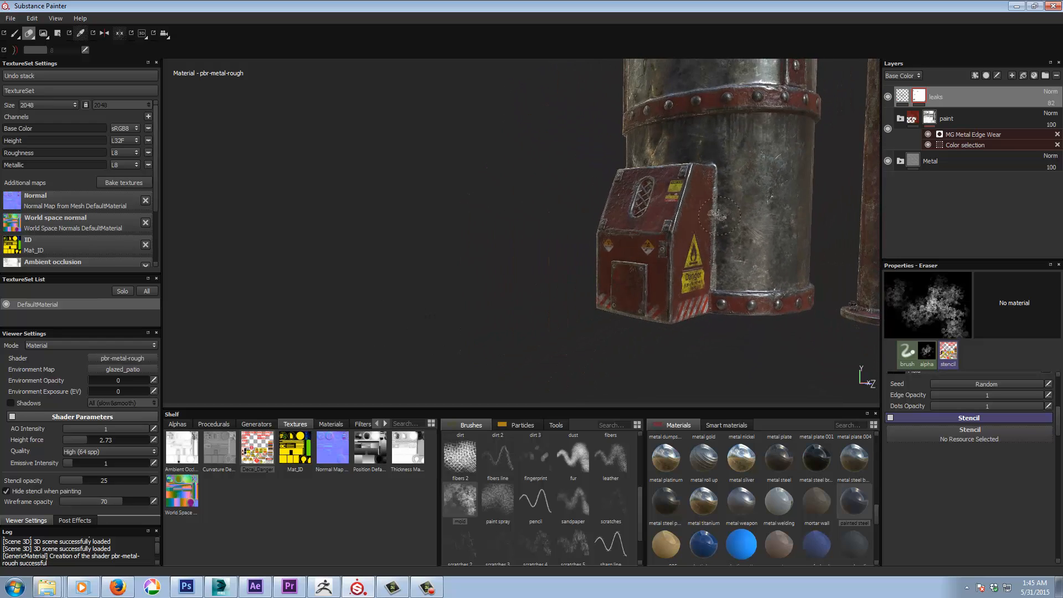
alt+middle_drag(719, 227, 707, 292)
alt+right_drag(707, 292, 419, 315)
alt+middle_drag(713, 227, 698, 273)
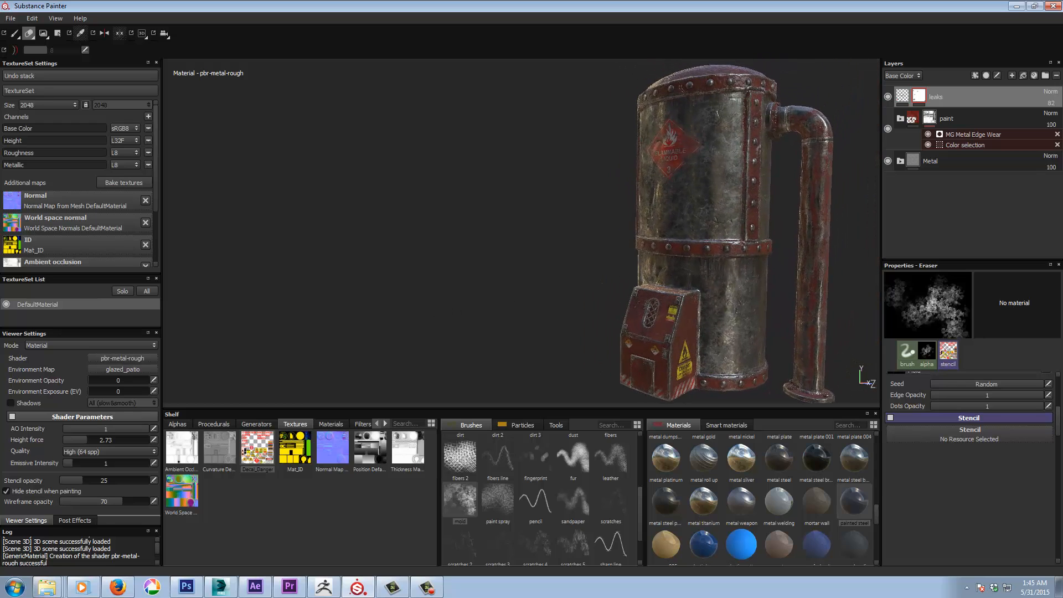
mouse_move(717, 270)
alt+mouse_down()
mouse_move(740, 261)
mouse_move(726, 269)
mouse_move(711, 260)
alt+mouse_up()
alt+middle_drag(712, 260, 702, 256)
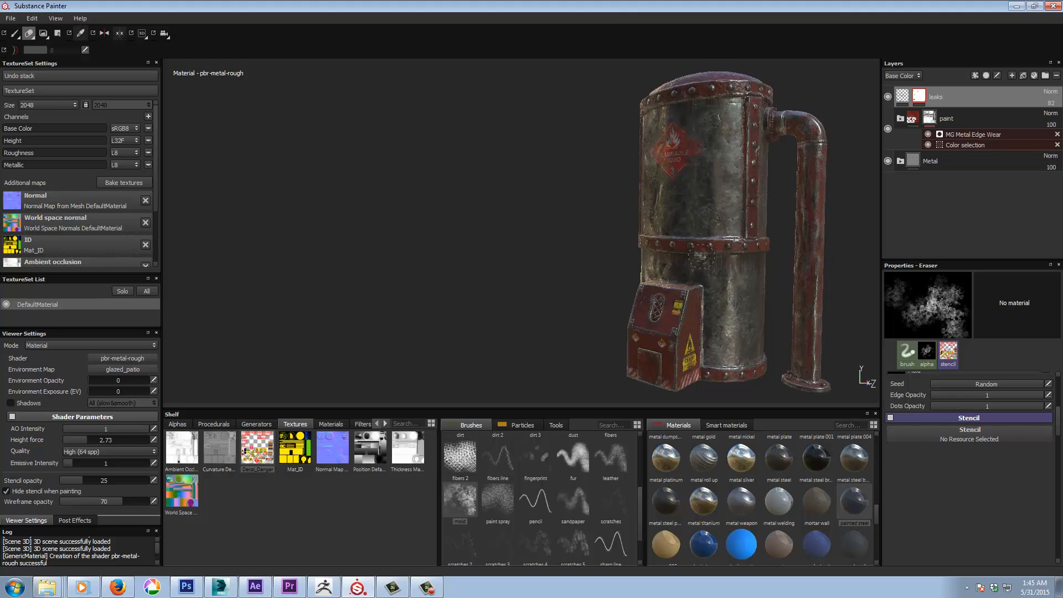